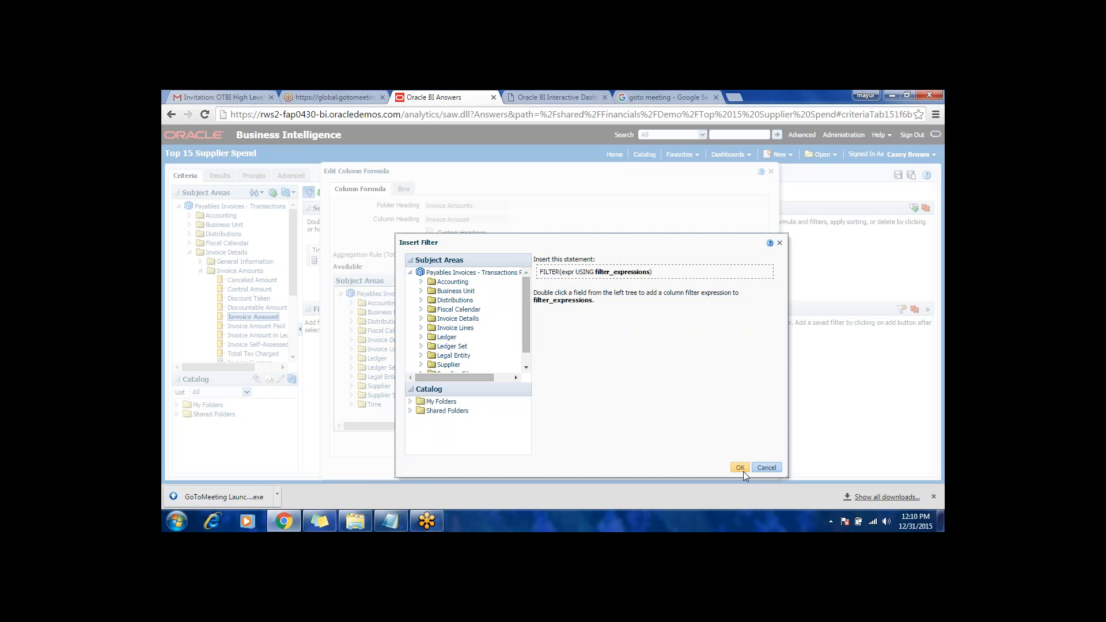
Step: Extend the column formula with a division by FILTER( and a copy of "- Invoice Amounts"."Invoice Amount" followed by USING
left_click(768, 467)
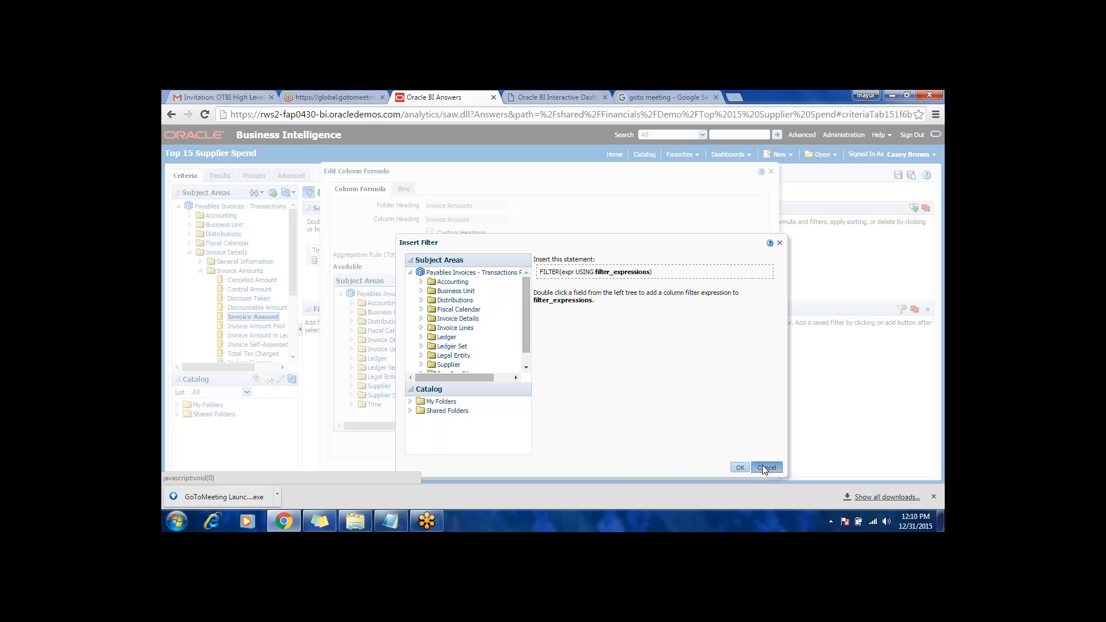
left_click(611, 279)
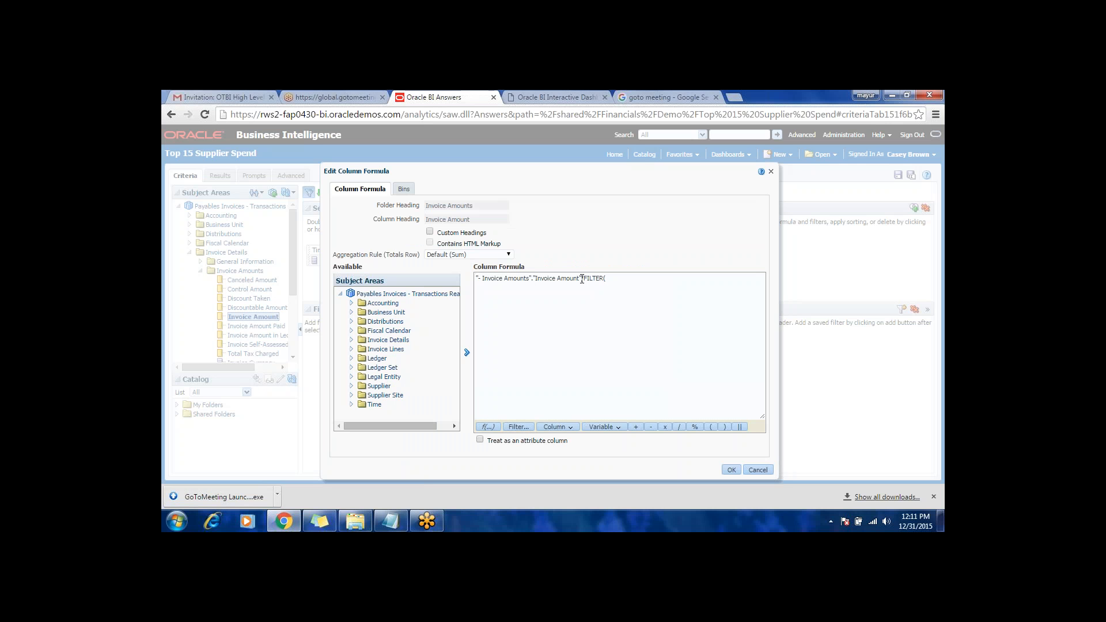
left_click_drag(581, 280, 478, 280)
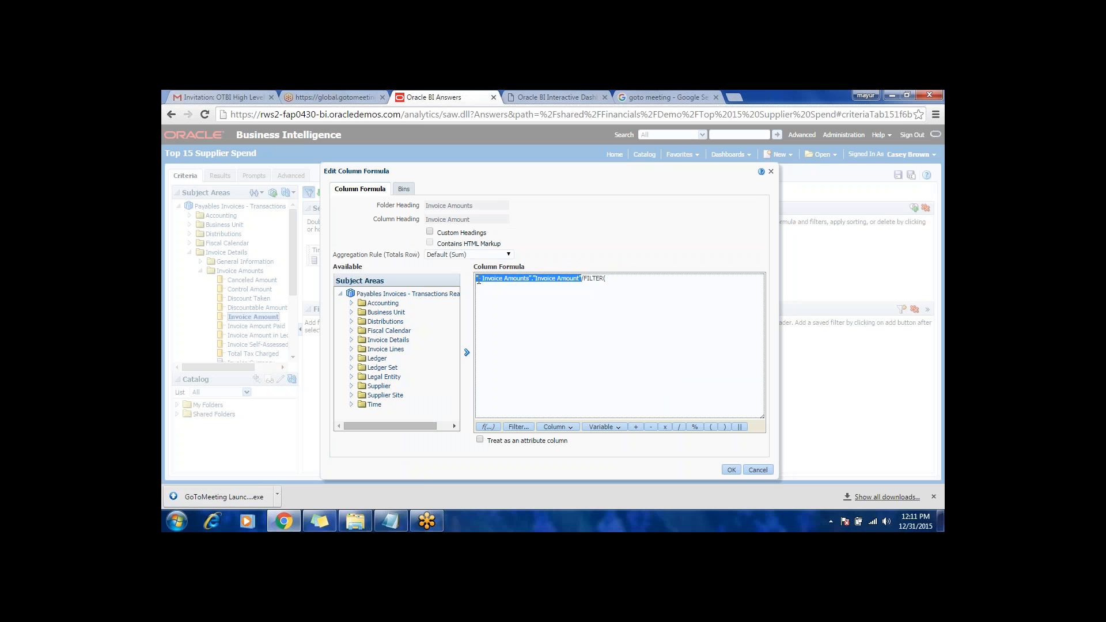
key("ctrl+c")
left_click(615, 277)
key("ctrl+v")
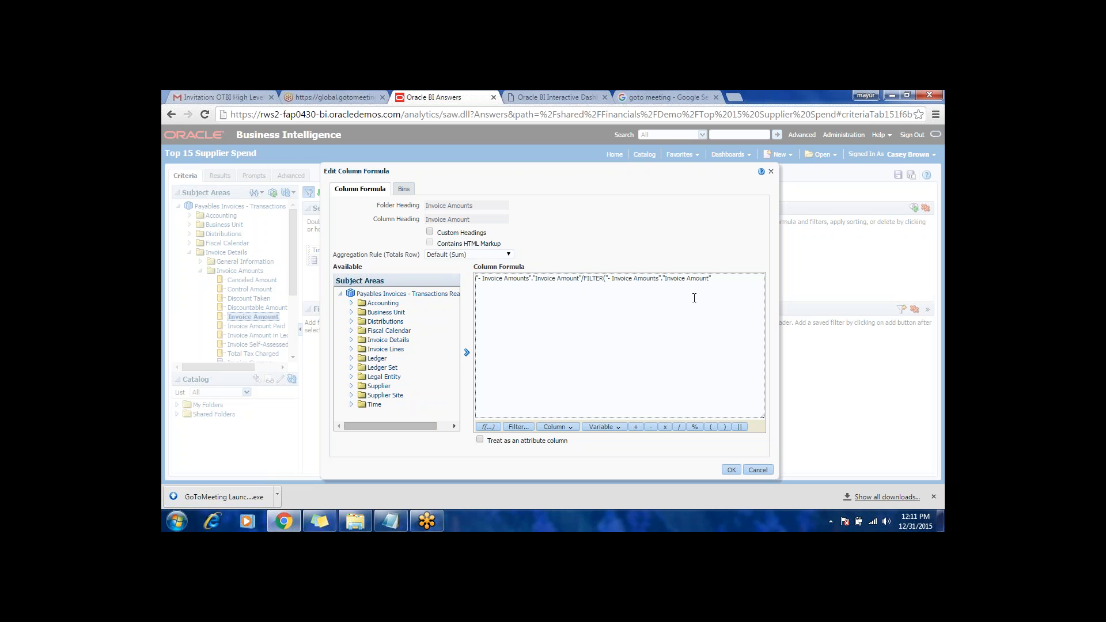
type("USING")
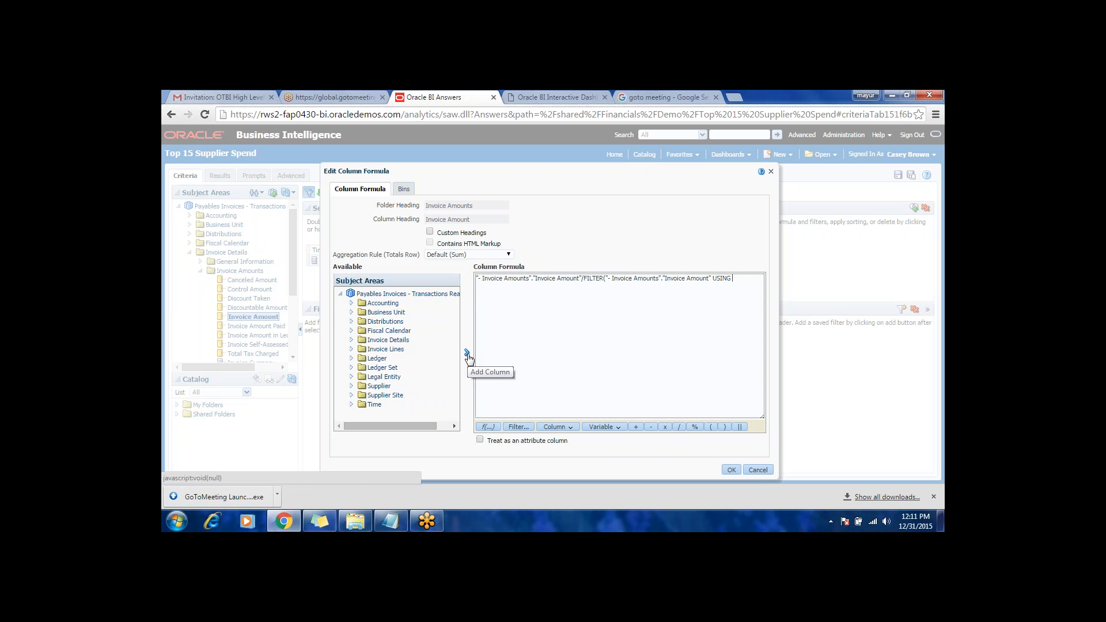
Step: Insert the Year column from the Time folder after USING in the column formula
left_click(374, 405)
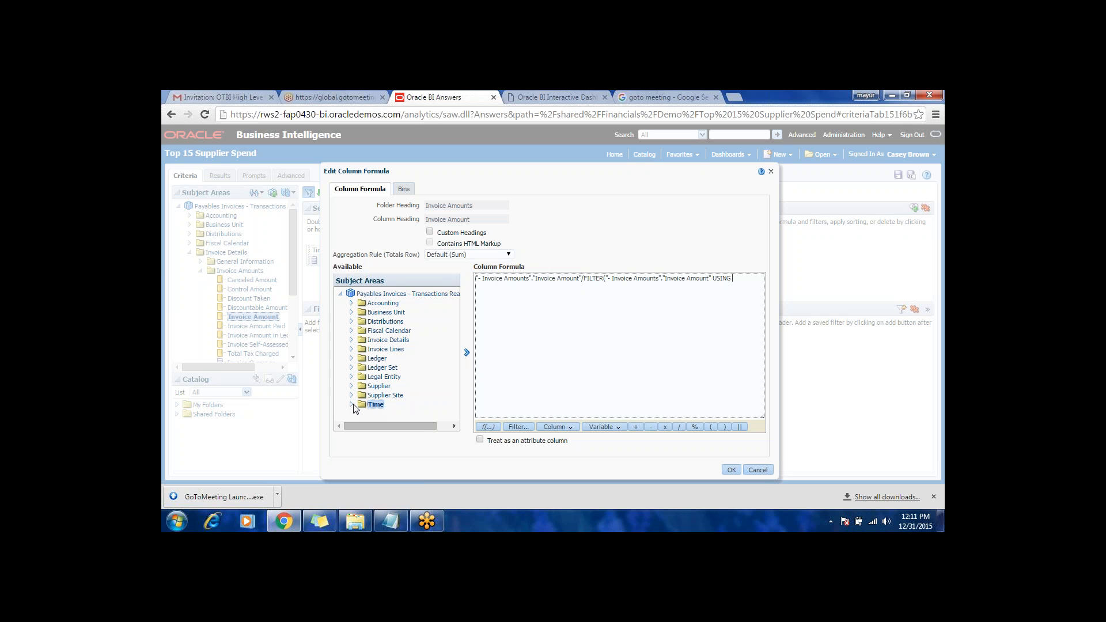
left_click(352, 405)
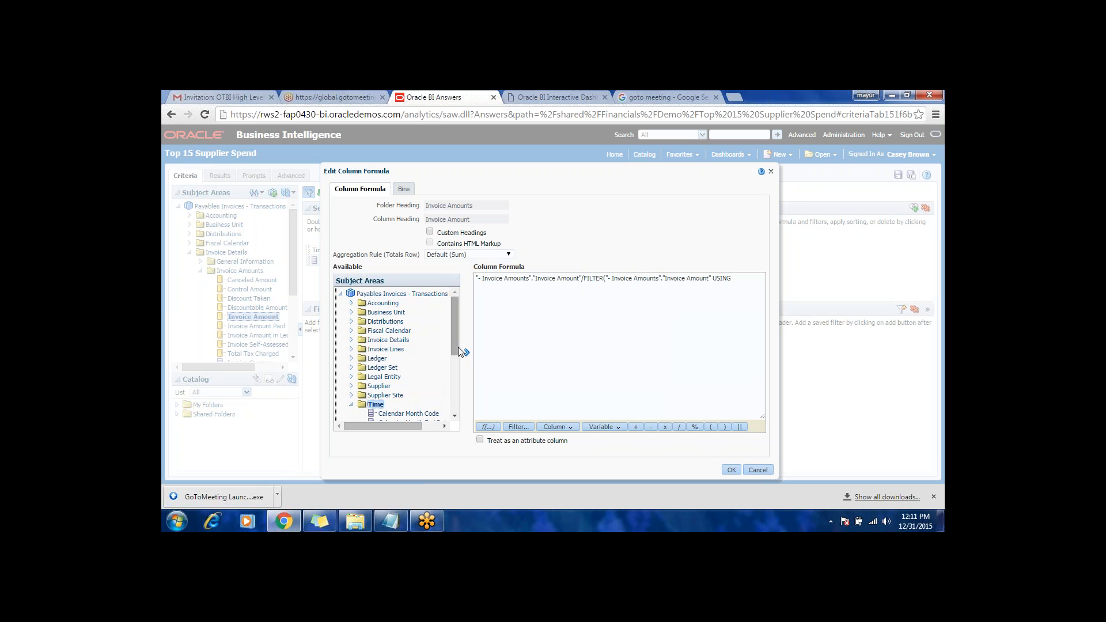
left_click_drag(456, 349, 465, 413)
left_click(386, 407)
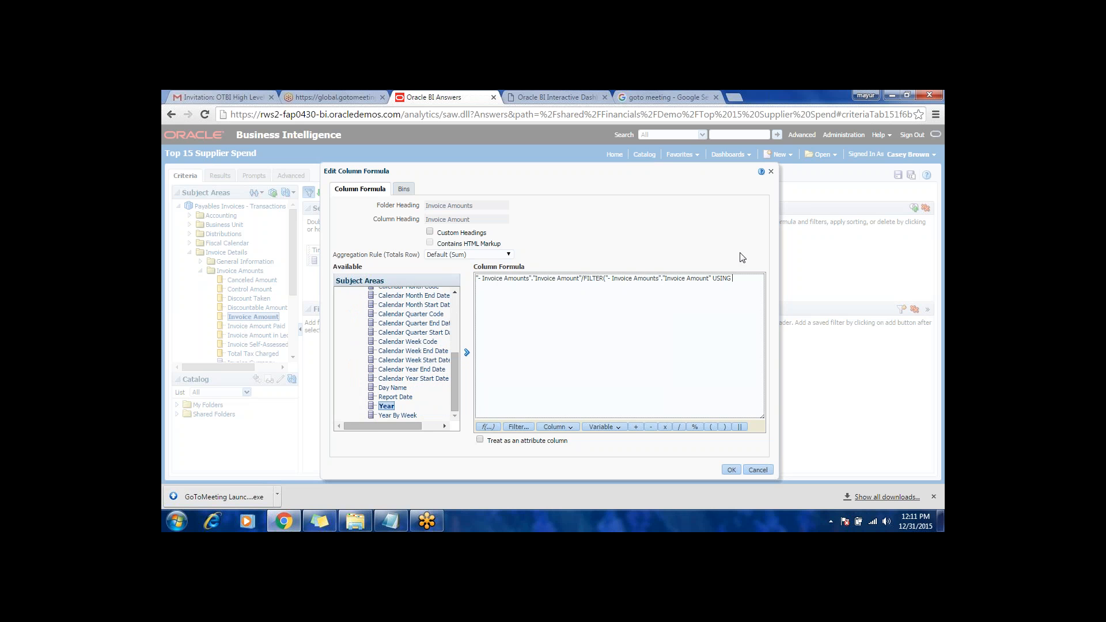
left_click(467, 352)
Step: Close the FILTER expression, enclose the formula's terms in parentheses and multiply the result by 100
type(")")
type("(")
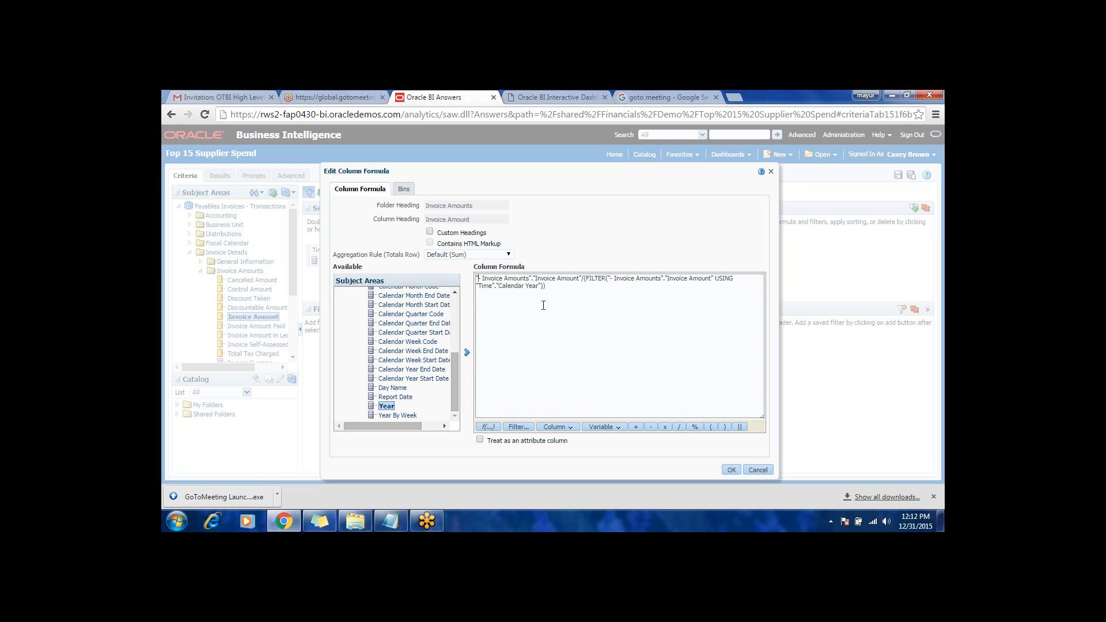
type("(")
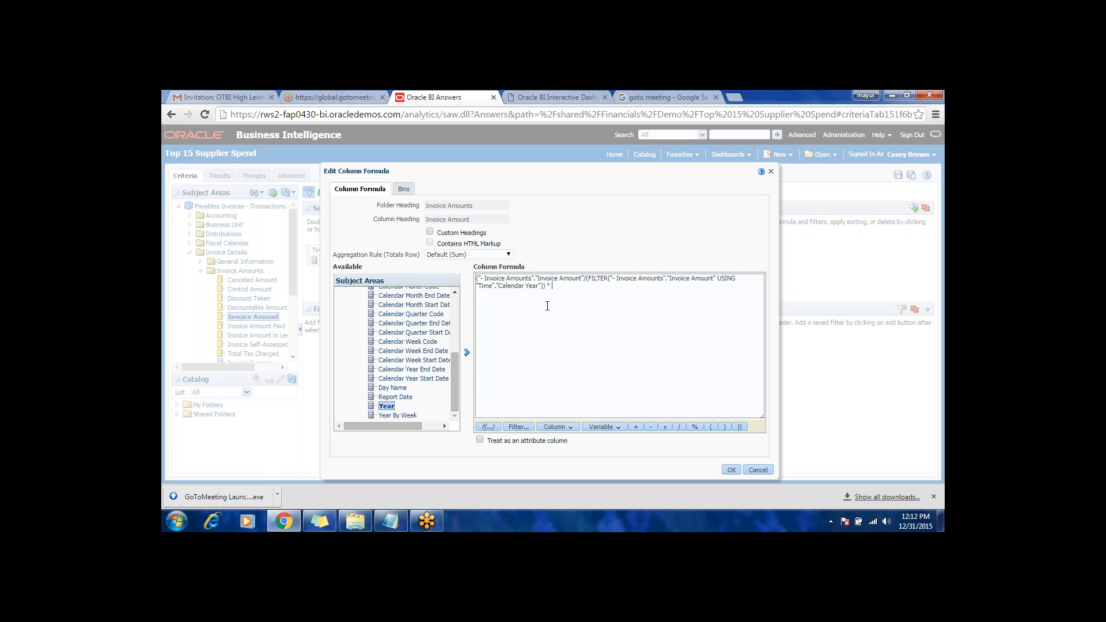
type(" 100")
Step: Enable custom headings, set the column heading to "% of Spend" and submit the formula
left_click(430, 231)
left_click(474, 222)
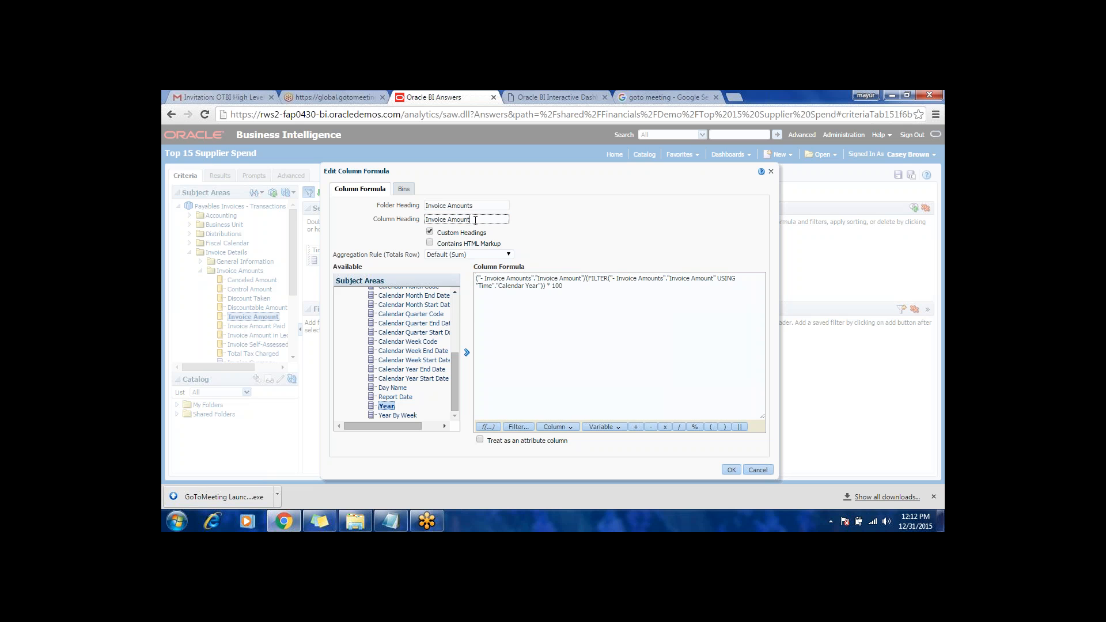
key("BackSpace")
key("BackSpace")
key("BackSpace")
key("BackSpace")
key("BackSpace")
key("BackSpace")
key("BackSpace")
key("BackSpace")
key("BackSpace")
key("BackSpace")
key("BackSpace")
key("BackSpace")
key("BackSpace")
key("BackSpace")
type("% of Spend")
left_click(732, 470)
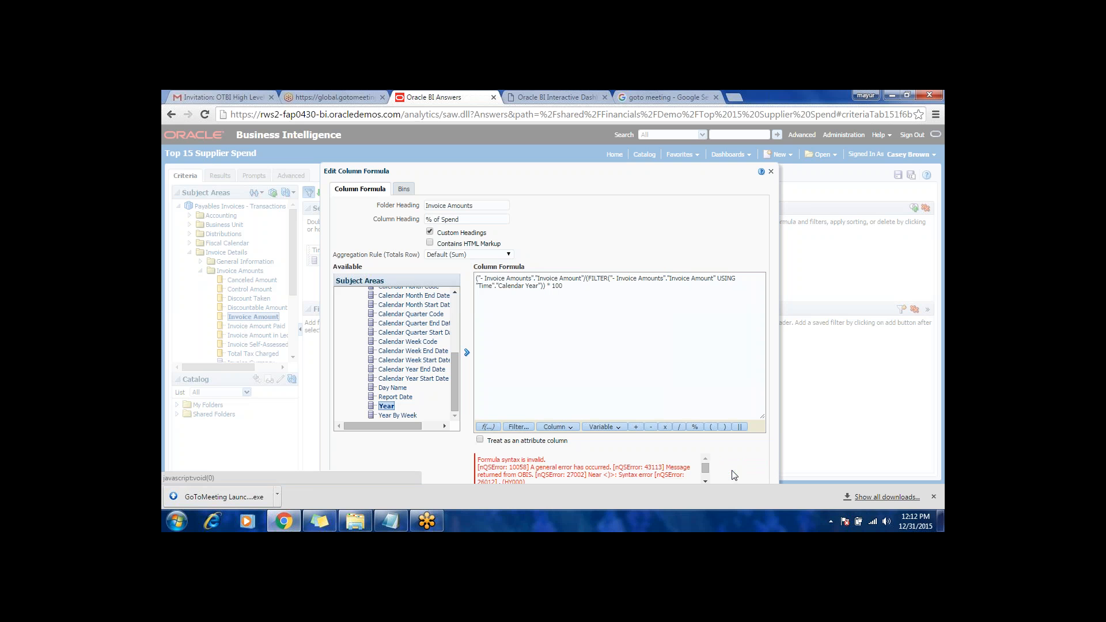
Step: Add a closing parenthesis before * 100 in the formula and accept it with the error ignored
left_click(543, 286)
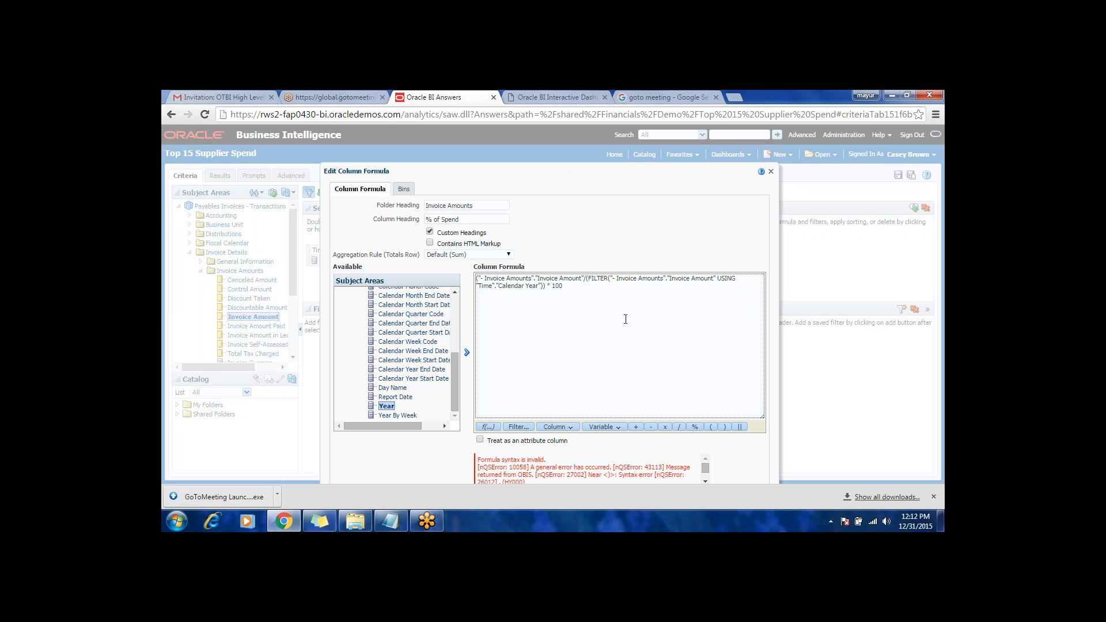
type(")")
left_click_drag(550, 169, 537, 131)
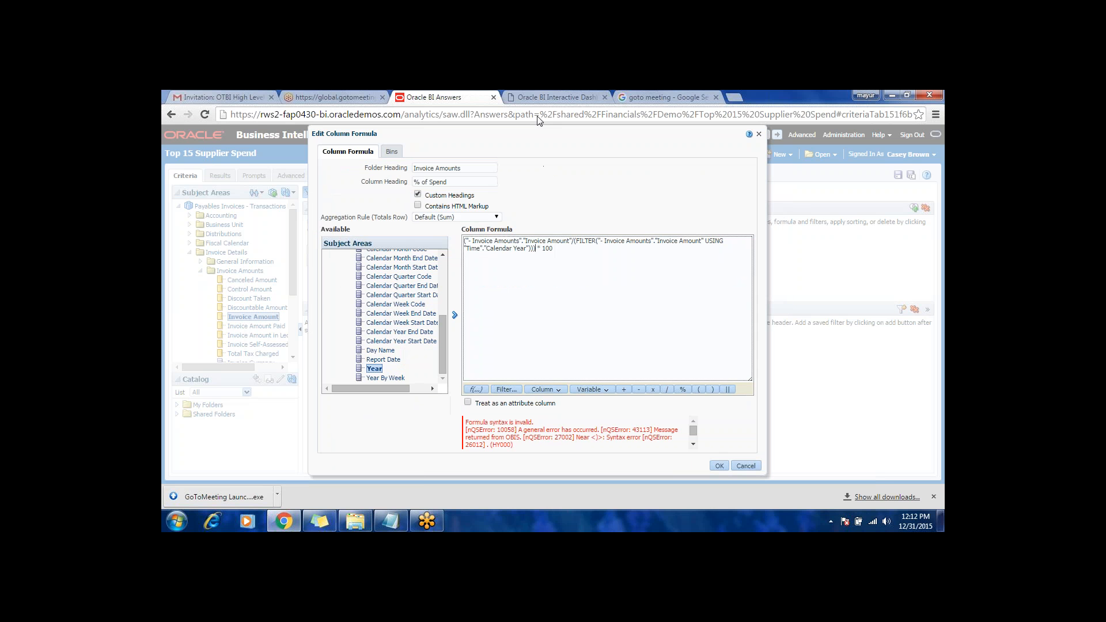
left_click(558, 259)
left_click(694, 444)
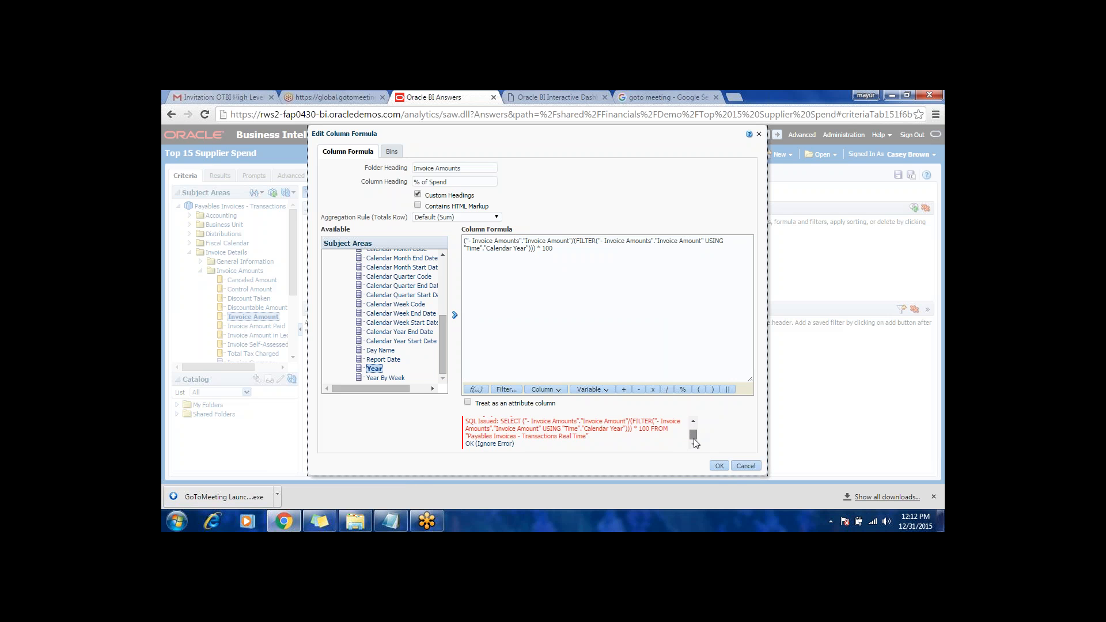
left_click(552, 253)
key("Left")
key("Left")
key("Left")
key("Left")
key("Left")
key("Left")
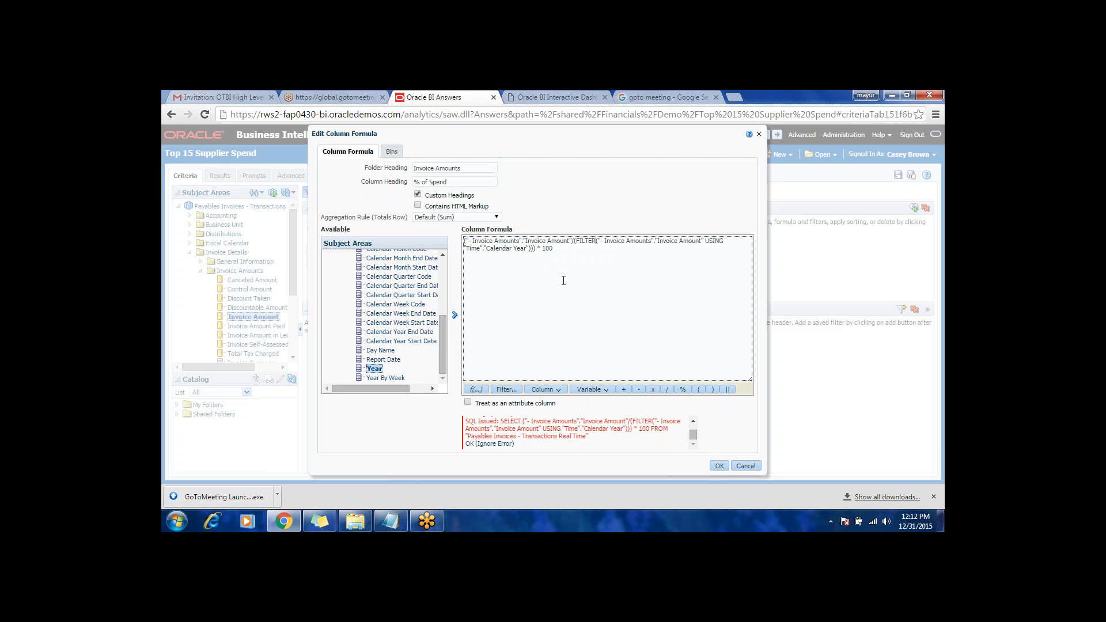
key("Right")
left_click(505, 444)
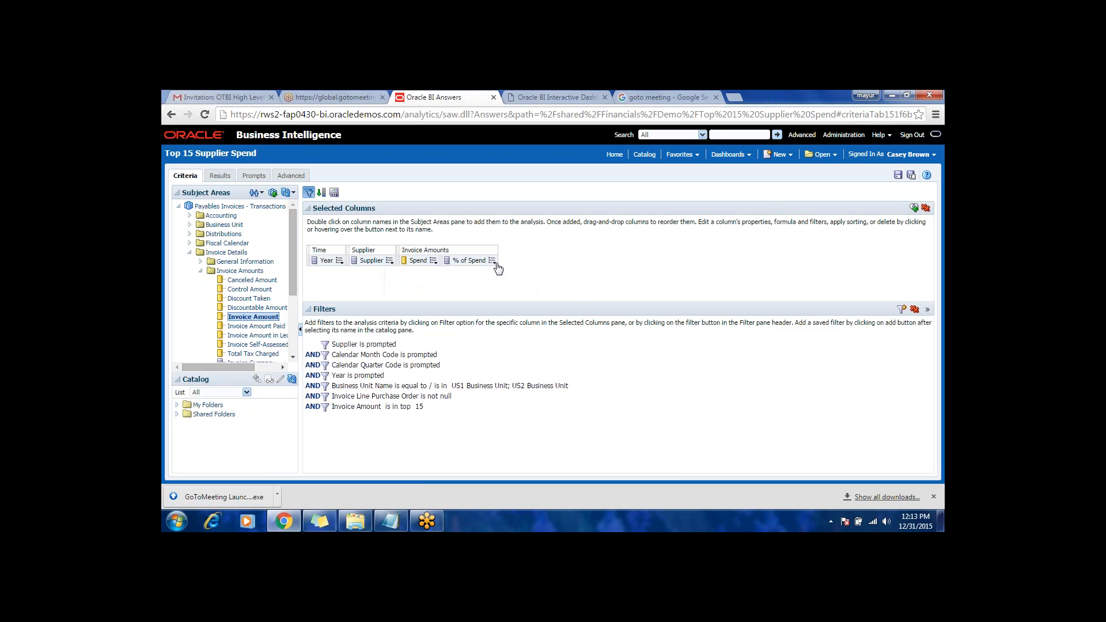
Step: Reopen the % of Spend column formula, resubmit it and examine the details of the syntax error
mouse_move(491, 260)
left_click(516, 285)
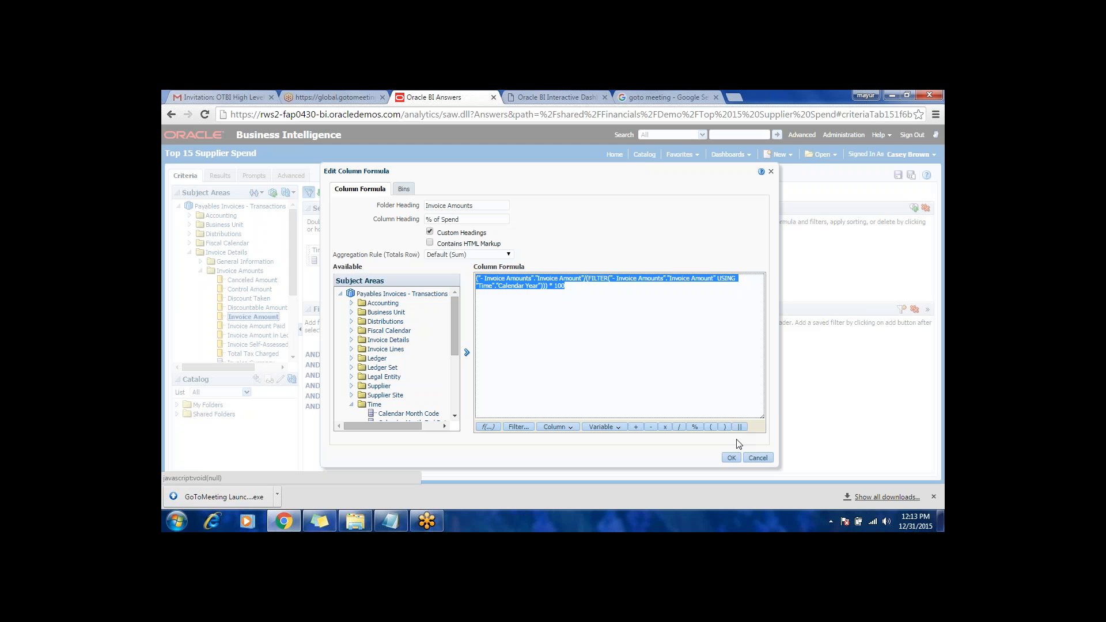
left_click(732, 456)
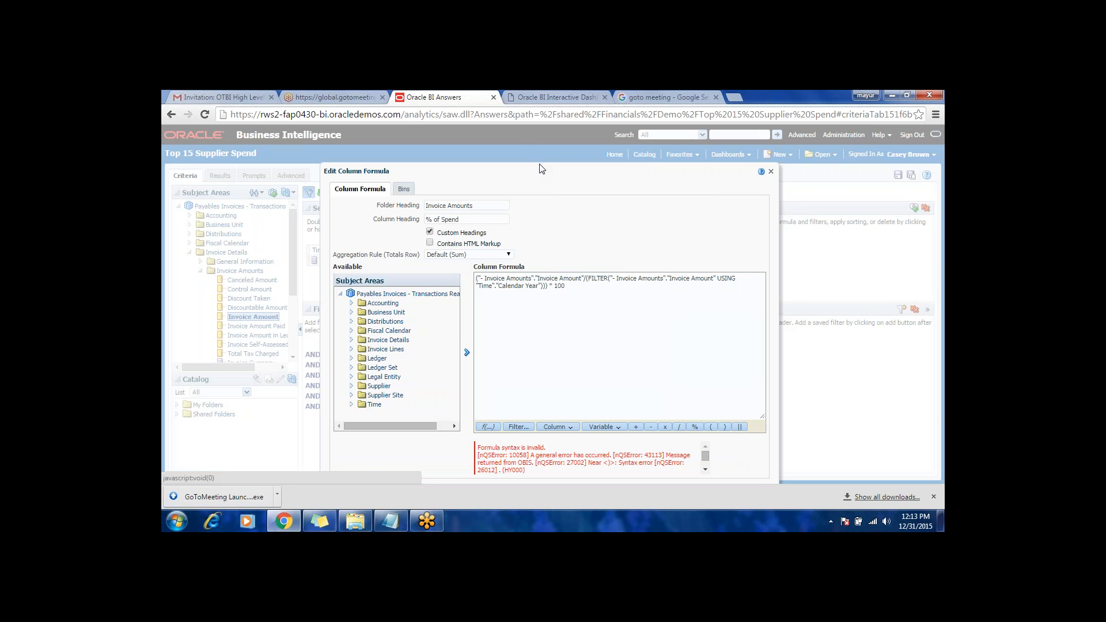
left_click_drag(540, 167, 527, 122)
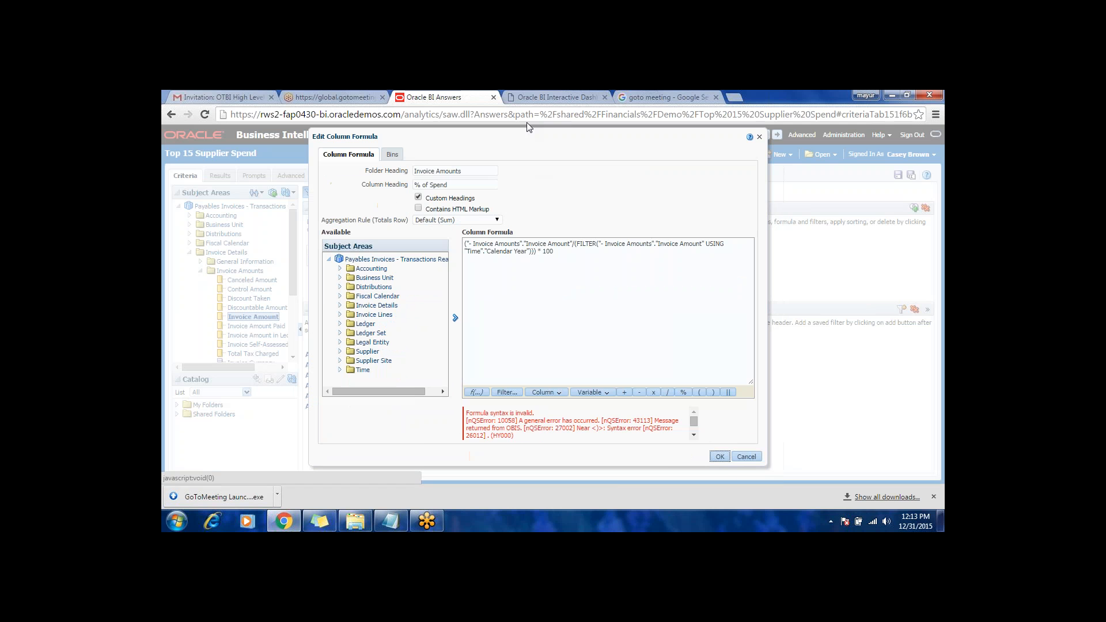
left_click(585, 257)
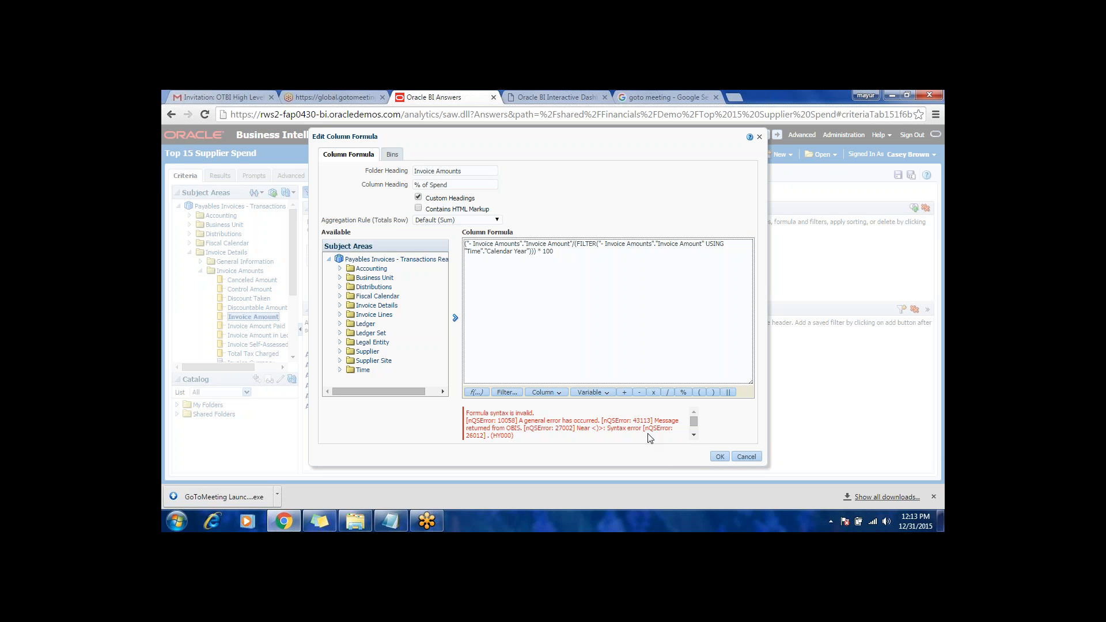
left_click(694, 436)
left_click(694, 436)
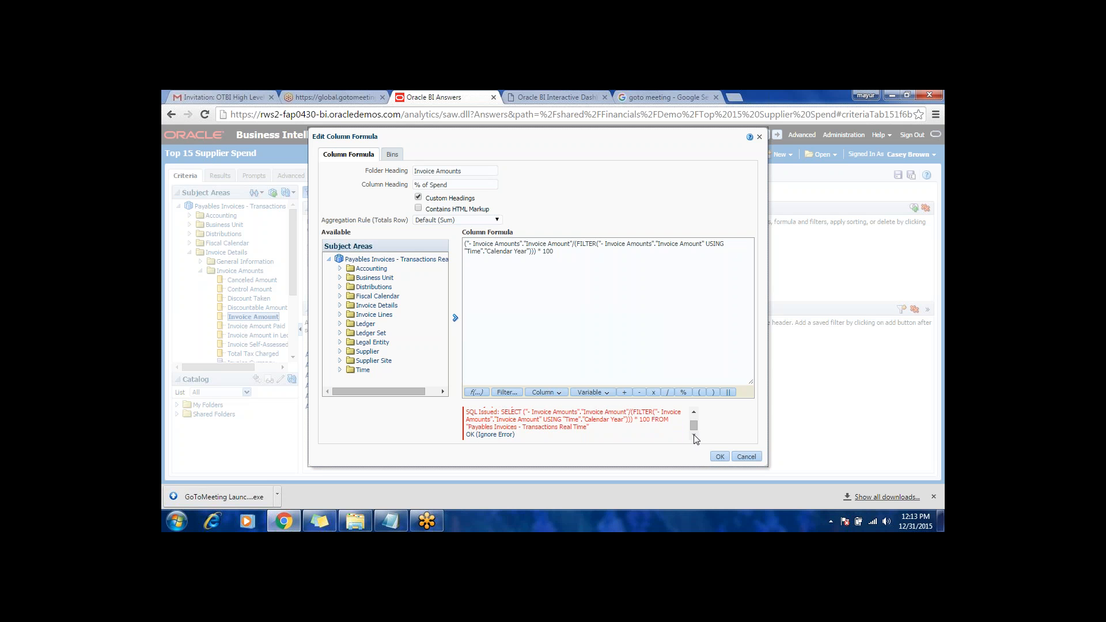
left_click(574, 245)
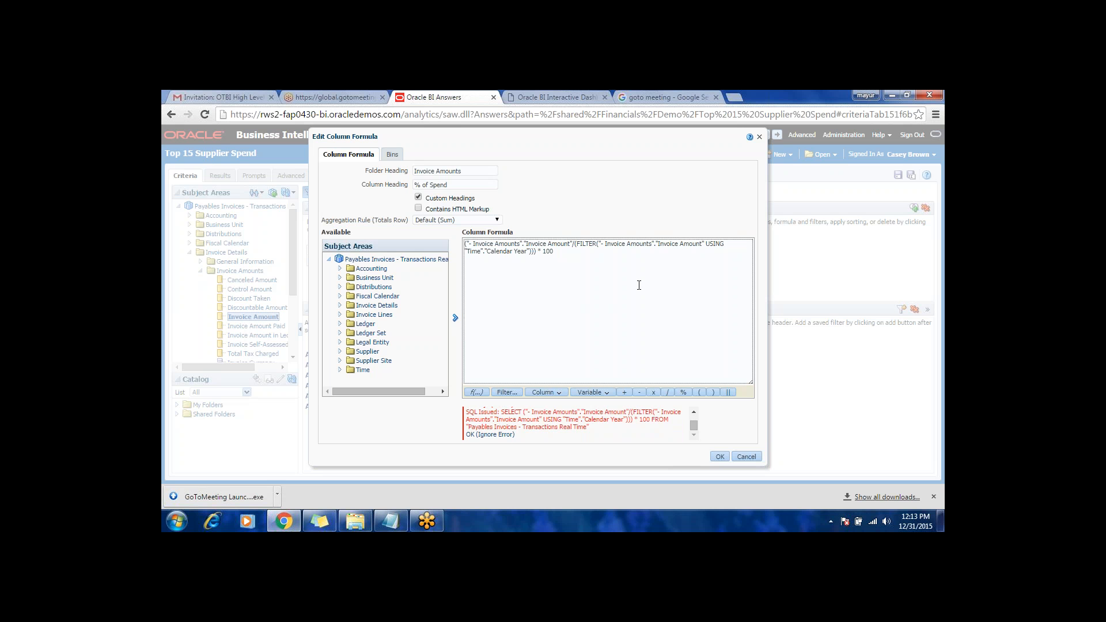
left_click(693, 426)
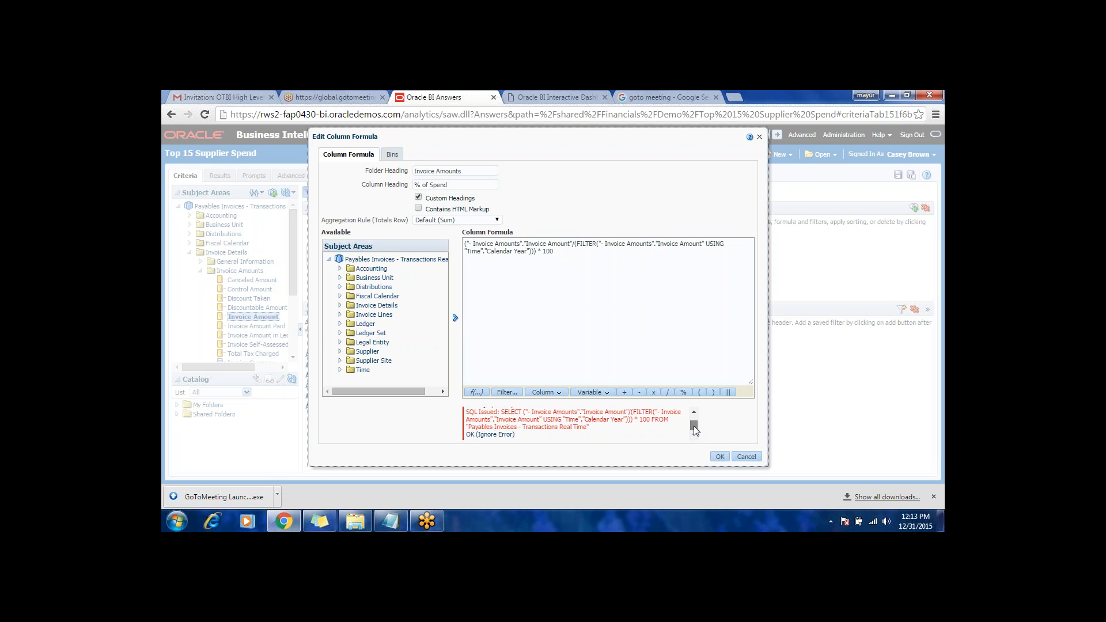
Step: Wrap the Invoice Amount reference inside FILTER in SUM( ) and accept the formula with the error ignored
left_click(579, 246)
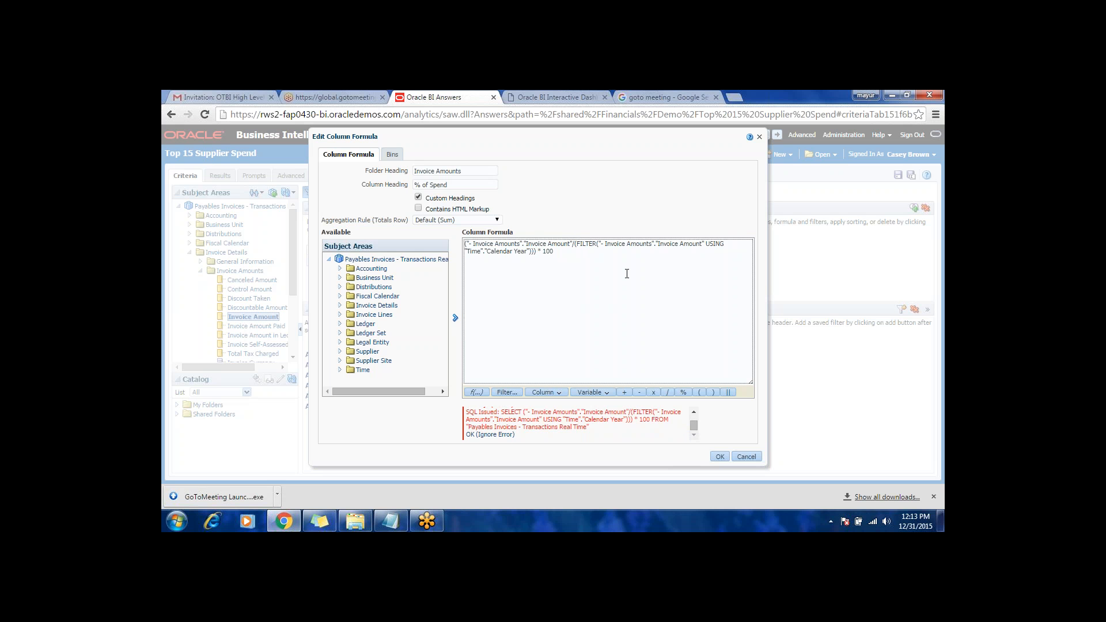
type("SUM(")
key("Right")
key("Right")
key("Right")
key("Right")
key("Right")
key("Right")
key("Right")
key("Right")
key("Right")
key("Right")
key("Right")
key("Right")
key("Right")
key("Right")
key("Right")
key("Right")
key("Right")
type(")")
left_click(720, 457)
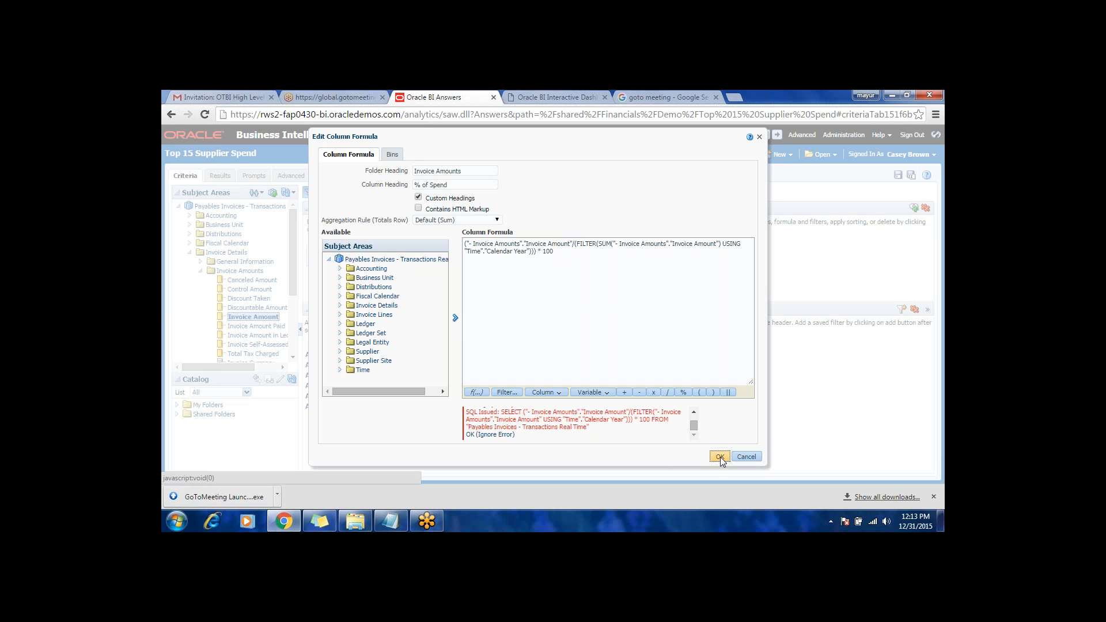
left_click_drag(693, 423, 696, 437)
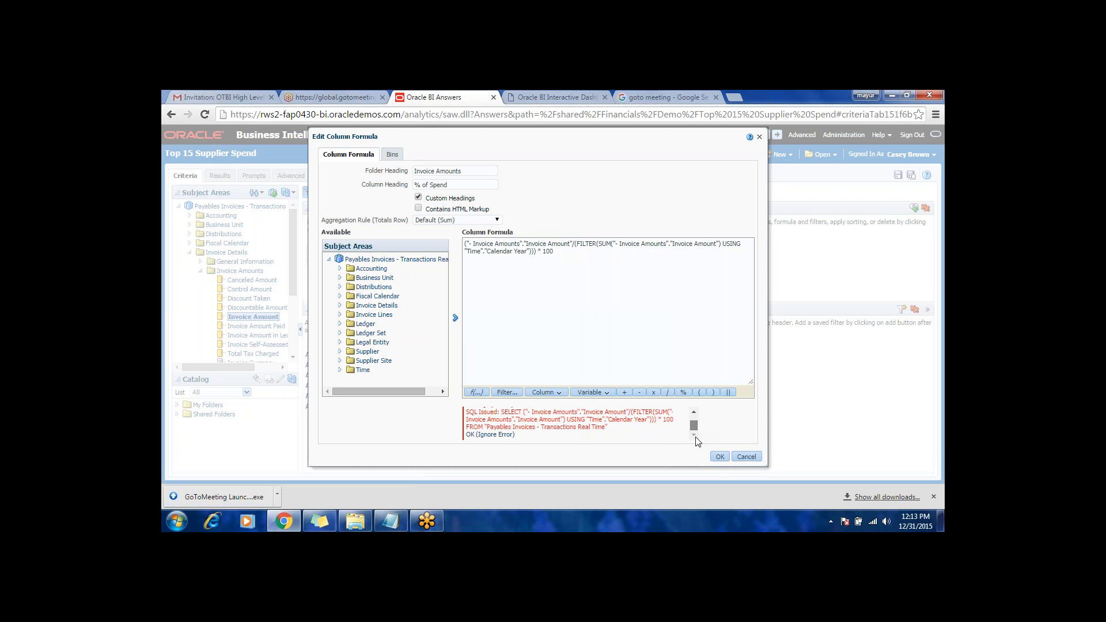
left_click(503, 436)
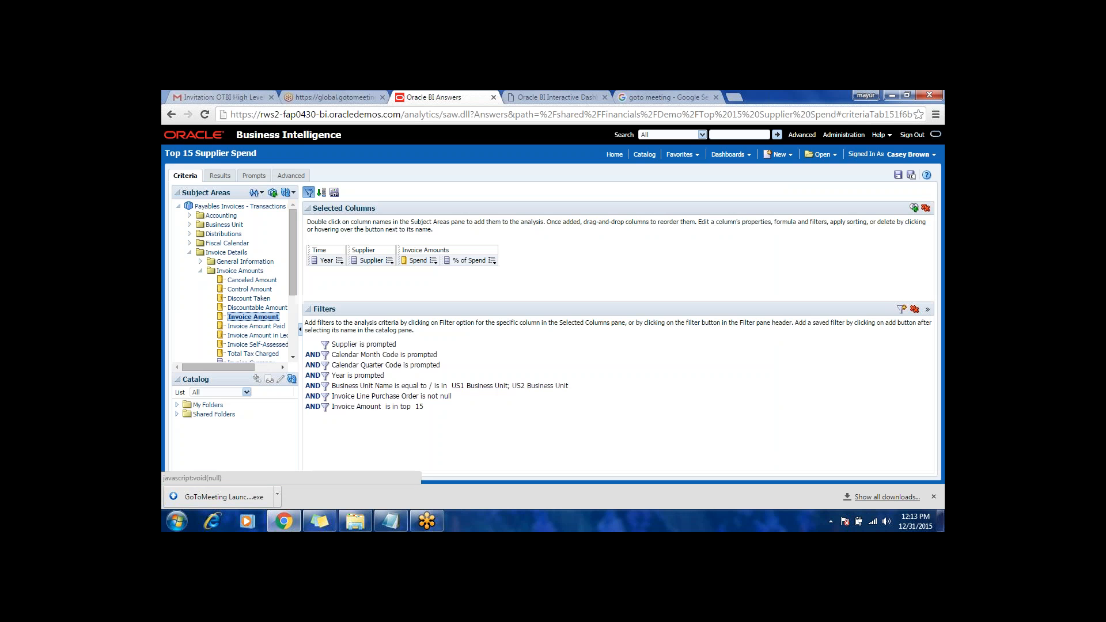
Step: Reopen the % of Spend formula, remove SUM( and the extra parentheses before FILTER and * 100, and resubmit it
left_click(493, 261)
left_click(510, 287)
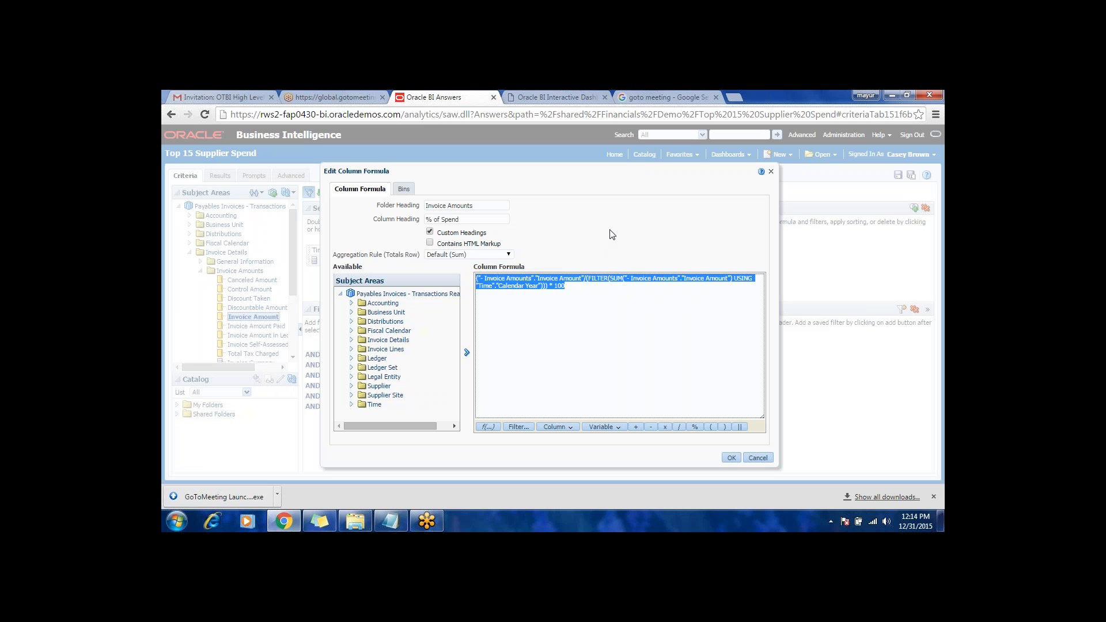
left_click(579, 292)
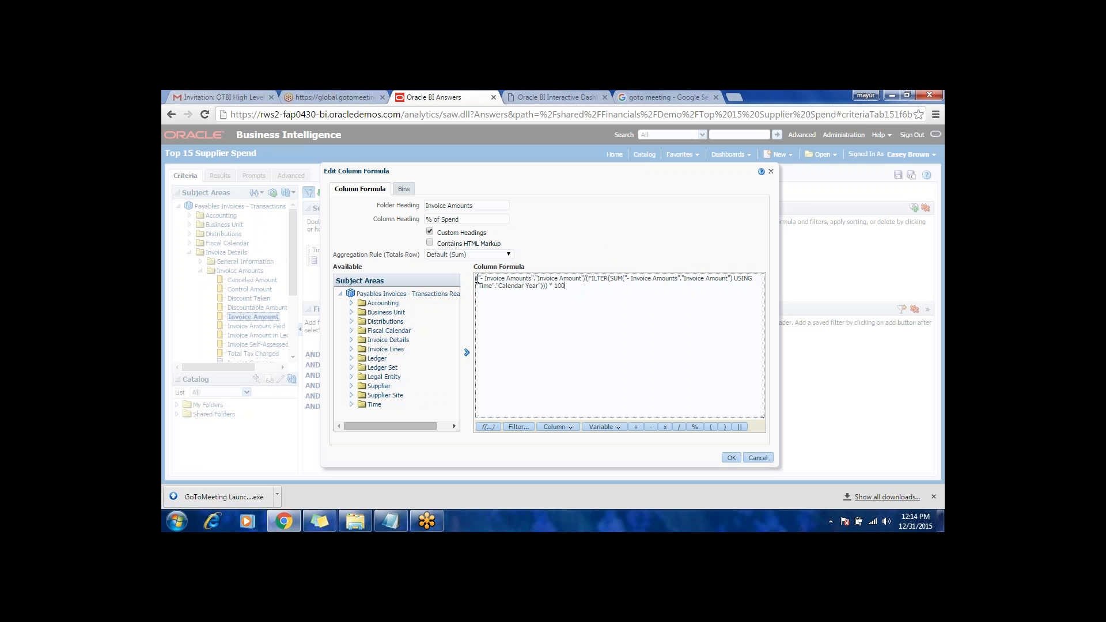
left_click(477, 279)
type("(")
key("BackSpace")
key("BackSpace")
key("BackSpace")
key("BackSpace")
key("BackSpace")
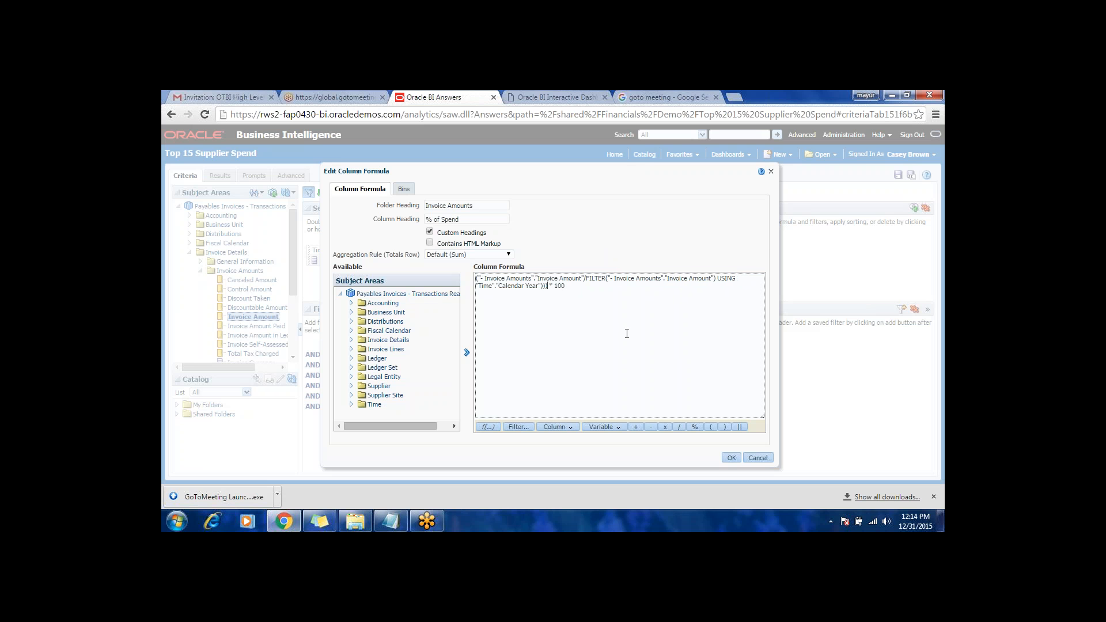
key("BackSpace")
left_click(735, 459)
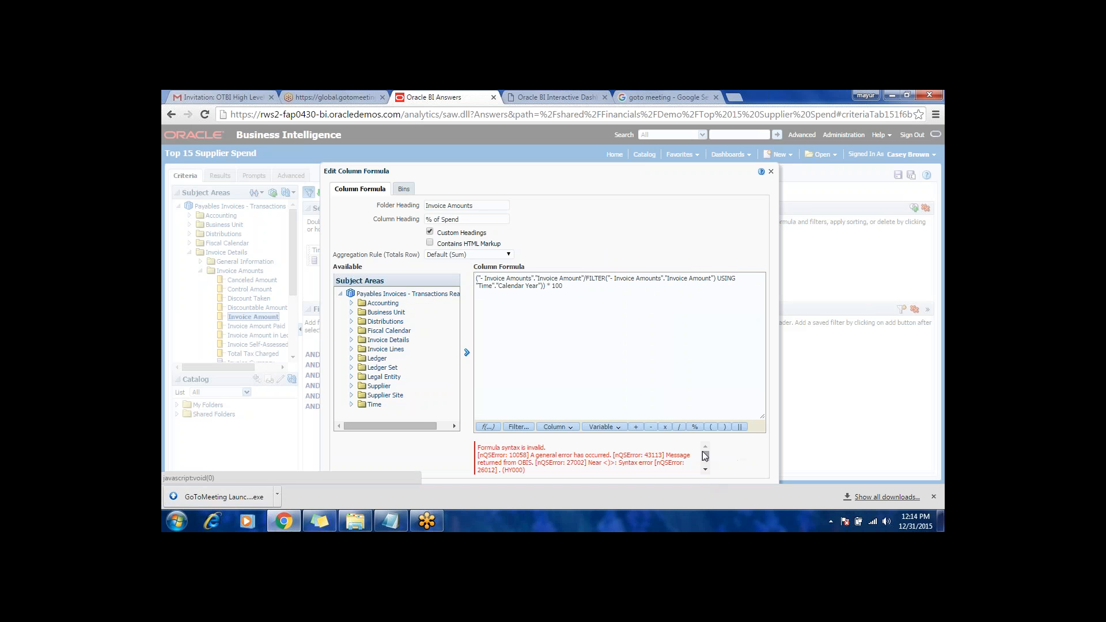
Step: Check the formula error and the expected FILTER syntax in the Insert Filter dialog, leaving the formula as is
left_click_drag(703, 451, 707, 450)
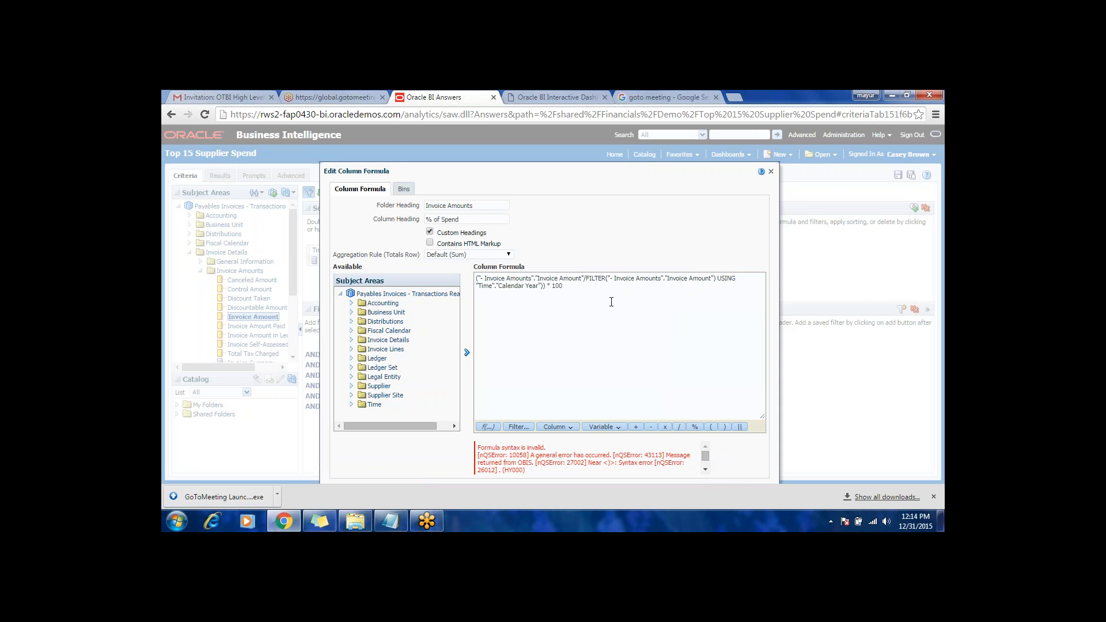
left_click(519, 428)
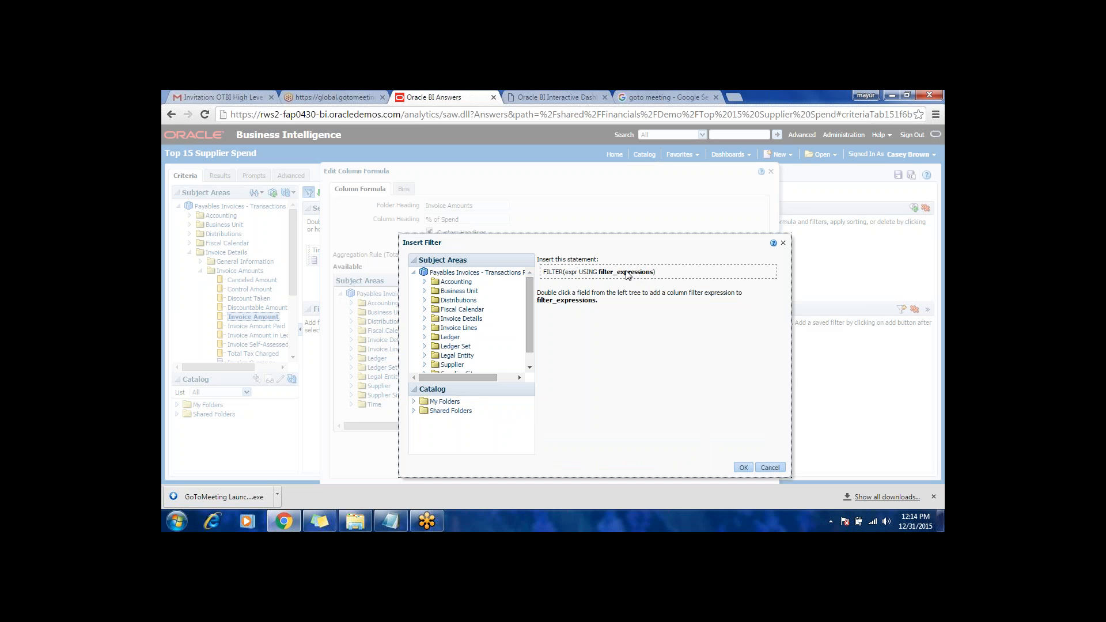
left_click(776, 469)
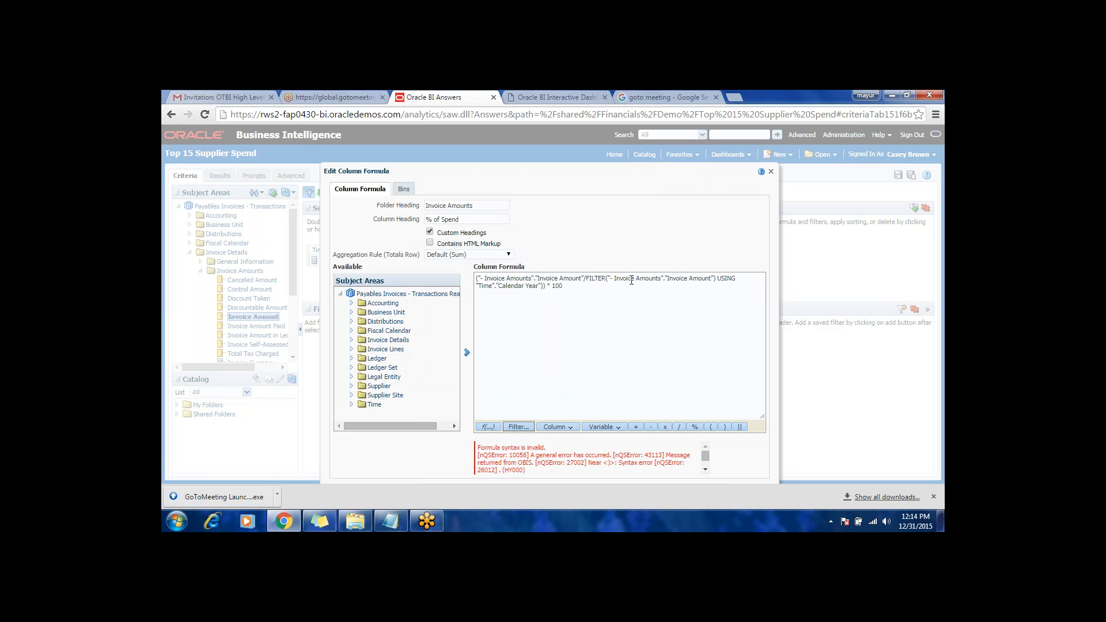
Step: Remove the closing parenthesis after the second Invoice Amount in the % of Spend formula, resubmit it and review the error details
left_click(707, 280)
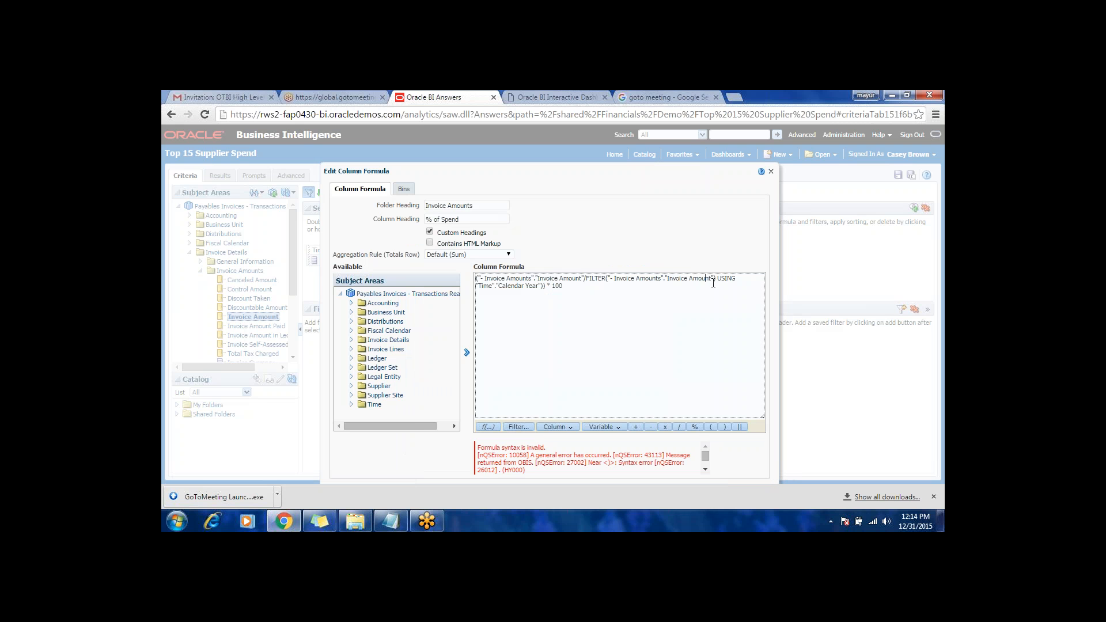
key("BackSpace")
left_click(710, 414)
left_click_drag(477, 167, 476, 147)
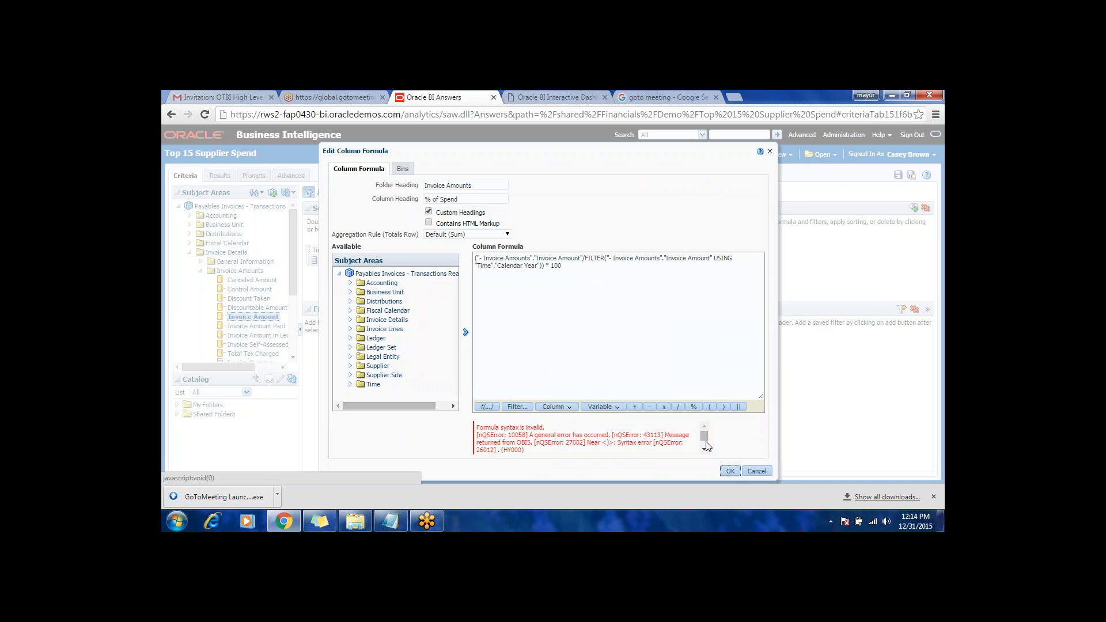
scroll(705, 448, "down", 2)
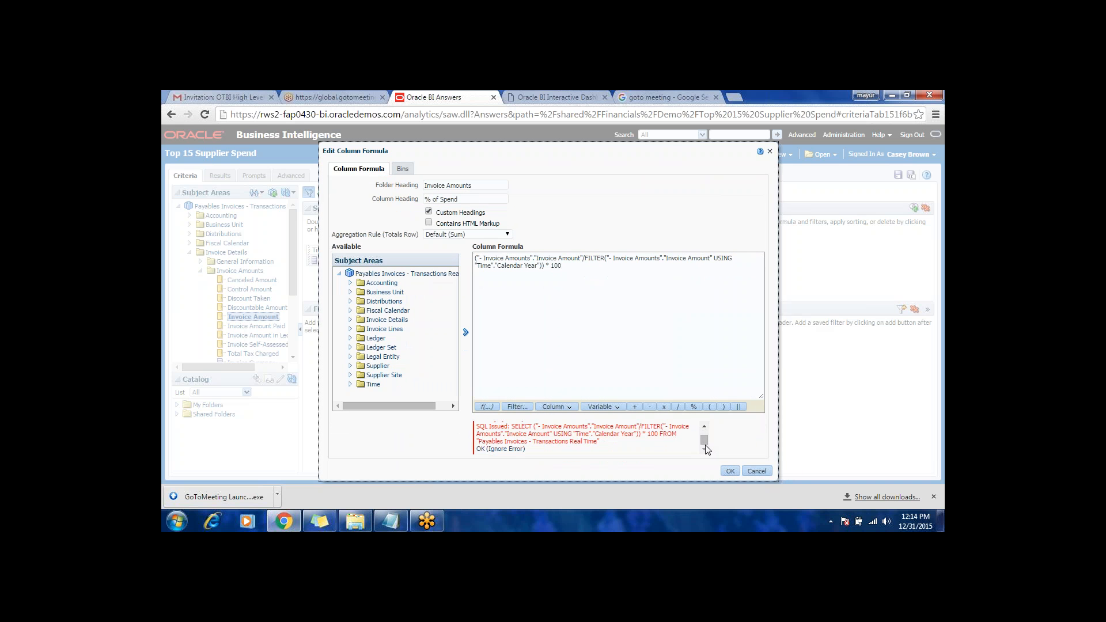
left_click(728, 471)
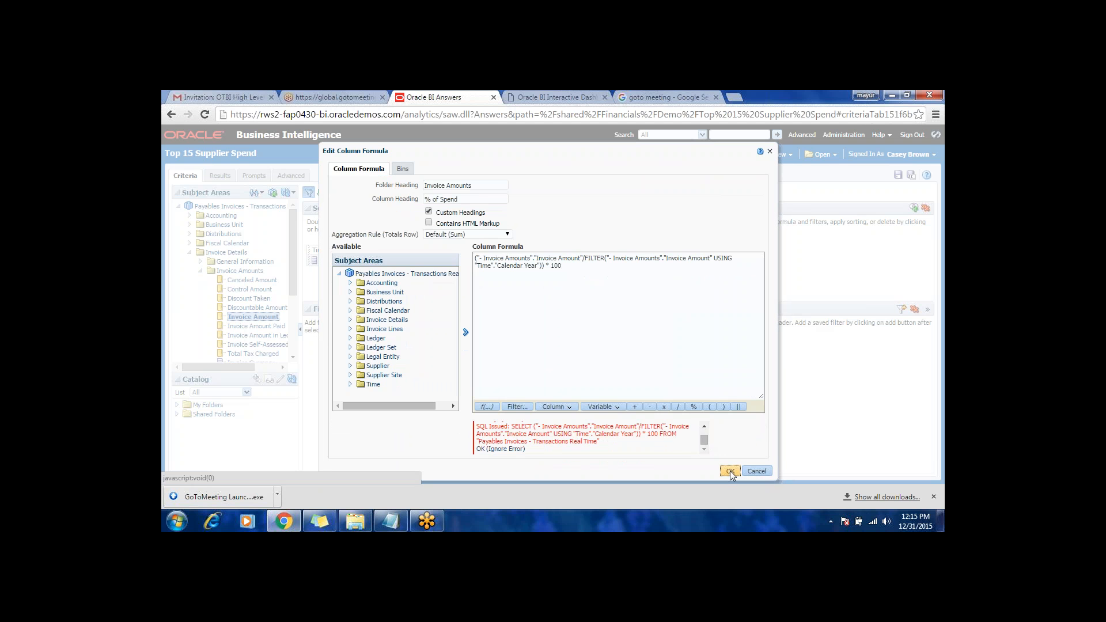
left_click(544, 268)
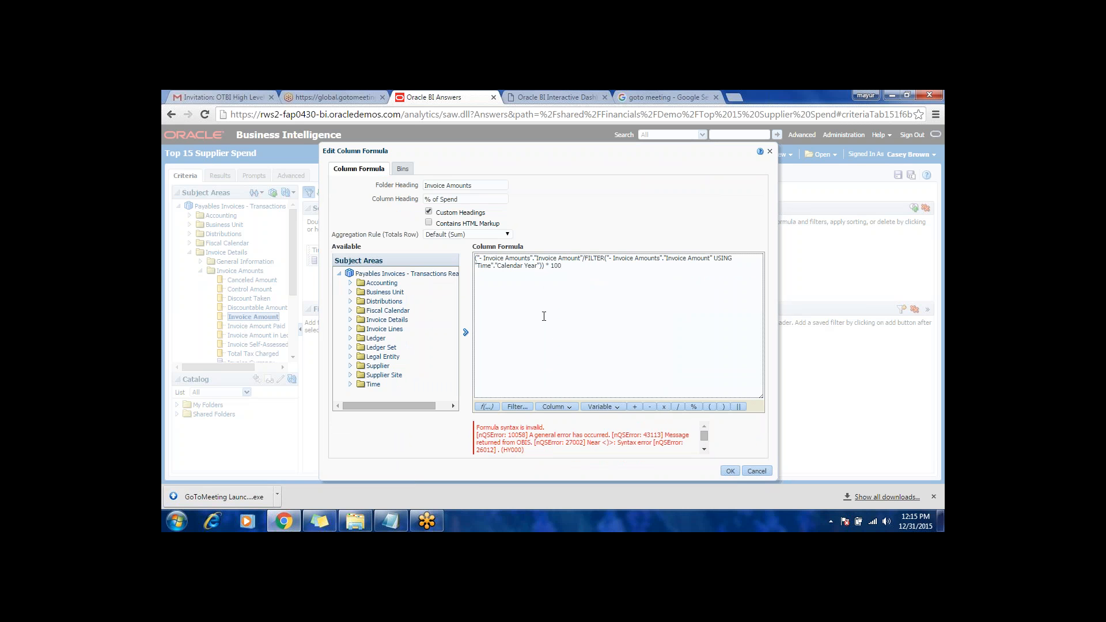
Step: Switch to the browser tab with the Payables dashboard and open the Sales Analysis dashboard under UCS BI POC instead, leaving the current page
left_click(558, 95)
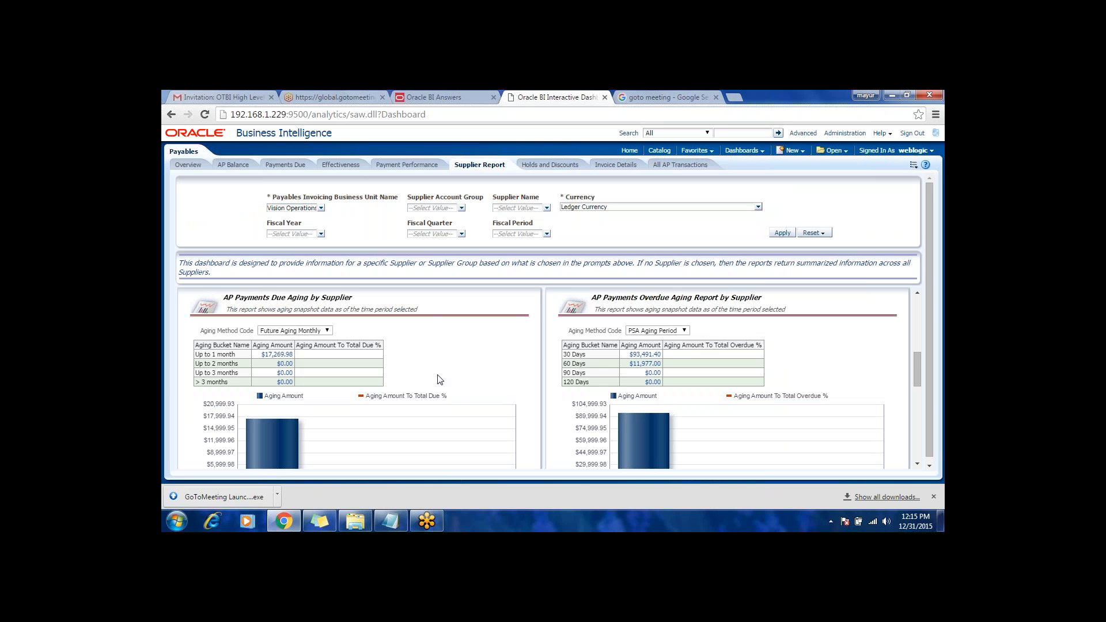
scroll(440, 379, "down", 5)
scroll(439, 379, "down", 3)
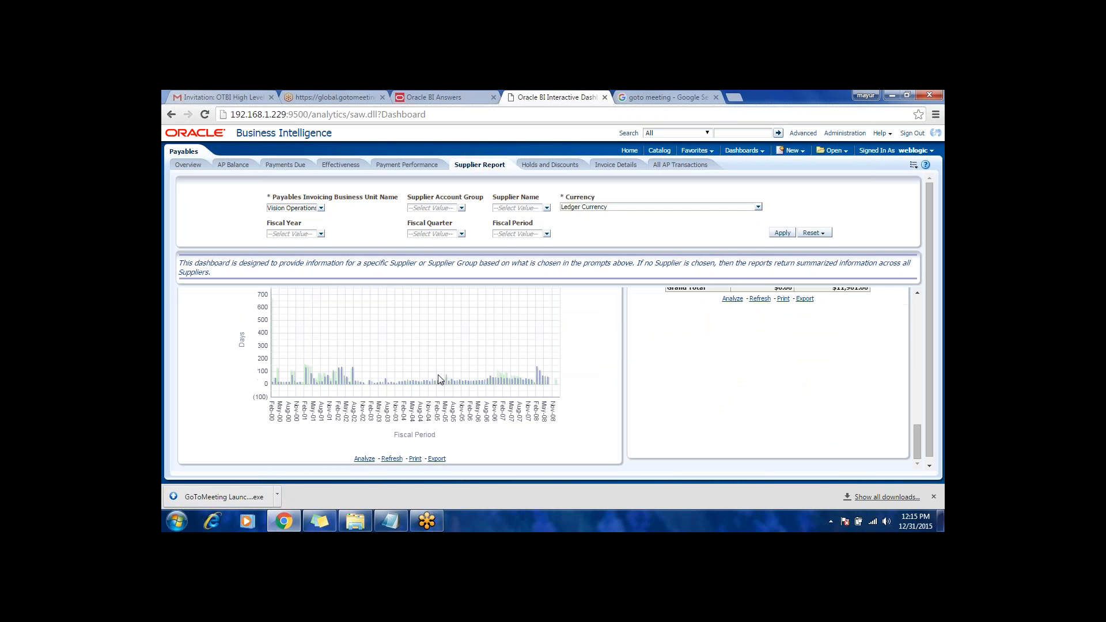
left_click(750, 149)
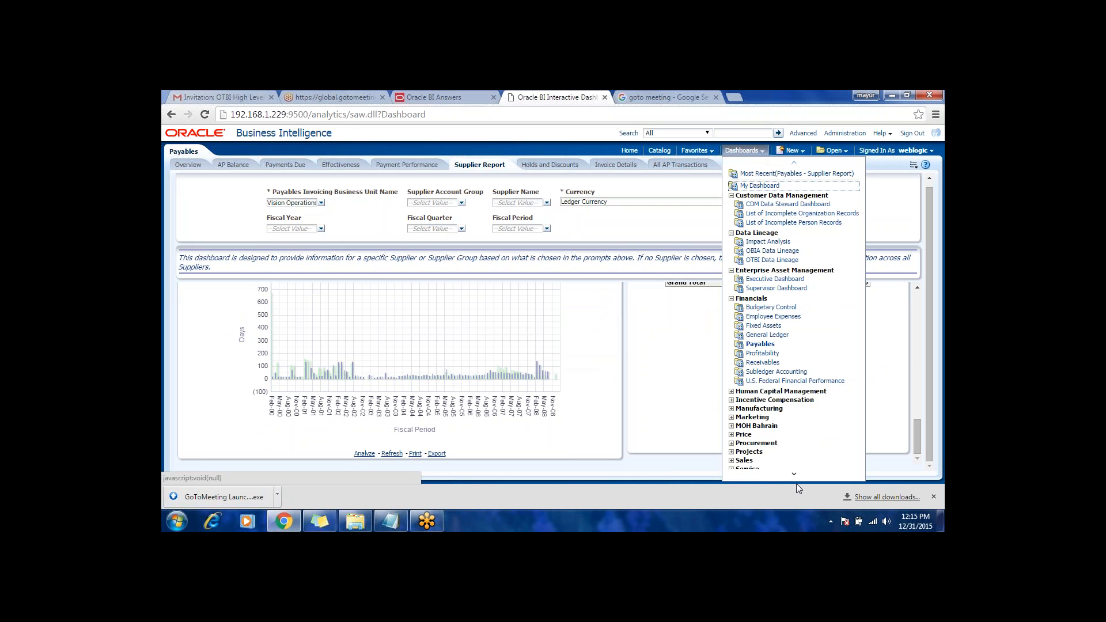
mouse_move(794, 475)
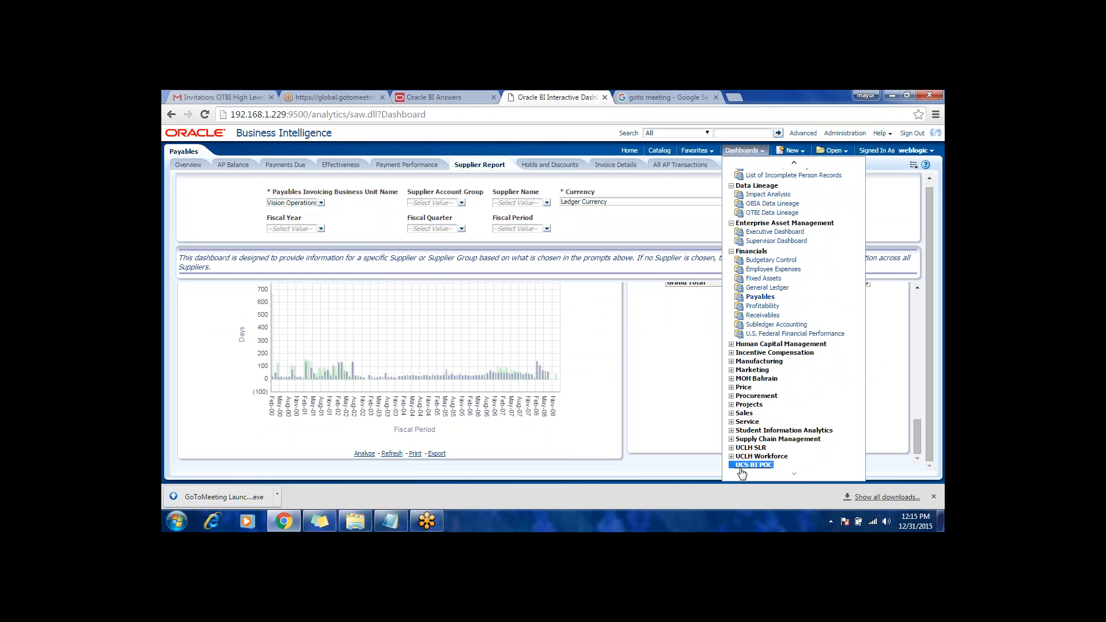
double_click(794, 475)
left_click(794, 476)
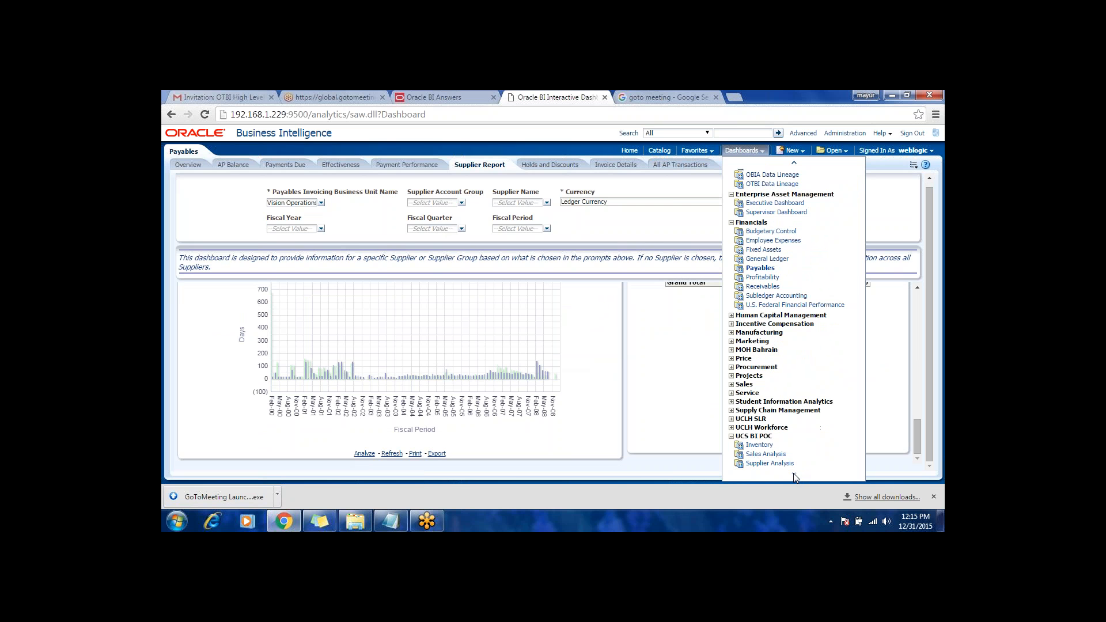
left_click(762, 455)
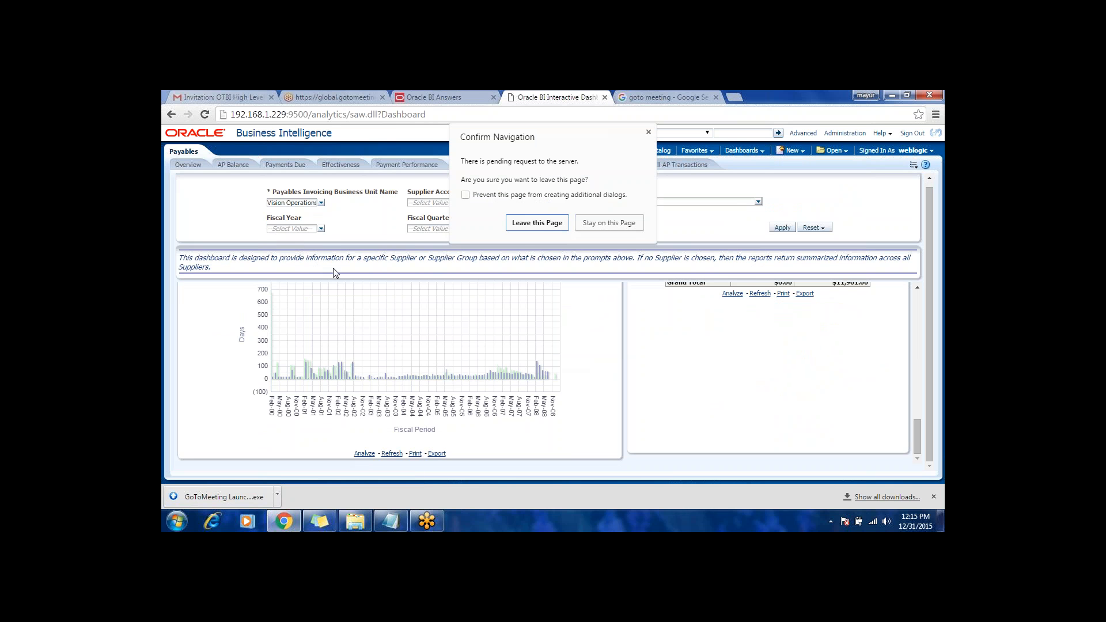
left_click(533, 225)
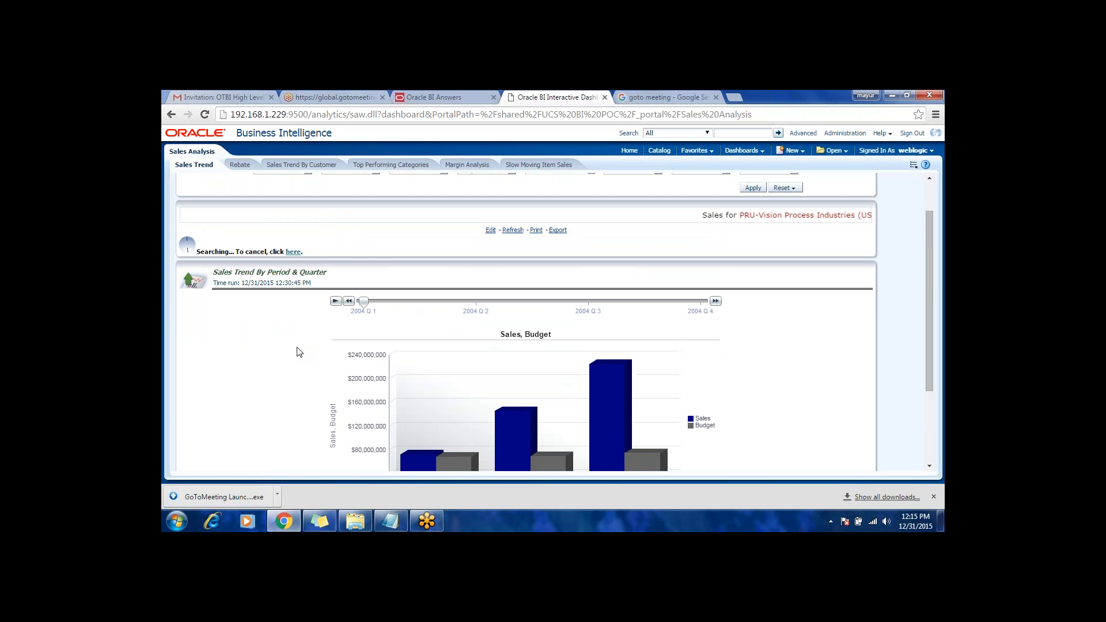
Step: Go to the Rebate page of the Sales Analysis dashboard and open its Total Rebate over Sales report for editing
scroll(299, 352, "down", 2)
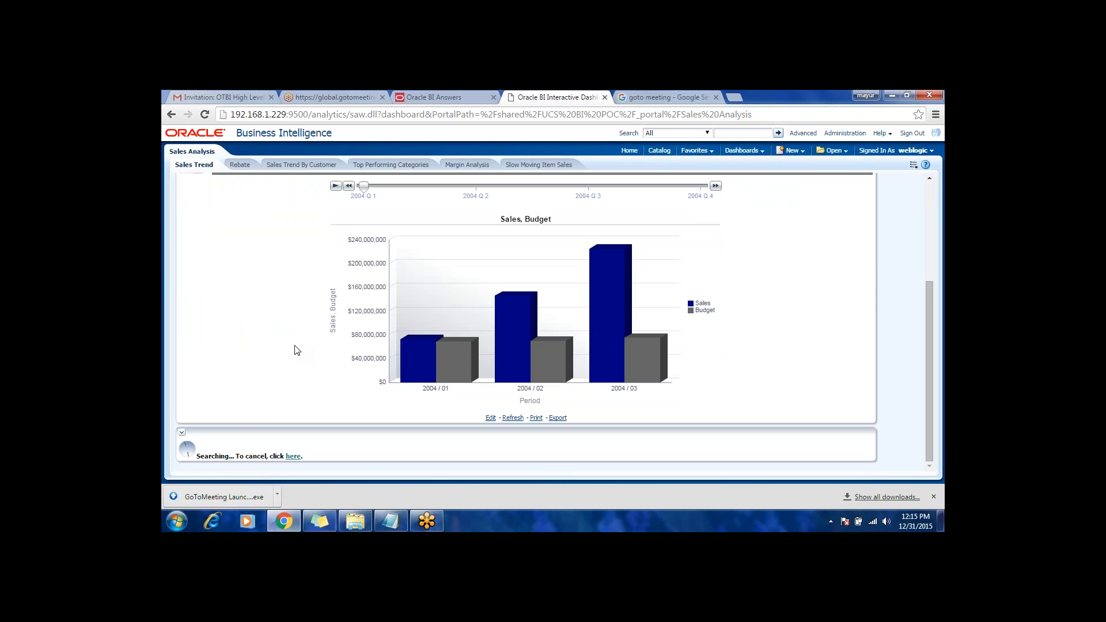
left_click(240, 165)
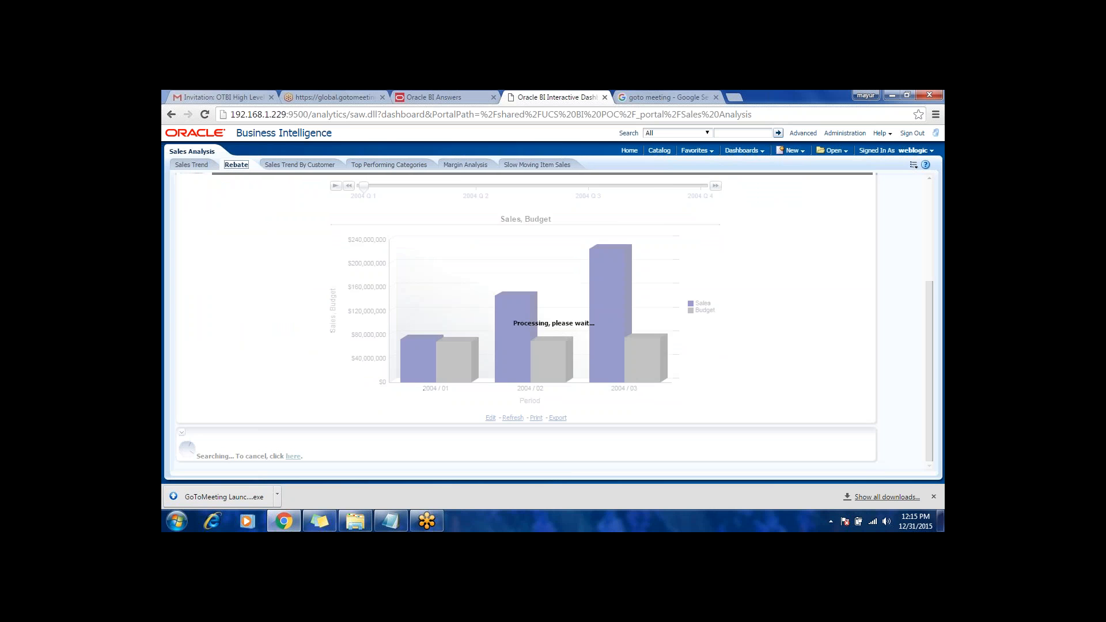
left_click(549, 222)
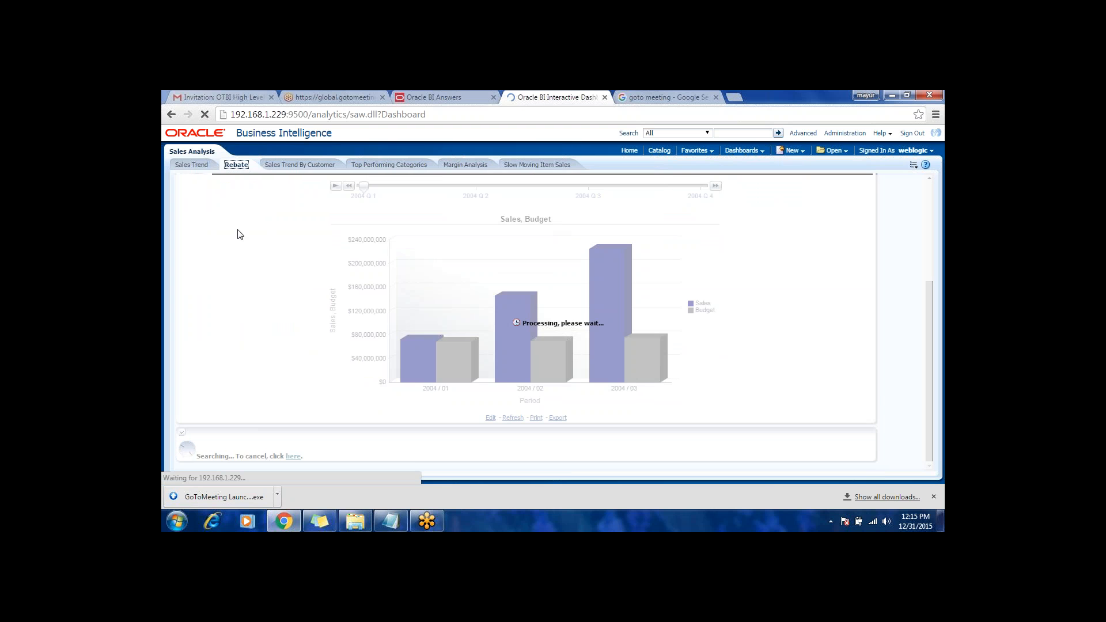
scroll(411, 312, "down", 2)
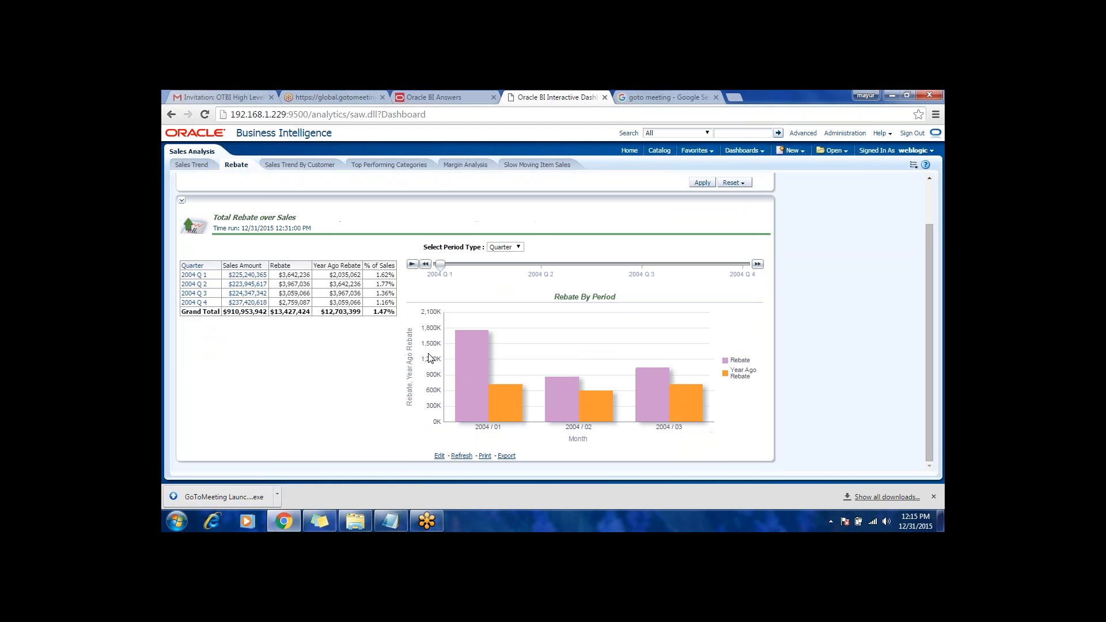
mouse_move(368, 271)
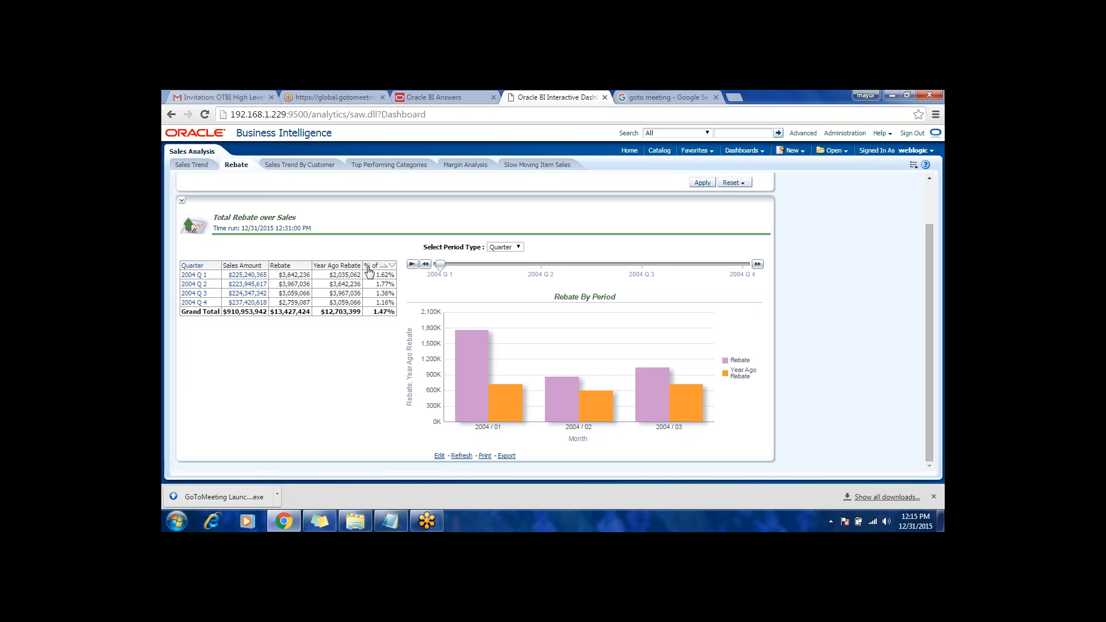
left_click(439, 456)
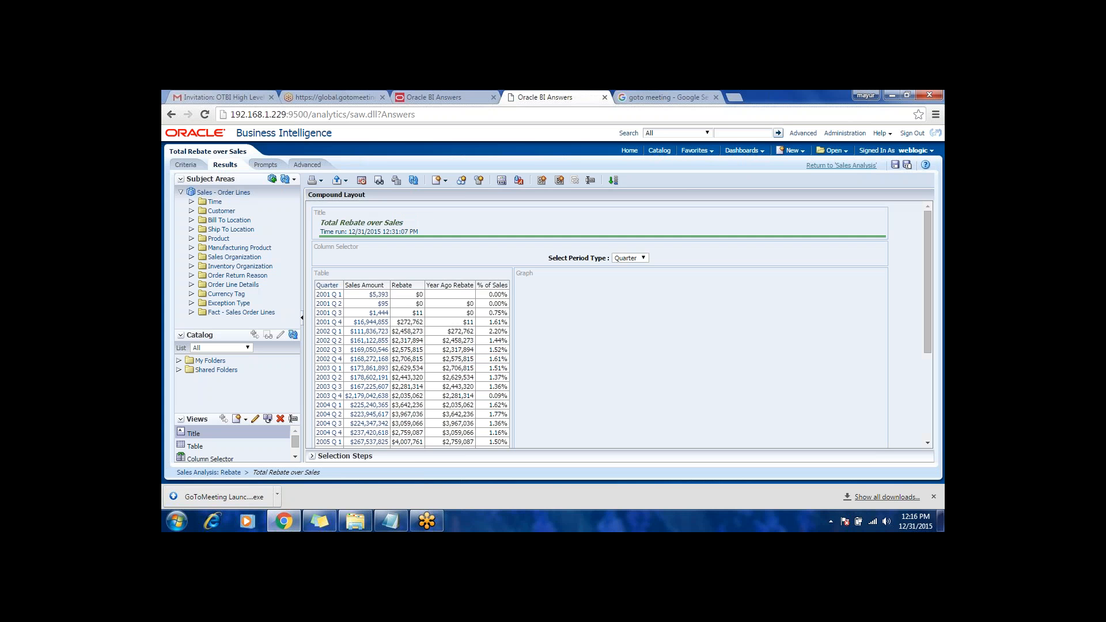
Step: Examine the formula of the % of Sales column in the report's criteria and close it without changes
left_click(186, 165)
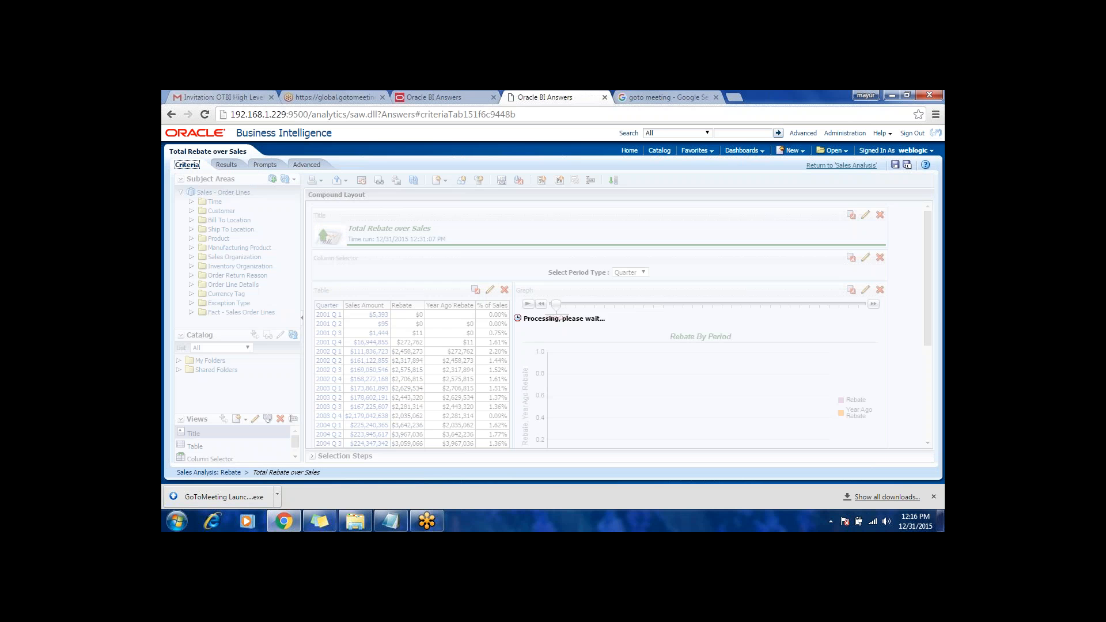
mouse_move(642, 248)
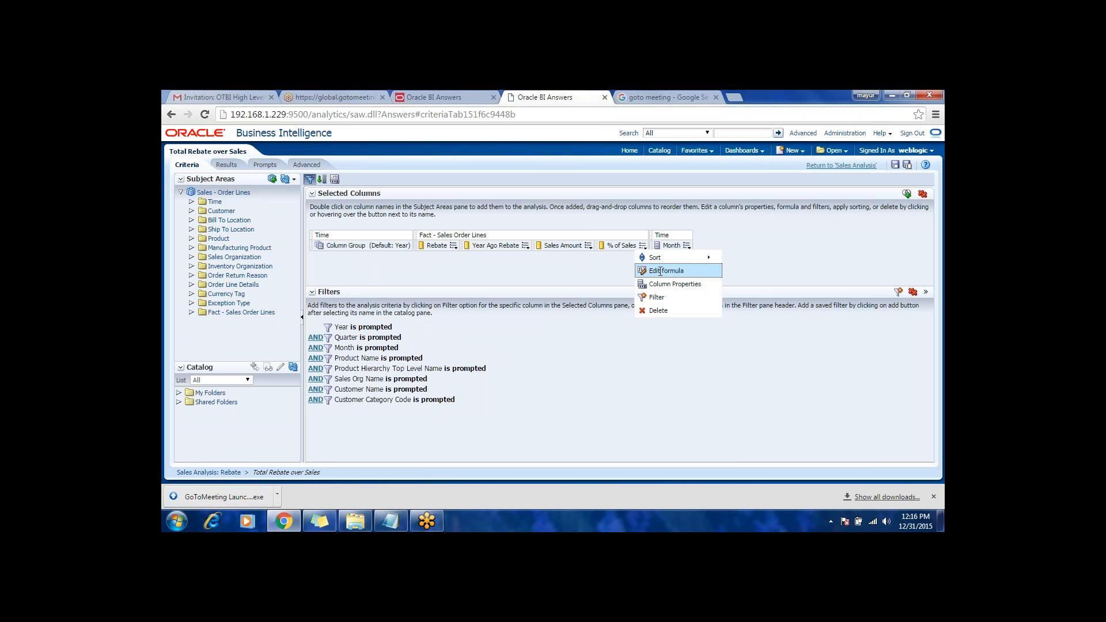
left_click(660, 271)
left_click(606, 300)
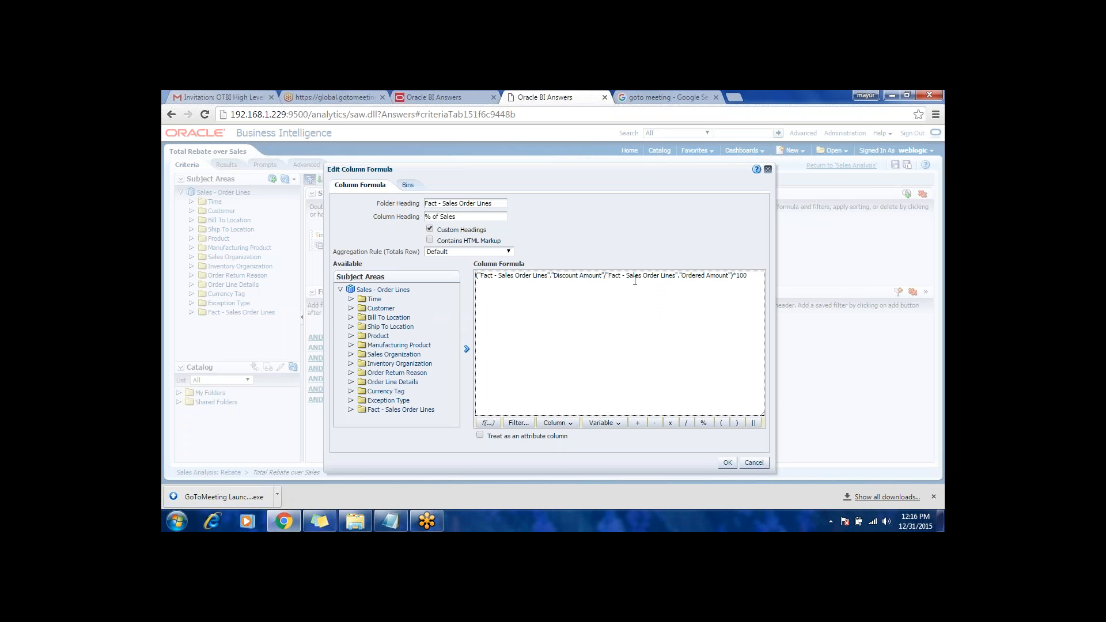
left_click(754, 462)
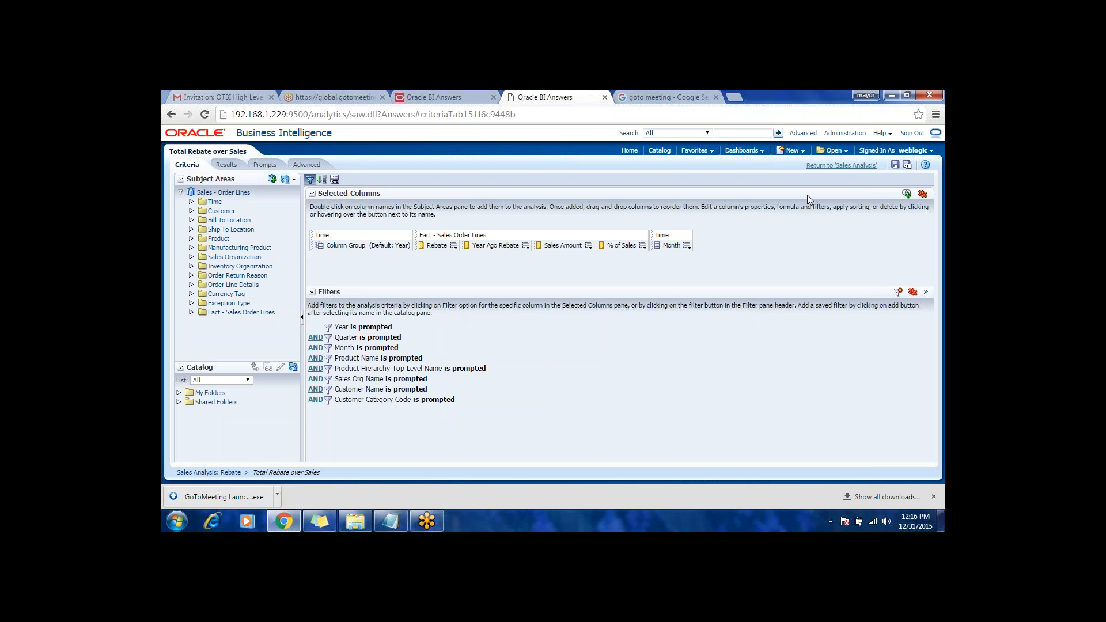
Step: Open the Sales Performance analysis from the Sales Trend page, view its criteria columns and return to the dashboard
left_click(841, 165)
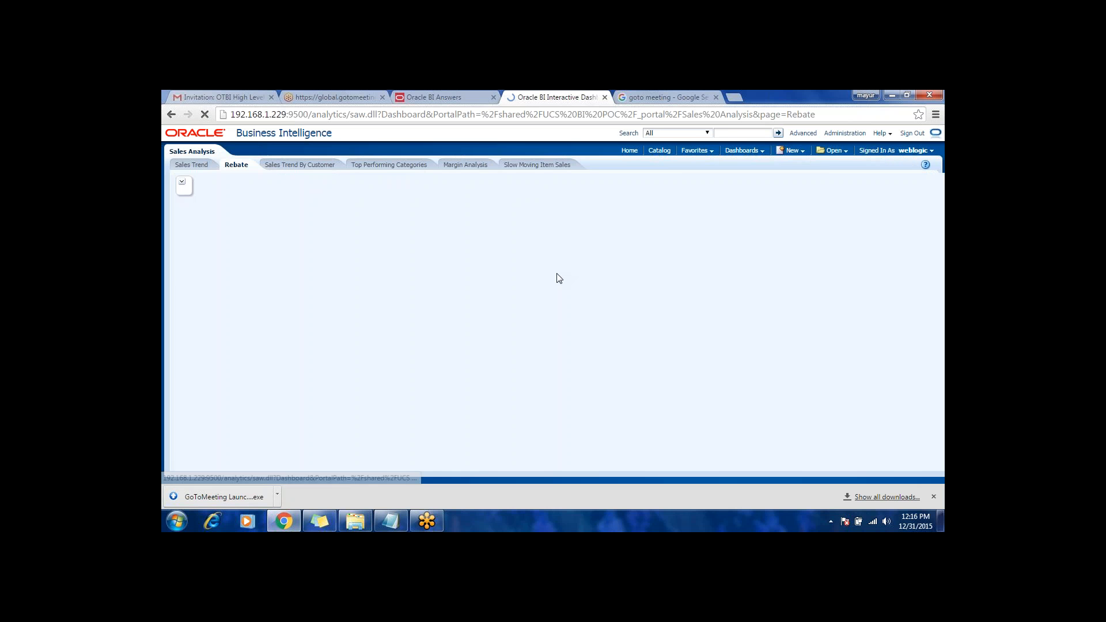
left_click(191, 165)
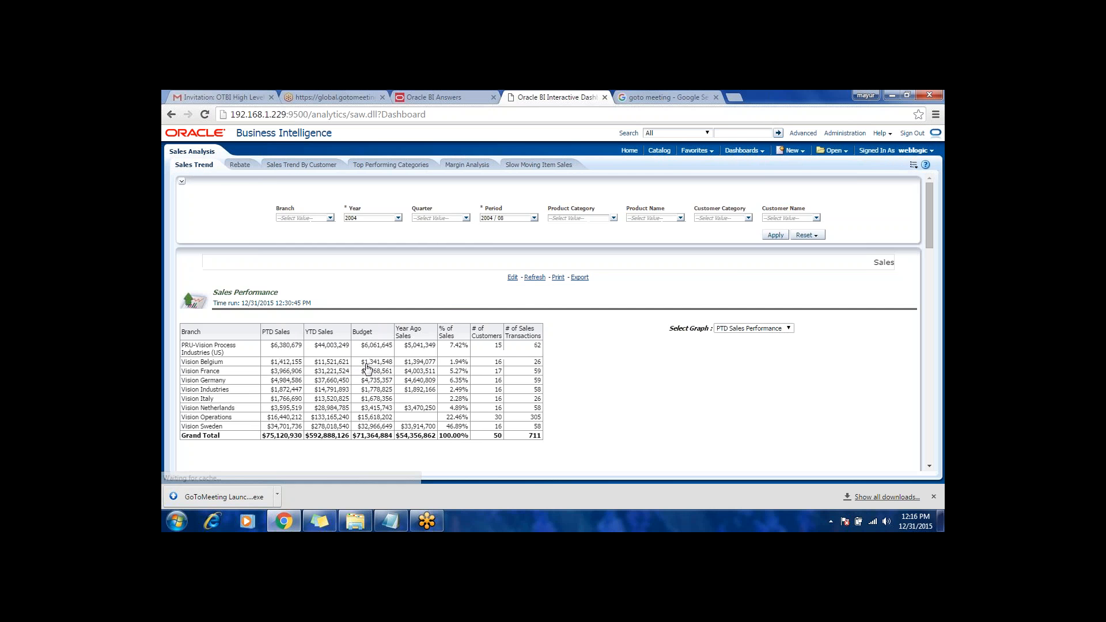
scroll(481, 401, "down", 3)
left_click(513, 430)
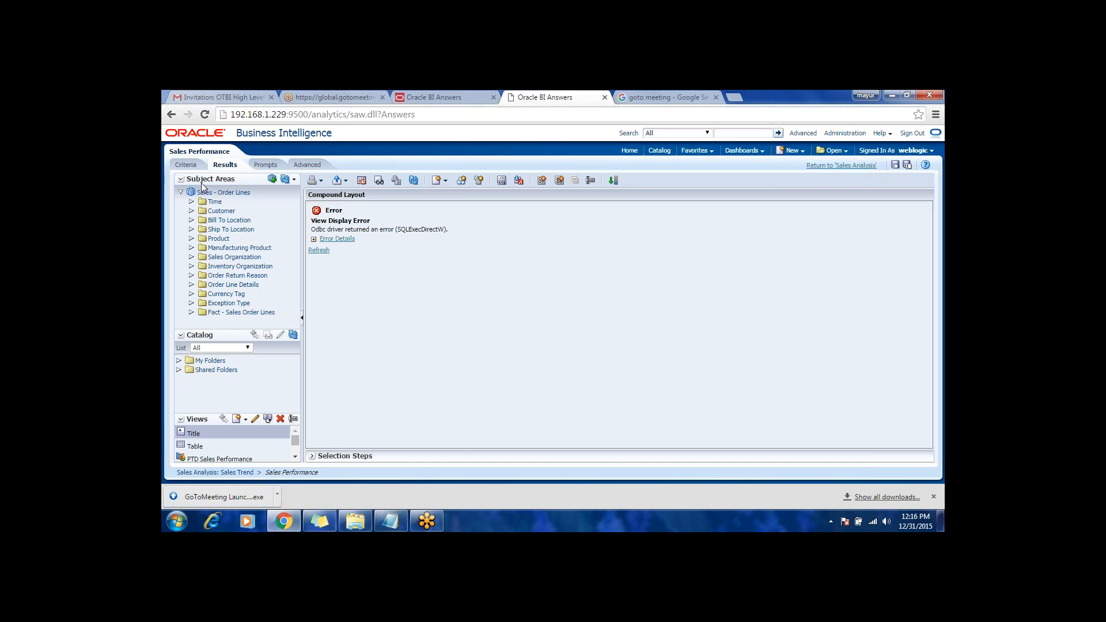
left_click(185, 165)
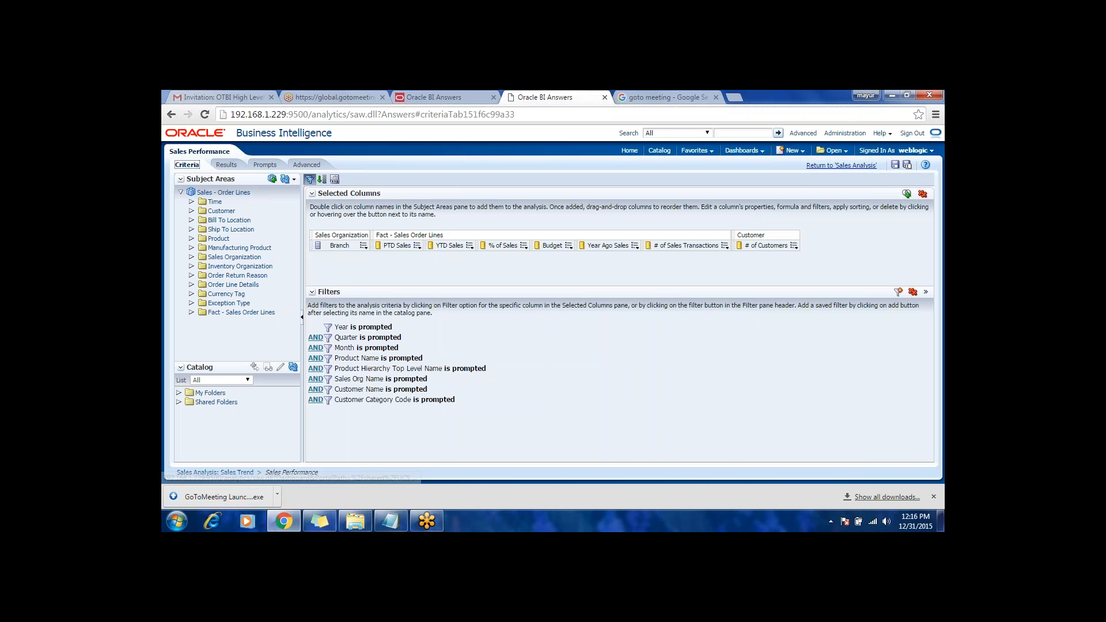
left_click(840, 165)
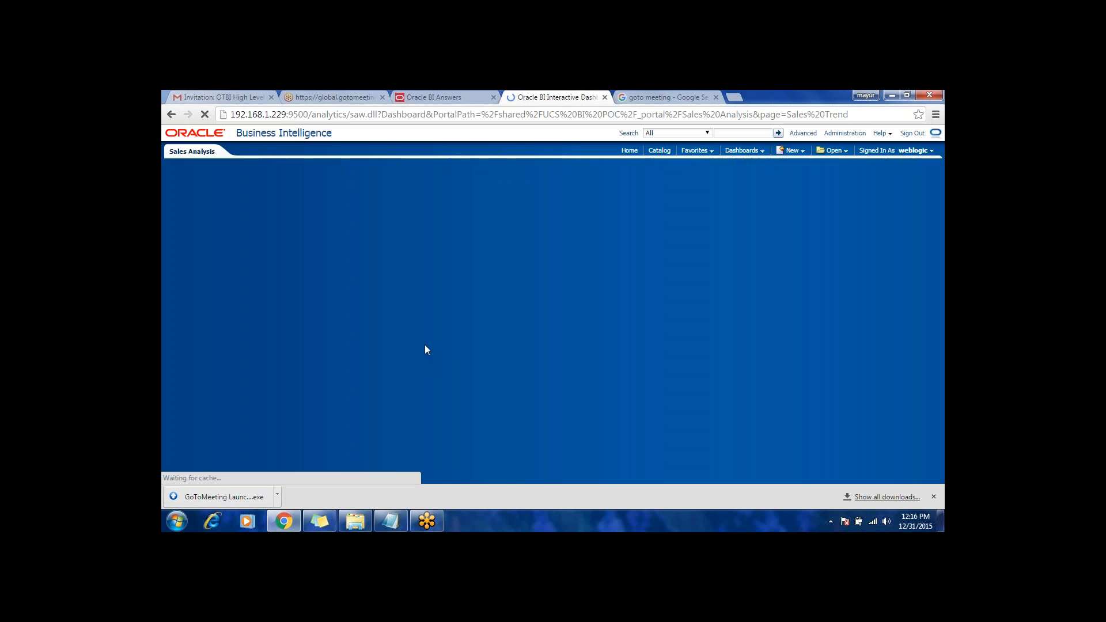
Step: Put the Sales Analysis dashboard into edit mode and open its Dashboard Properties
scroll(515, 414, "up", 1)
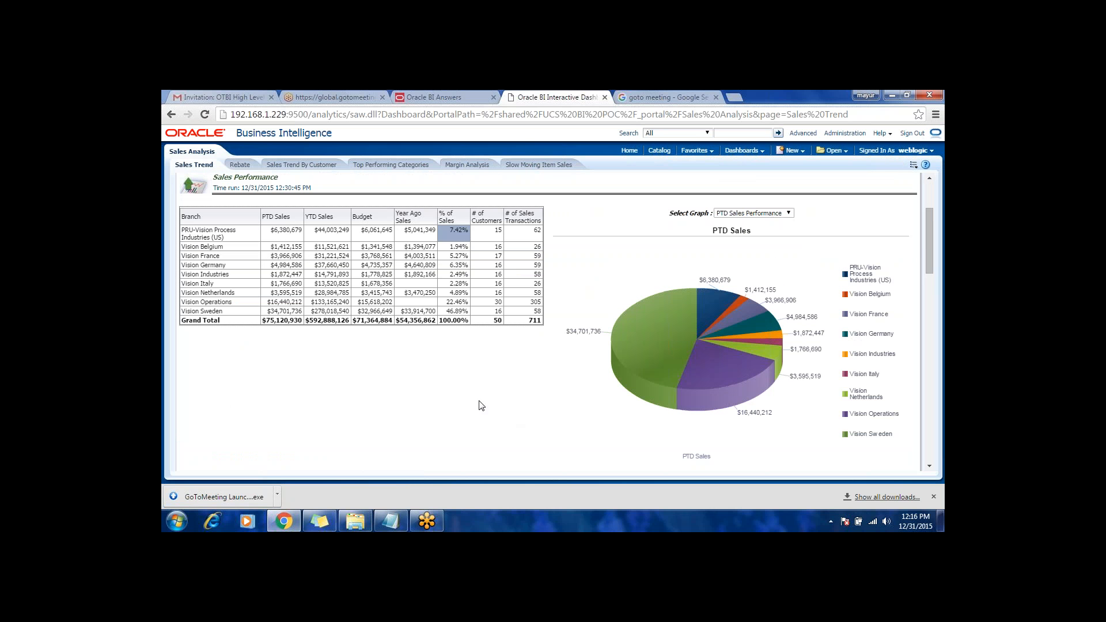
scroll(479, 403, "down", 2)
scroll(495, 415, "up", 1)
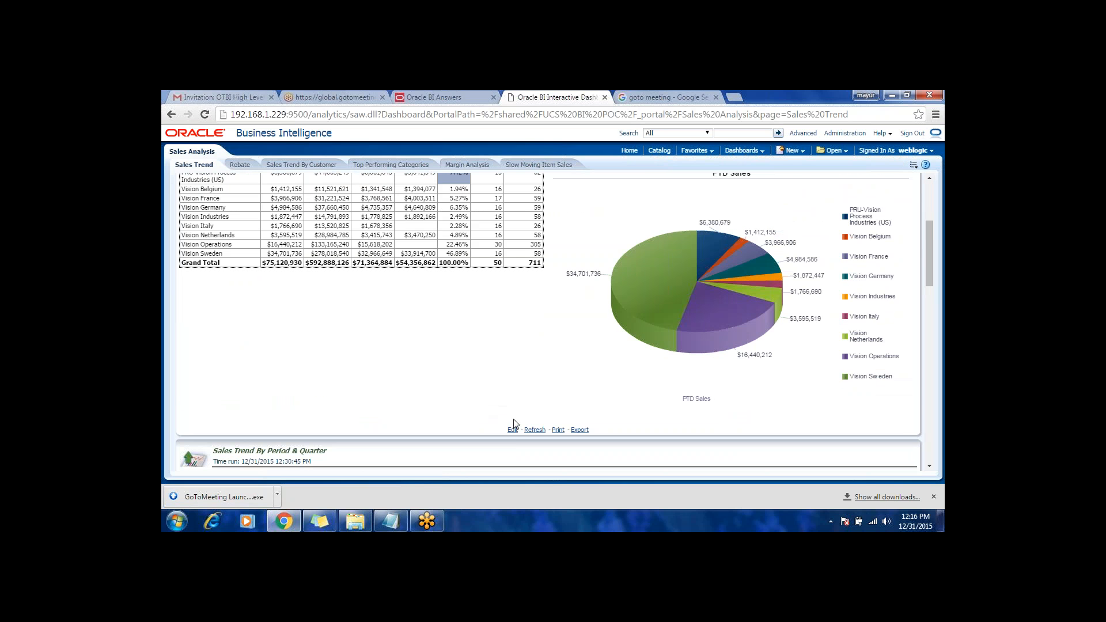
scroll(484, 396, "up", 1)
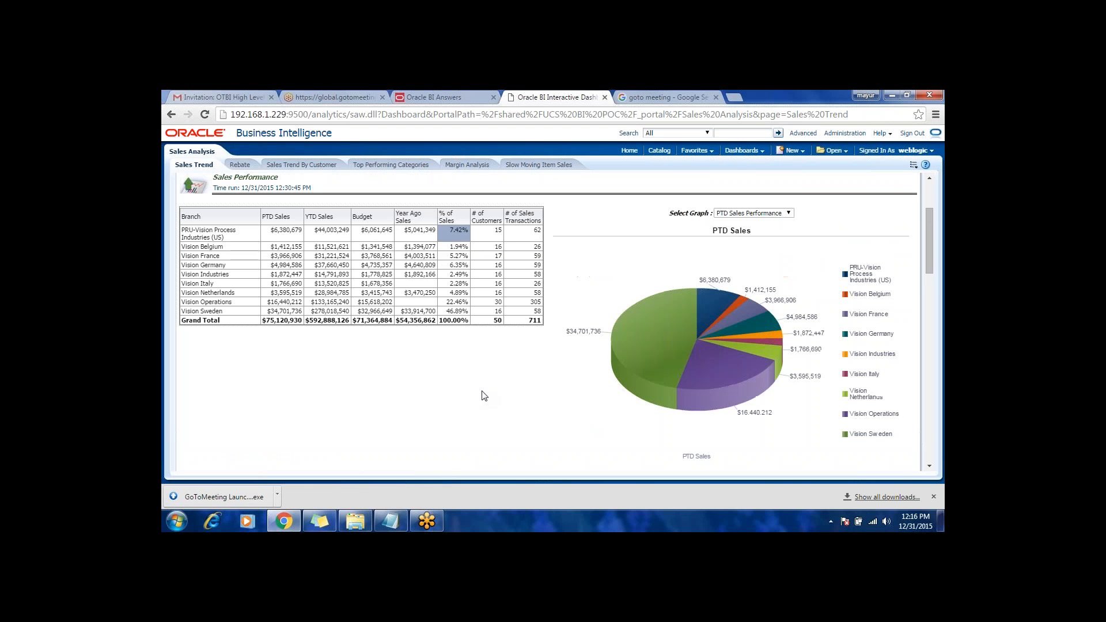
left_click(914, 164)
left_click(862, 181)
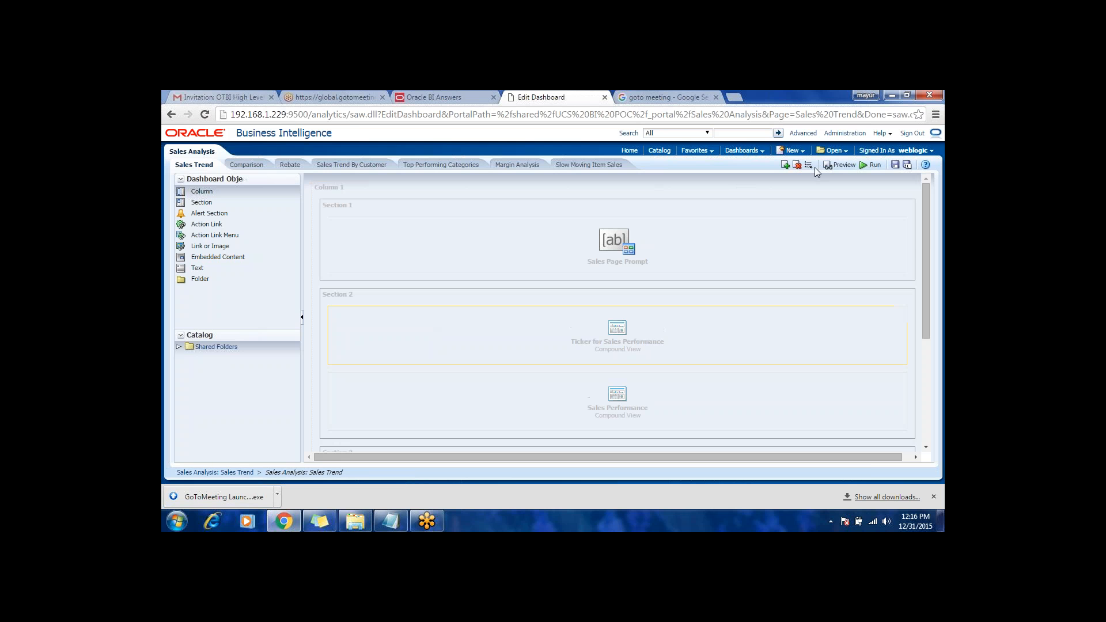
left_click(809, 166)
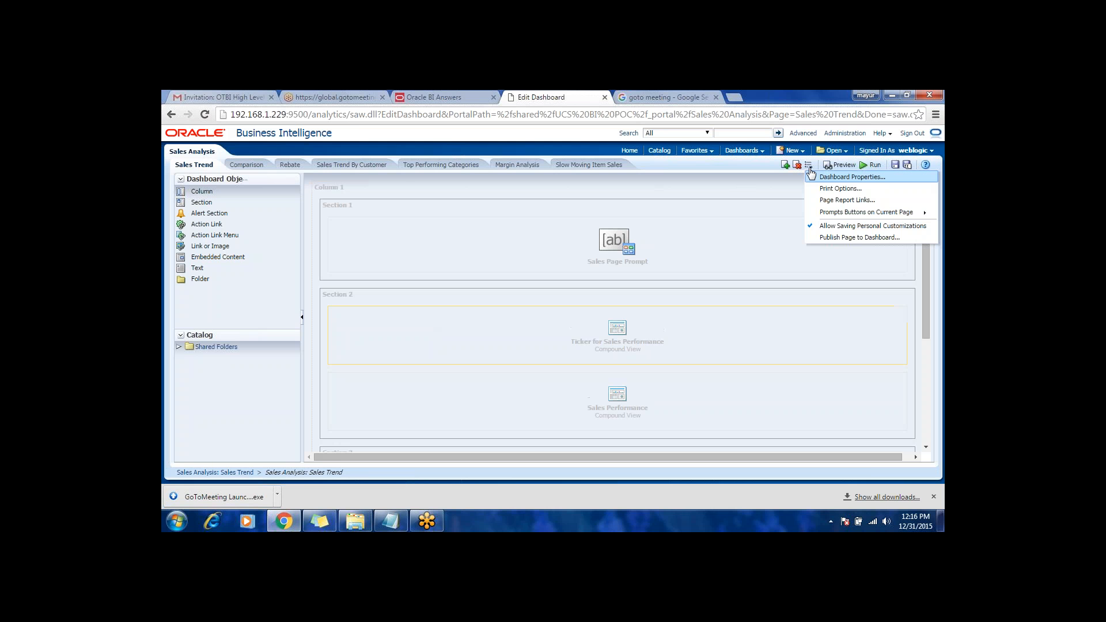
left_click(818, 178)
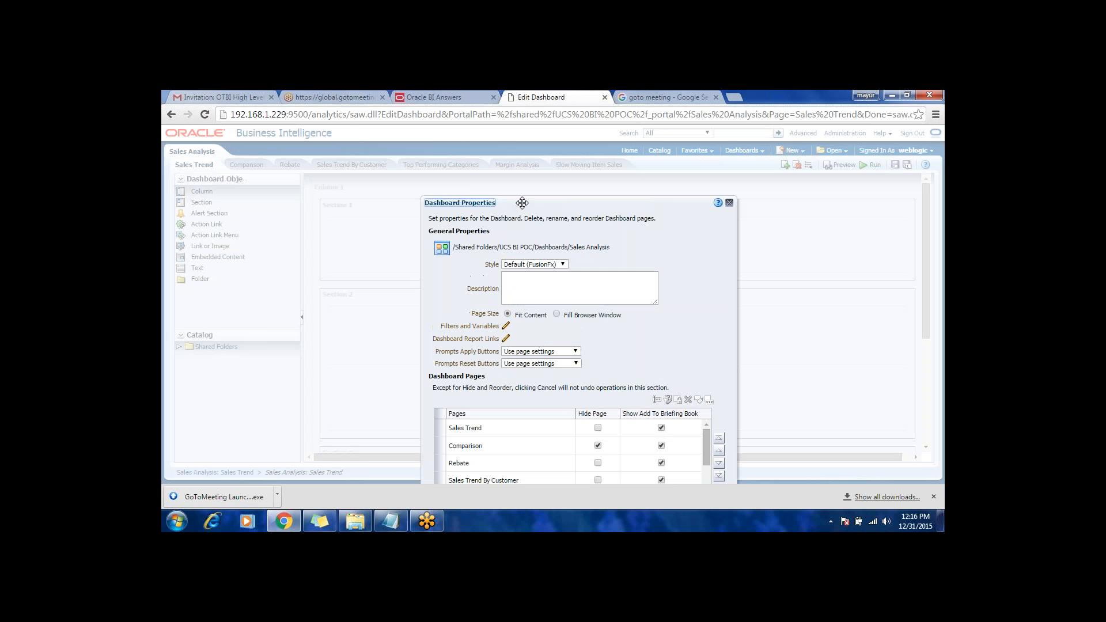
Step: Enable the Analyze link in the dashboard's report links and accept the dashboard properties
left_click_drag(520, 196, 507, 160)
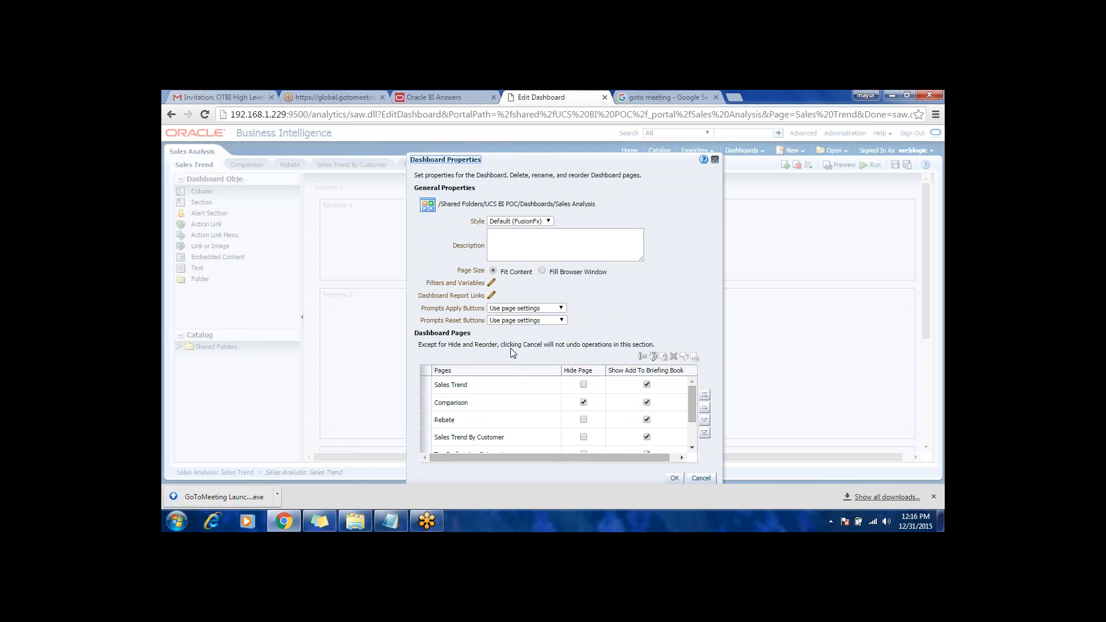
left_click(492, 296)
left_click(508, 266)
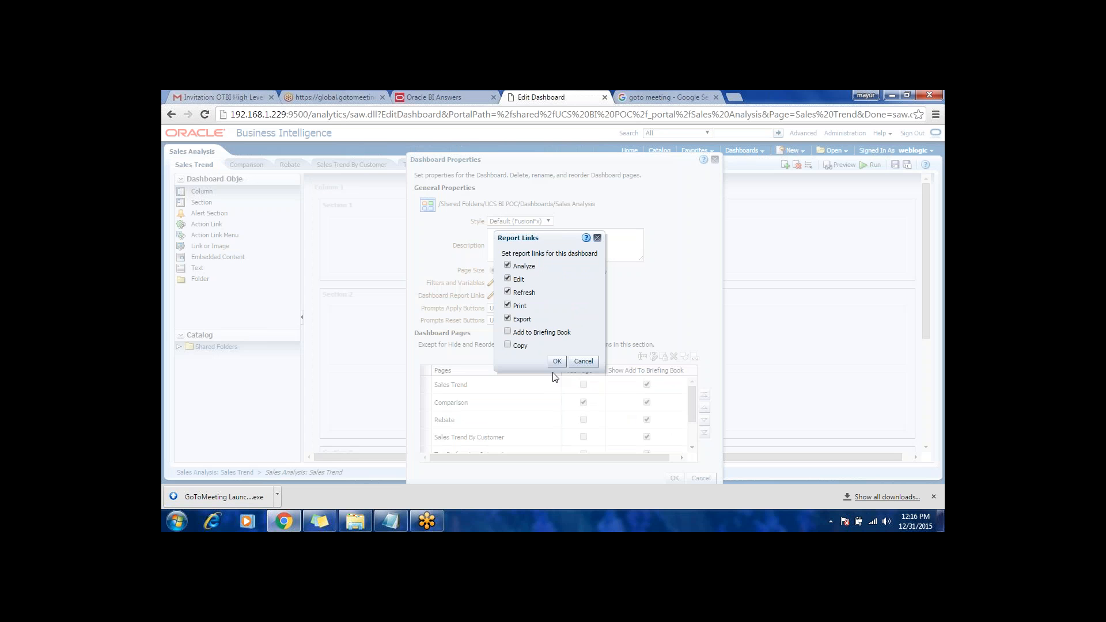
left_click(556, 360)
left_click(673, 478)
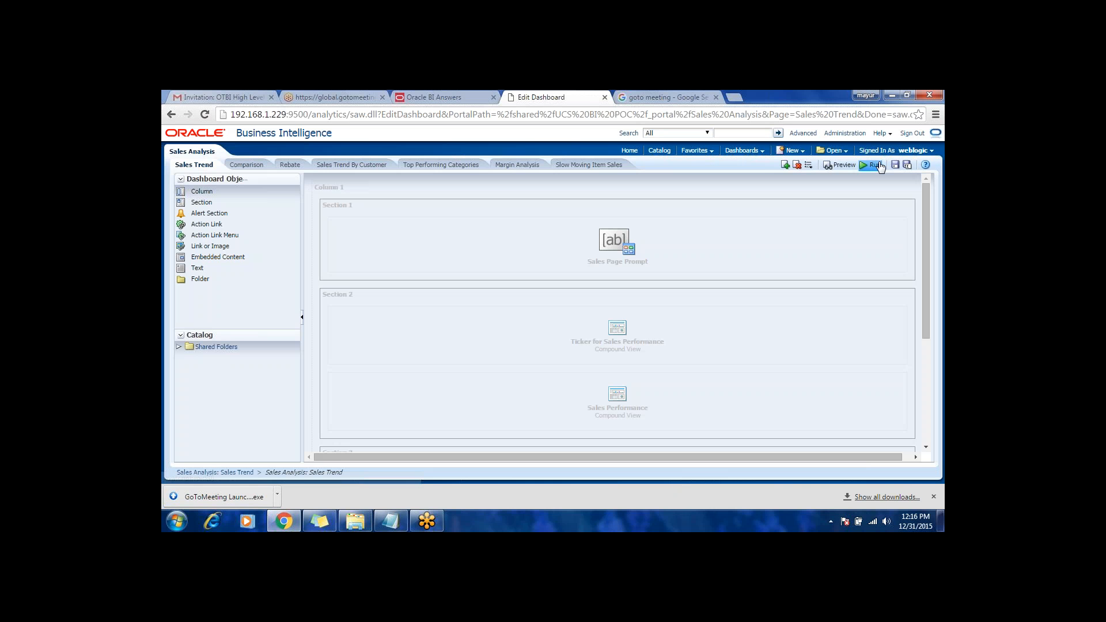
Step: Run the Sales Analysis dashboard, open the Sales Performance report through its Analyze link and show its criteria
left_click(871, 166)
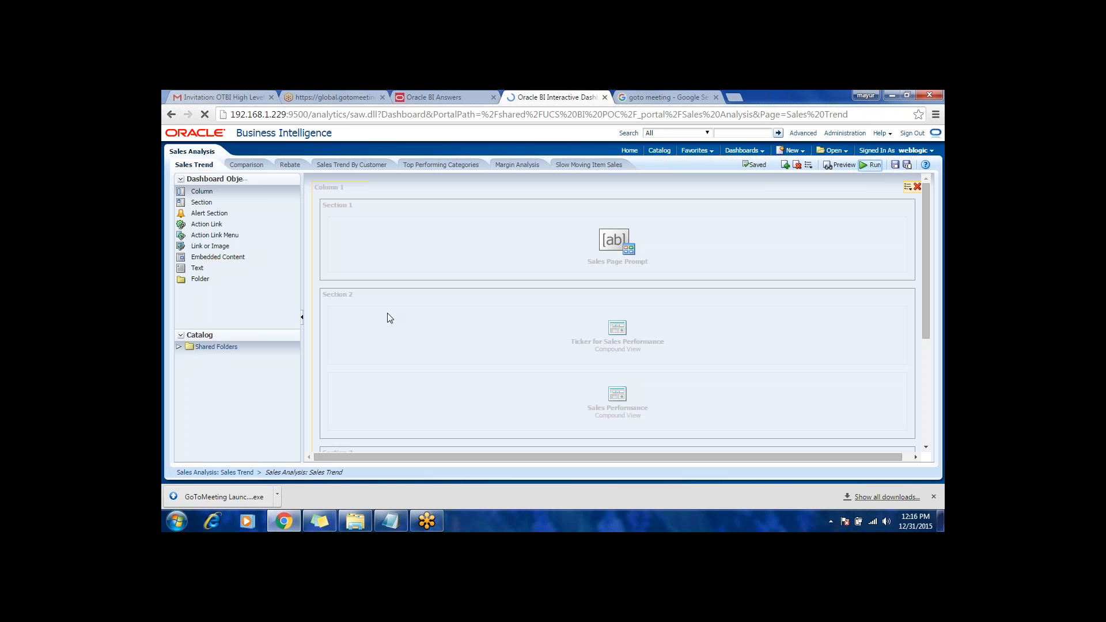
scroll(504, 433, "down", 3)
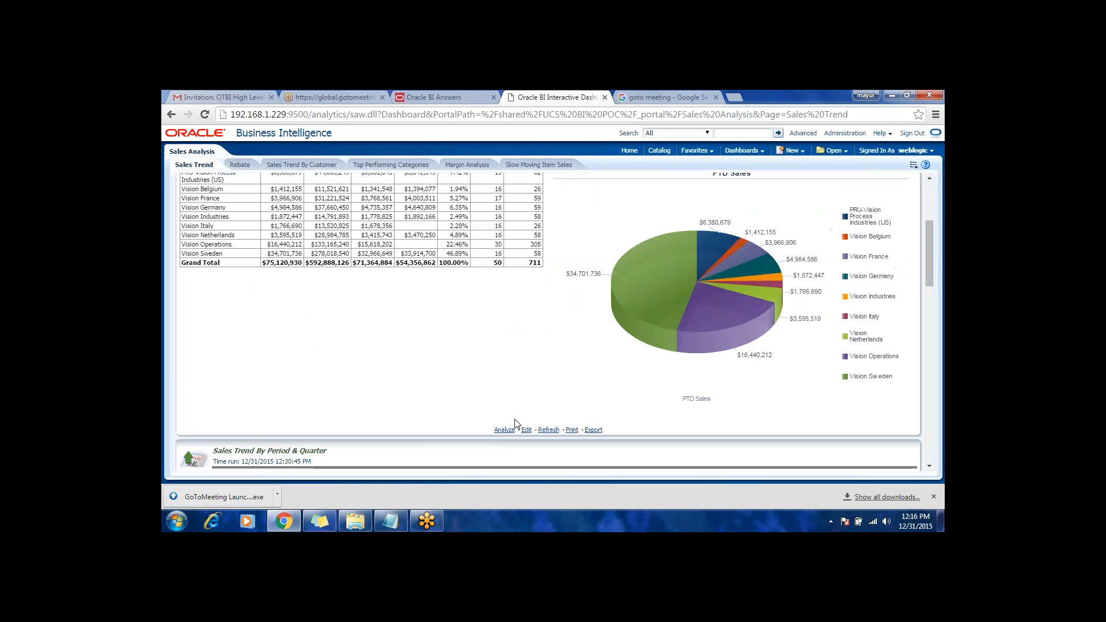
left_click(505, 431)
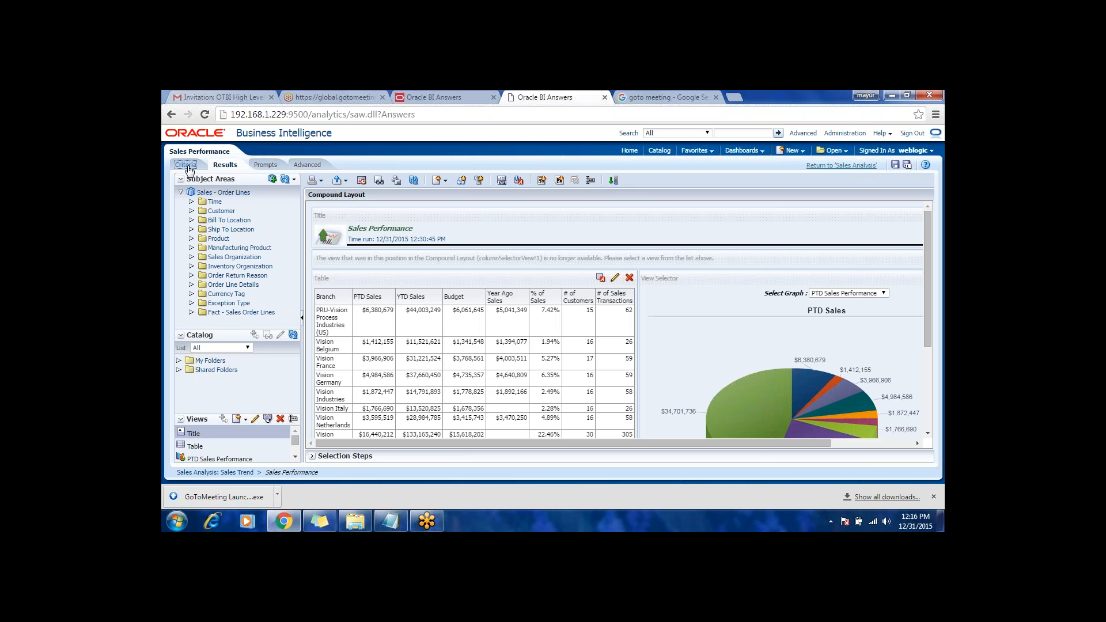
left_click(186, 165)
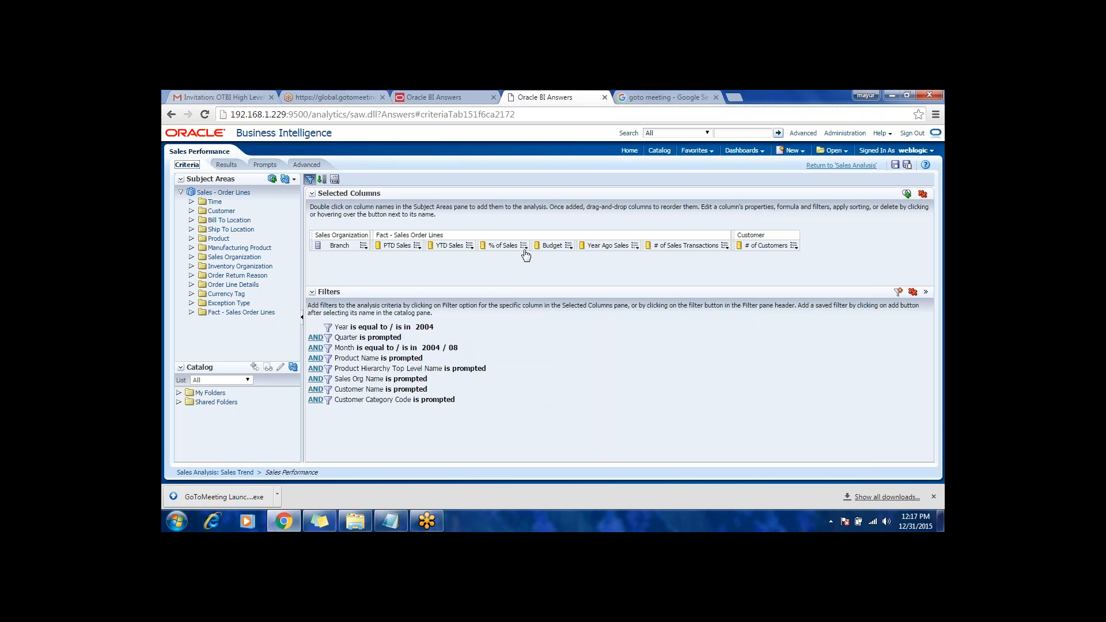
Step: Examine the SUM ... BY part of the % of Sales column formula and close it without changes
mouse_move(523, 246)
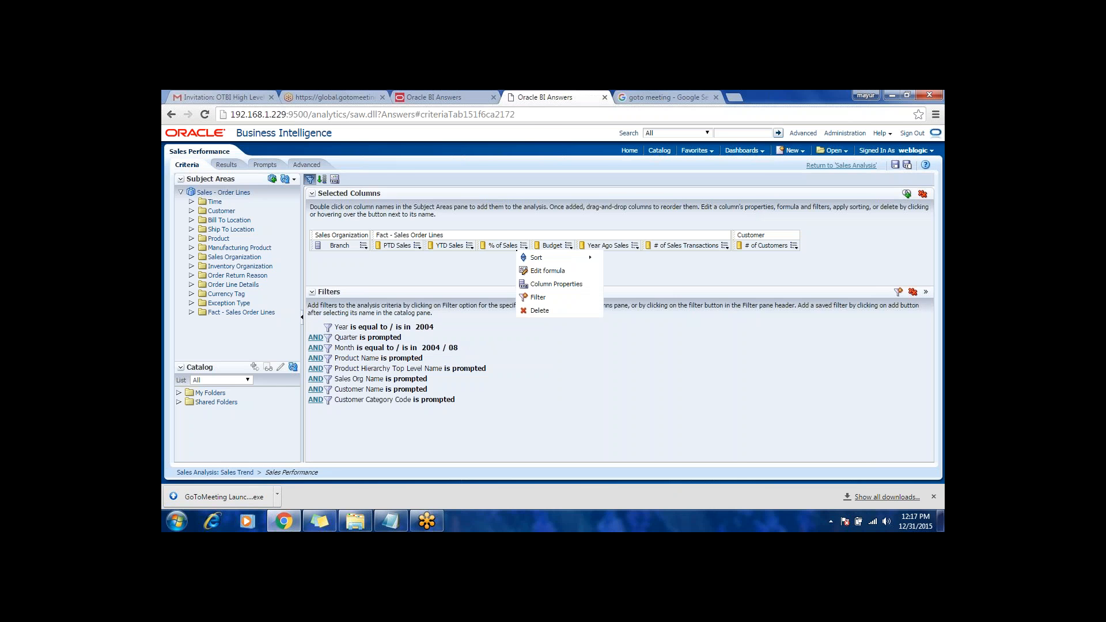
left_click(534, 271)
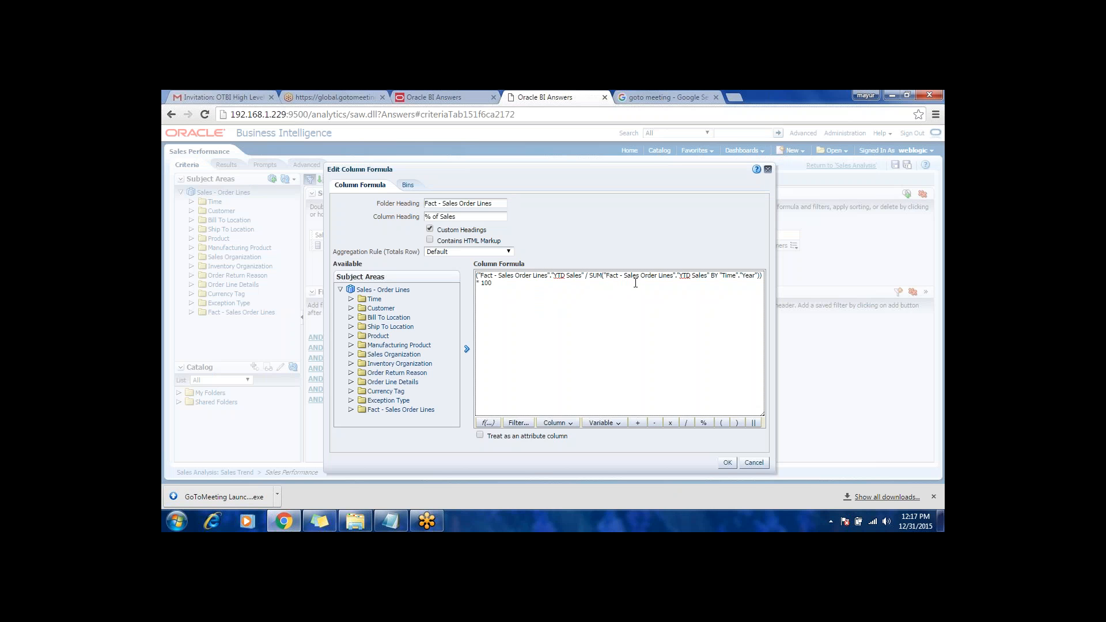
double_click(592, 275)
left_click(710, 284)
left_click_drag(603, 276, 678, 279)
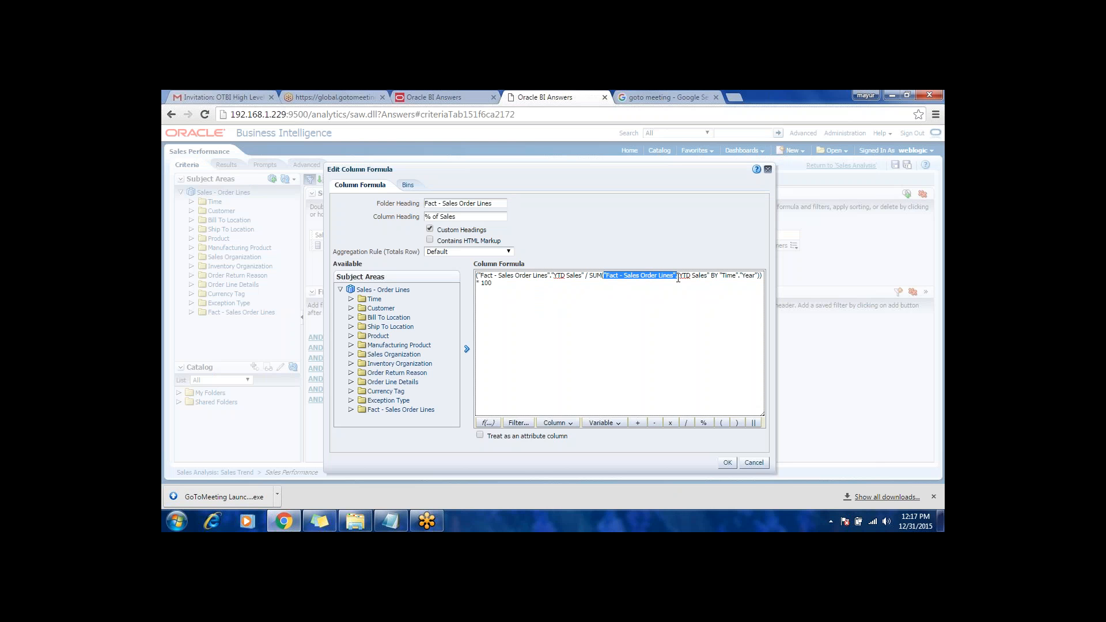
left_click(751, 462)
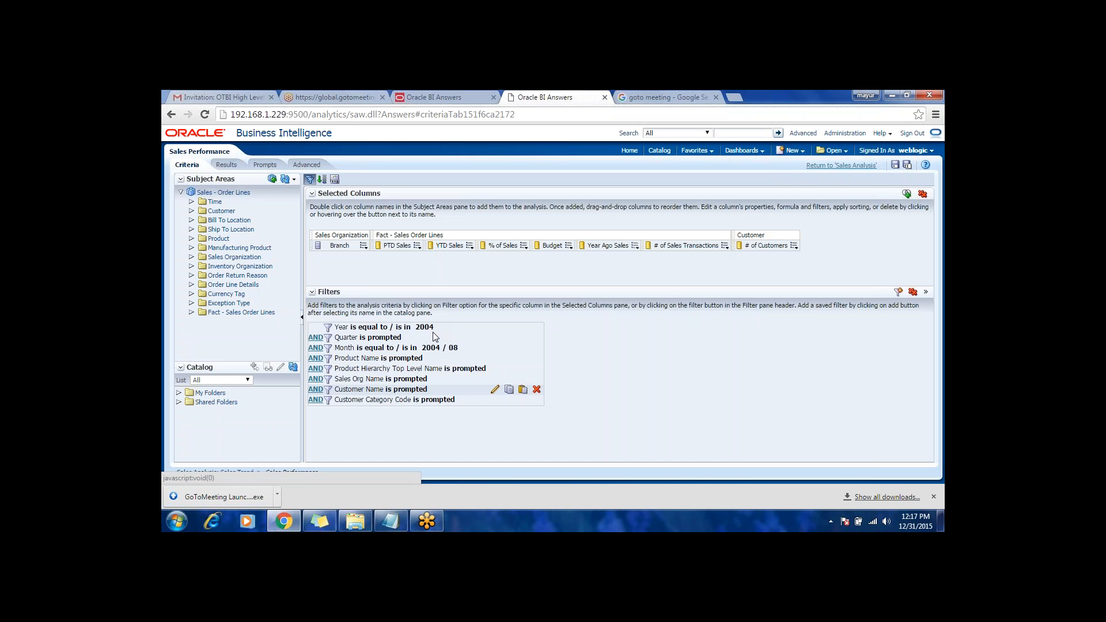
Step: Remove "FILTER(" from the % of Spend column formula in the Top 15 Supplier Spend analysis
left_click(420, 97)
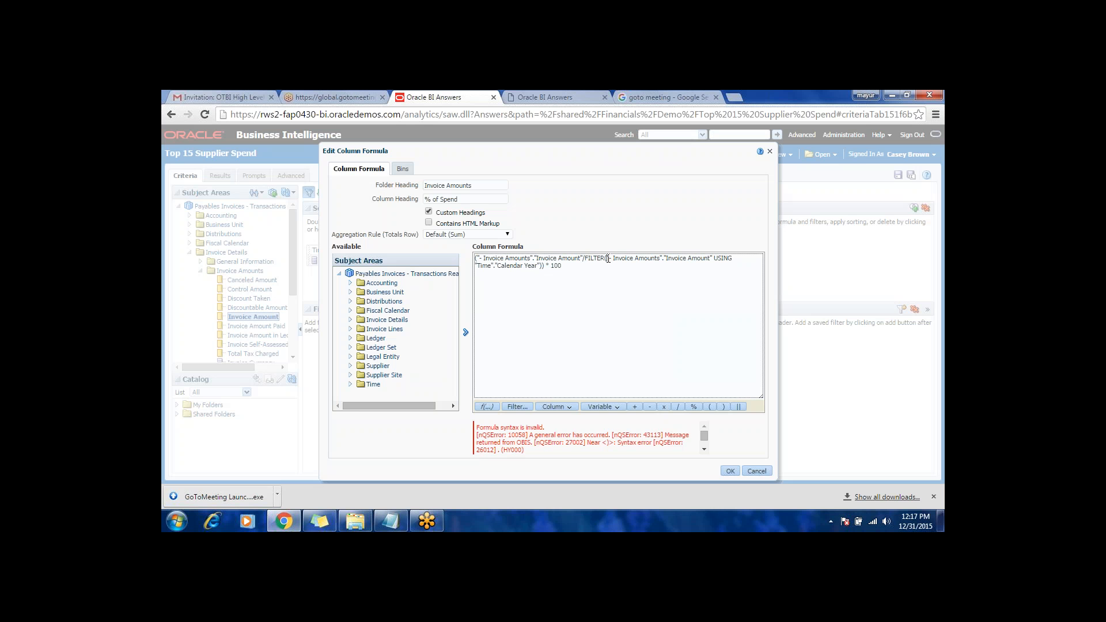
left_click(608, 258)
key("BackSpace")
key("BackSpace")
key("BackSpace")
key("BackSpace")
key("BackSpace")
key("BackSpace")
key("BackSpace")
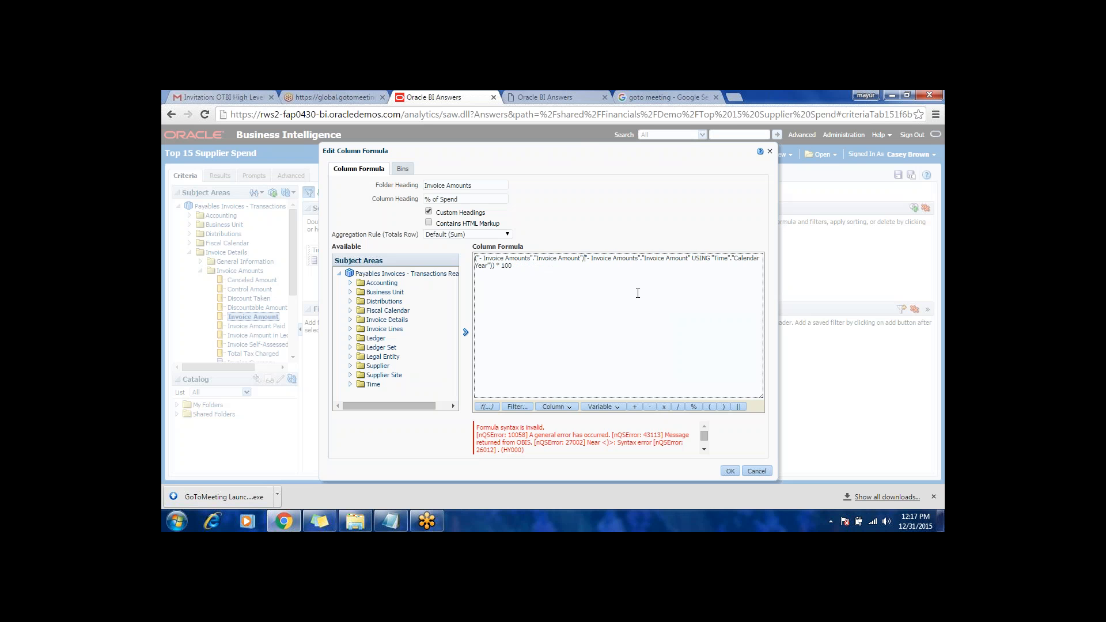
Step: Recheck the % of Sales formula in the Sales Performance analysis and return to the % of Spend formula
left_click(569, 95)
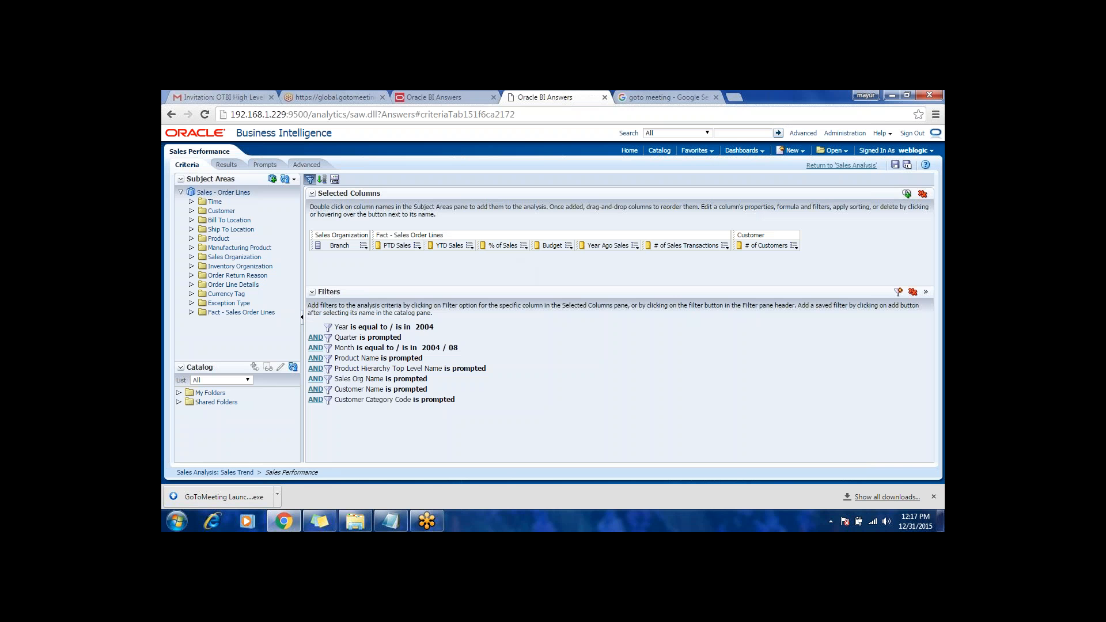
mouse_move(524, 246)
left_click(539, 271)
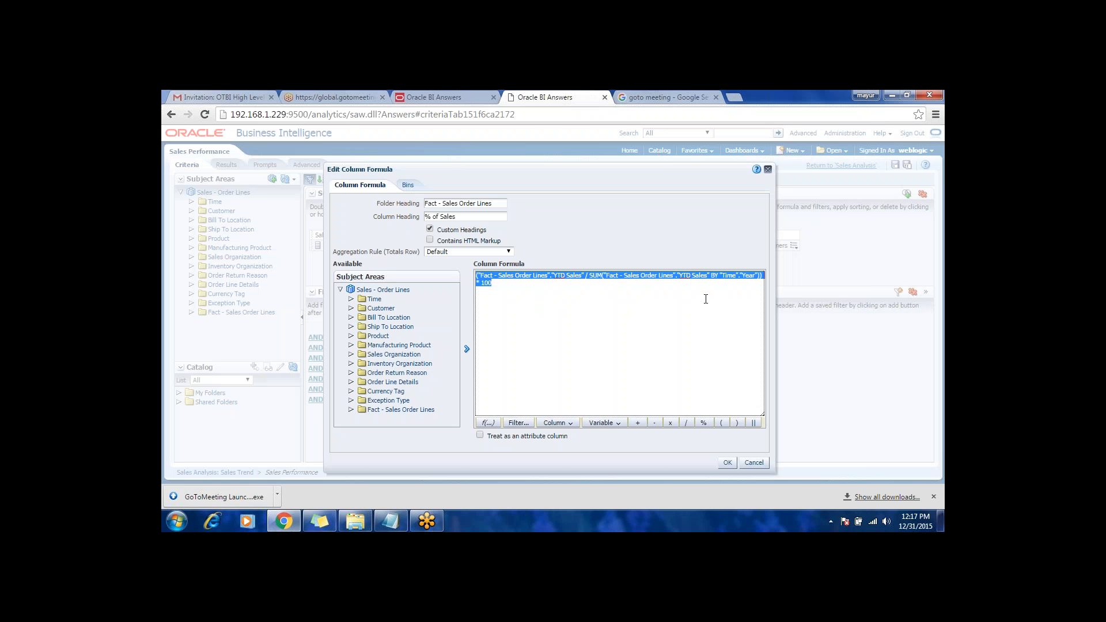
left_click(704, 299)
left_click(434, 98)
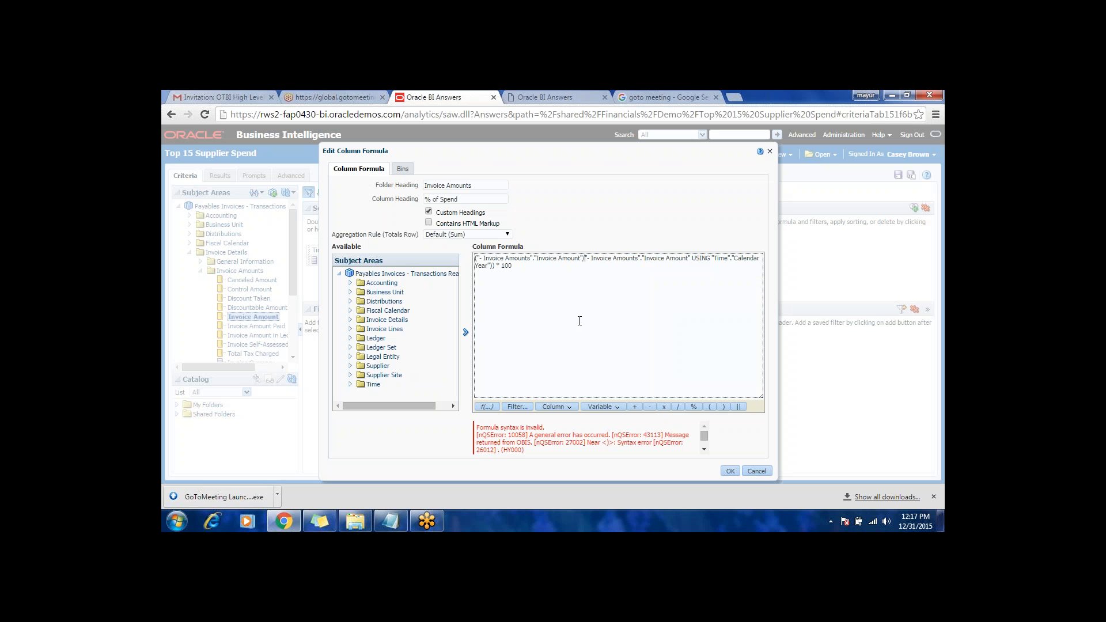
Step: Make the formula's divisor SUM("- Invoice Amounts"."Invoice Amount" BY "Time"."Calendar Year") and accept the column formula
type("SUM")
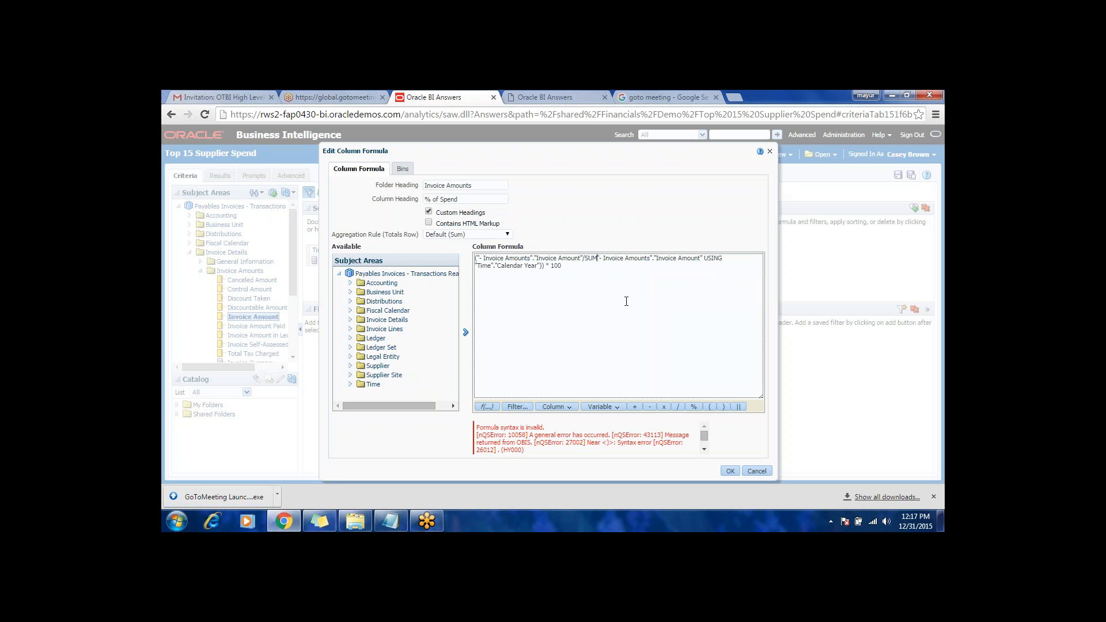
type("(")
key("BackSpace")
key("BackSpace")
key("BackSpace")
type("BU")
key("BackSpace")
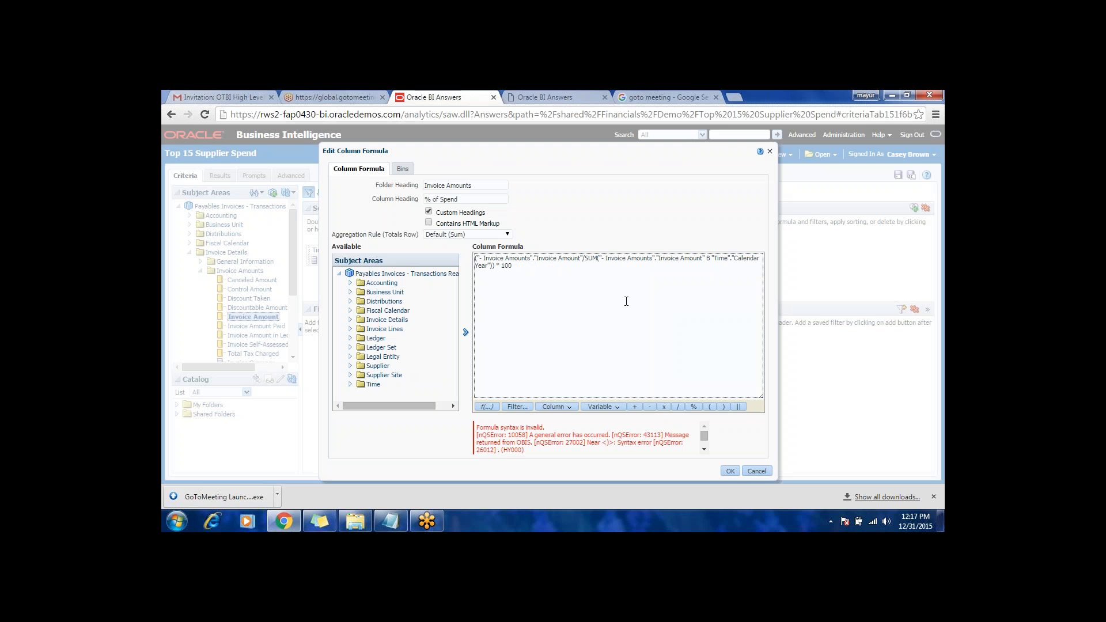
type("Y")
left_click(730, 471)
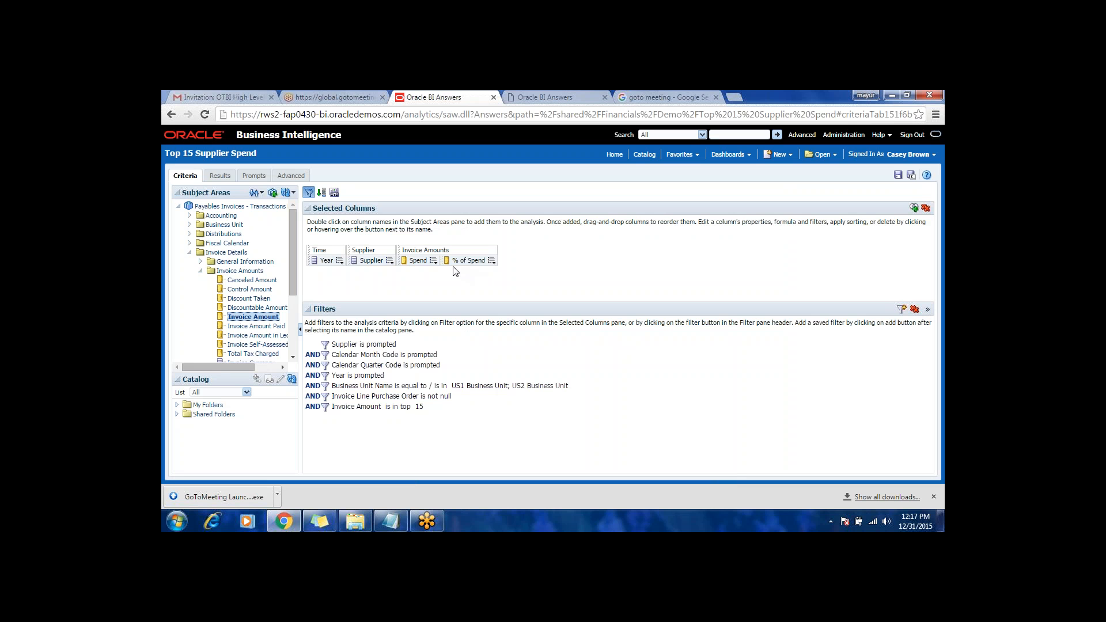
Step: Save the Top 15 Supplier Spend analysis
left_click(492, 260)
left_click(897, 175)
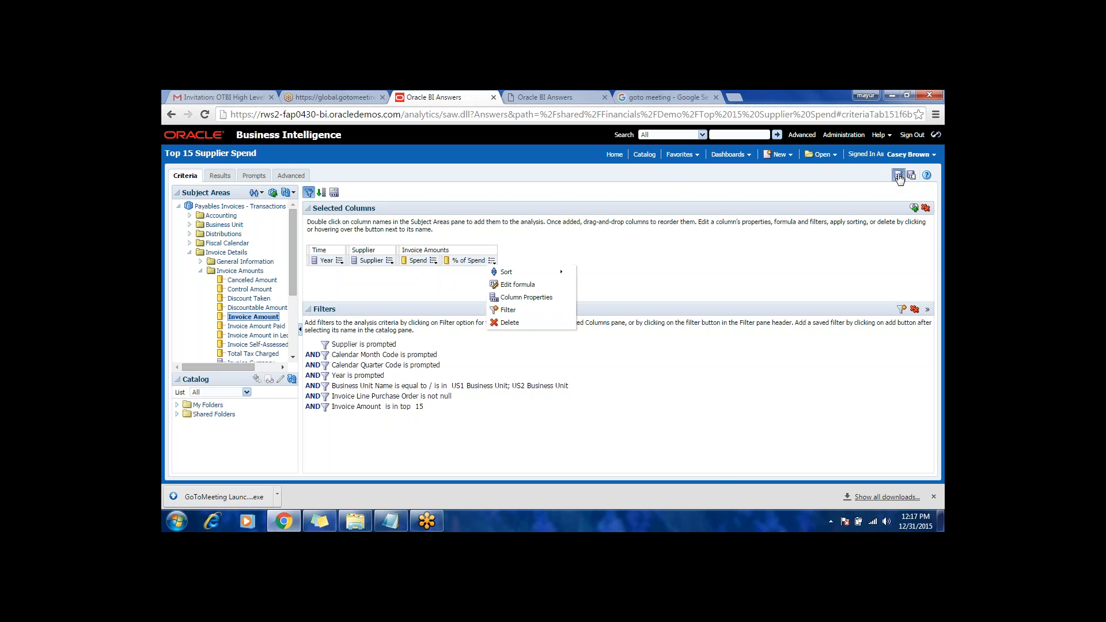
left_click(379, 289)
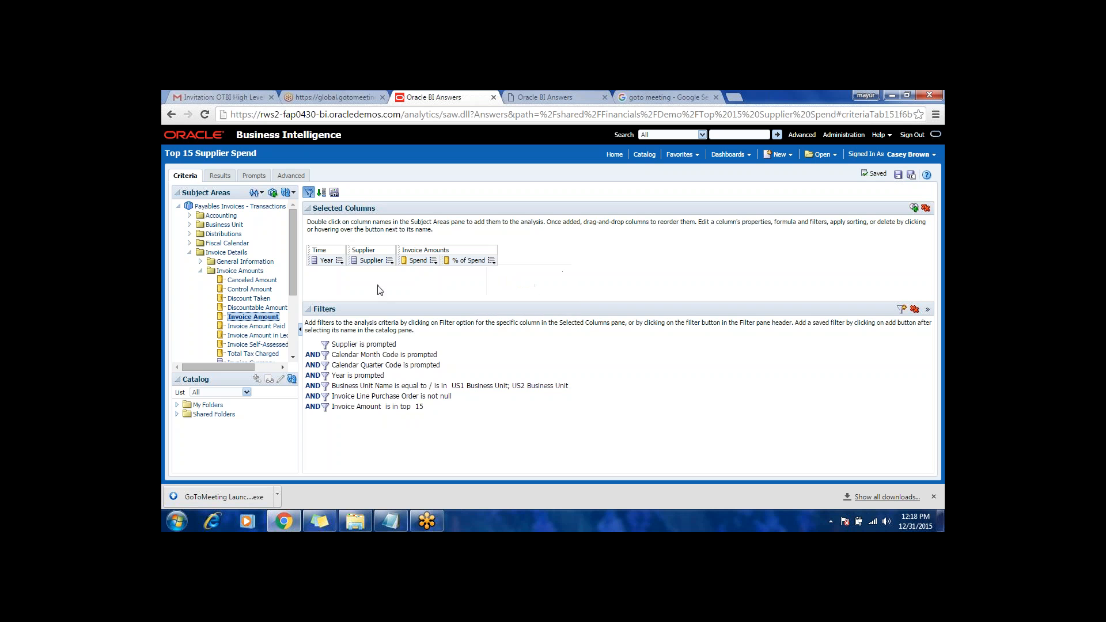
Step: Display the analysis results and check the % of Spend values by supplier
left_click(217, 179)
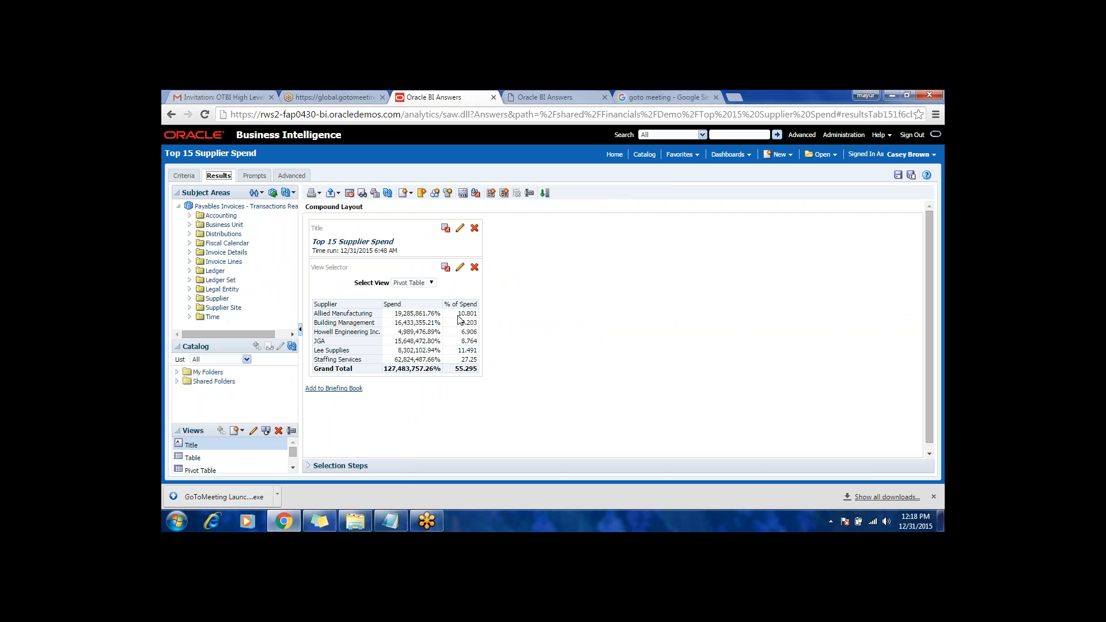
left_click_drag(459, 316, 477, 315)
double_click(470, 341)
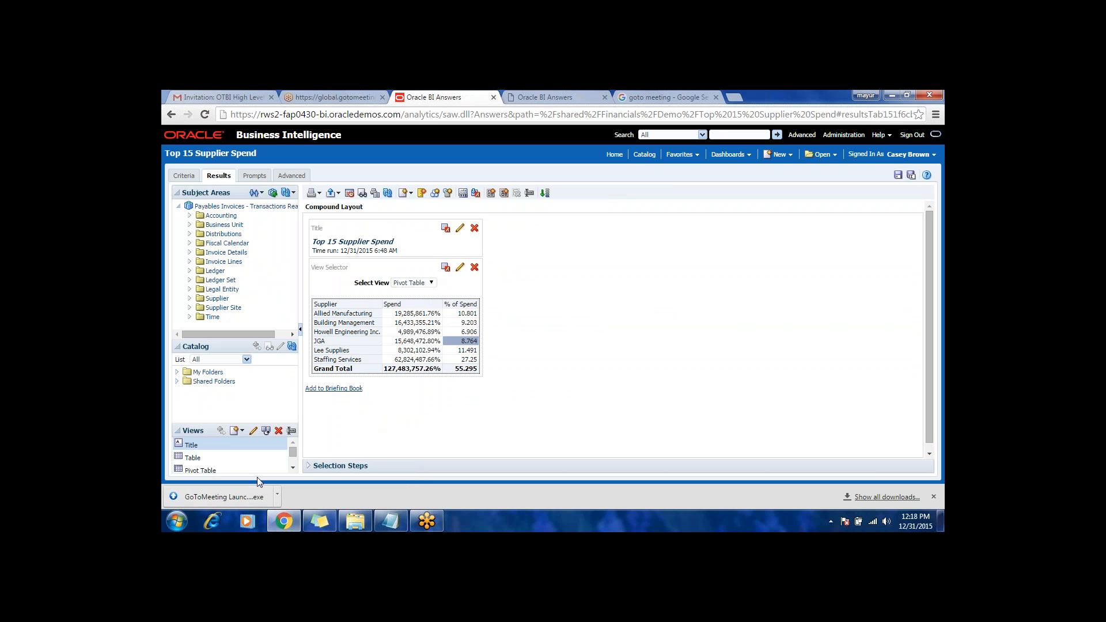
Step: Add the existing Pivot Table view to the compound layout beside the View Selector
left_click(293, 466)
left_click(293, 465)
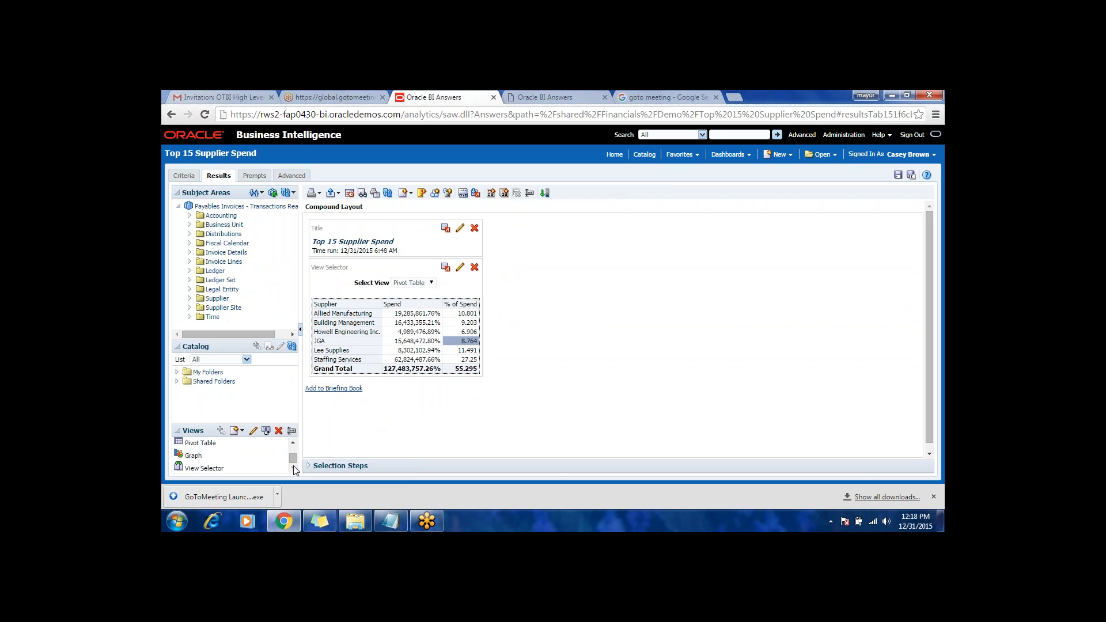
left_click(208, 448)
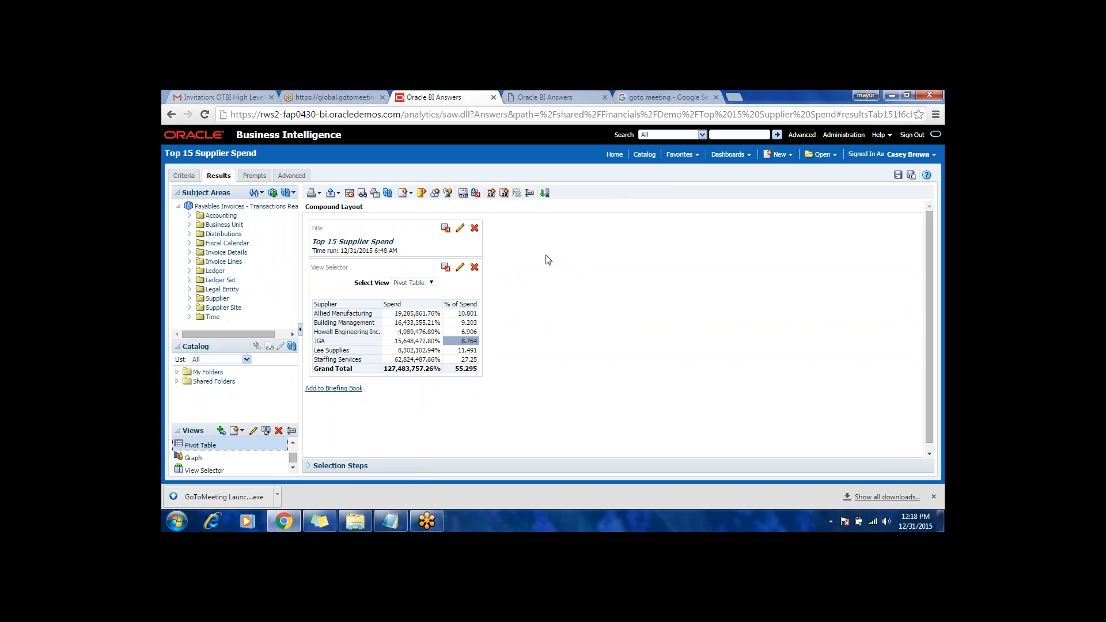
left_click(253, 432)
left_click_drag(208, 447, 473, 349)
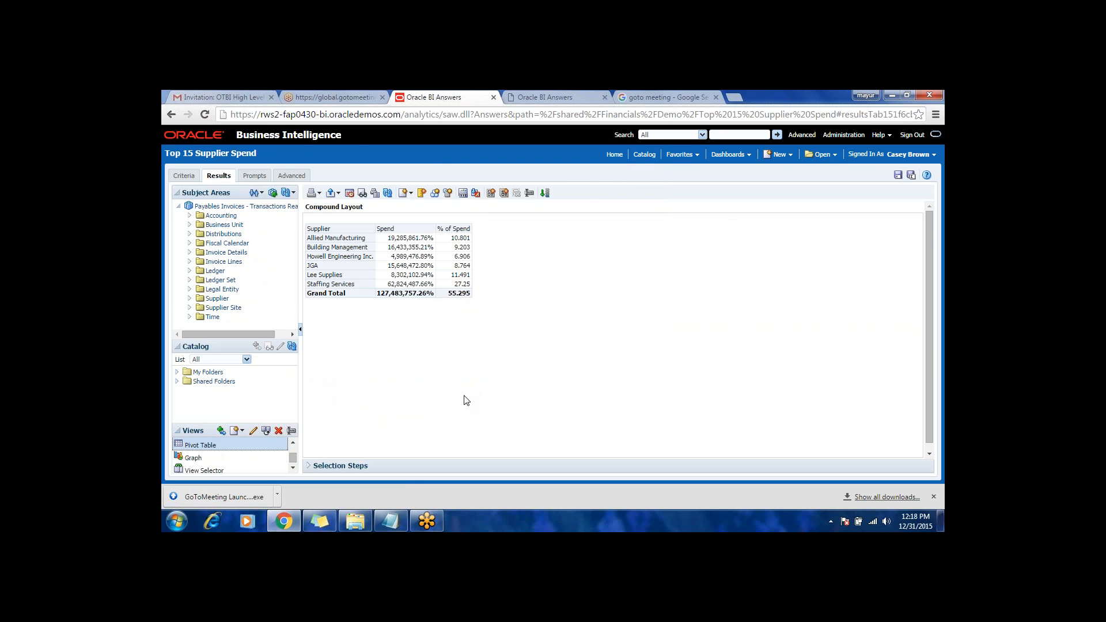
left_click(183, 176)
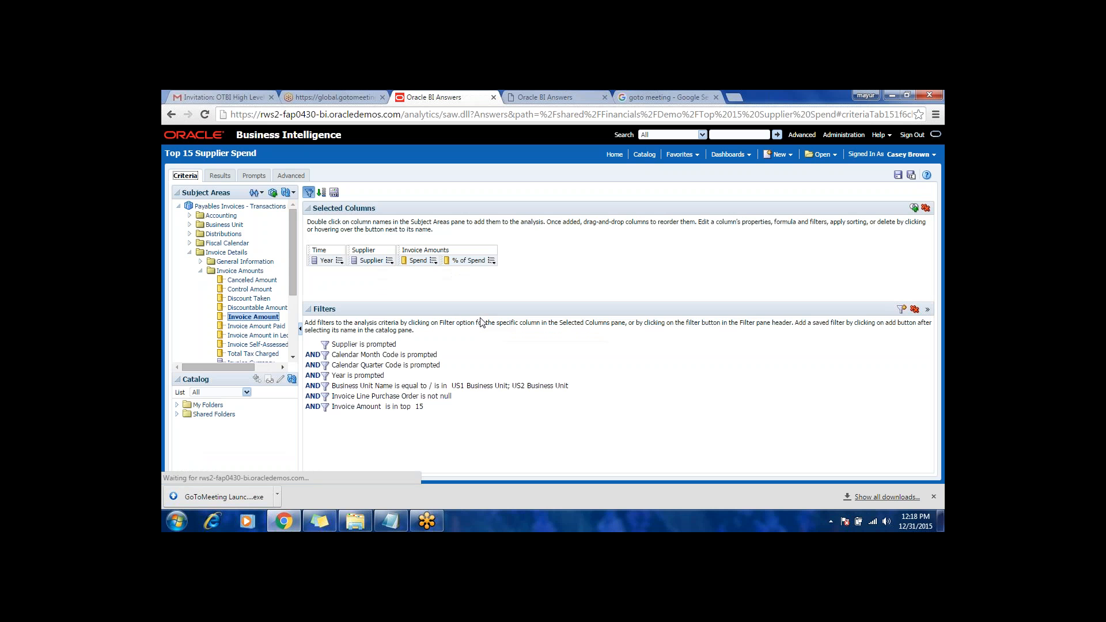
left_click(220, 176)
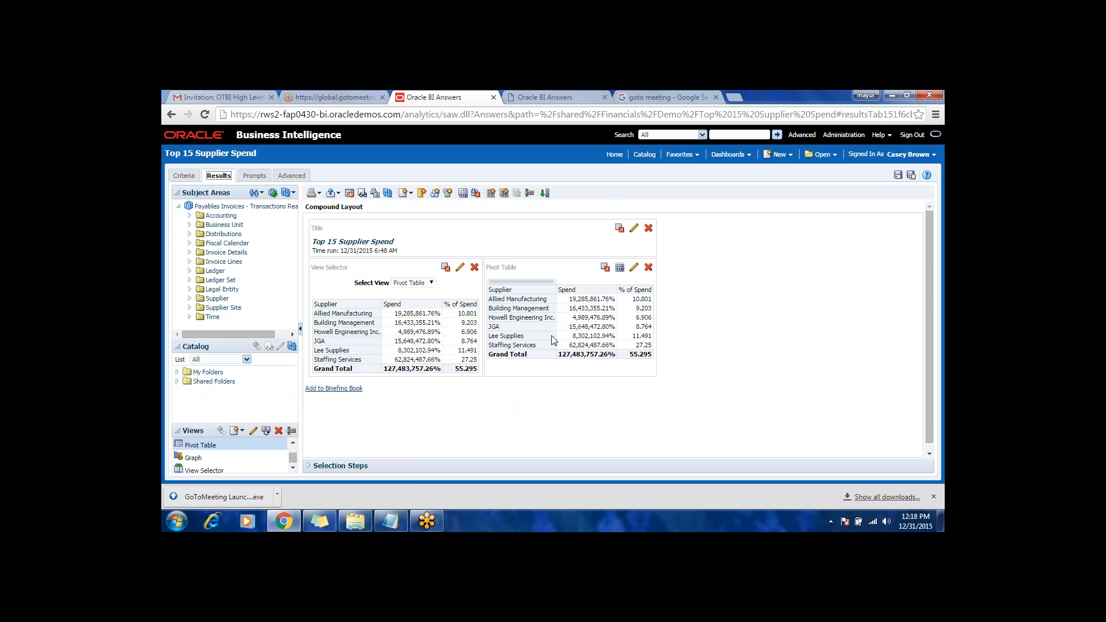
Step: Edit the added pivot table and move Year from Excluded into Columns above the measure labels
left_click(633, 267)
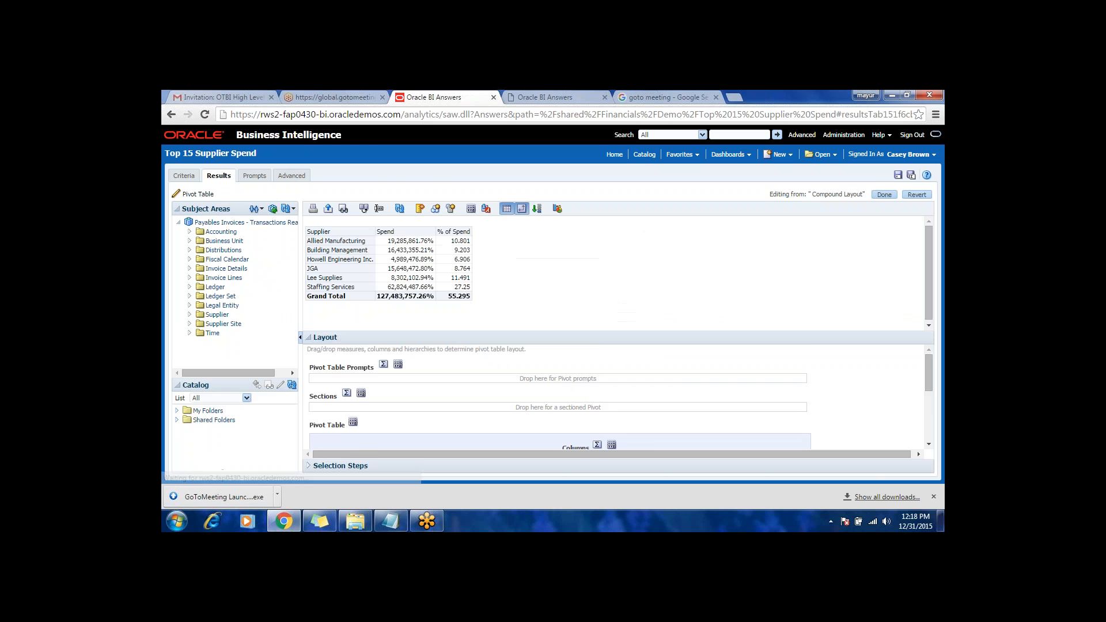
scroll(517, 423, "down", 3)
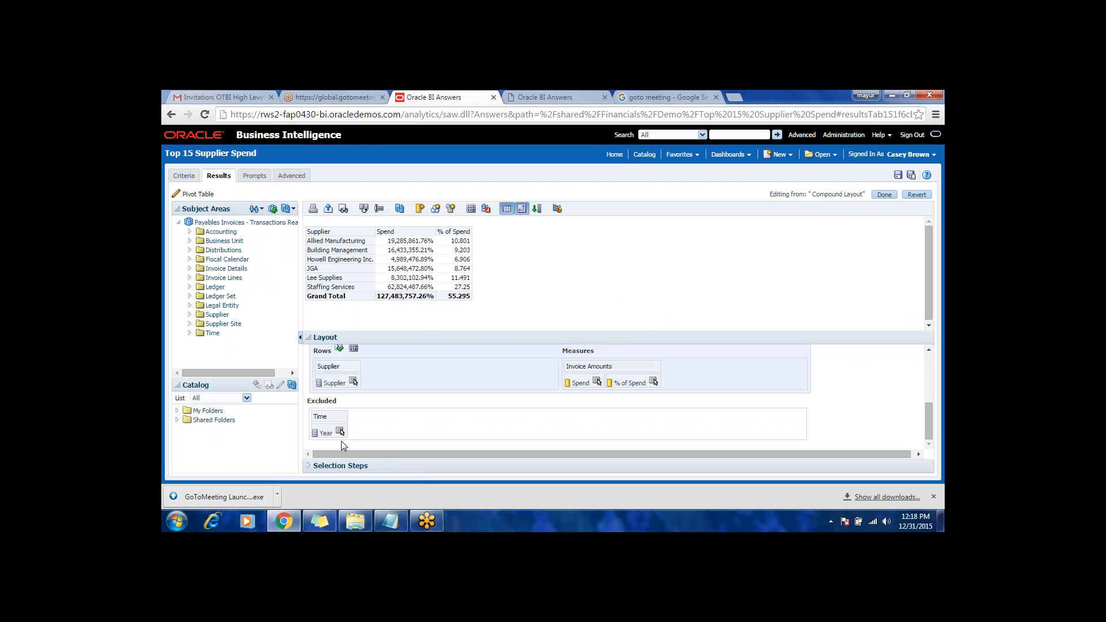
left_click_drag(340, 434, 418, 435)
left_click_drag(875, 331, 876, 252)
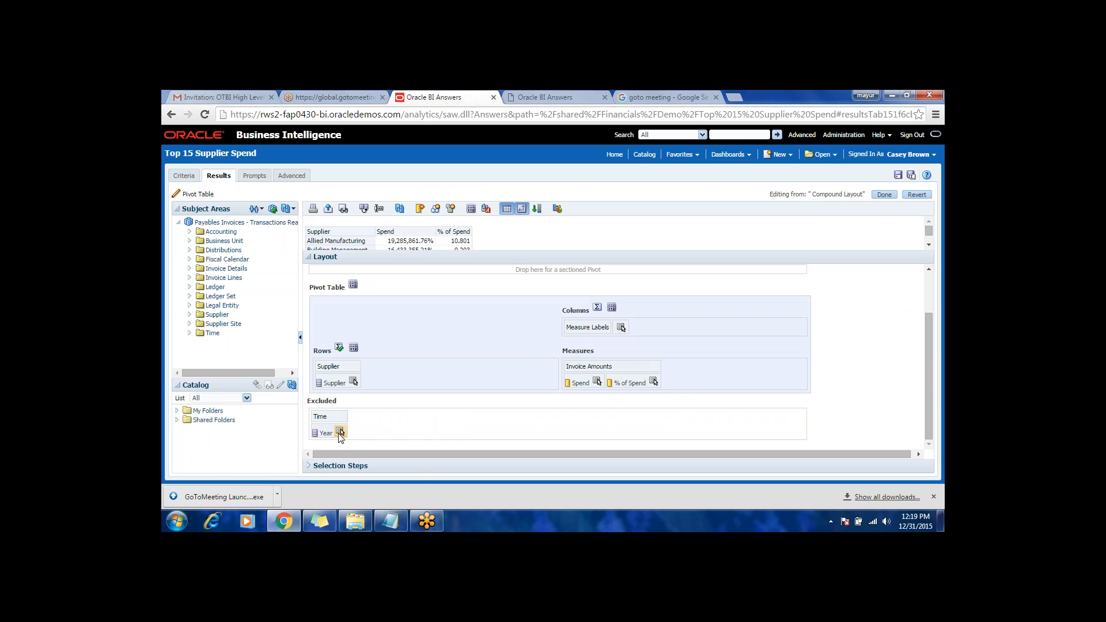
left_click_drag(340, 437, 615, 326)
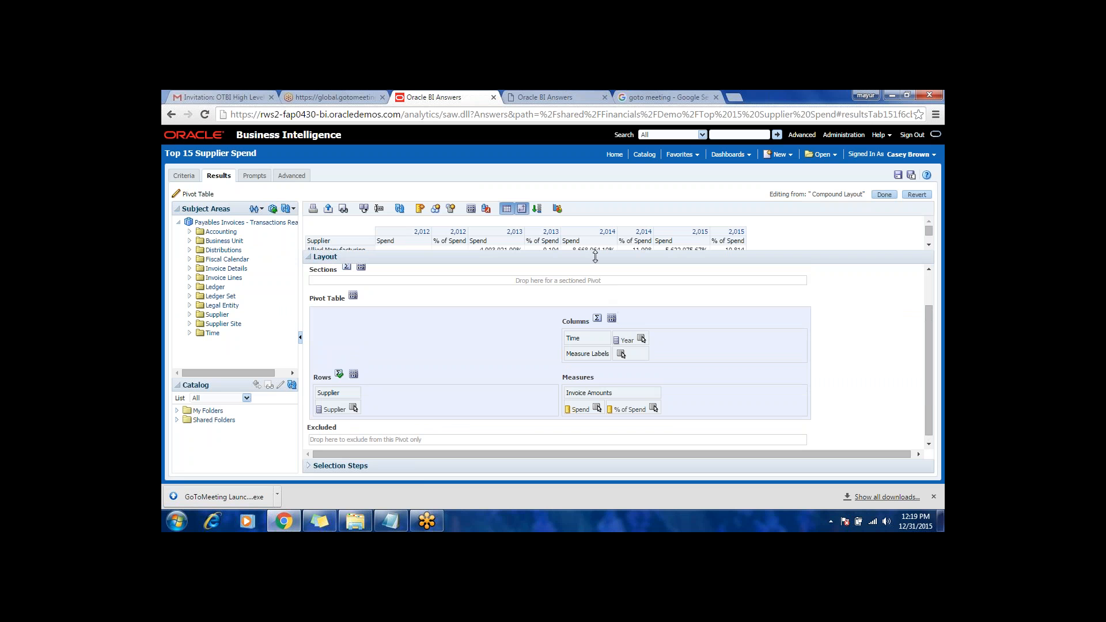
left_click_drag(591, 253, 591, 370)
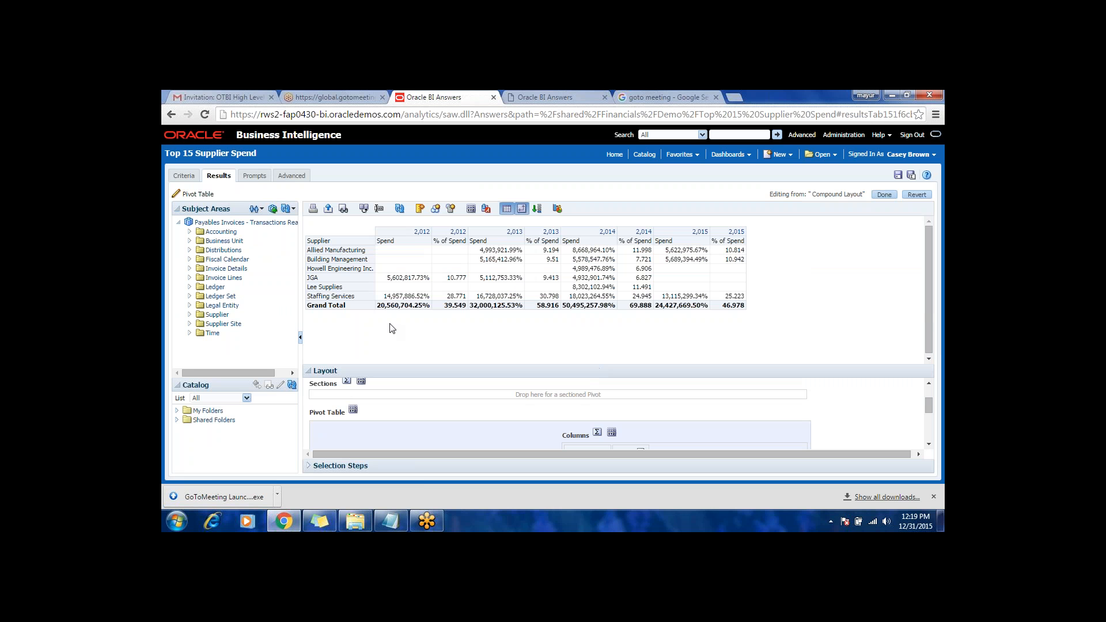
Step: Inspect the suppliers' % of Spend values for 2012 and 2013 in the pivot table
left_click(451, 279)
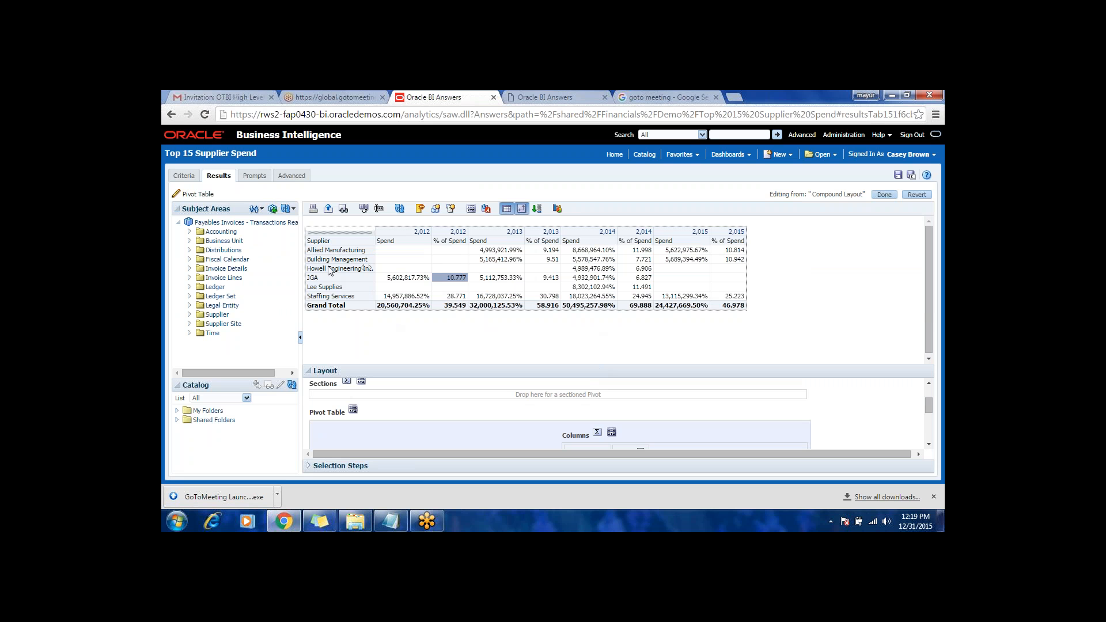
left_click(547, 250)
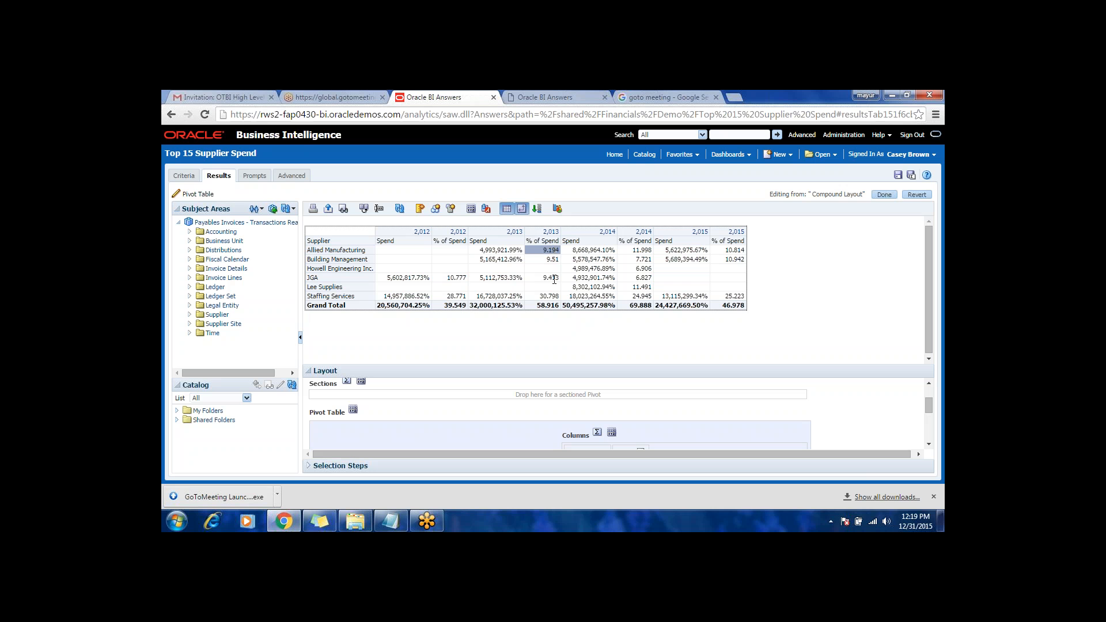
left_click(552, 259)
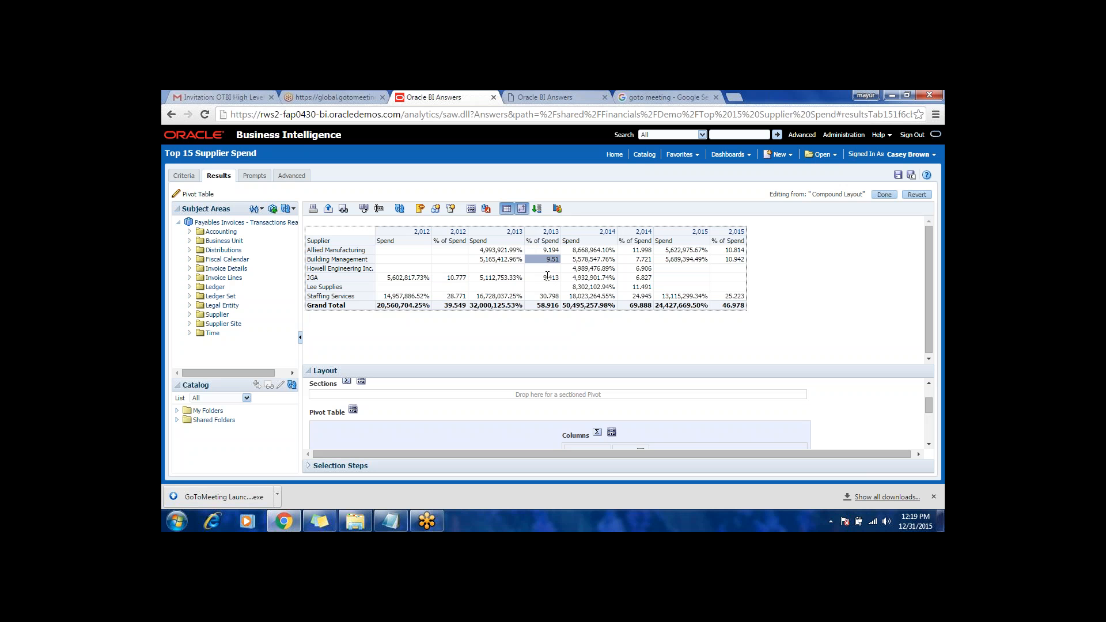
left_click(545, 278)
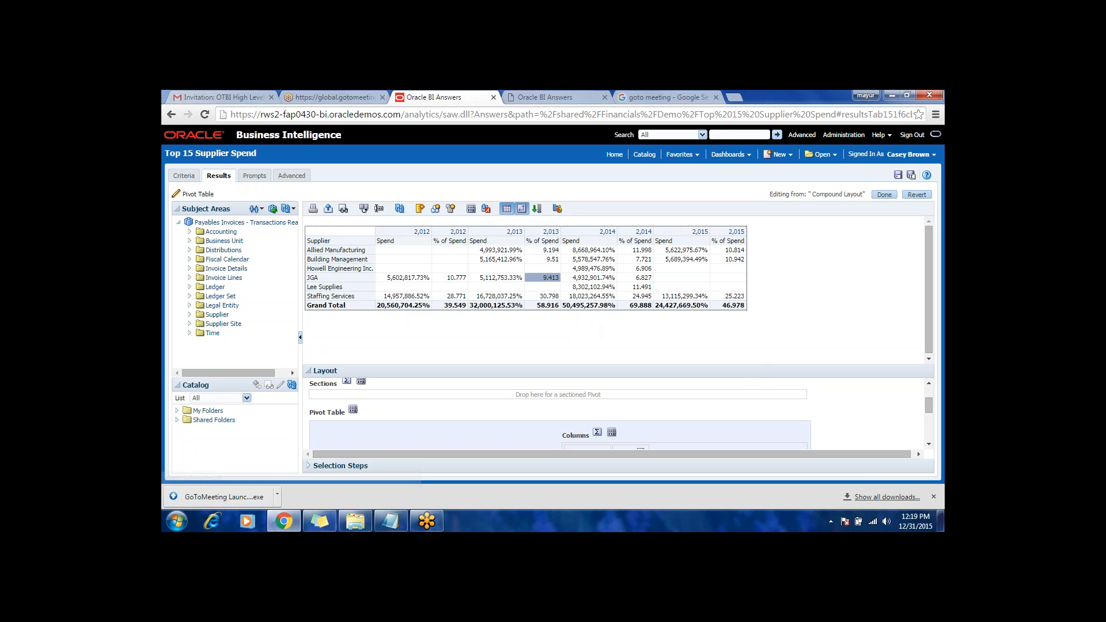
Step: Move Year from the pivot table's Columns back to Excluded and finish editing the view
left_click_drag(569, 365, 569, 318)
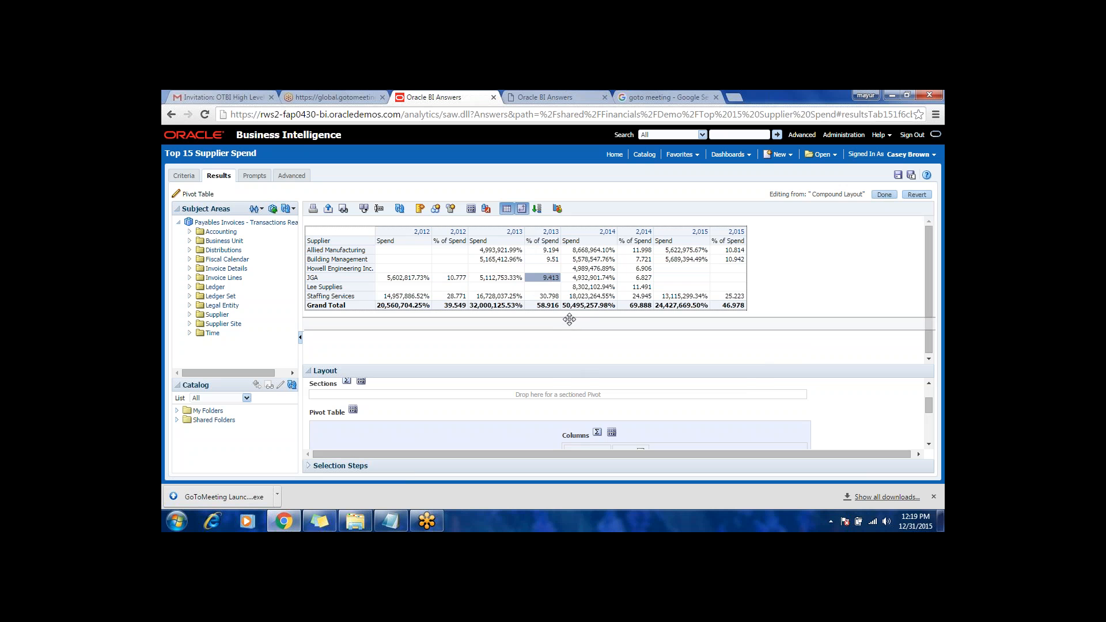
scroll(633, 414, "down", 3)
left_click_drag(626, 349, 427, 442)
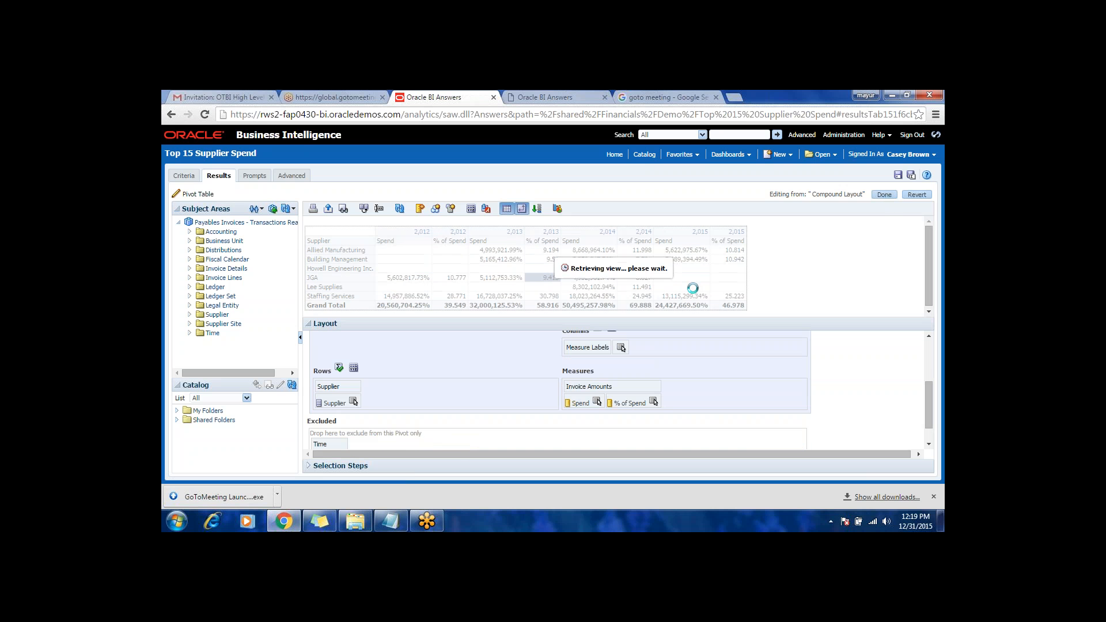
left_click(884, 195)
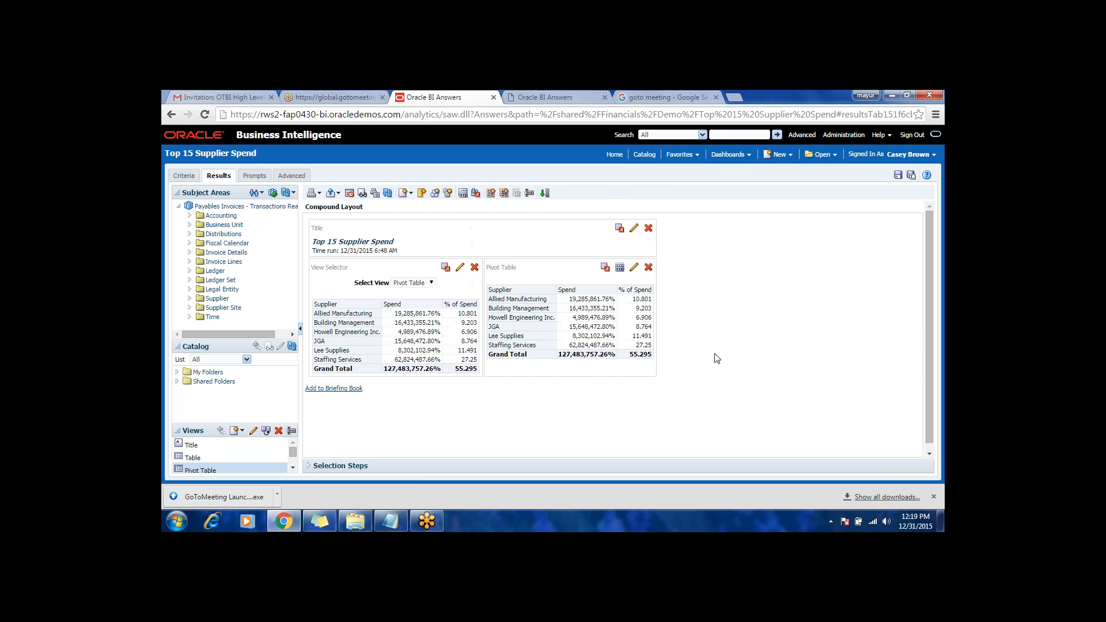
Step: Remove the separate Pivot Table view beside the View Selector from the compound layout and save the analysis
left_click(649, 267)
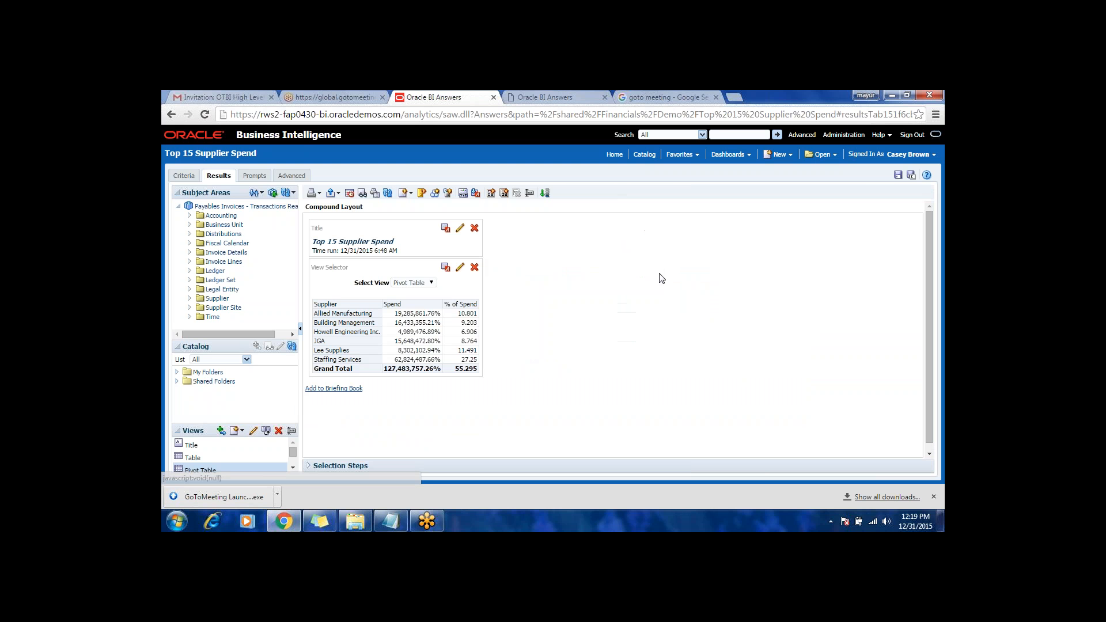
left_click(899, 176)
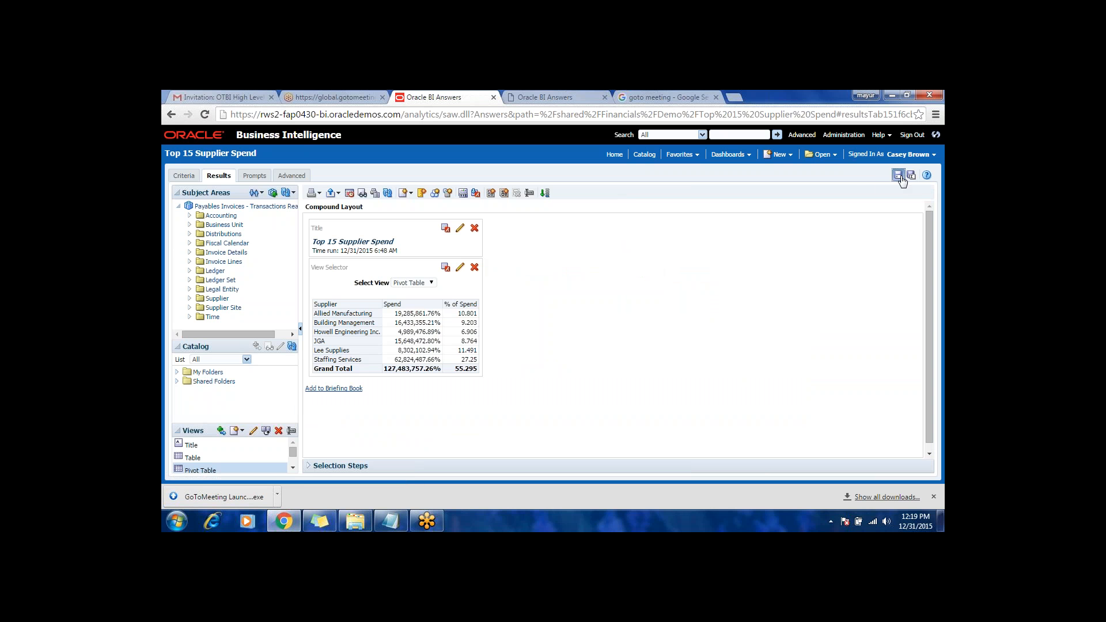
Step: Open the % of Spend column formula in the criteria and browse the insertable Conversion, Math and String functions without inserting any
left_click(184, 176)
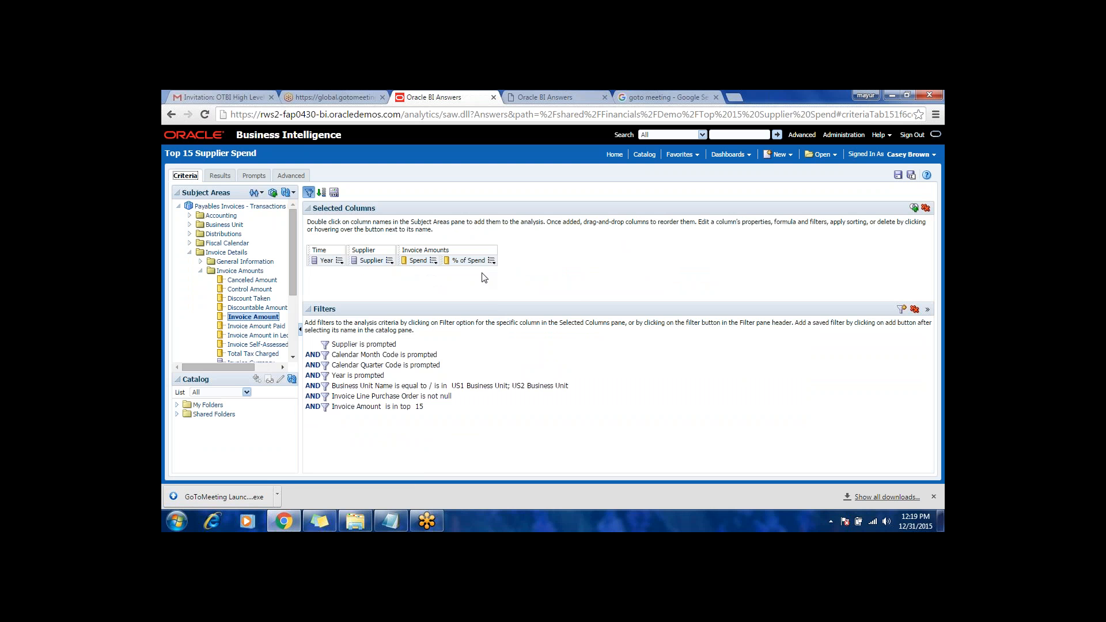
left_click(491, 262)
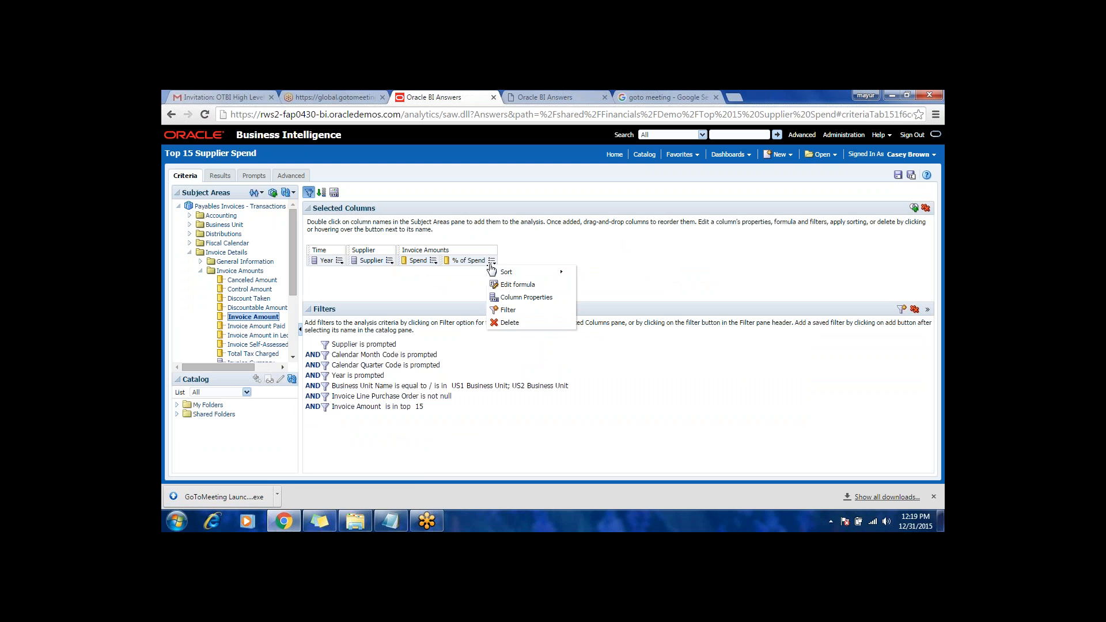
left_click(514, 285)
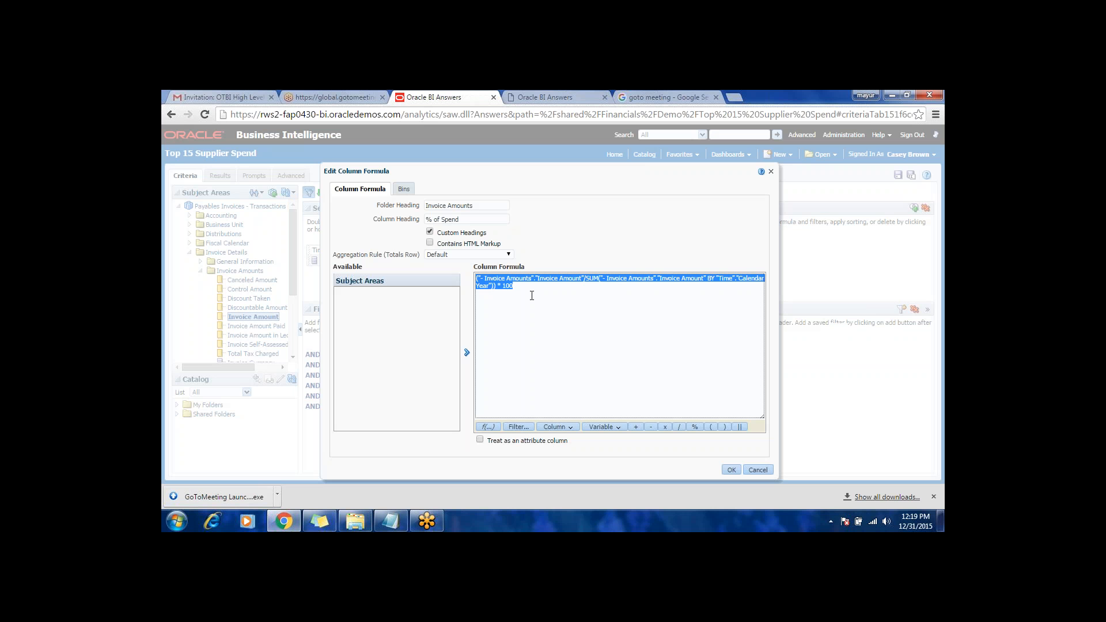
left_click(489, 427)
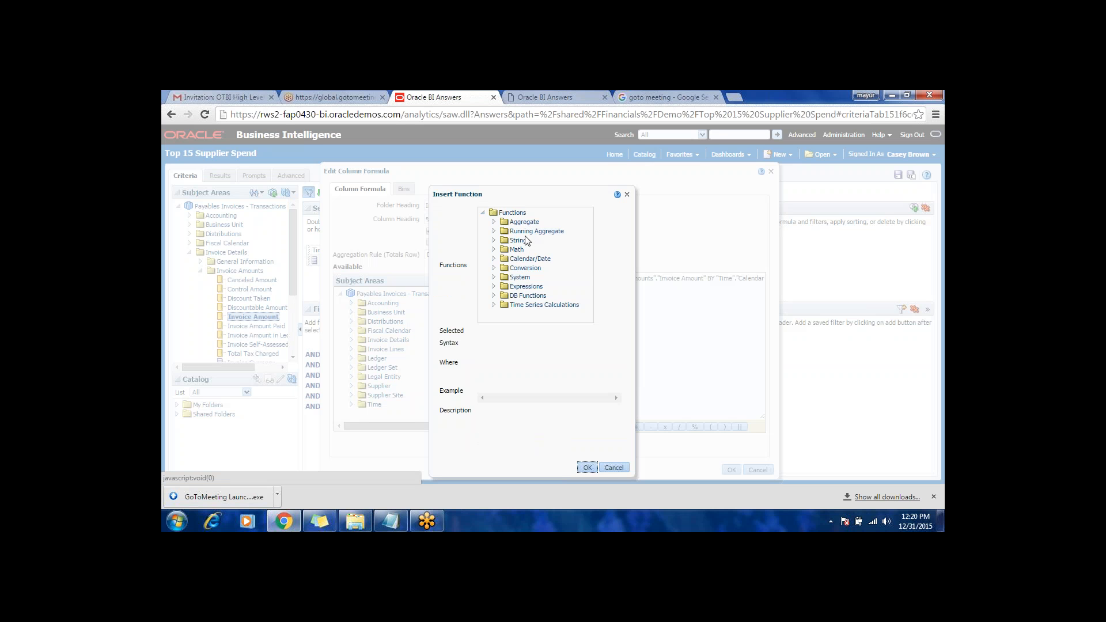
left_click(520, 241)
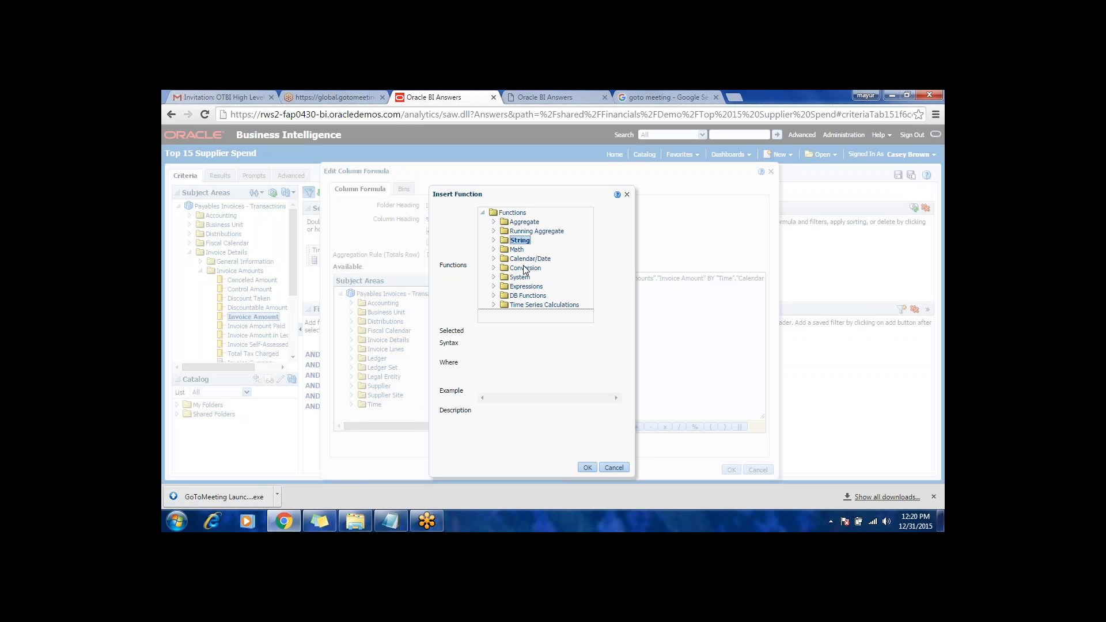
left_click(525, 268)
left_click(494, 269)
left_click(517, 249)
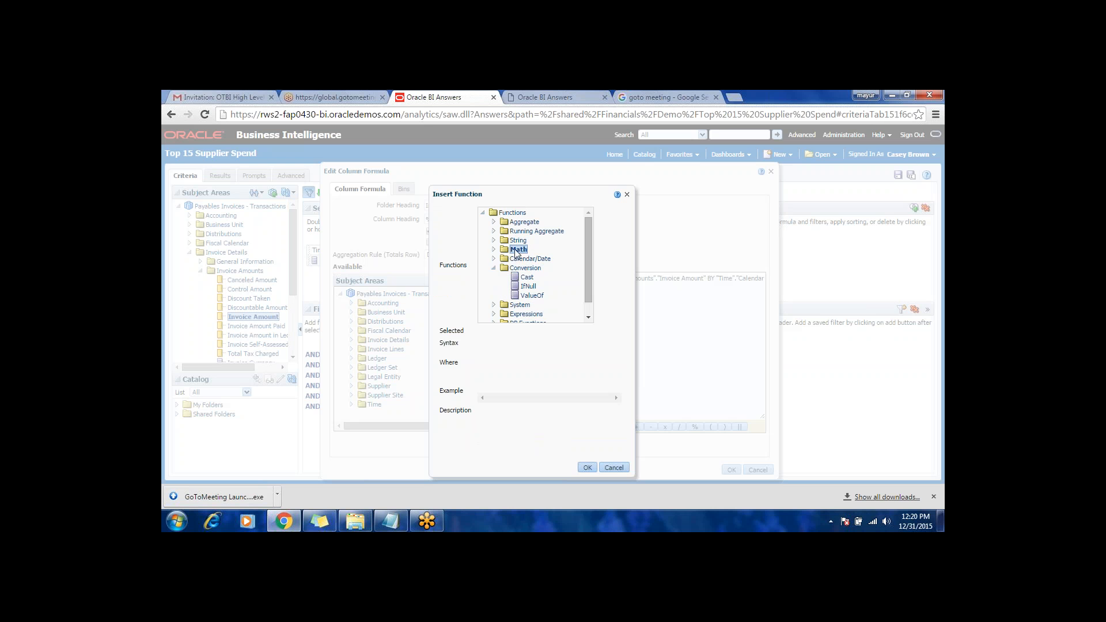
left_click(493, 250)
left_click(493, 241)
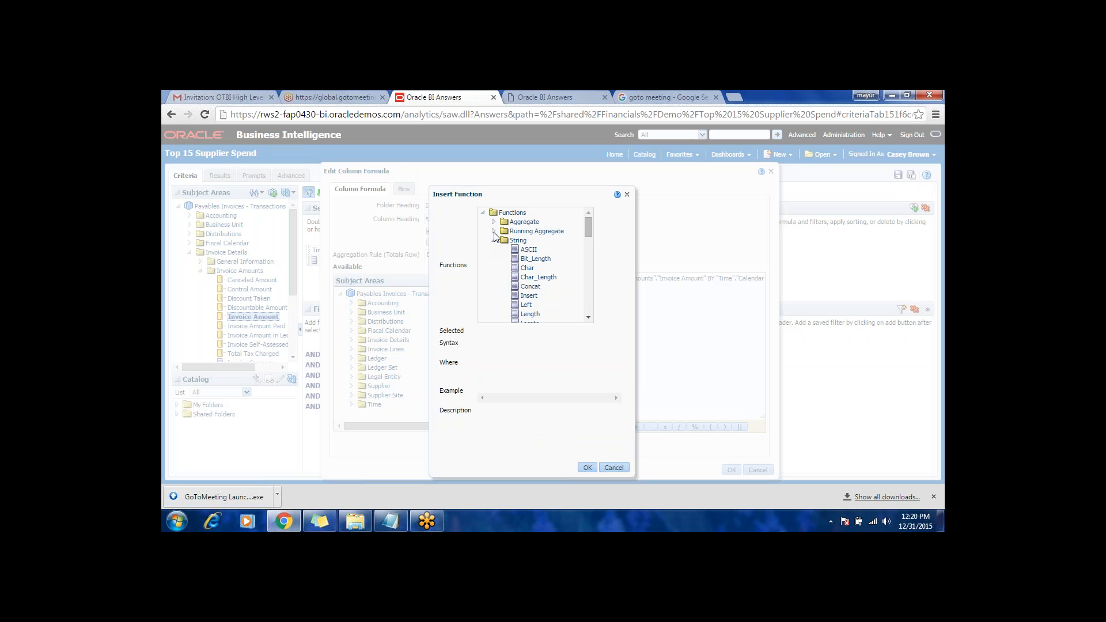
left_click(614, 468)
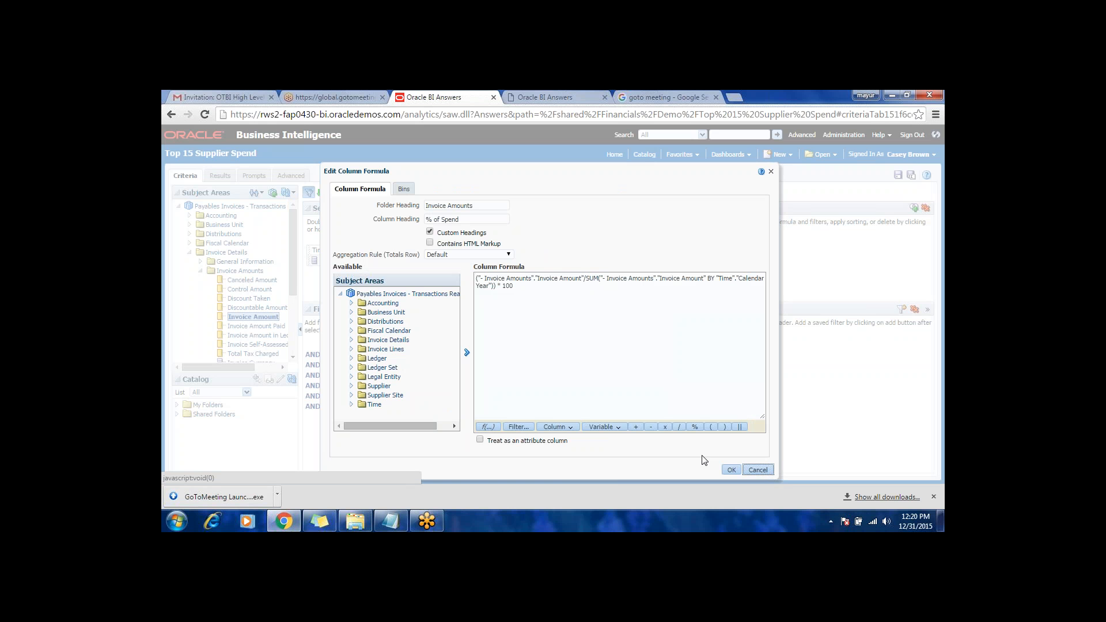
left_click(730, 469)
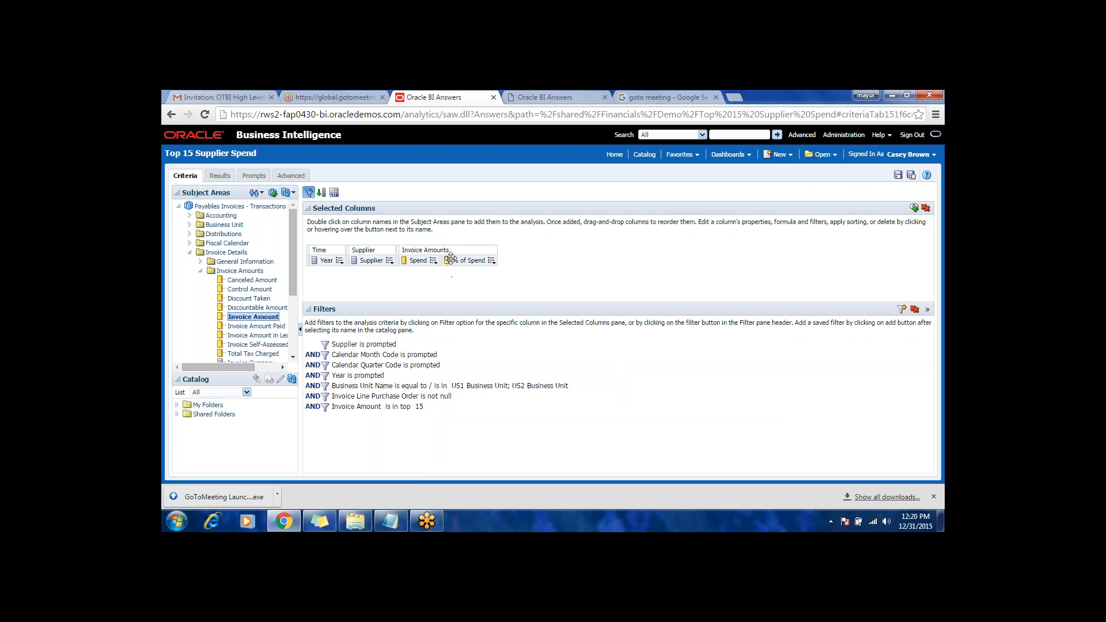
Step: Change the Spend column's data format so that its values are treated as Number
left_click(433, 262)
mouse_move(435, 270)
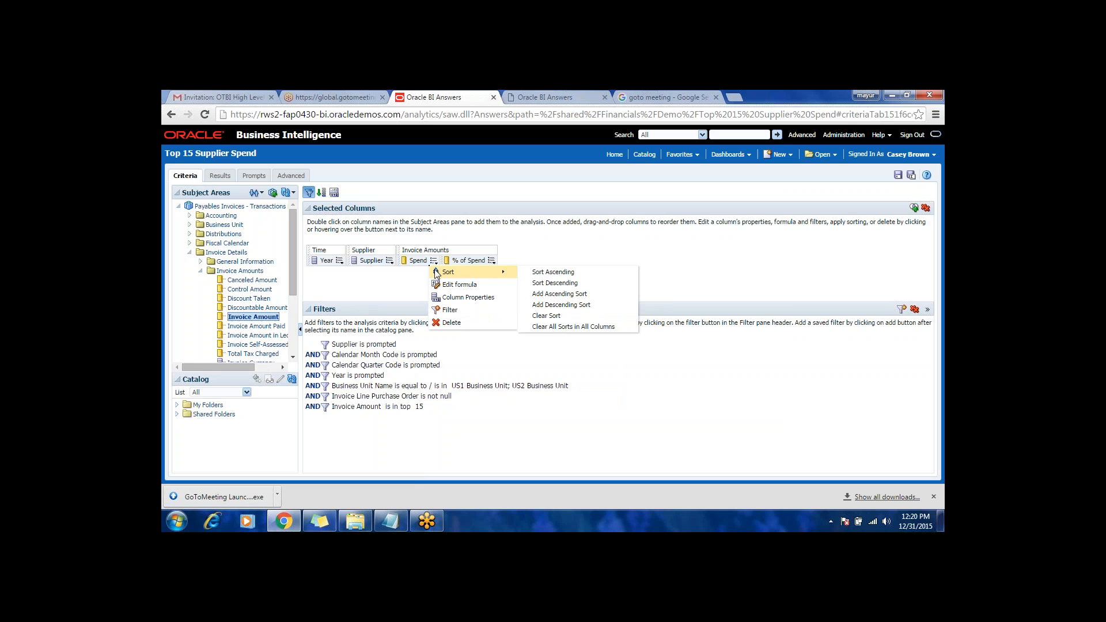
left_click(454, 297)
left_click(485, 189)
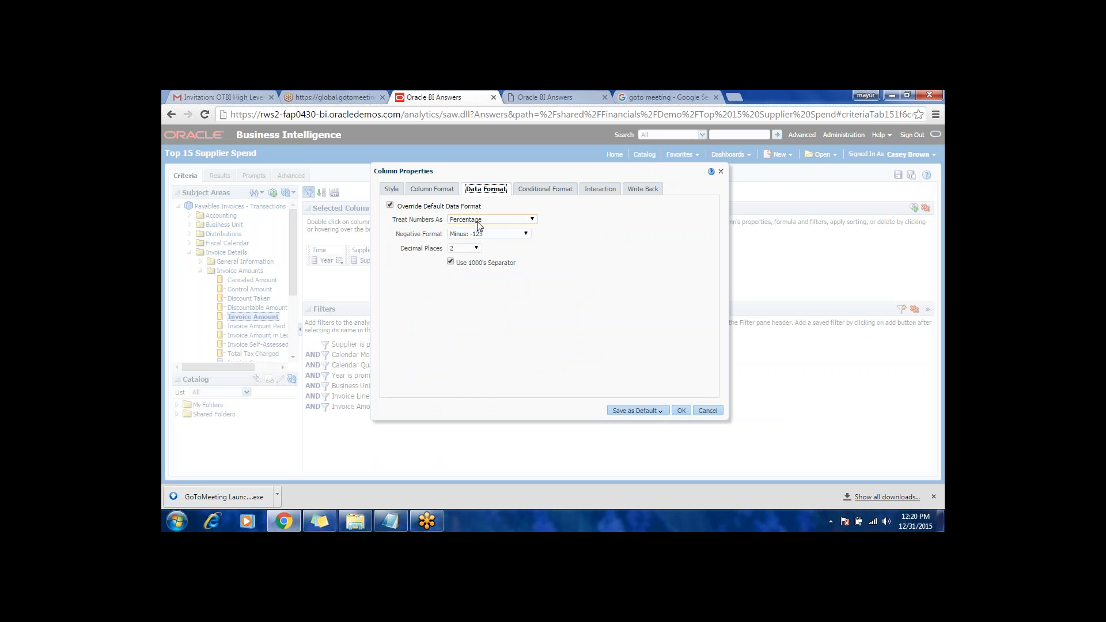
left_click(492, 220)
left_click(476, 229)
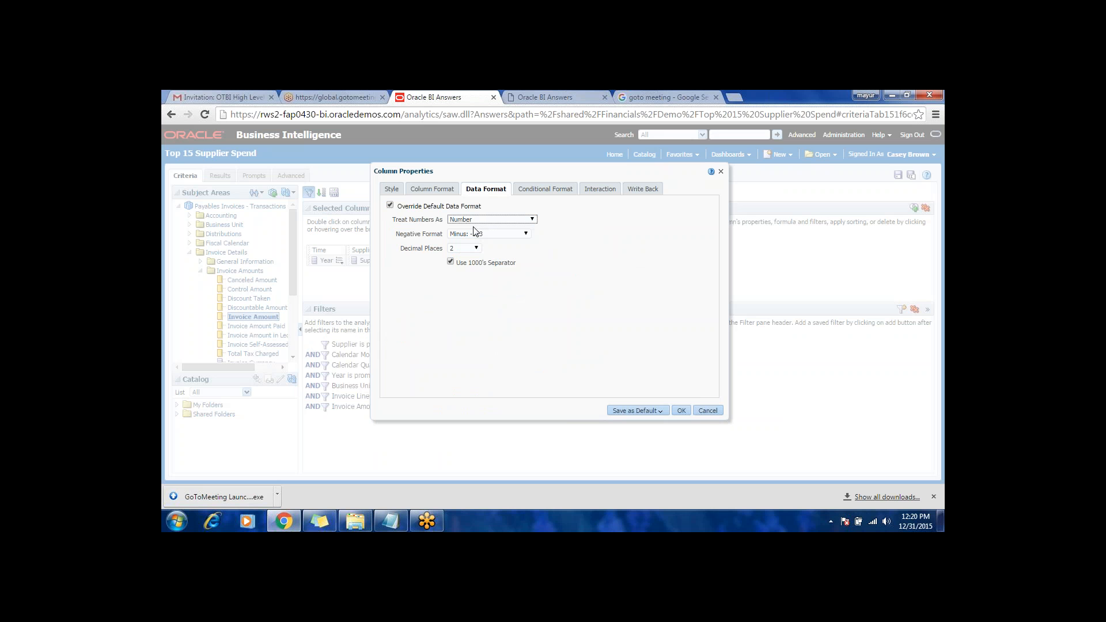
left_click(681, 410)
Step: Override the % of Spend column's default data format with Percentage and 2 decimal places, and save the analysis
mouse_move(494, 264)
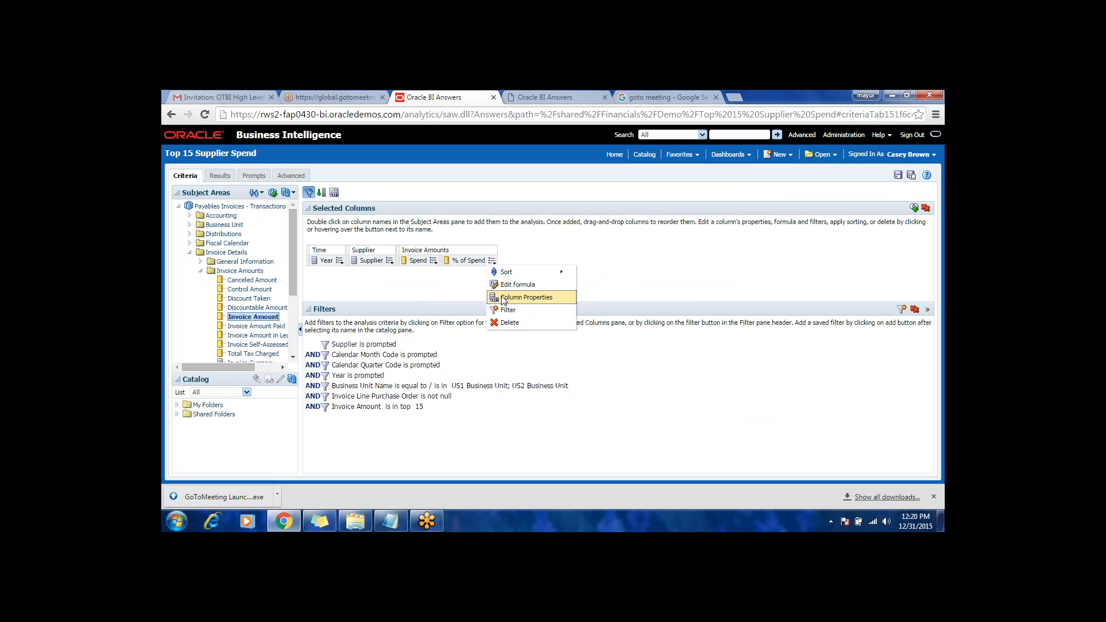
left_click(526, 297)
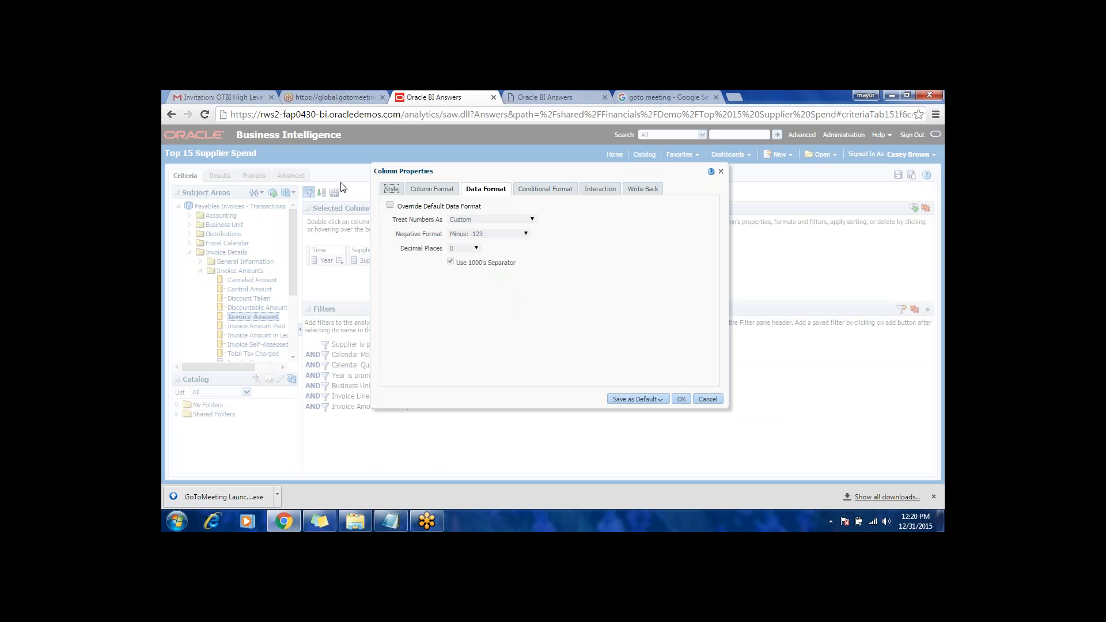
left_click(390, 205)
left_click(488, 221)
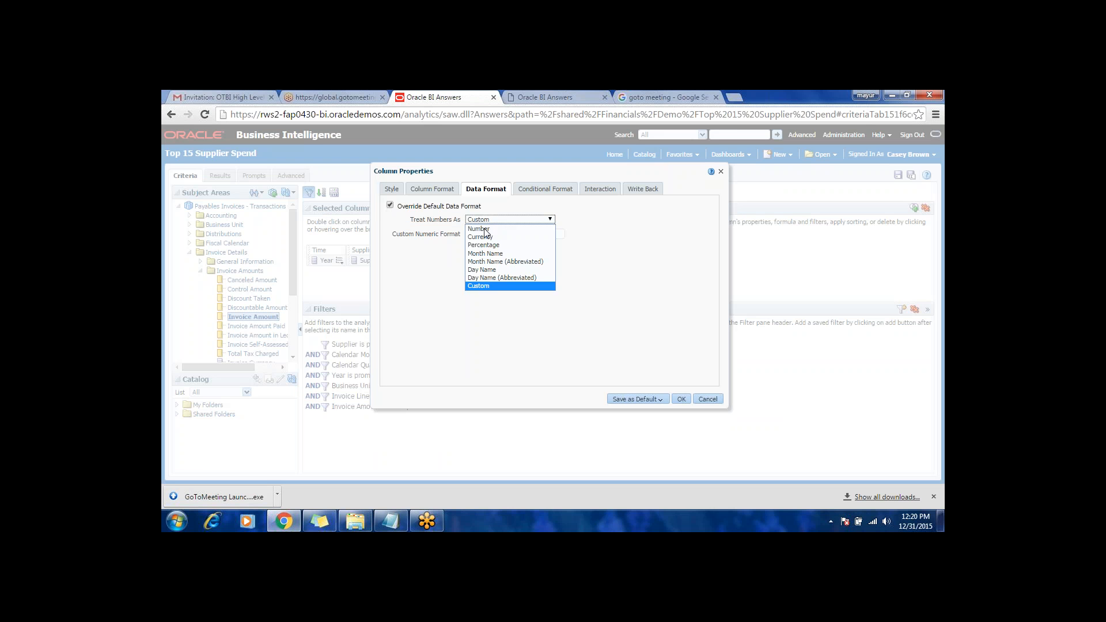
left_click(484, 252)
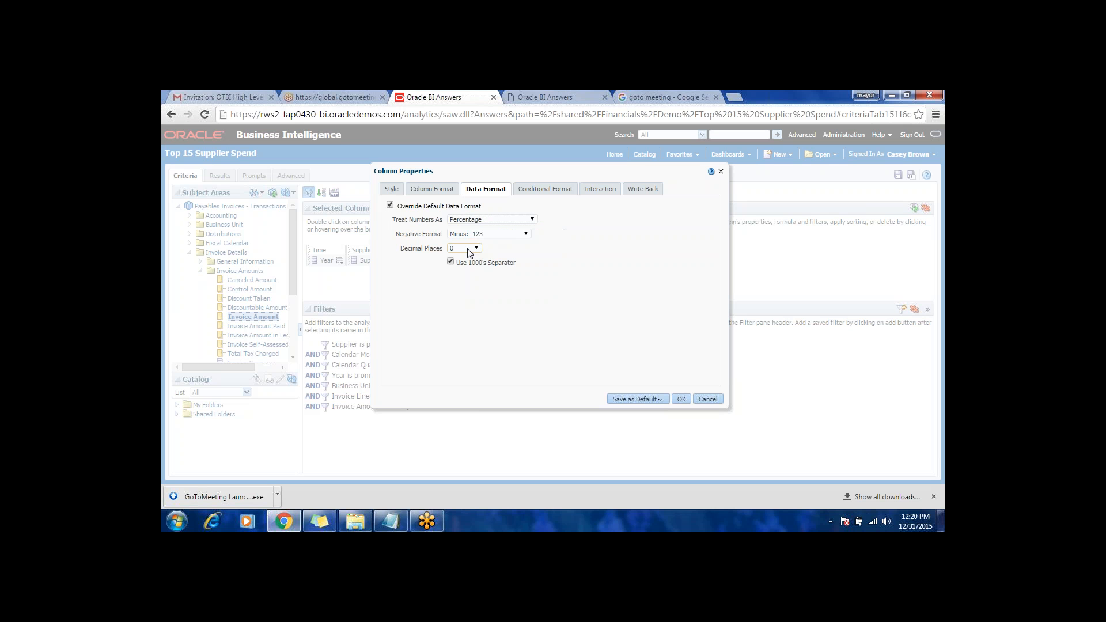
left_click(469, 248)
left_click(461, 274)
left_click(682, 399)
left_click(897, 176)
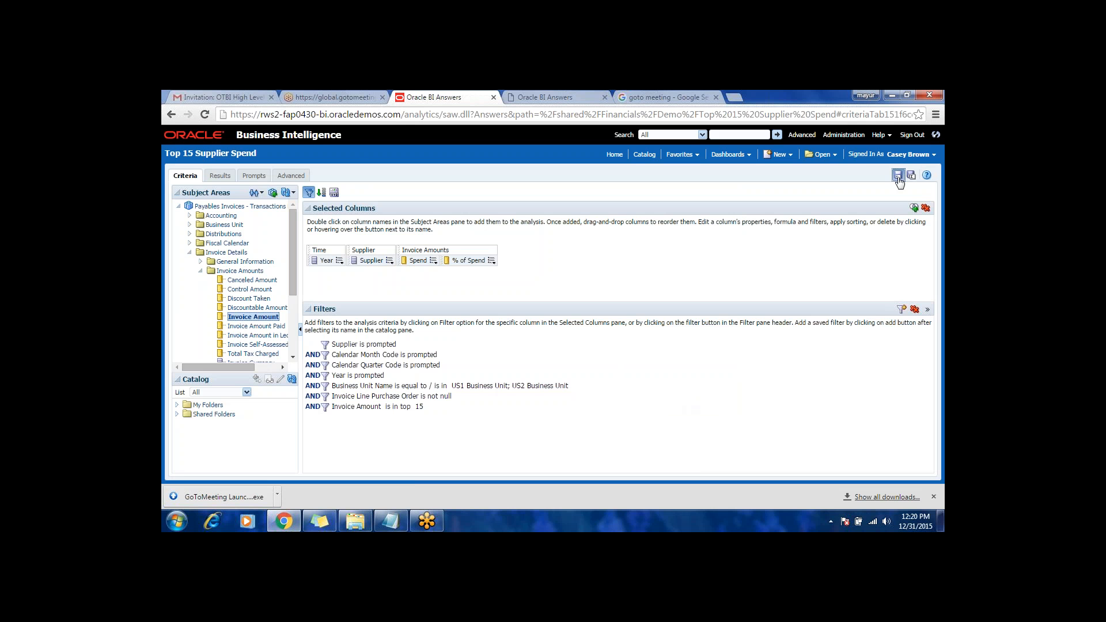
Step: Check the formatting of the Spend and % of Spend columns in the analysis results
left_click(220, 176)
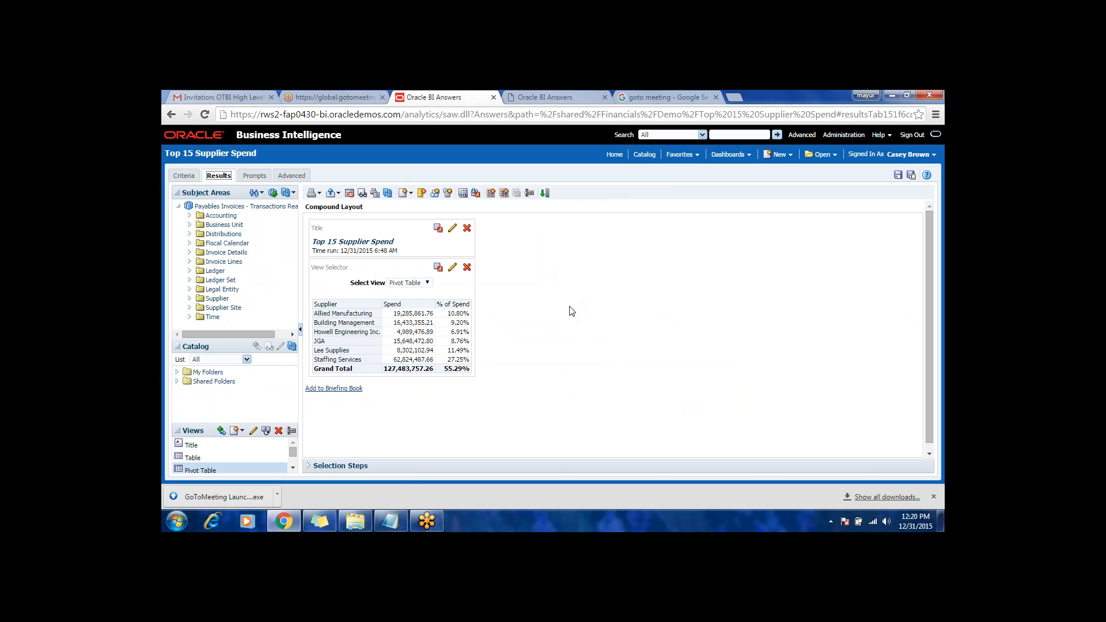
left_click(185, 175)
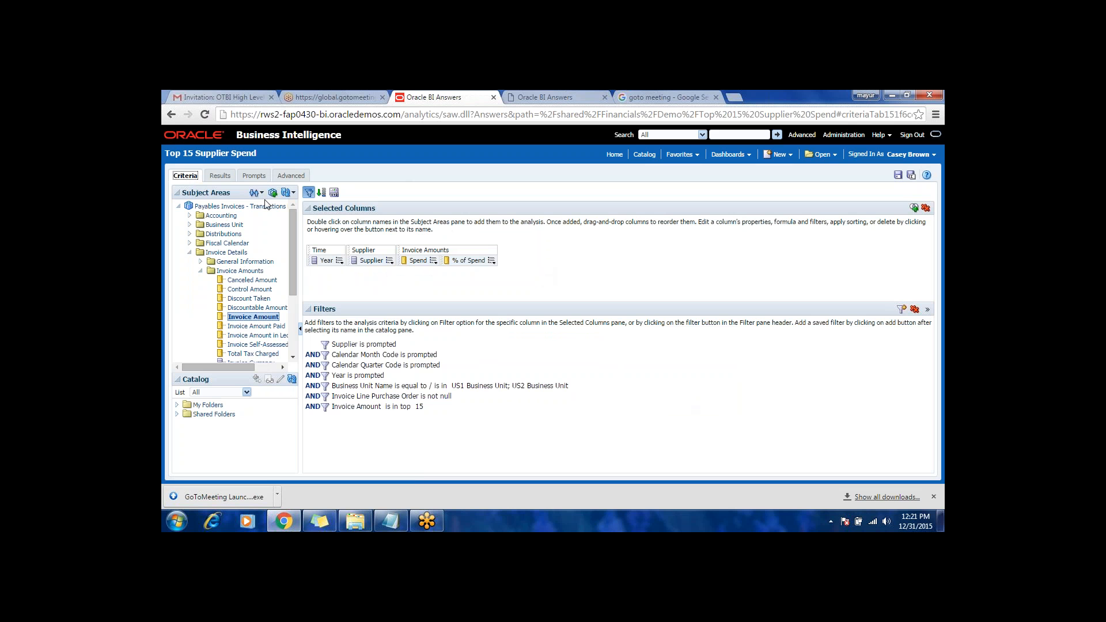
left_click(220, 178)
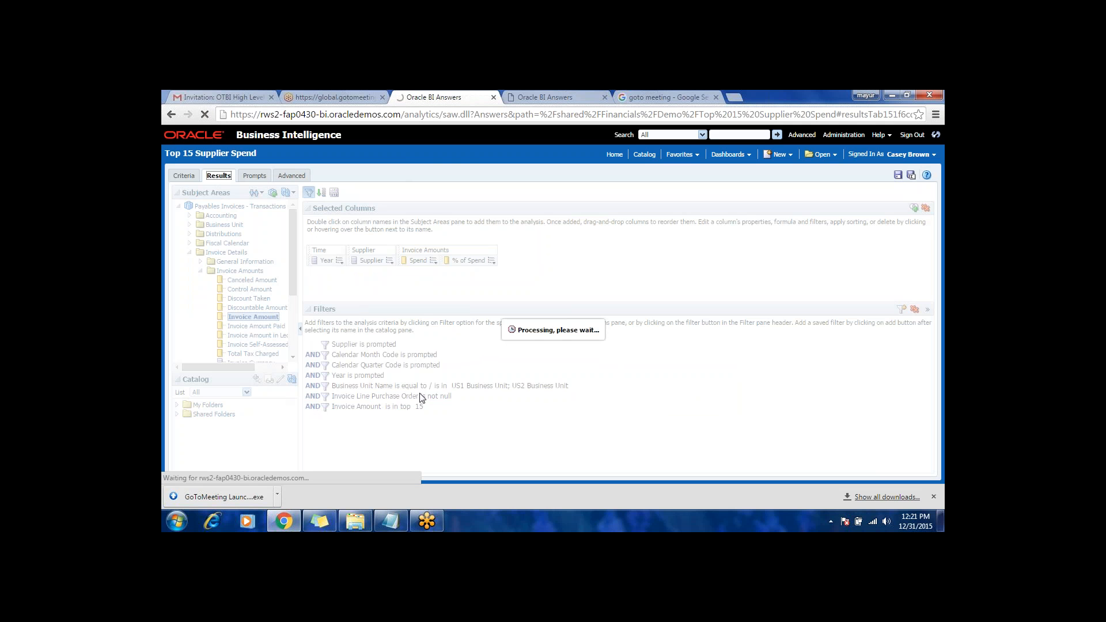
Step: Return to the analysis criteria and save the analysis again
left_click(186, 176)
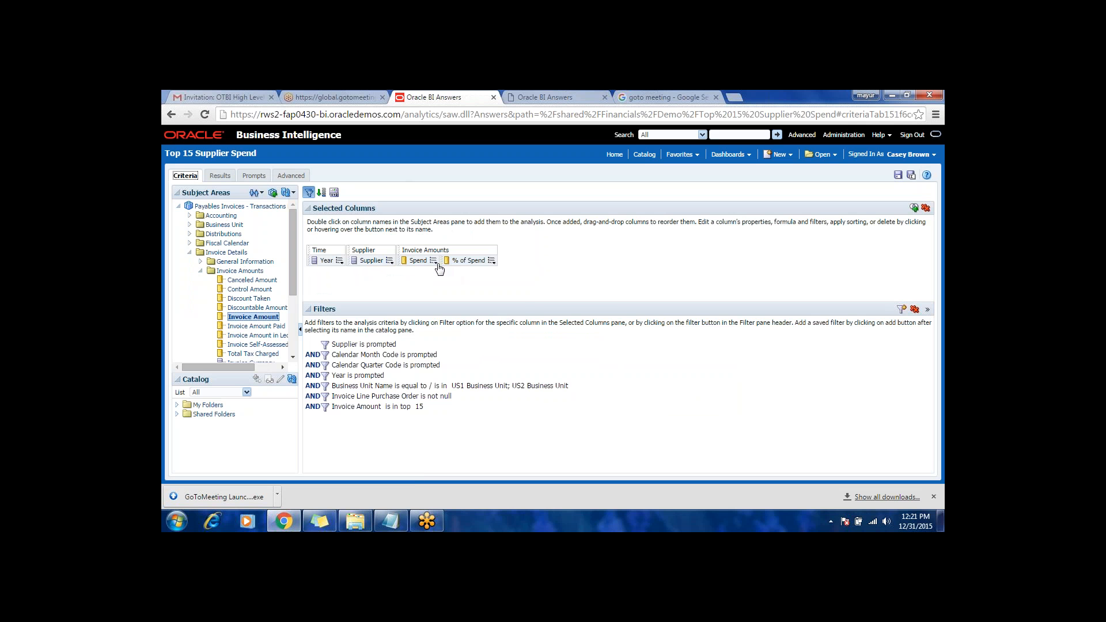
left_click(433, 261)
left_click(339, 261)
mouse_move(358, 275)
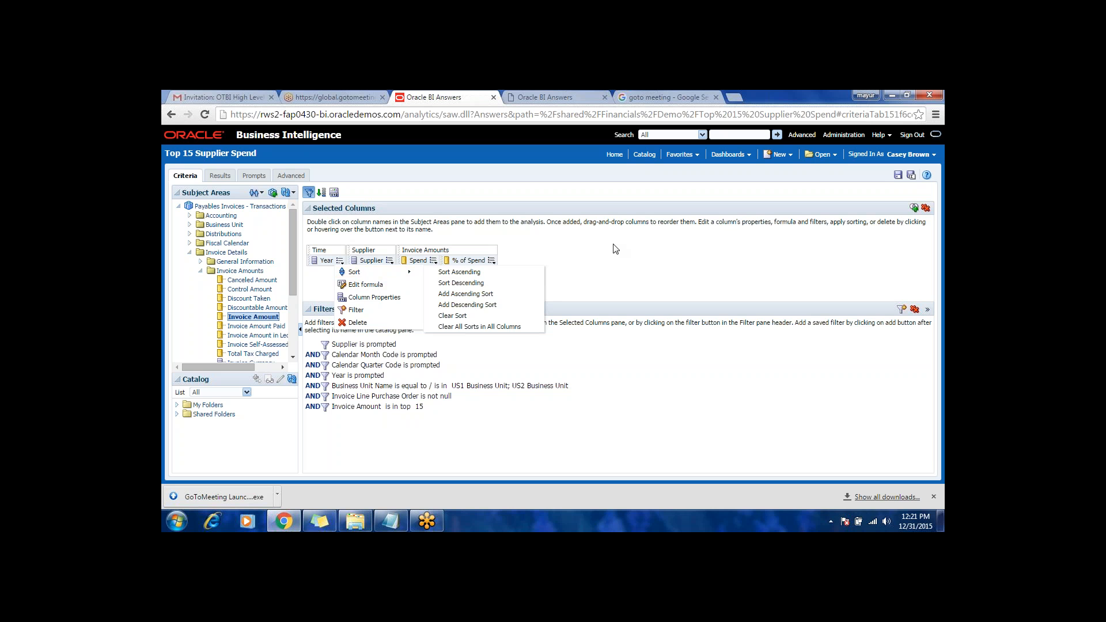
left_click(899, 176)
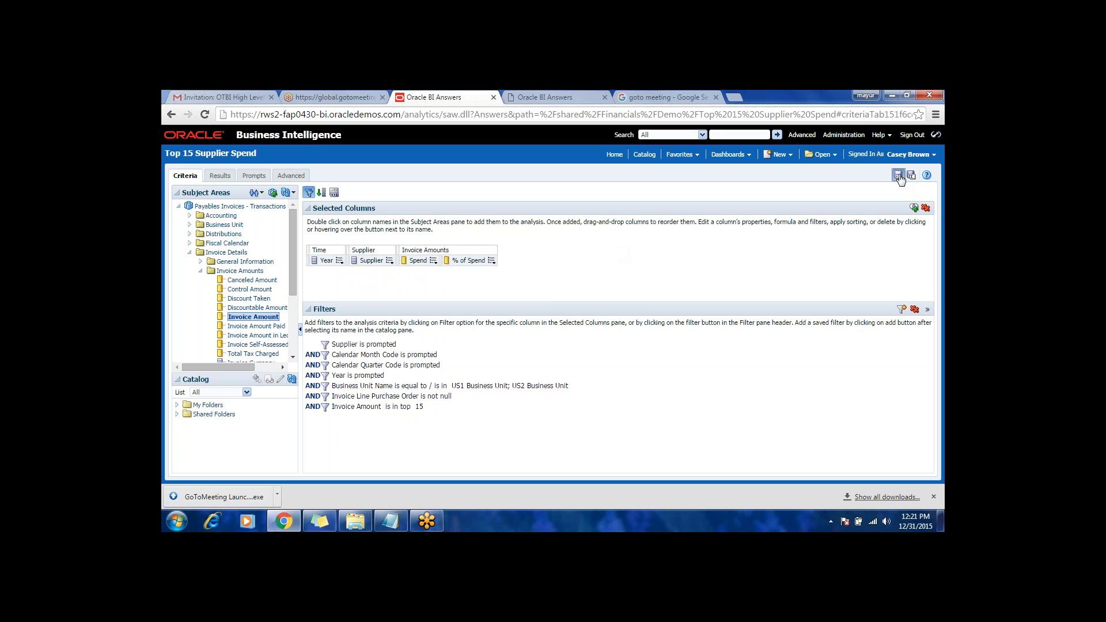
Step: Set the Spend column's interaction to Default (Drill) for the column heading and Action Links for its values
left_click(434, 261)
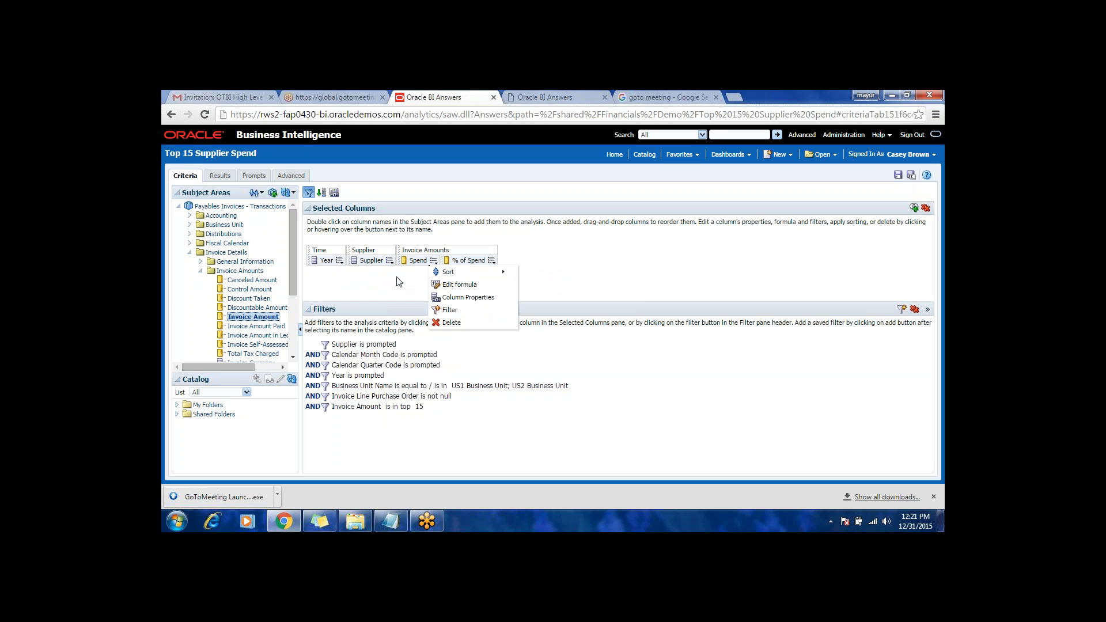
mouse_move(448, 278)
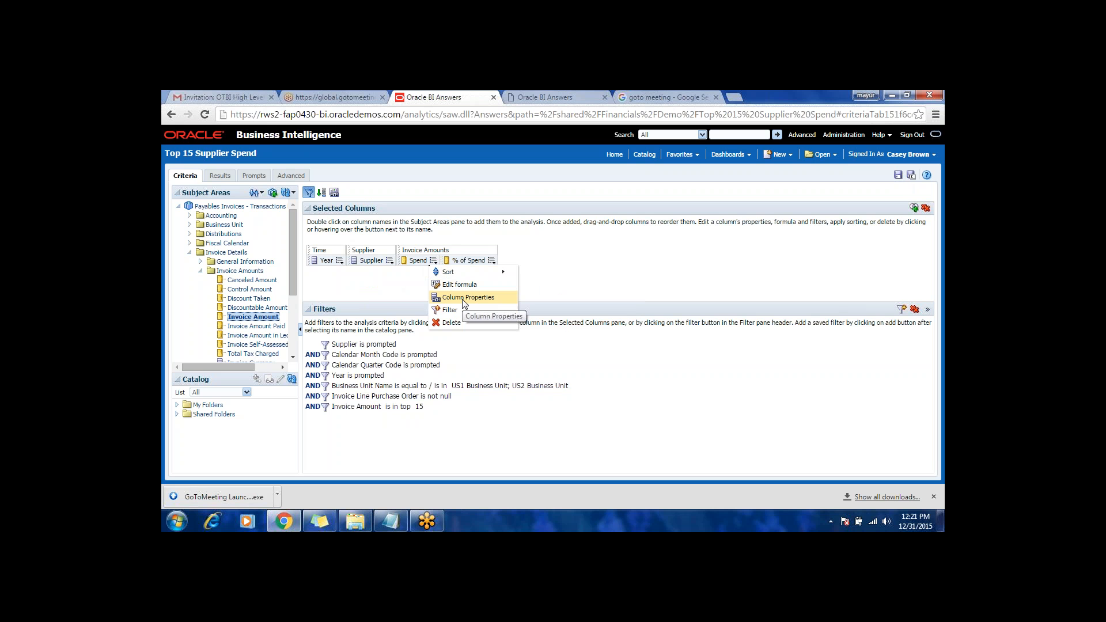
left_click(463, 298)
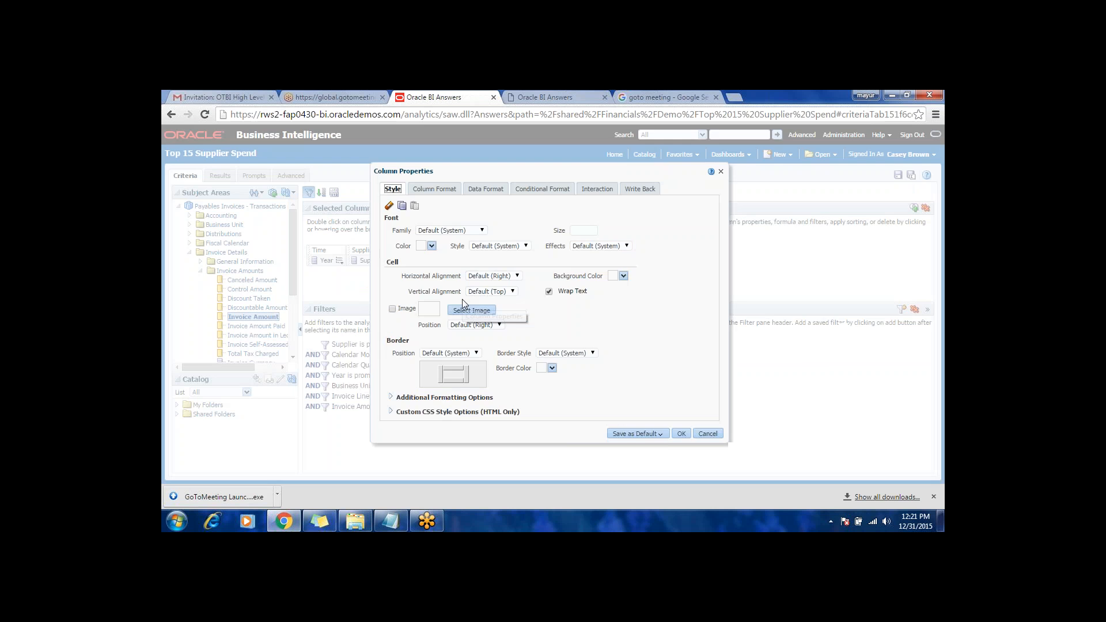
left_click(598, 190)
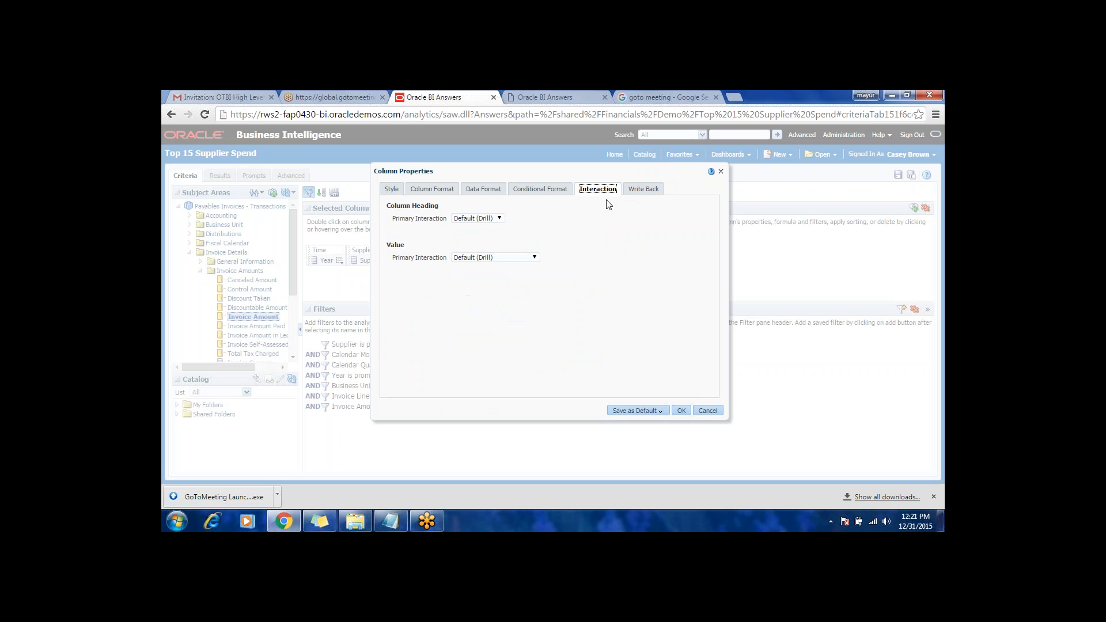
left_click(487, 222)
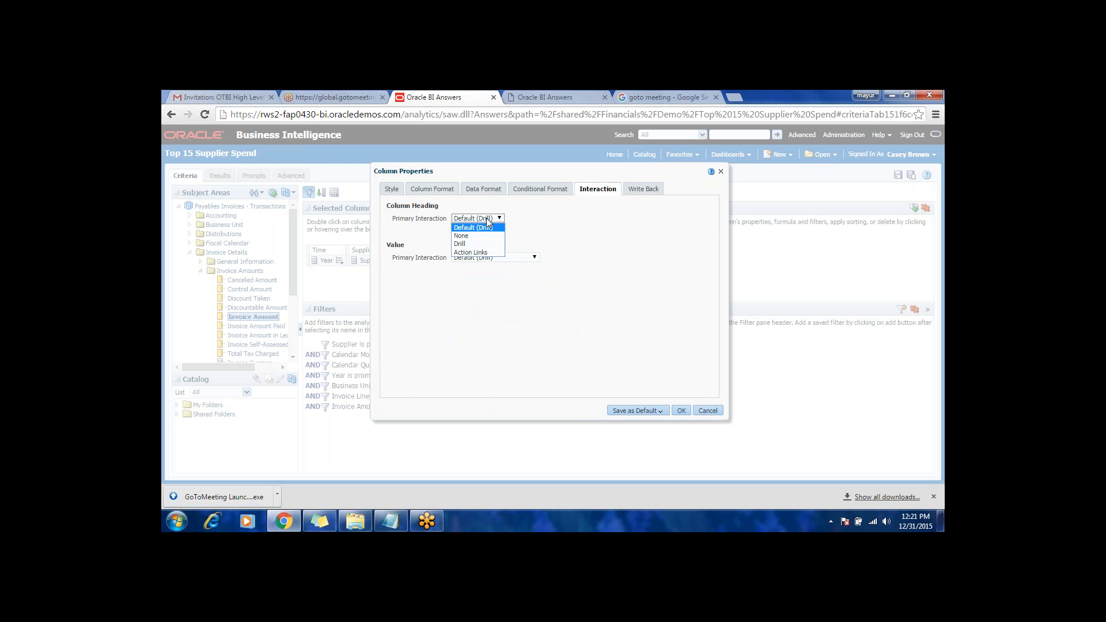
left_click(486, 225)
left_click(487, 257)
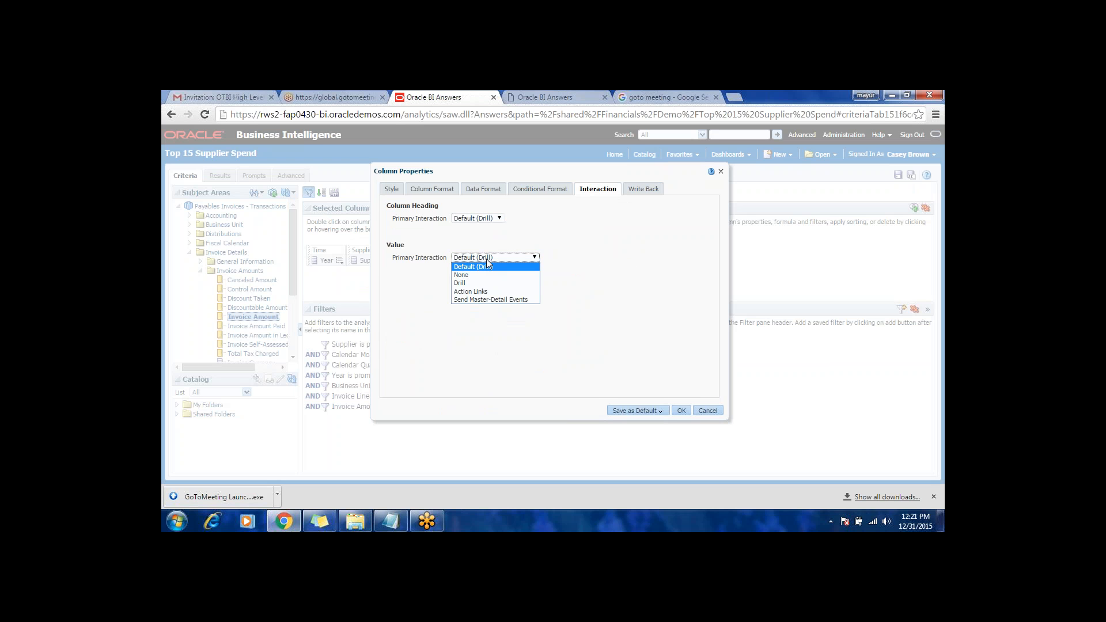
left_click(490, 292)
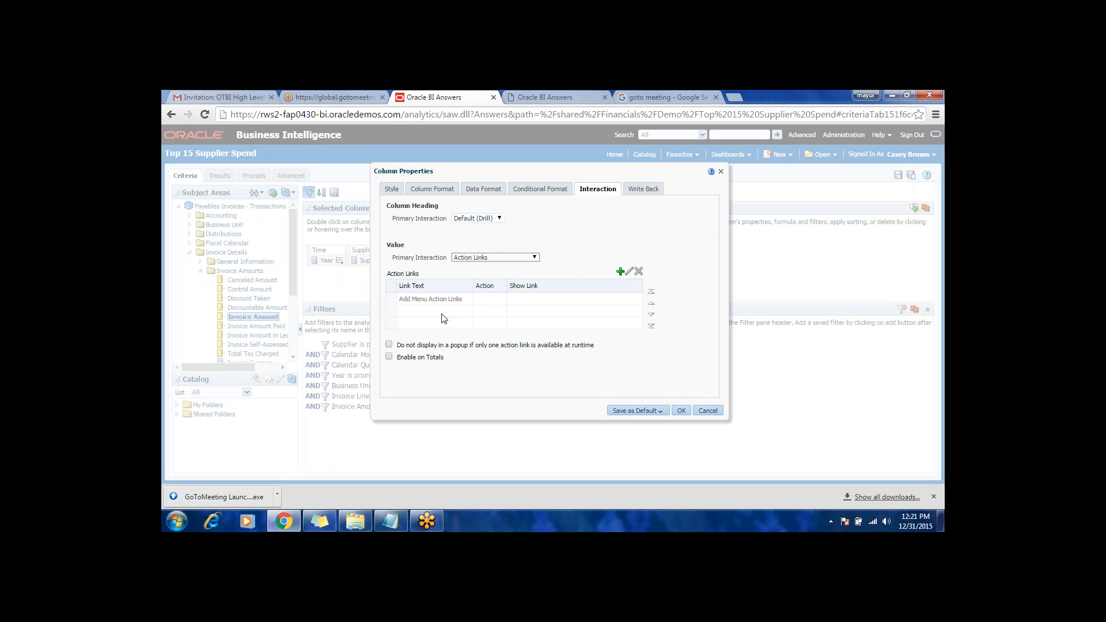
Step: Add a new action link to the Spend column's values with the link text Supplier Spend Details
left_click(592, 300)
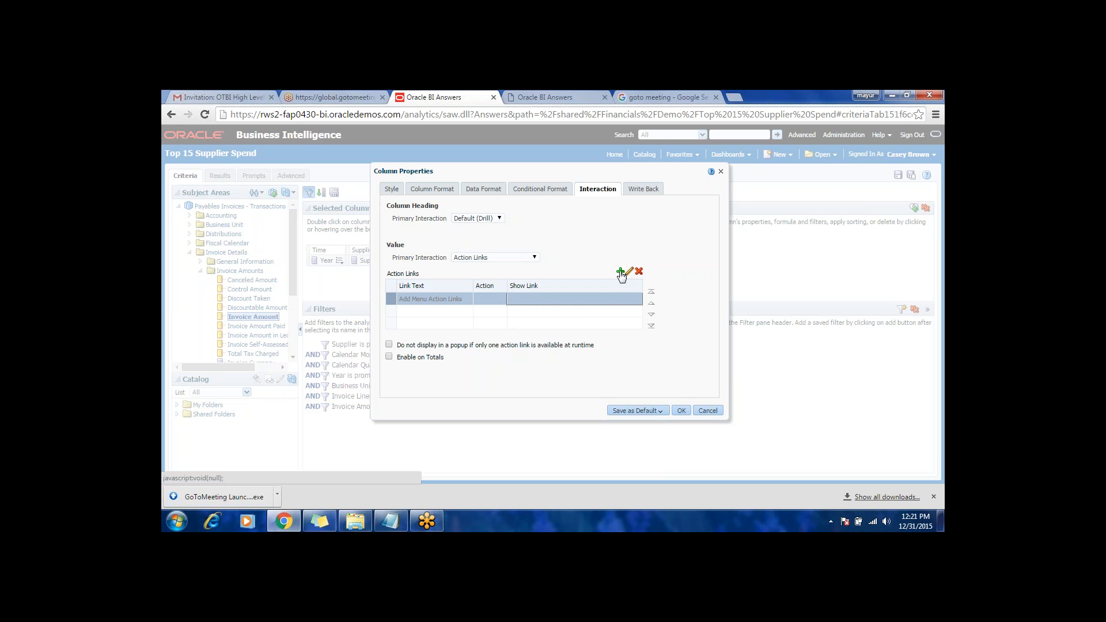
left_click(620, 272)
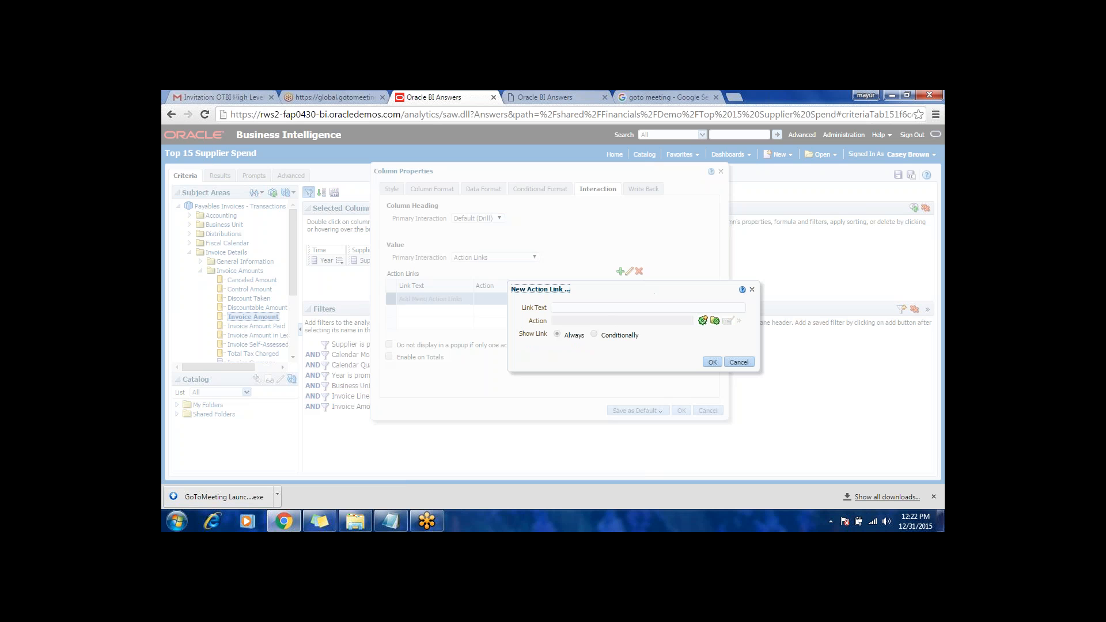
left_click(587, 309)
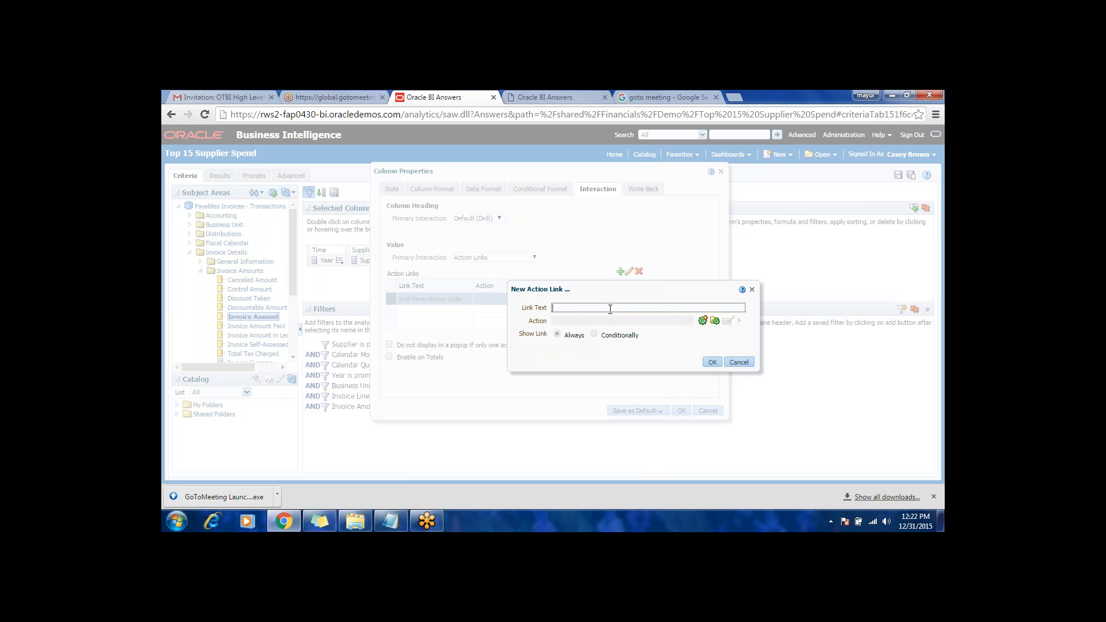
type("Supplier Spend Details")
Step: Give the link a Navigate to BI Content action targeting the Supplier Spend Details analysis in /Shared Folders/Financials/Demo
left_click(703, 321)
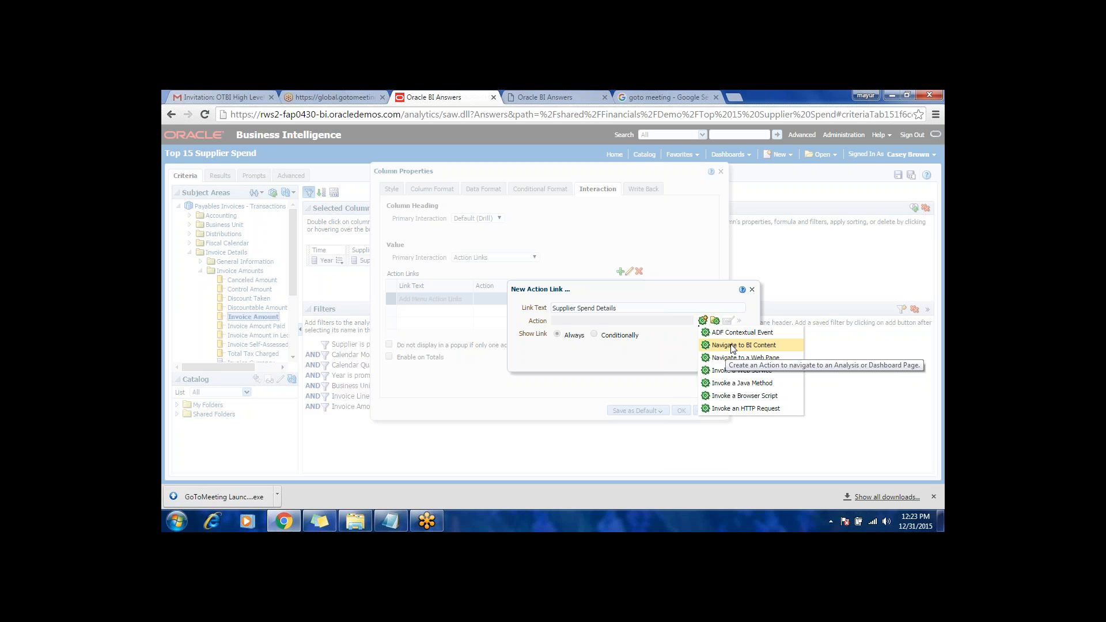
left_click(732, 347)
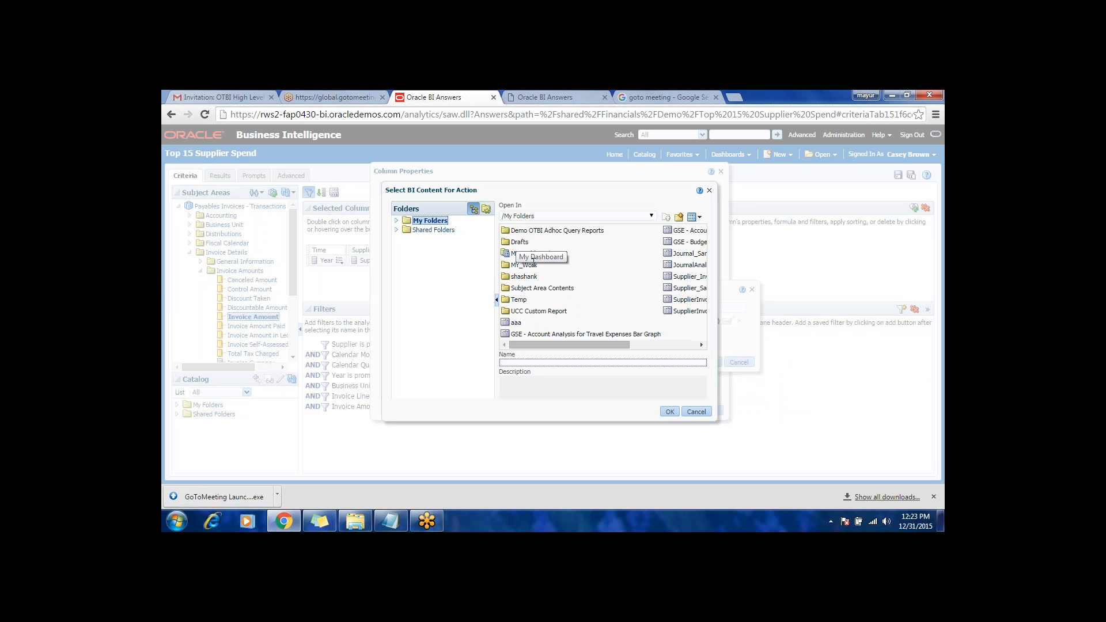
left_click(573, 345)
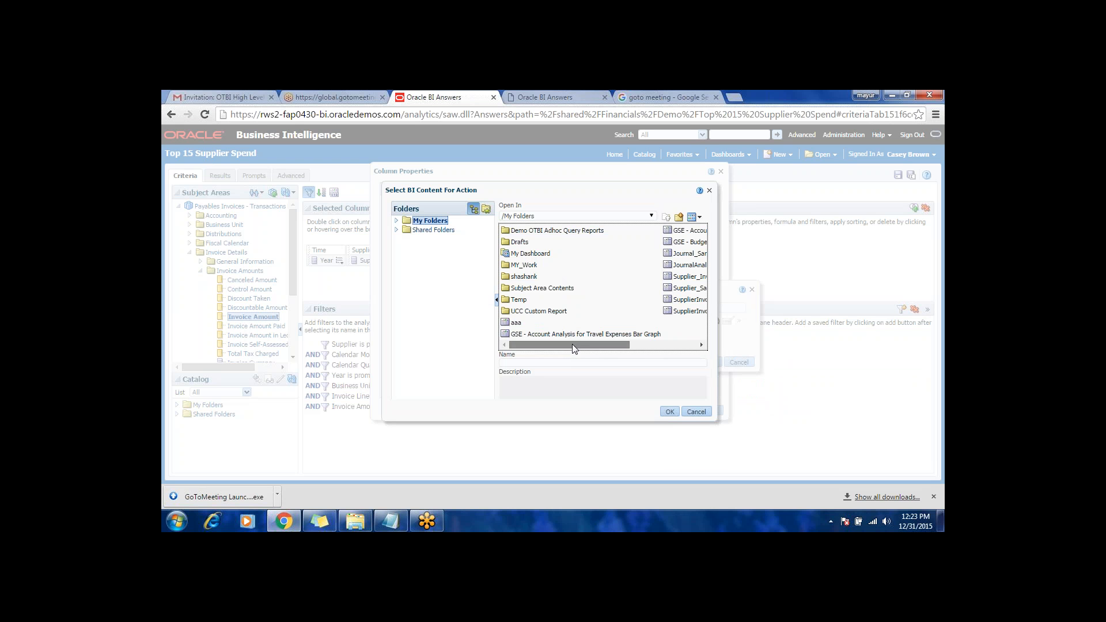
left_click(434, 231)
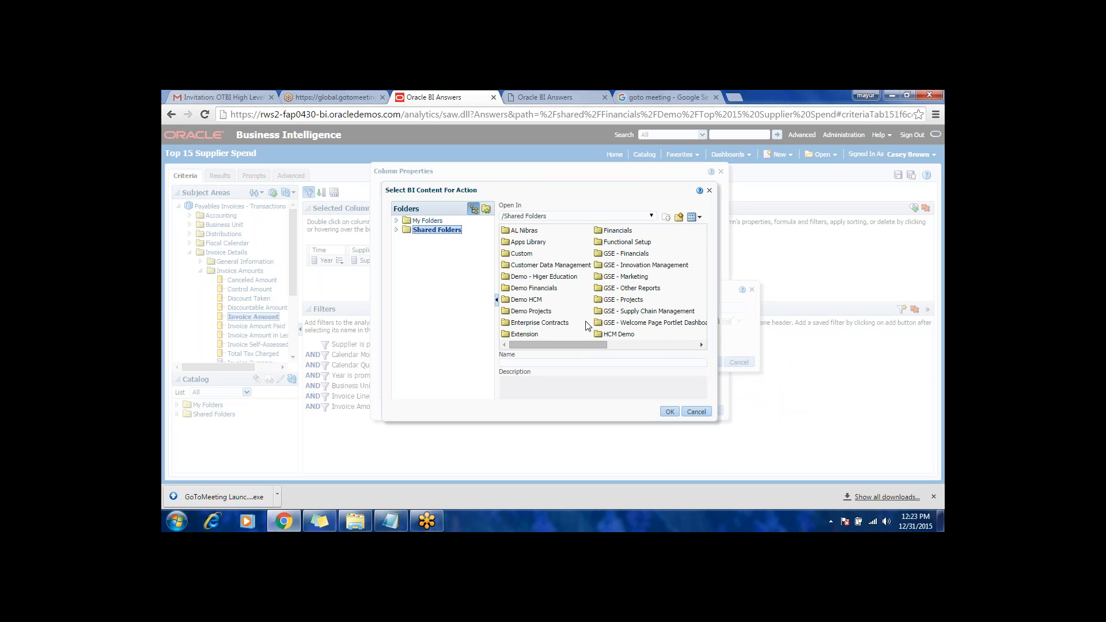
left_click(579, 347)
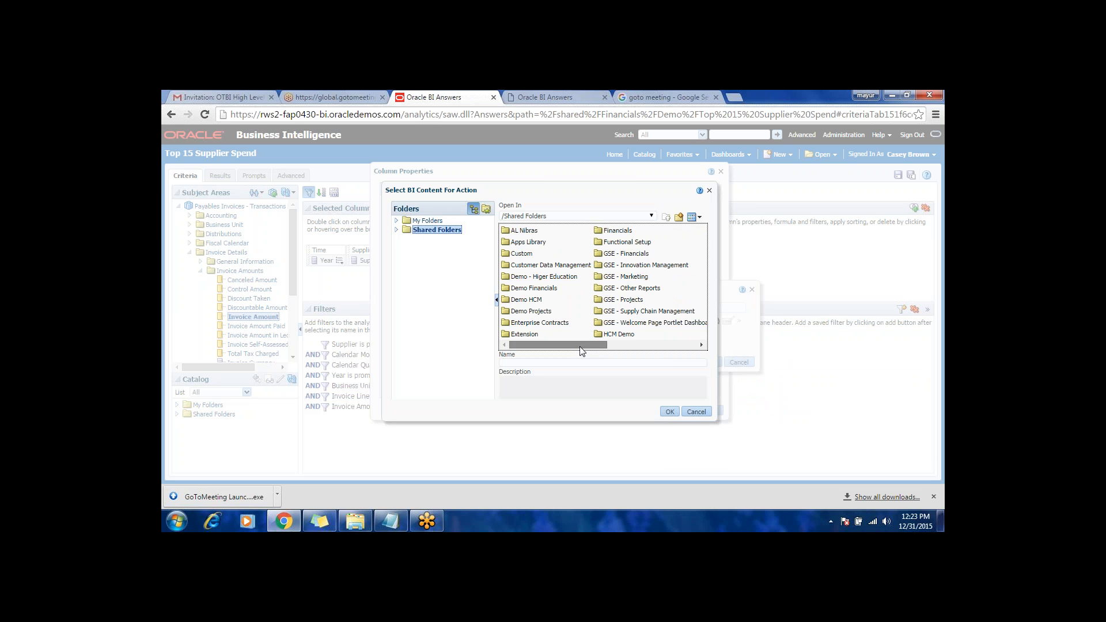
left_click(396, 229)
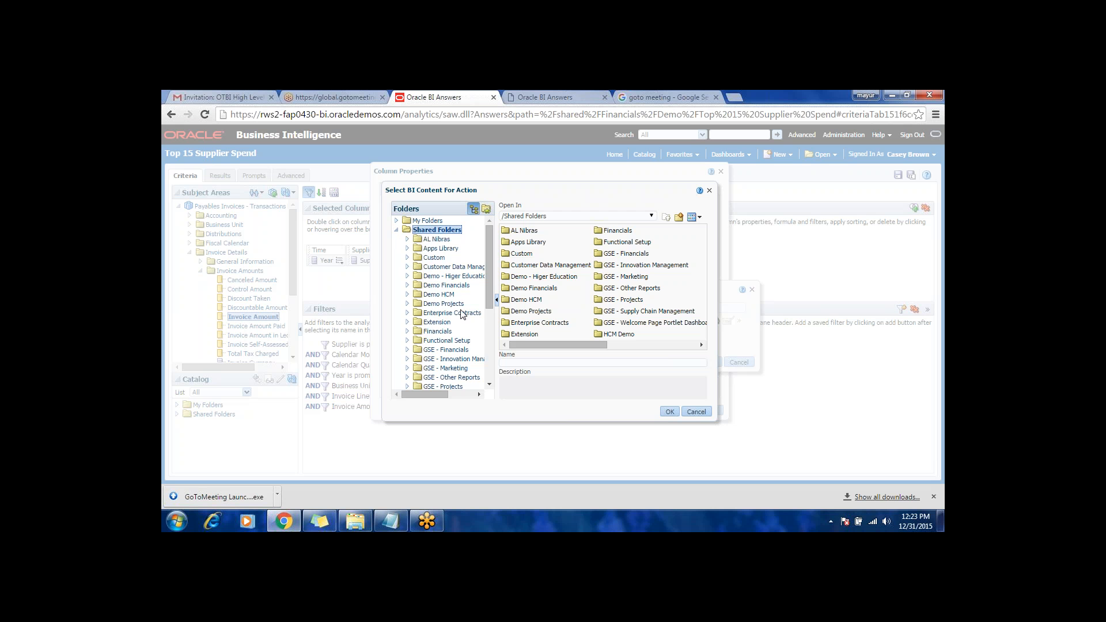
left_click_drag(491, 293, 490, 312)
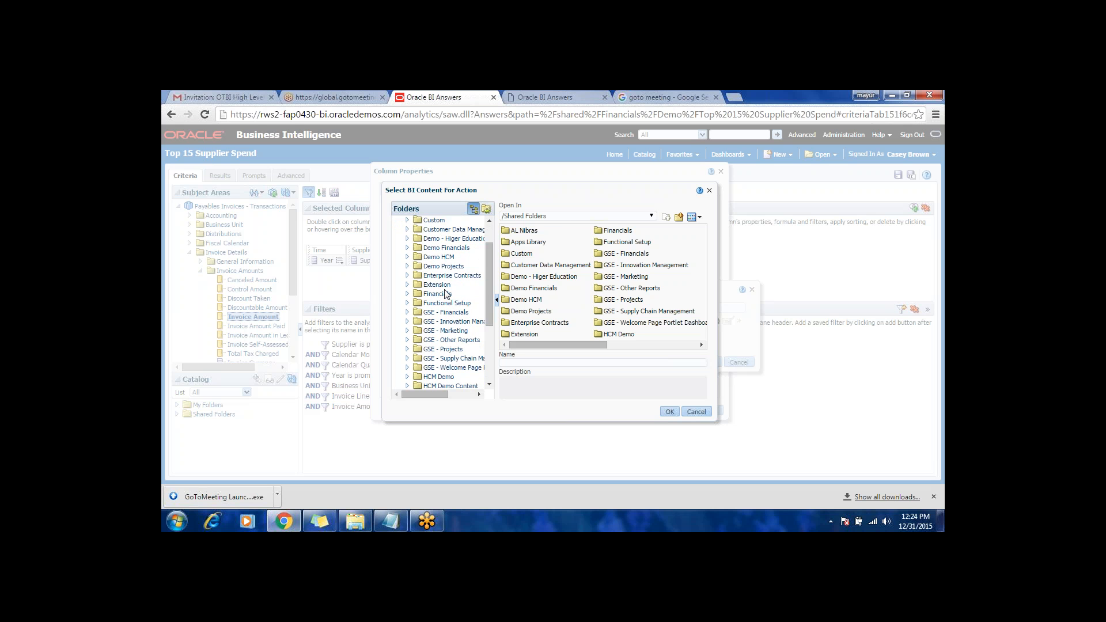
left_click(440, 293)
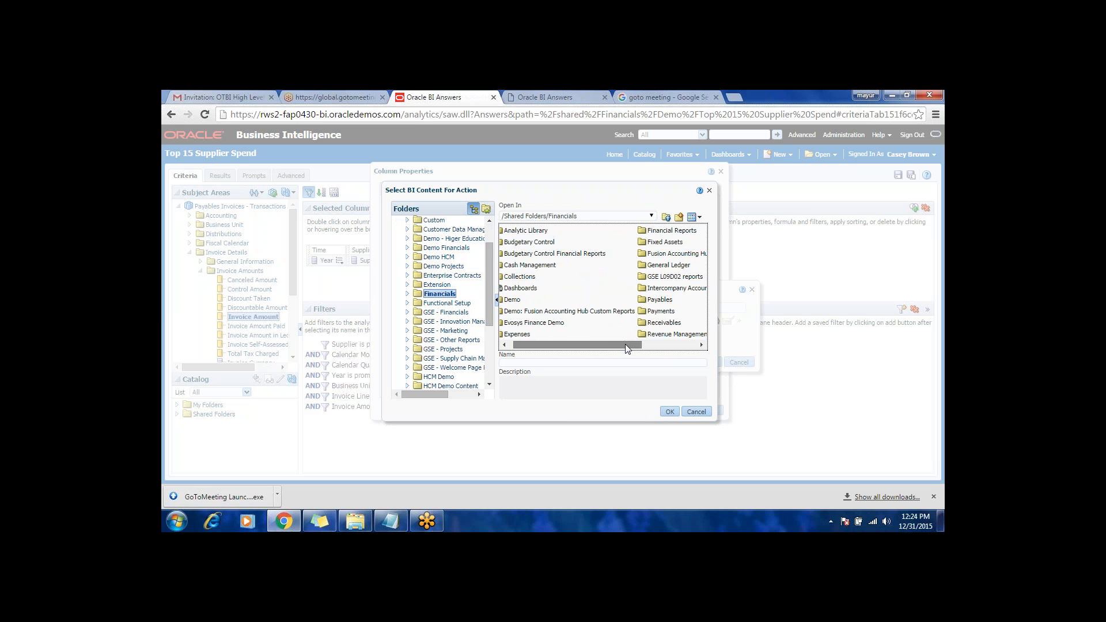
left_click(518, 299)
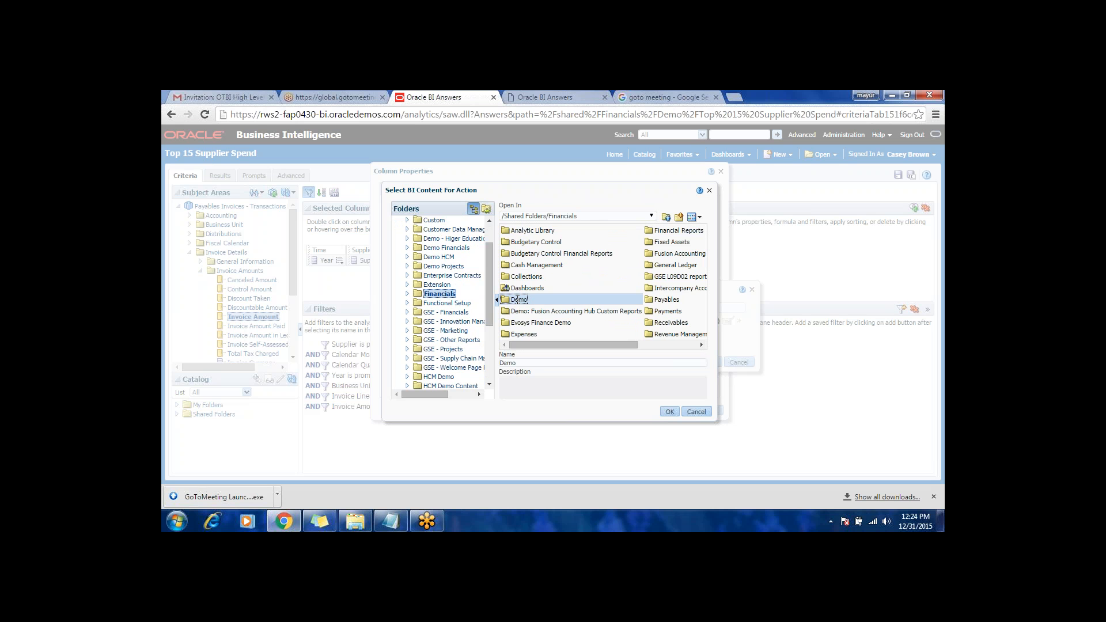
double_click(518, 300)
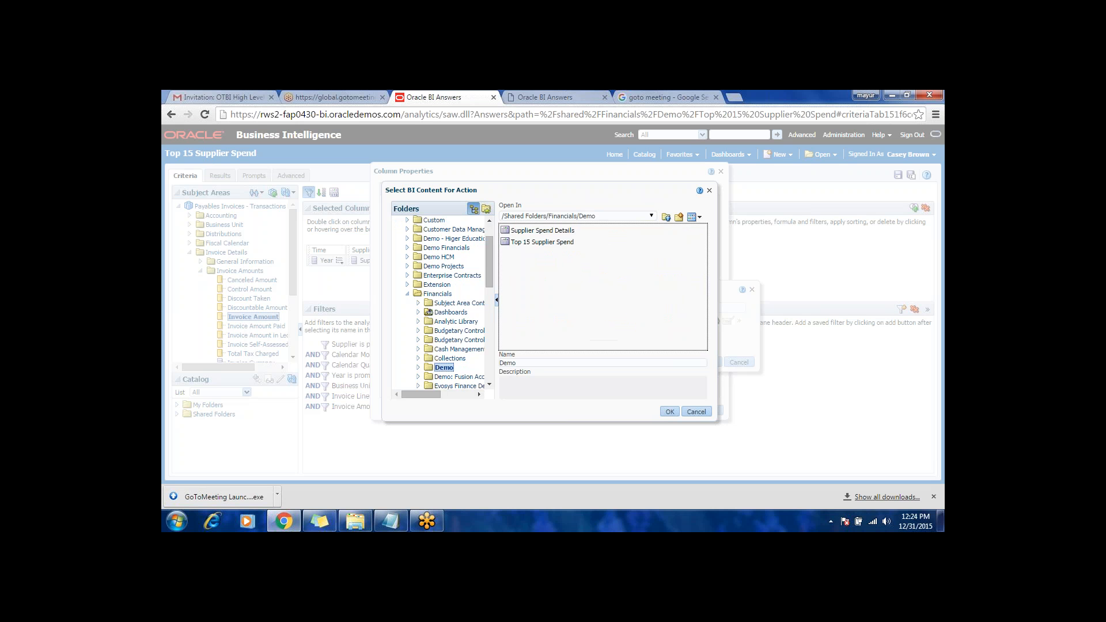
left_click(535, 232)
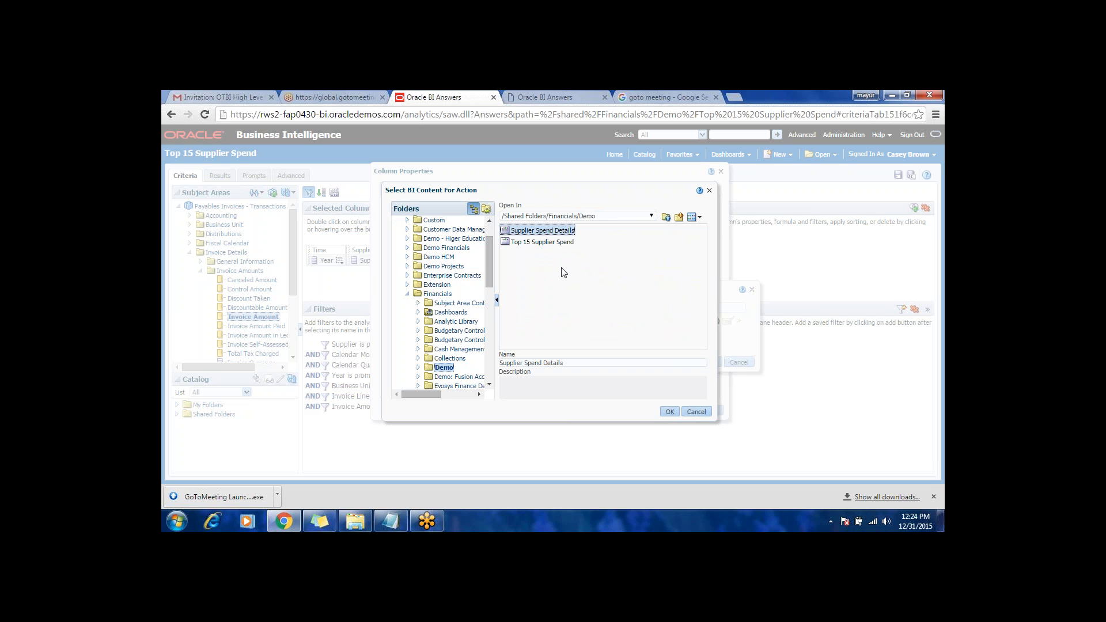
left_click(670, 411)
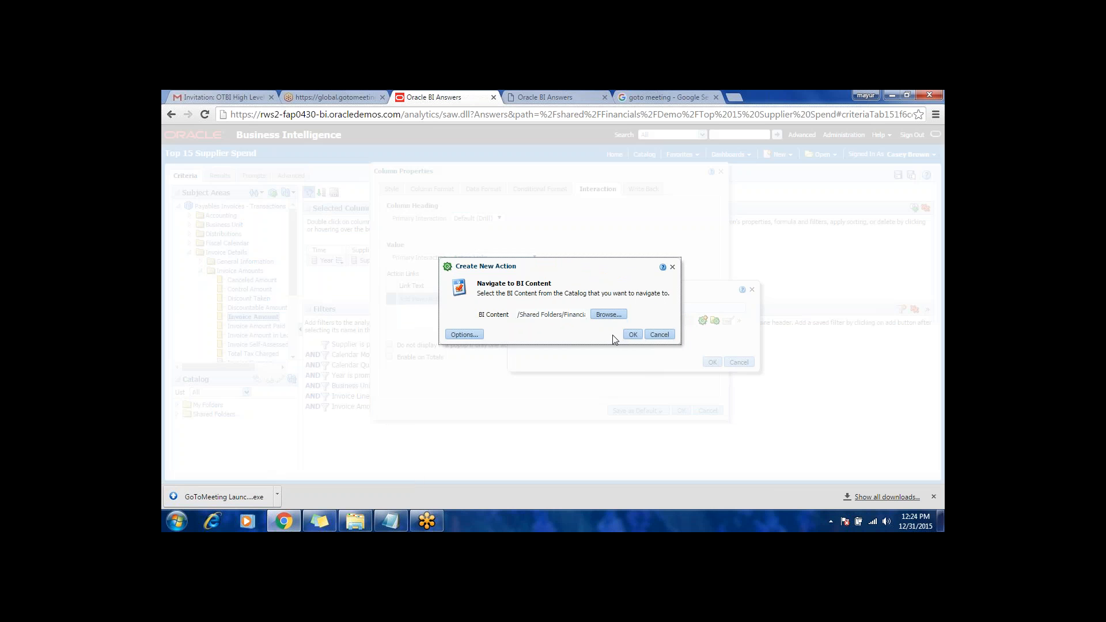
left_click(632, 335)
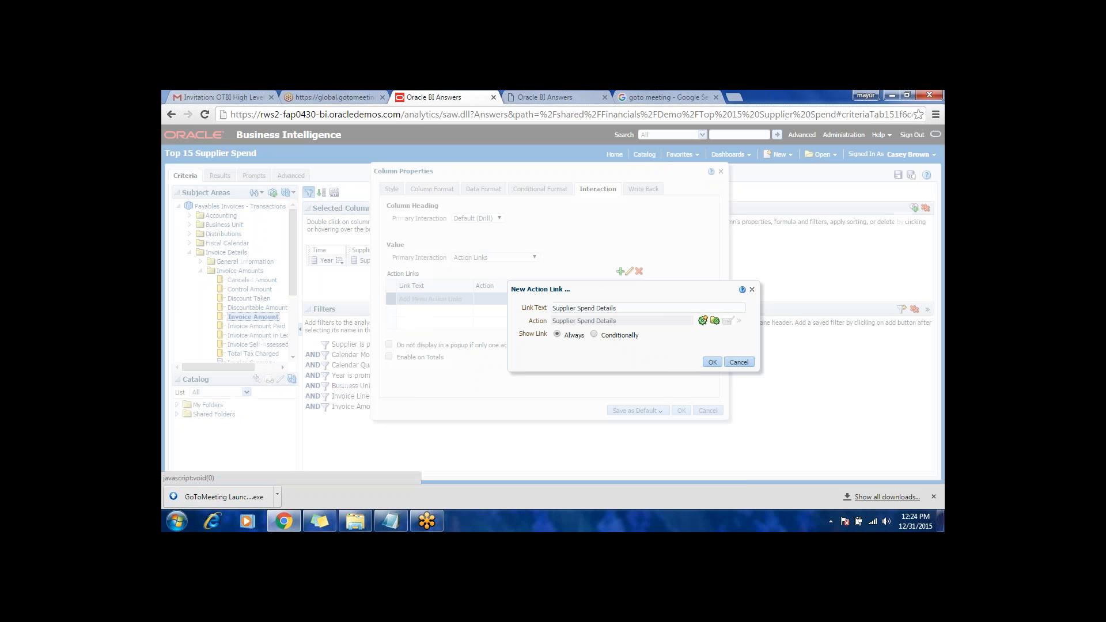
Step: Apply the action link and the Spend column's properties, and save the analysis
left_click(712, 362)
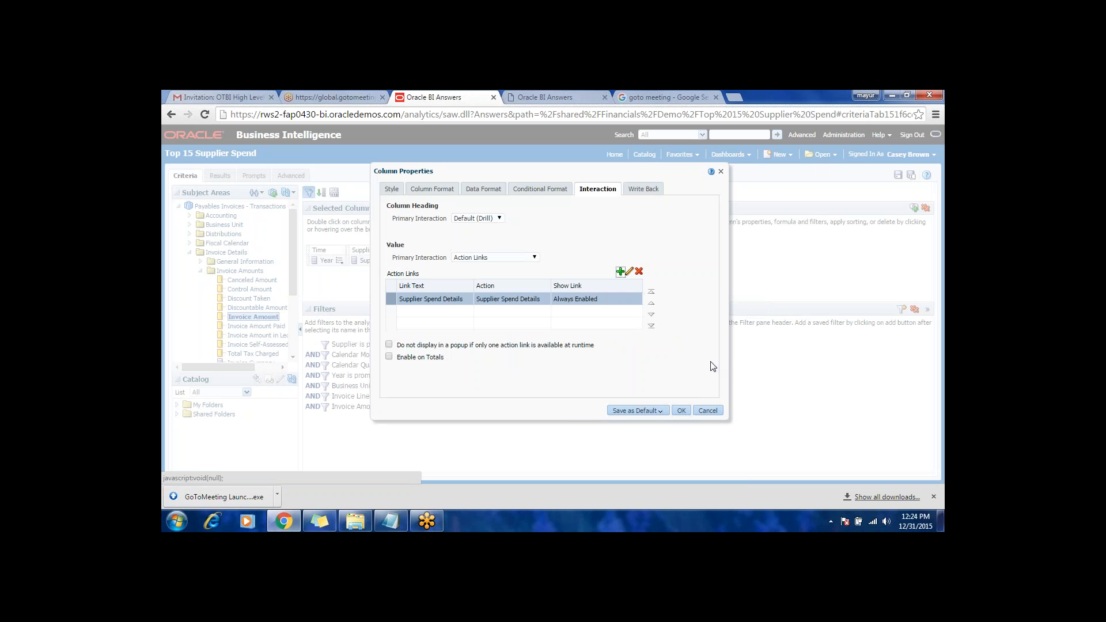
left_click(680, 410)
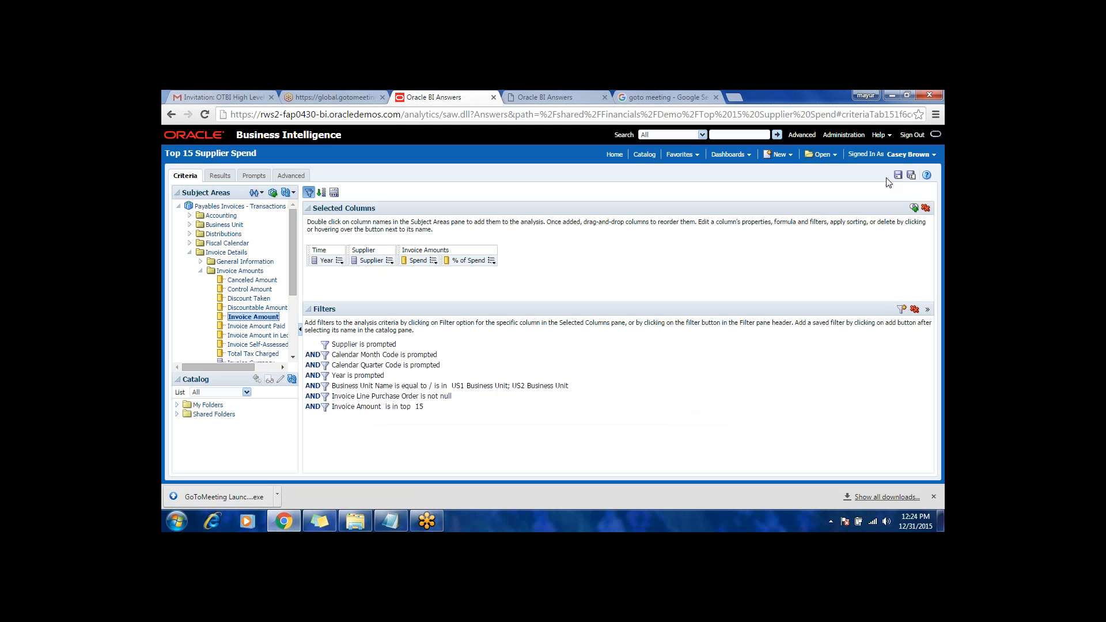
left_click(898, 175)
Step: Test the Supplier Spend Details link from Allied Manufacturing's Spend value in the analysis results
left_click(221, 176)
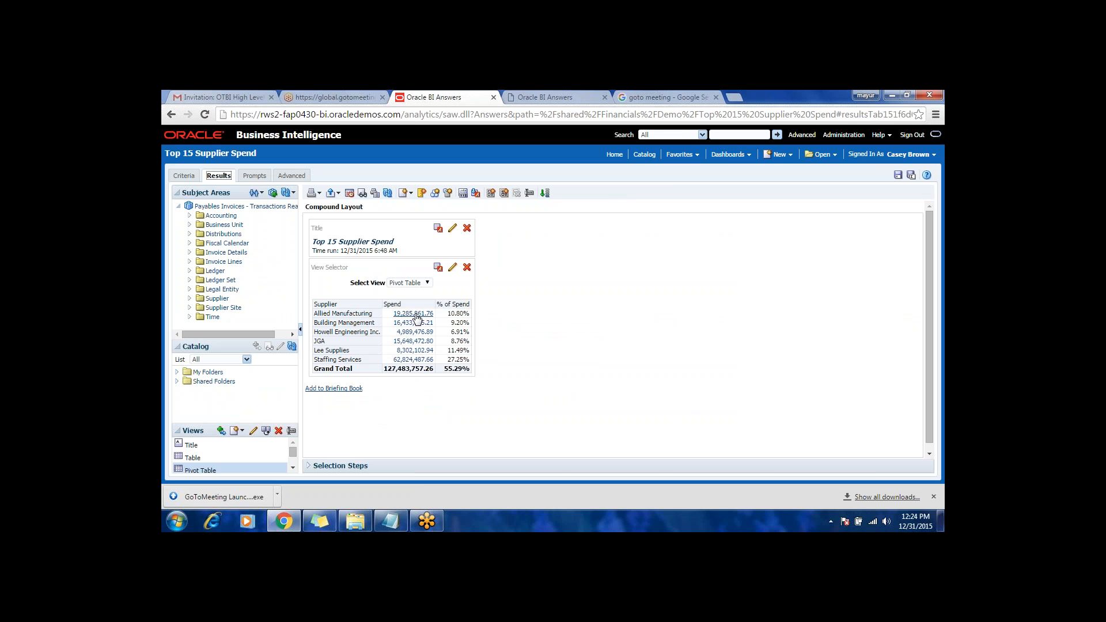
left_click(416, 317)
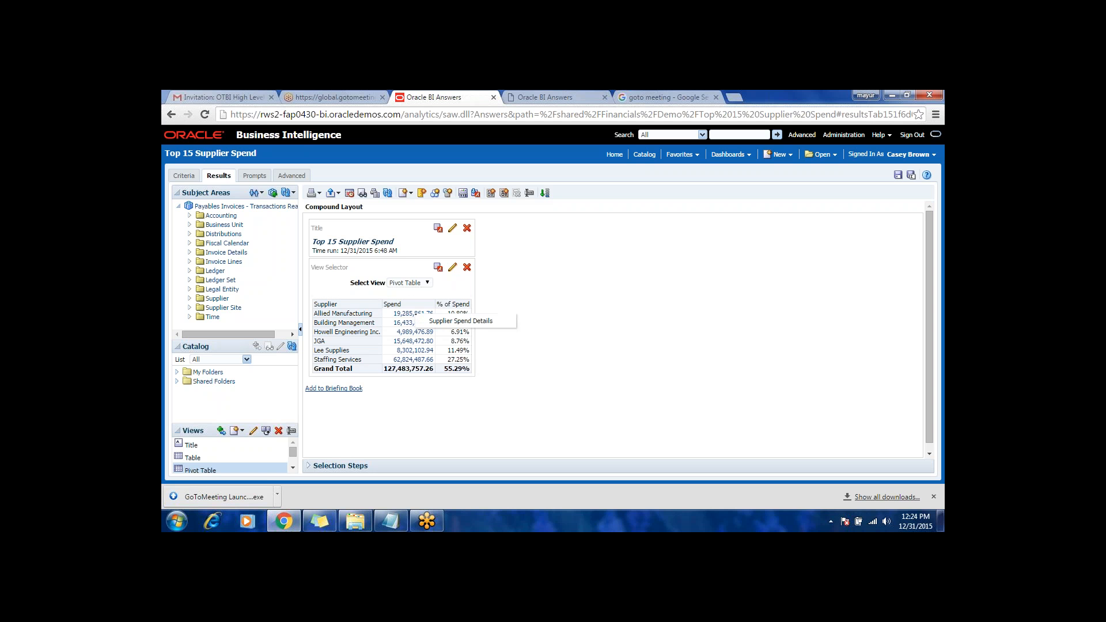
left_click(444, 323)
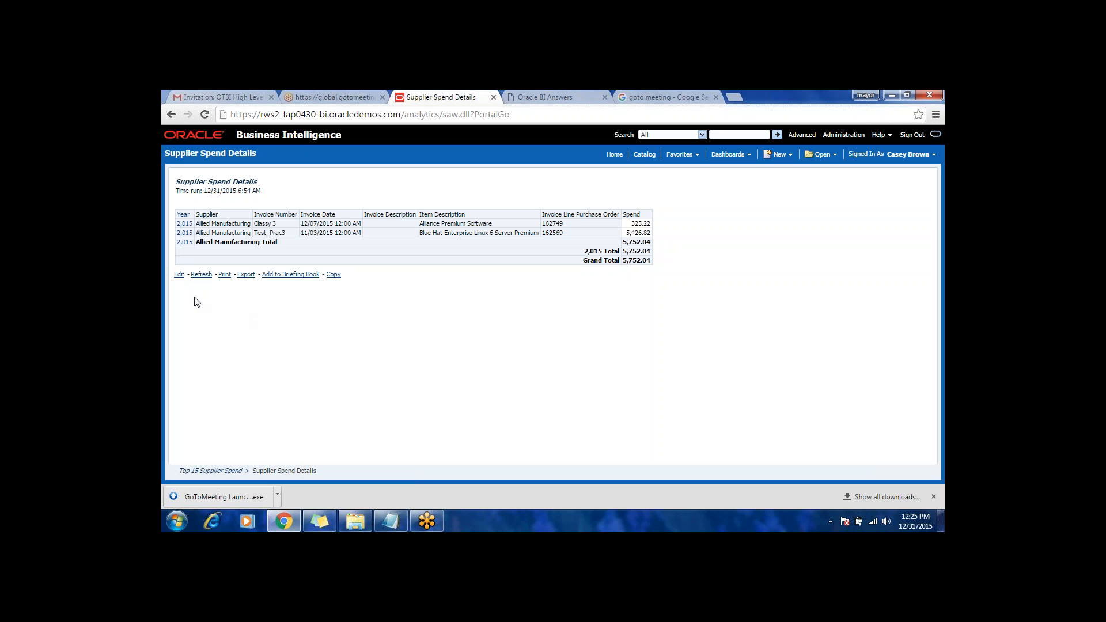
Step: Return to the home page and create a dashboard prompt on the Payables Invoices - Transactions Real Time subject area
left_click(614, 155)
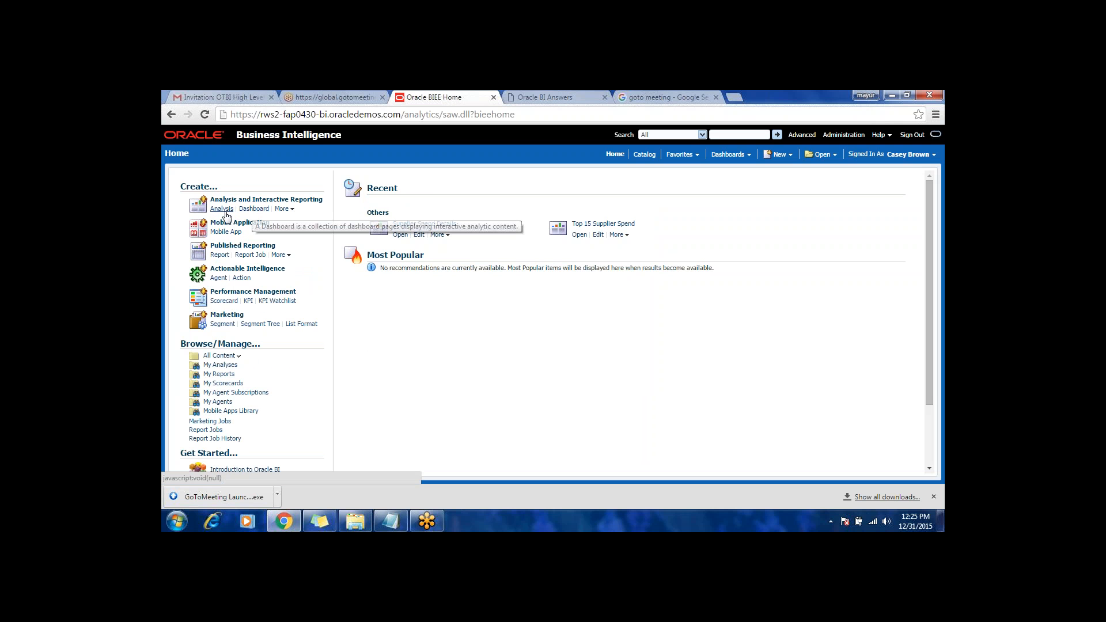
left_click(283, 209)
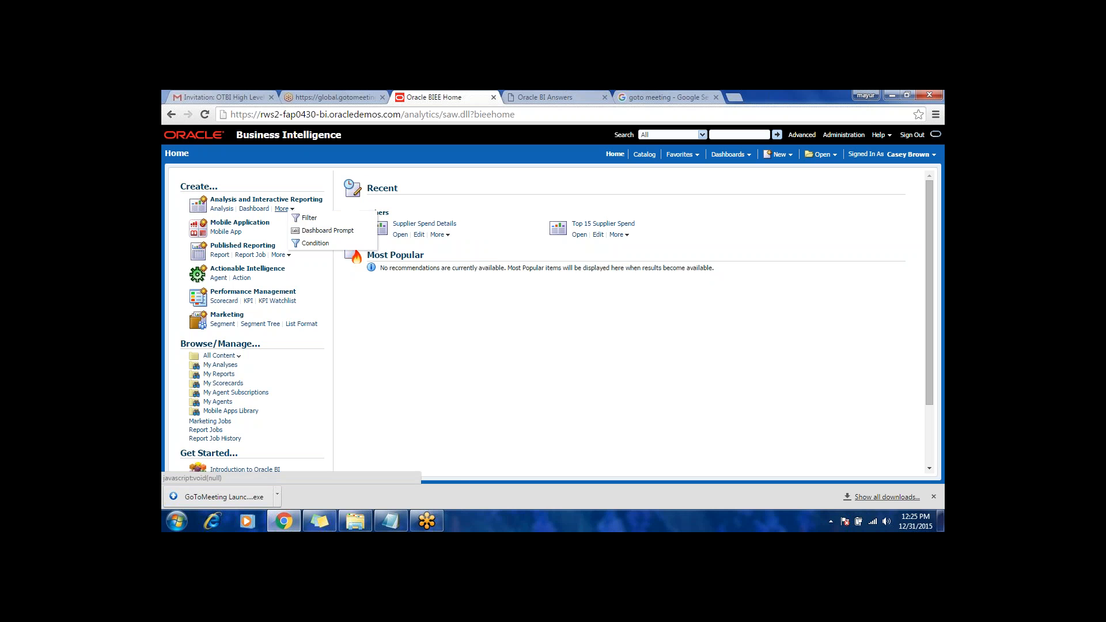
left_click(323, 230)
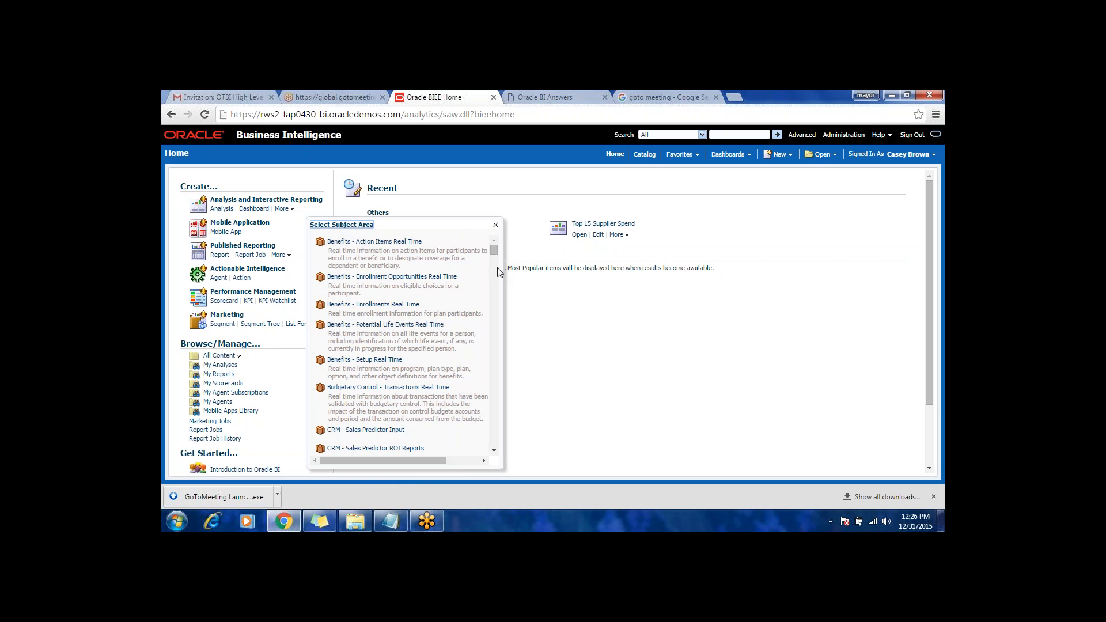
left_click_drag(493, 249, 494, 329)
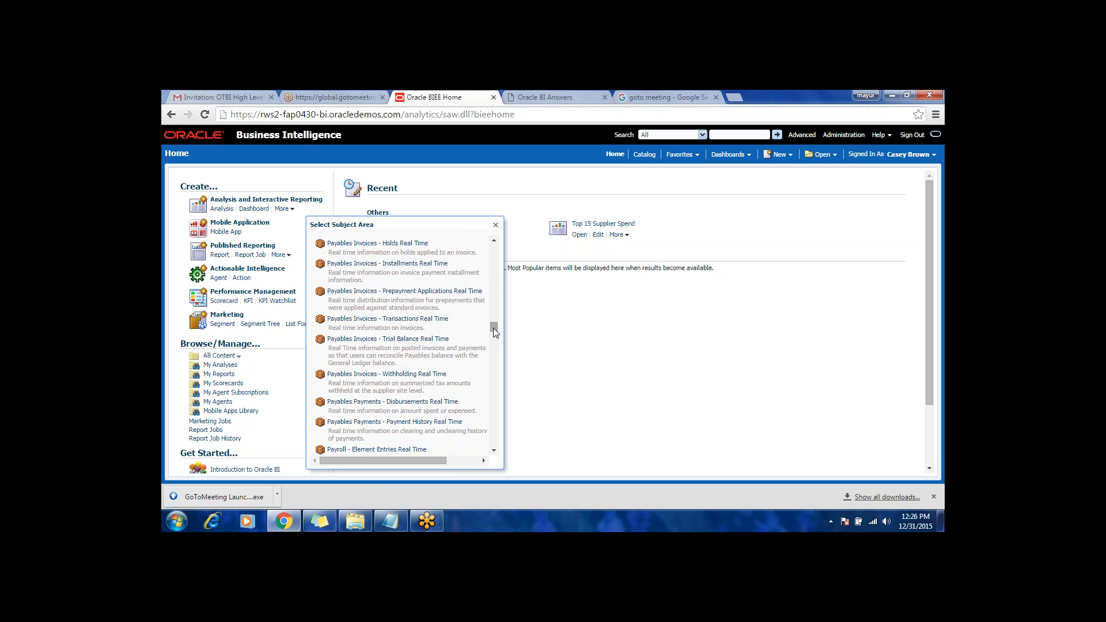
left_click(386, 320)
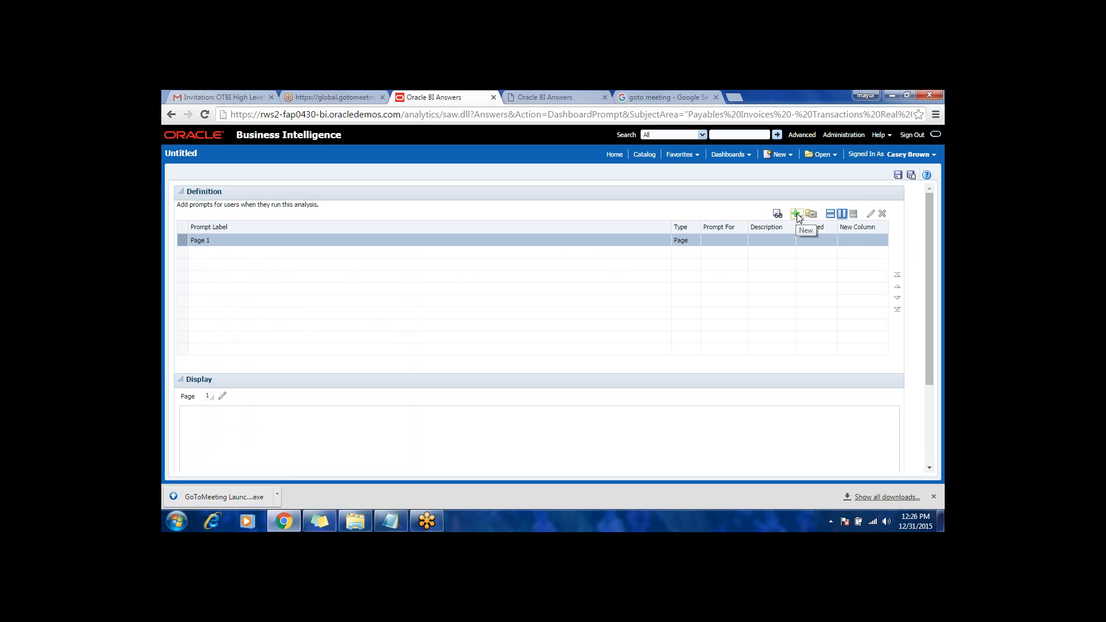
Step: Add a column prompt for the Year column from the Time folder
left_click(796, 214)
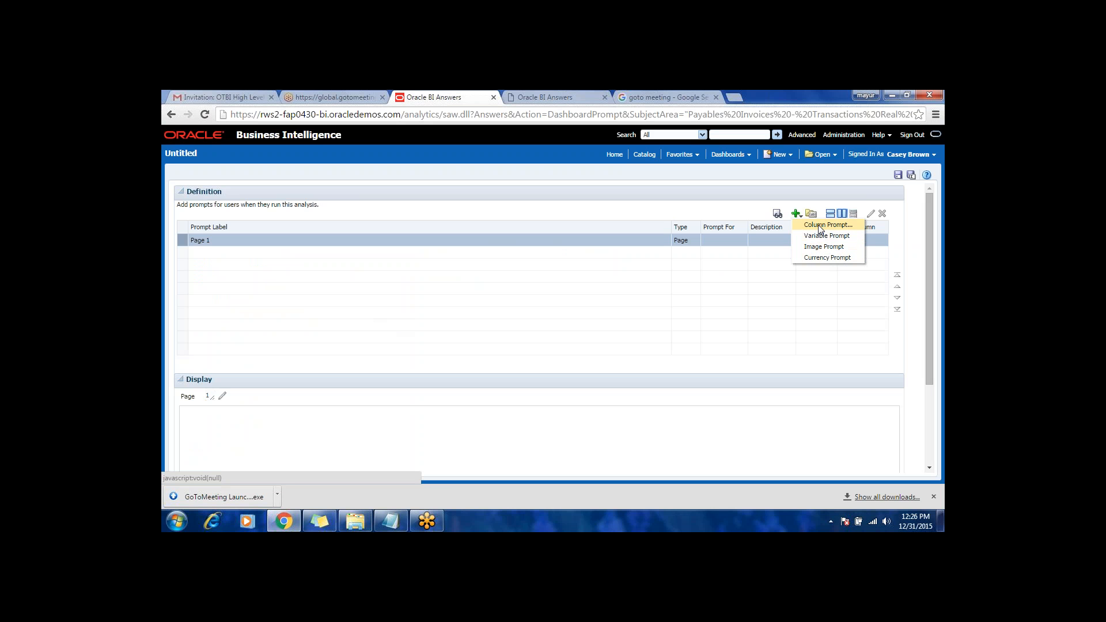
left_click(820, 226)
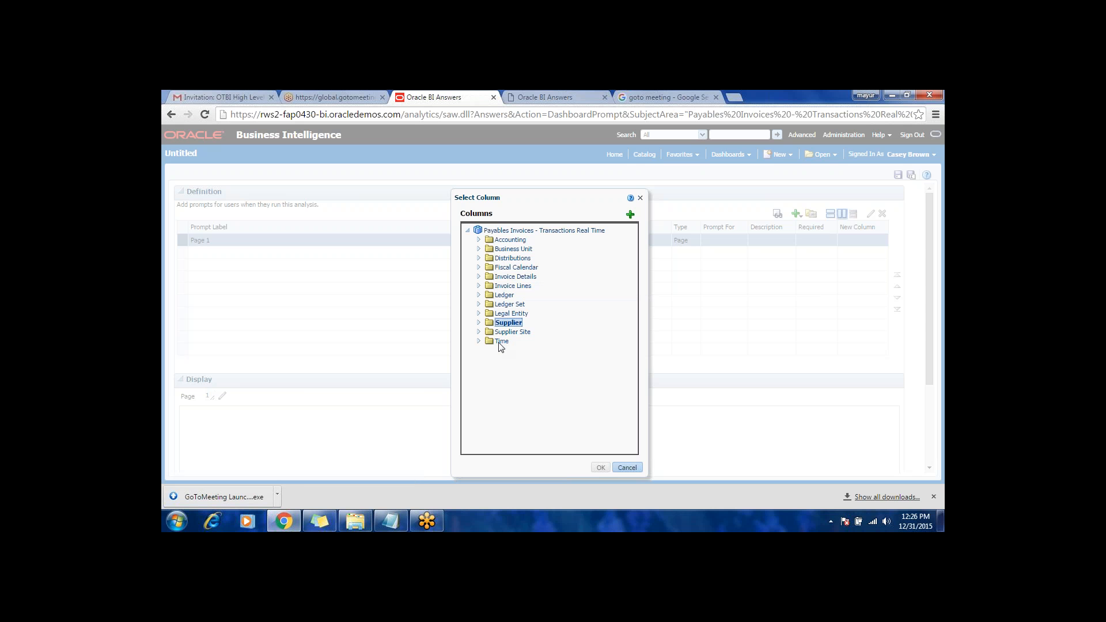
left_click(500, 344)
left_click(478, 341)
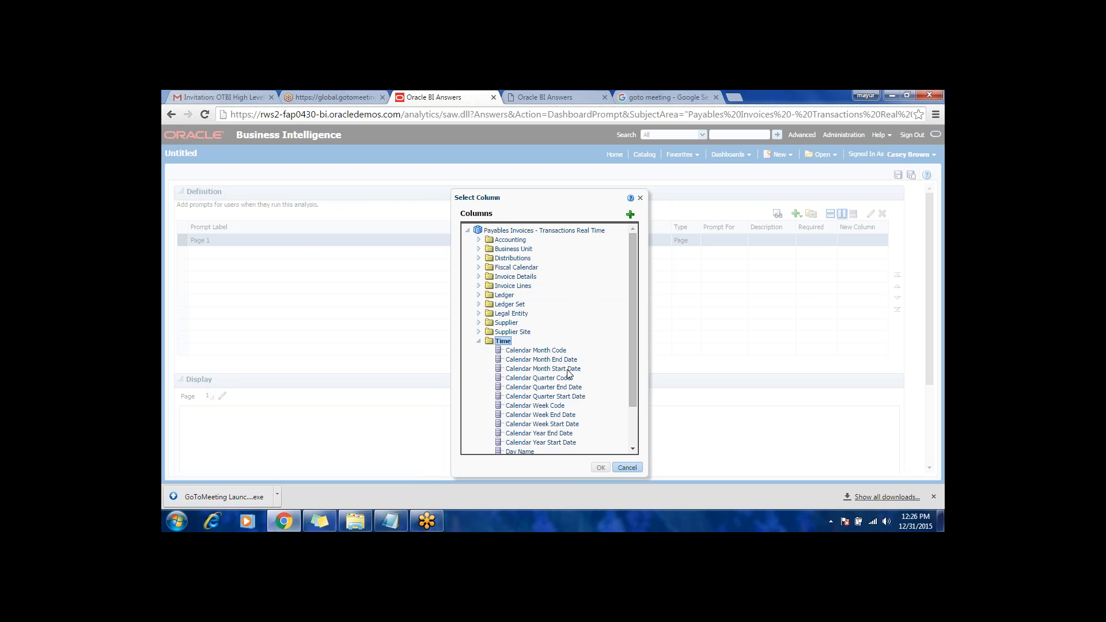
scroll(561, 405, "down", 2)
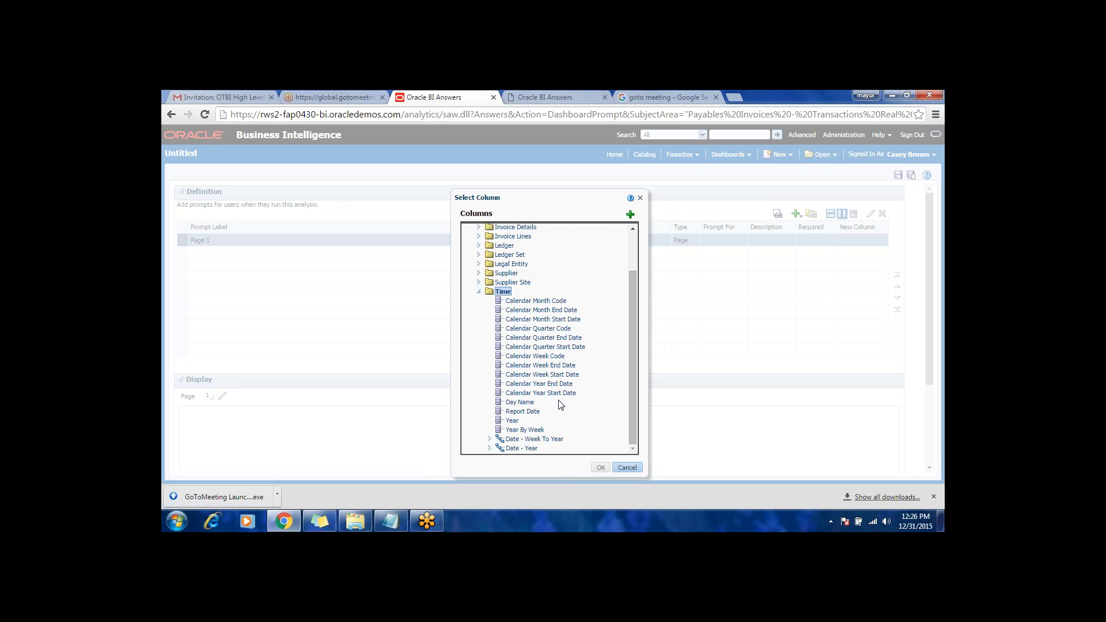
left_click(513, 421)
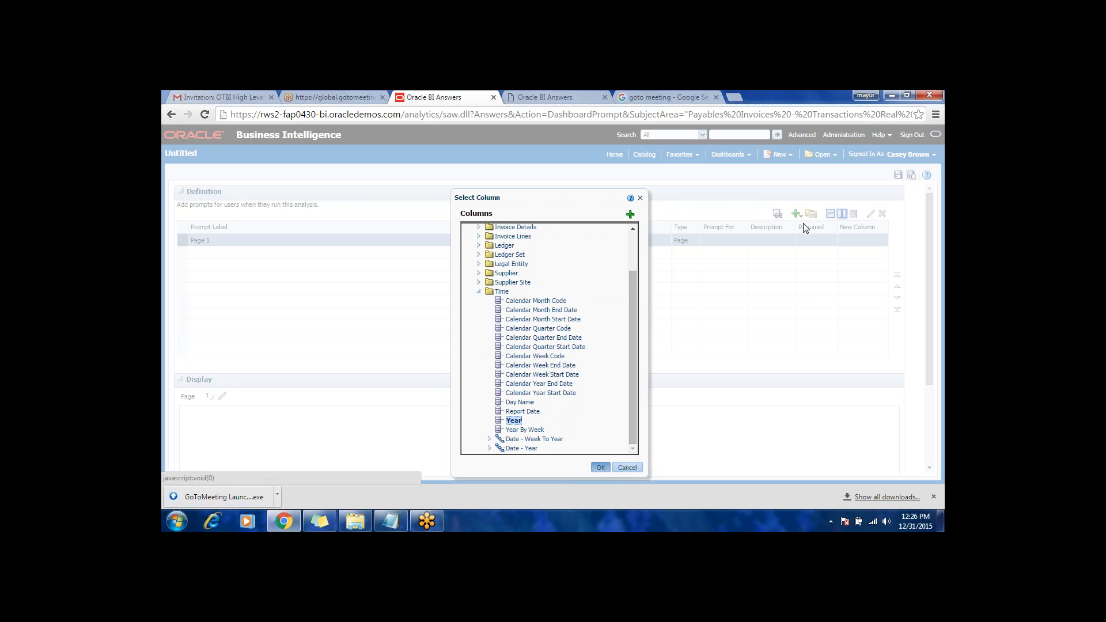
left_click(606, 468)
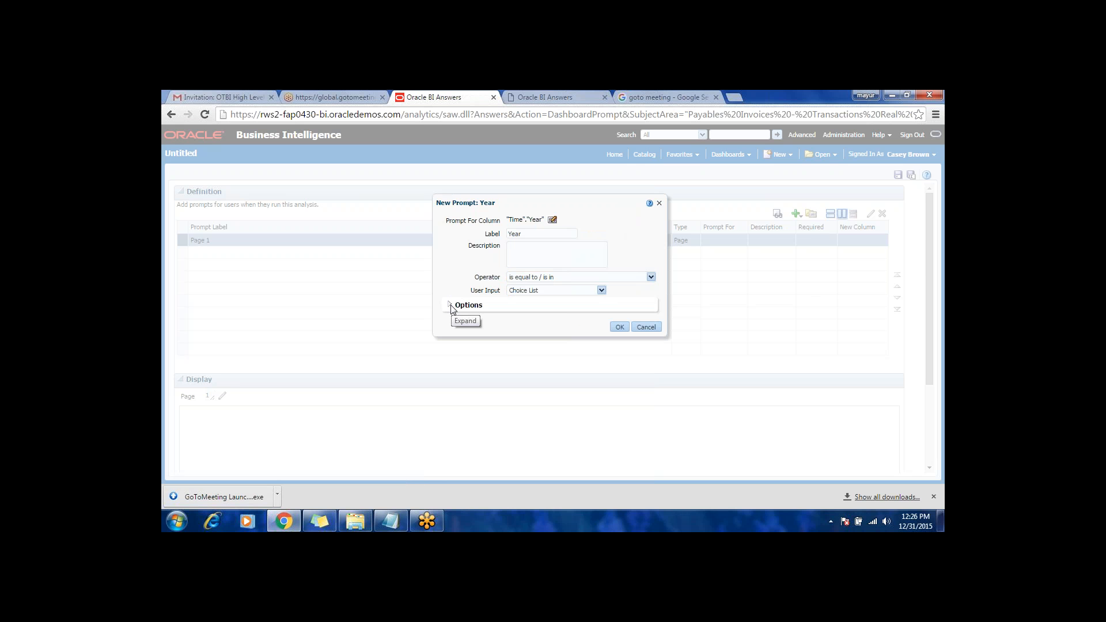
Step: Keep Choice List as the Year prompt's user input and expand the prompt's additional options
left_click(537, 292)
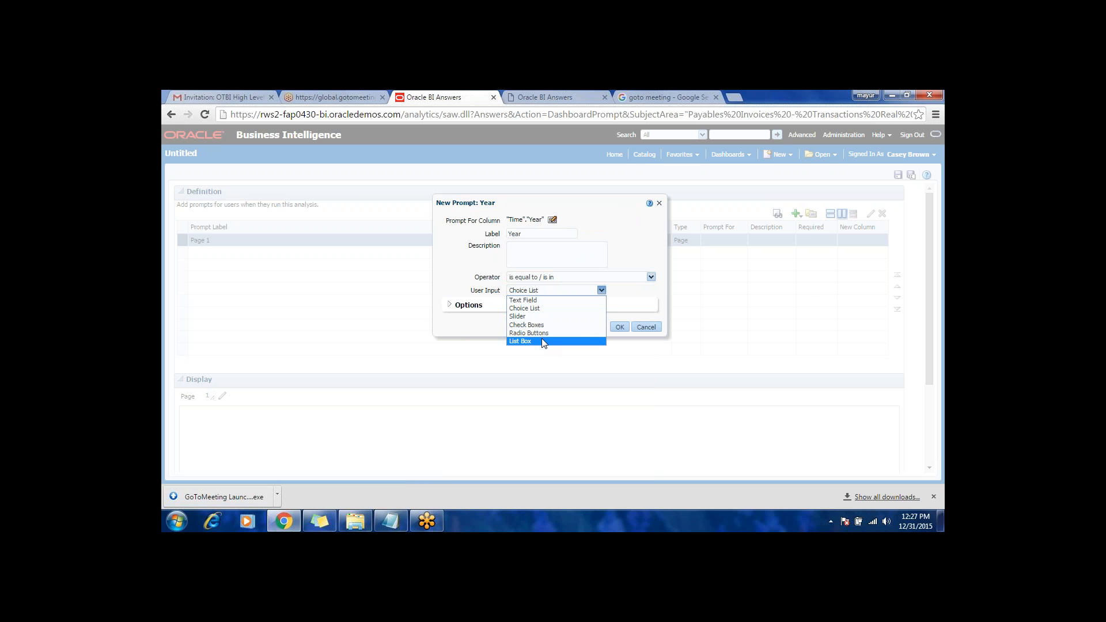
left_click(536, 309)
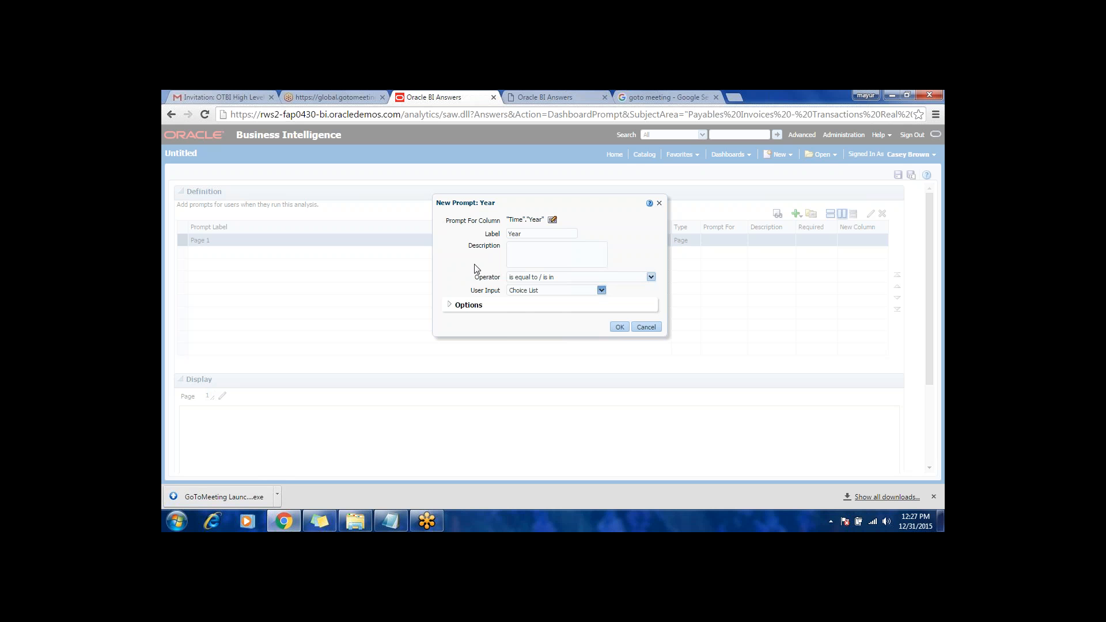
left_click(450, 306)
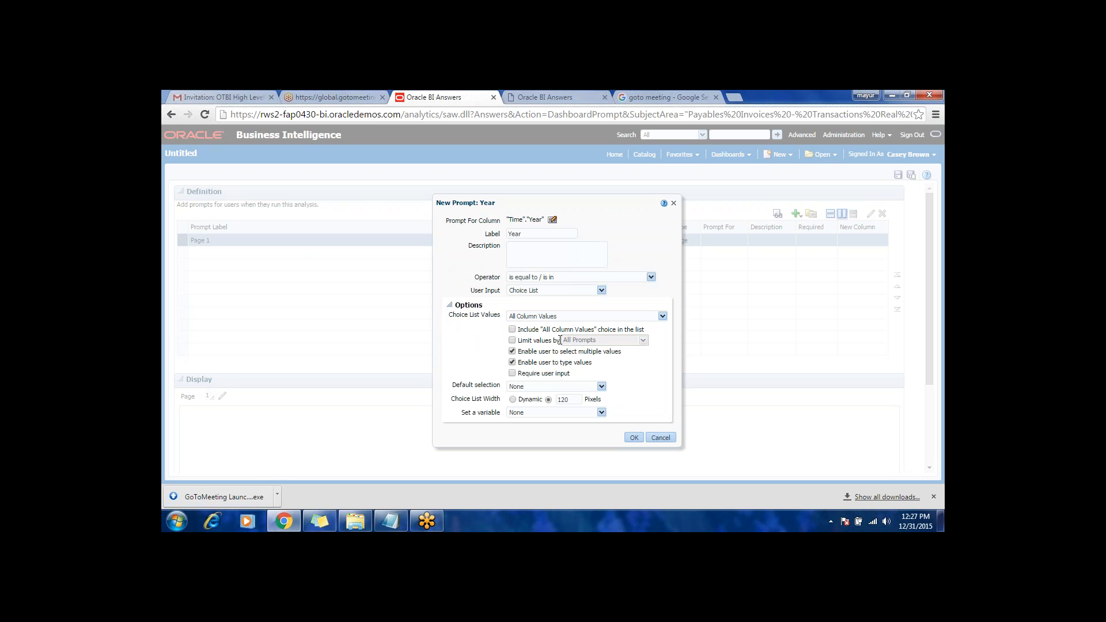
Step: Try limiting the Year prompt's choice list values by All Prompts
left_click(515, 341)
left_click(576, 343)
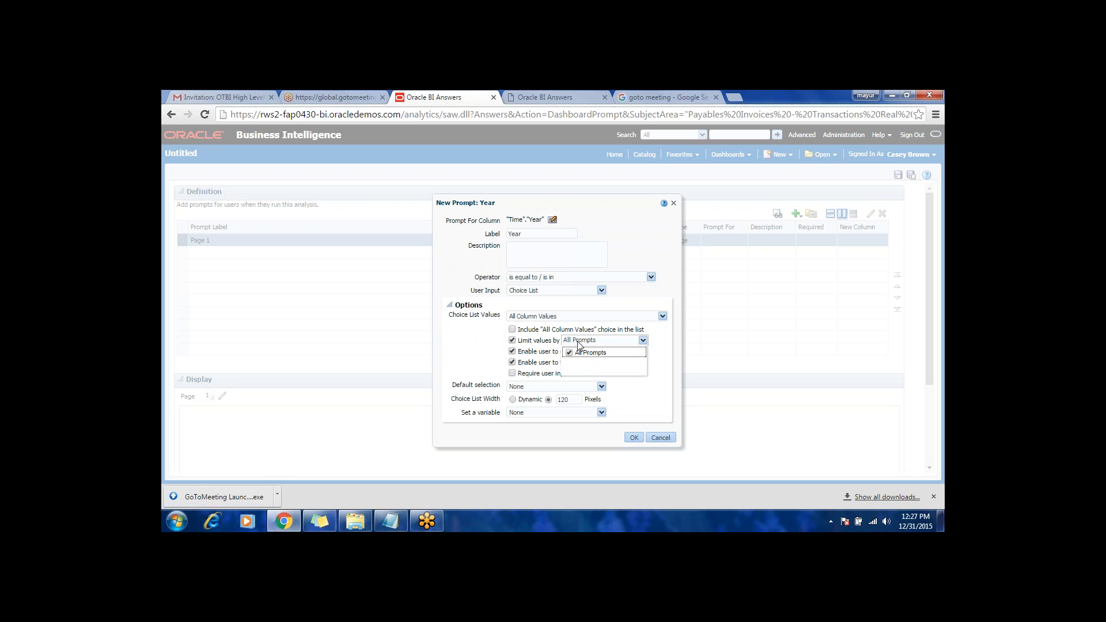
left_click(487, 345)
left_click(511, 341)
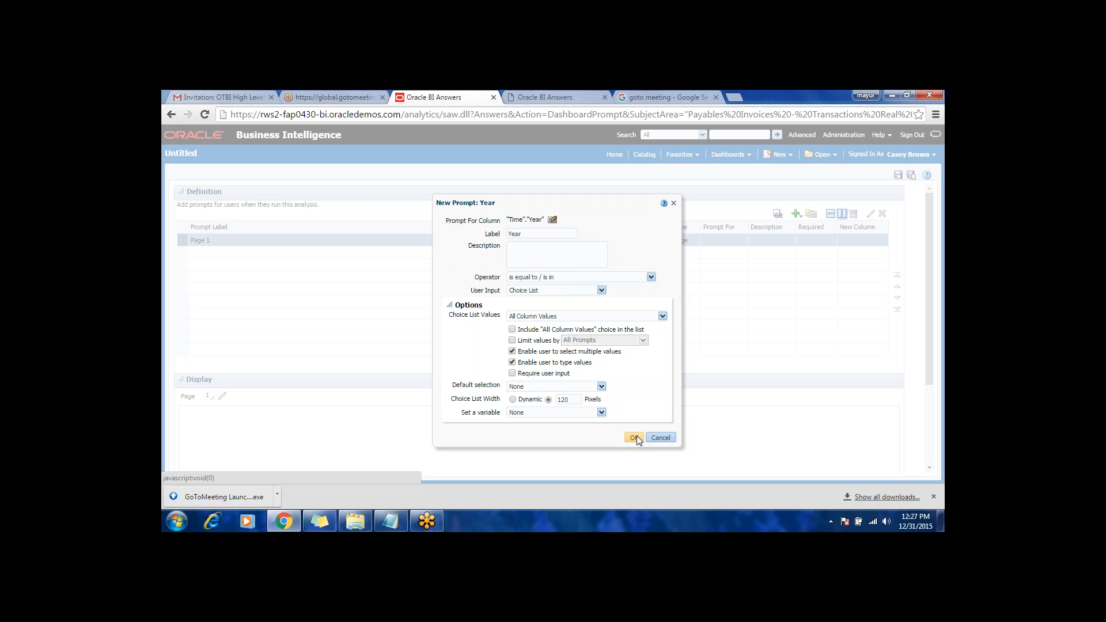
Step: Set the Year prompt's default selection to the specific value 2015 and confirm the prompt
left_click(601, 386)
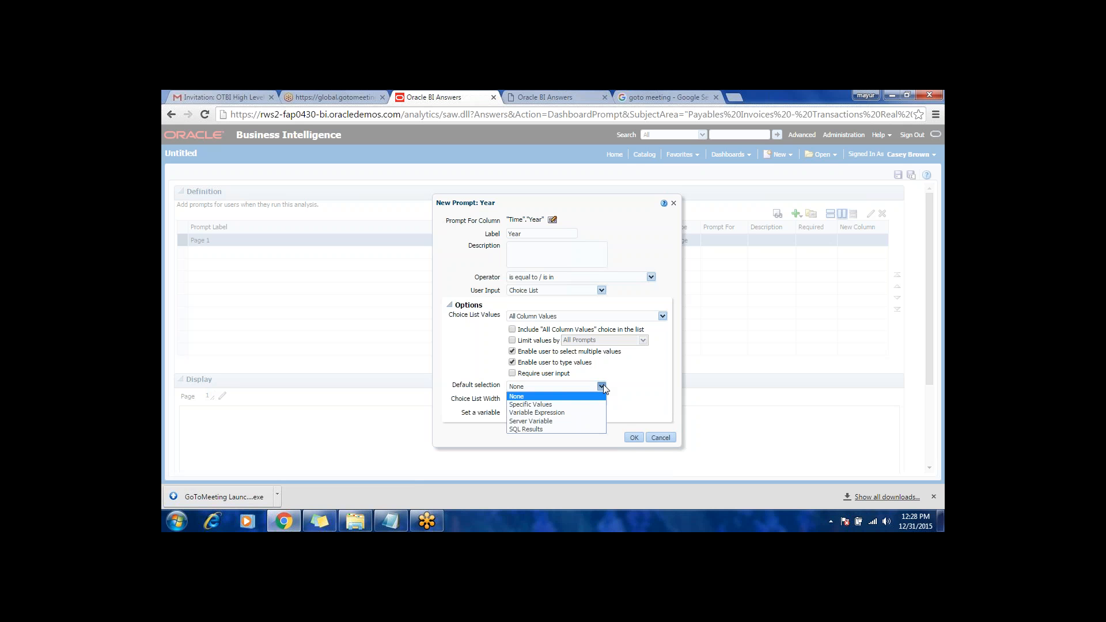
left_click(530, 405)
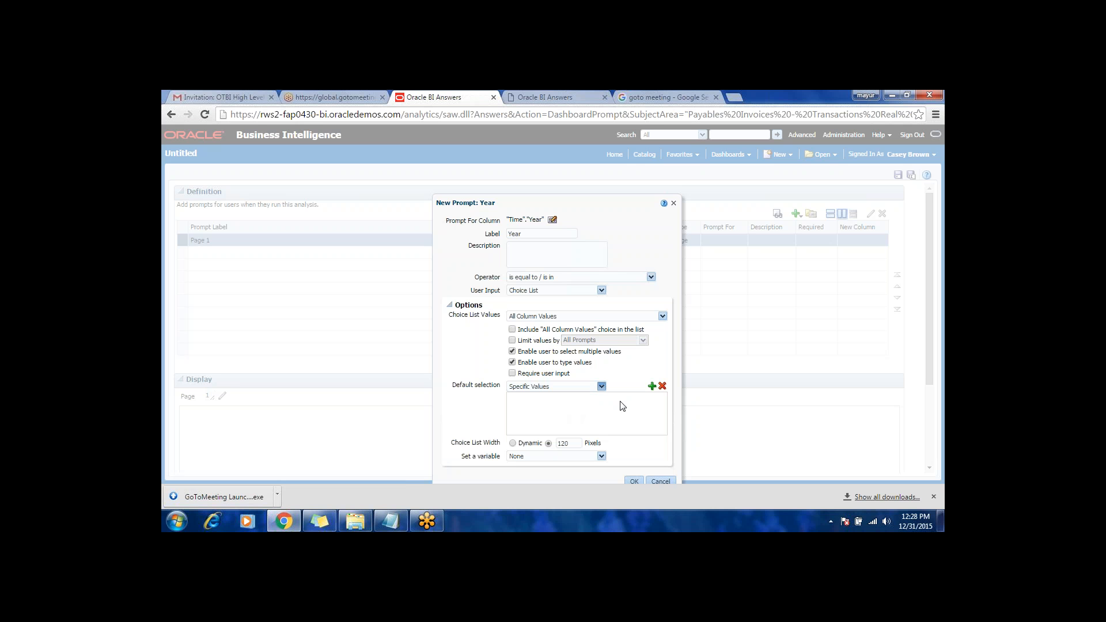
left_click(651, 387)
left_click(581, 341)
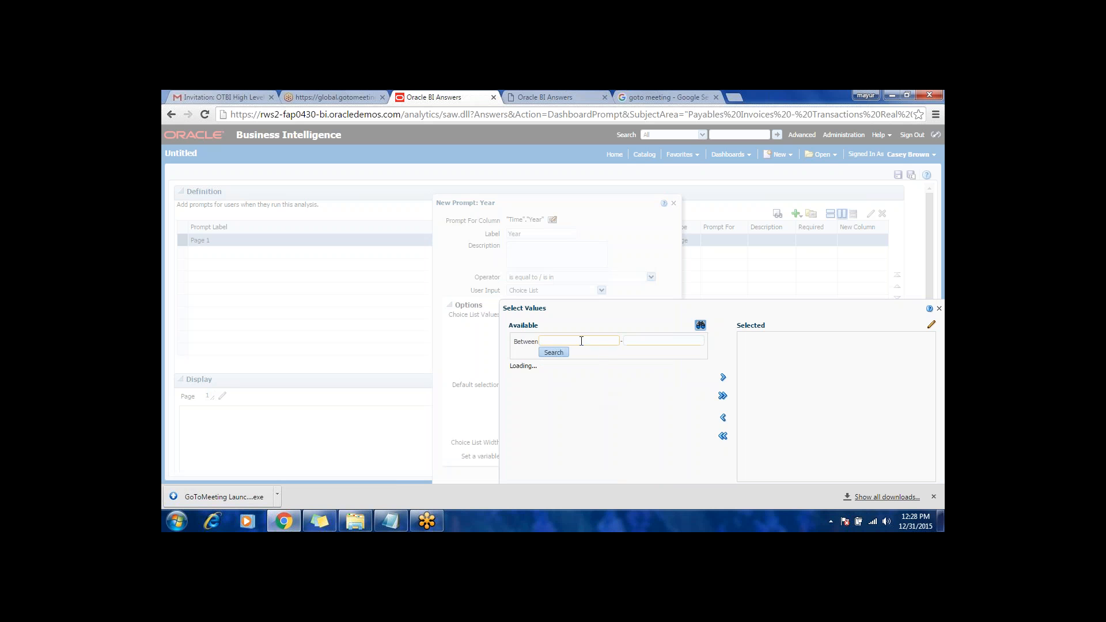
type("2015")
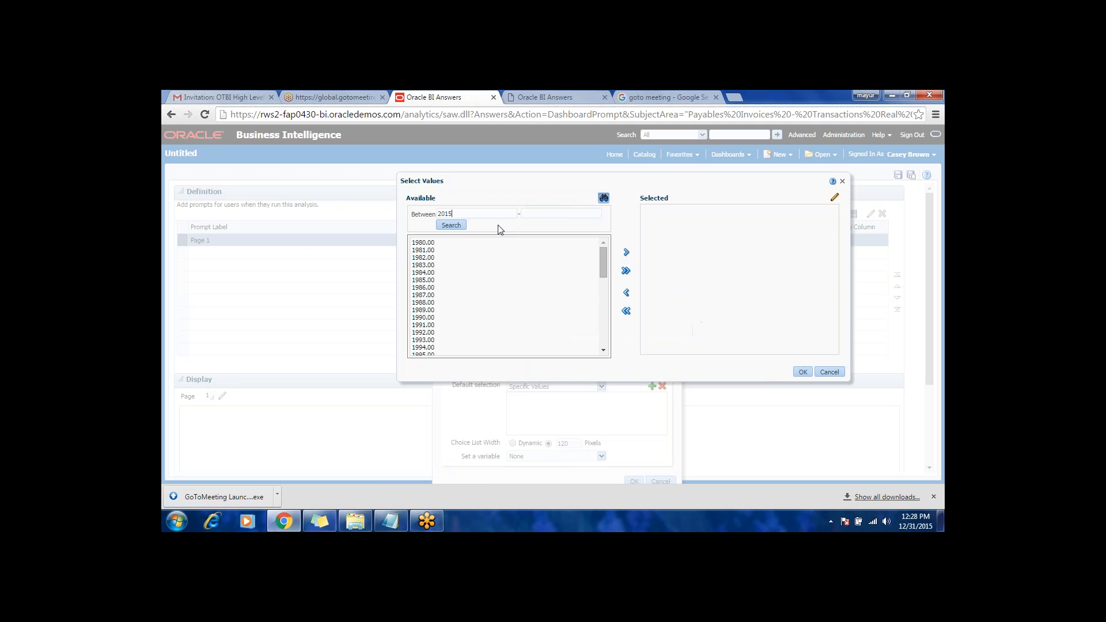
left_click(454, 226)
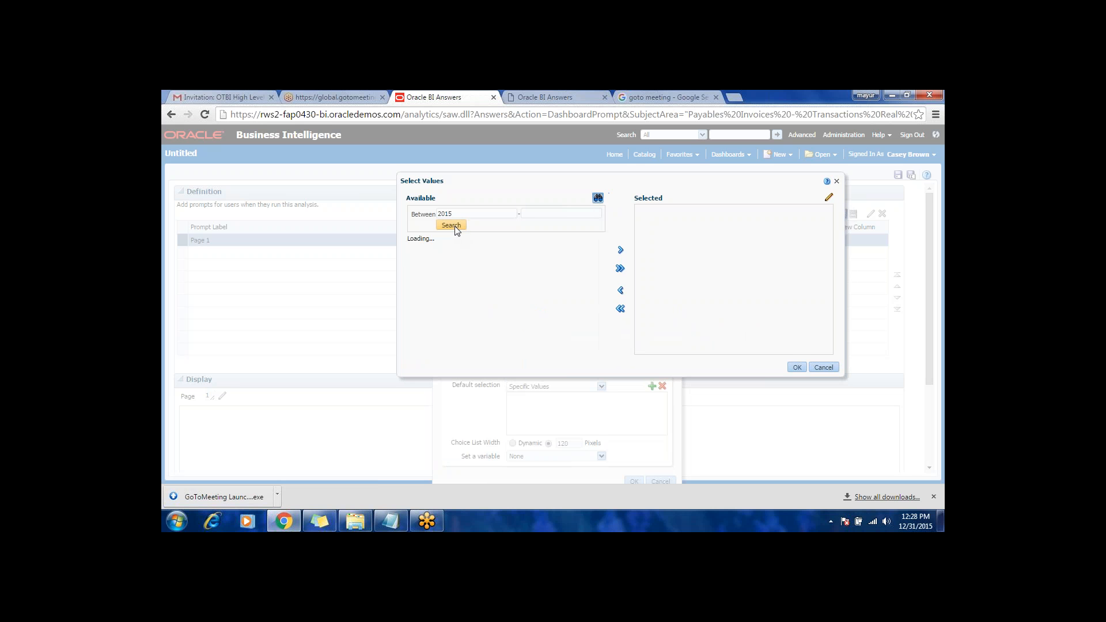
left_click(424, 244)
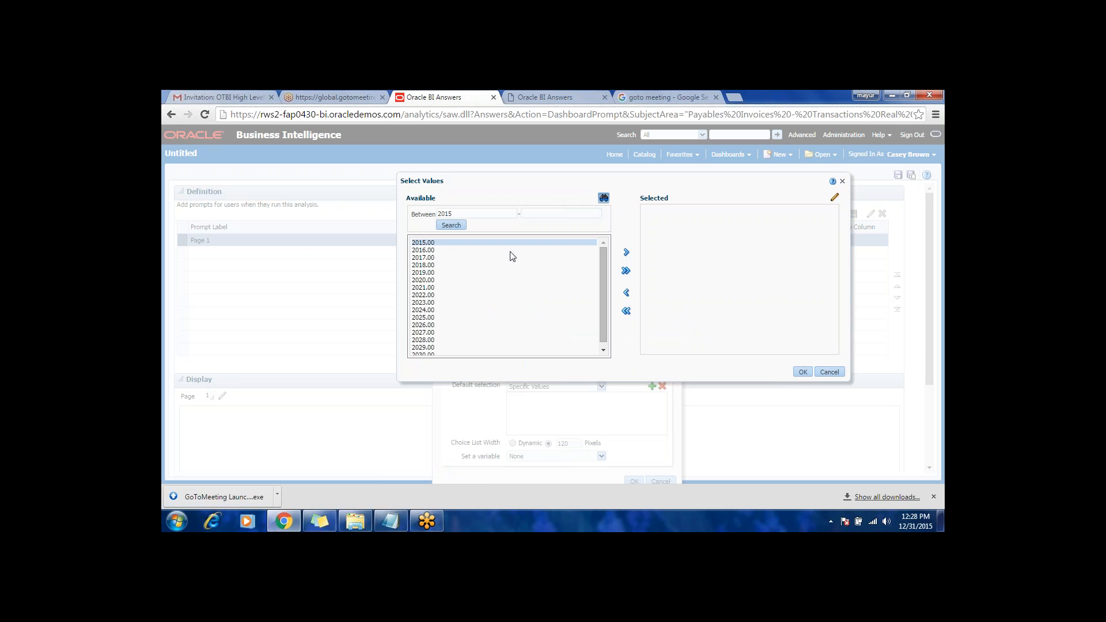
left_click(626, 253)
left_click(802, 372)
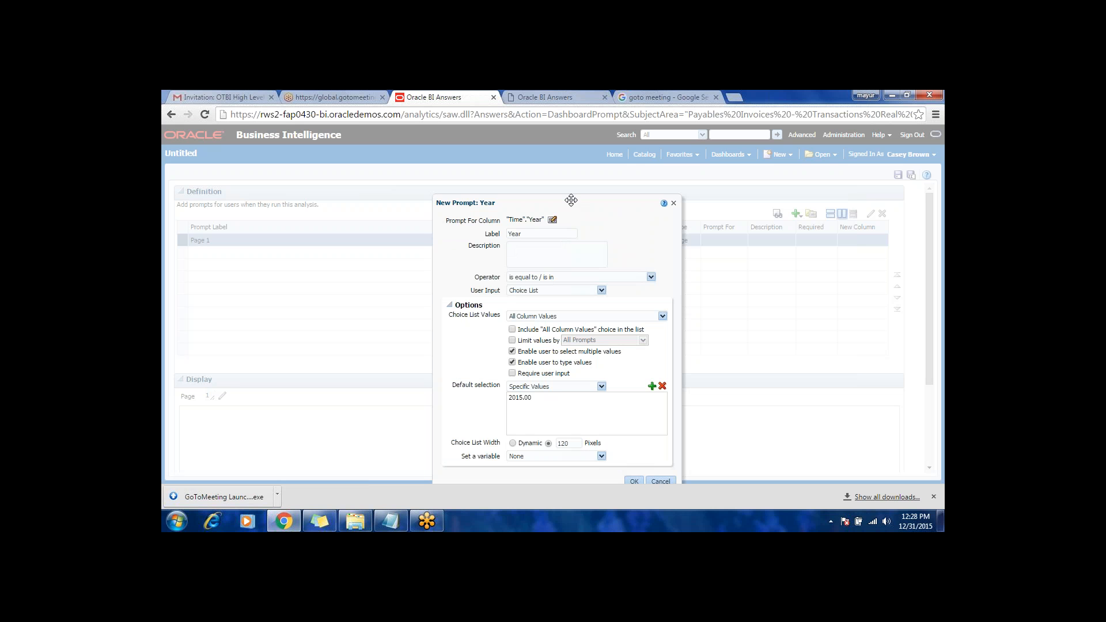
left_click_drag(570, 199, 566, 171)
left_click(629, 453)
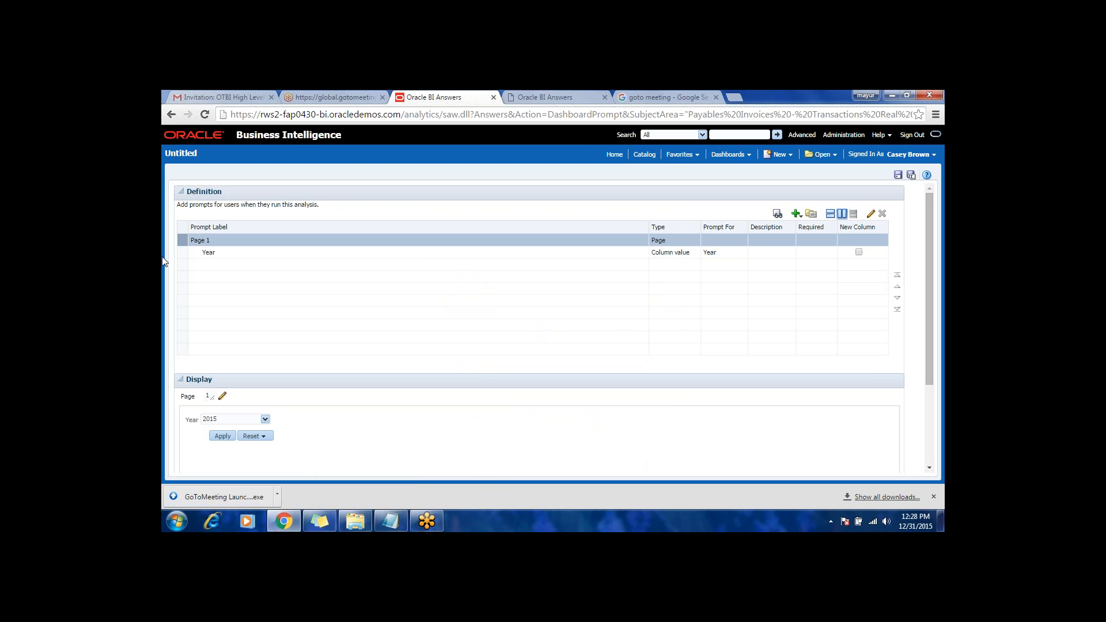
Step: Add a column prompt for the Supplier column from the Supplier folder
left_click(227, 253)
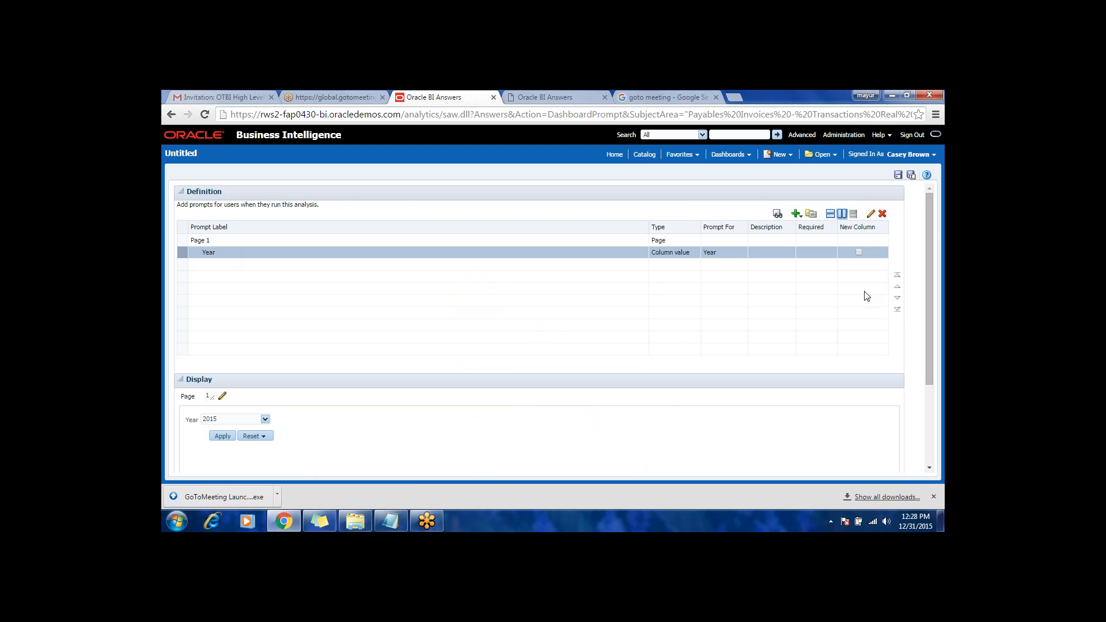
left_click(796, 214)
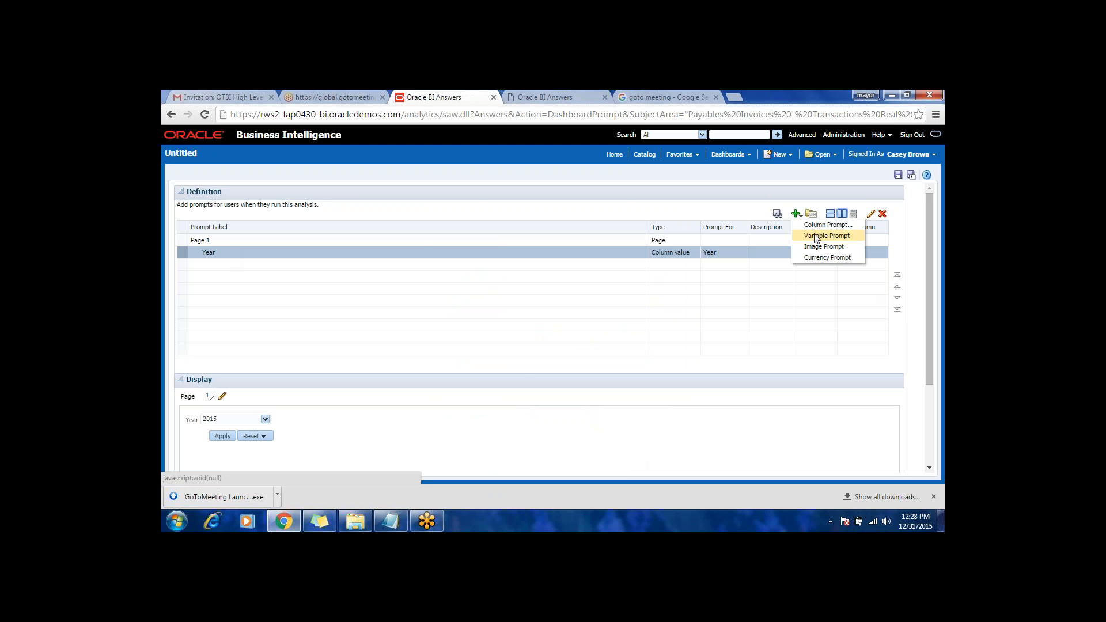
left_click(815, 226)
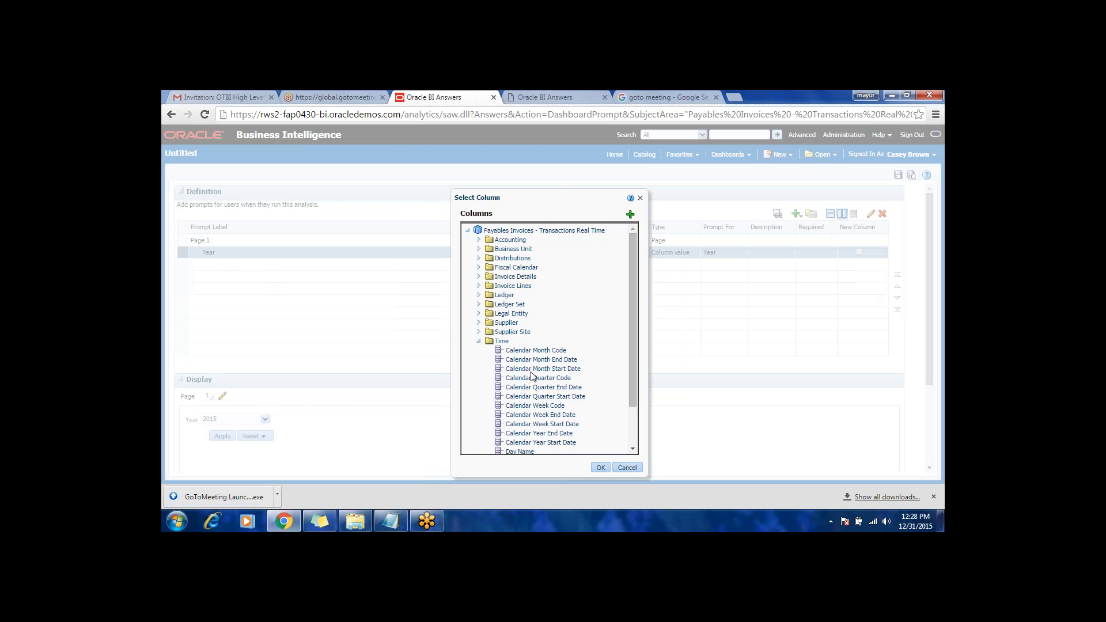
left_click(478, 323)
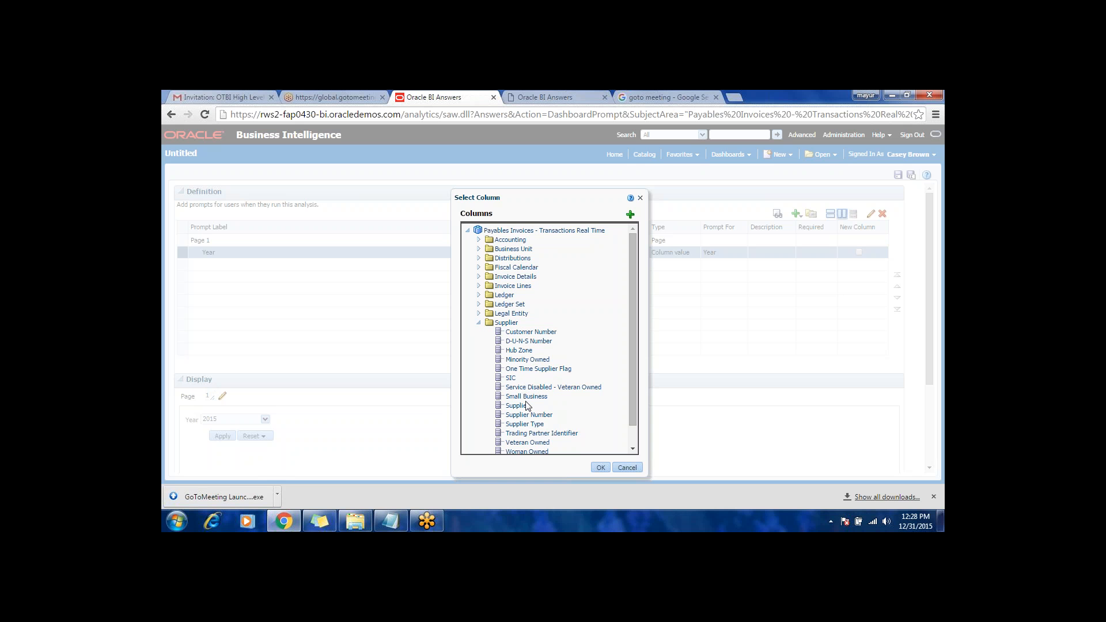
left_click(521, 405)
left_click(600, 468)
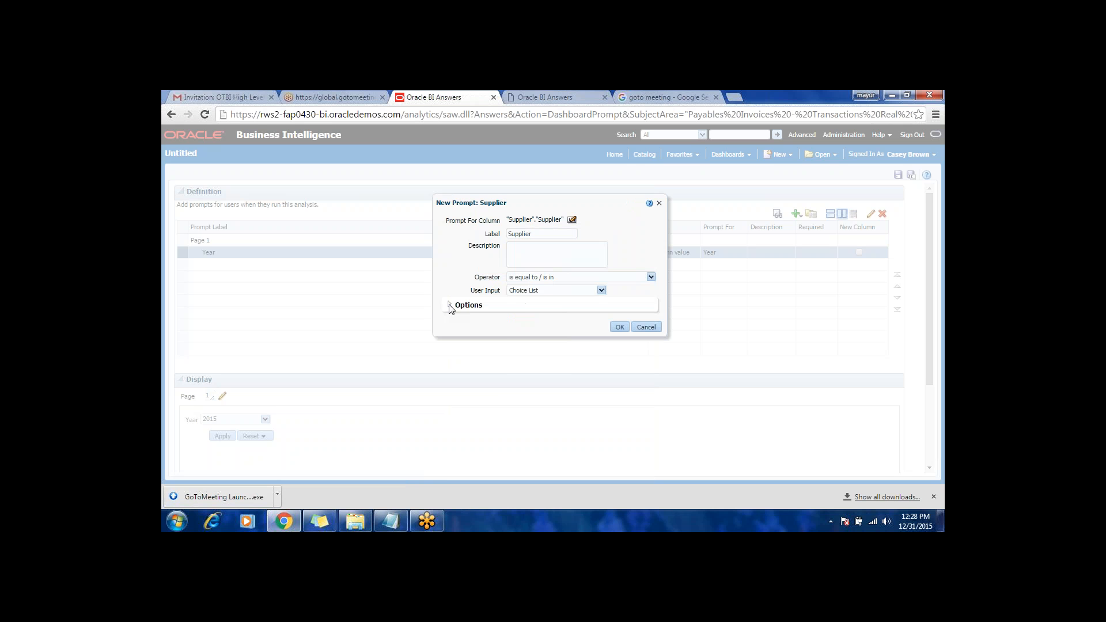
Step: Try Specific Values and SQL Results as the Supplier prompt's default selection type
left_click(450, 306)
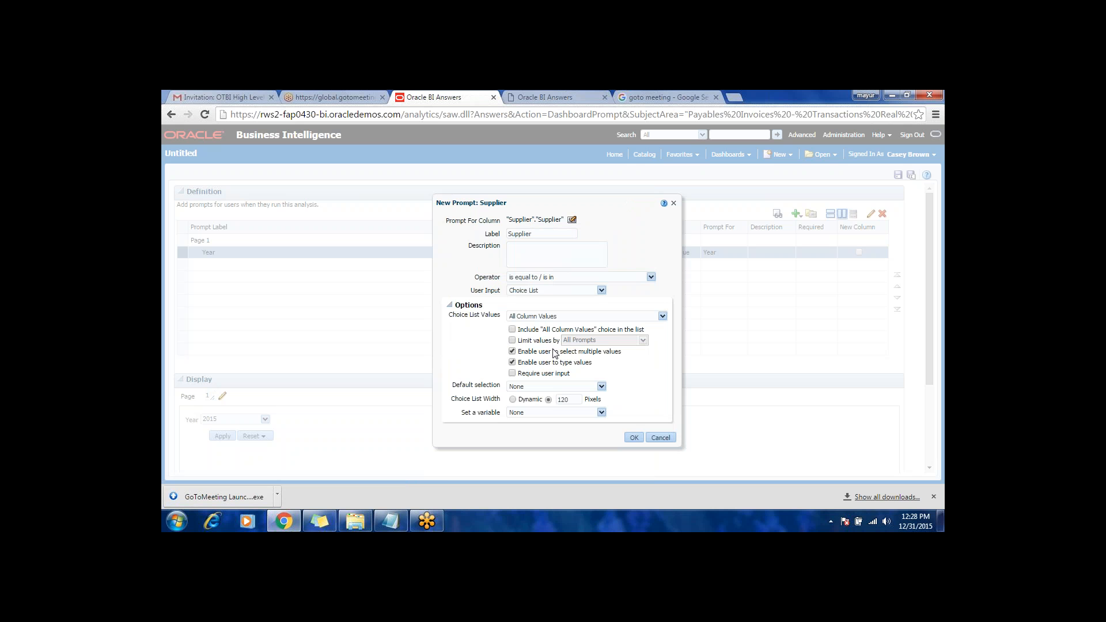
left_click(530, 390)
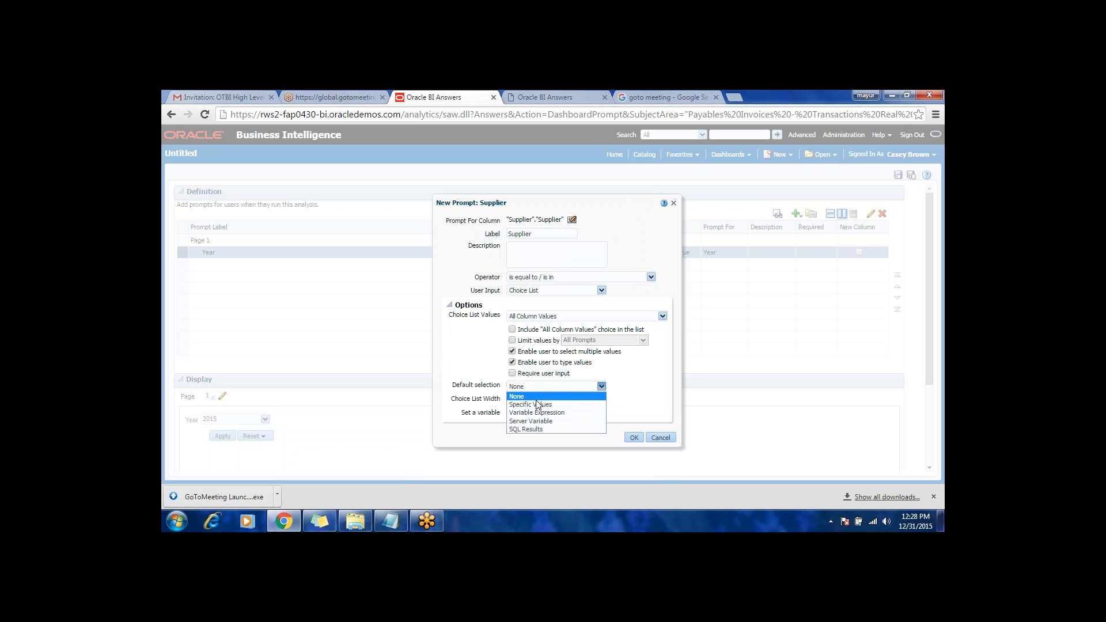
left_click(536, 404)
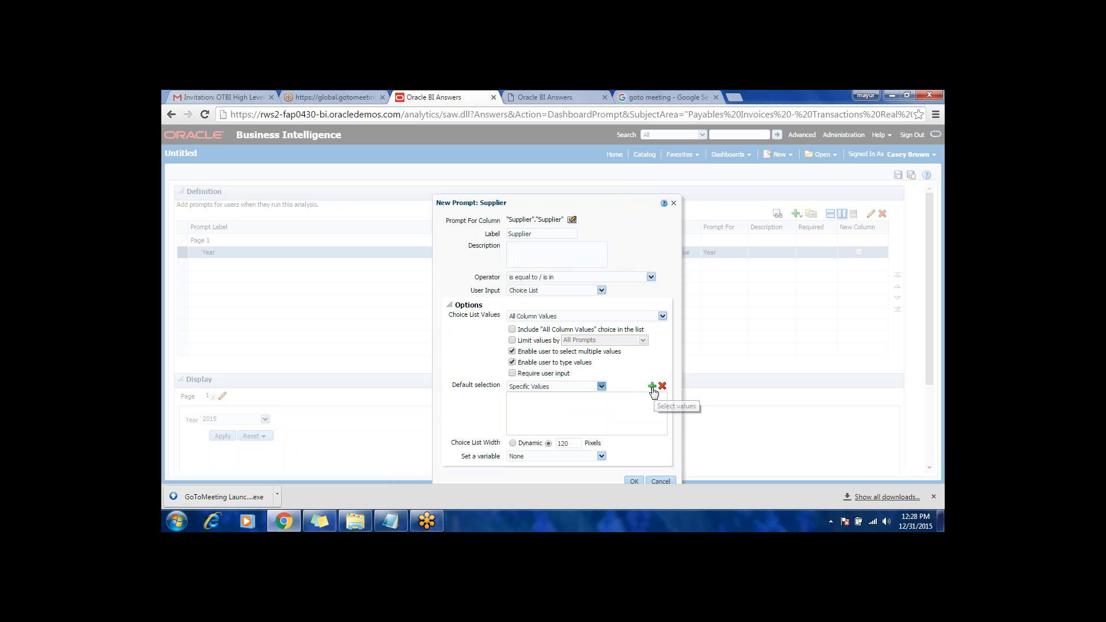
left_click(600, 386)
left_click(545, 430)
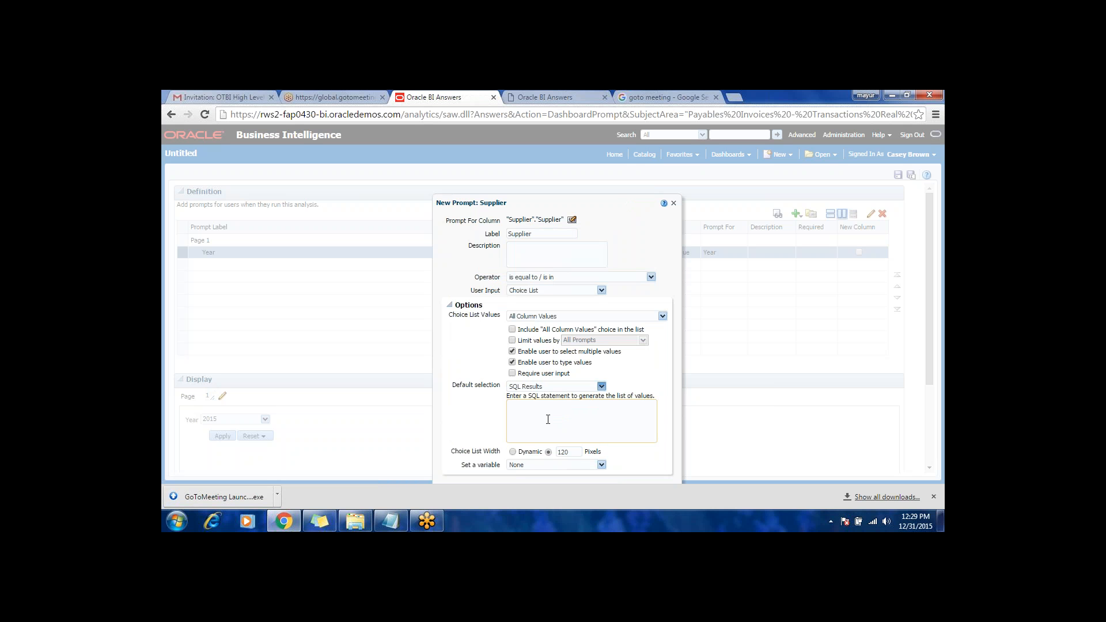
left_click(548, 420)
Step: Browse the specific supplier values available as the default, and reset the Supplier prompt's default selection to None
left_click(601, 385)
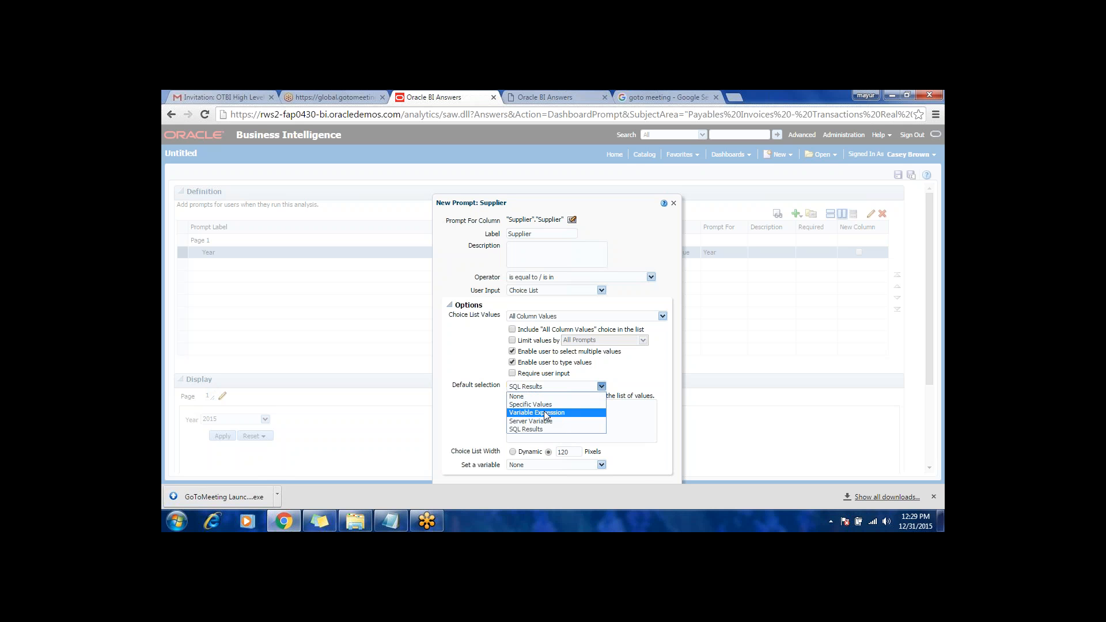
left_click(543, 405)
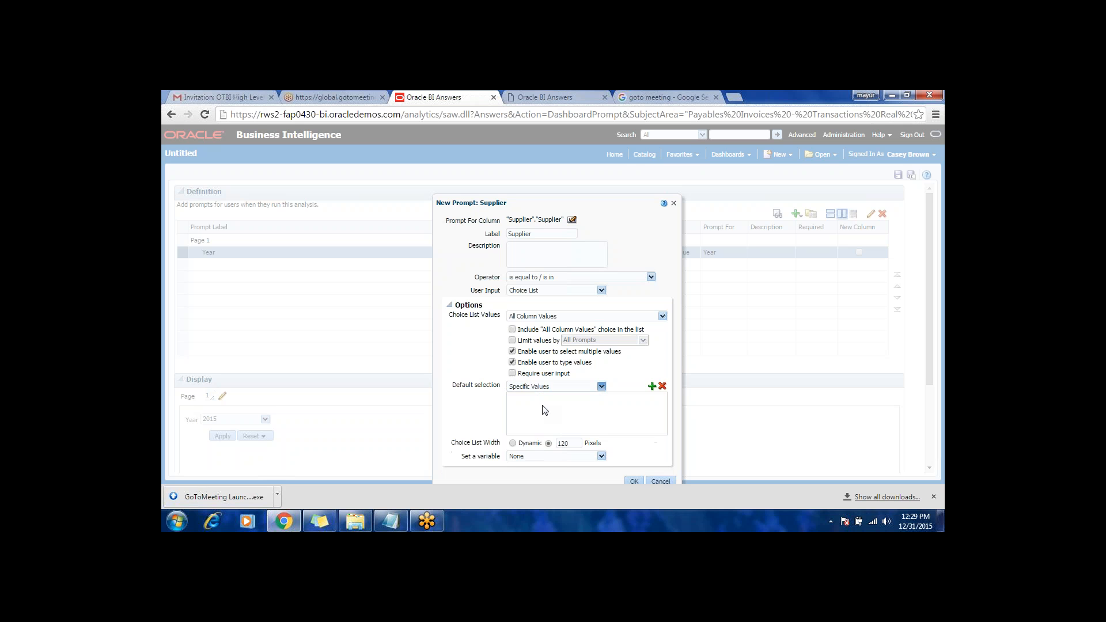
left_click(654, 386)
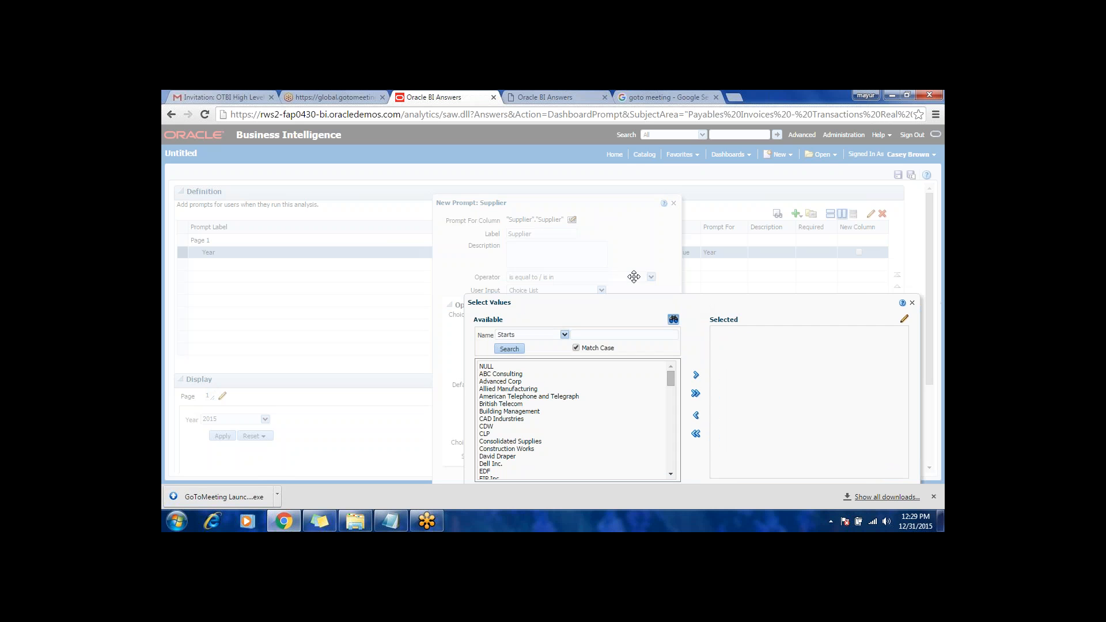
left_click(827, 447)
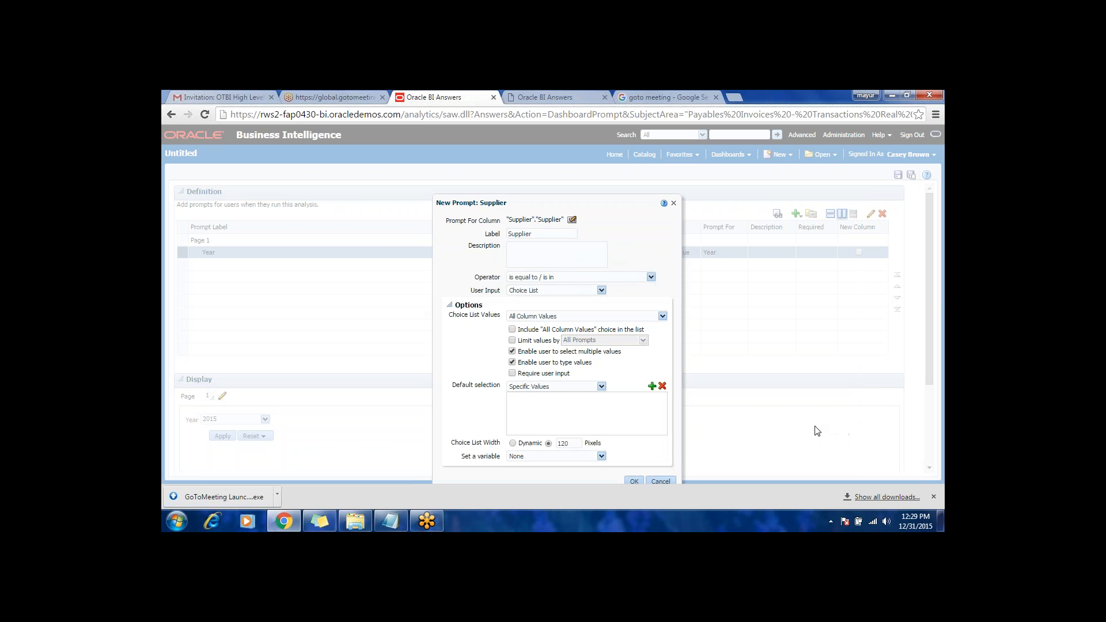
left_click(530, 389)
left_click(530, 402)
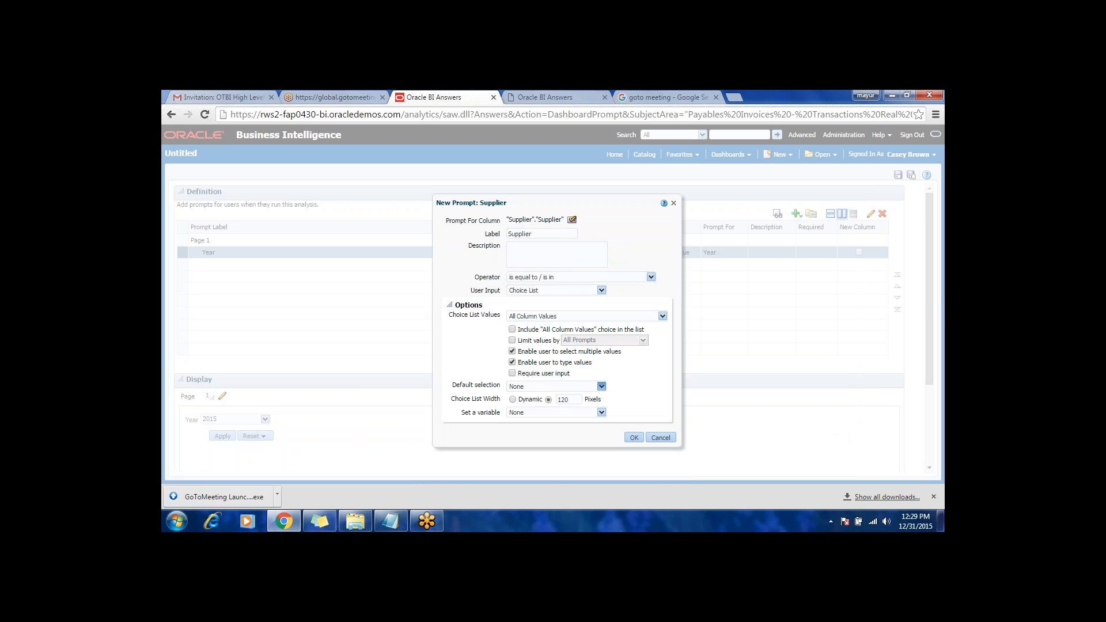
Step: Confirm the Supplier prompt with user input not required and no variable set
left_click(513, 374)
left_click(513, 374)
left_click(523, 412)
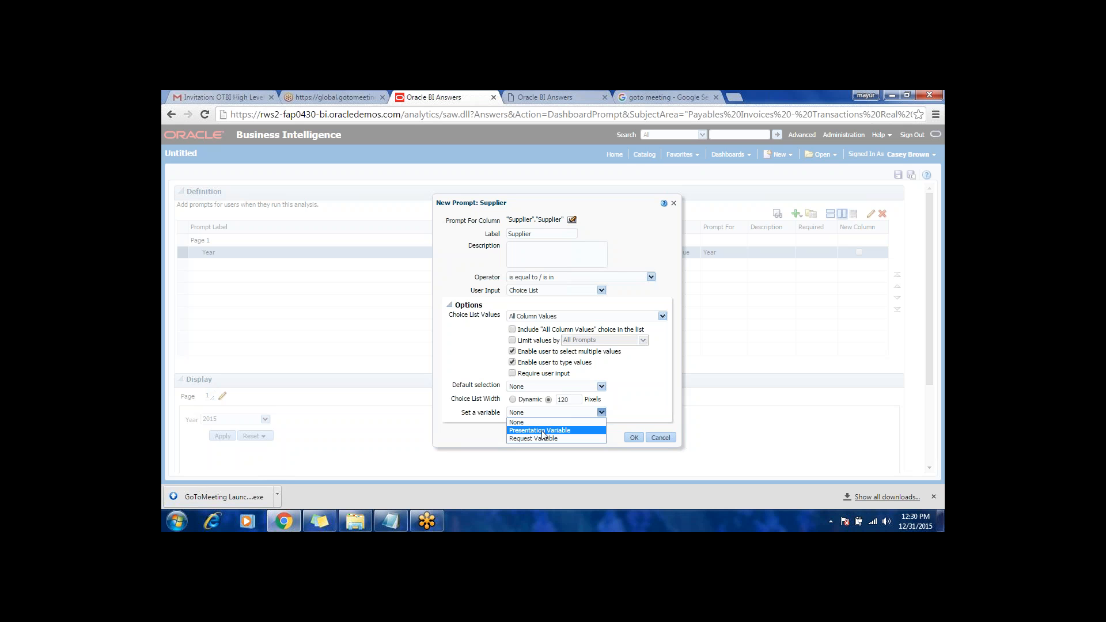
left_click(492, 419)
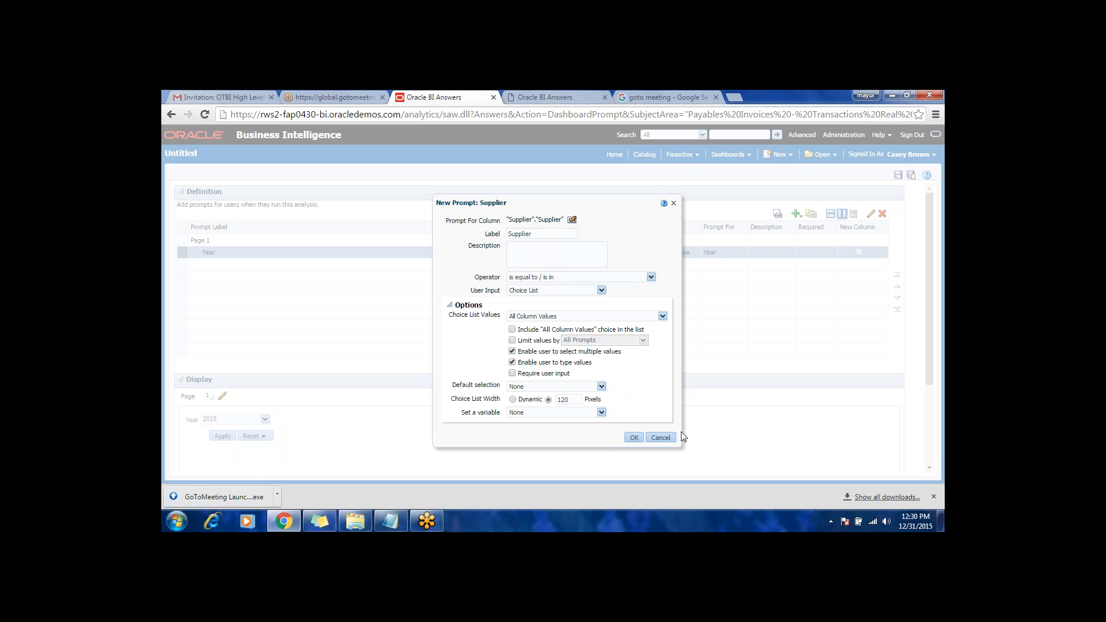
left_click(634, 436)
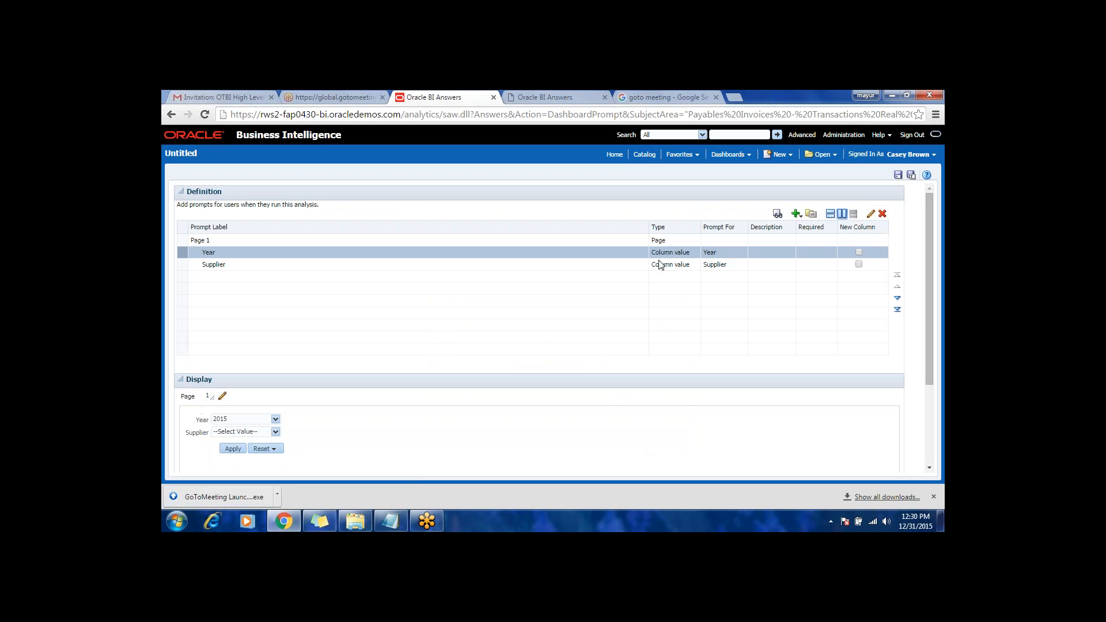
Step: Reopen the Supplier prompt's settings for review and close them without changes
left_click(429, 265)
left_click(871, 215)
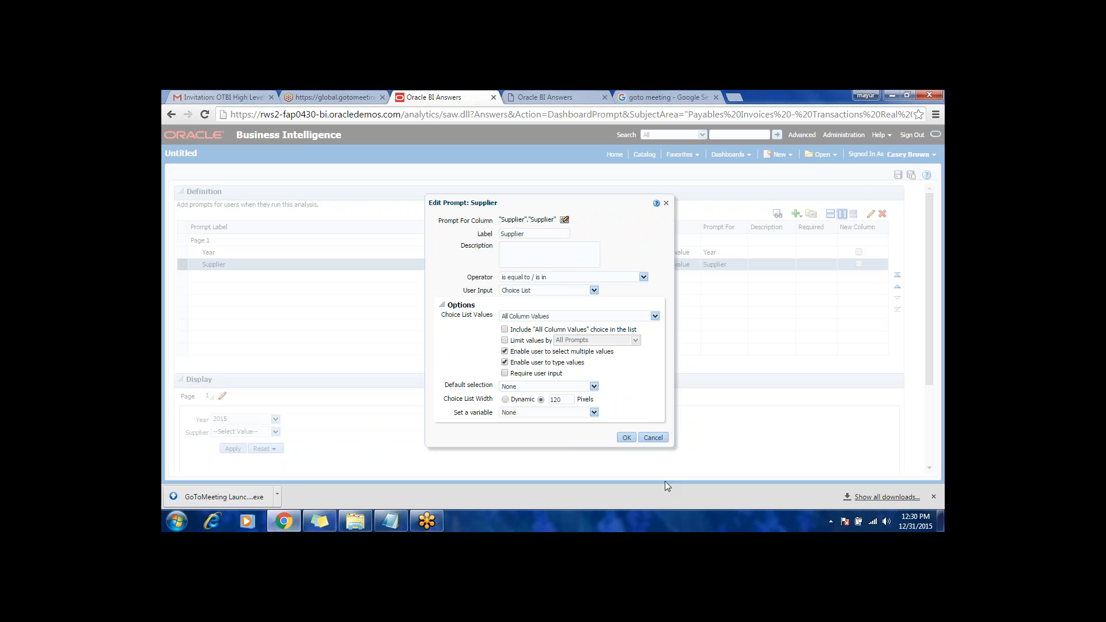
left_click(654, 439)
Step: Add a column prompt on Calendar Quarter Code from the Time folder
left_click(797, 215)
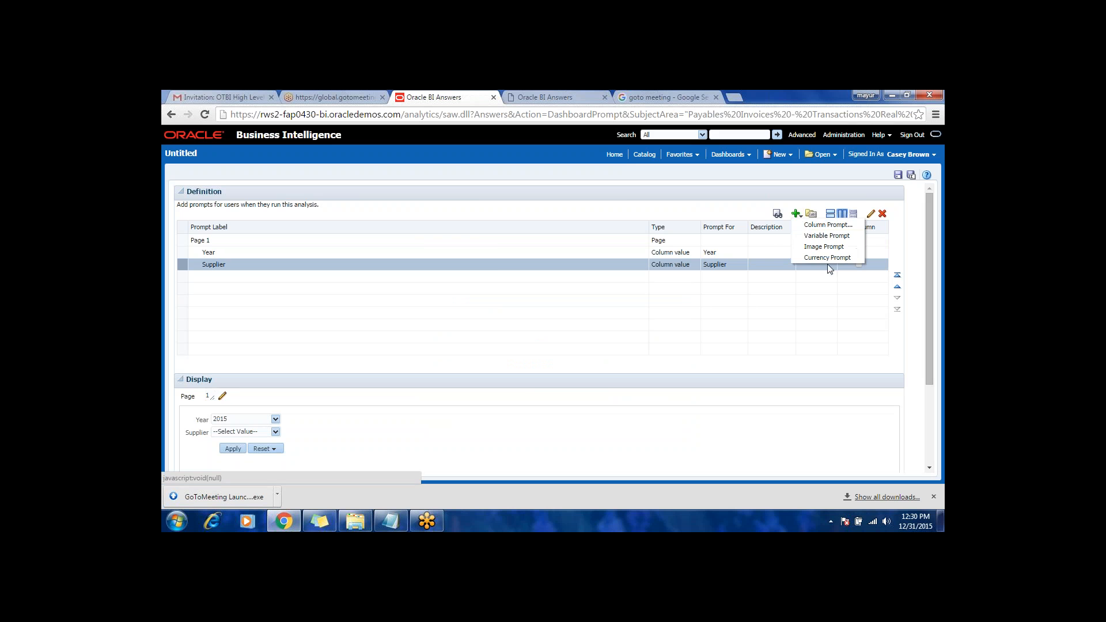
left_click(832, 228)
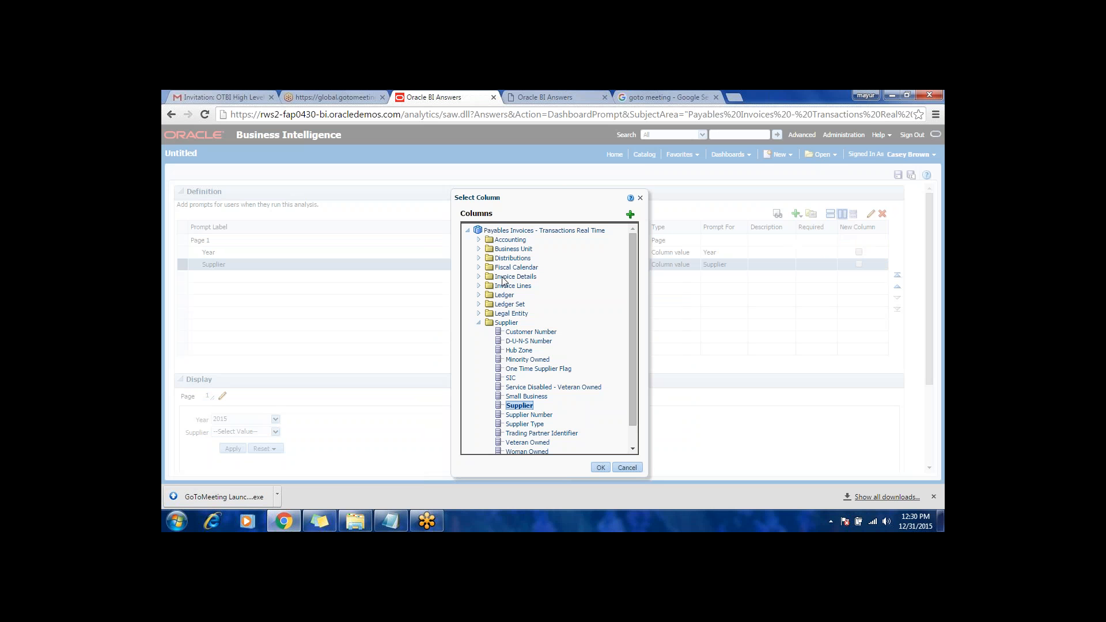
left_click(479, 323)
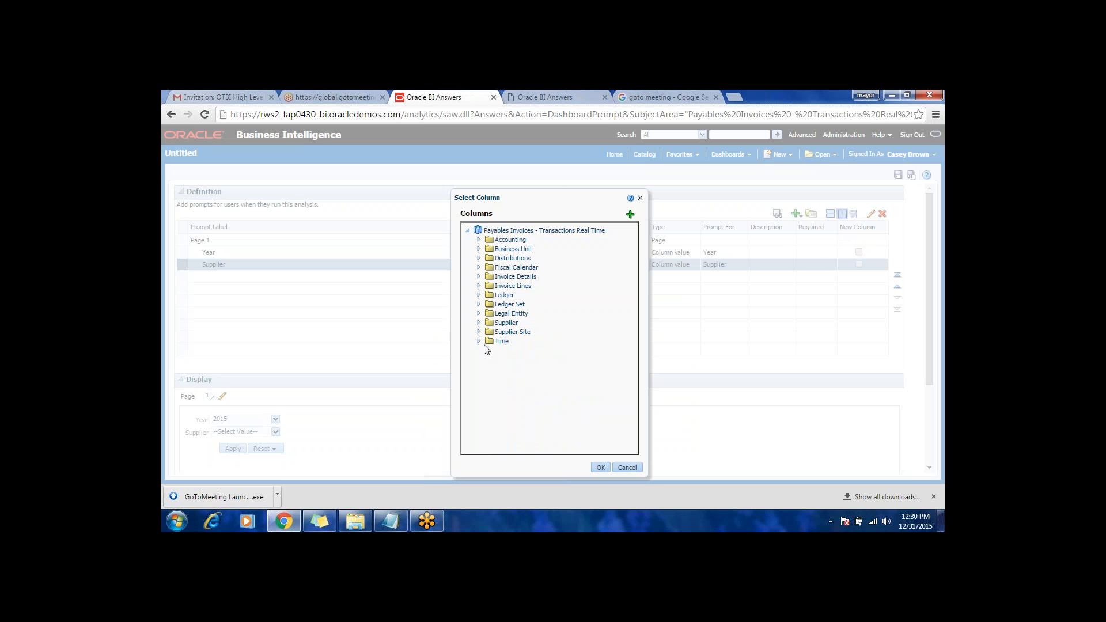
left_click(478, 342)
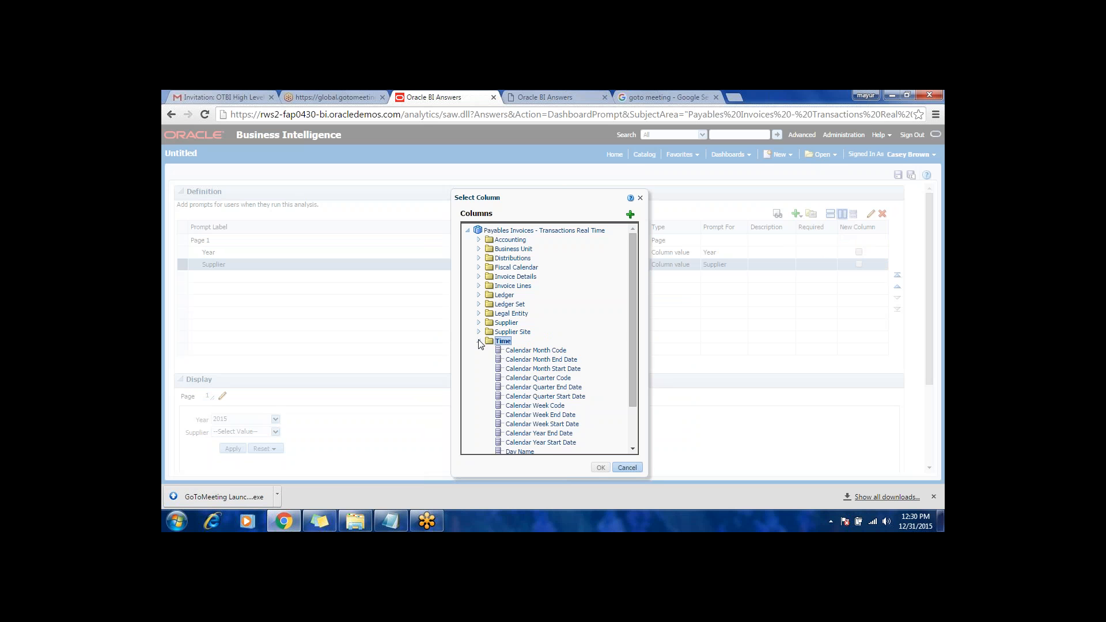
left_click(538, 379)
left_click(600, 467)
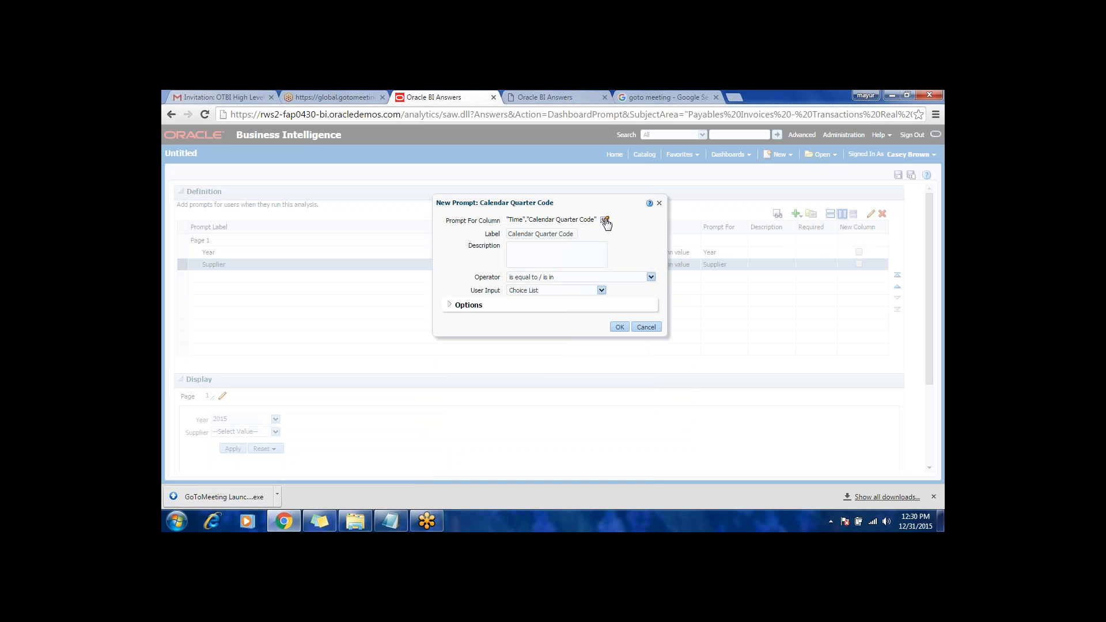
Step: Limit the Calendar Quarter Code prompt's values by Year and confirm the new prompt
left_click(450, 305)
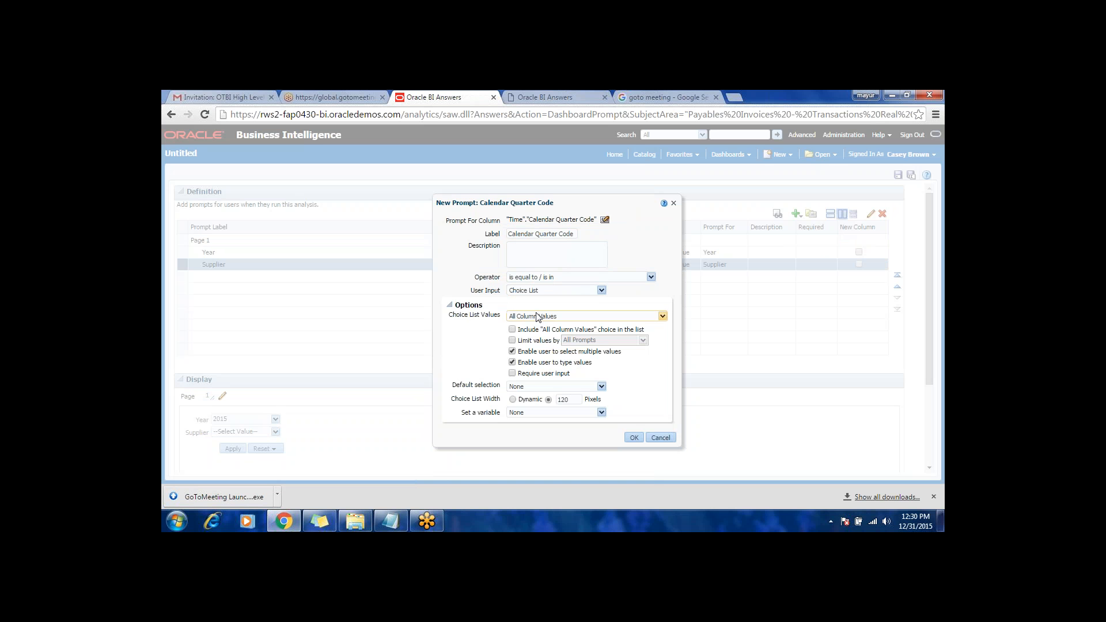
left_click(512, 340)
left_click(599, 341)
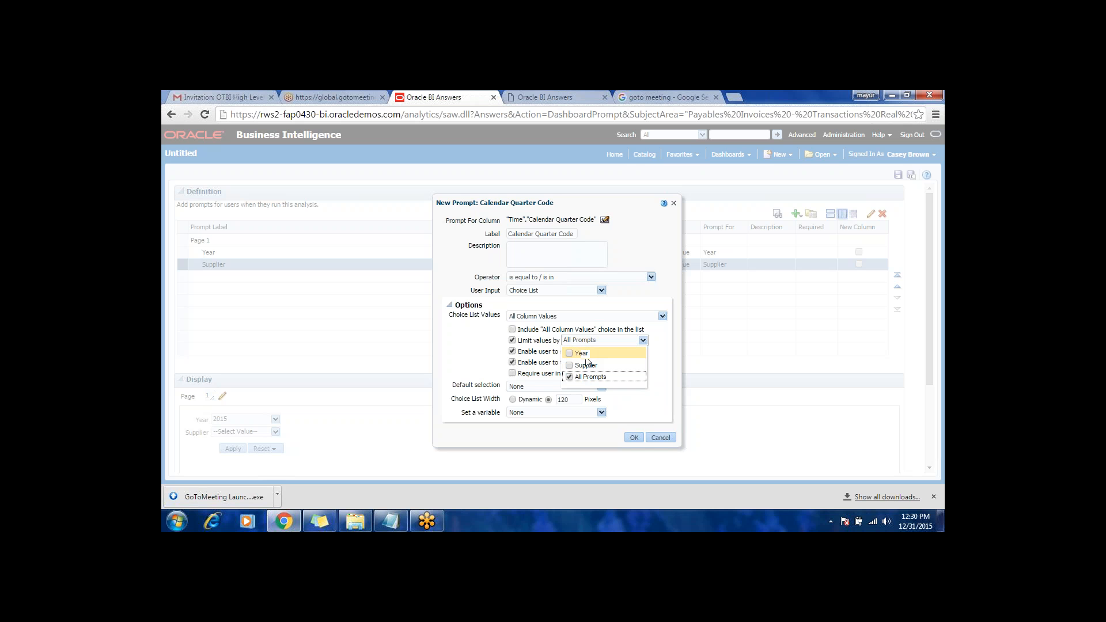
left_click(582, 353)
left_click(633, 437)
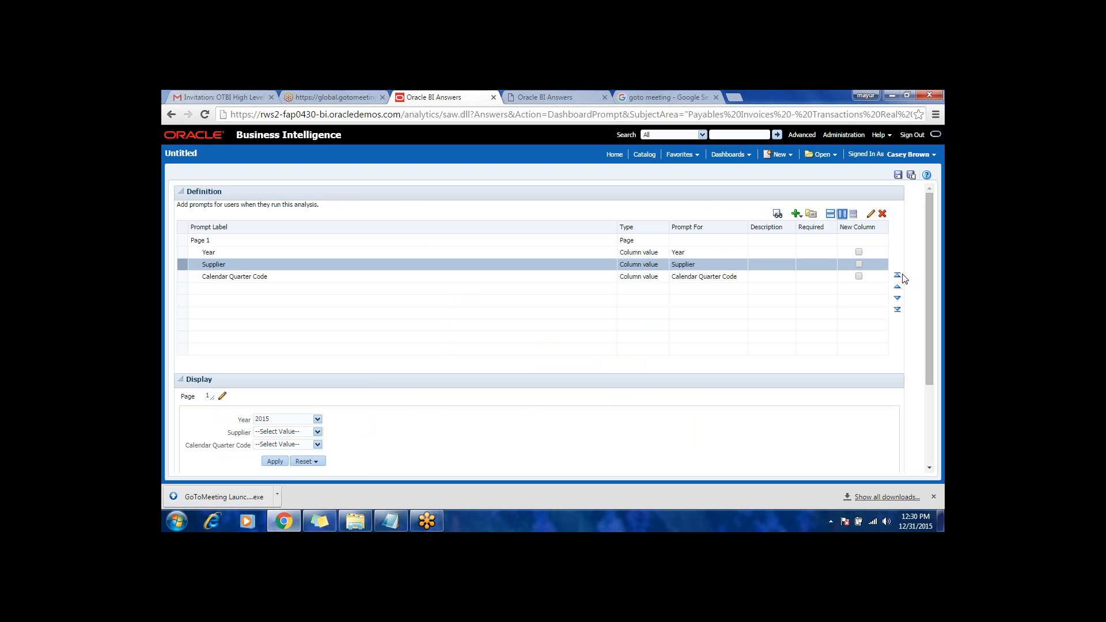
Step: Place the Supplier and Calendar Quarter Code prompts in new columns, and hide the Apply button on the prompt page
left_click(858, 264)
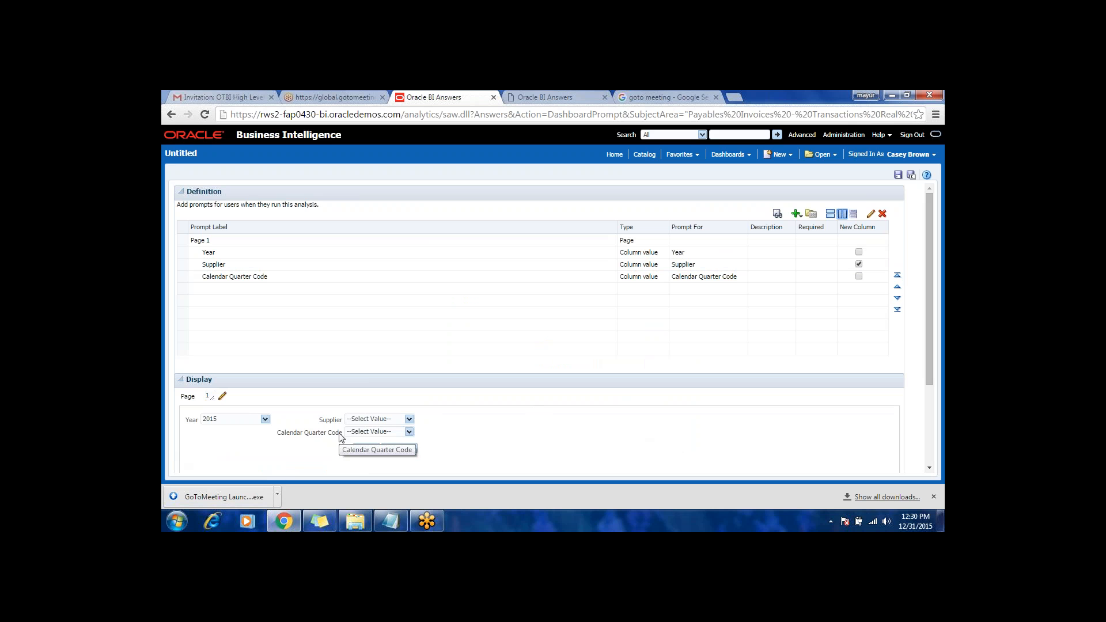
left_click(859, 276)
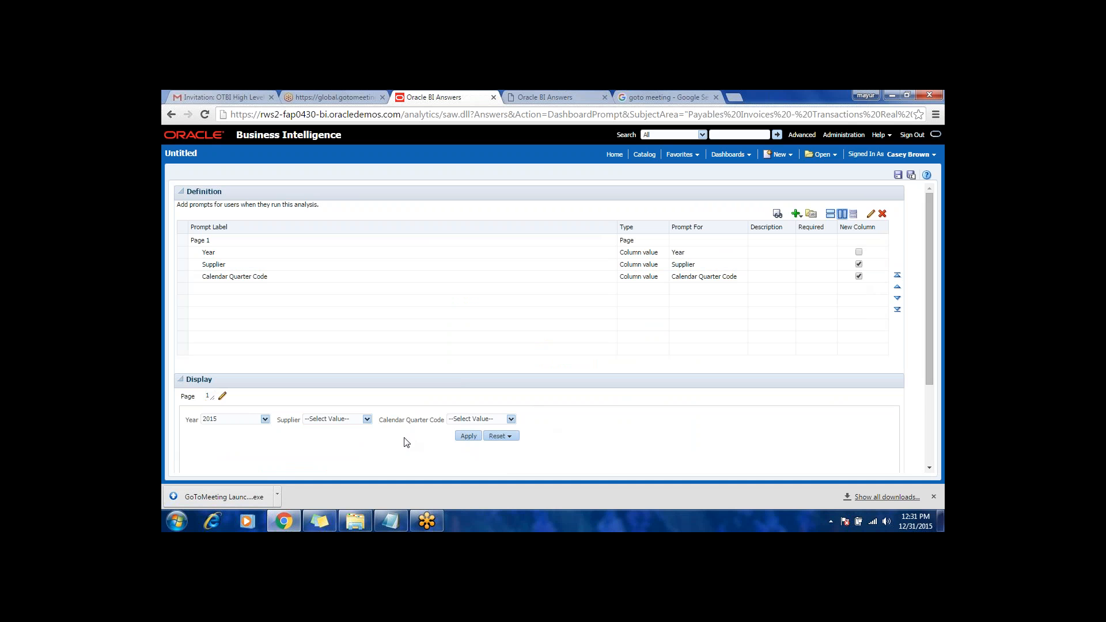
left_click(223, 397)
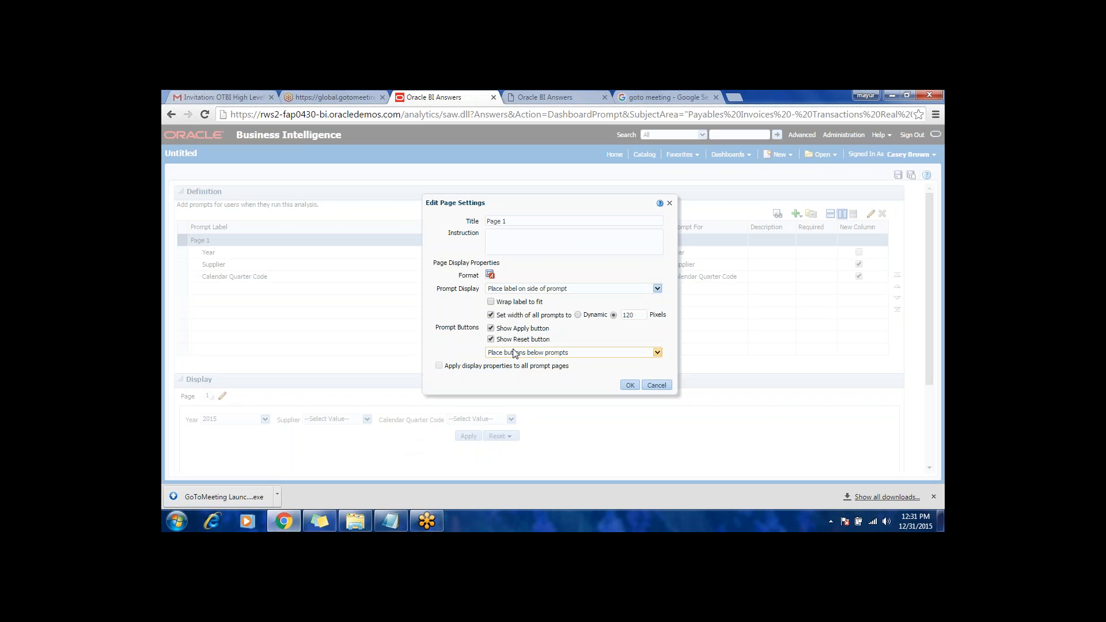
left_click(515, 355)
left_click(514, 354)
left_click(657, 385)
left_click(223, 396)
left_click(631, 384)
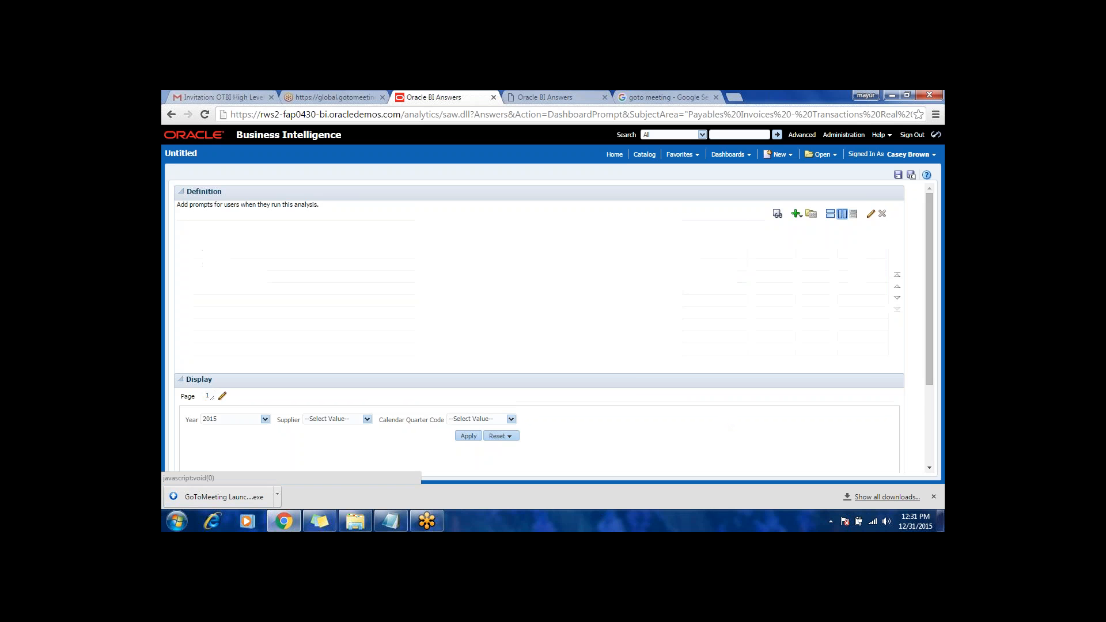
Step: Save the dashboard prompt as Payable Prompt in /Shared Folders/Financials/Demo
left_click(899, 177)
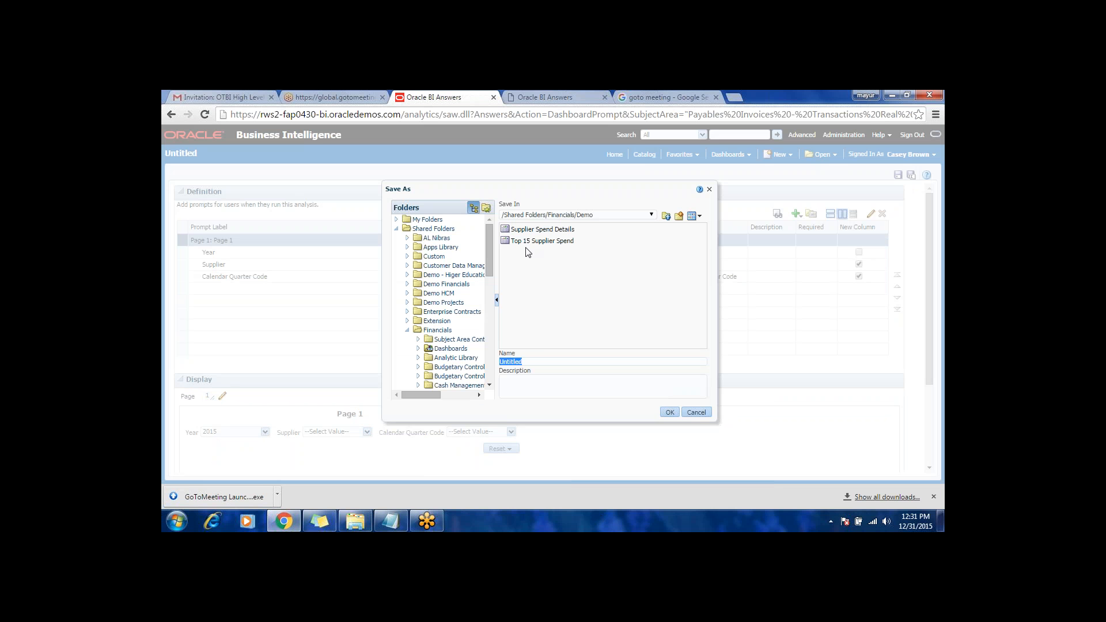
key("BackSpace")
left_click(670, 413)
Step: Remove the title Page 1 from the prompt's page settings
left_click(222, 396)
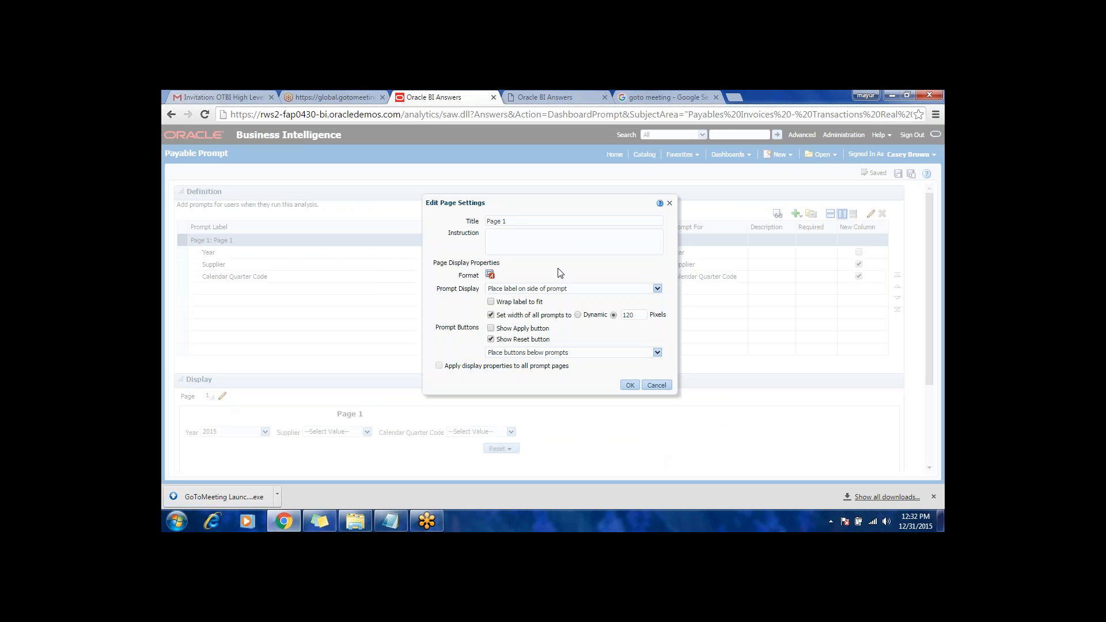
left_click_drag(524, 221, 449, 216)
key("BackSpace")
left_click(630, 384)
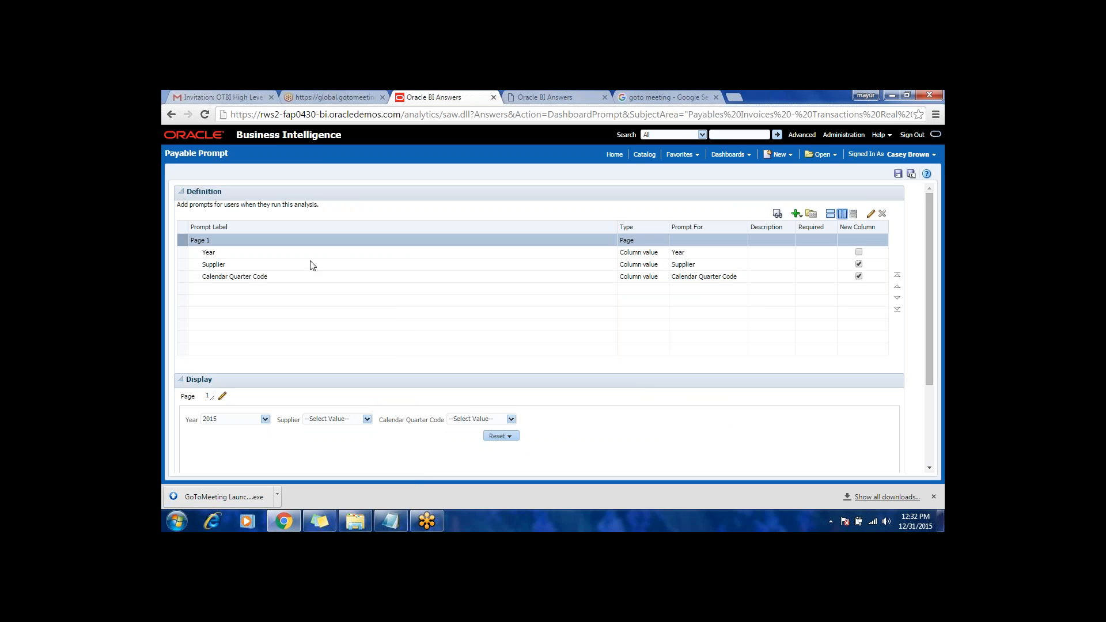
Step: Make user input required for the Year prompt and save the dashboard prompt
left_click(565, 255)
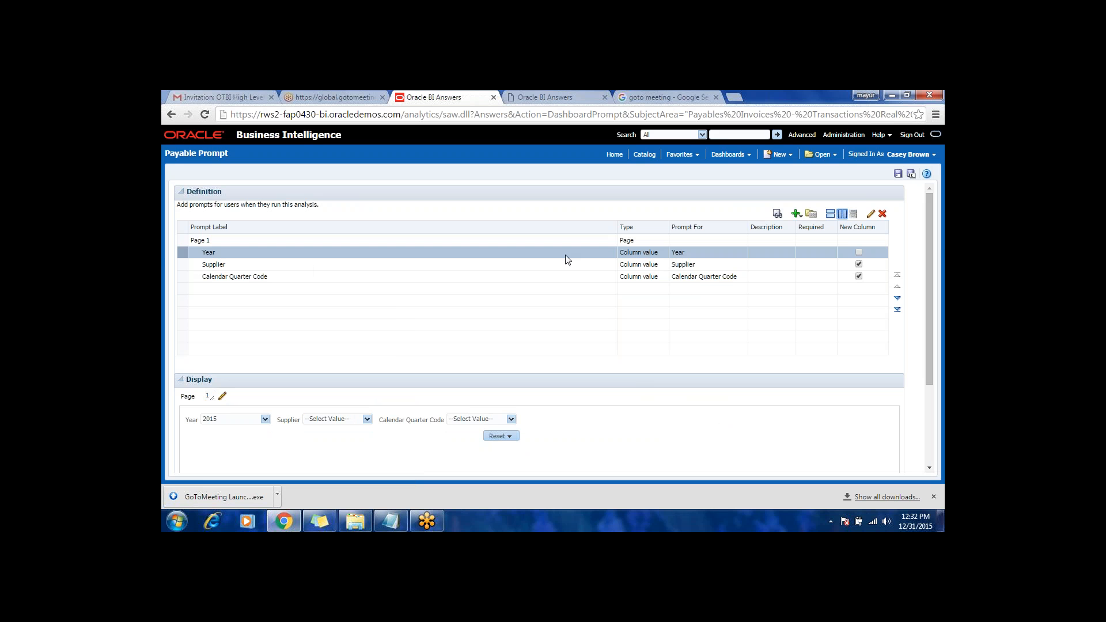
left_click(871, 215)
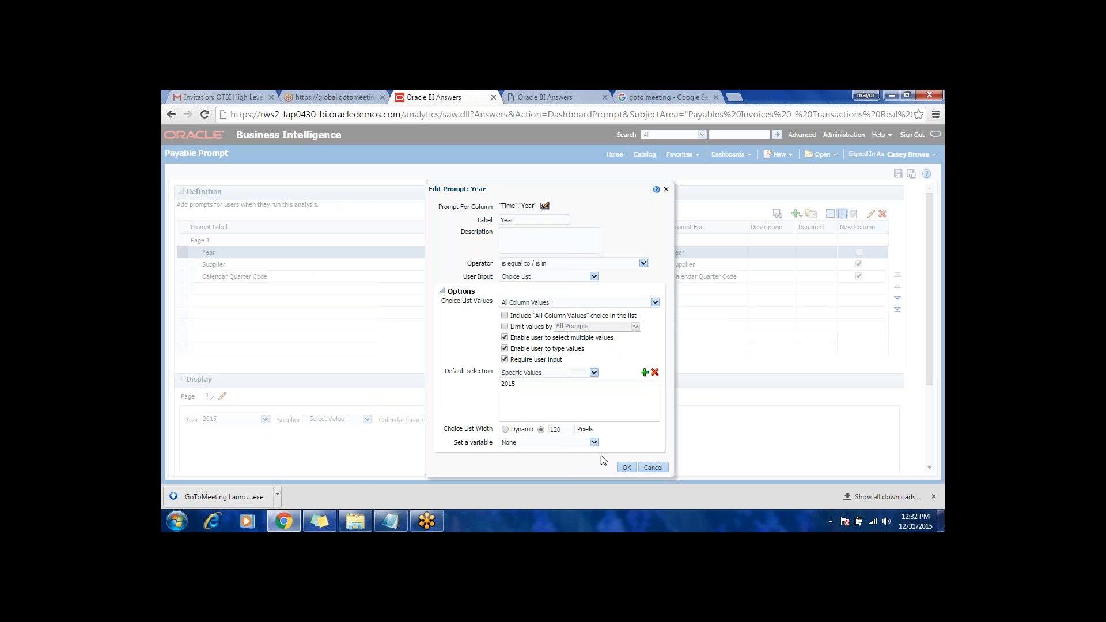
left_click(632, 467)
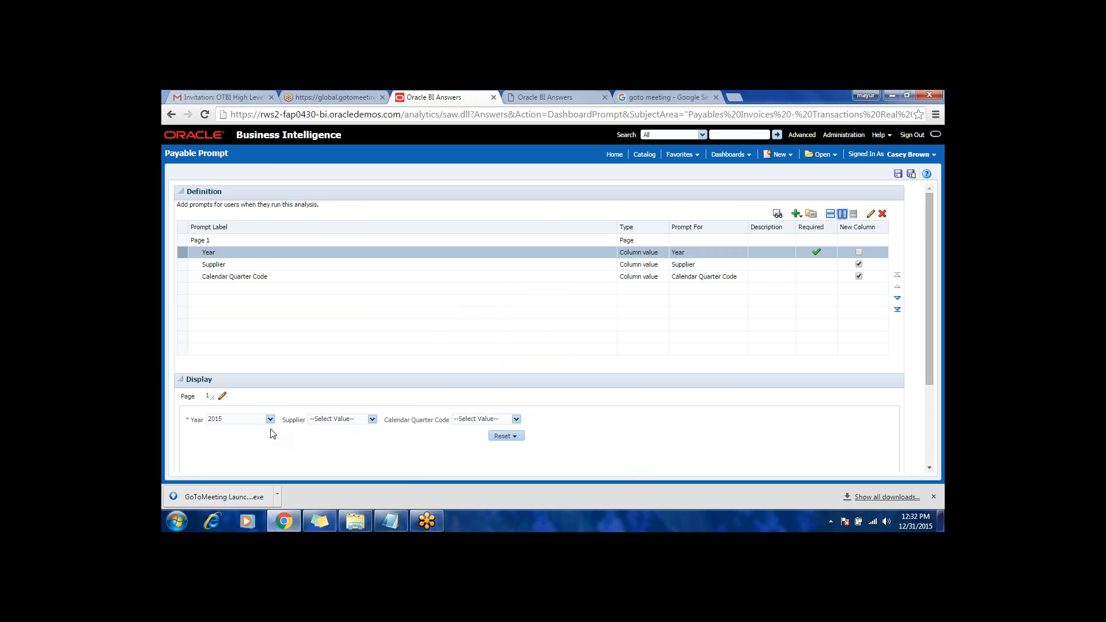
left_click(898, 174)
Step: Test the required Year prompt in the preview by clearing its value and selecting 2015 again
left_click(269, 420)
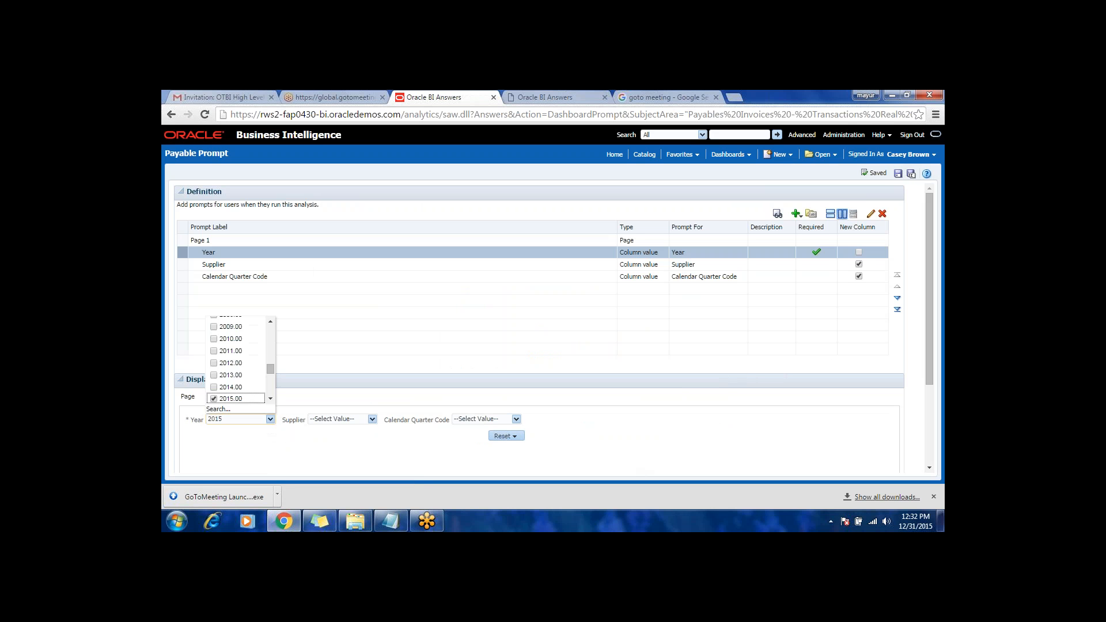
left_click(214, 398)
left_click(234, 442)
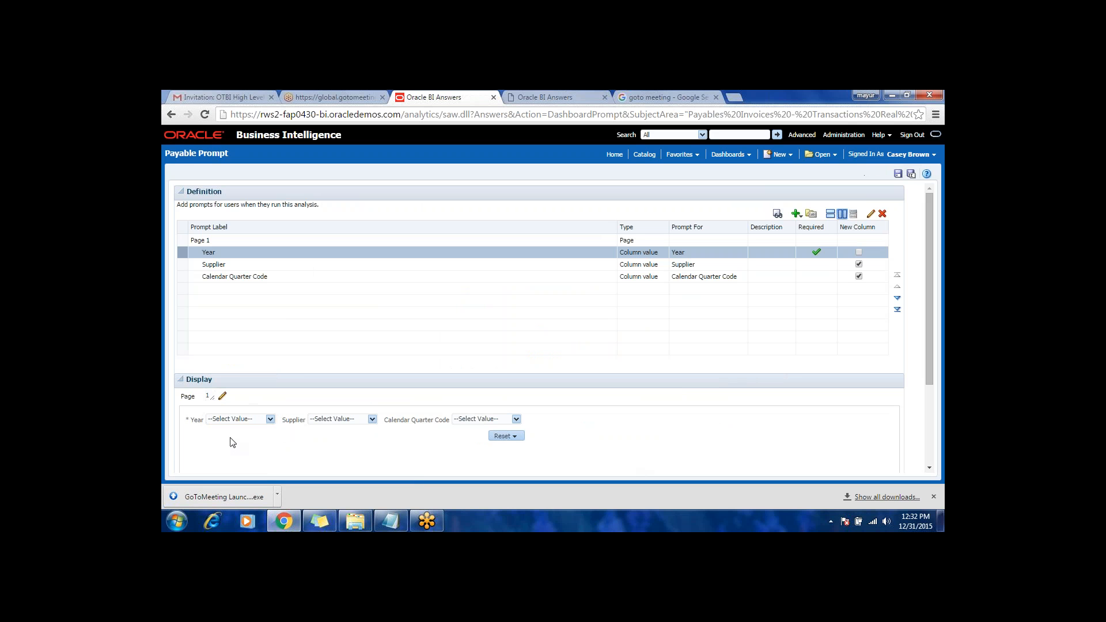
left_click(270, 419)
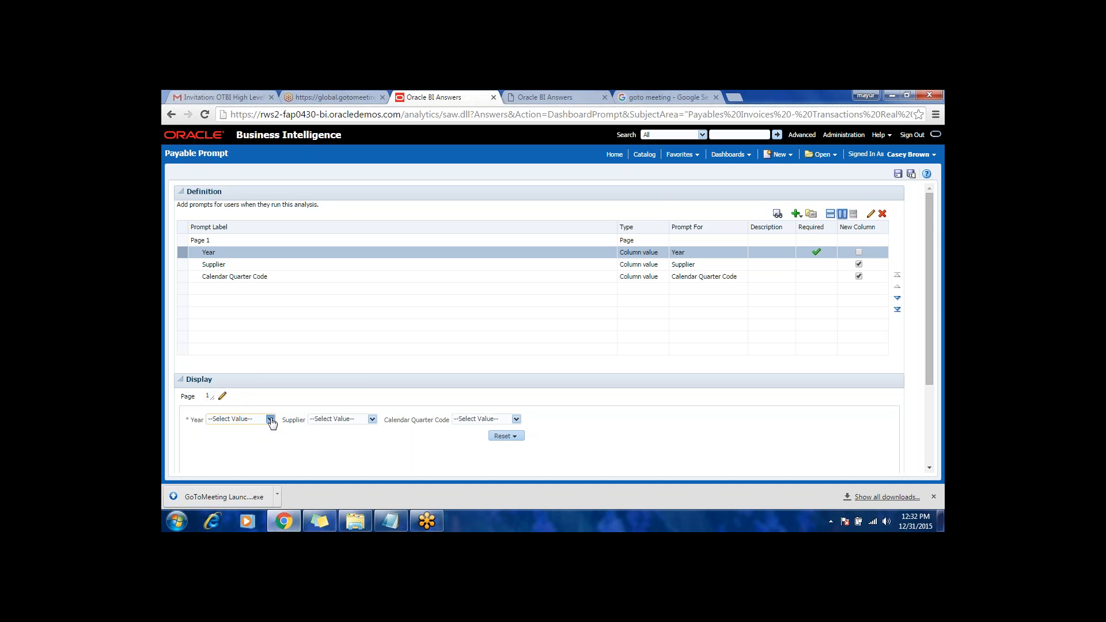
left_click(236, 432)
left_click(270, 420)
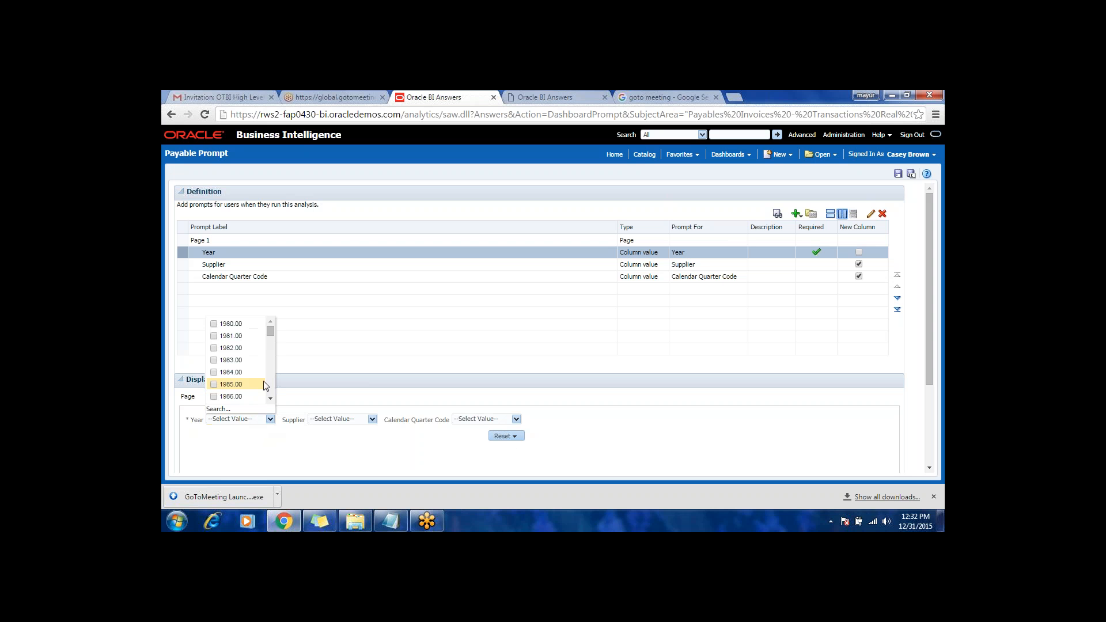
left_click_drag(272, 331, 272, 375)
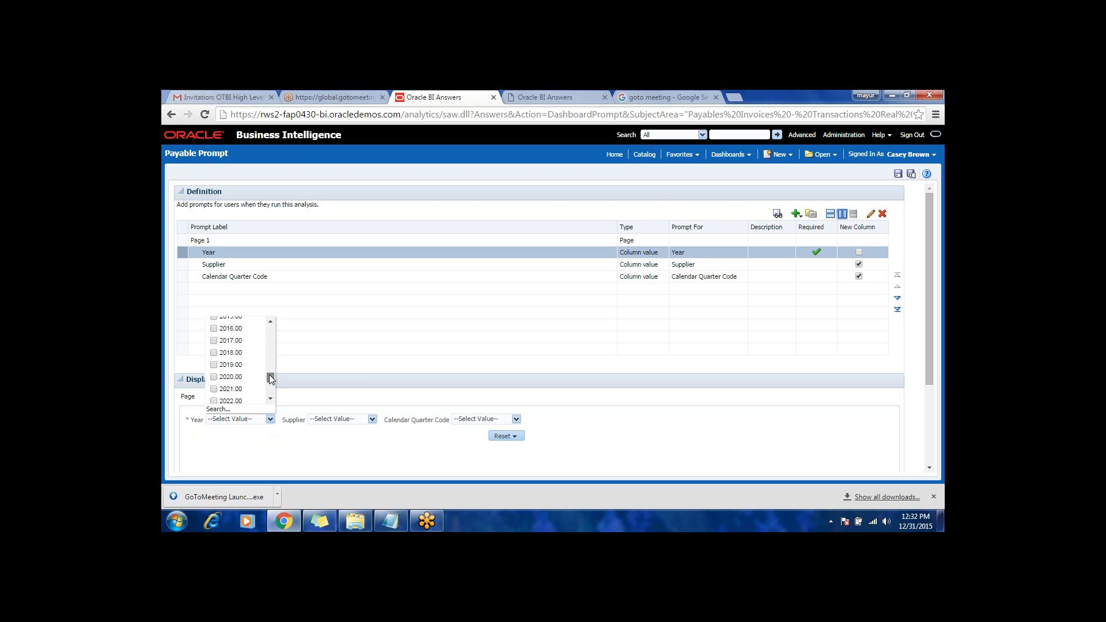
left_click(242, 358)
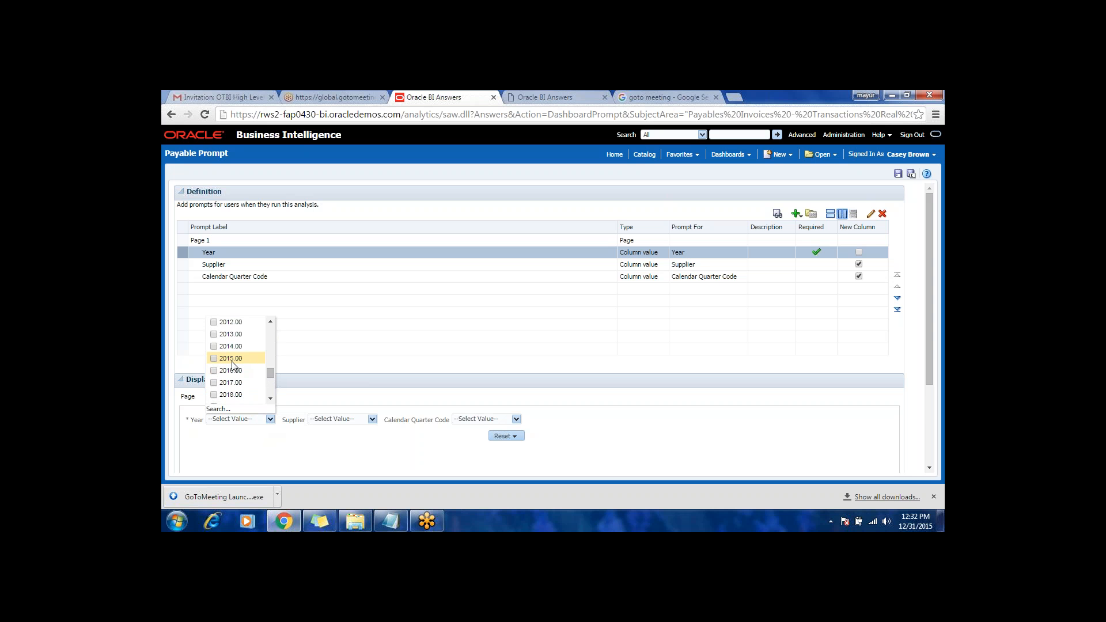
Step: Save the dashboard prompt again and return to the home page
left_click(897, 173)
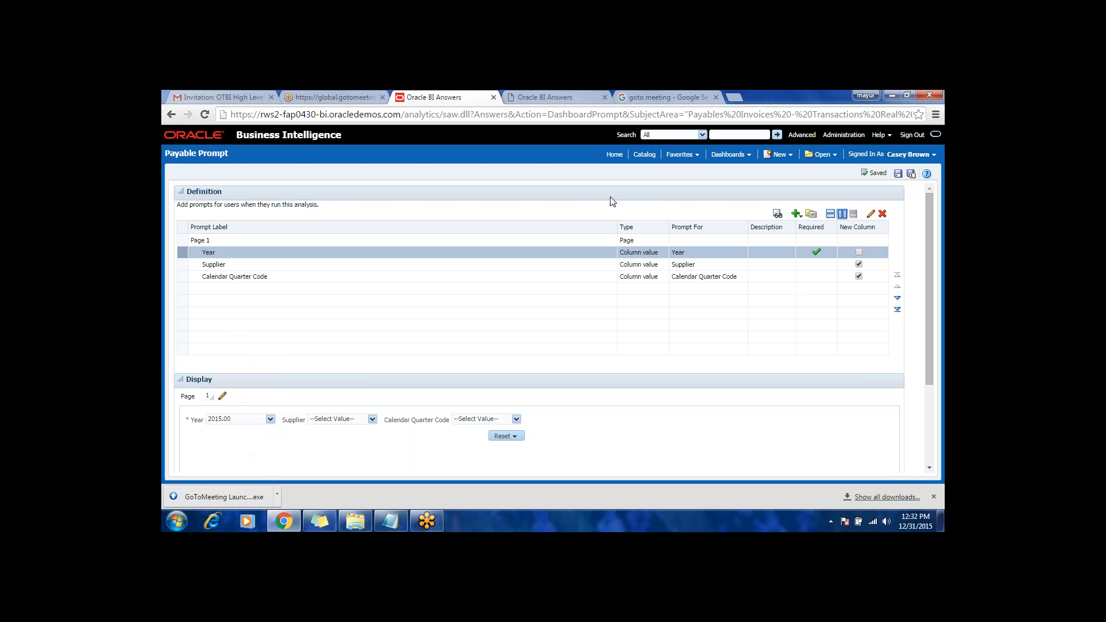
left_click(613, 155)
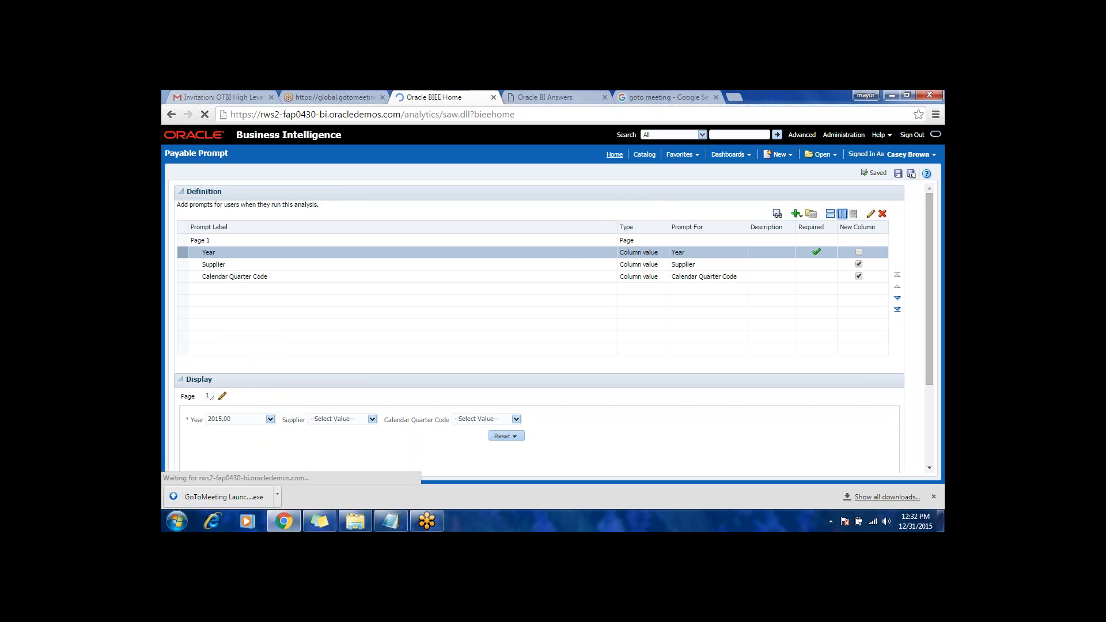
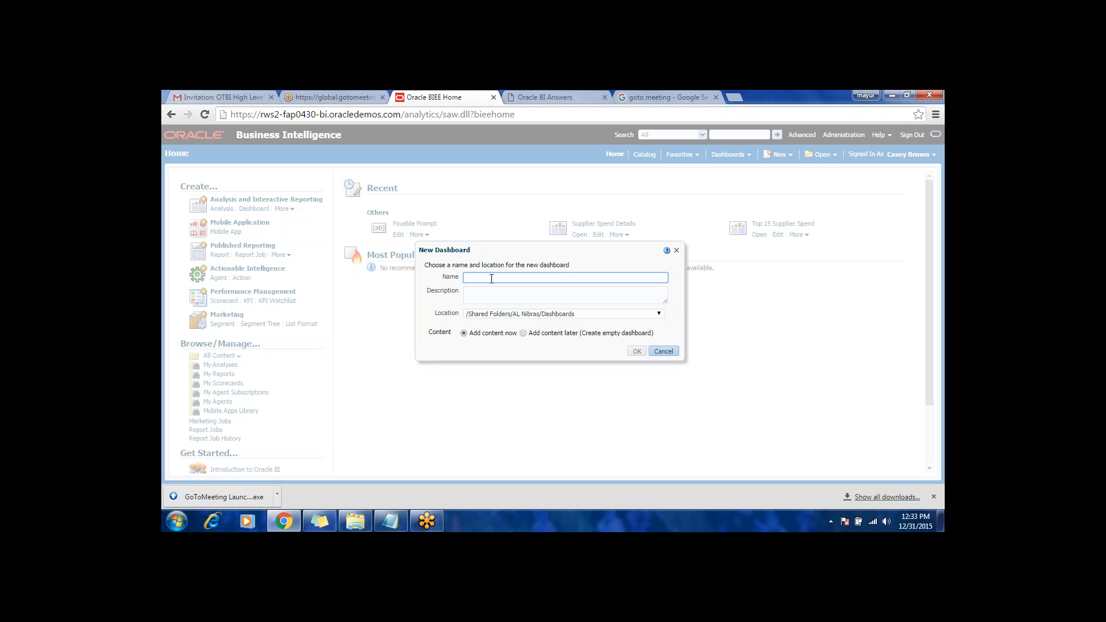
Step: Name the new dashboard Payable Demo and look through the list of available save locations
type("Payable Demo")
left_click(653, 315)
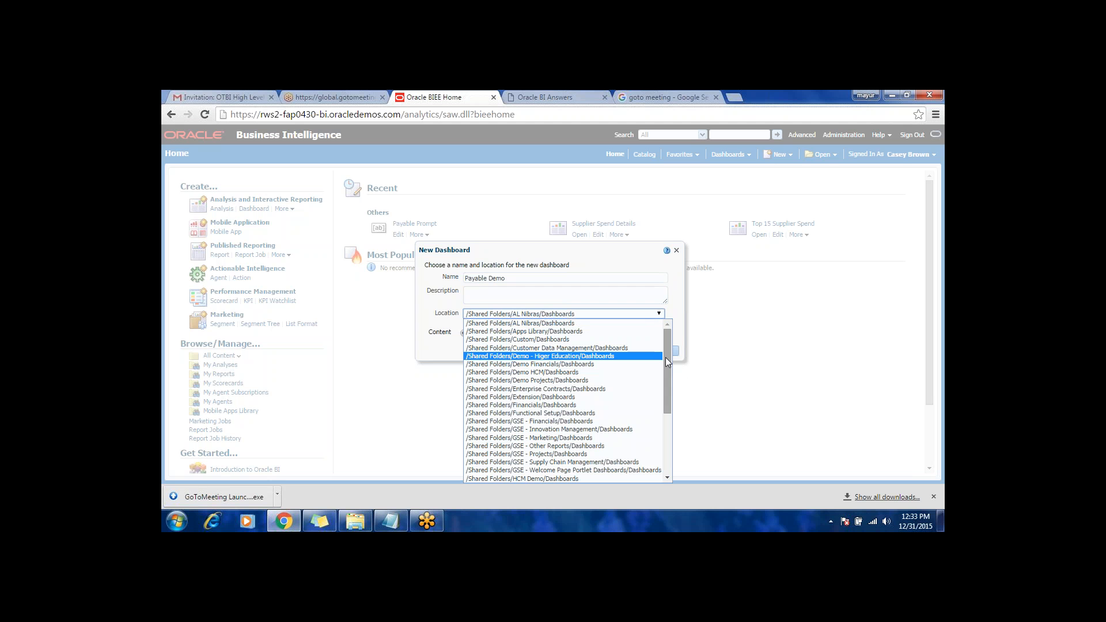
left_click_drag(665, 357, 667, 417)
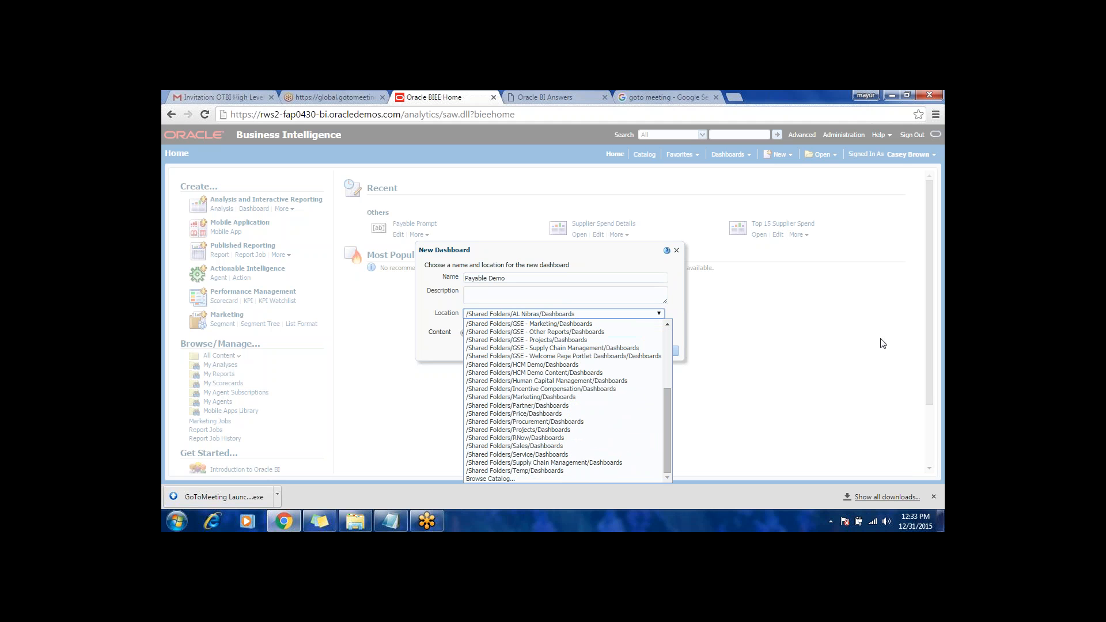
left_click(926, 344)
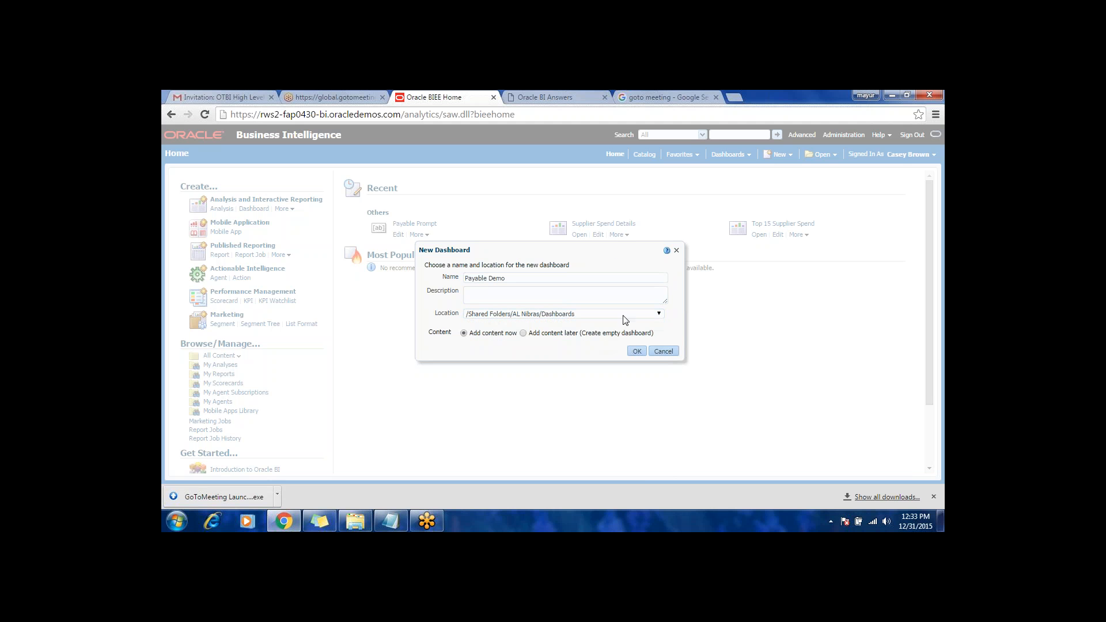
left_click_drag(617, 251, 612, 198)
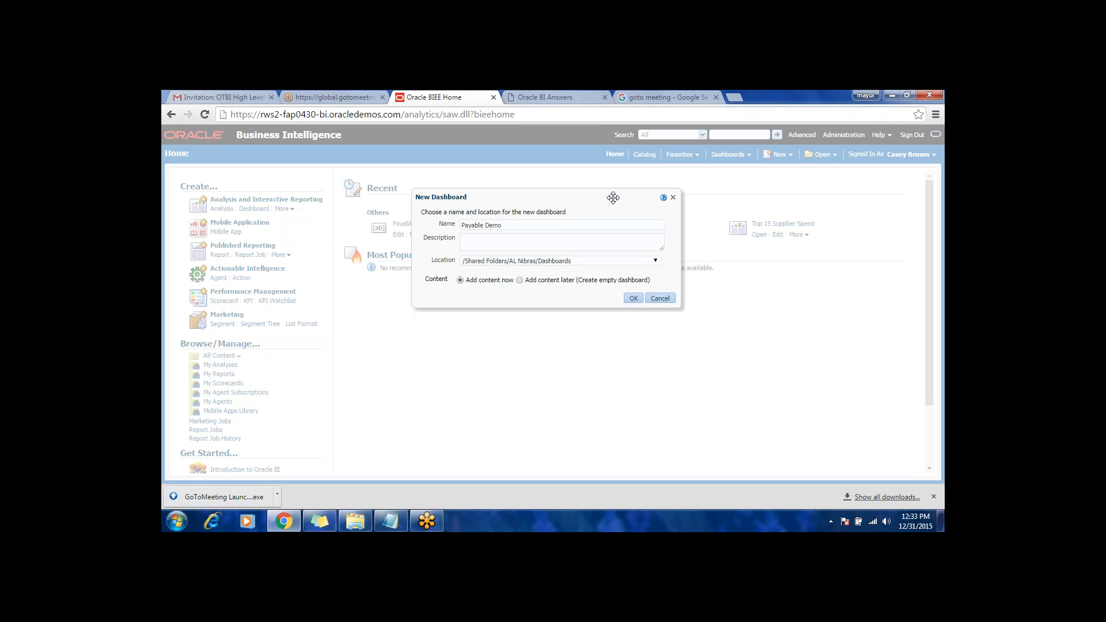
Step: Browse the catalog for the dashboard location and choose /Shared Folders/Financials/Demo
left_click(655, 260)
left_click_drag(663, 354, 664, 421)
left_click(484, 426)
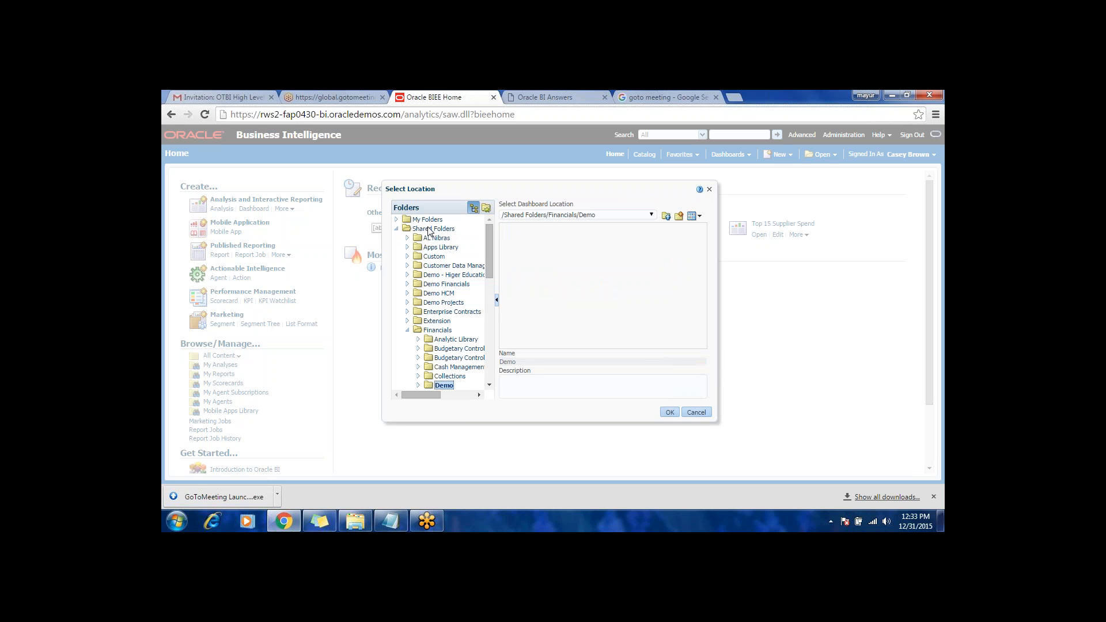
left_click(436, 230)
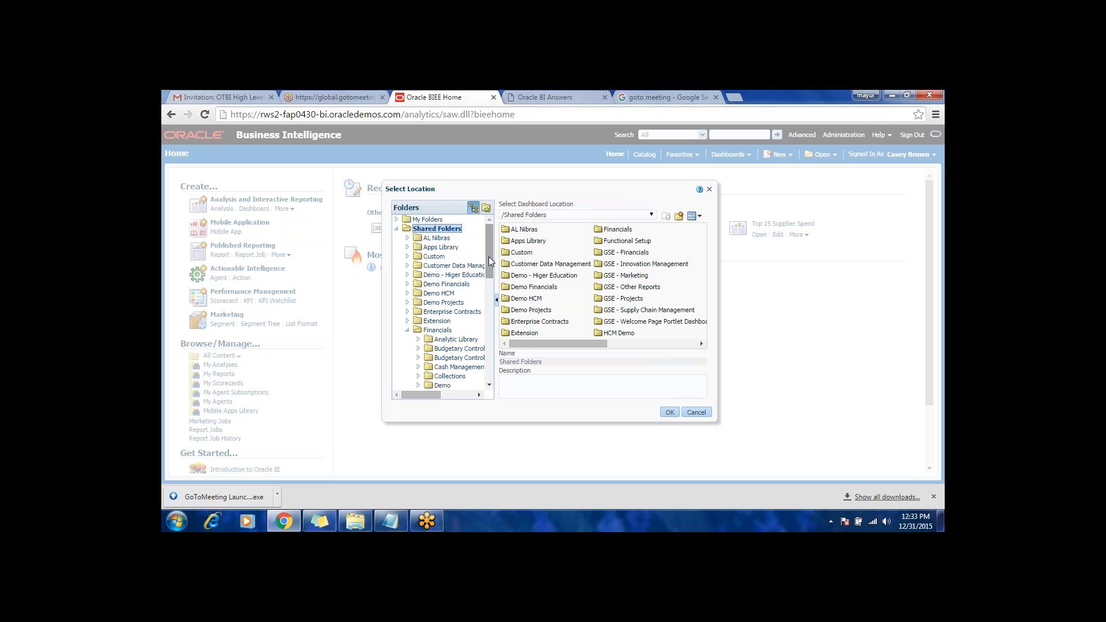
left_click_drag(488, 257, 498, 288)
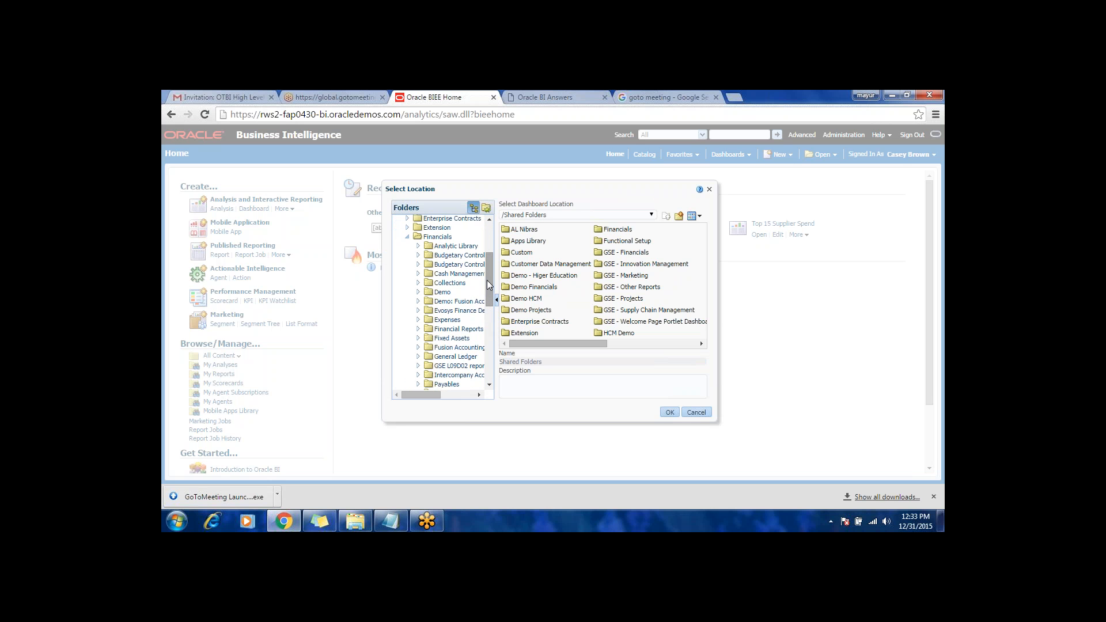
left_click(436, 294)
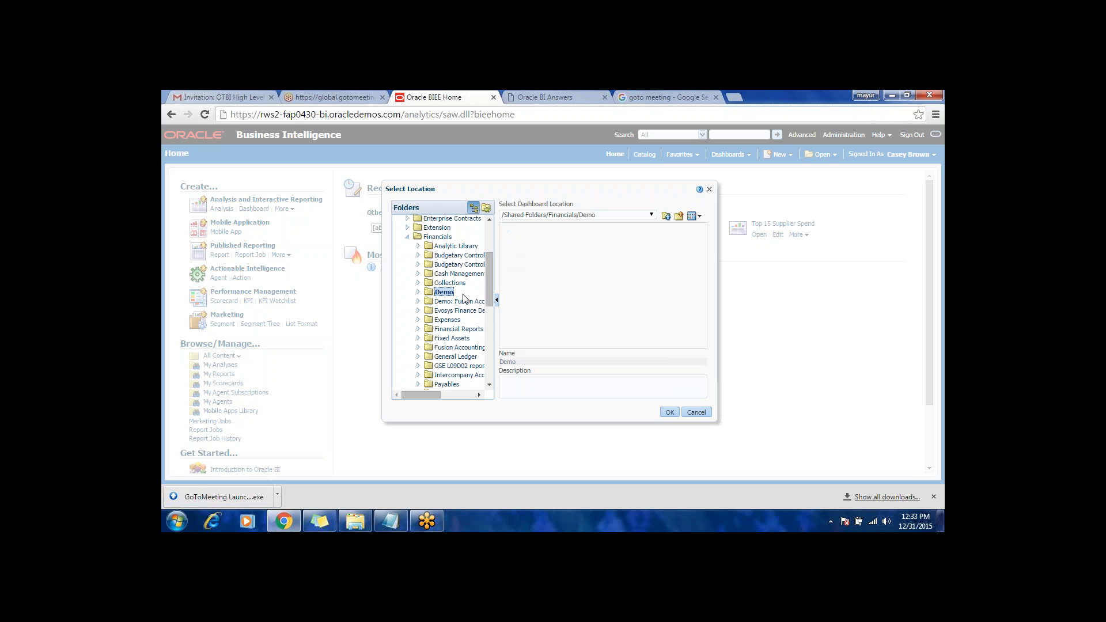
left_click(670, 412)
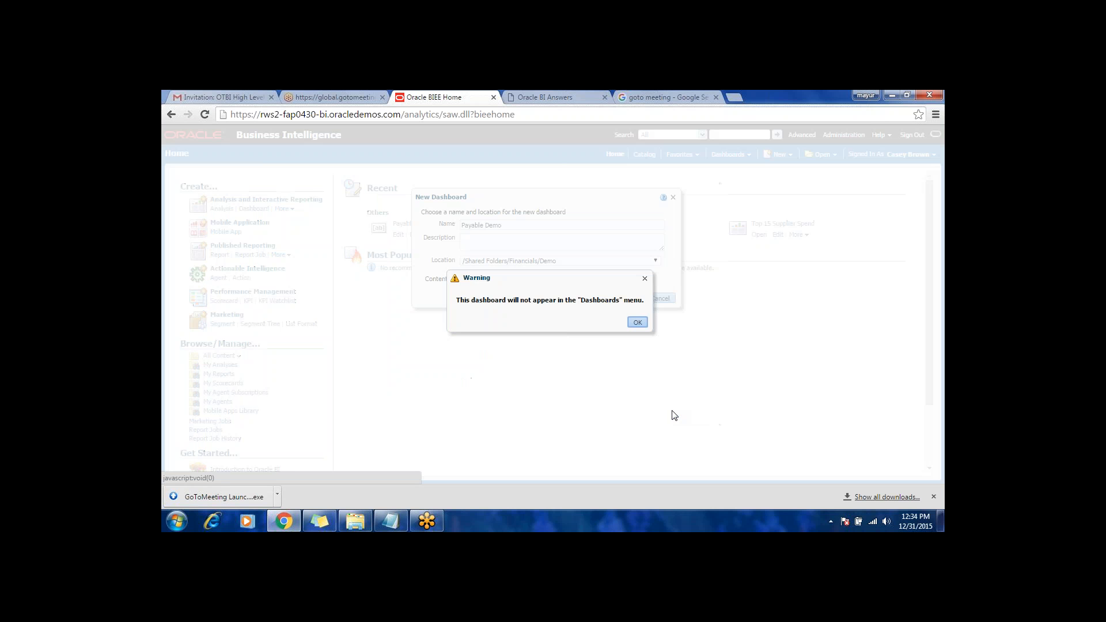
left_click(637, 323)
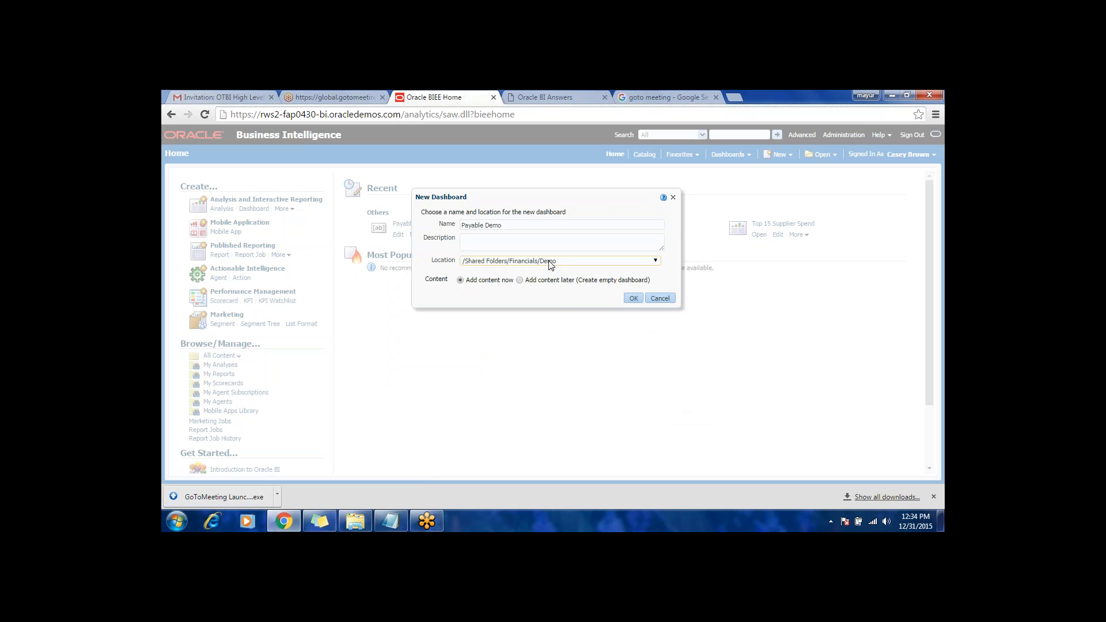
Step: Browse the catalog again and check the Collections, Demo, Financial Reports and Demo: Fusion Accounting Hub Custom Reports folders under Financials
left_click(550, 263)
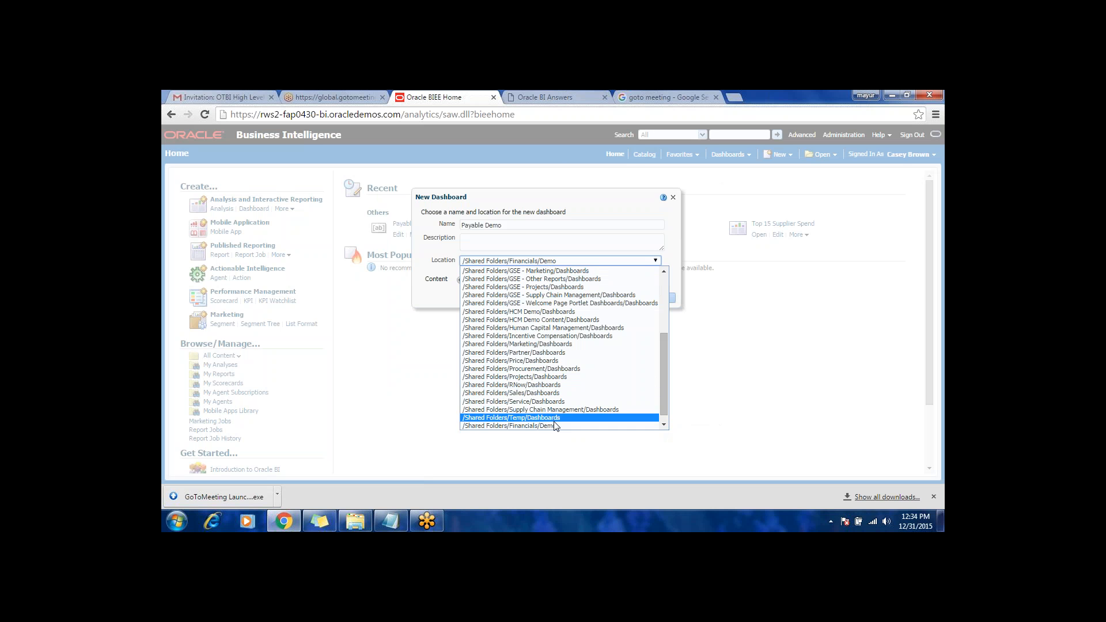
left_click_drag(664, 405, 664, 425)
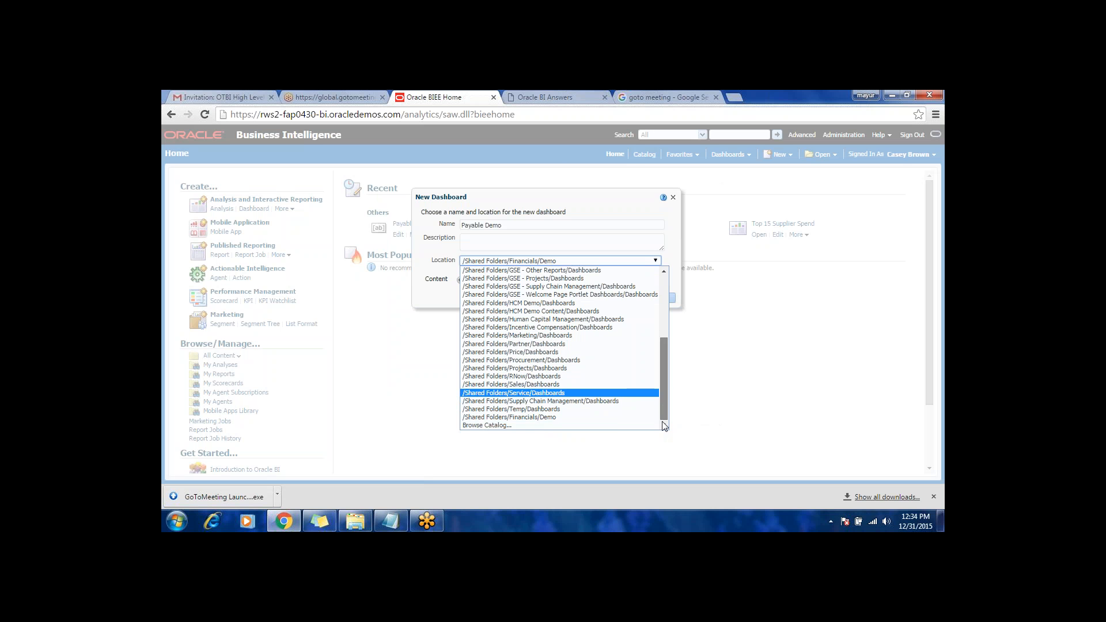
left_click(510, 425)
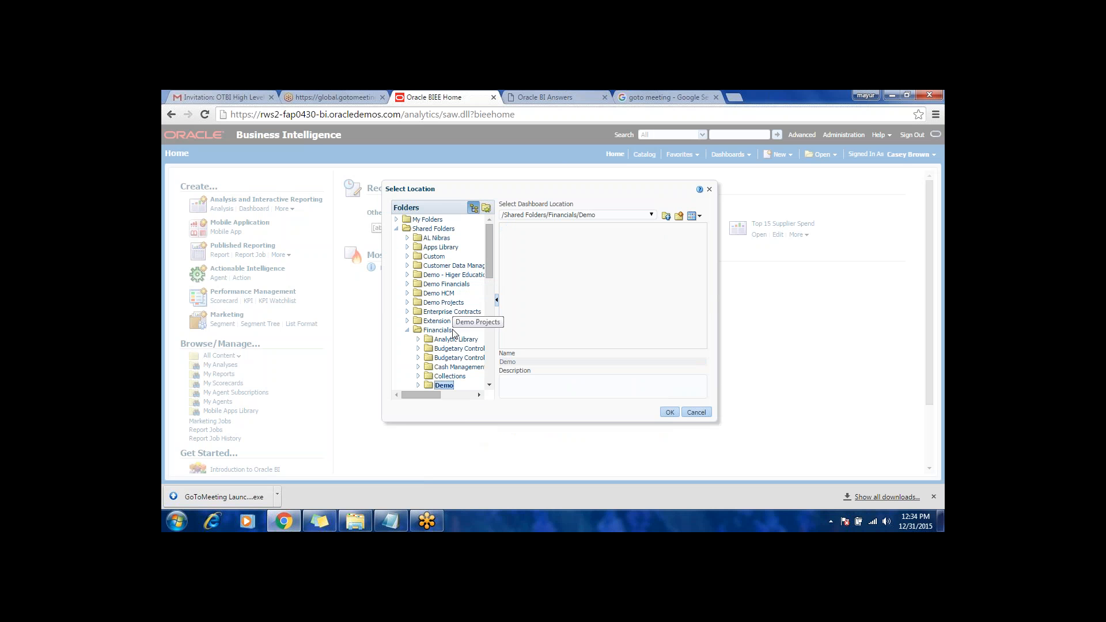
left_click_drag(489, 272, 488, 303)
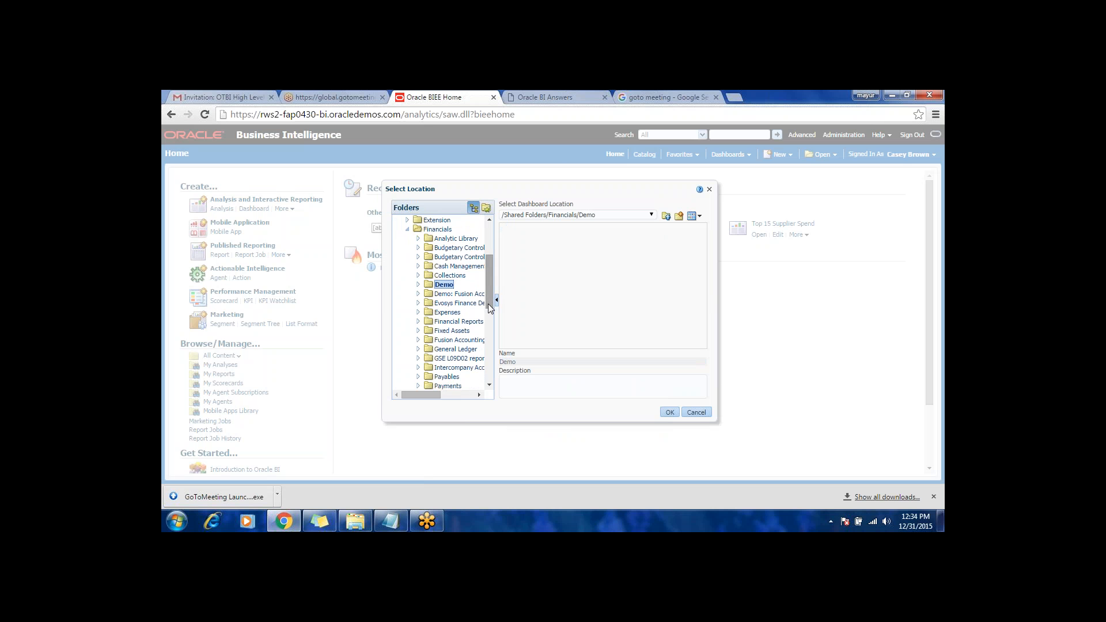
left_click(418, 284)
left_click(447, 281)
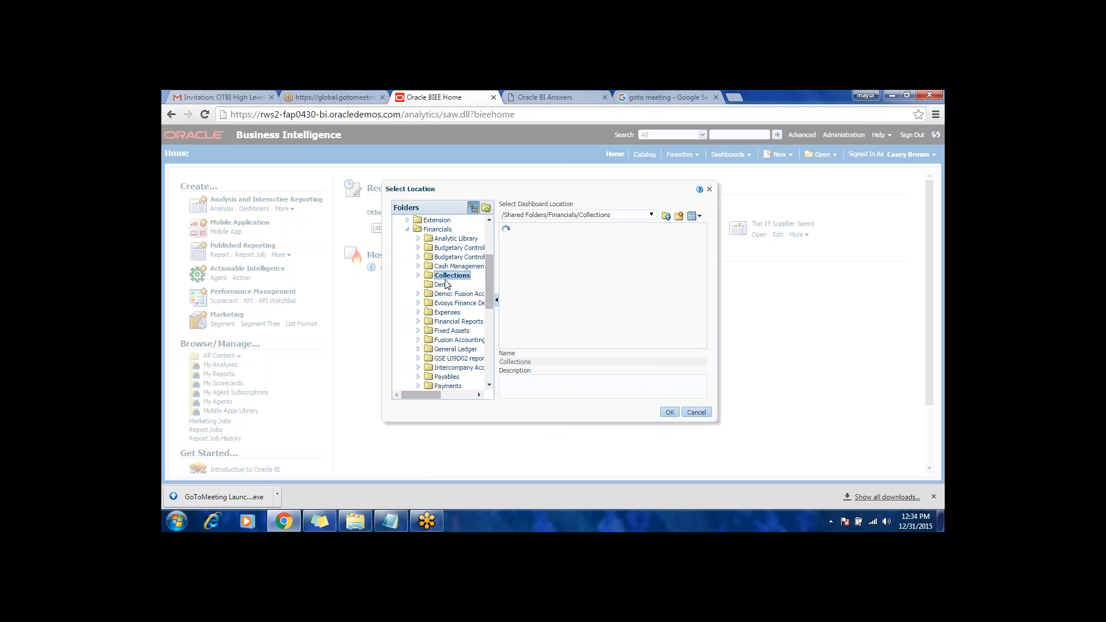
left_click(445, 286)
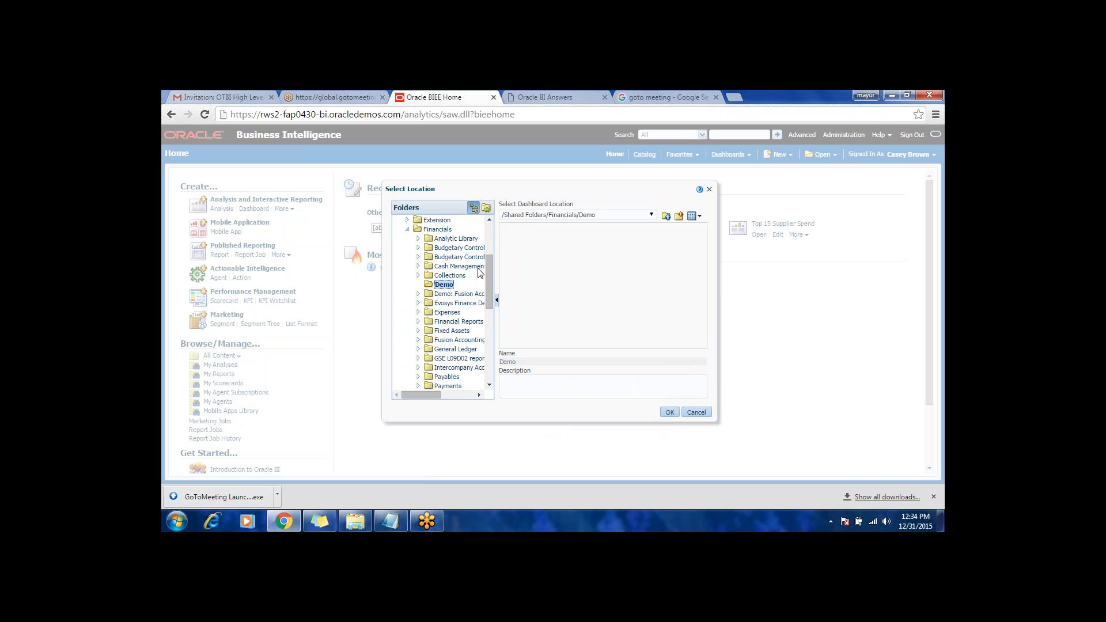
mouse_move(488, 283)
left_mouse_down()
mouse_move(489, 308)
mouse_move(488, 282)
left_mouse_up()
left_click(453, 322)
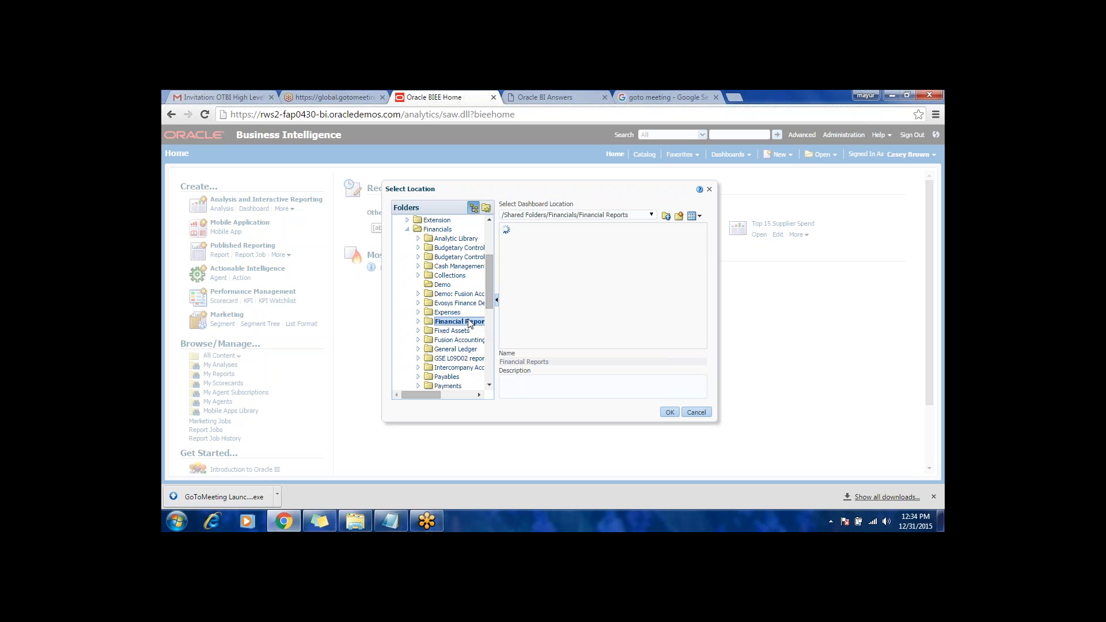
left_click(455, 294)
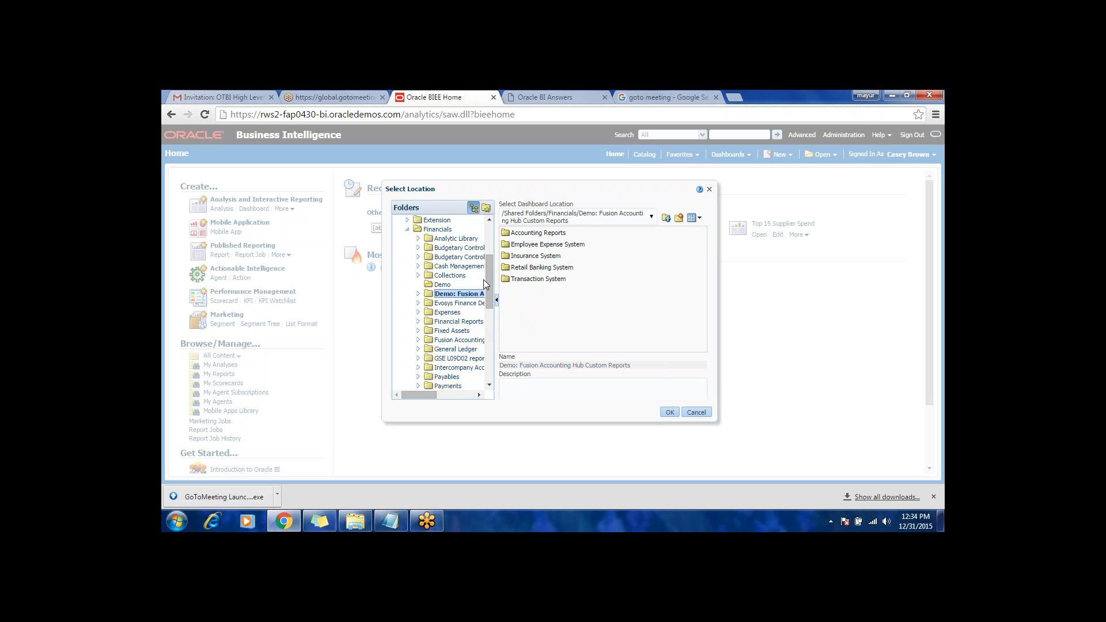
Step: Try the AP folder inside Financials/Evosys Finance Demo as the dashboard location and cancel the new dashboard
left_click_drag(491, 284, 485, 251)
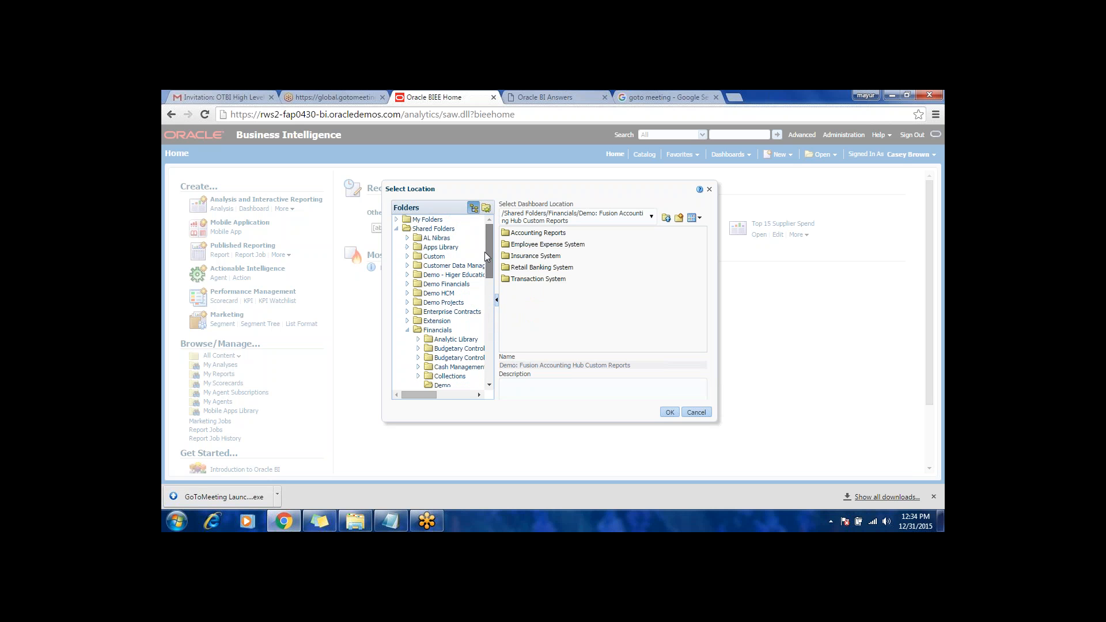
left_click(408, 331)
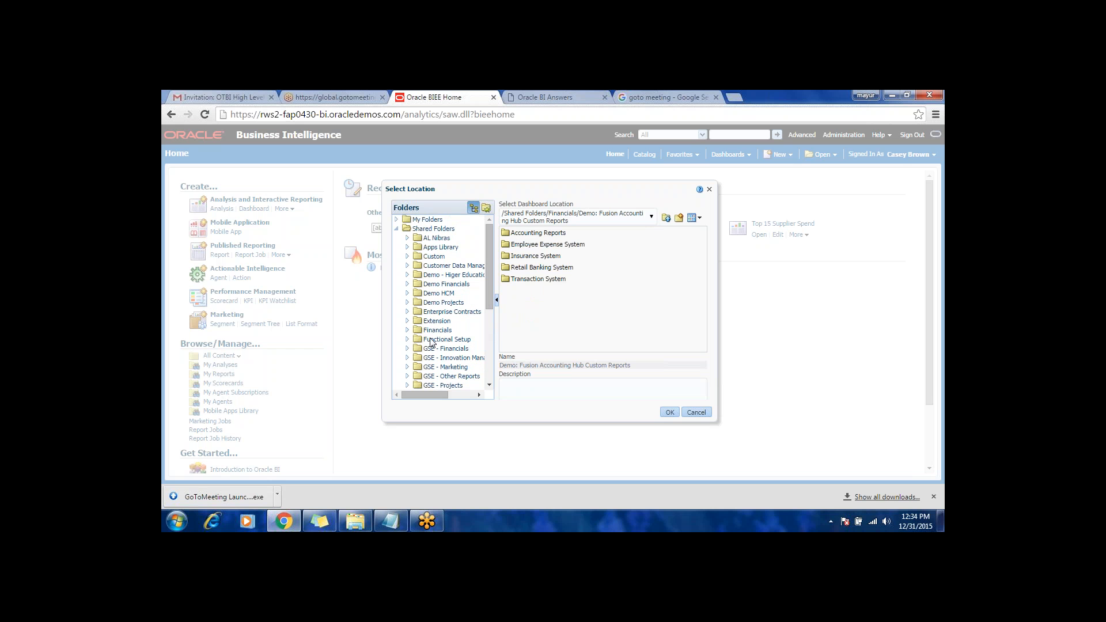
left_click(432, 335)
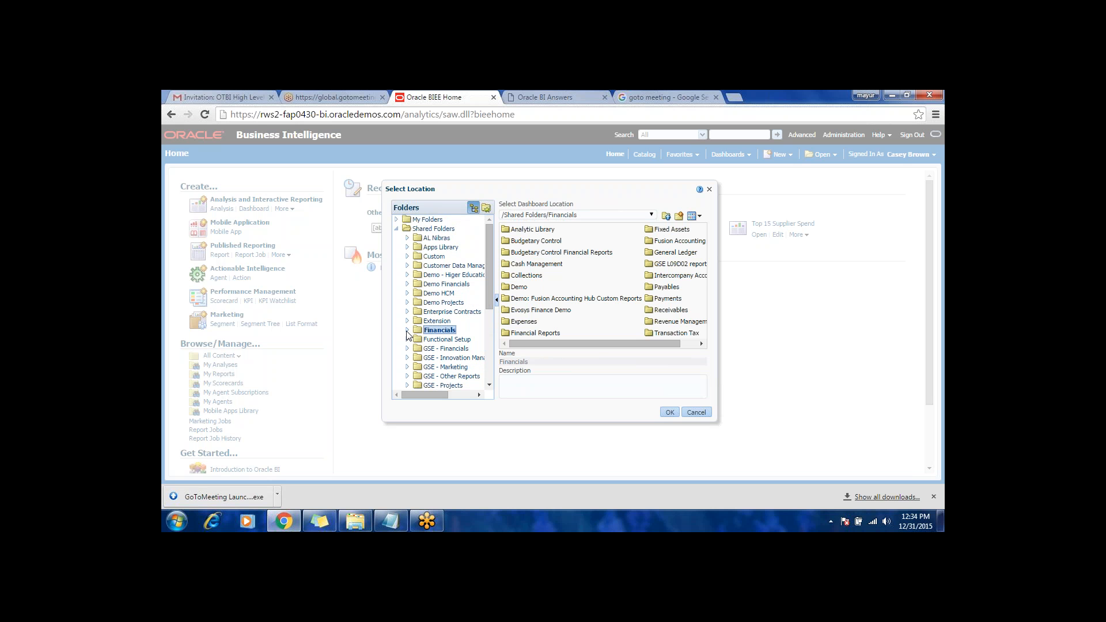
scroll(489, 280, "down", 5)
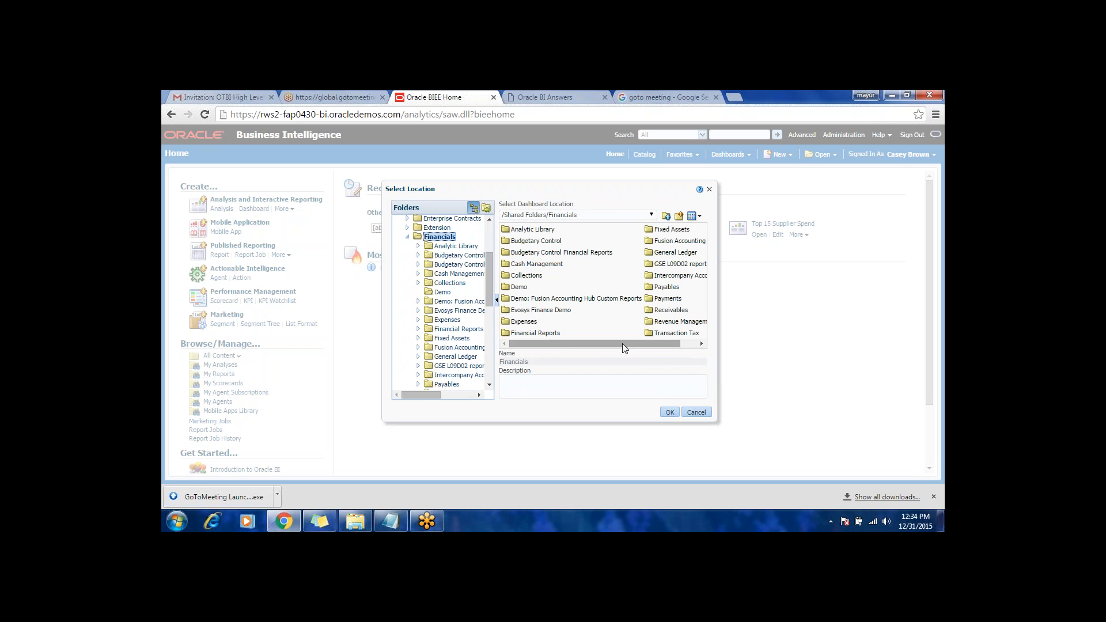
left_click_drag(622, 343, 569, 354)
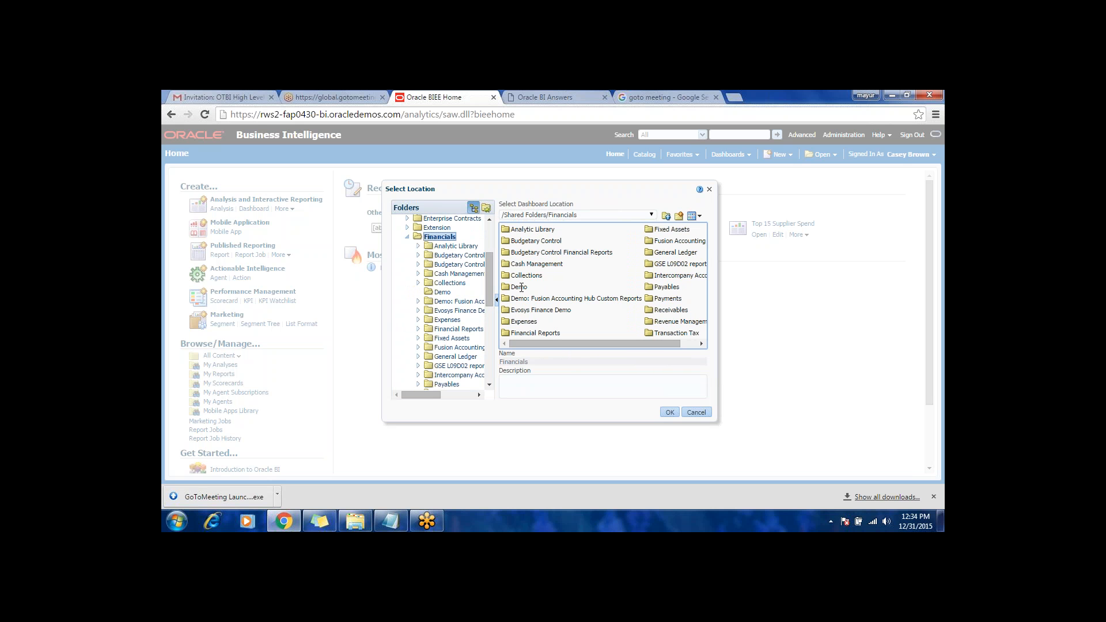
left_click(532, 312)
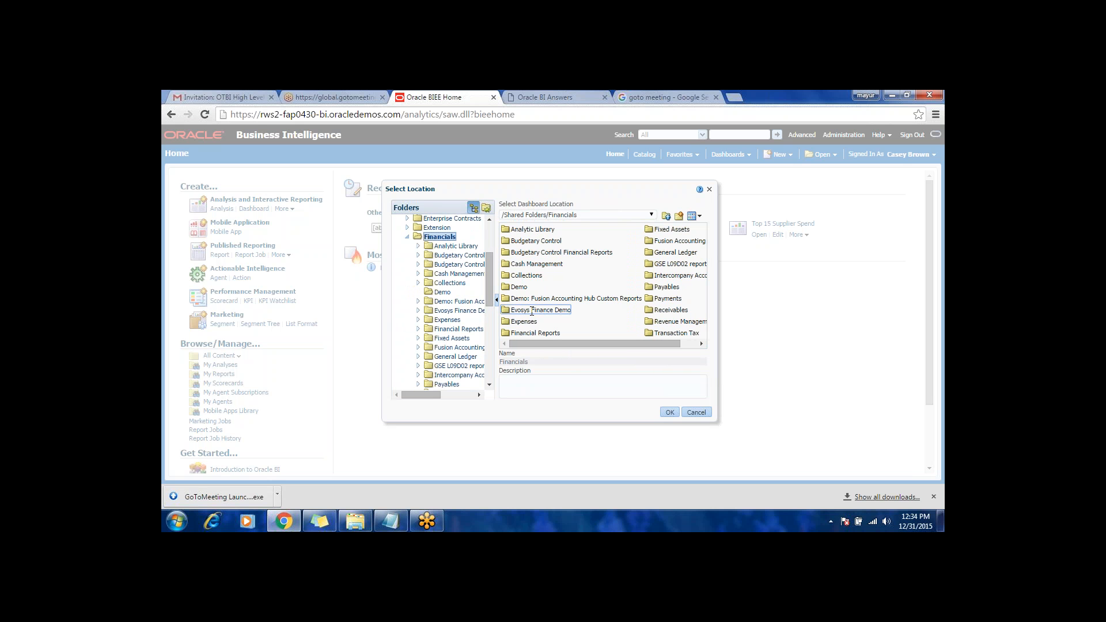
double_click(532, 310)
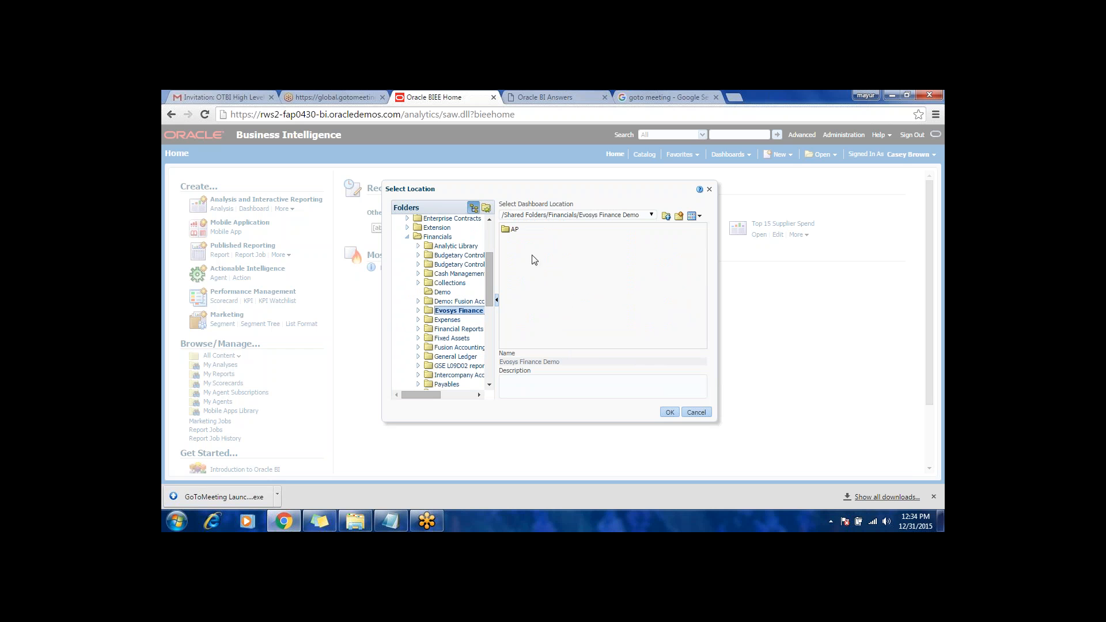
left_click(513, 228)
double_click(513, 228)
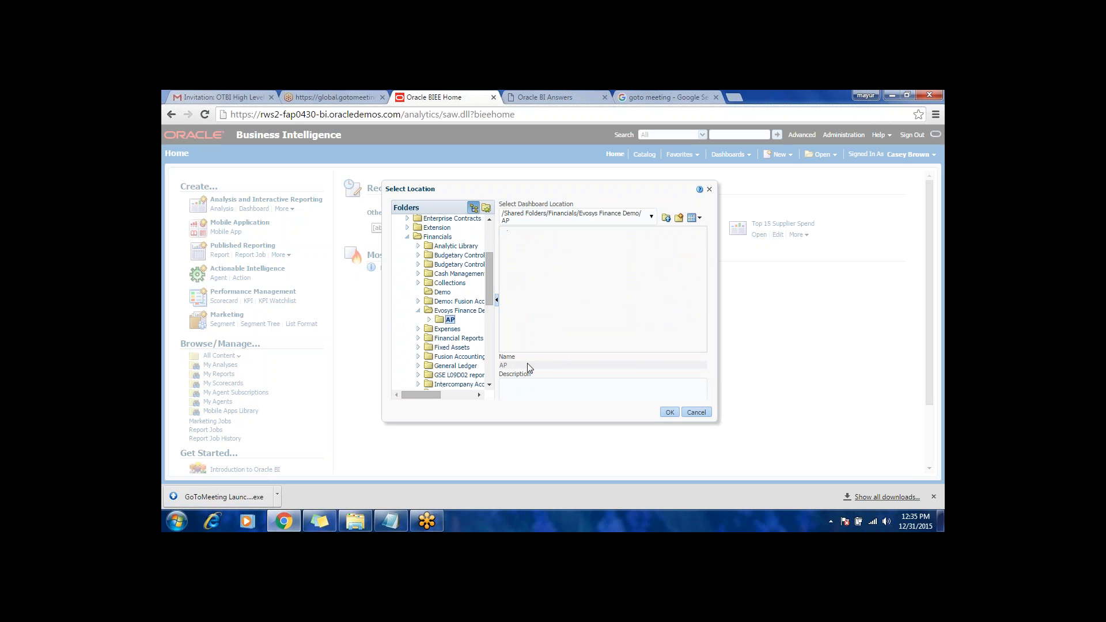
left_click(670, 412)
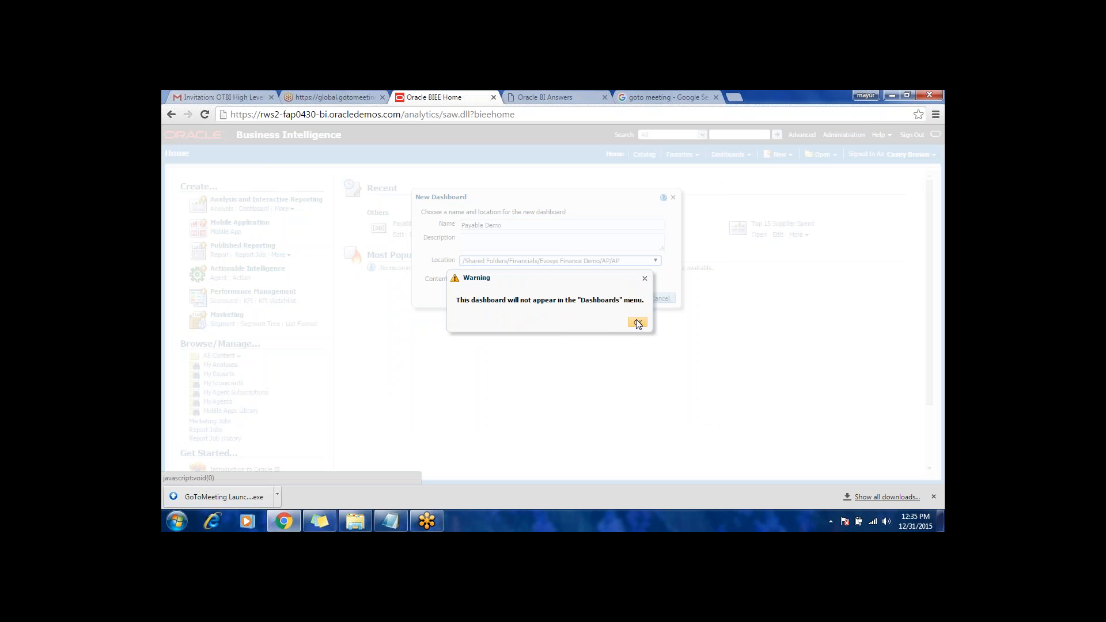
left_click(638, 323)
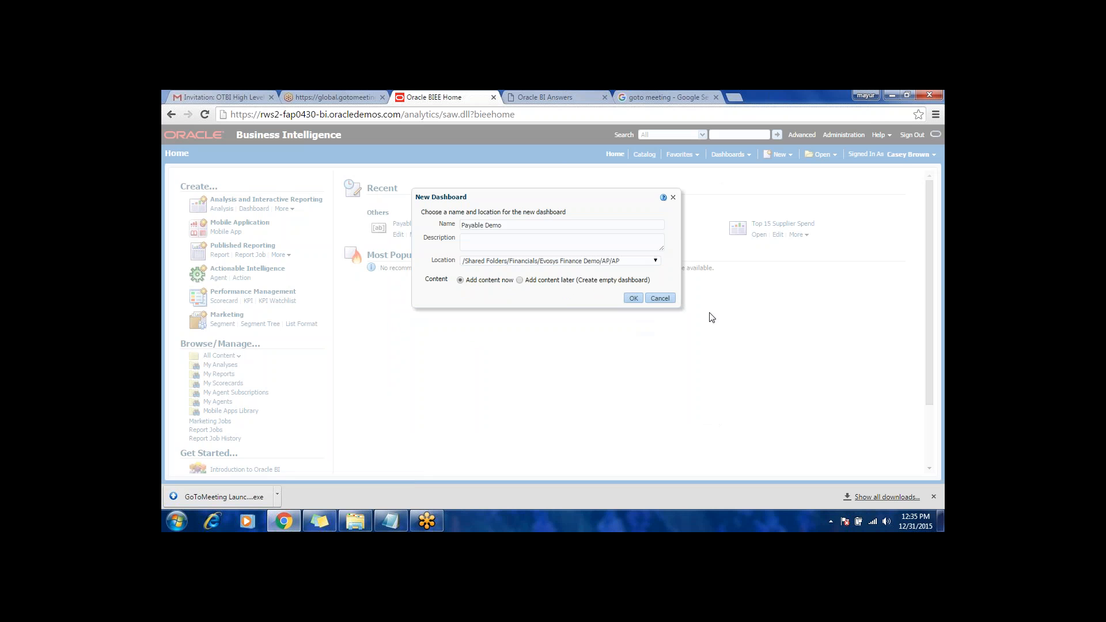
left_click(660, 299)
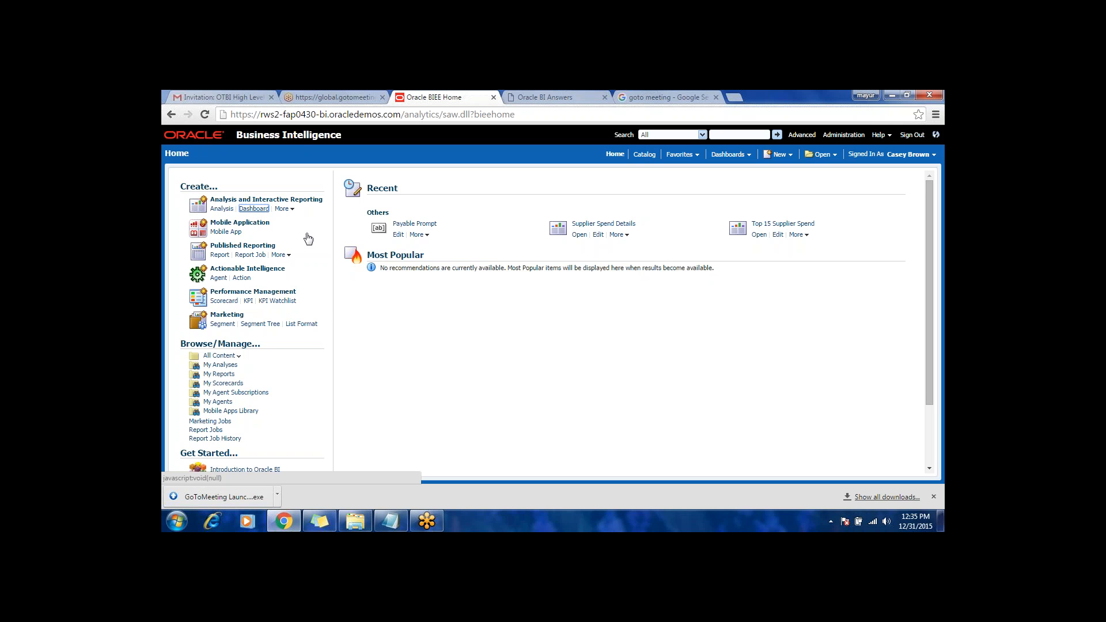
Step: Create a new dashboard named DEMO in /Shared Folders/AL Nibras/Dashboards, choosing to add content now
left_click(254, 209)
left_click(520, 277)
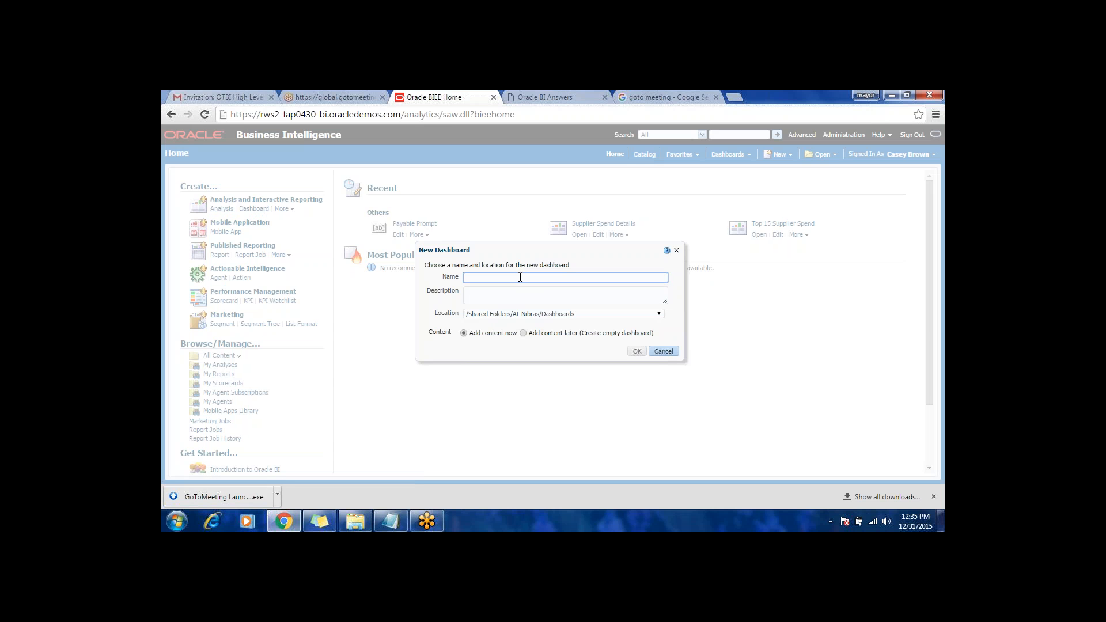
type("DEMO")
left_click(637, 351)
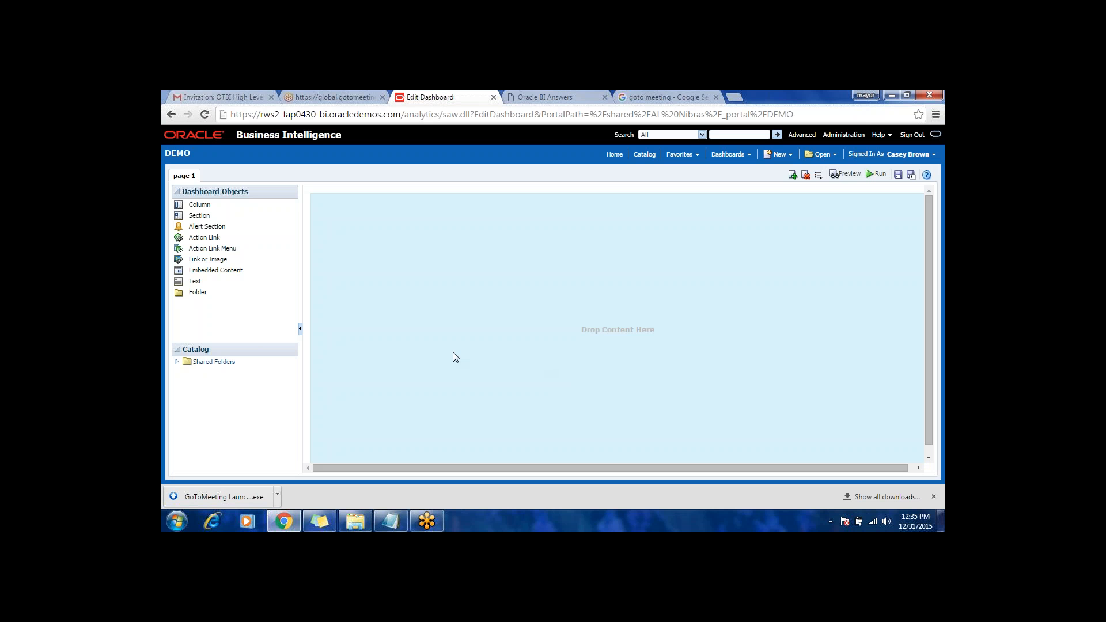
Step: Expand the catalog's Shared Folders down to the contents of the Demo folder inside Financials
left_click(203, 363)
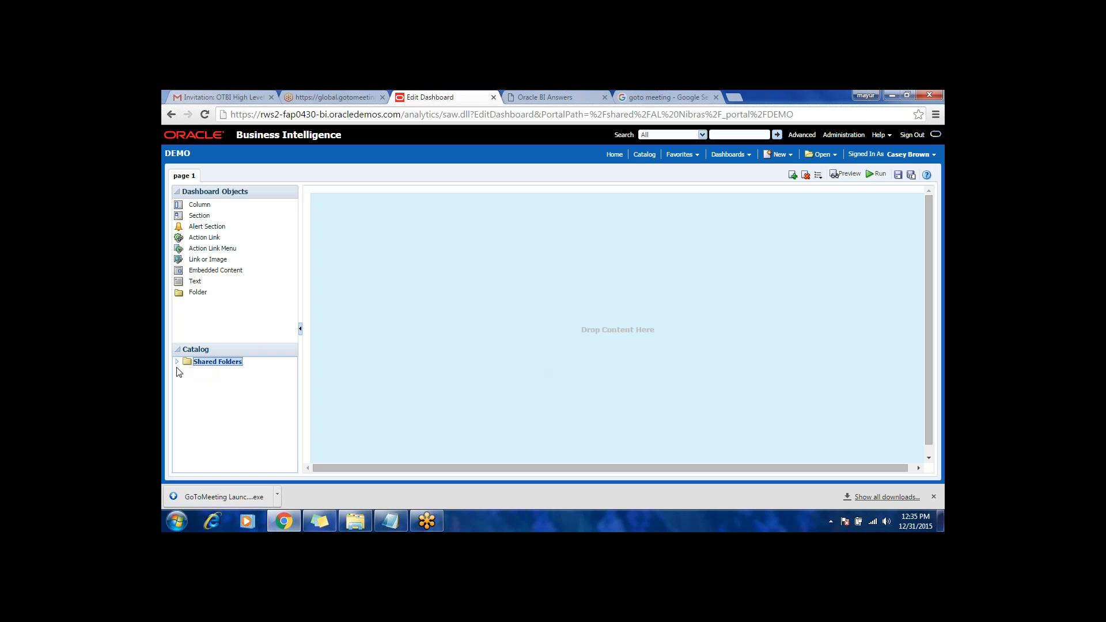
left_click(176, 362)
left_click_drag(291, 382, 294, 397)
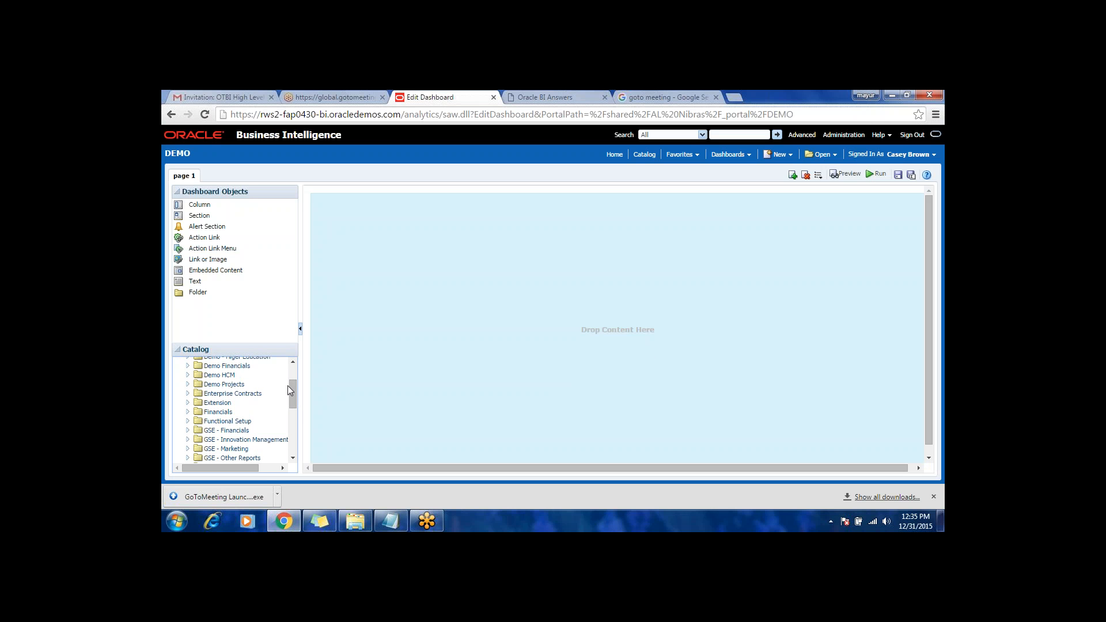
left_click_drag(271, 345, 272, 317)
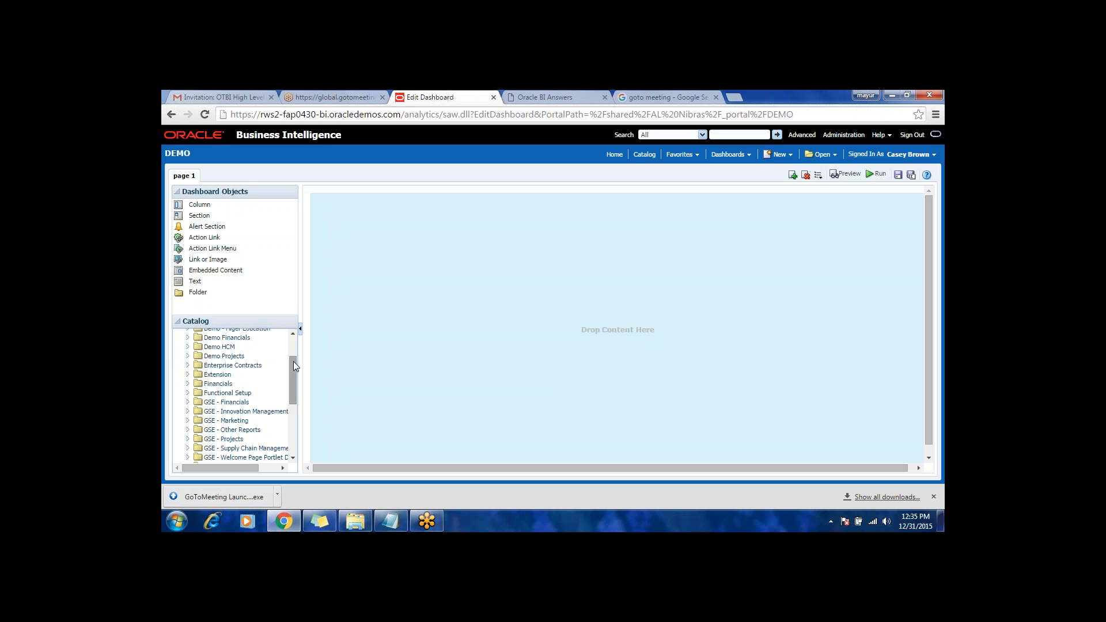
left_click_drag(293, 361, 295, 341)
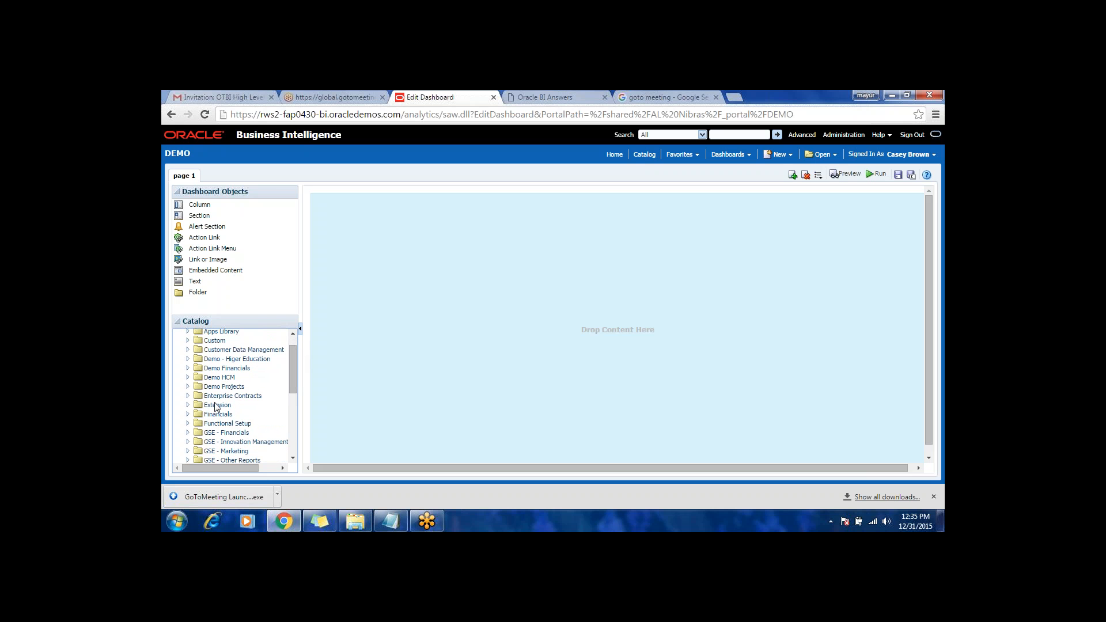
left_click(219, 415)
scroll(293, 371, "down", 3)
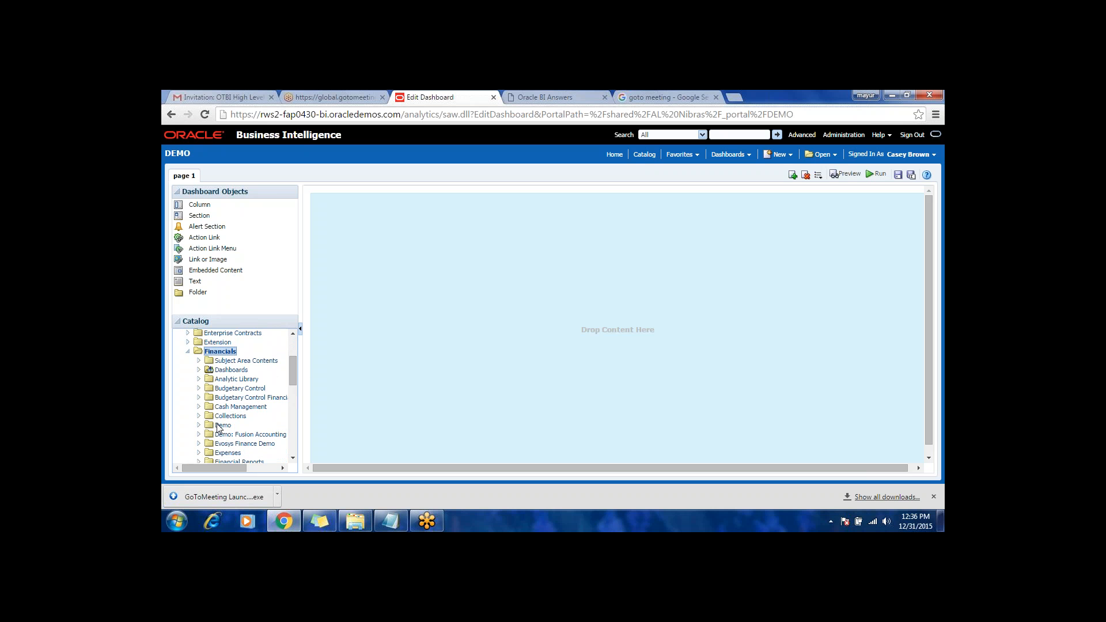
left_click(222, 425)
left_click(199, 426)
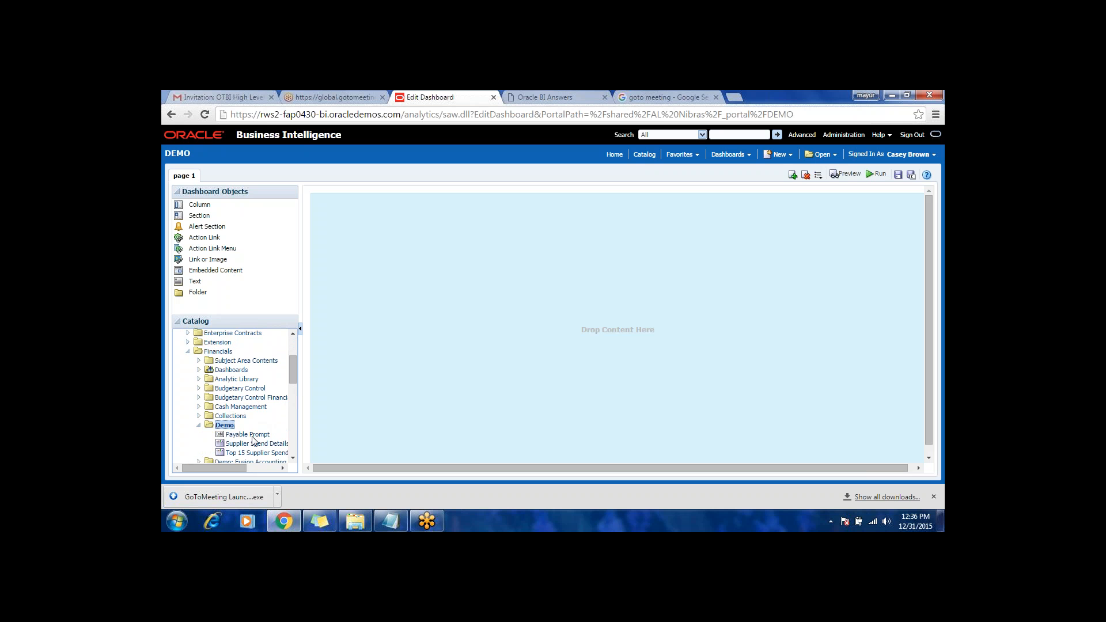
Step: Add Payable Prompt and, below it, the Top 15 Supplier Spend analysis to the dashboard page, and save the dashboard
left_click_drag(253, 435, 427, 313)
left_click_drag(491, 269, 490, 270)
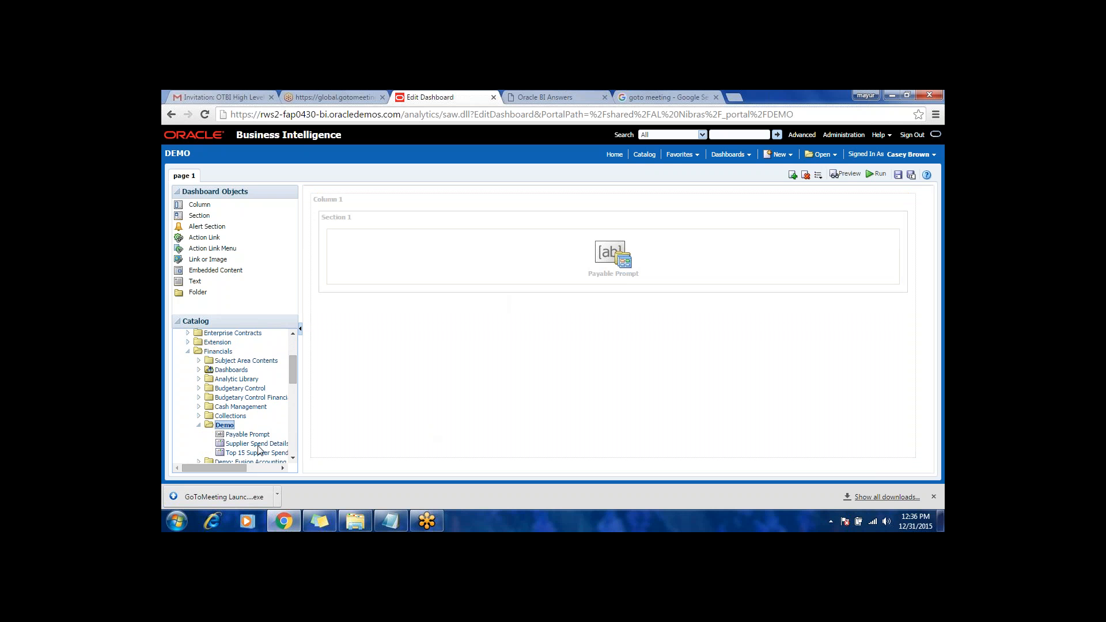
left_click_drag(260, 450, 400, 348)
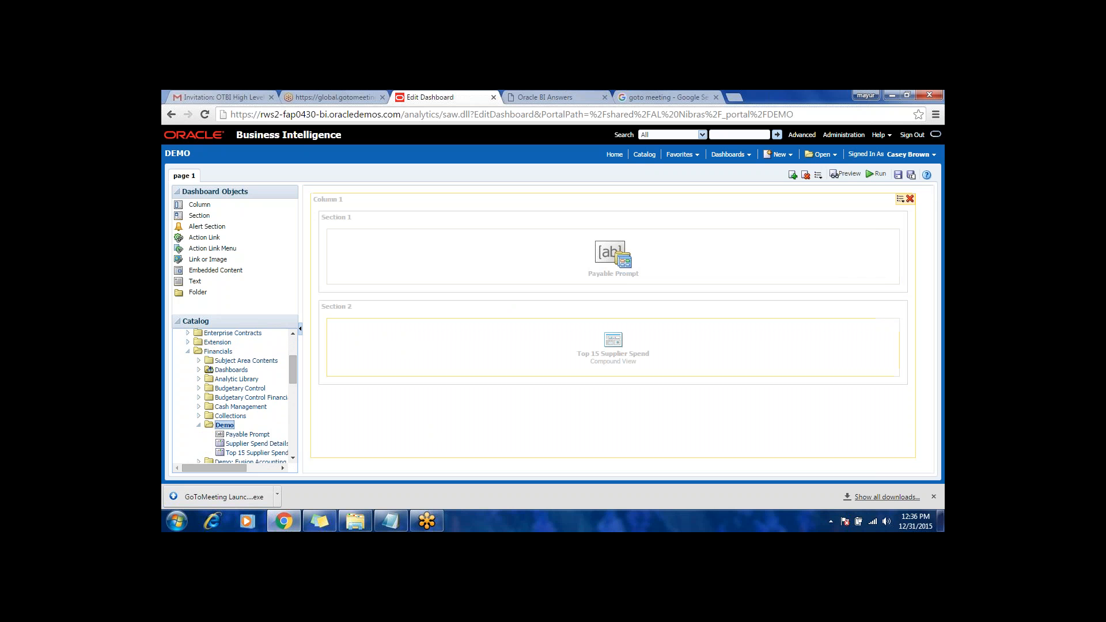
left_click(898, 175)
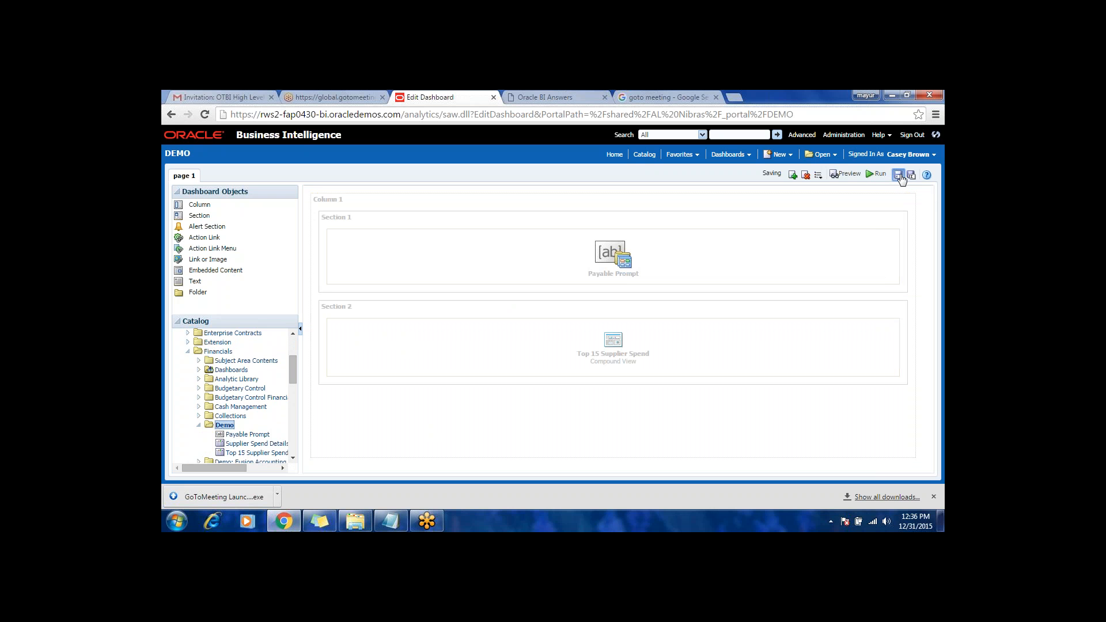
Step: Rename the dashboard's page 1 as Spend in the dashboard properties
left_click(818, 174)
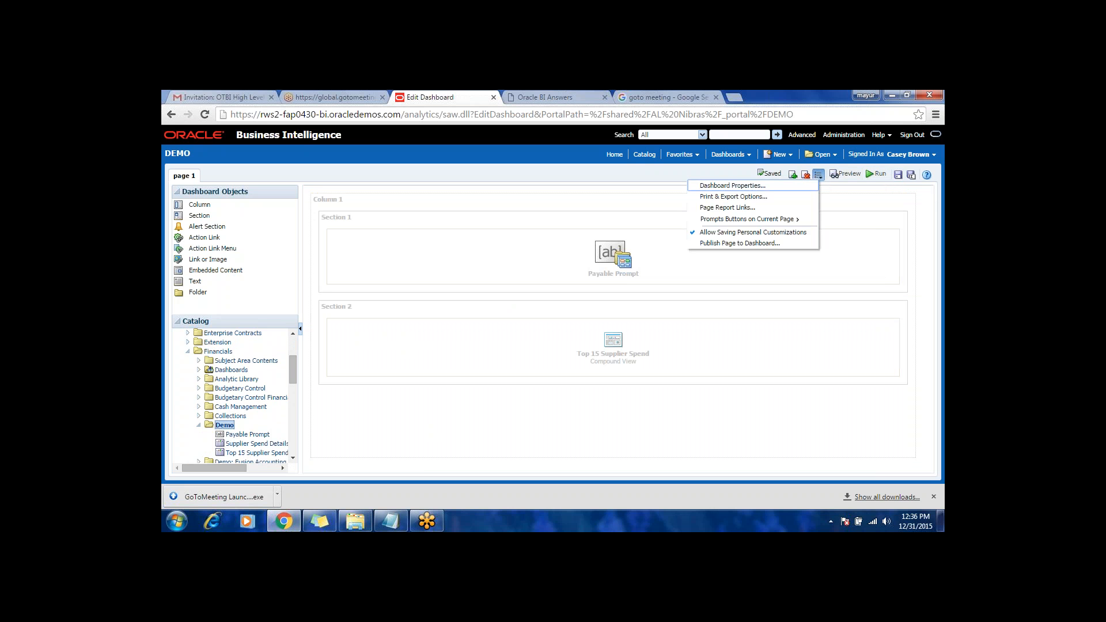
left_click(736, 186)
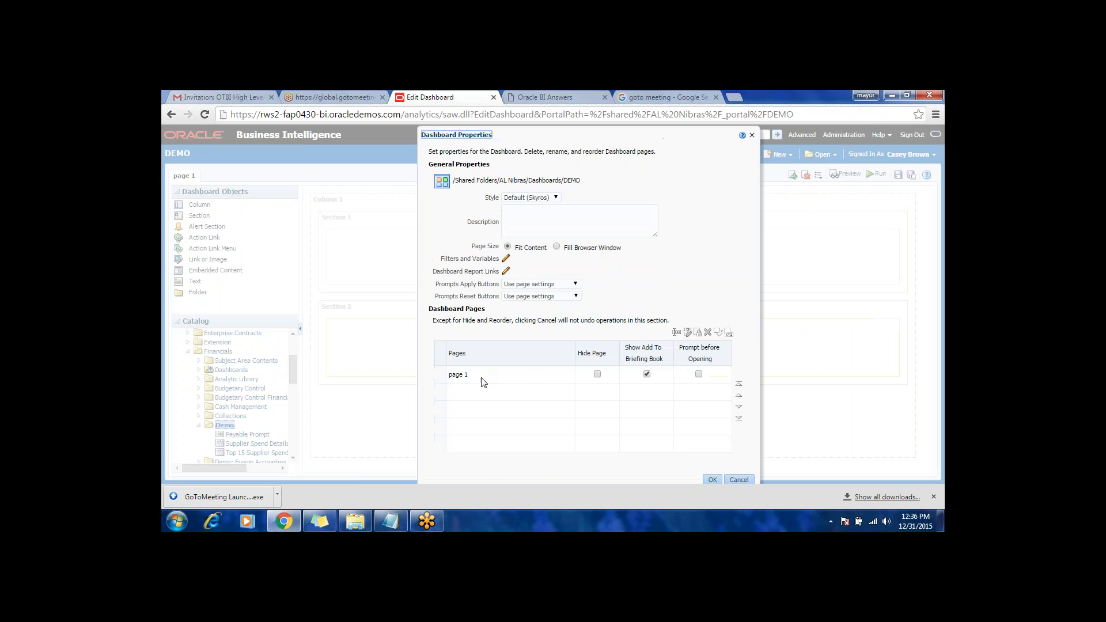
left_click(483, 376)
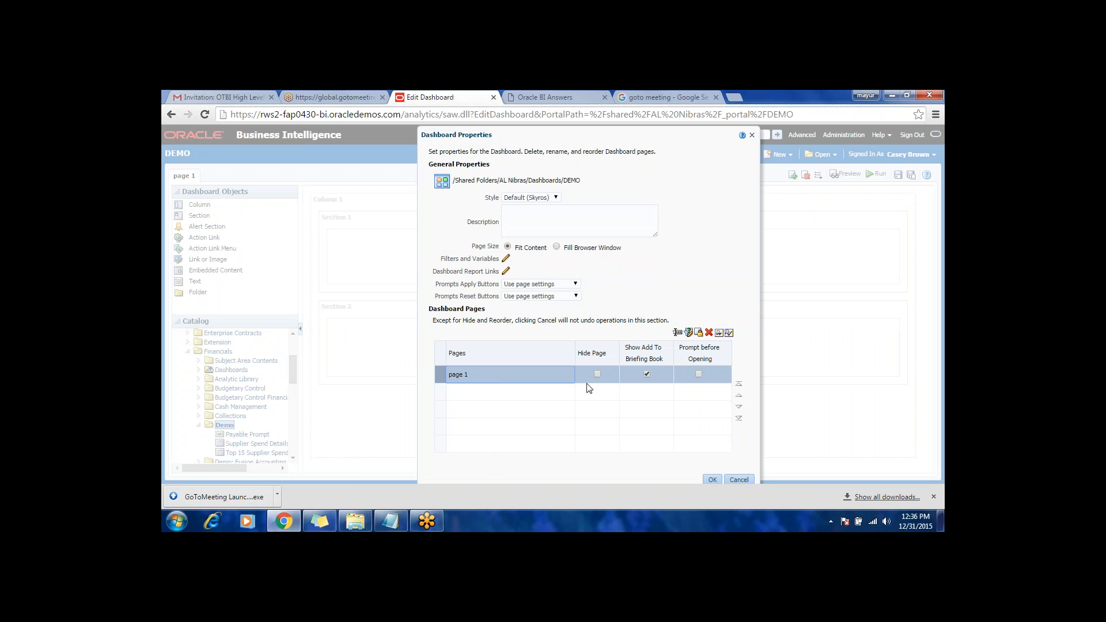
left_click(678, 333)
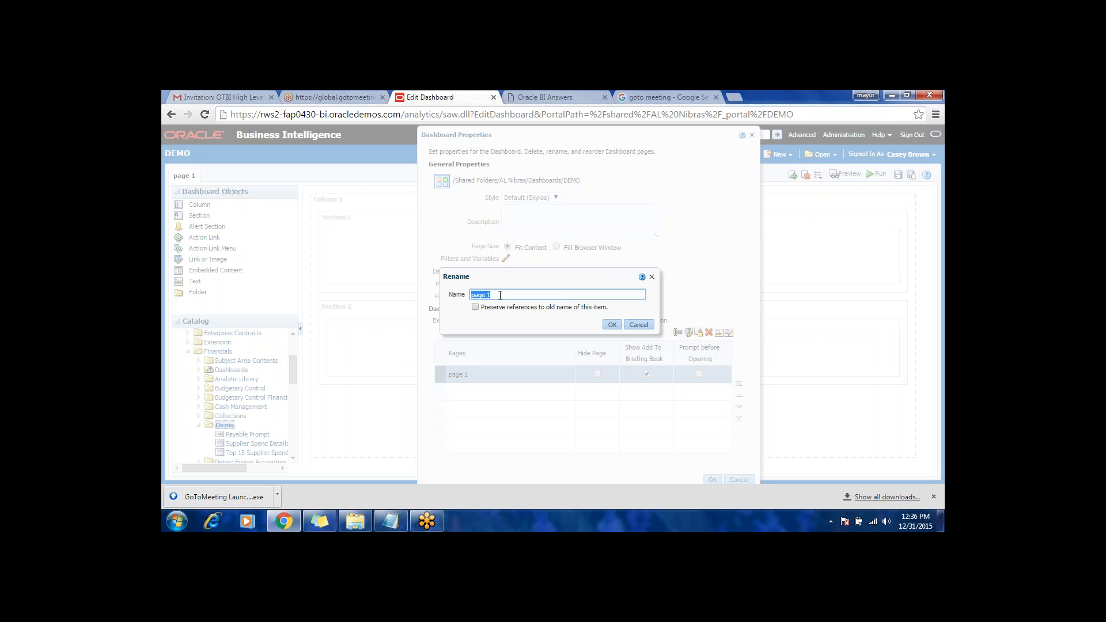
key("BackSpace")
left_click(612, 324)
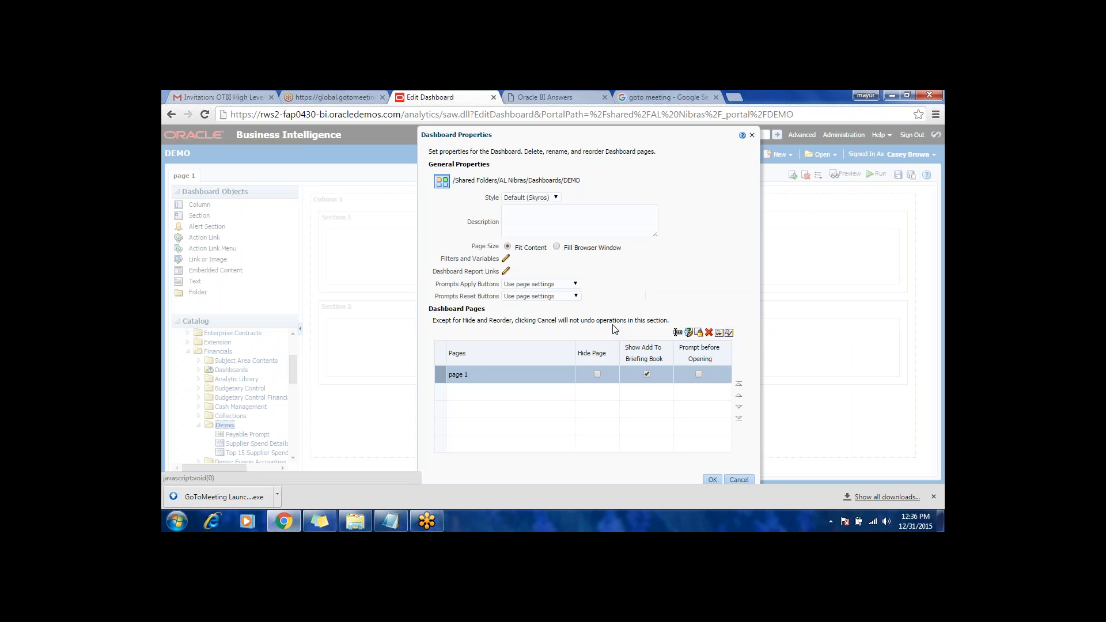
Step: Enable the Edit, Refresh and Export report links for the dashboard and apply the dashboard properties
left_click(506, 272)
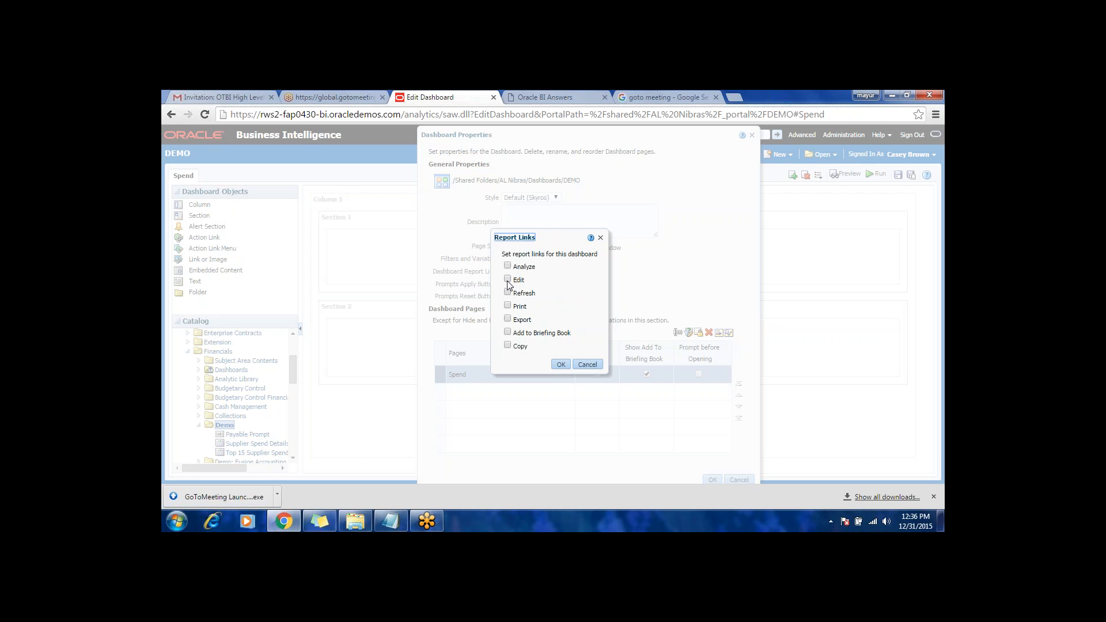
left_click(508, 294)
left_click(508, 279)
left_click(561, 365)
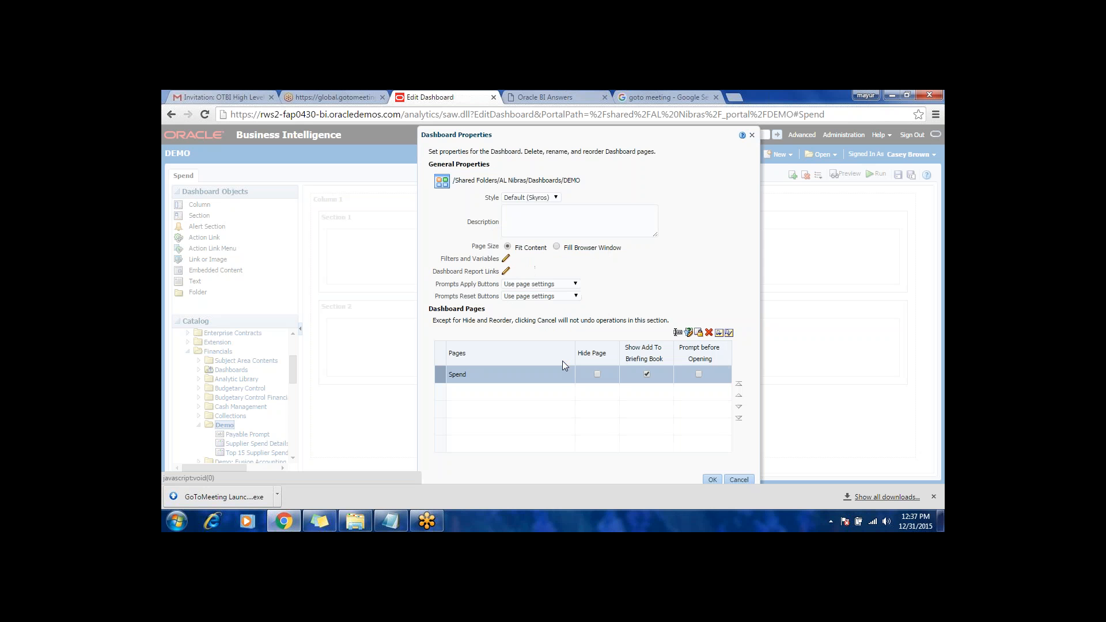
left_click(712, 479)
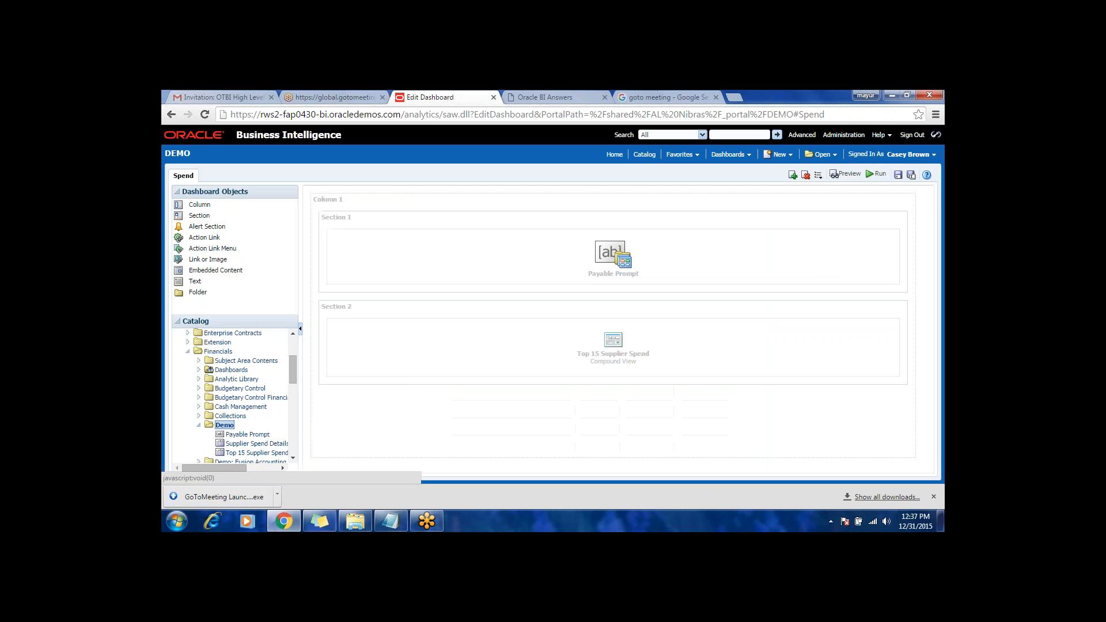
Step: Save and run the dashboard, and switch the Top 15 Supplier Spend view to Graph
left_click(899, 176)
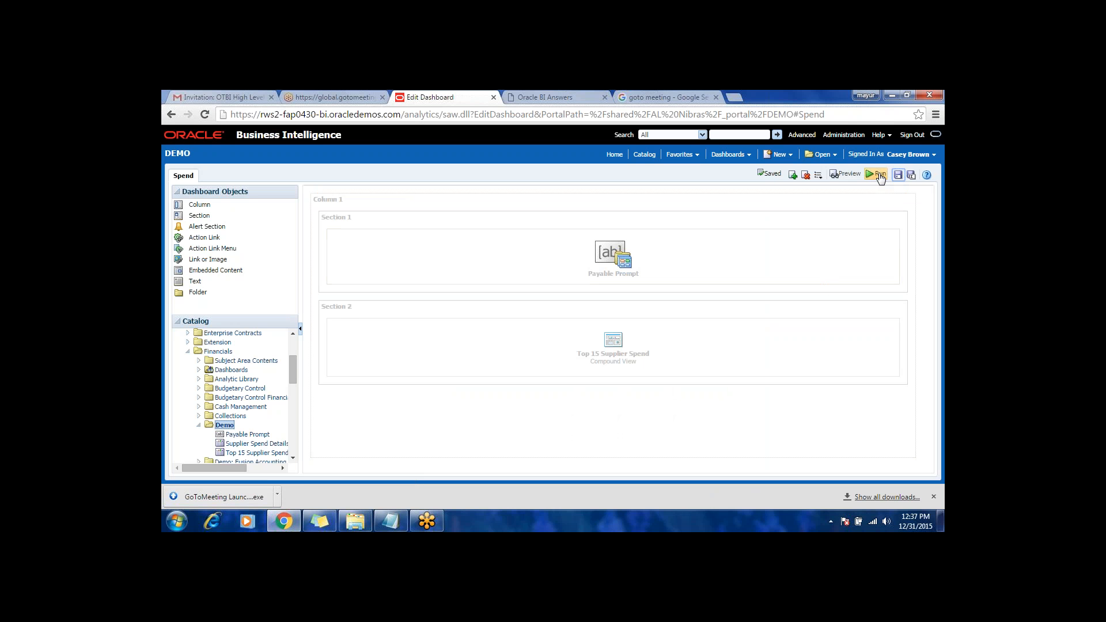
left_click(878, 174)
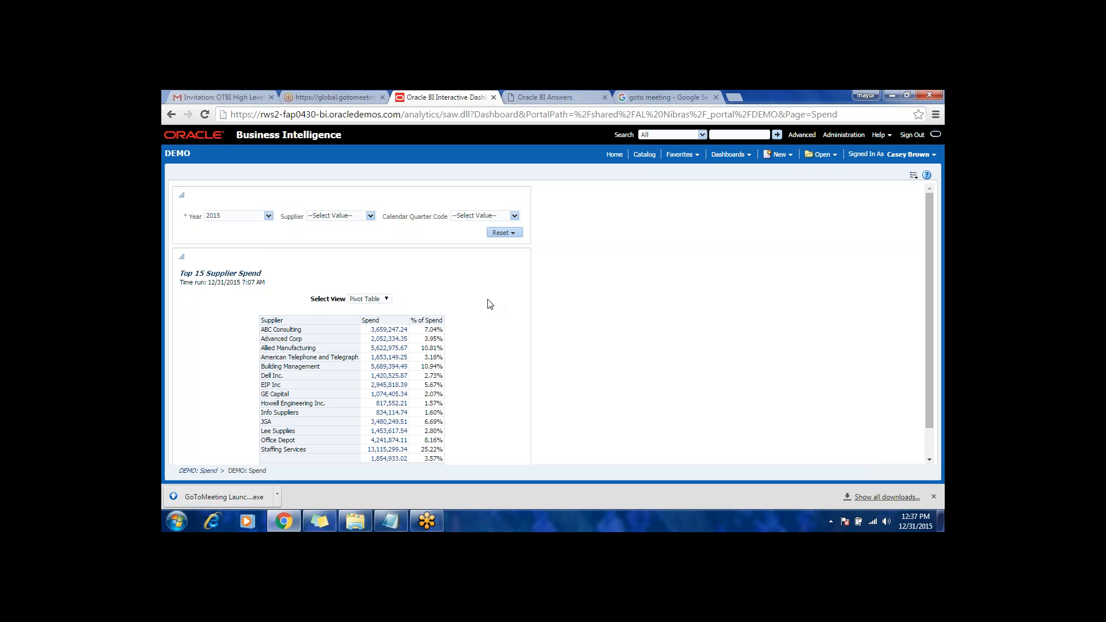
scroll(489, 304, "down", 1)
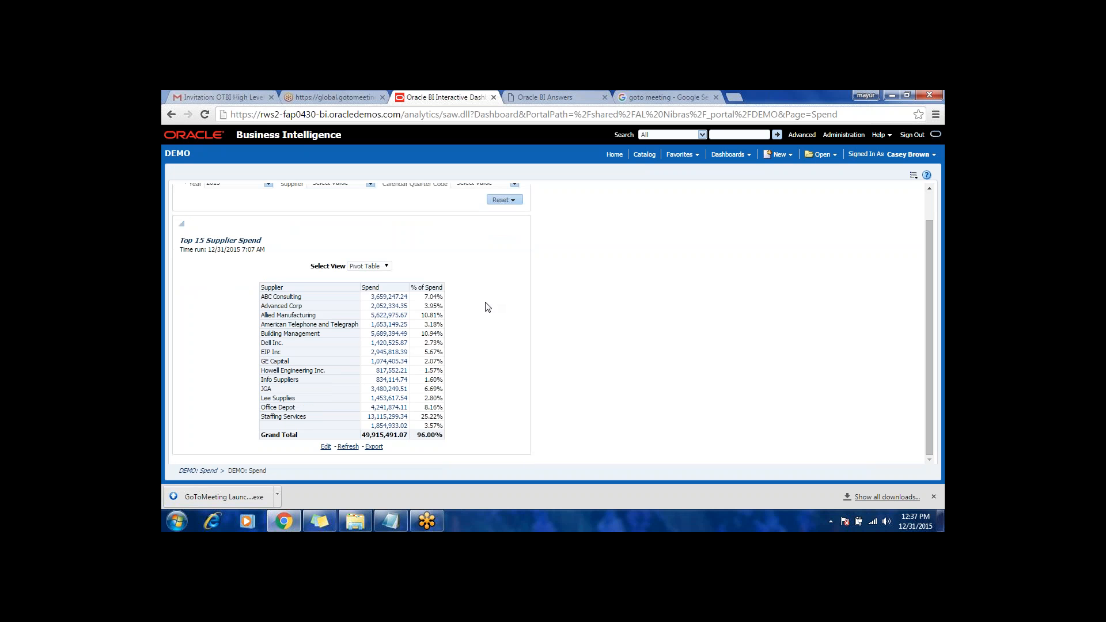
left_click(386, 268)
left_click(368, 284)
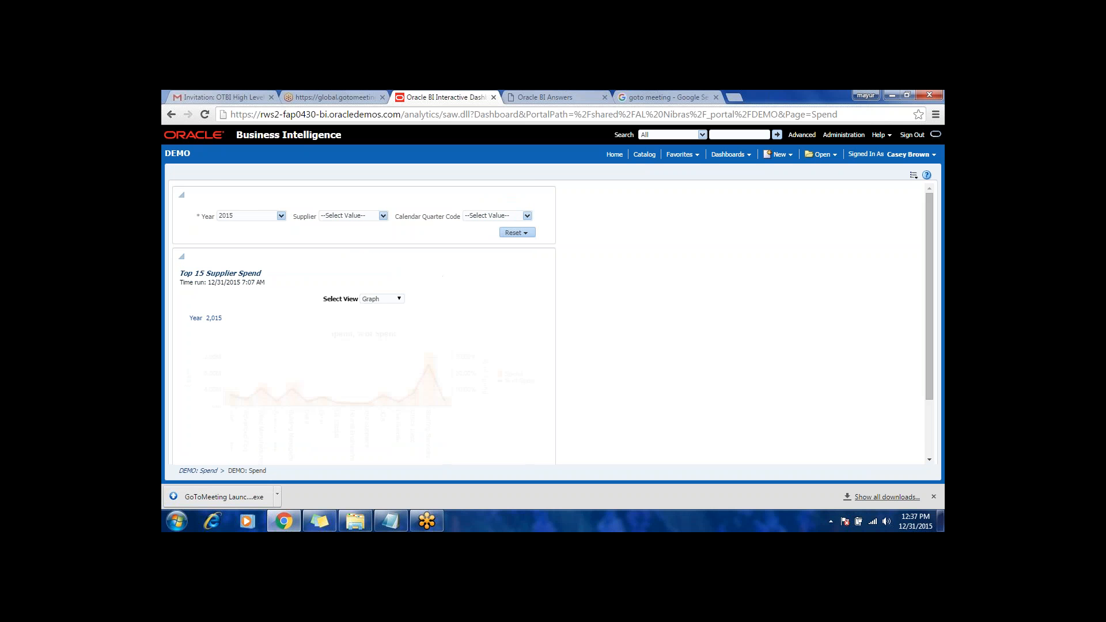
scroll(477, 318, "down", 2)
scroll(477, 318, "down", 1)
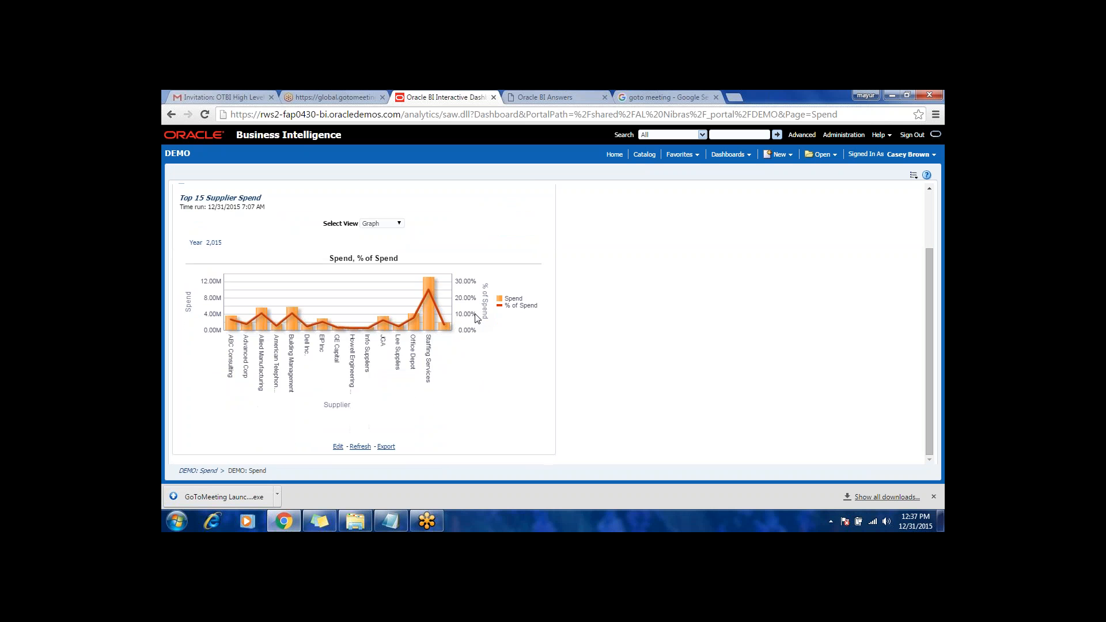
Step: Review the spend graph and check the choices offered by the Supplier prompt without selecting one
scroll(477, 318, "up", 2)
scroll(477, 318, "down", 1)
scroll(476, 317, "up", 1)
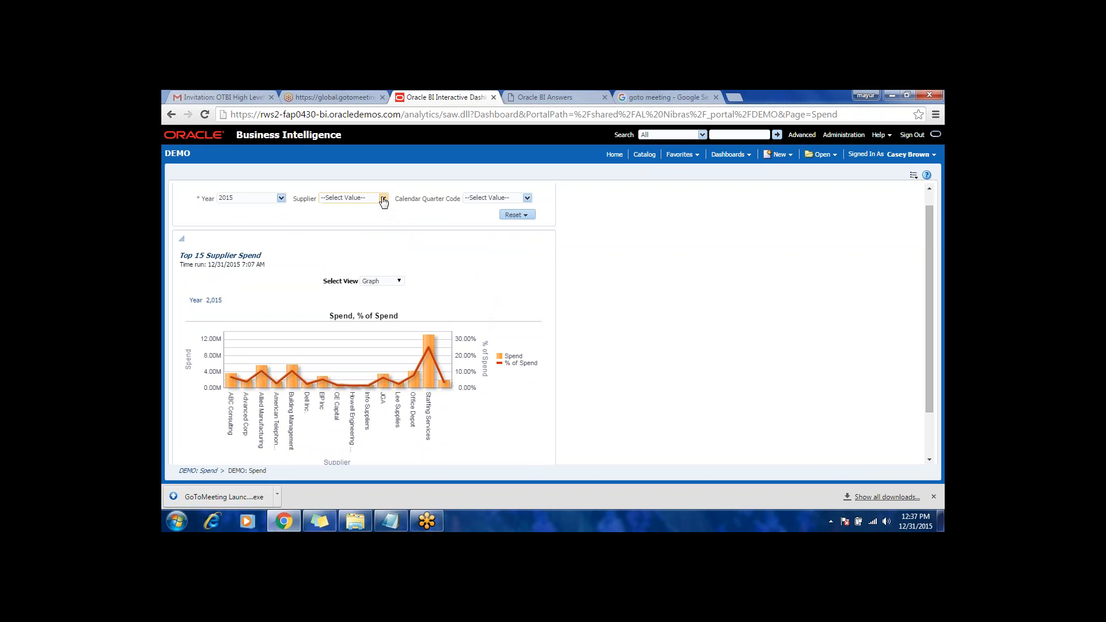
left_click(383, 197)
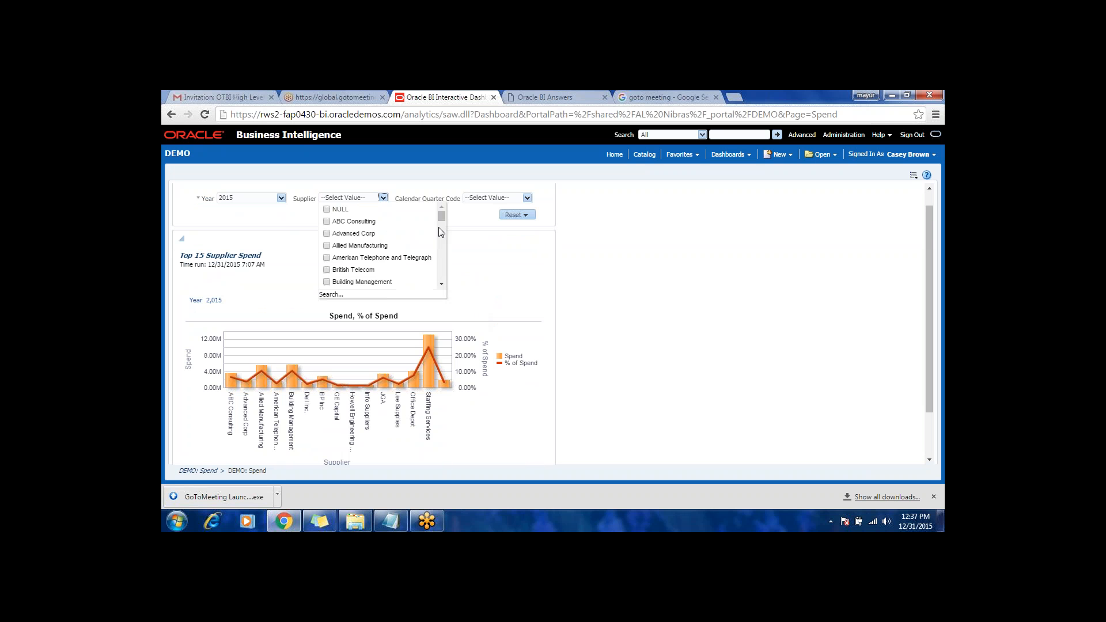
left_click(468, 222)
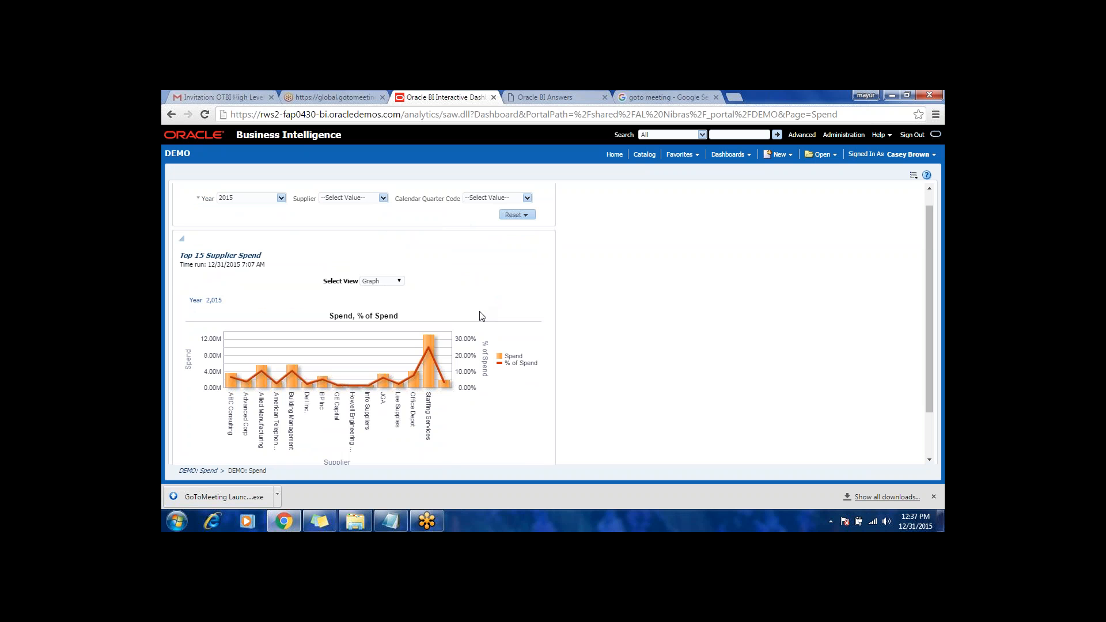
scroll(766, 320, "up", 1)
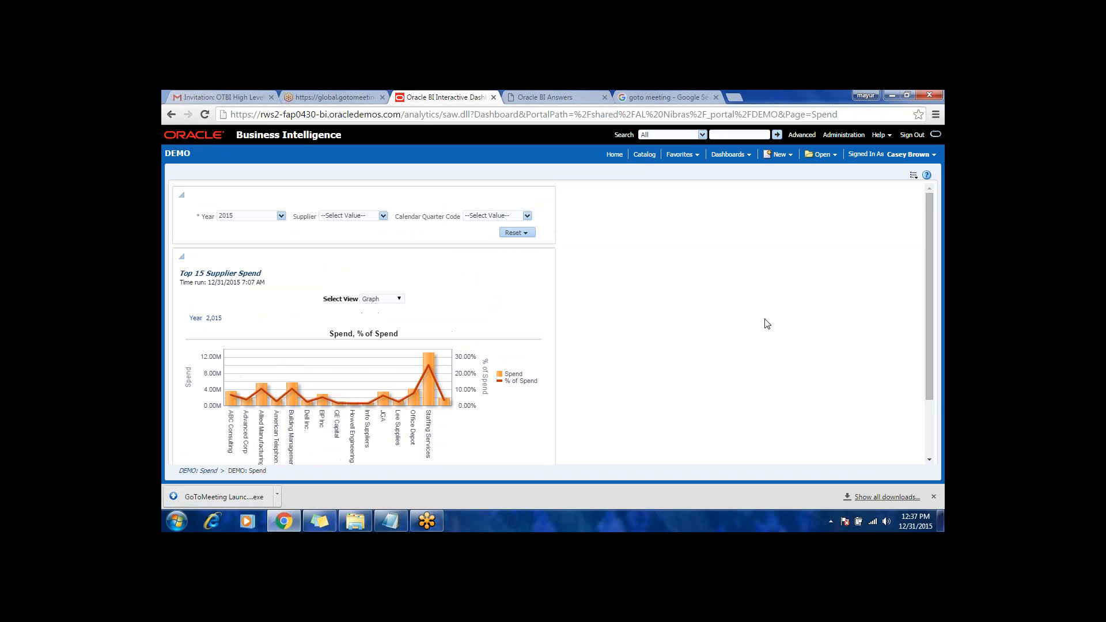
Step: Reopen the DEMO dashboard's Spend page for editing
left_click(913, 175)
left_click(863, 188)
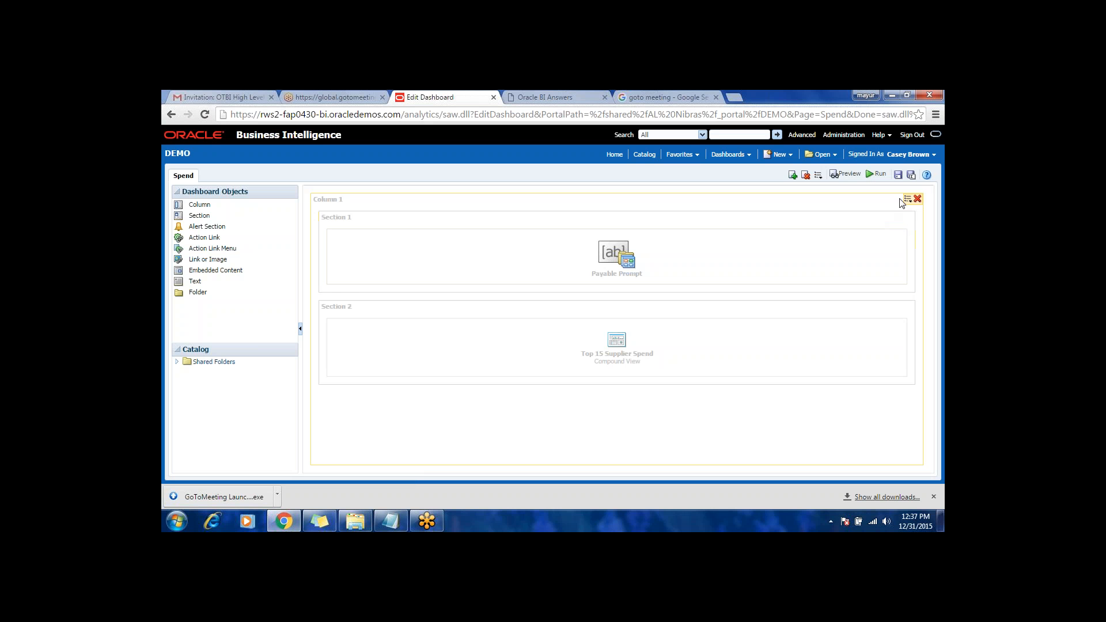
left_click(907, 200)
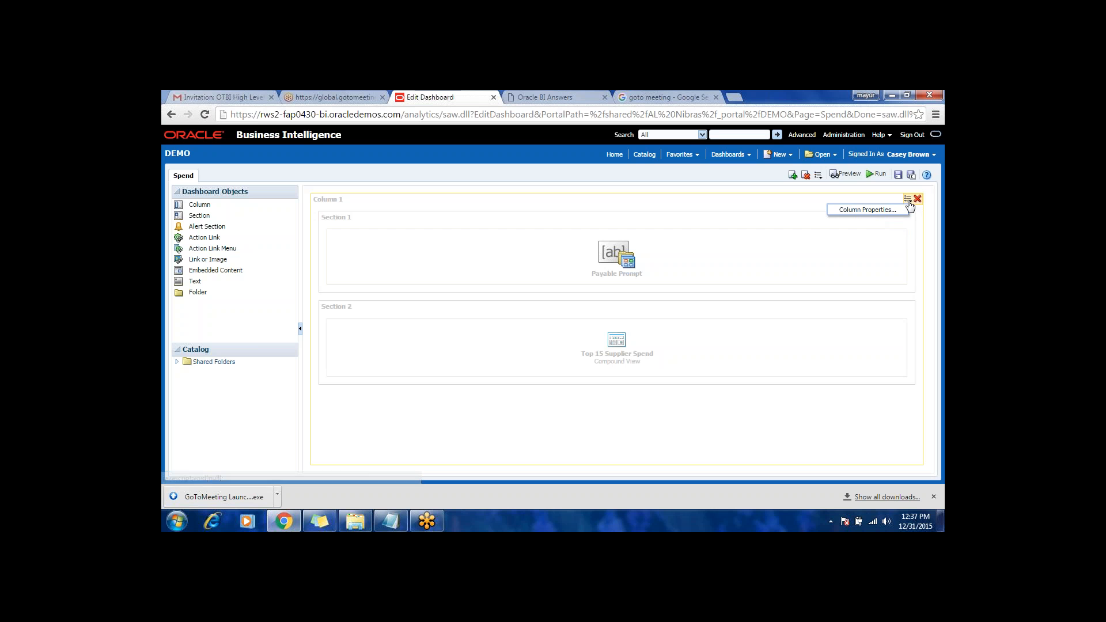
left_click(869, 209)
left_click(884, 383)
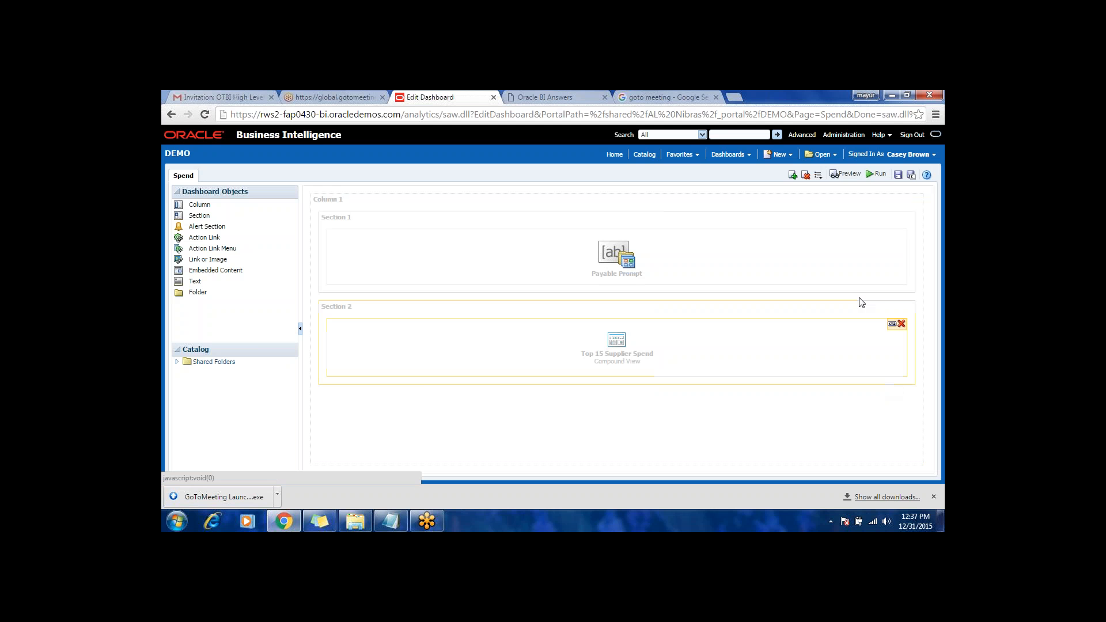
Step: Turn off the Collapsible option for both Section 1 and Section 2
left_click(881, 216)
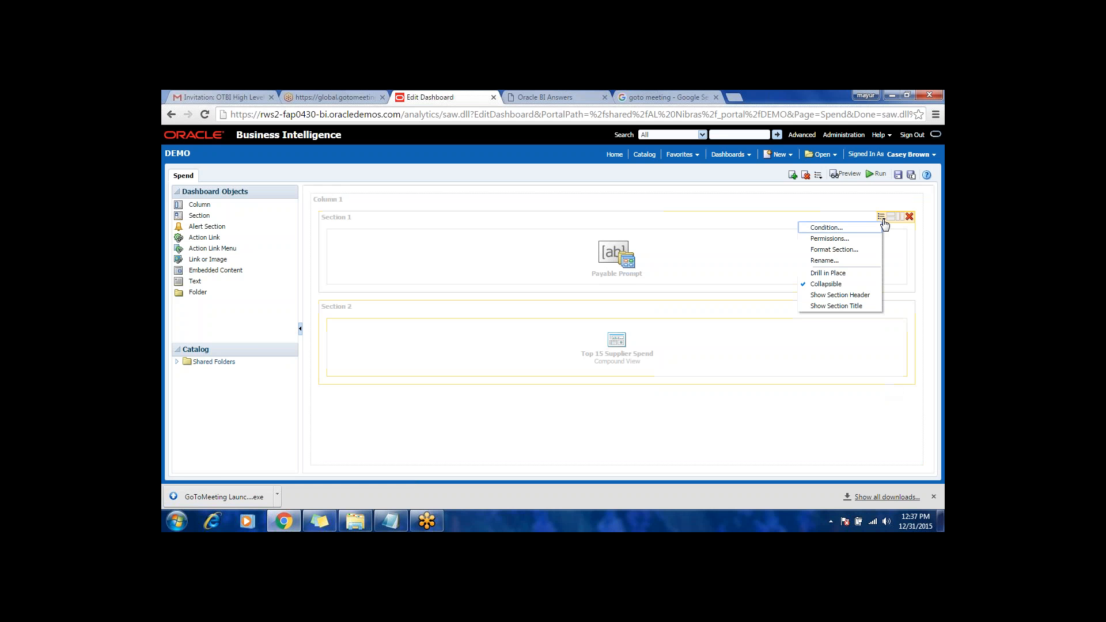
left_click(820, 285)
left_click(882, 306)
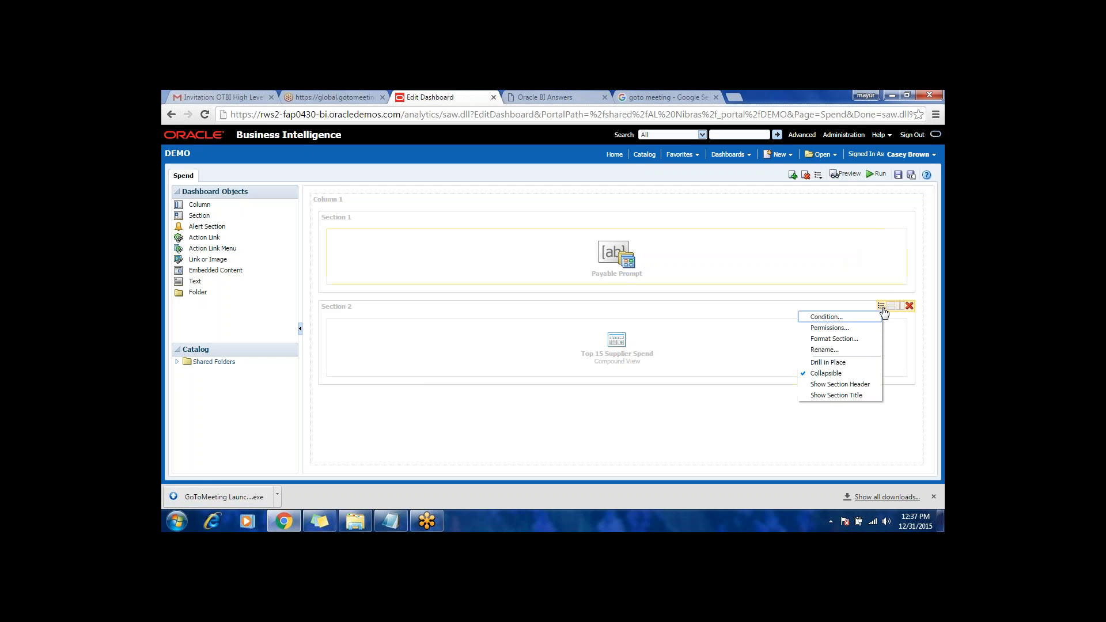
left_click(830, 373)
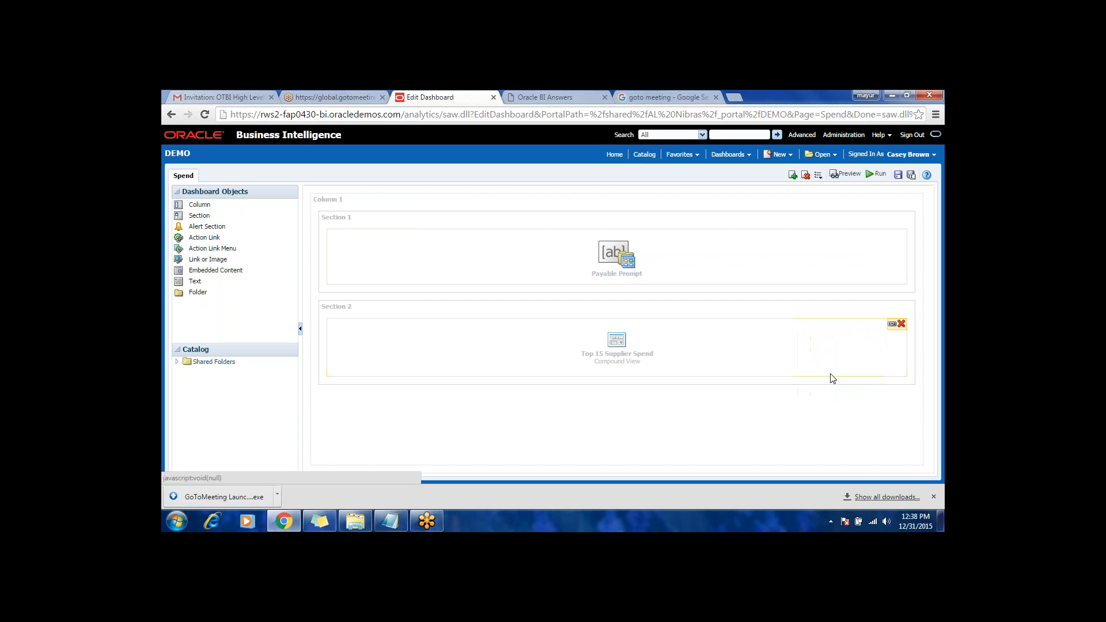
Step: Format Section 1 with Left horizontal alignment and Top vertical alignment
left_click(881, 217)
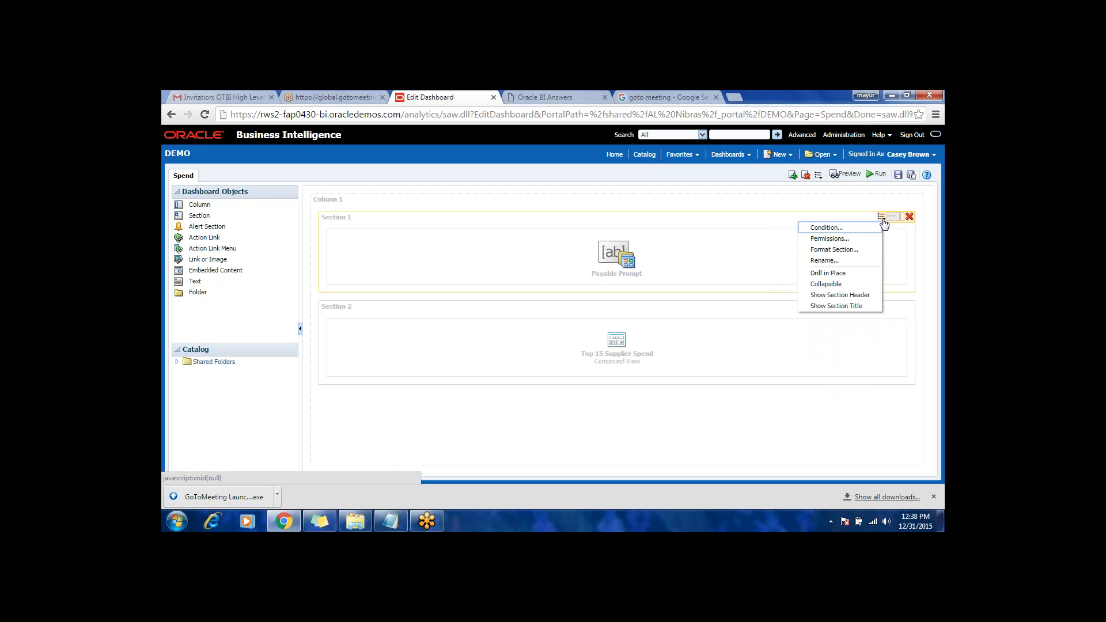
left_click(833, 249)
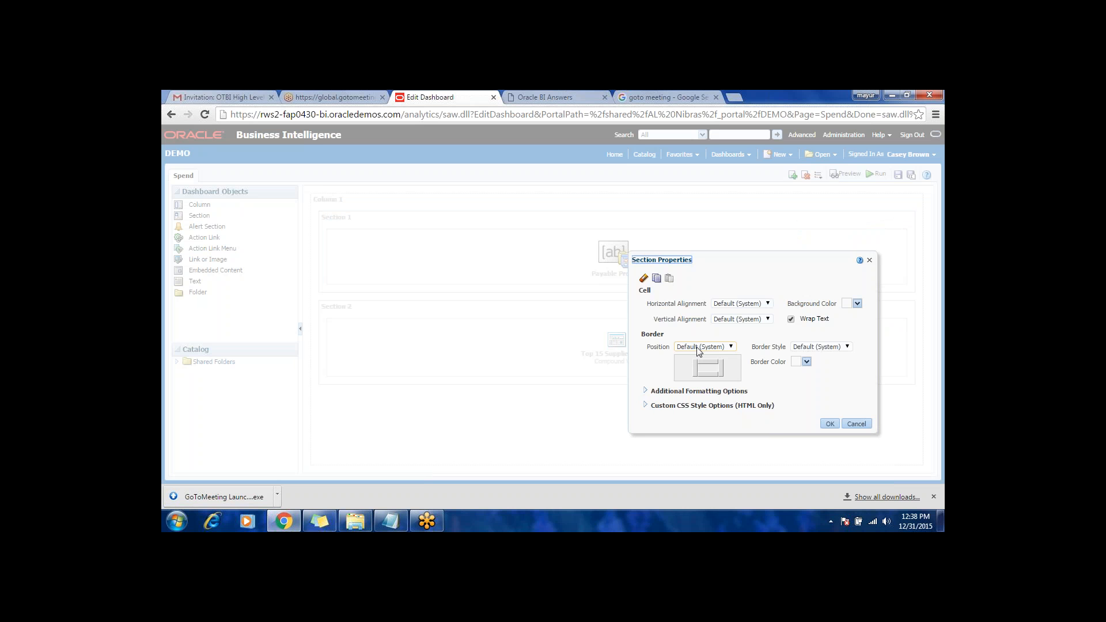
left_click(735, 320)
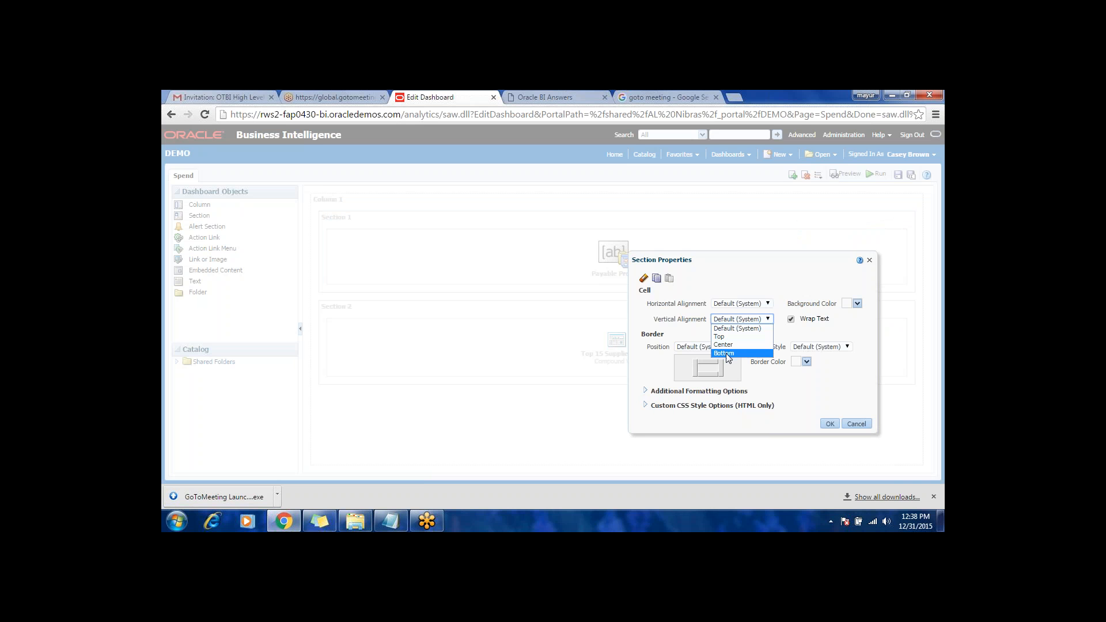
left_click(725, 330)
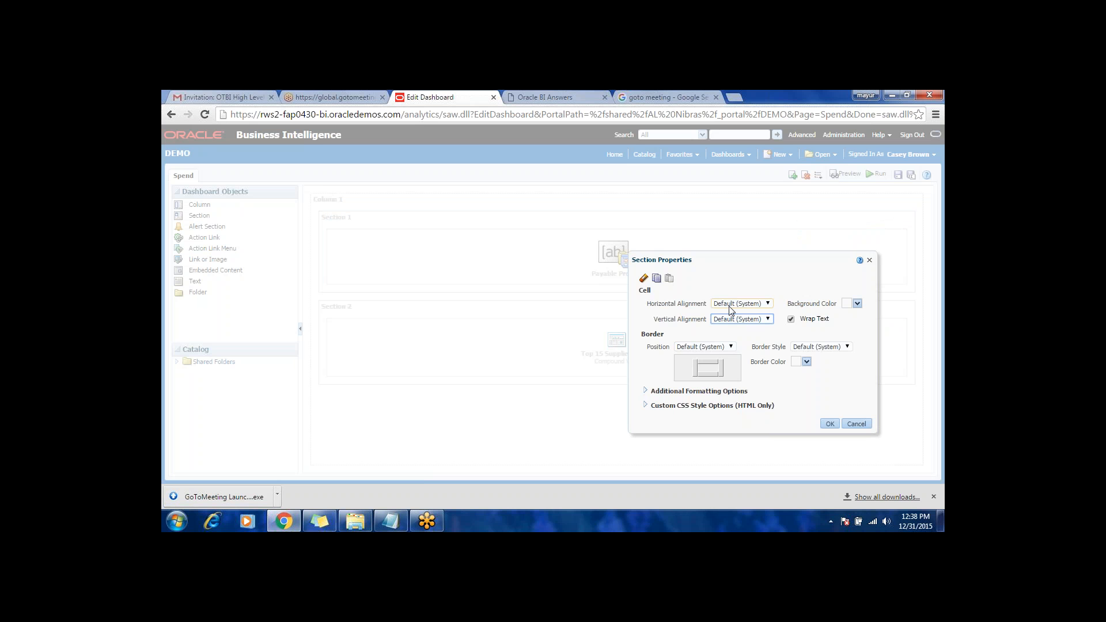
left_click(728, 307)
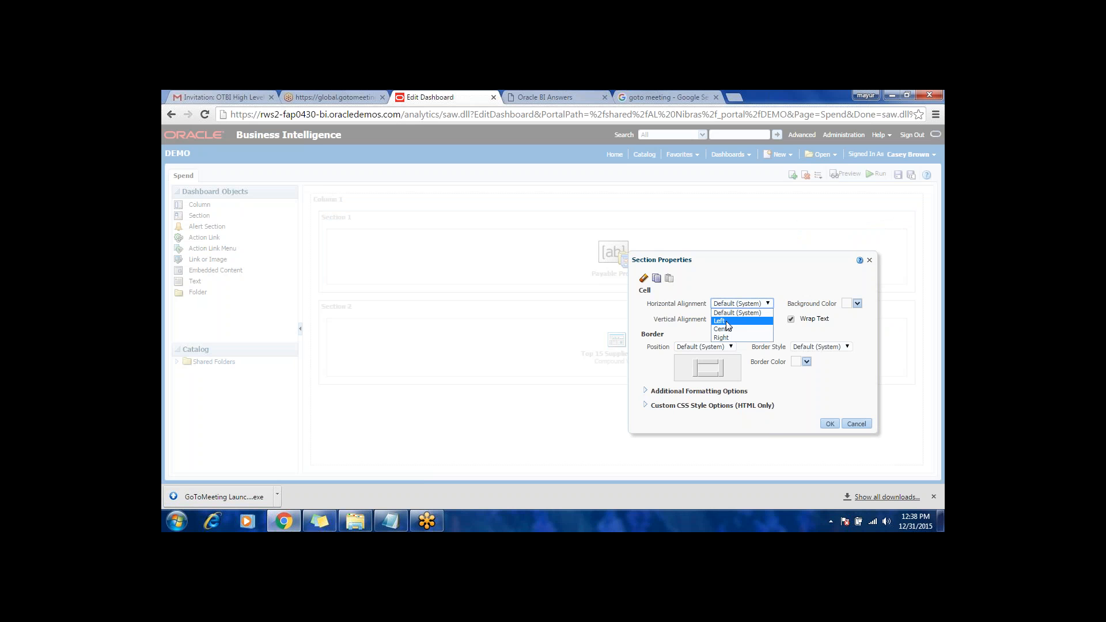
left_click(726, 322)
left_click(741, 319)
left_click(732, 337)
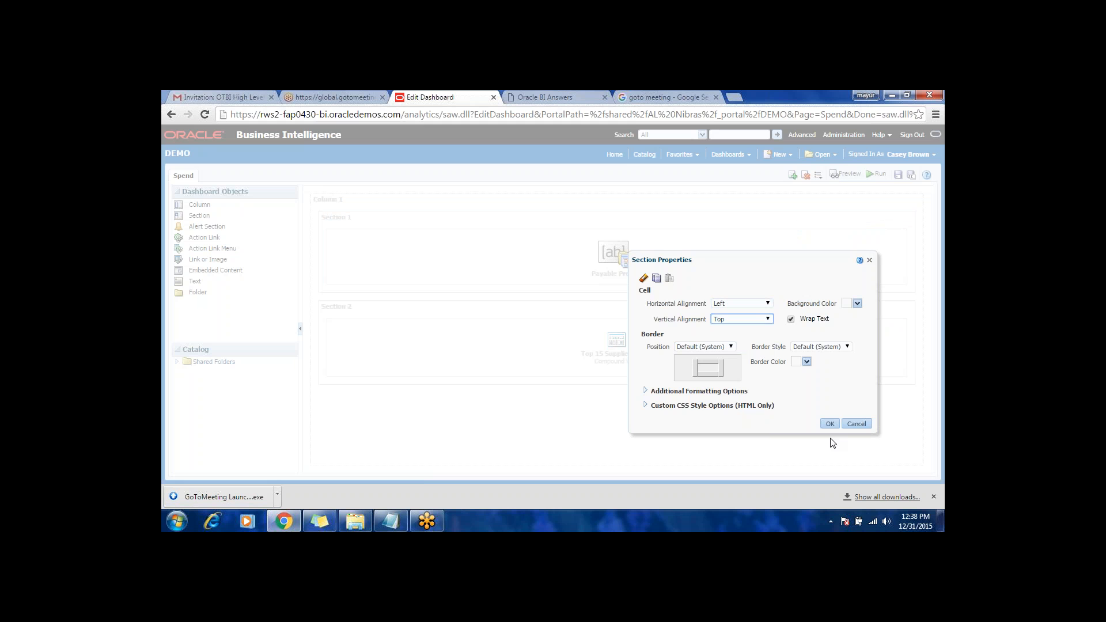
left_click(838, 423)
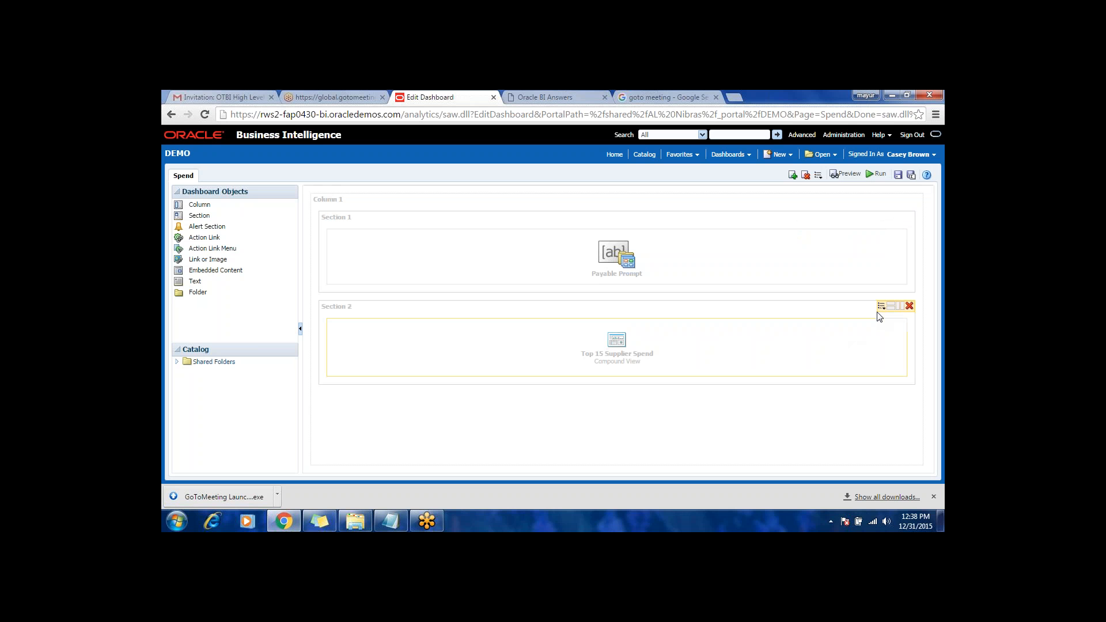
Step: Format Section 2 with Left horizontal and Top vertical alignment, and save and run the dashboard
left_click(881, 310)
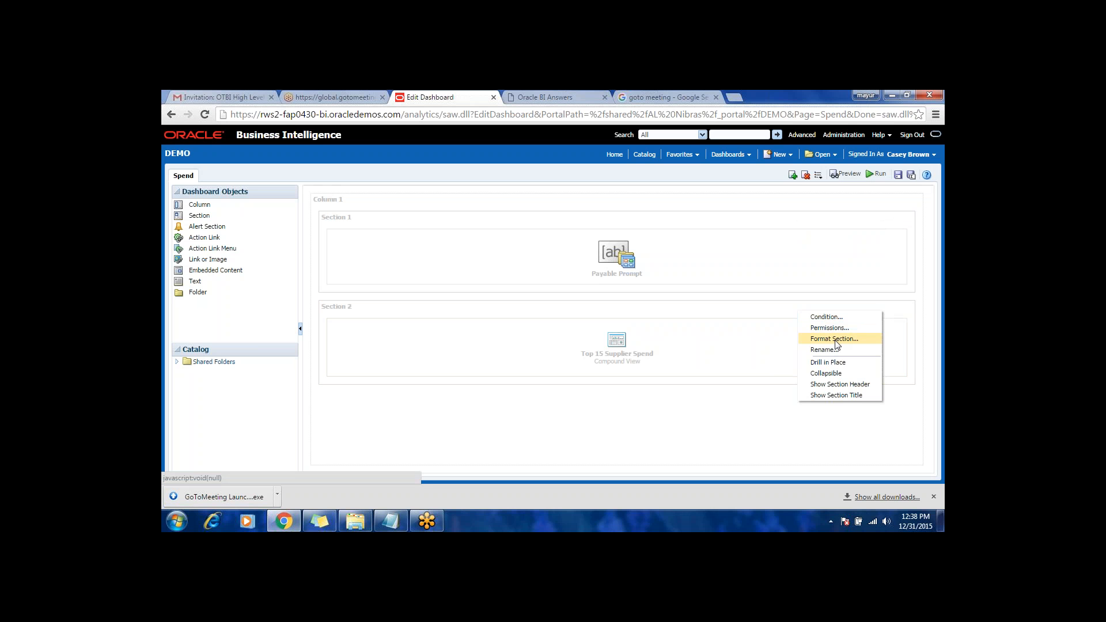
left_click(839, 344)
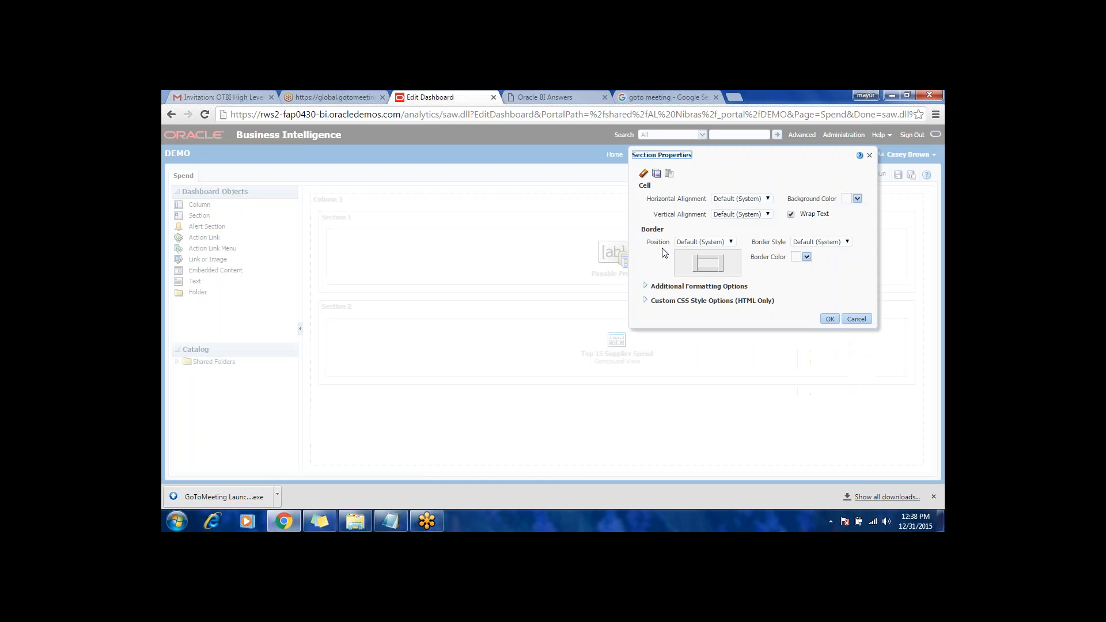
left_click(733, 200)
left_click(726, 217)
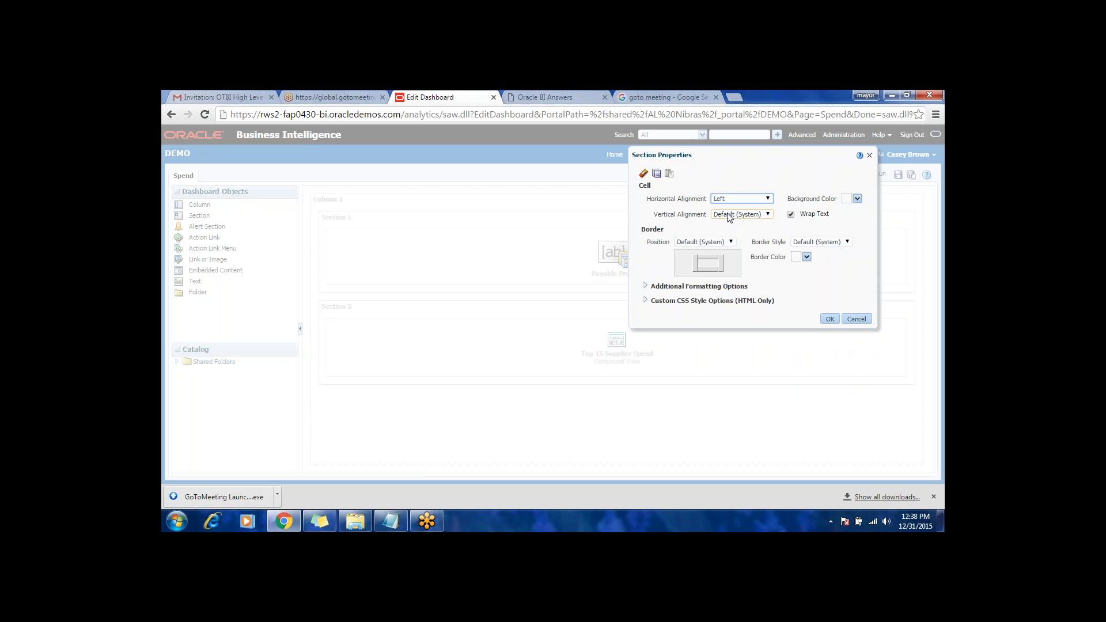
left_click(728, 216)
left_click(730, 237)
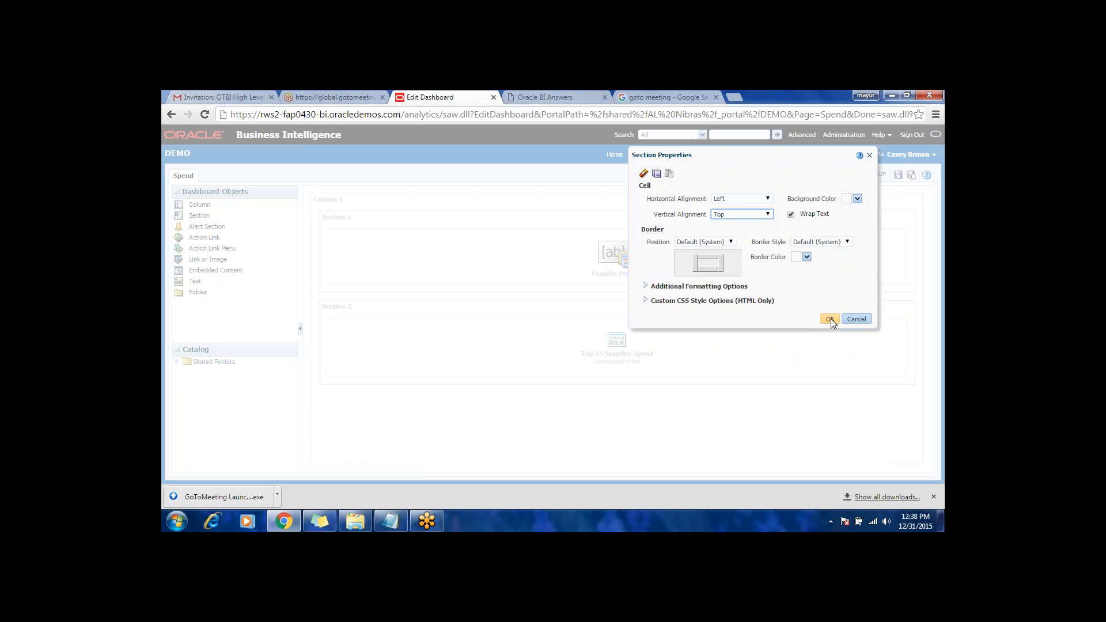
left_click(830, 318)
left_click(898, 175)
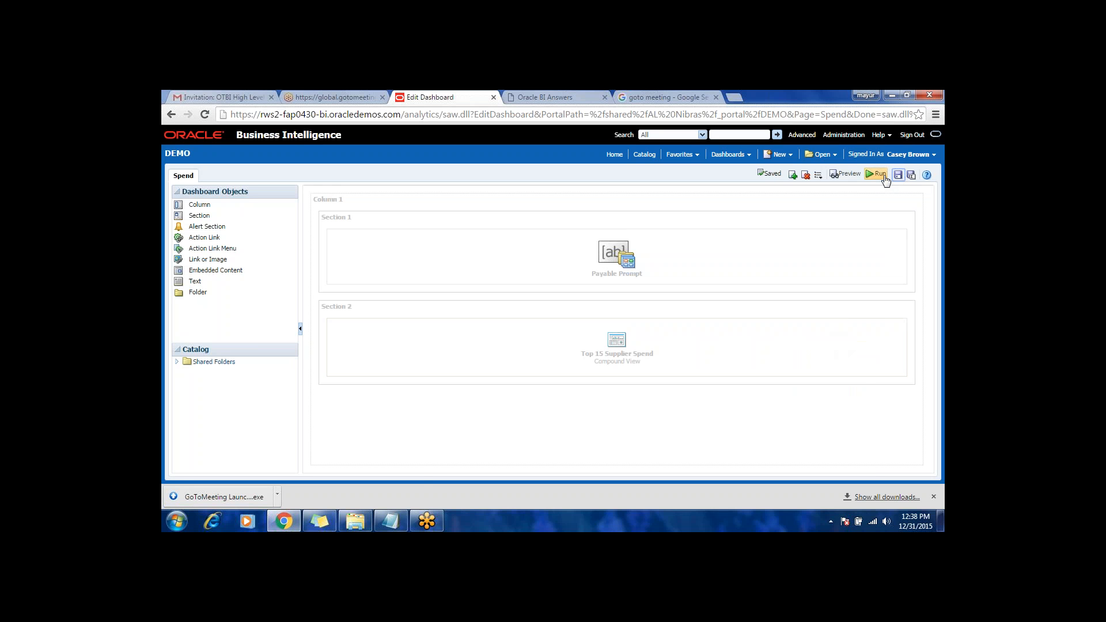
left_click(880, 175)
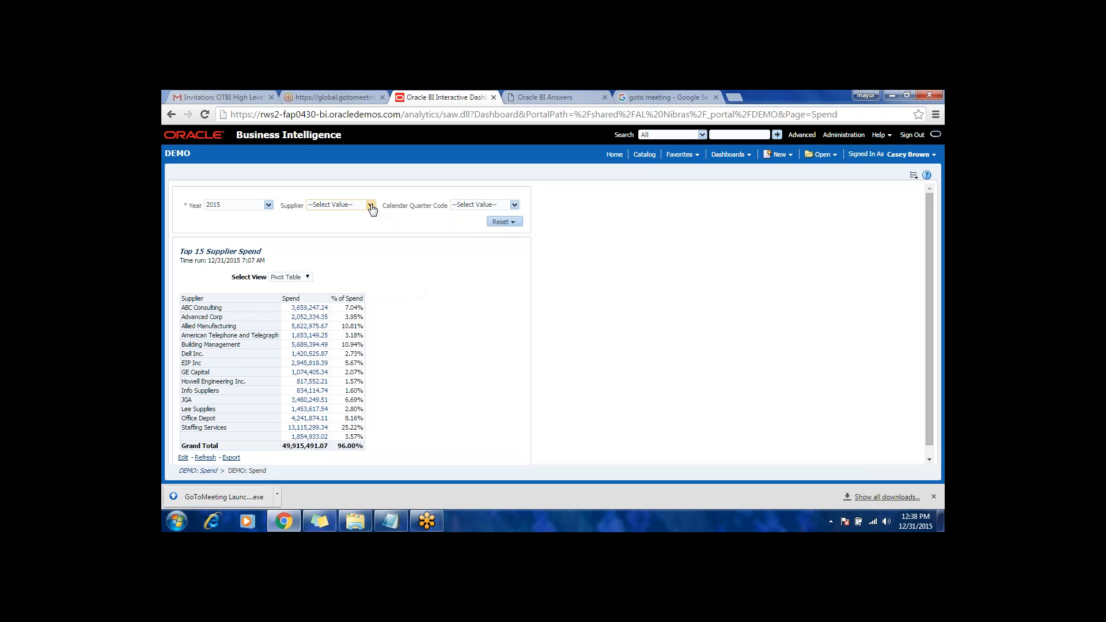
Step: Filter the dashboard to calendar quarter 2015 Q 2 and switch the Top 15 Supplier Spend view to Graph
left_click(514, 205)
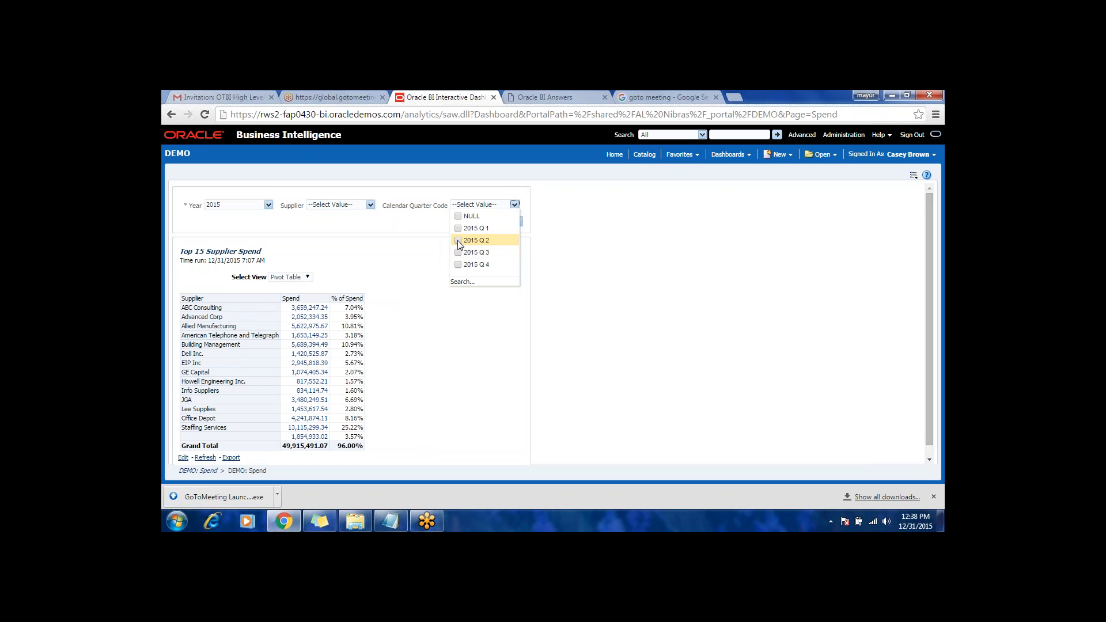
left_click(458, 241)
left_click(404, 213)
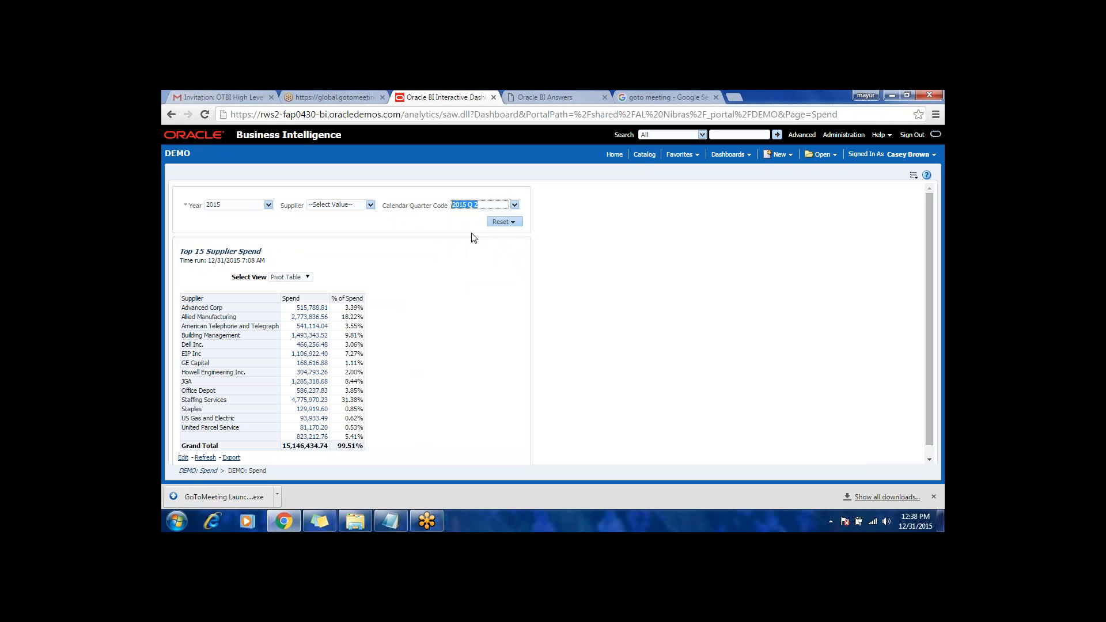
left_click(306, 278)
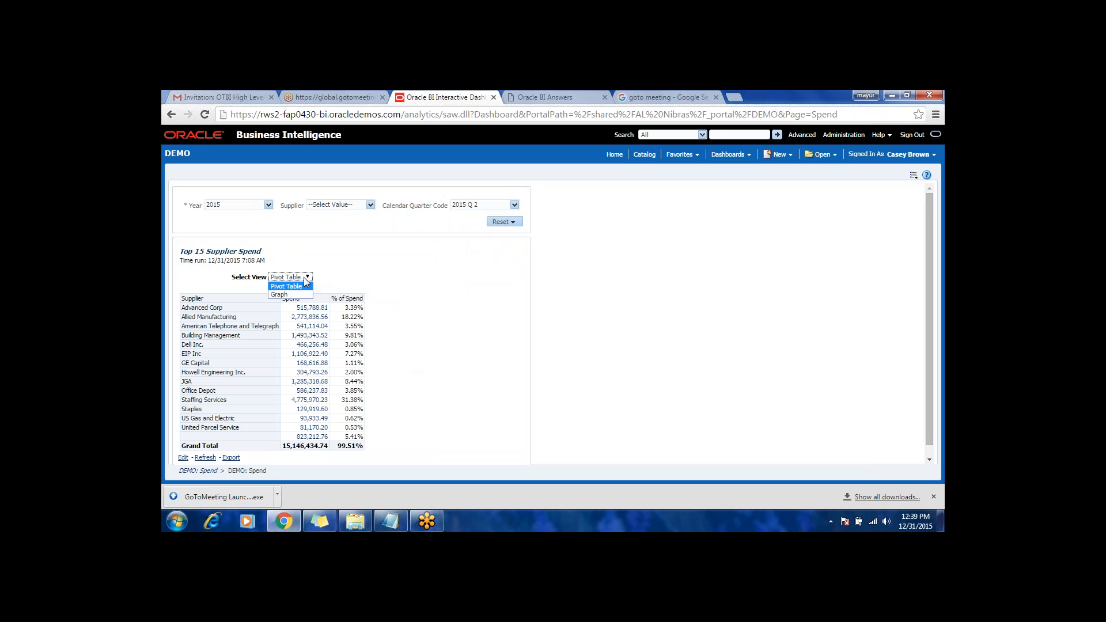
left_click(300, 295)
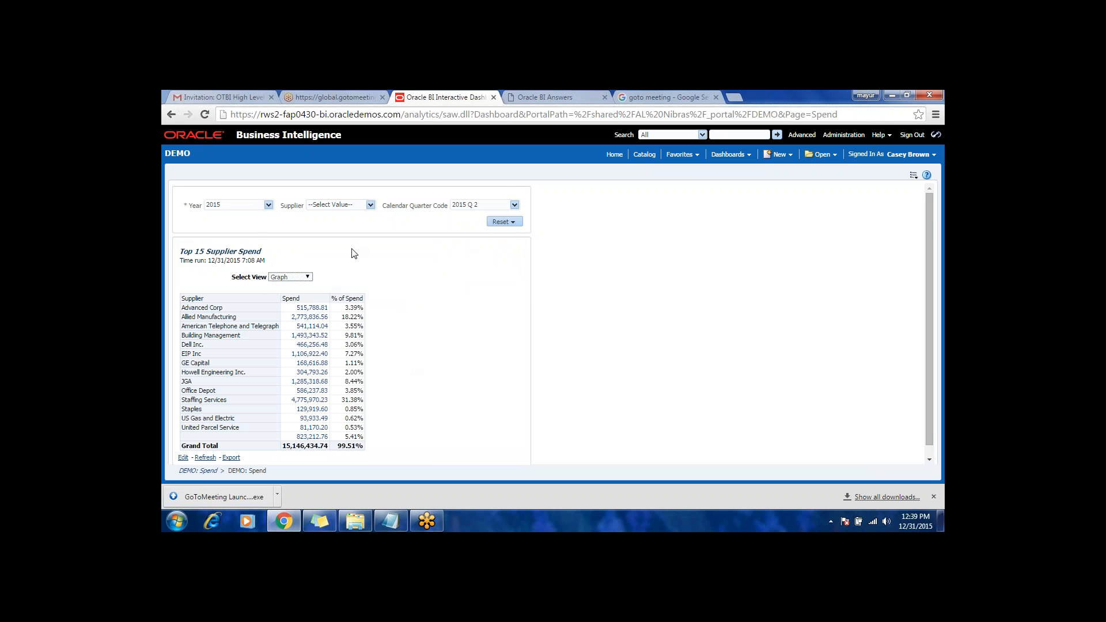
Step: Clear 2015 from the Year prompt to test that it is required, and select 2015 again
left_click(268, 205)
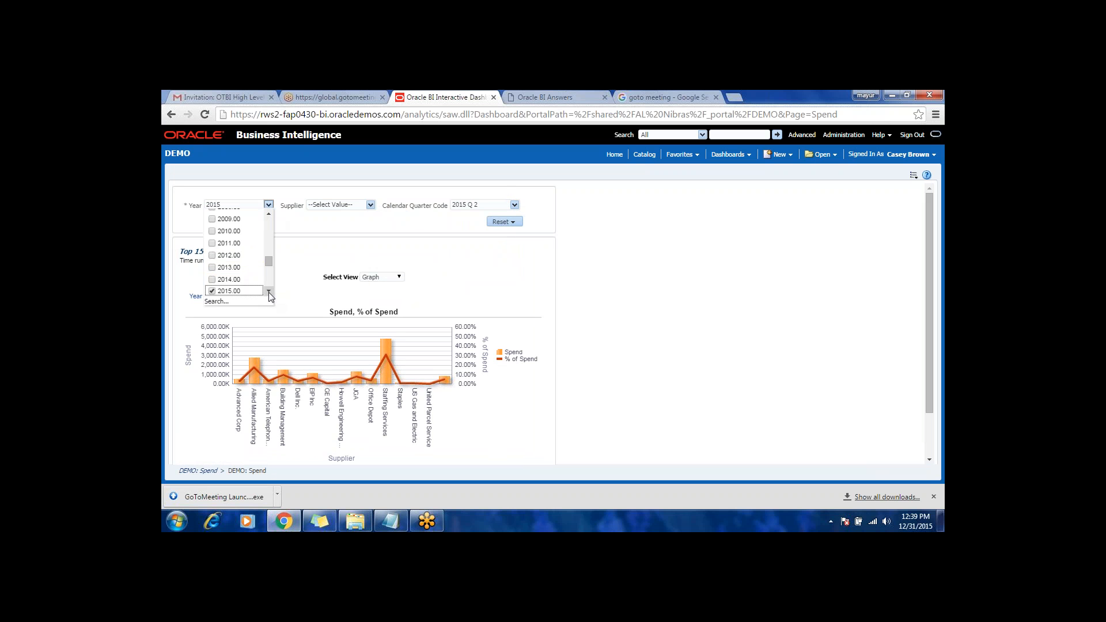
scroll(268, 291, "down", 2)
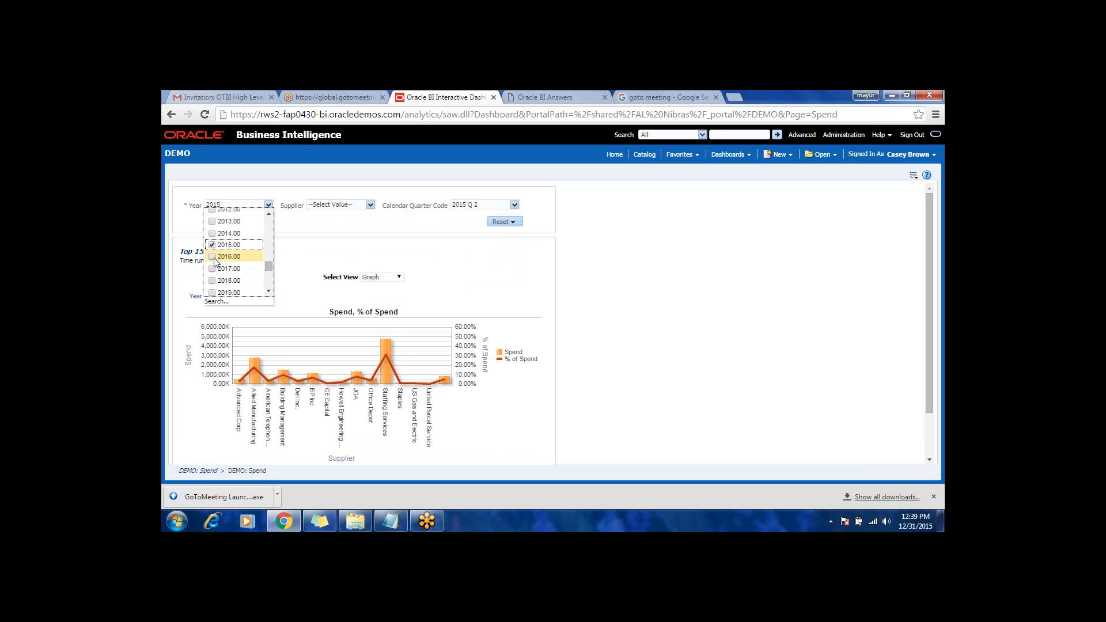
left_click(212, 246)
left_click(352, 223)
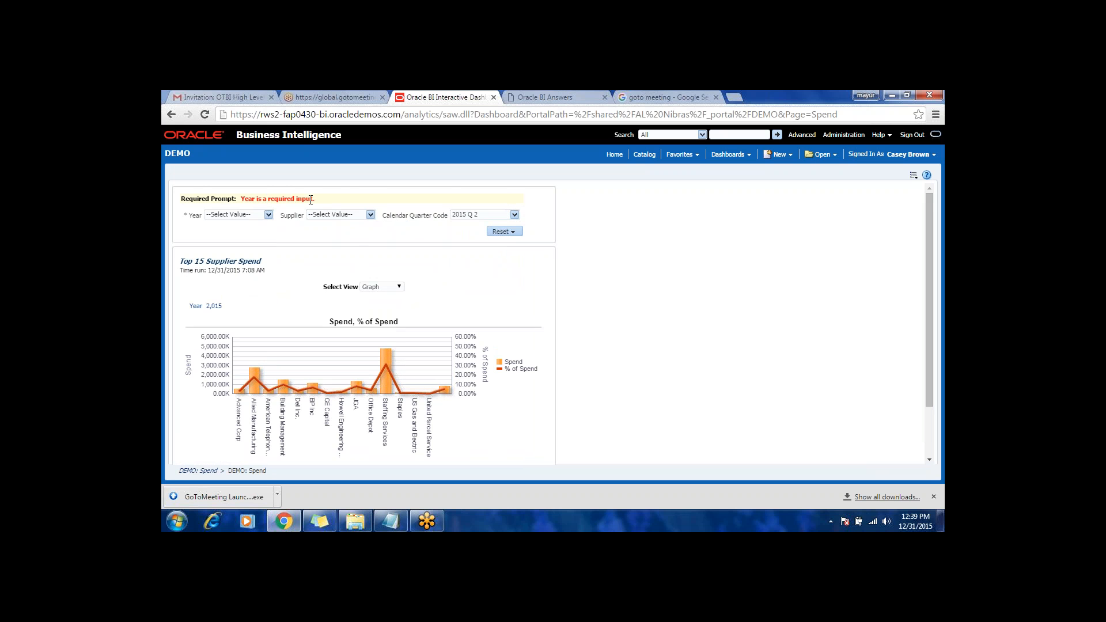
left_click(268, 216)
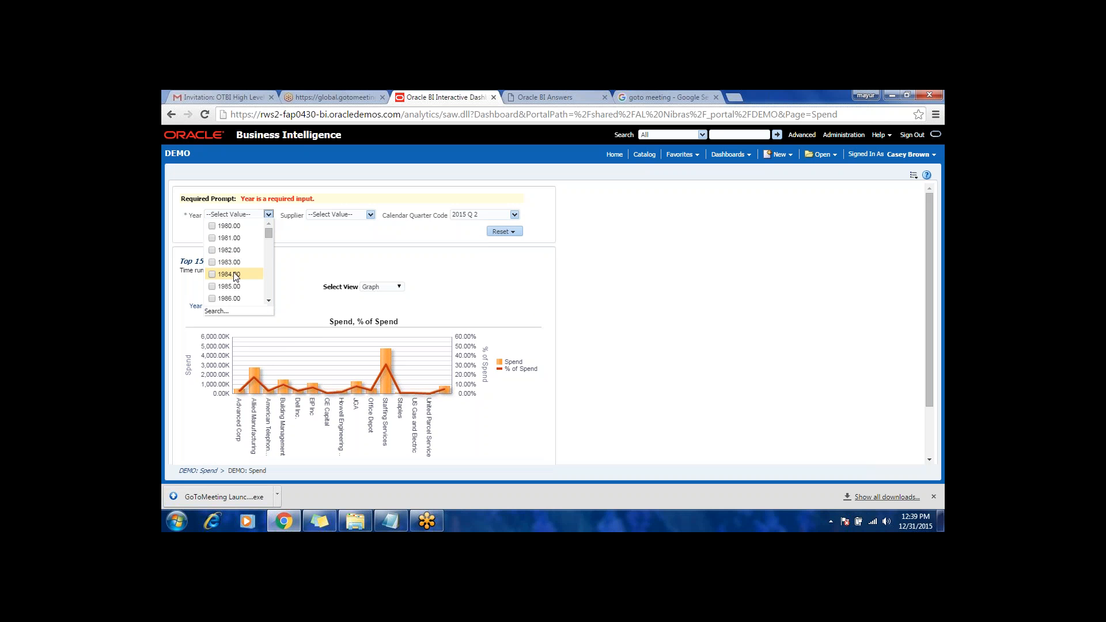
scroll(233, 271, "down", 7)
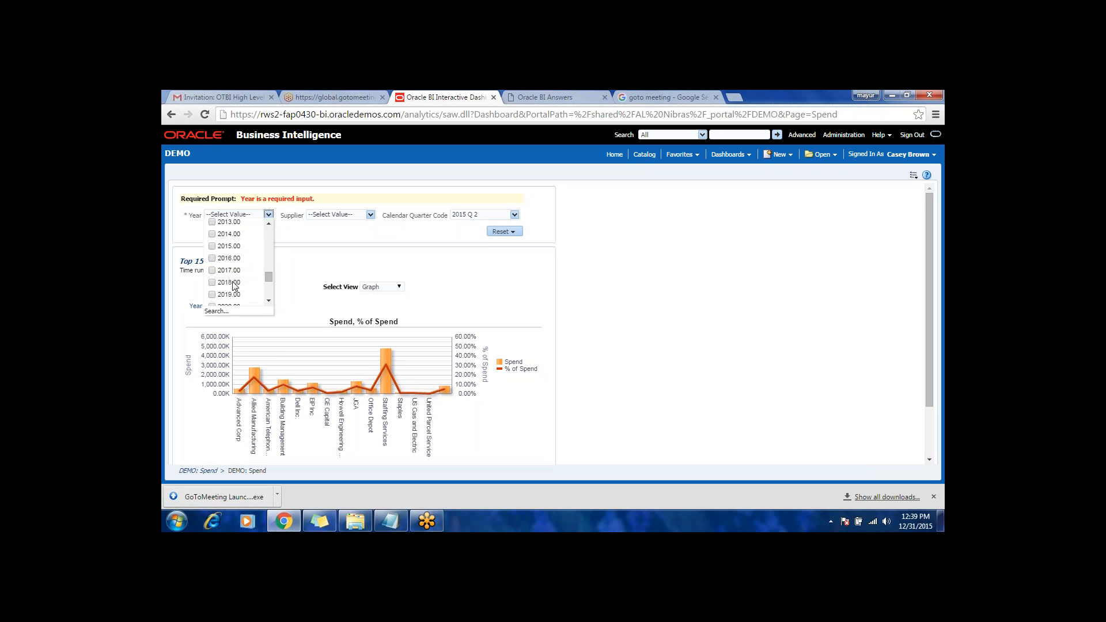
left_click(212, 246)
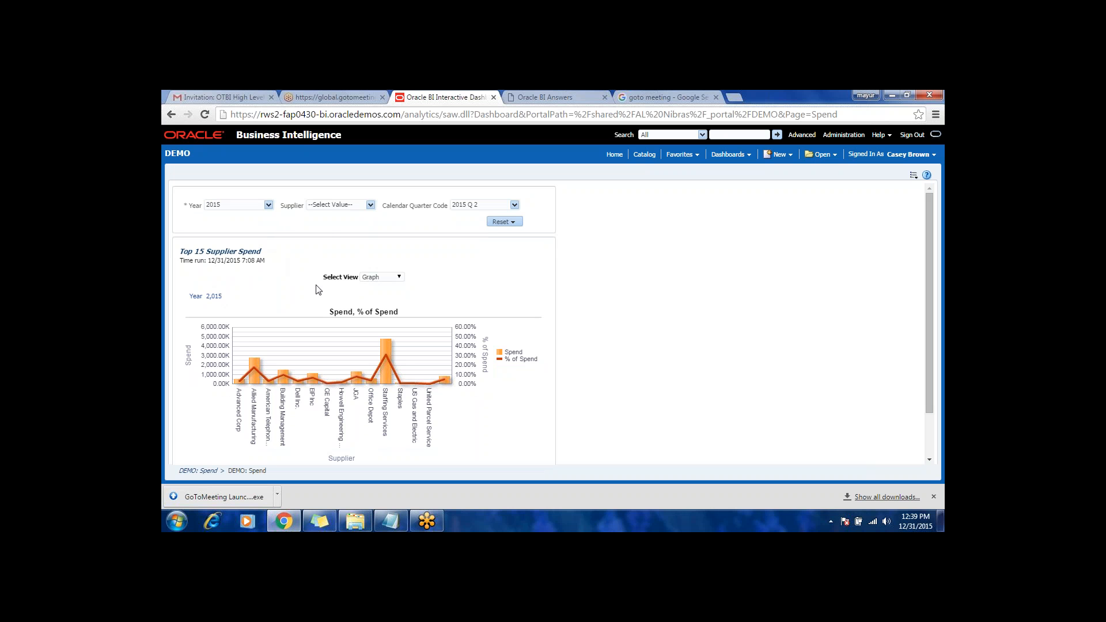
Step: Export the Top 15 Supplier Spend graph in Excel 2007+ format and save it to the Desktop as Top 15 Supplier Spend
scroll(306, 292, "down", 1)
scroll(306, 309, "up", 1)
scroll(306, 309, "down", 1)
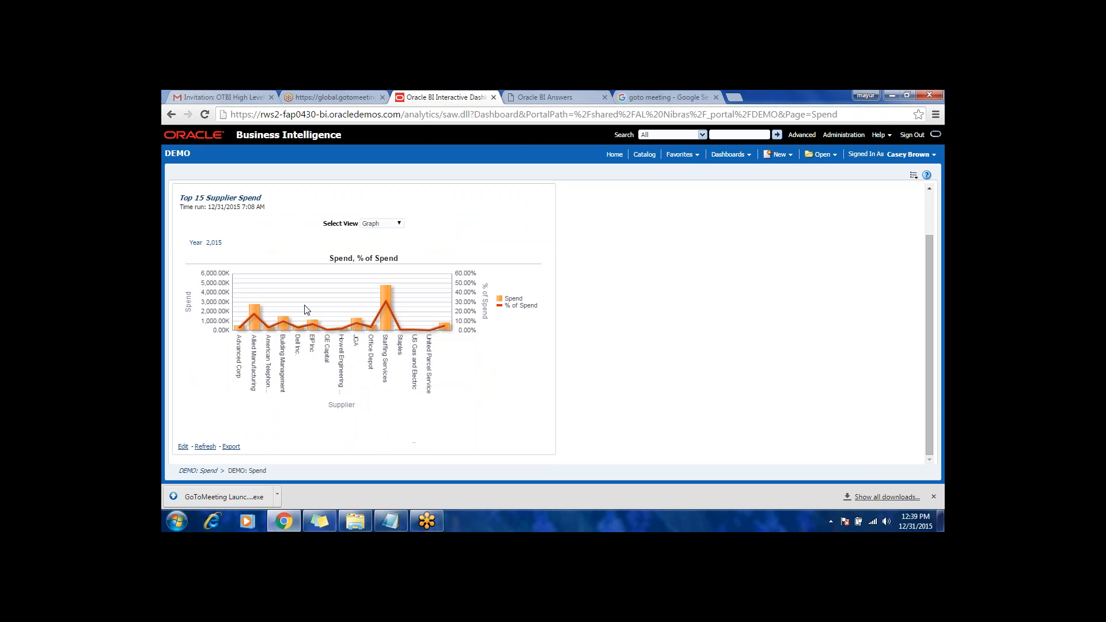
left_click(232, 448)
mouse_move(250, 394)
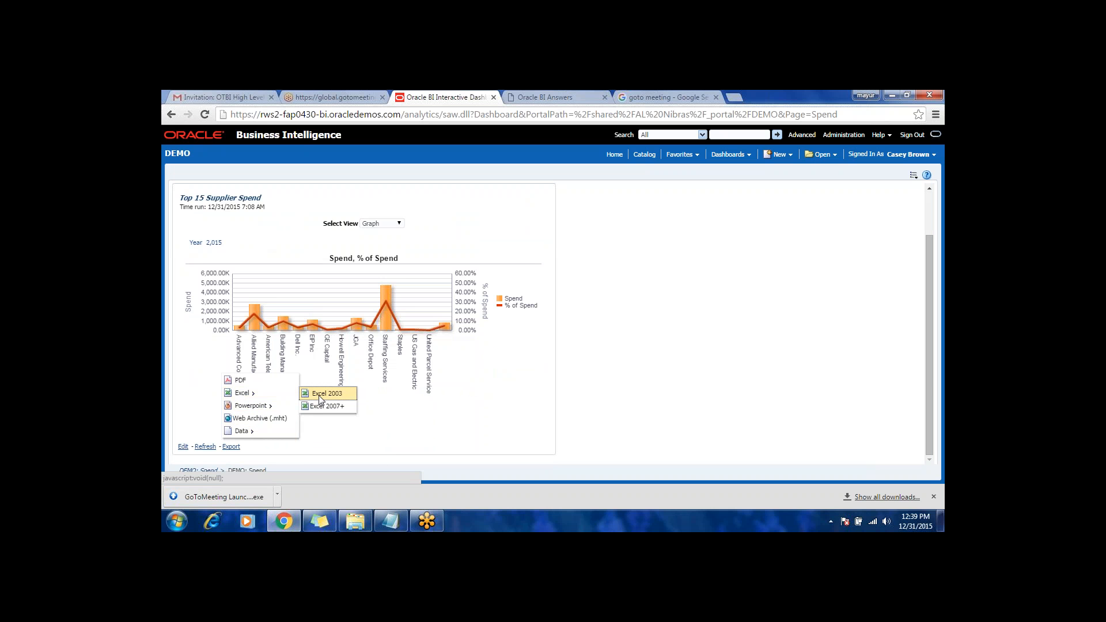
left_click(328, 407)
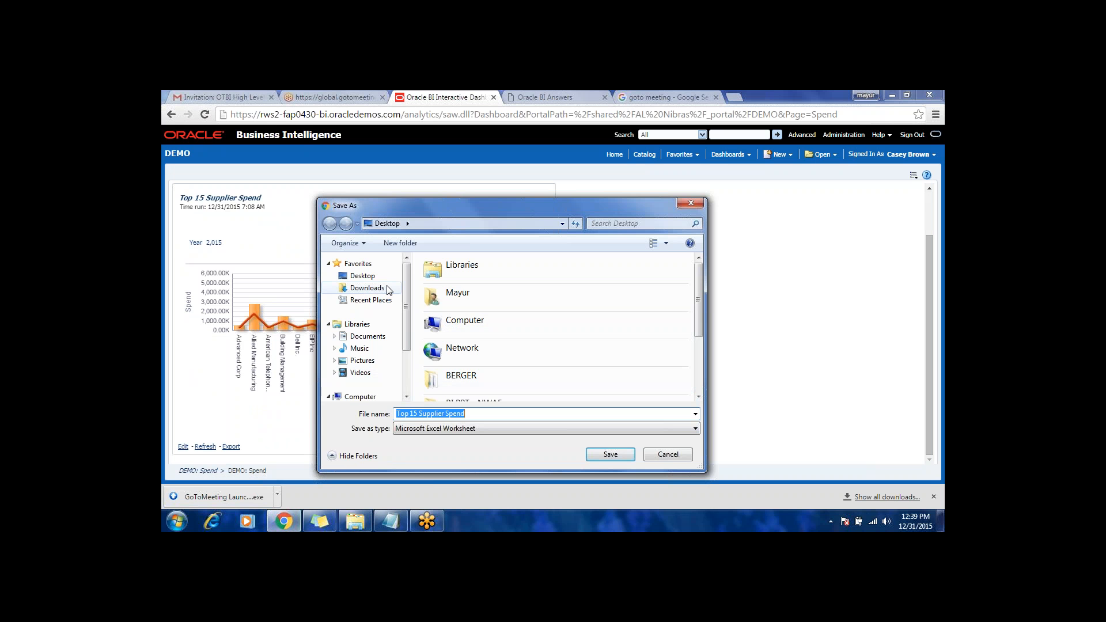
left_click(363, 276)
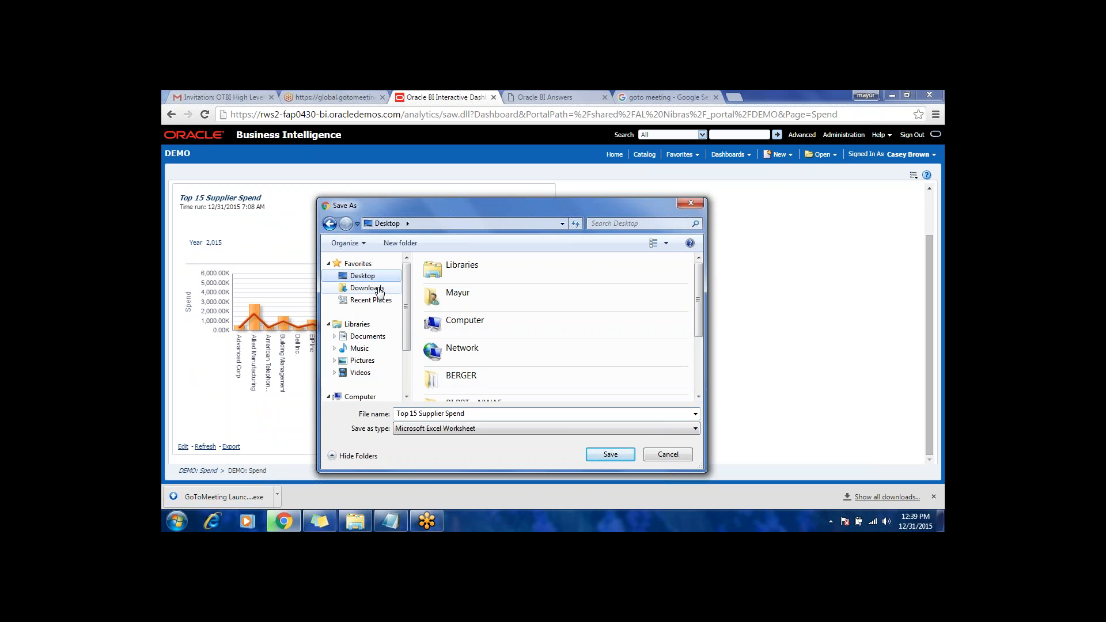
left_click(621, 457)
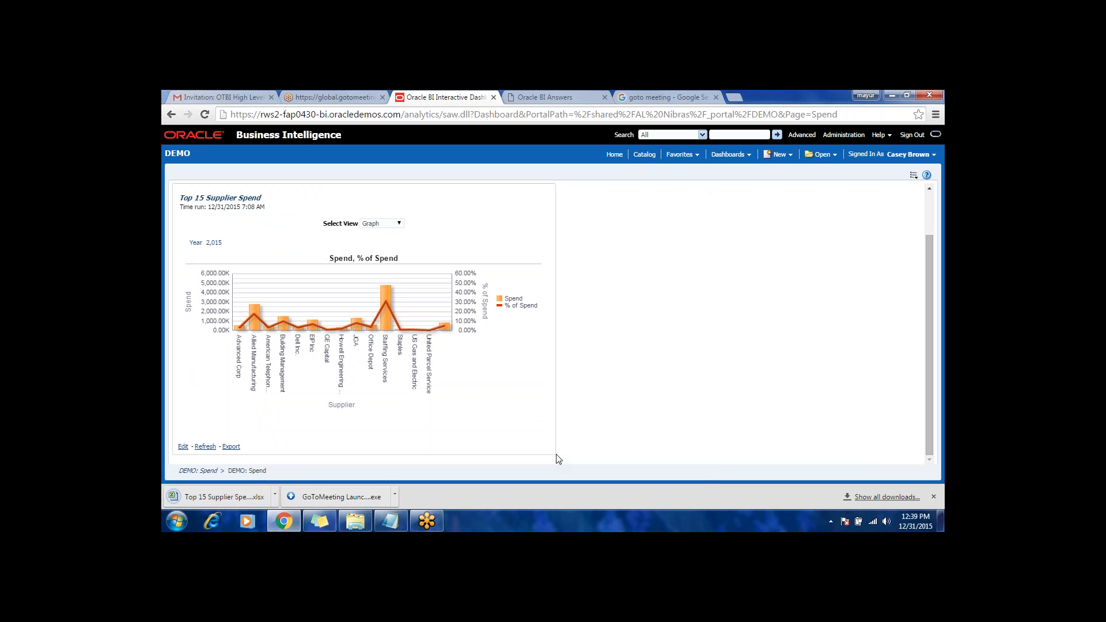
Step: Open the exported Top 15 Supplier Spend workbook in Excel, enable editing and select the chart image to examine it
left_click(244, 498)
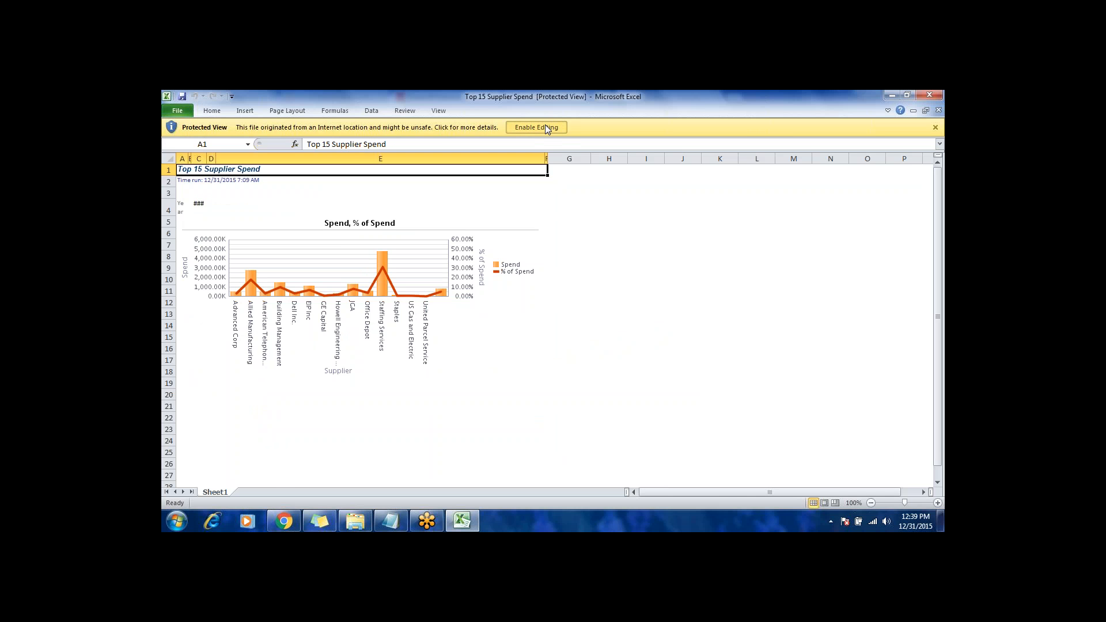
left_click(546, 129)
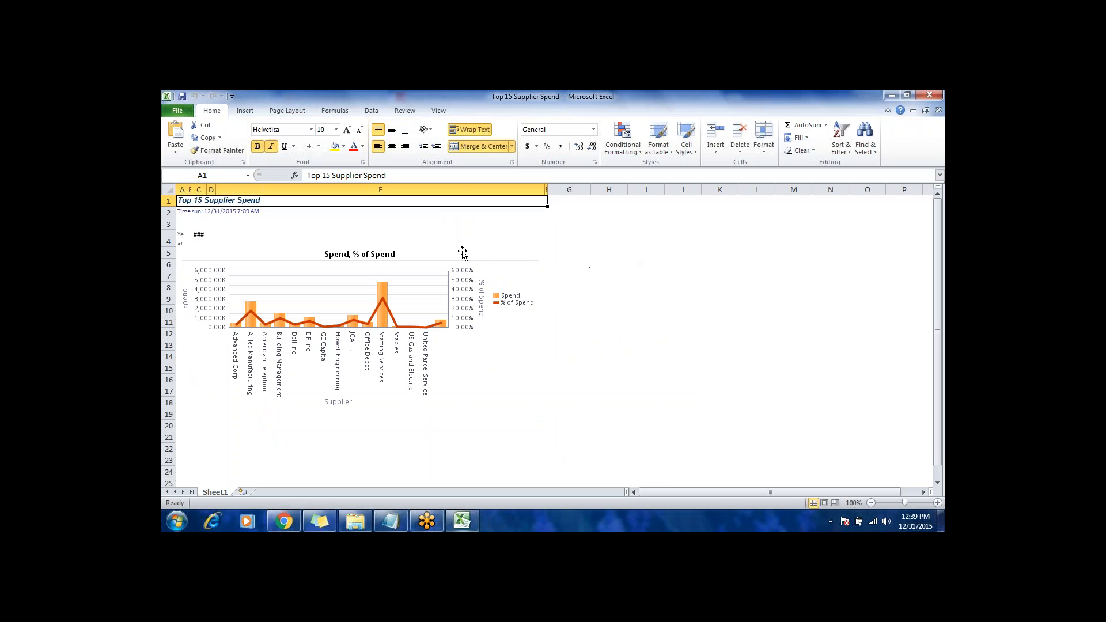
left_click(463, 254)
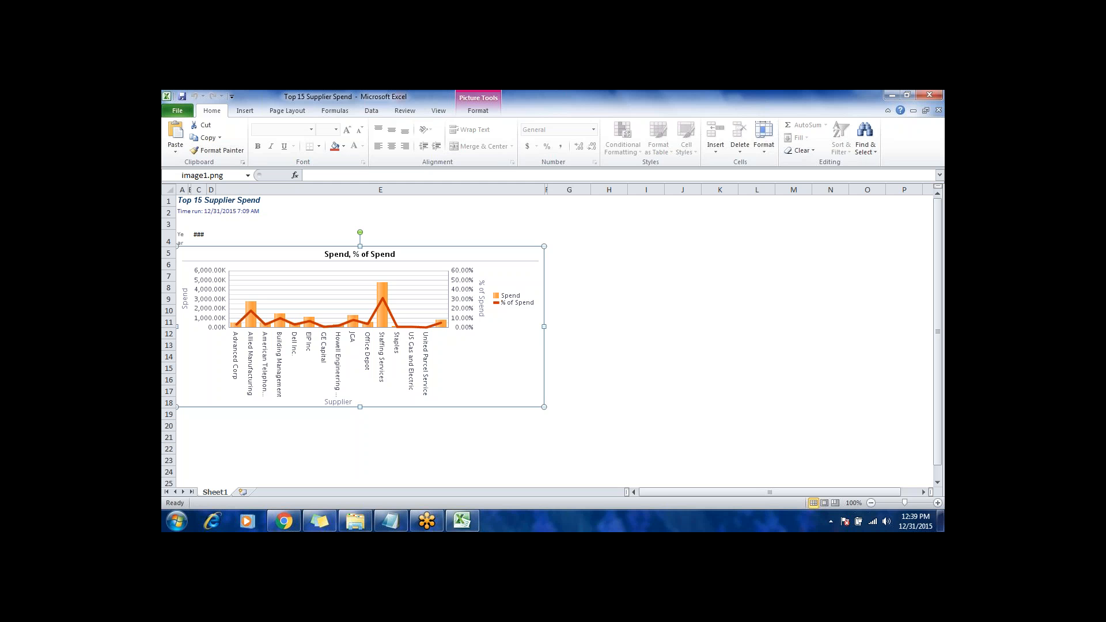
Step: Switch back to the DEMO dashboard in Chrome and open the Top 15 Supplier Spend report for editing
left_click(284, 522)
left_click(295, 428)
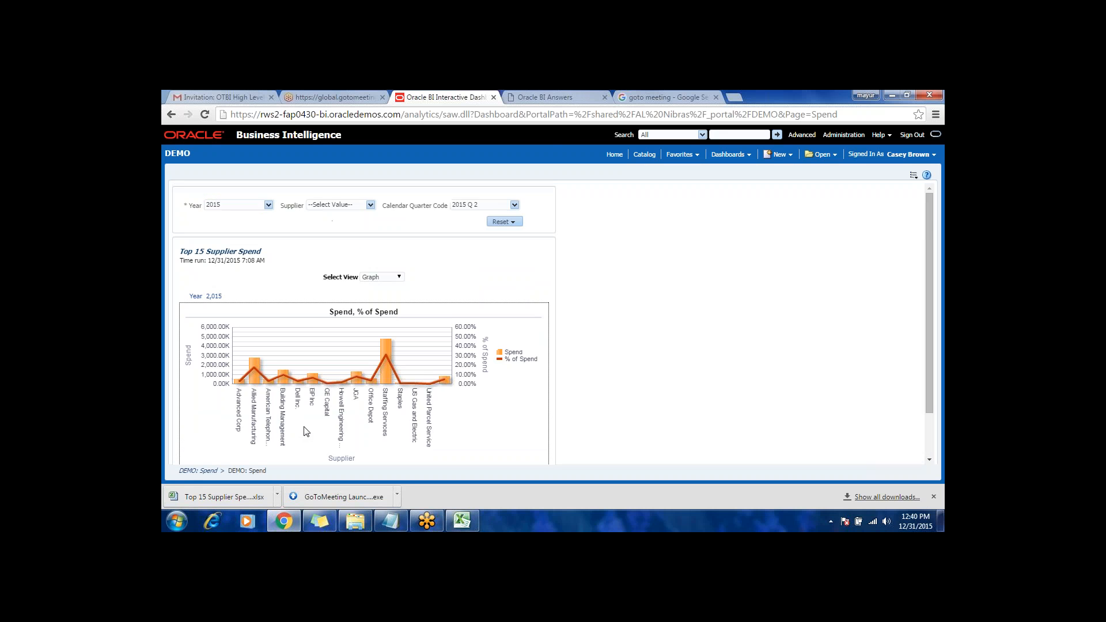
left_click(184, 448)
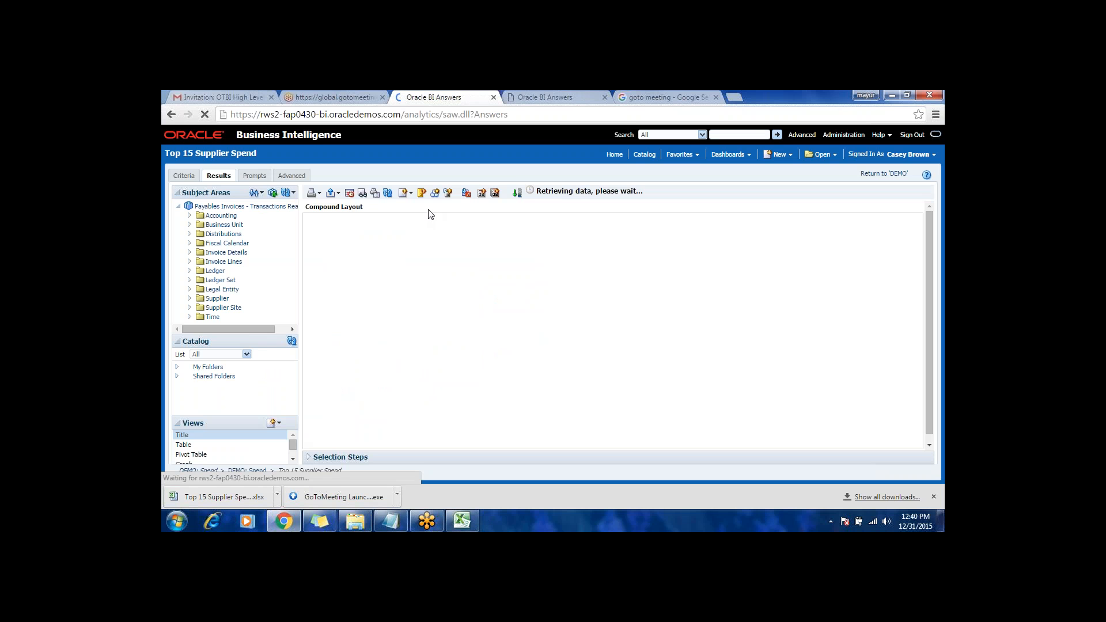
Step: Add a Filters view to the Top 15 Supplier Spend compound layout and save the analysis
left_click(410, 194)
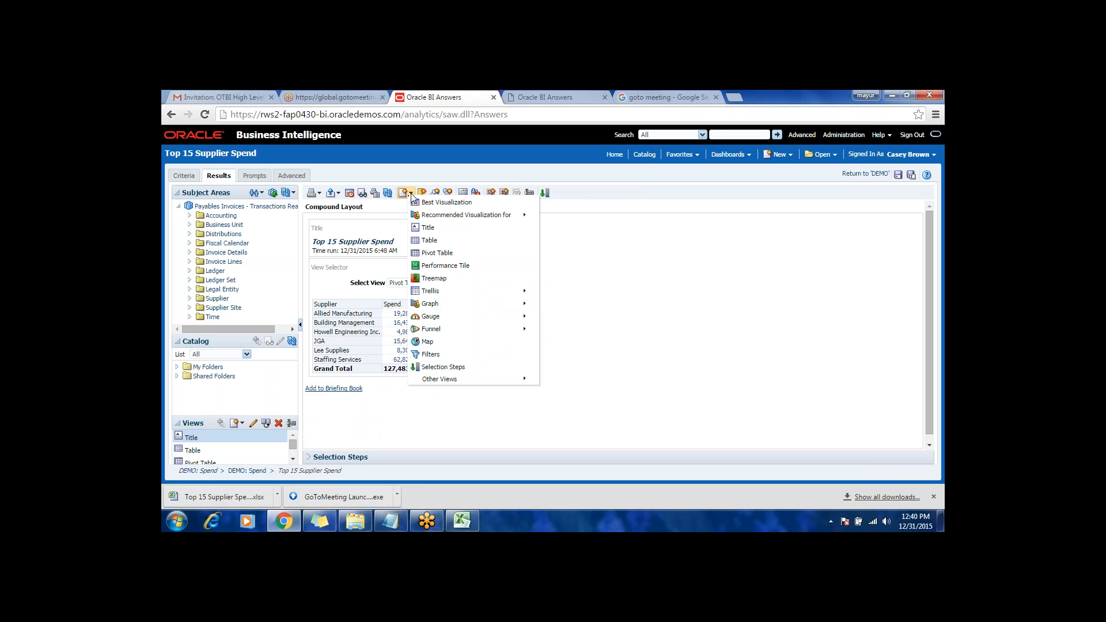
mouse_move(492, 379)
left_click(439, 356)
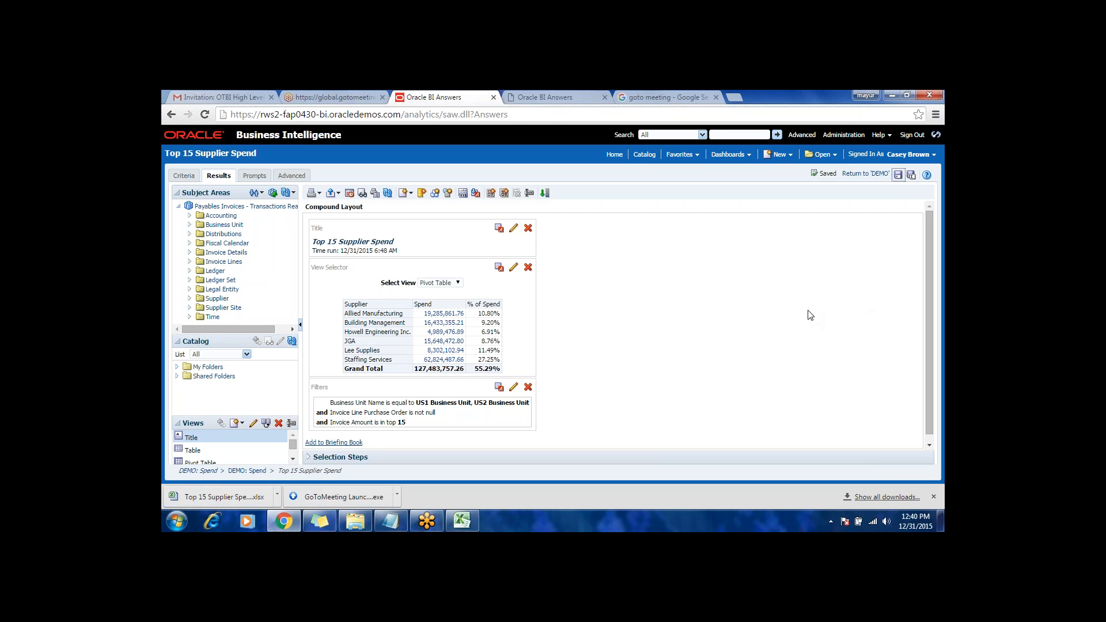
Step: Reopen the most recent DEMO - Spend dashboard and check the Supplier prompt's value list without choosing a value
left_click(738, 154)
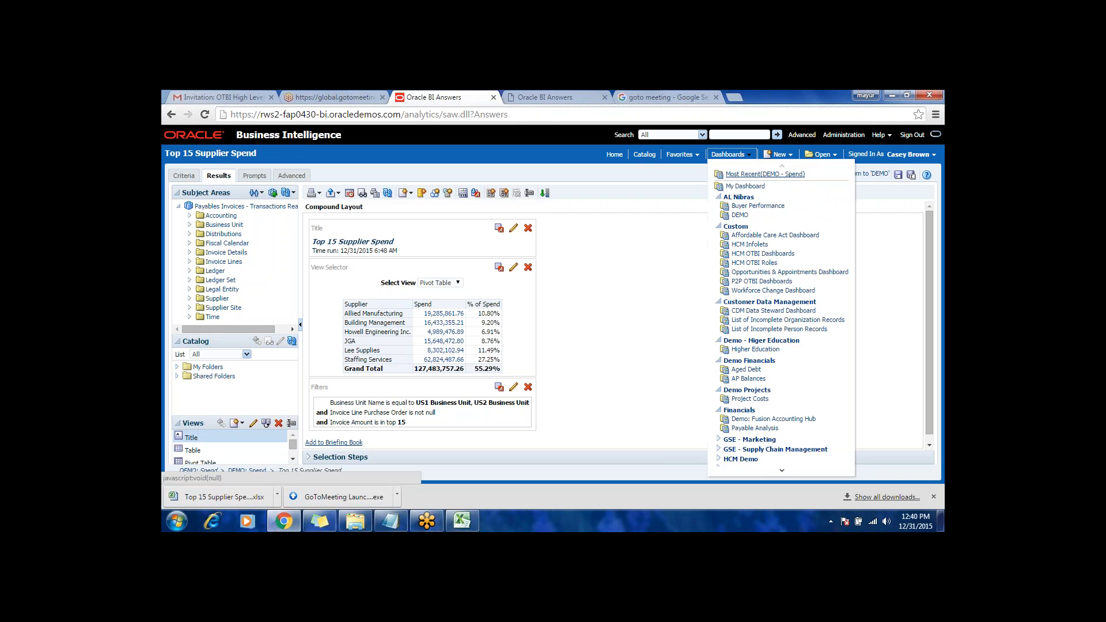
left_click(740, 172)
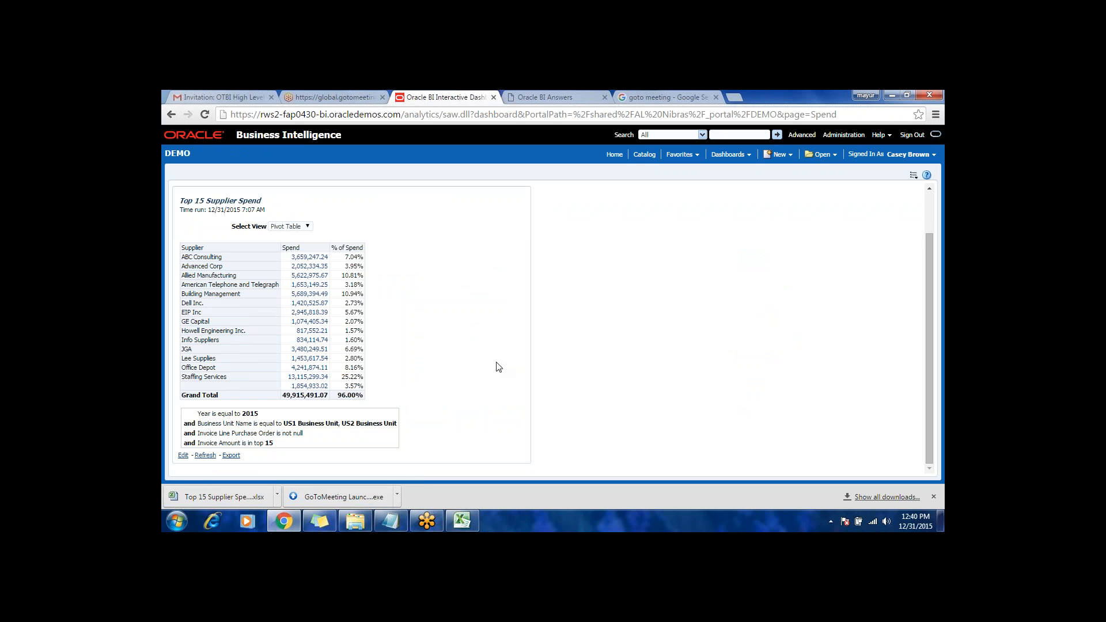
scroll(495, 367, "up", 1)
left_click(371, 205)
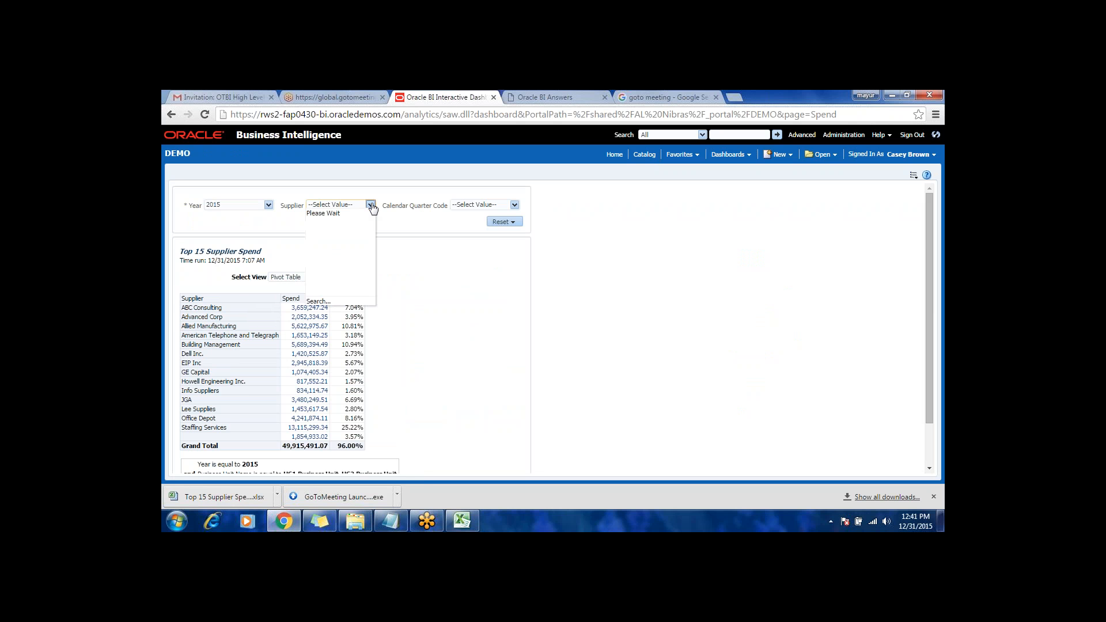
left_click(457, 263)
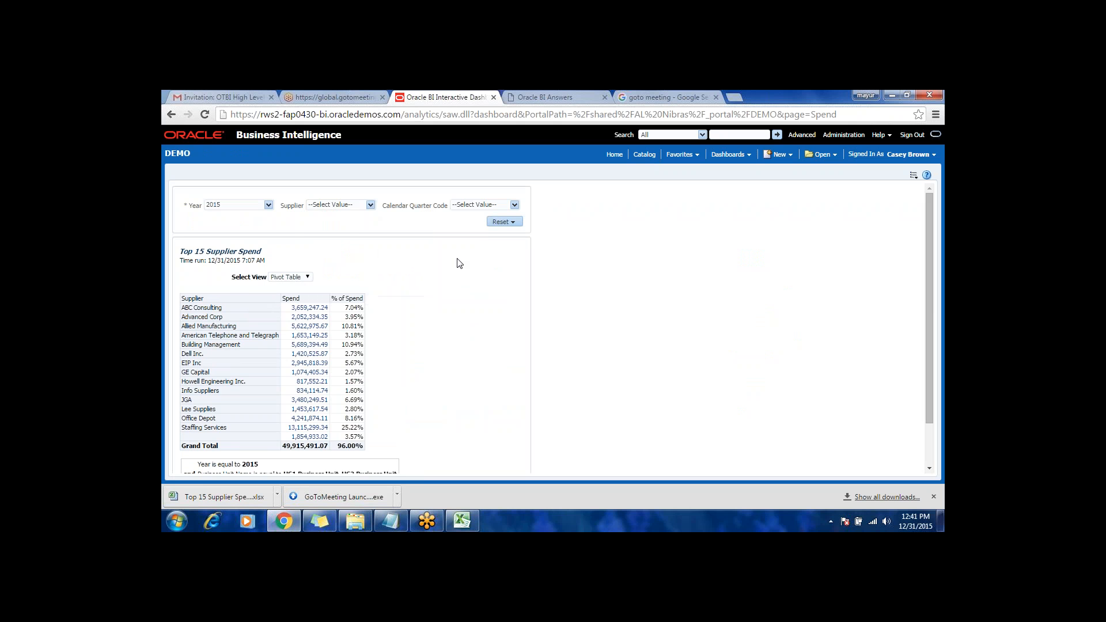
Step: Drill from ABC Consulting's spend amount into Supplier Spend Details, examine its invoice lines, and return to the dashboard
scroll(396, 321, "down", 1)
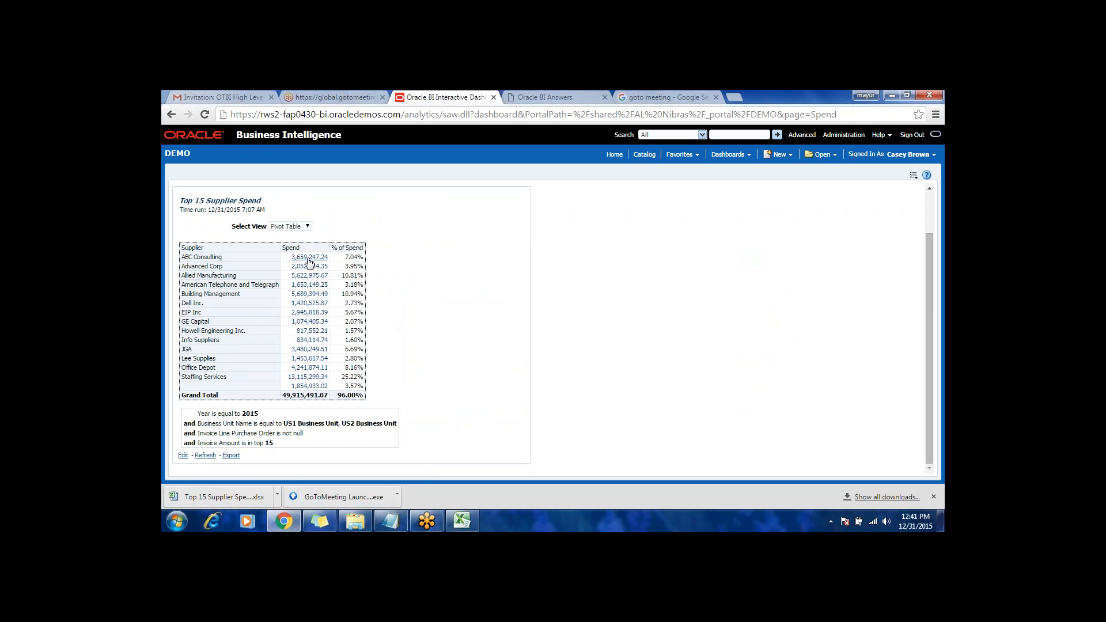
left_click(309, 261)
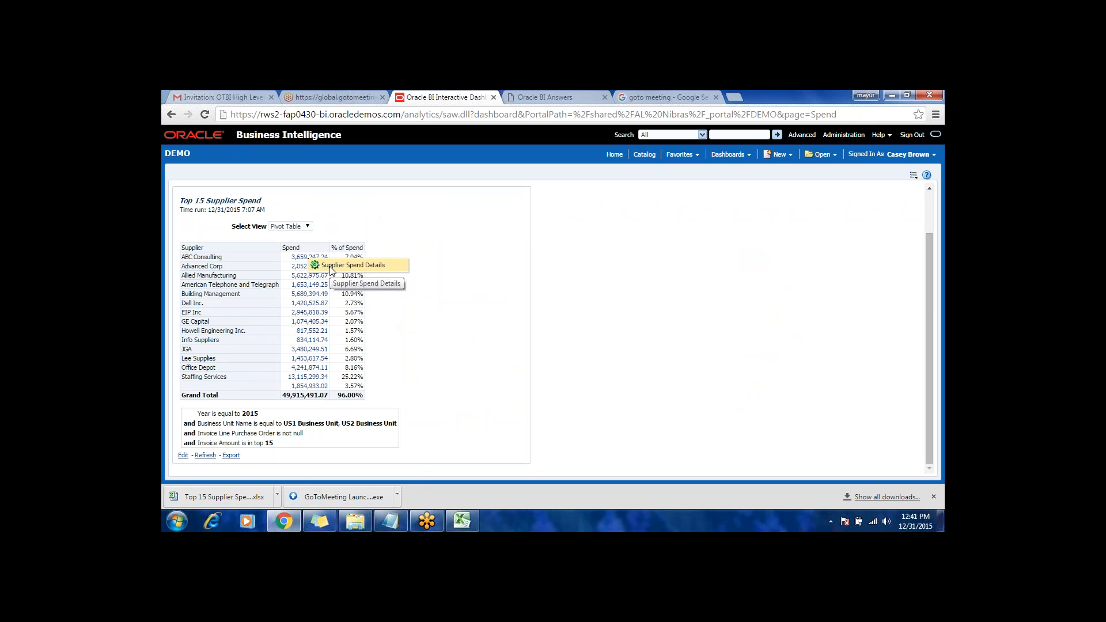
left_click(330, 267)
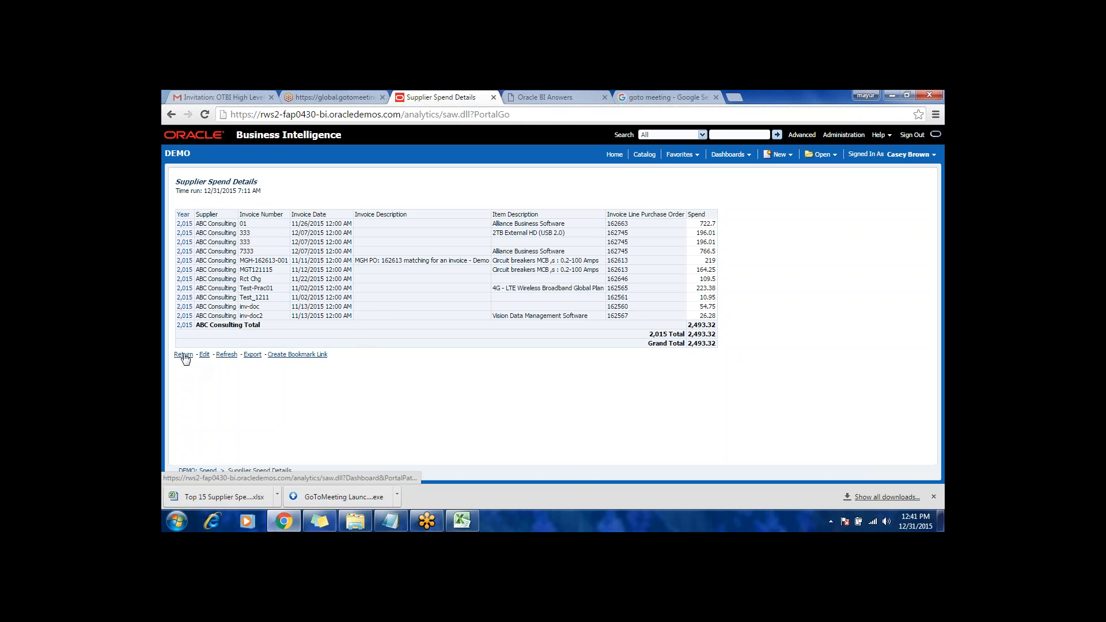
left_click(183, 355)
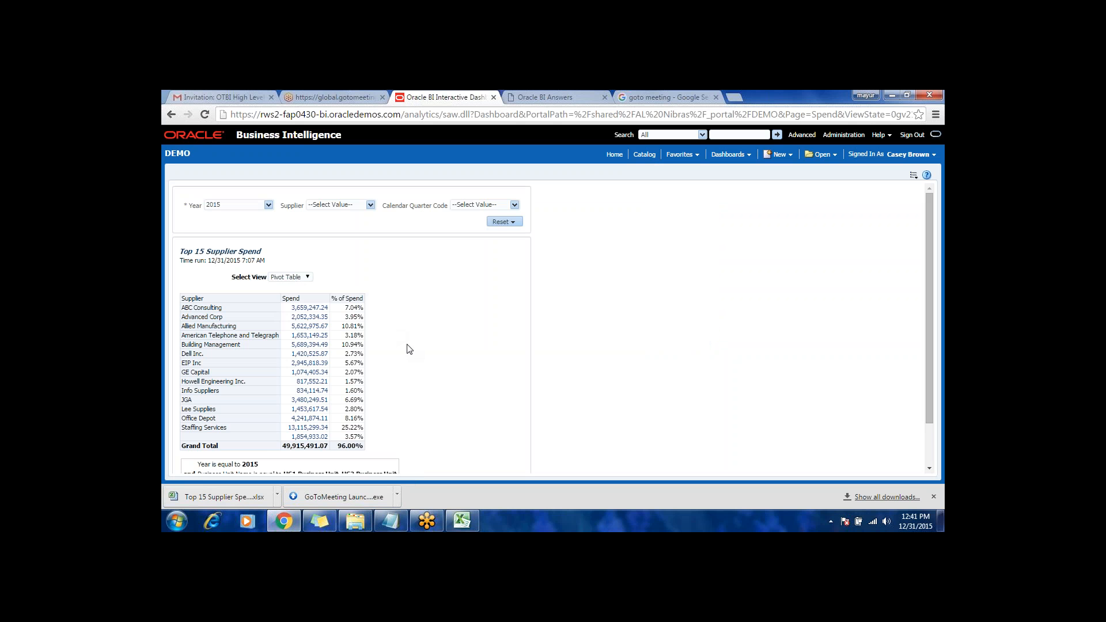
Step: Drill from American Telephone and Telegraph's spend amount into Supplier Spend Details, then return and review the dashboard's prompts and filters
scroll(407, 347, "down", 1)
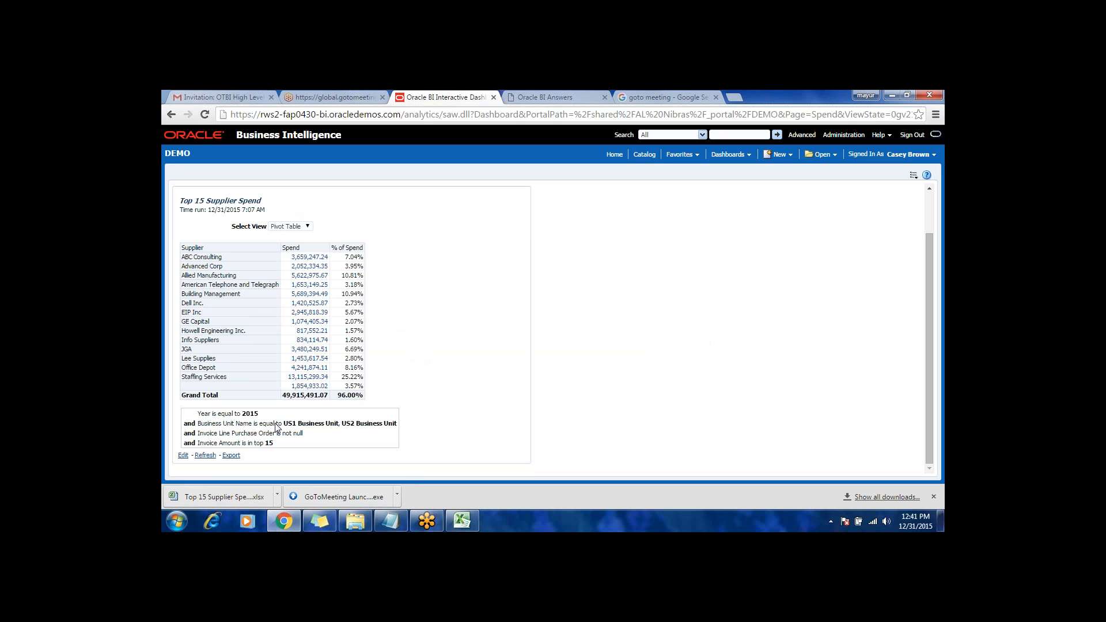
left_click(309, 286)
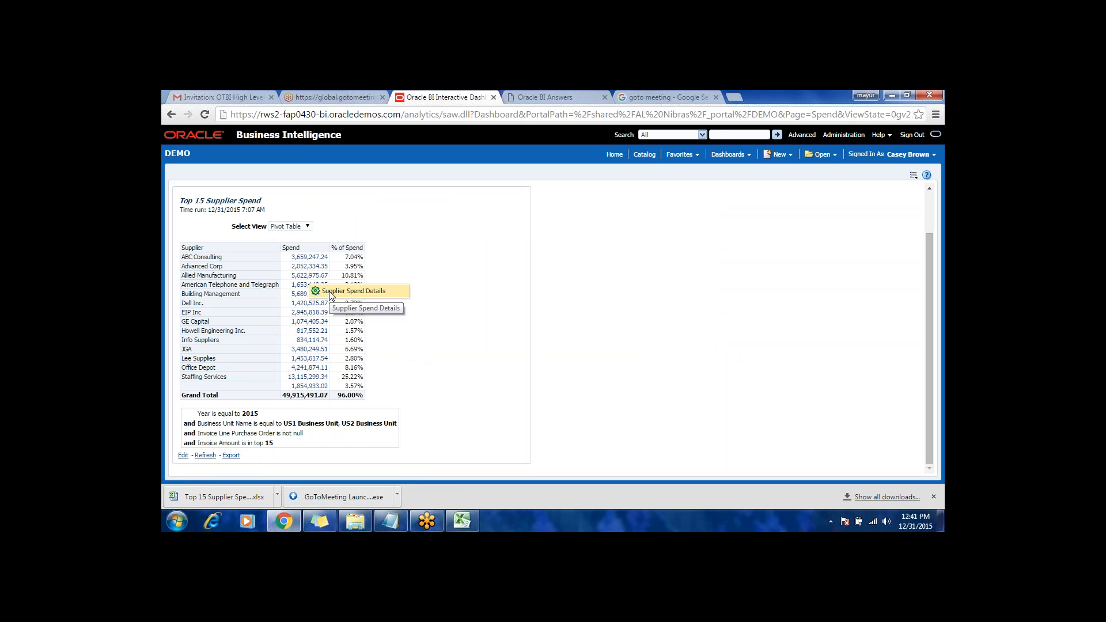
left_click(331, 292)
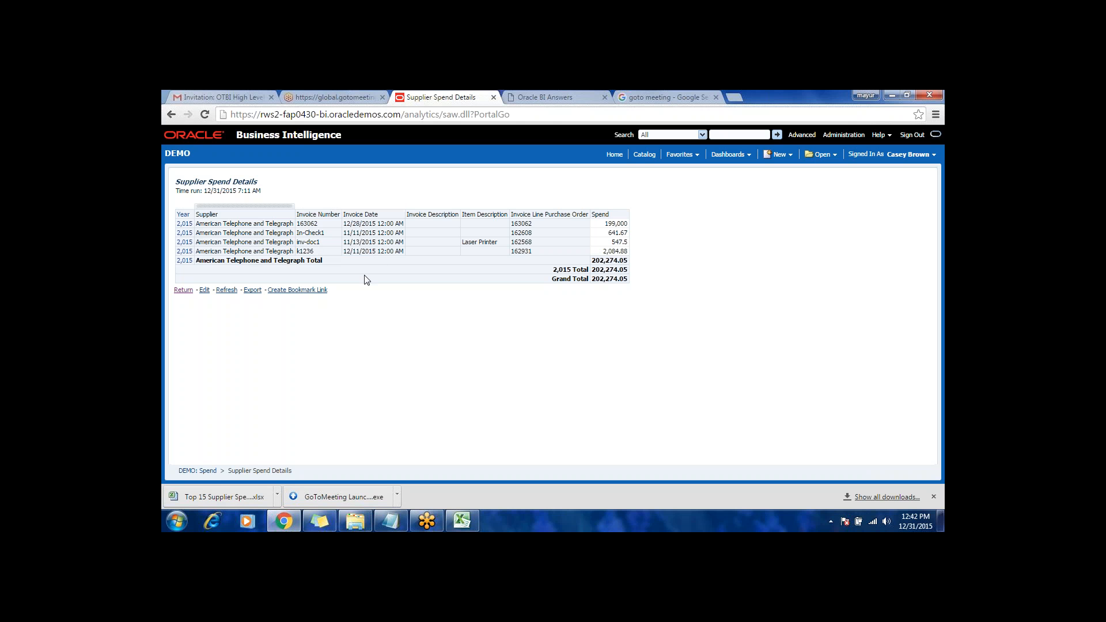
left_click(183, 291)
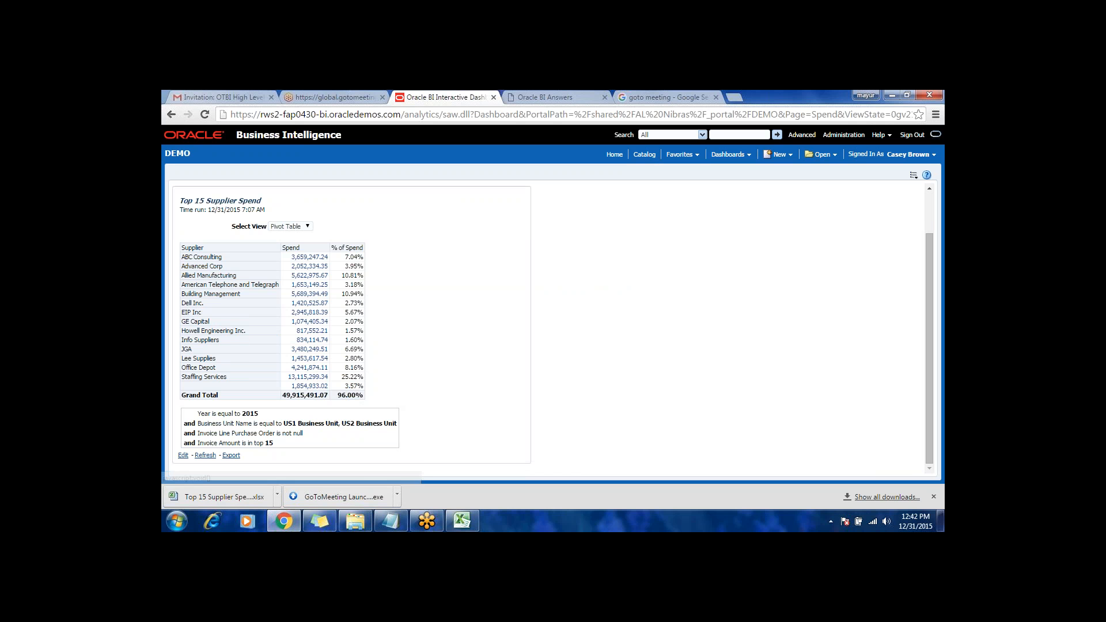
scroll(426, 343, "up", 1)
scroll(426, 344, "down", 1)
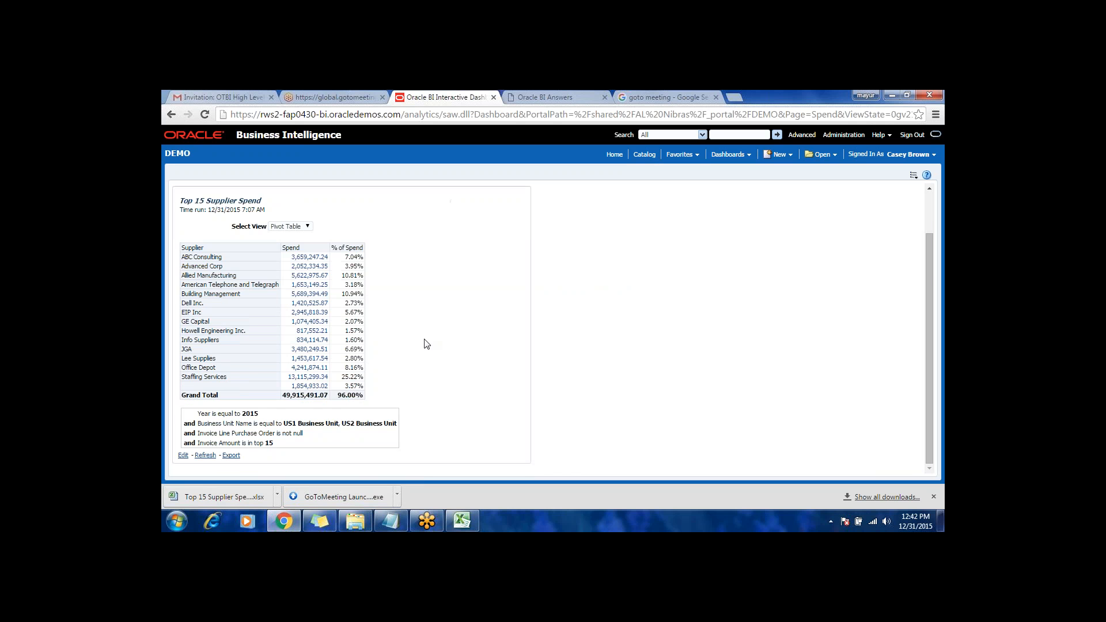
scroll(425, 345, "up", 1)
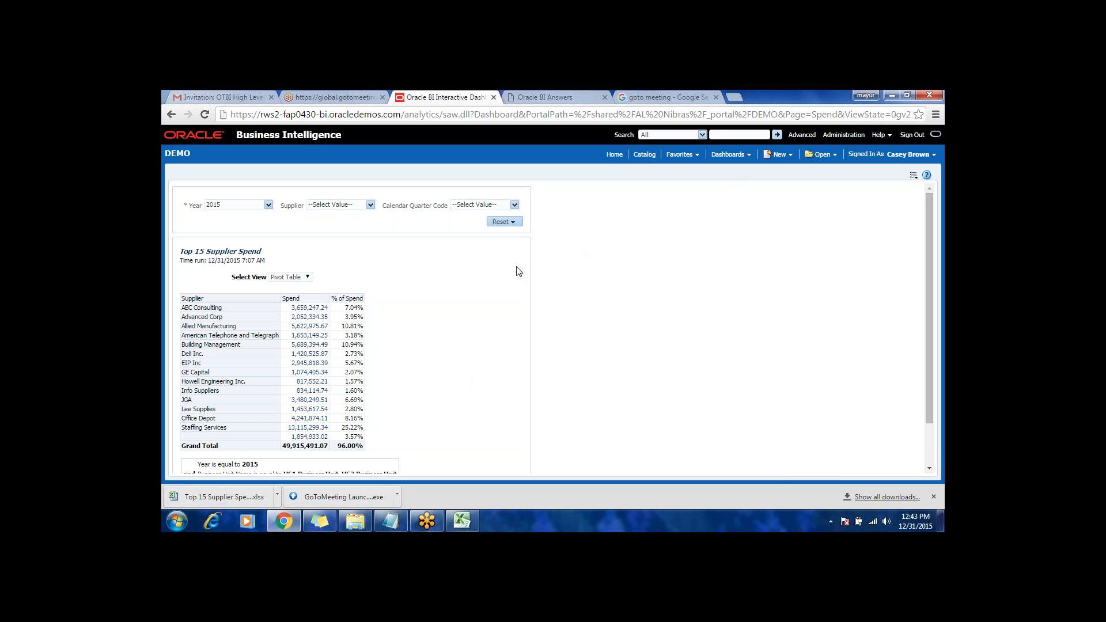
Step: From the home page, create a new analysis on the General Ledger - Balances Real Time subject area
left_click(732, 154)
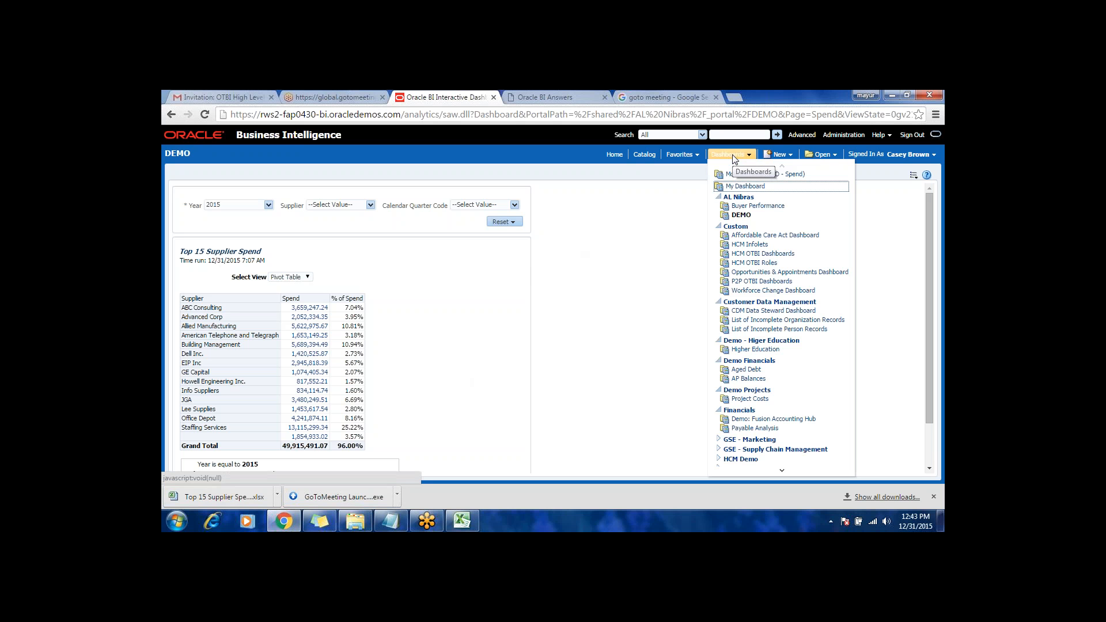
left_click(614, 154)
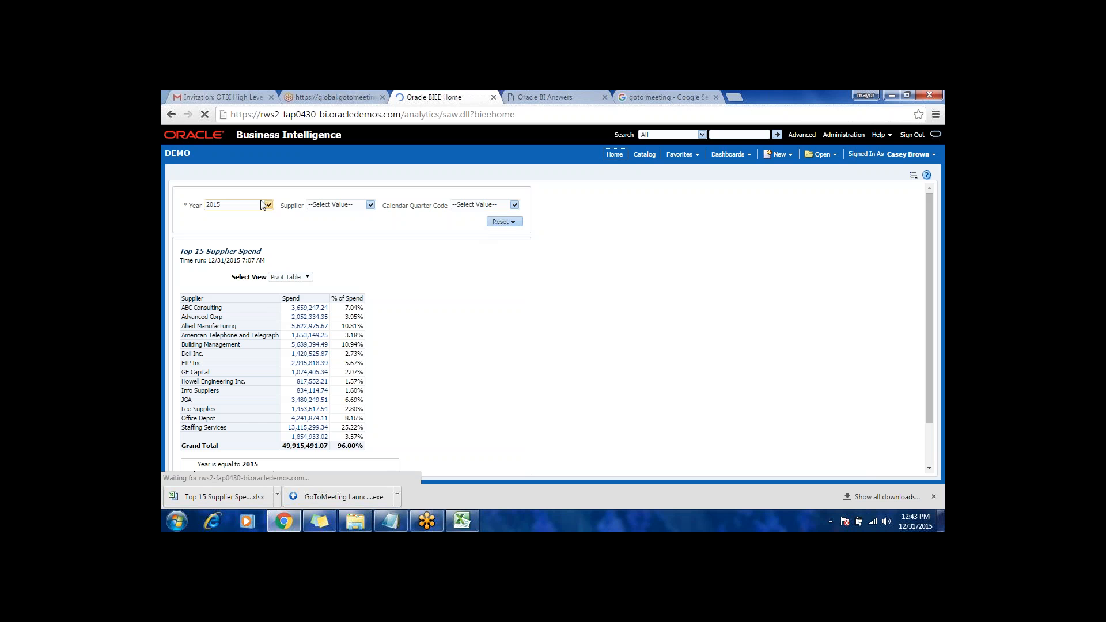
left_click(262, 205)
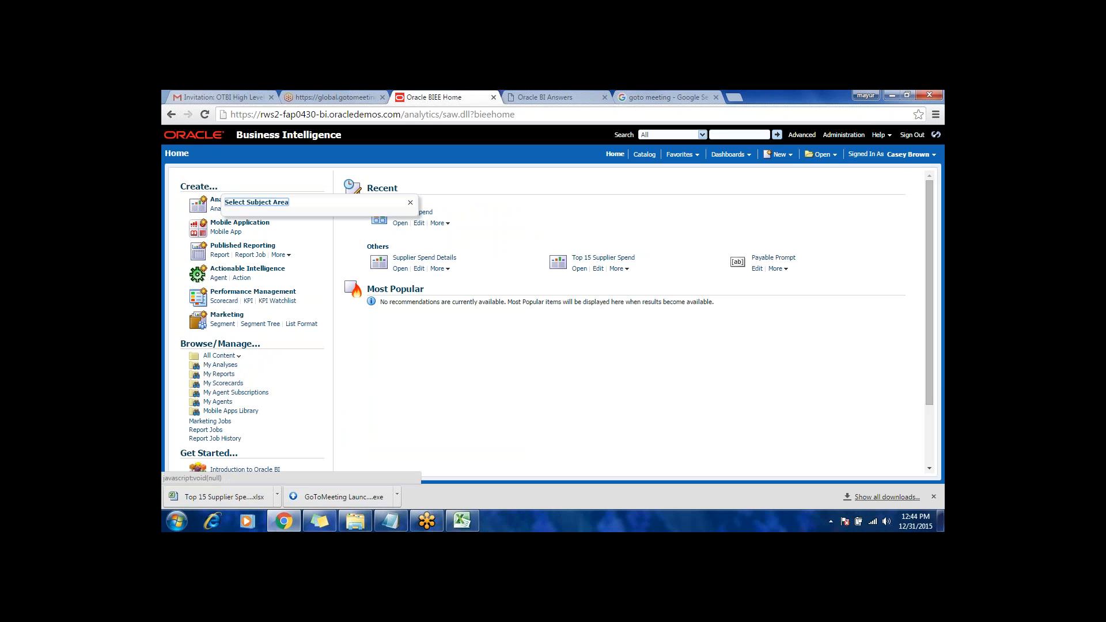
scroll(311, 288, "down", 3)
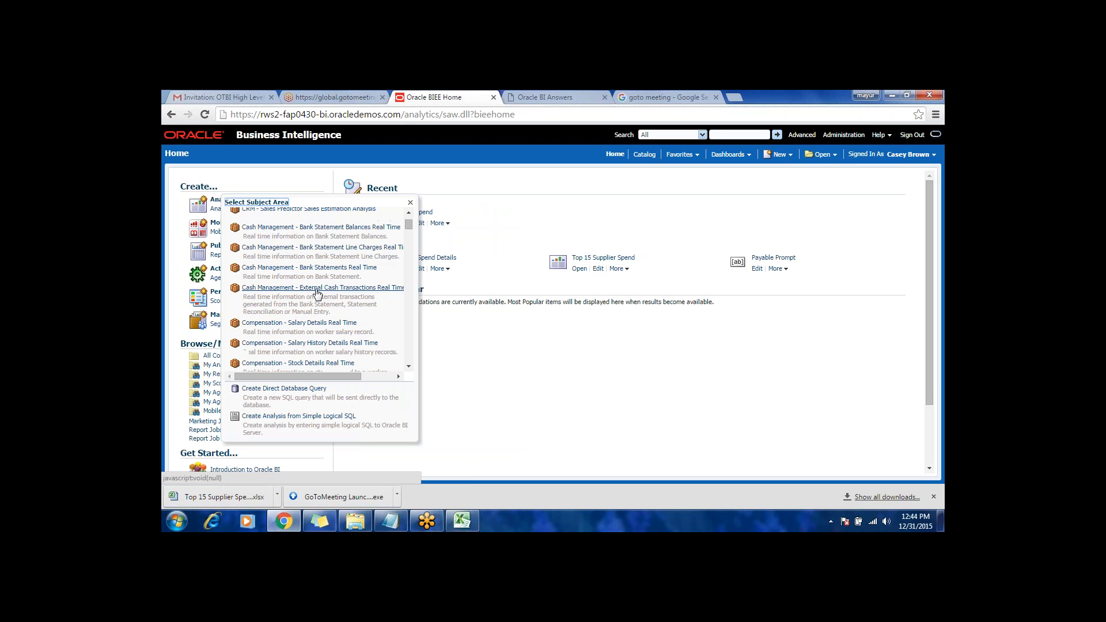
scroll(354, 327, "down", 8)
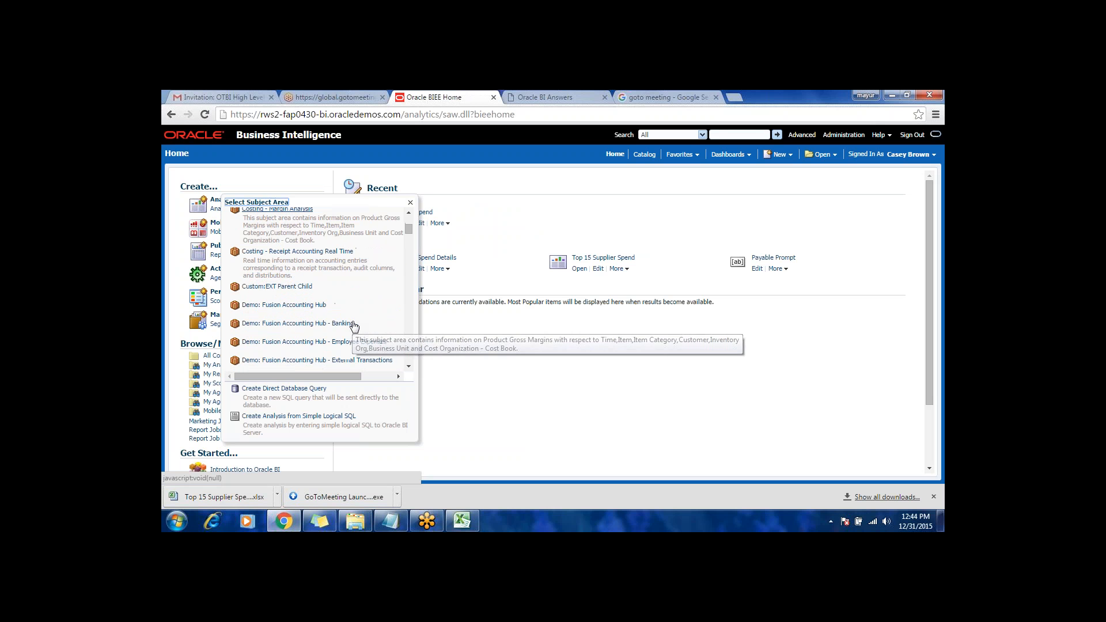
scroll(361, 321, "up", 3)
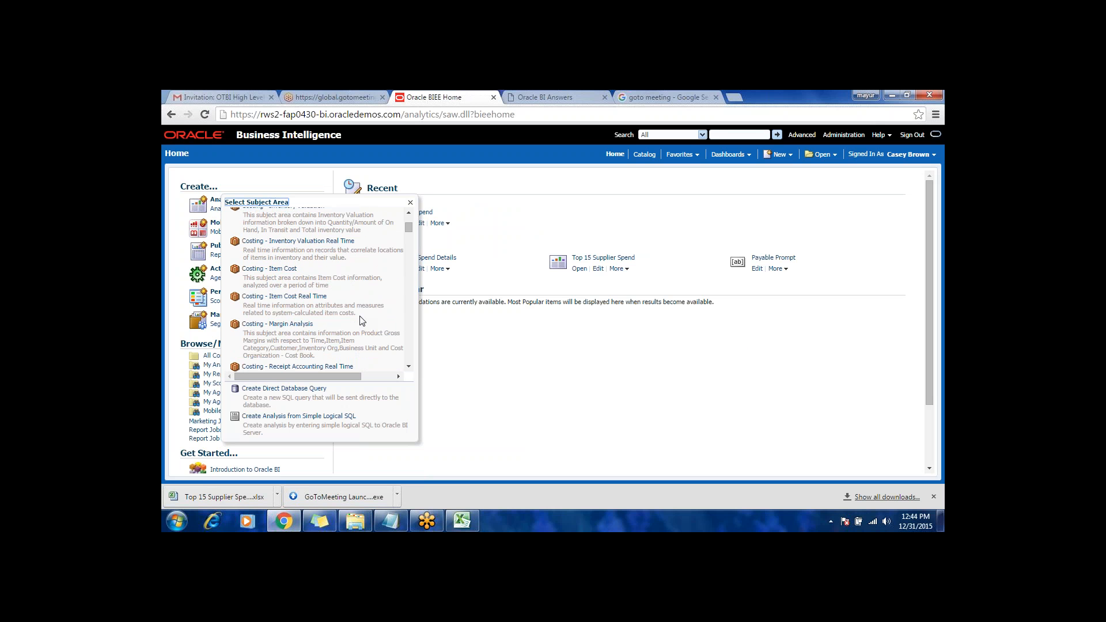
scroll(361, 321, "down", 5)
scroll(317, 288, "down", 5)
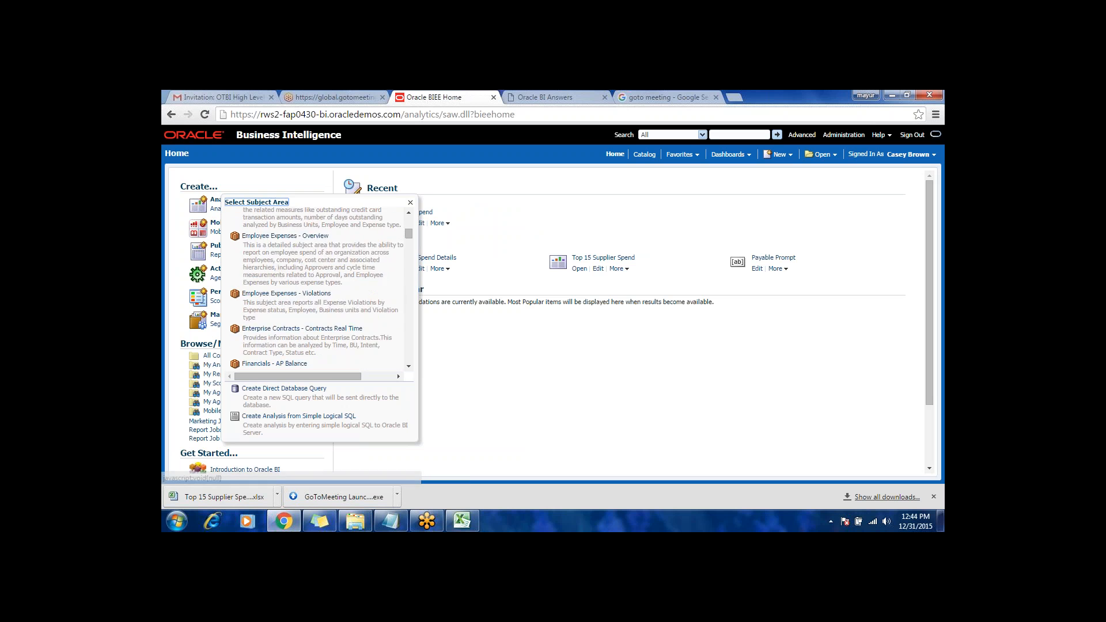
scroll(317, 288, "down", 10)
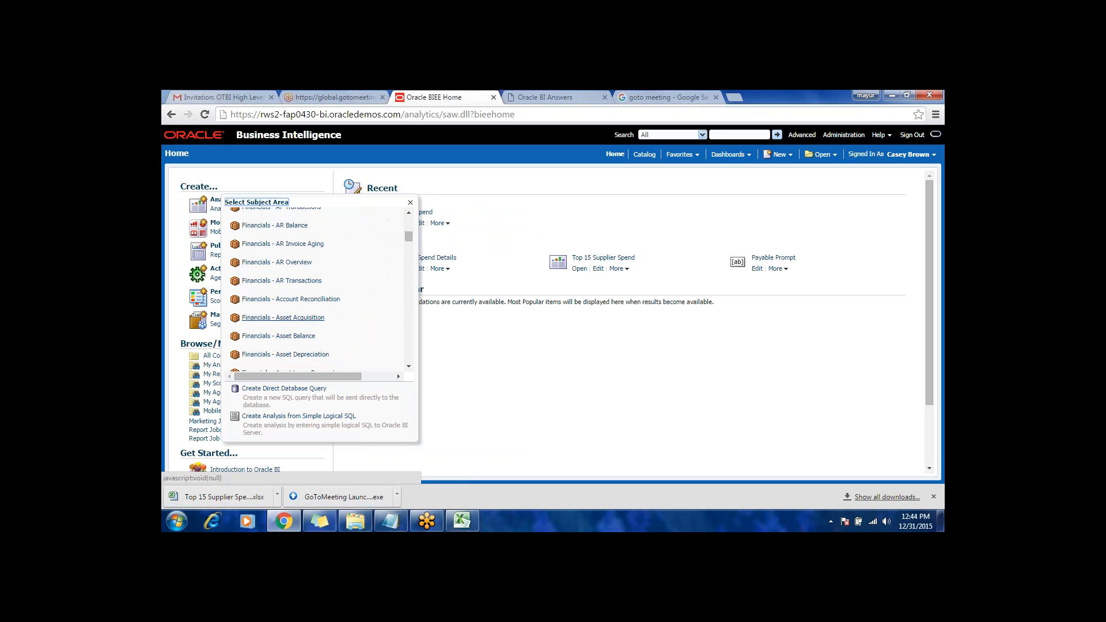
scroll(357, 288, "down", 2)
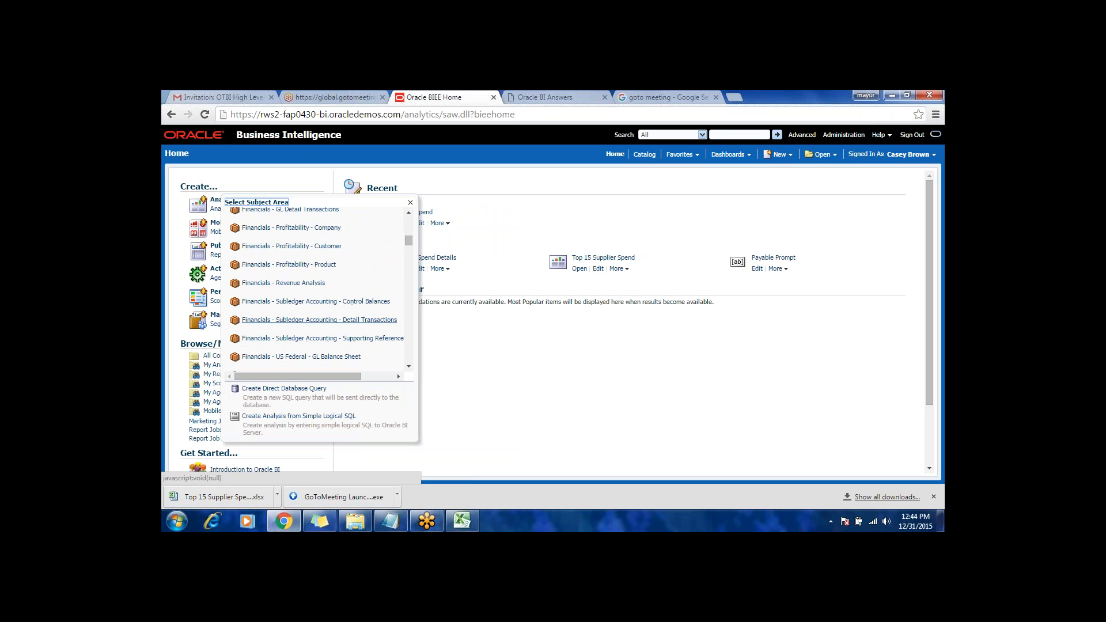
scroll(356, 288, "down", 2)
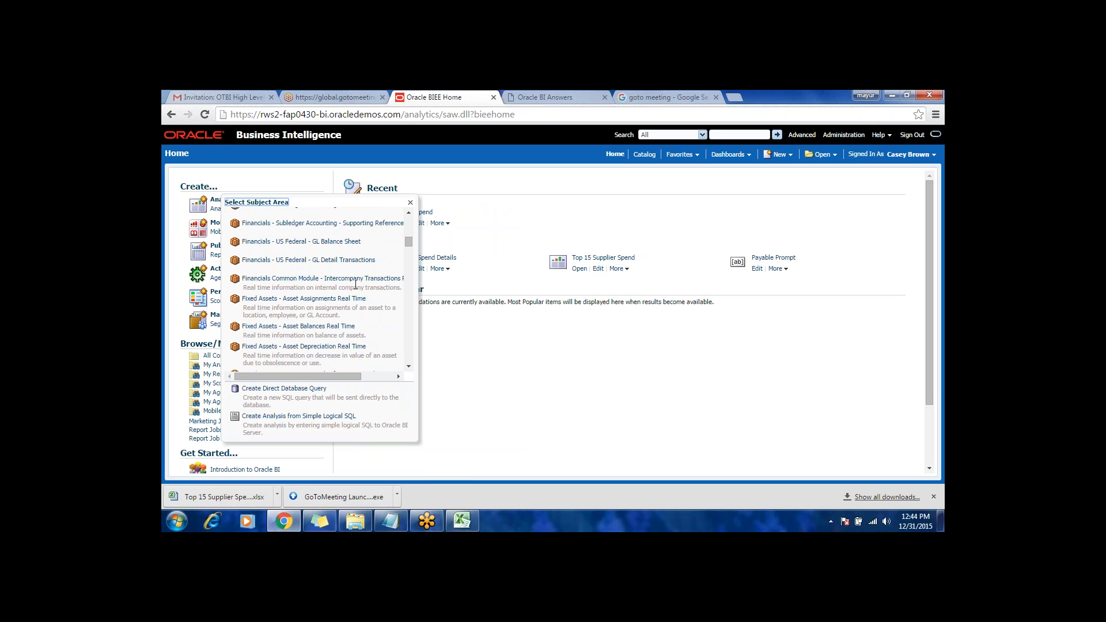
scroll(355, 286, "up", 1)
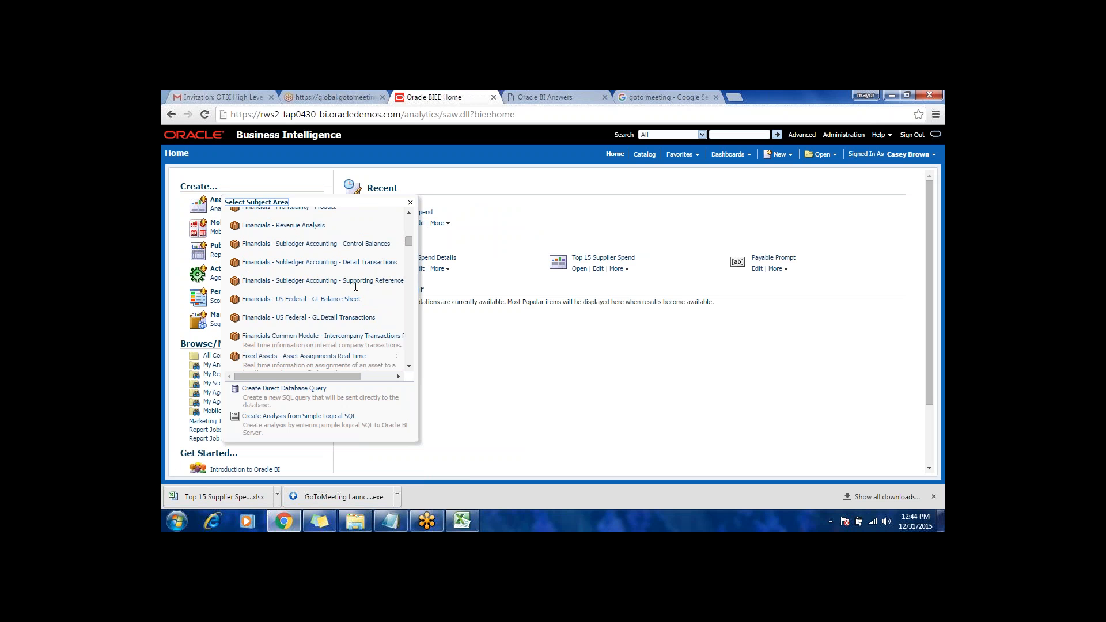
scroll(356, 286, "up", 1)
scroll(357, 288, "up", 1)
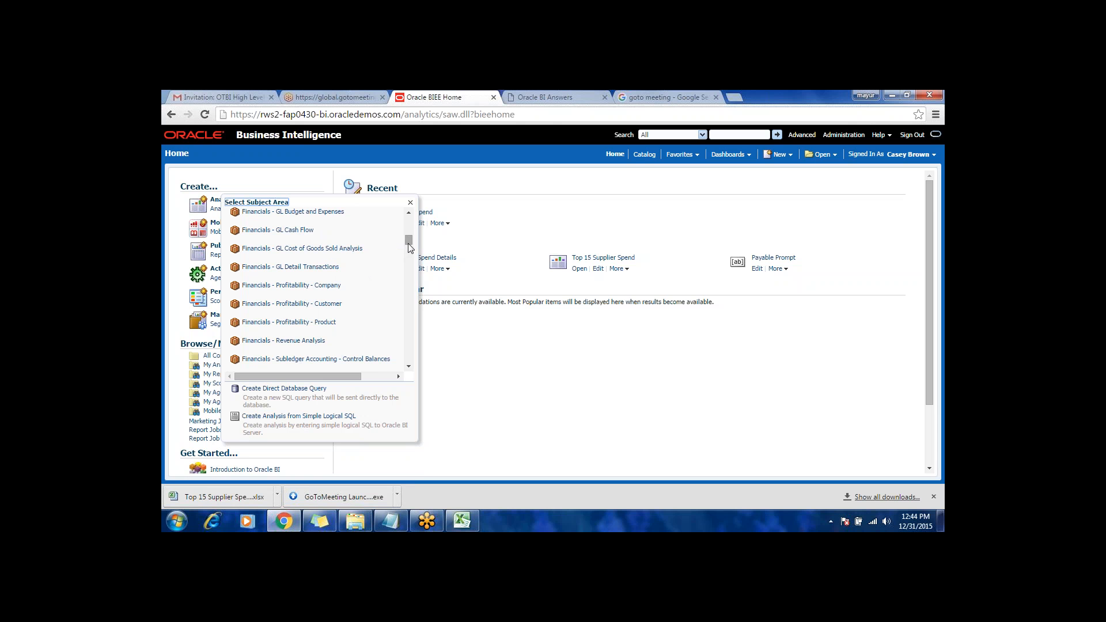
left_click_drag(407, 243, 407, 252)
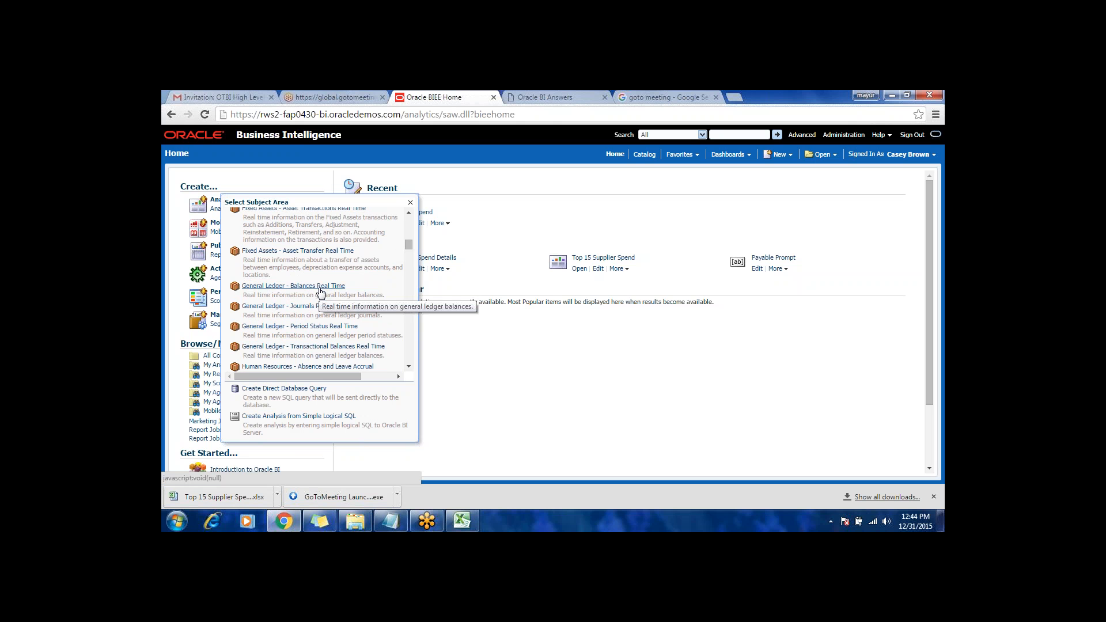
left_click(321, 288)
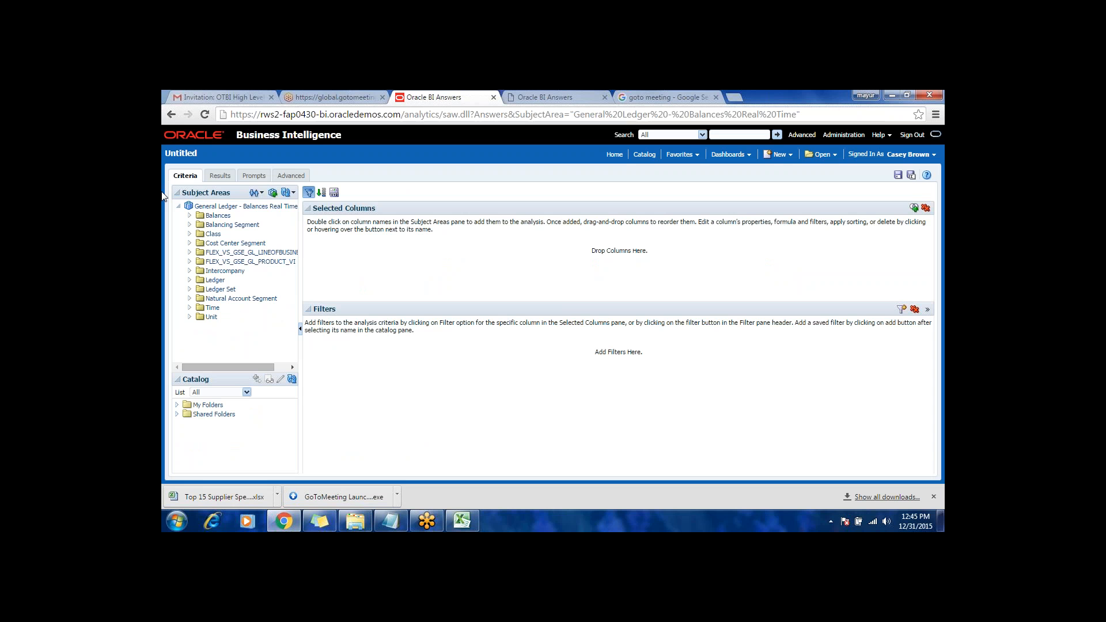
Step: Open the Add / Remove Subject Areas list for the new analysis and examine which subject areas can be combined
left_click(217, 225)
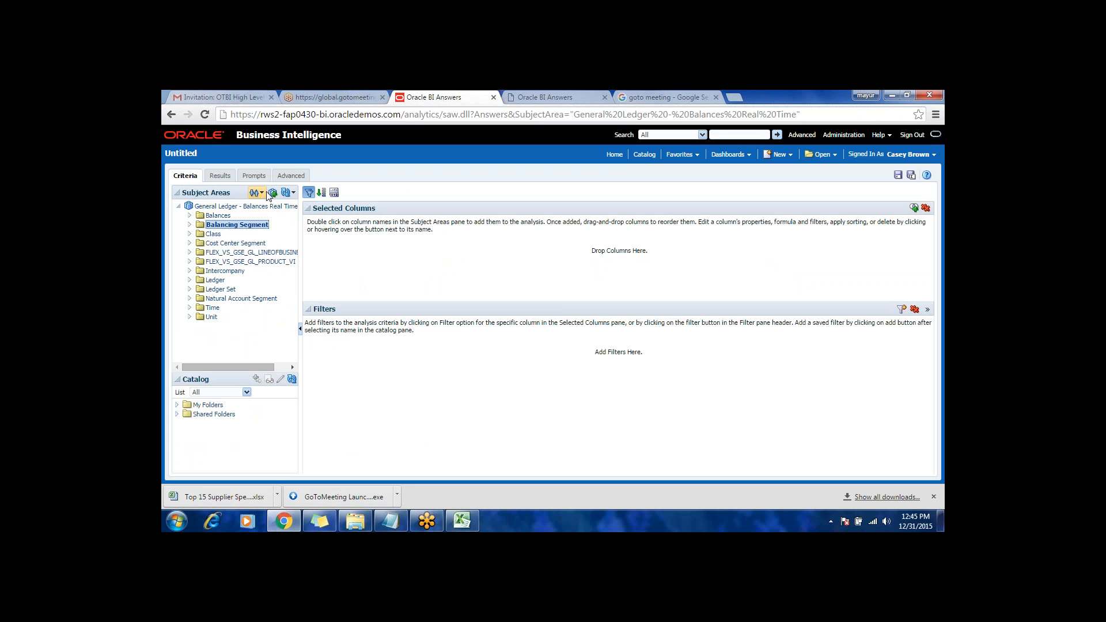
left_click(256, 195)
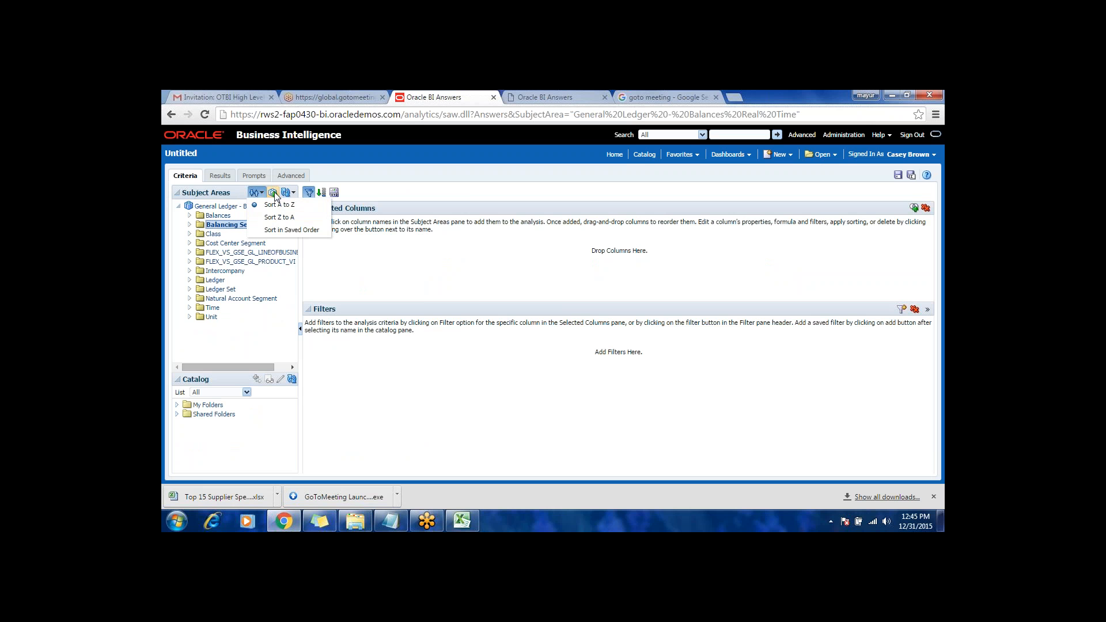
left_click(277, 193)
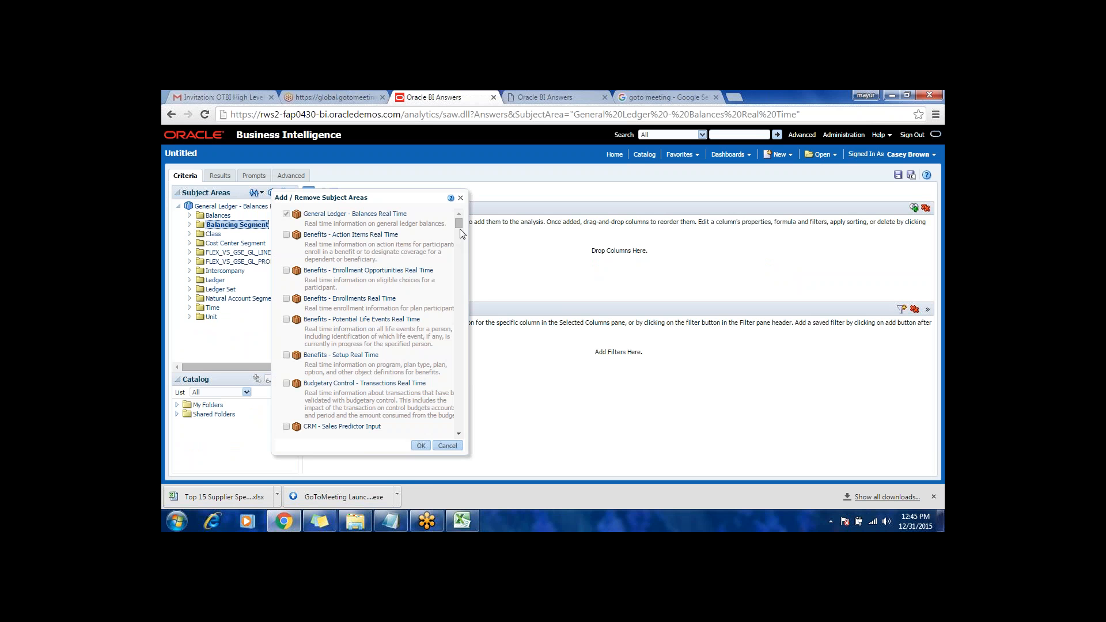
left_click_drag(460, 229, 456, 248)
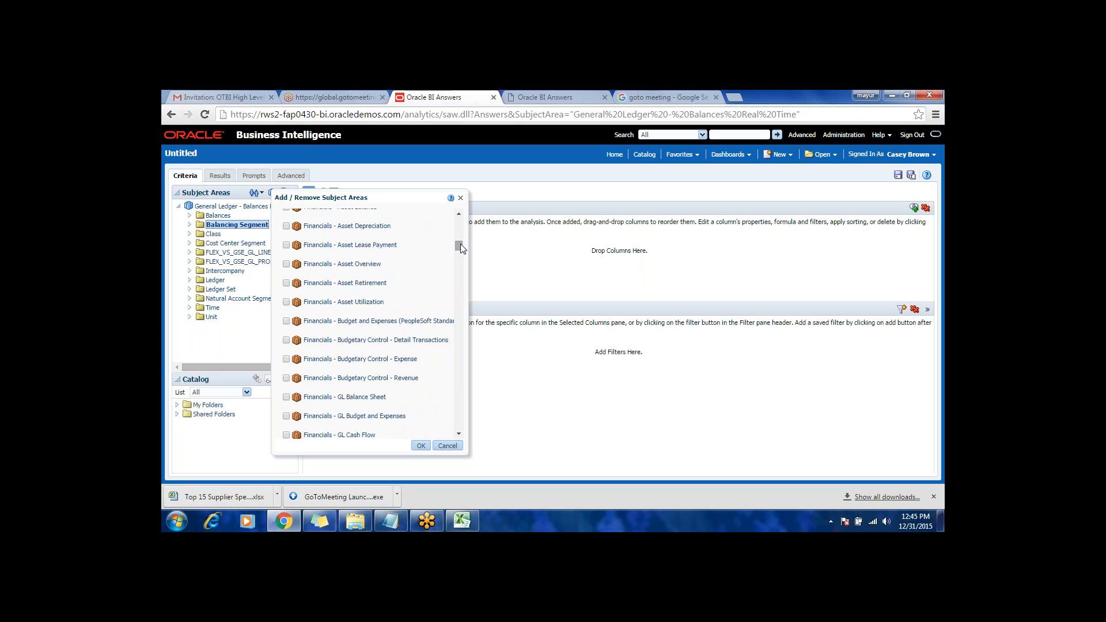
left_click_drag(459, 244, 458, 239)
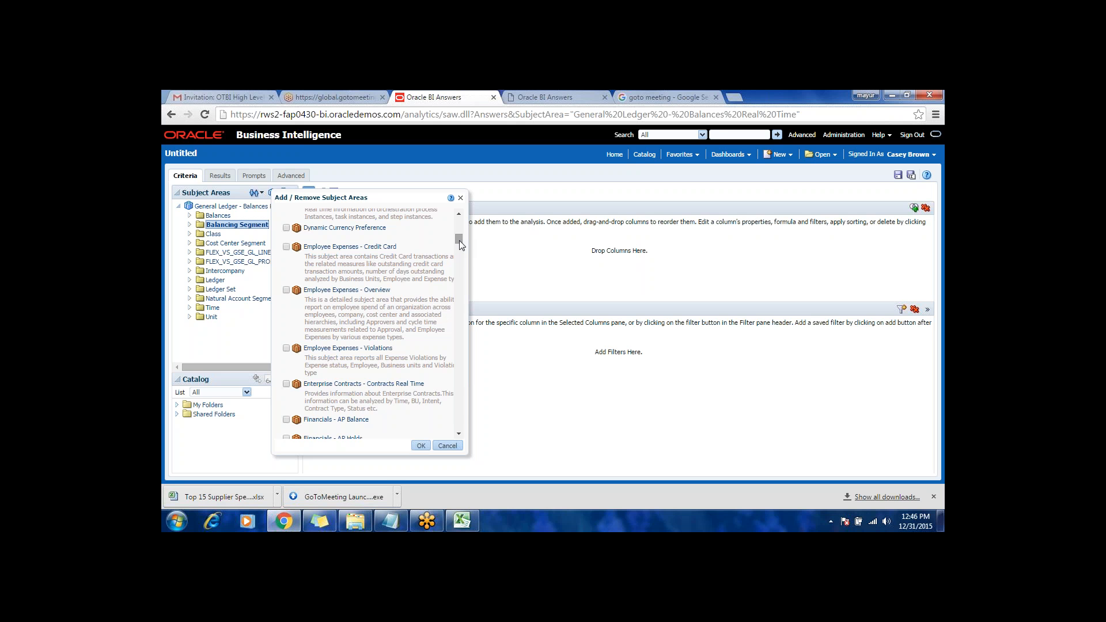
mouse_move(459, 241)
left_mouse_down()
mouse_move(469, 292)
mouse_move(466, 223)
left_mouse_up()
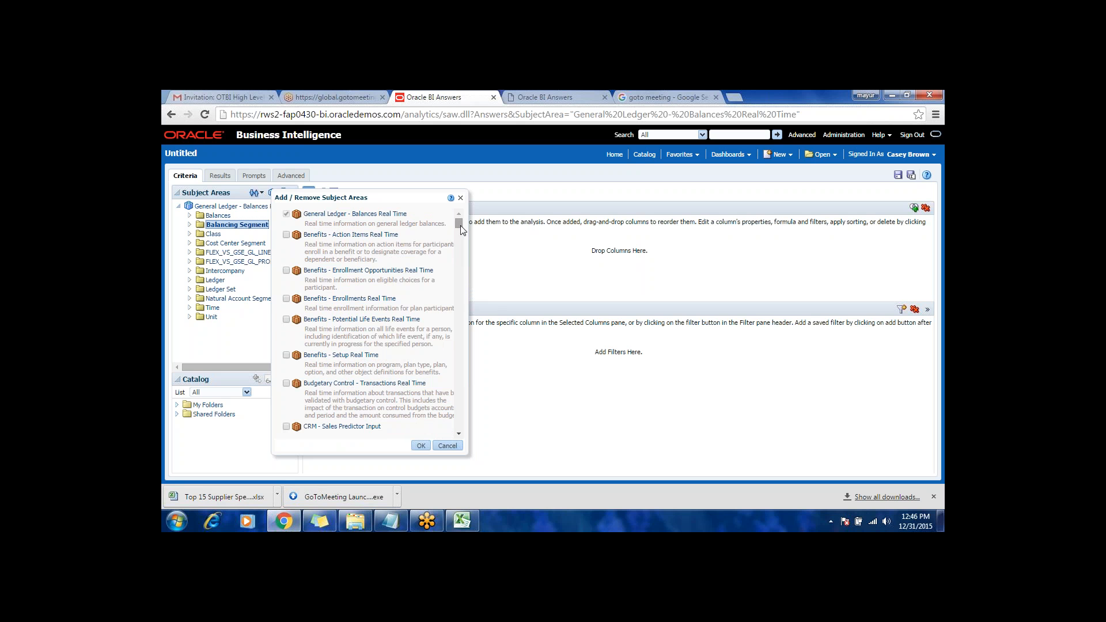
scroll(461, 230, "down", 10)
scroll(464, 236, "up", 10)
scroll(459, 263, "down", 4)
scroll(459, 263, "down", 10)
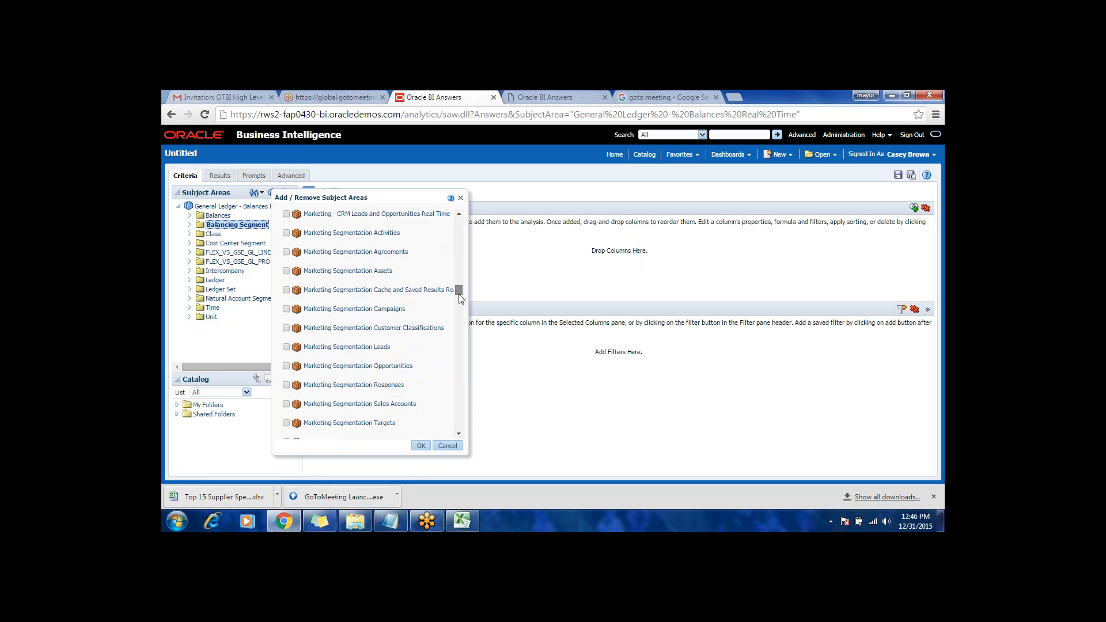
left_click_drag(461, 298, 459, 221)
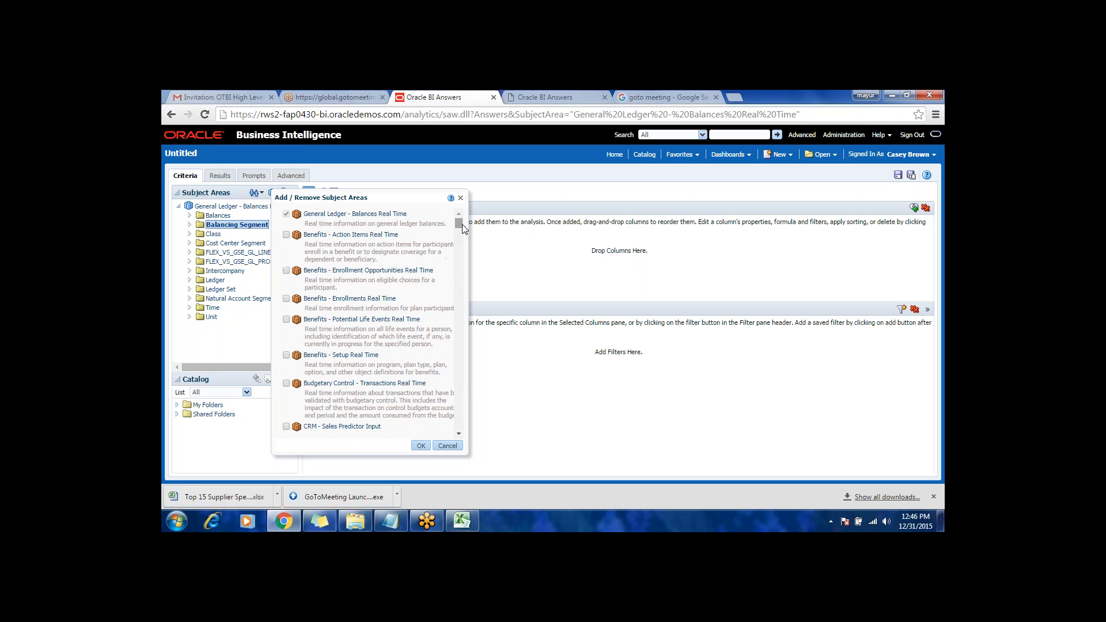
Step: Close the subject areas list unchanged and add the Balancing Segment hierarchy from the Balancing Segment folder to the analysis
left_click(447, 446)
left_click(222, 243)
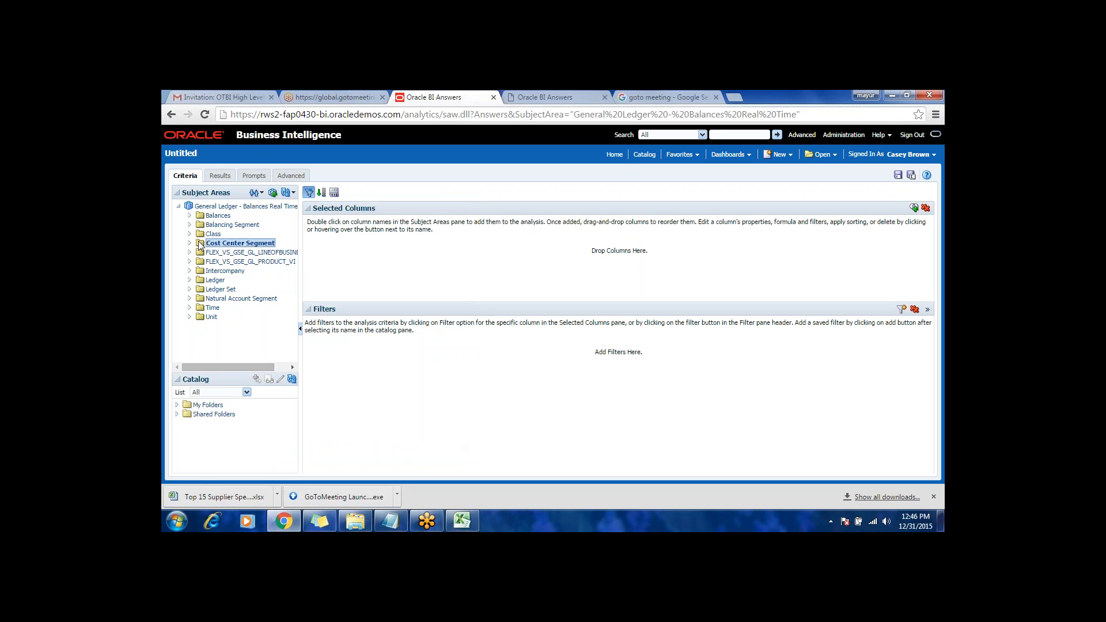
double_click(212, 235)
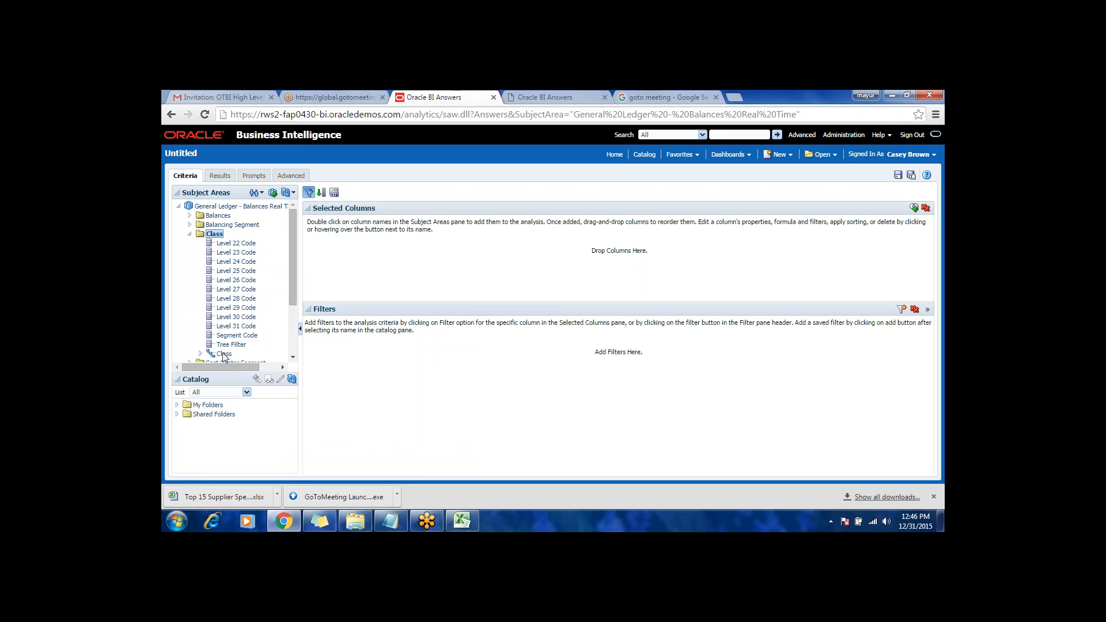
left_click(225, 354)
left_click(189, 224)
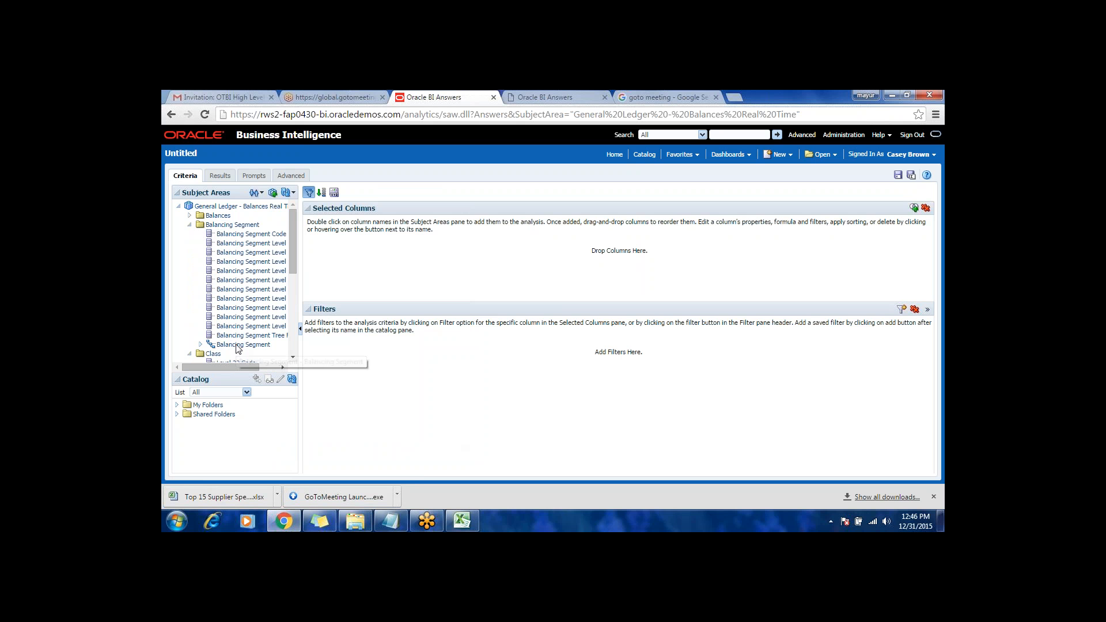
double_click(206, 216)
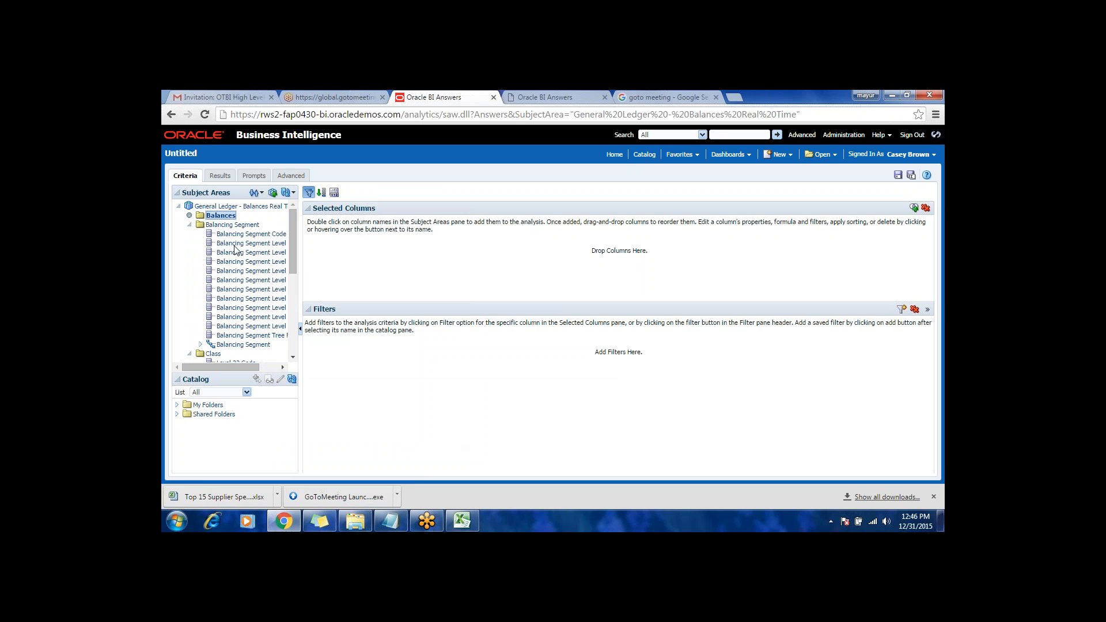
scroll(238, 287, "down", 3)
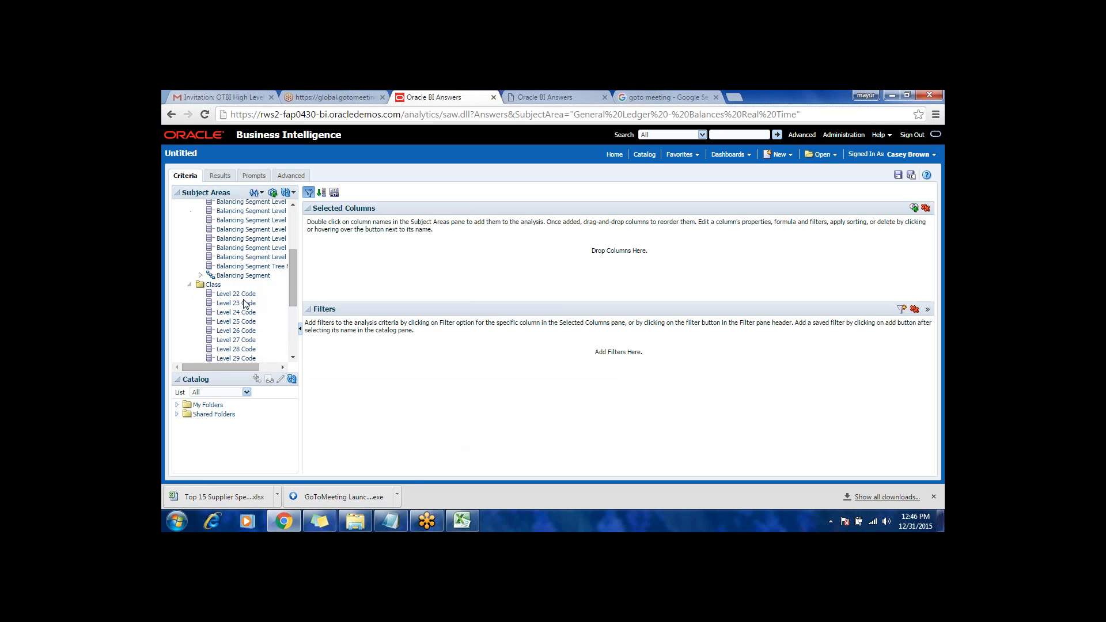
left_click_drag(242, 276, 339, 249)
Step: Display the analysis results and expand Total and All Company Values in the pivot table to examine the balancing segment values
left_click(219, 175)
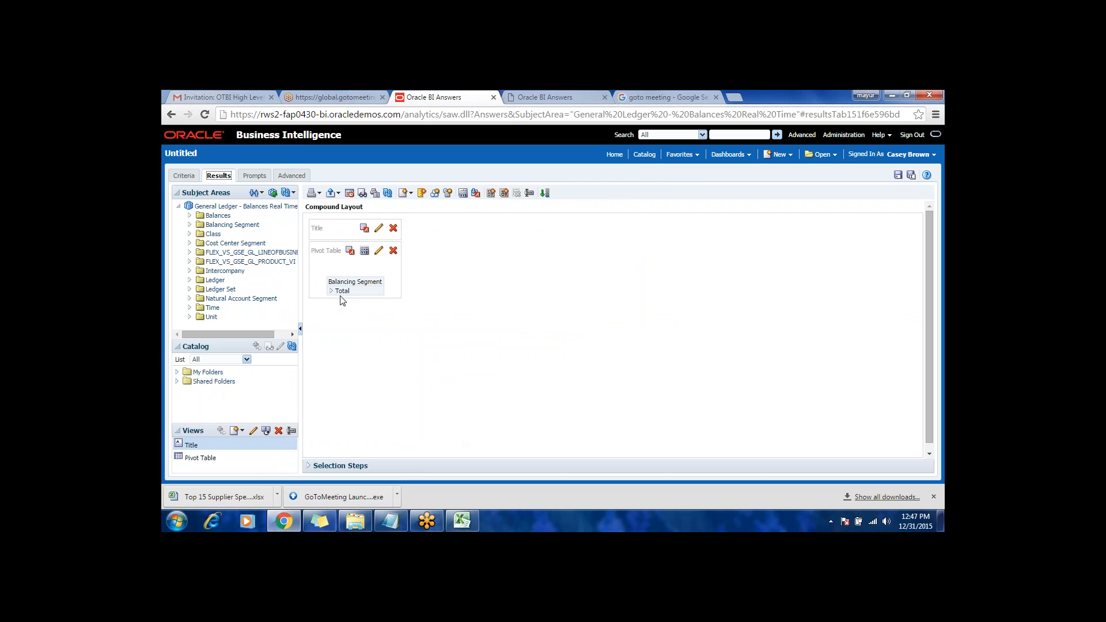
left_click(331, 291)
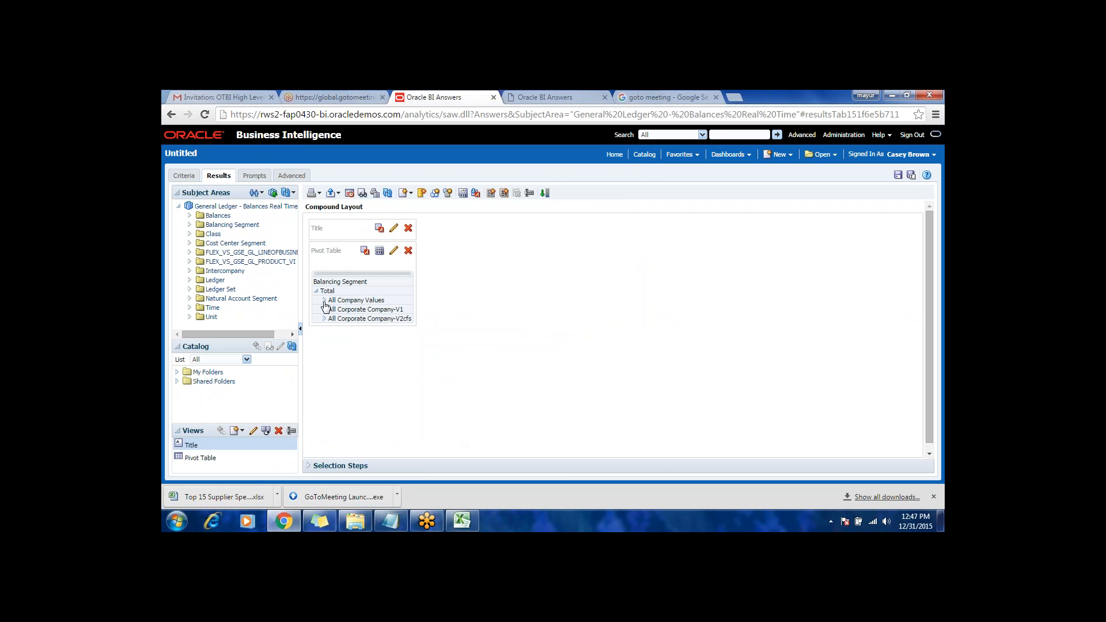
left_click(324, 309)
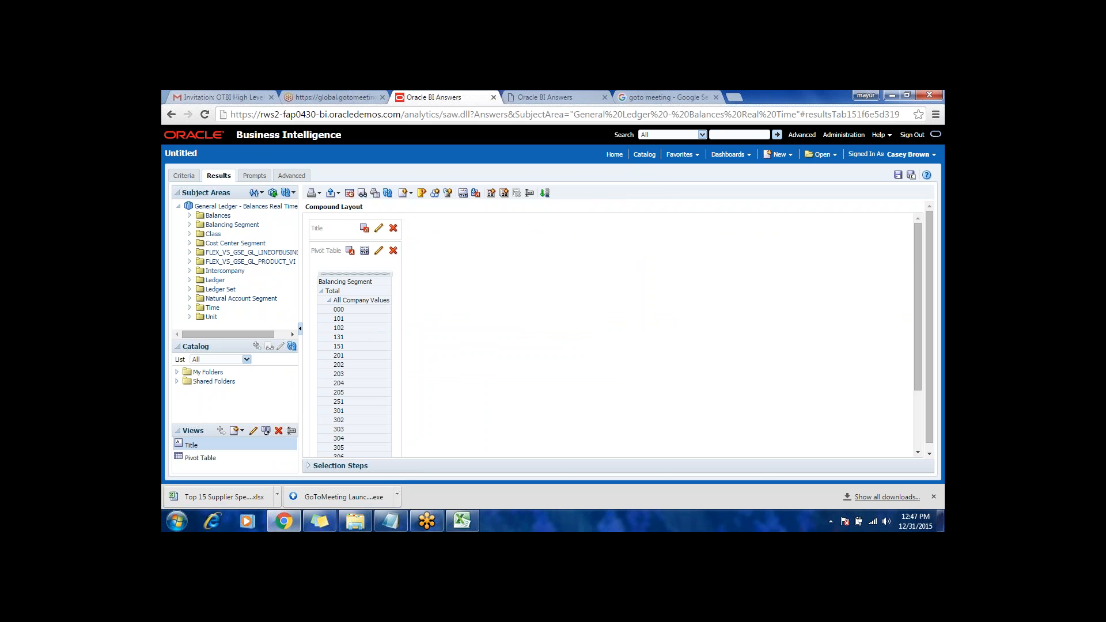
scroll(367, 340, "down", 3)
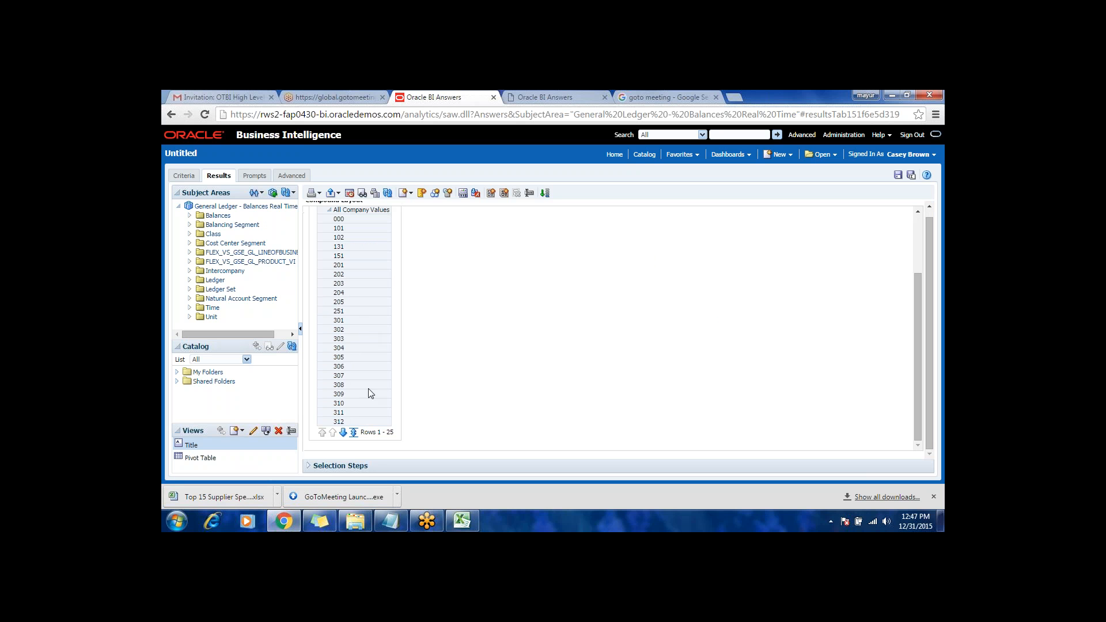
scroll(362, 380, "up", 2)
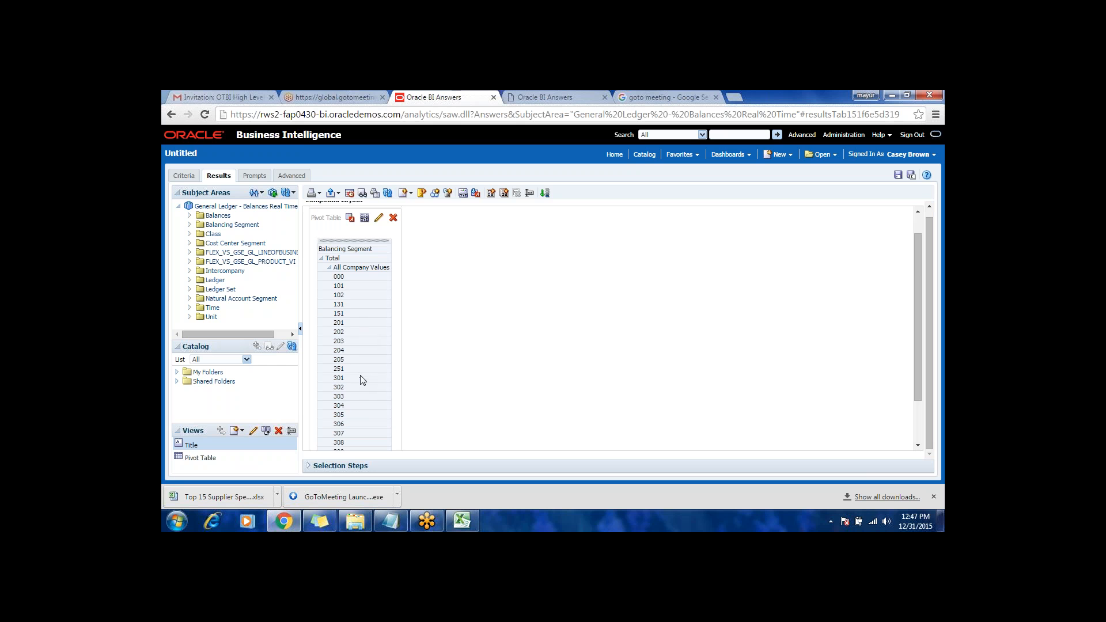
Step: Remove the pivot table from the compound layout, add the Cost Center hierarchy from Cost Center Segment, and return to the criteria
left_click(235, 243)
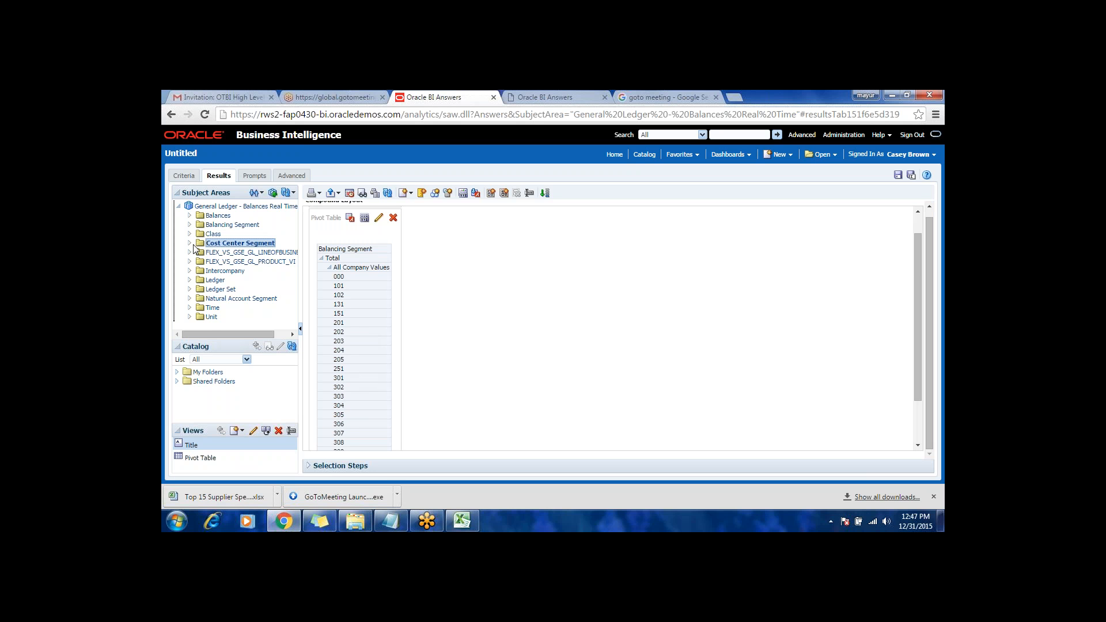
left_click(189, 242)
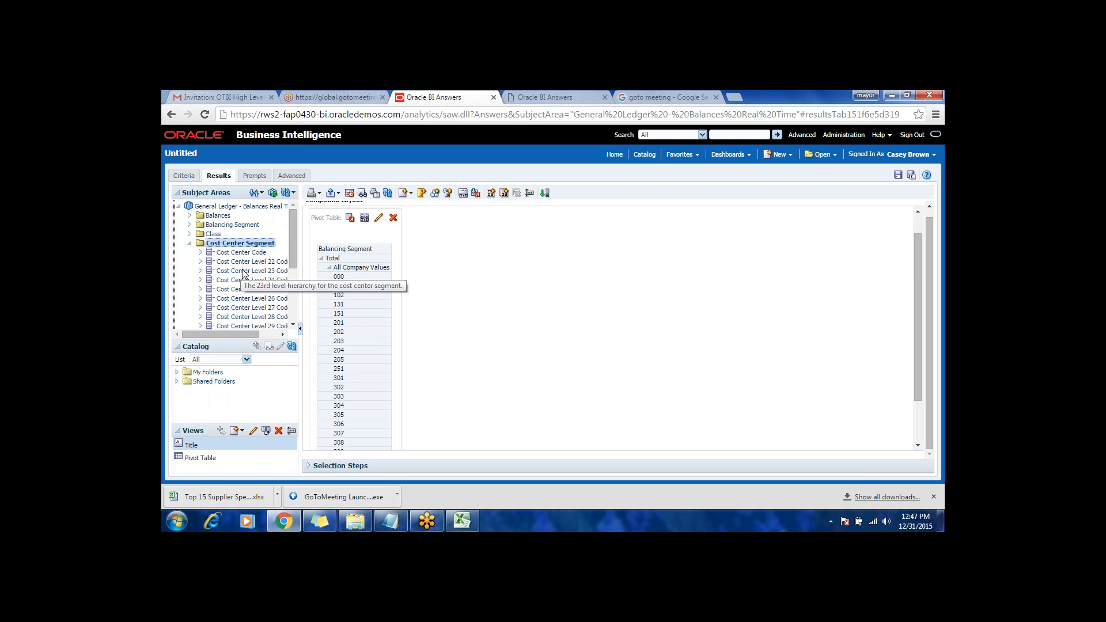
scroll(245, 283, "down", 3)
scroll(251, 295, "up", 3)
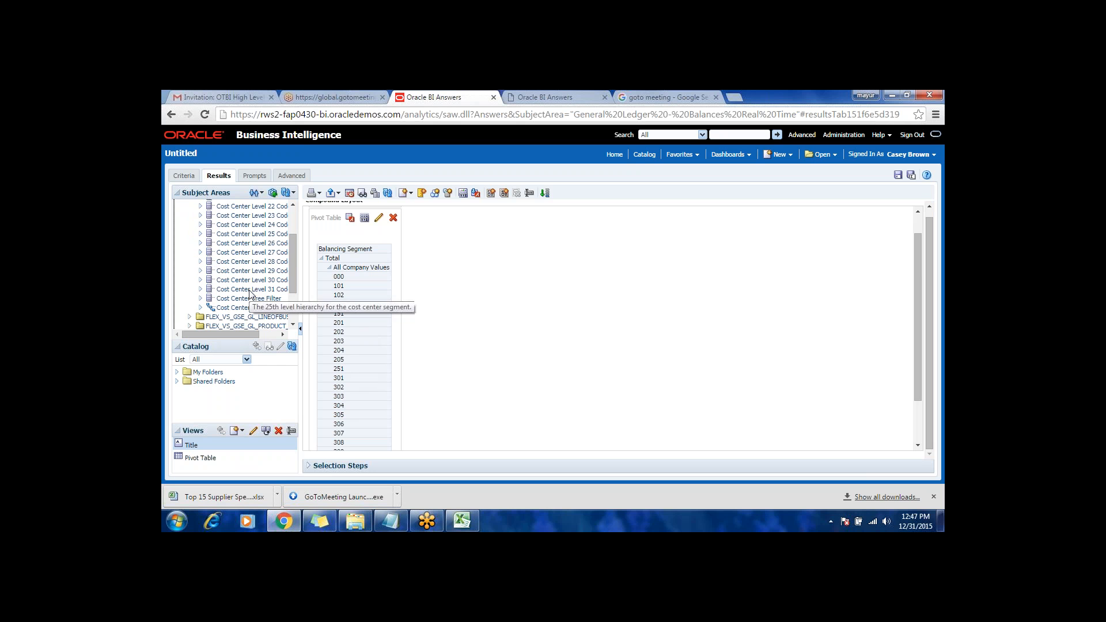
left_click(394, 219)
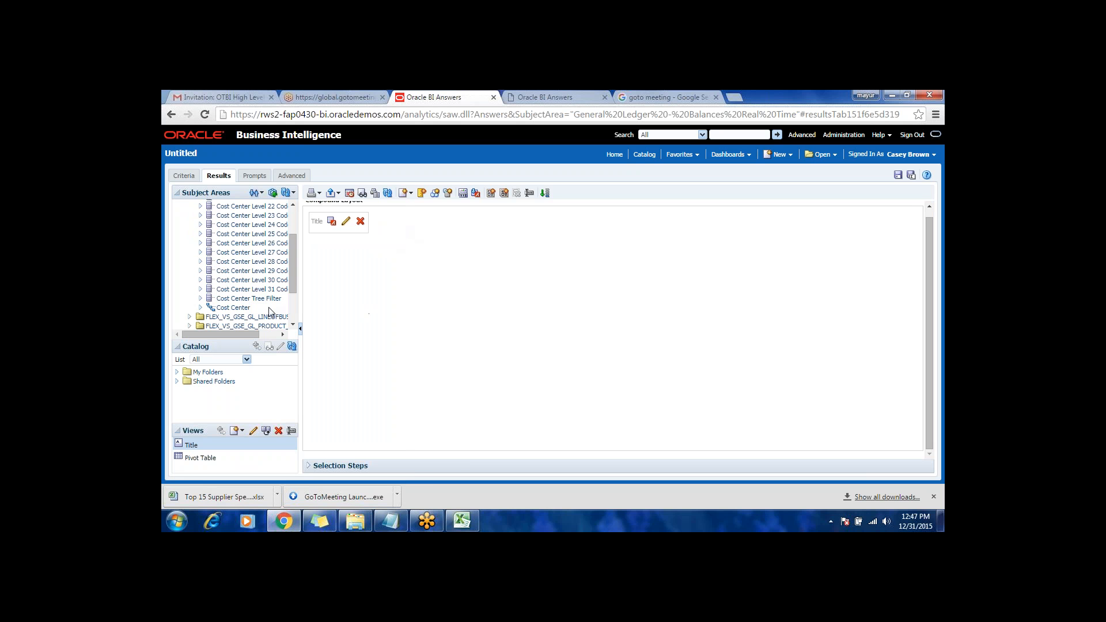
left_click_drag(239, 309, 316, 235)
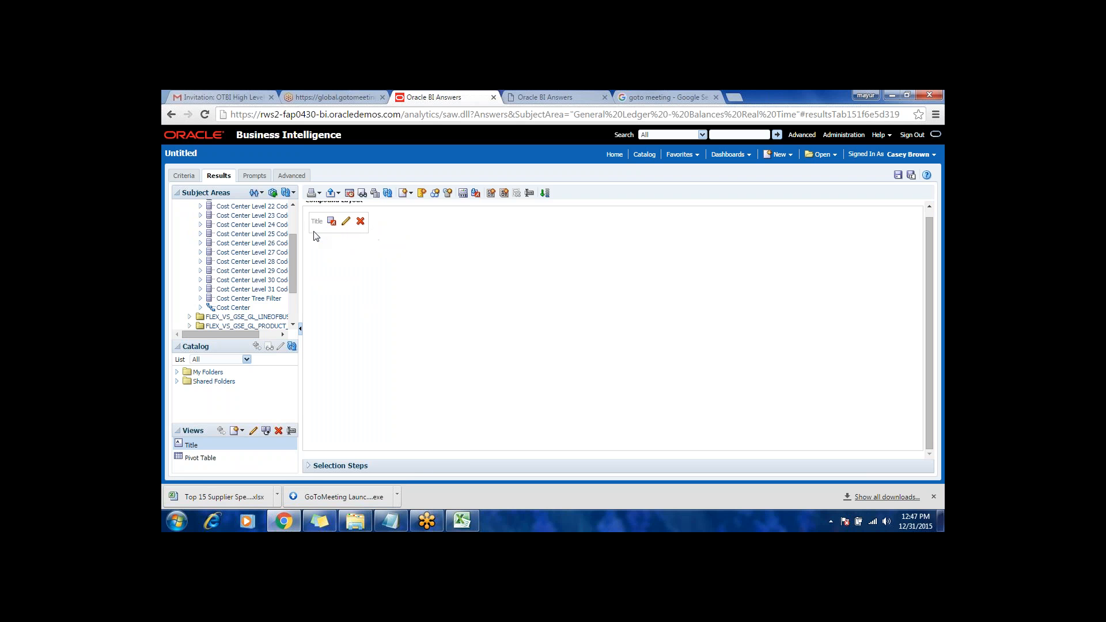
double_click(237, 308)
left_click(184, 177)
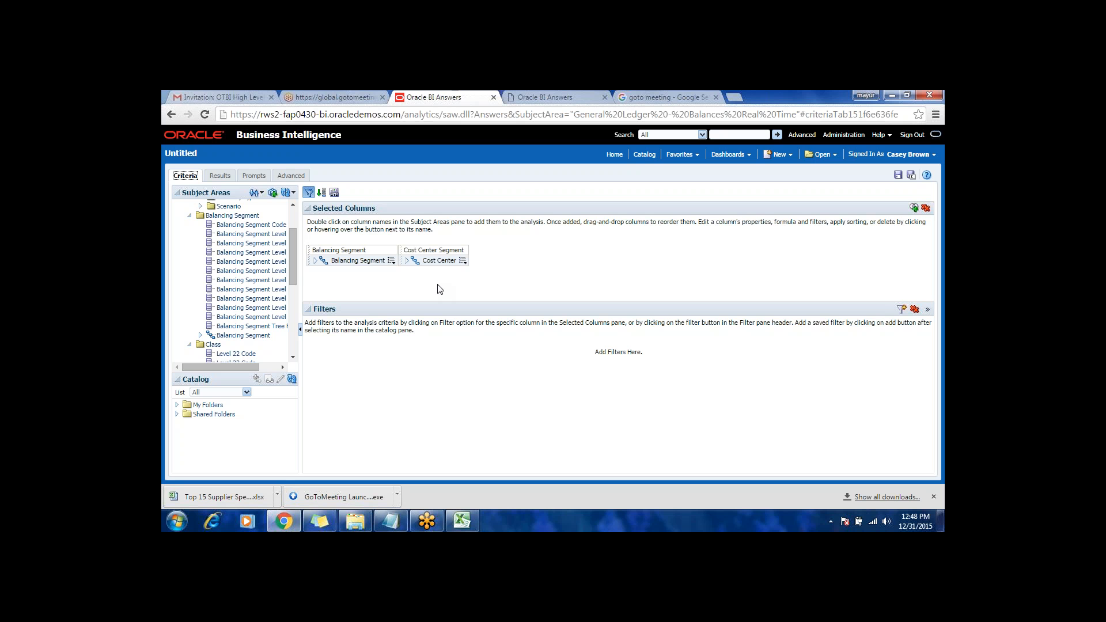
Step: Switch to Gmail and open the "BI reports in the Test Instance" conversation from the inbox
left_click(237, 93)
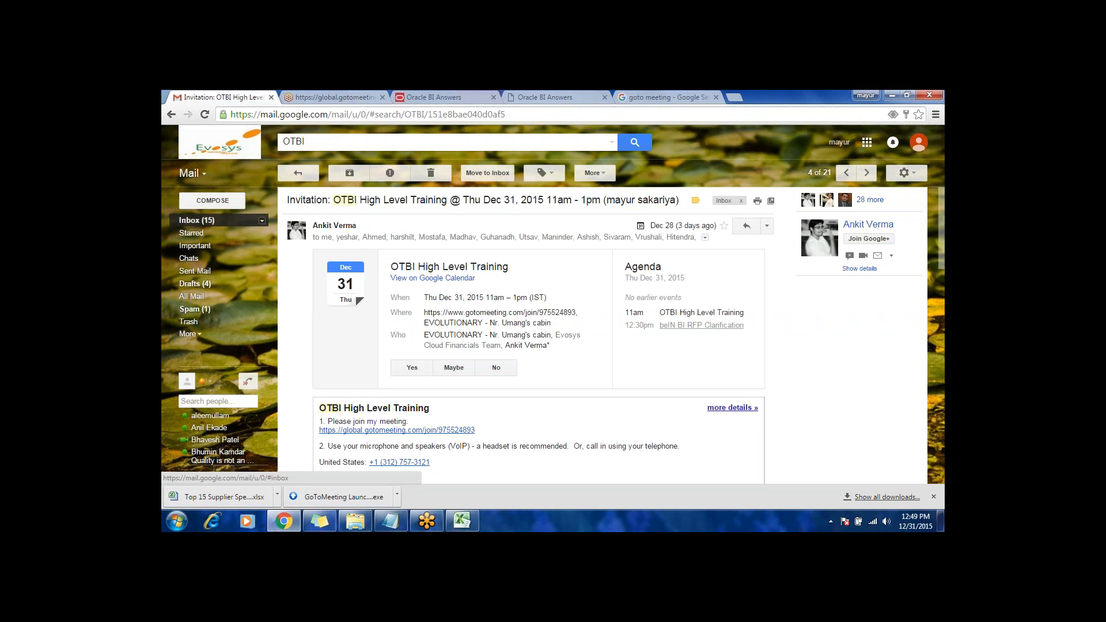
left_click(196, 220)
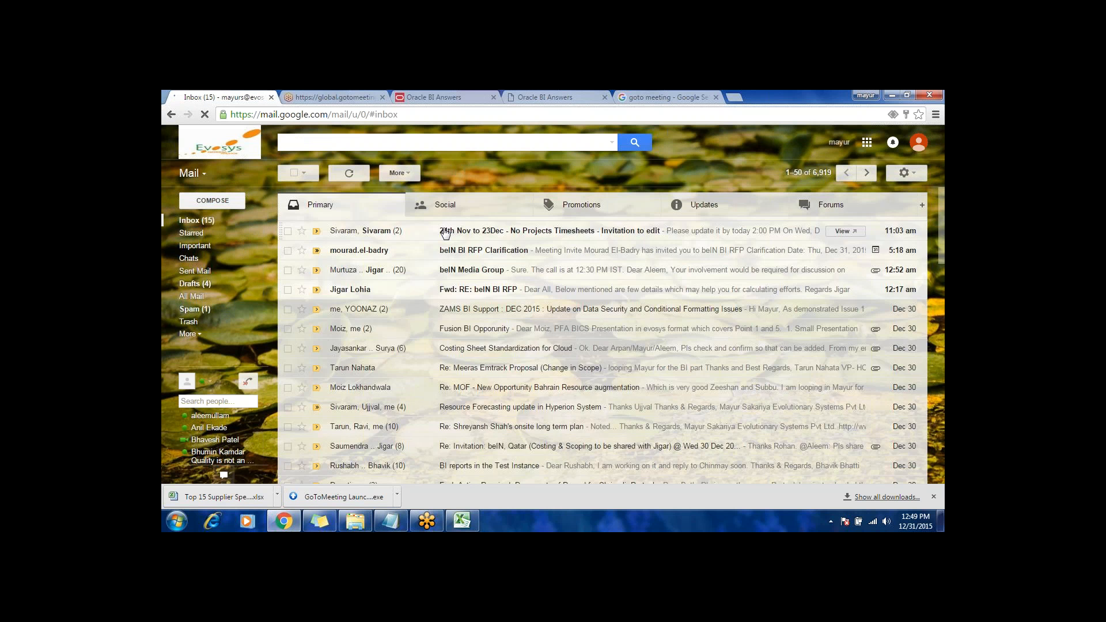
left_click(446, 232)
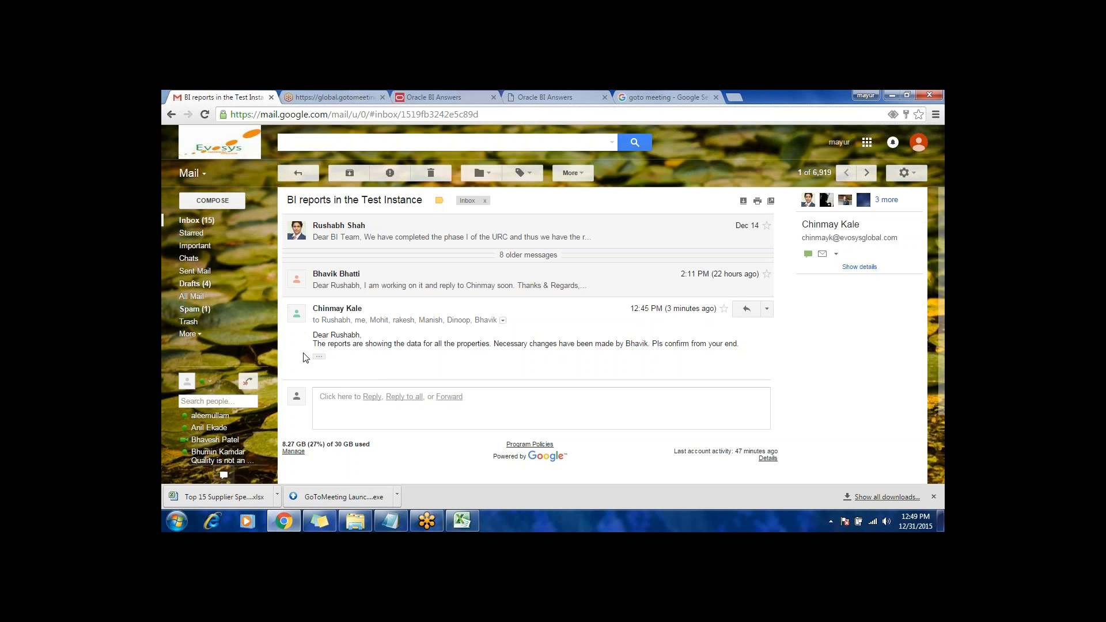
Step: Return to the inbox and read the "24th Nov to 23Dec - No Projects Timesheets" invitation message
left_click(201, 221)
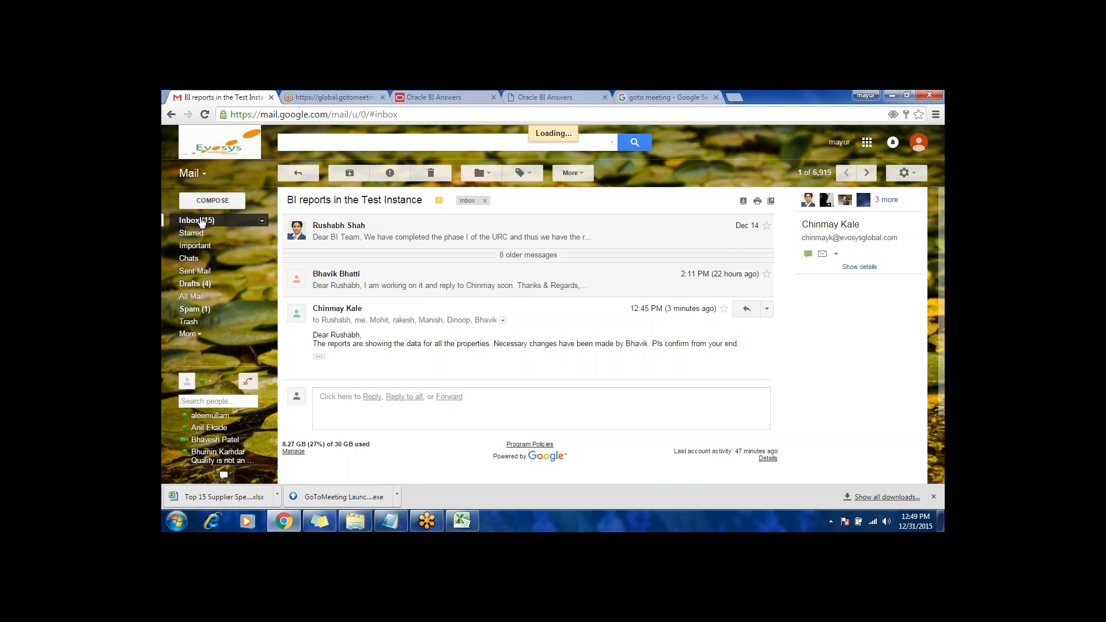
left_click(484, 254)
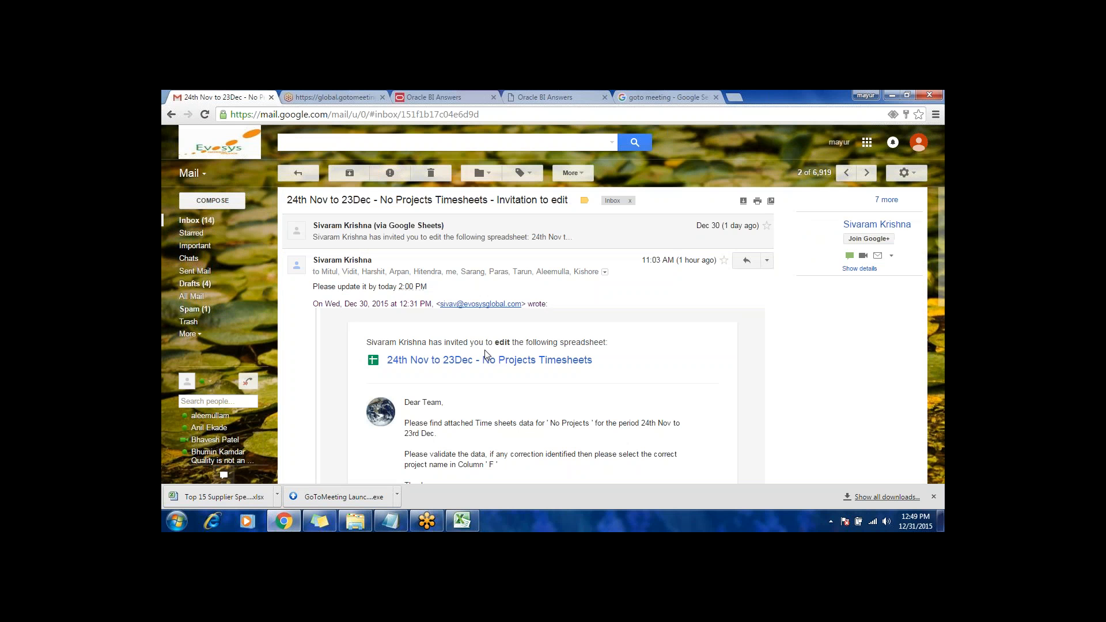
scroll(486, 353, "down", 8)
scroll(518, 346, "up", 4)
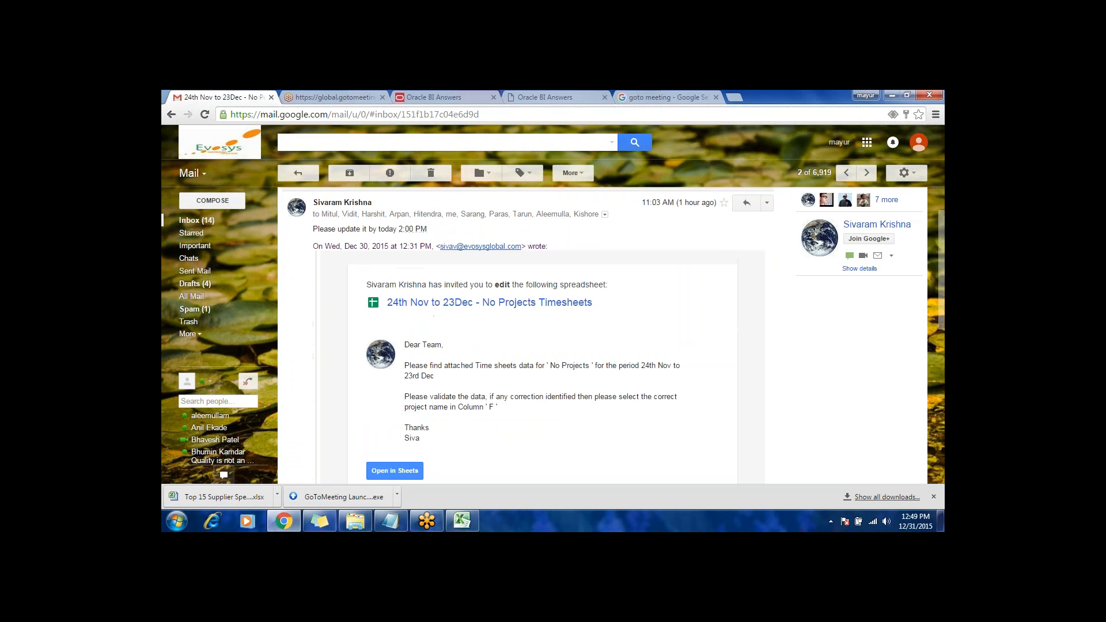
scroll(484, 354, "up", 1)
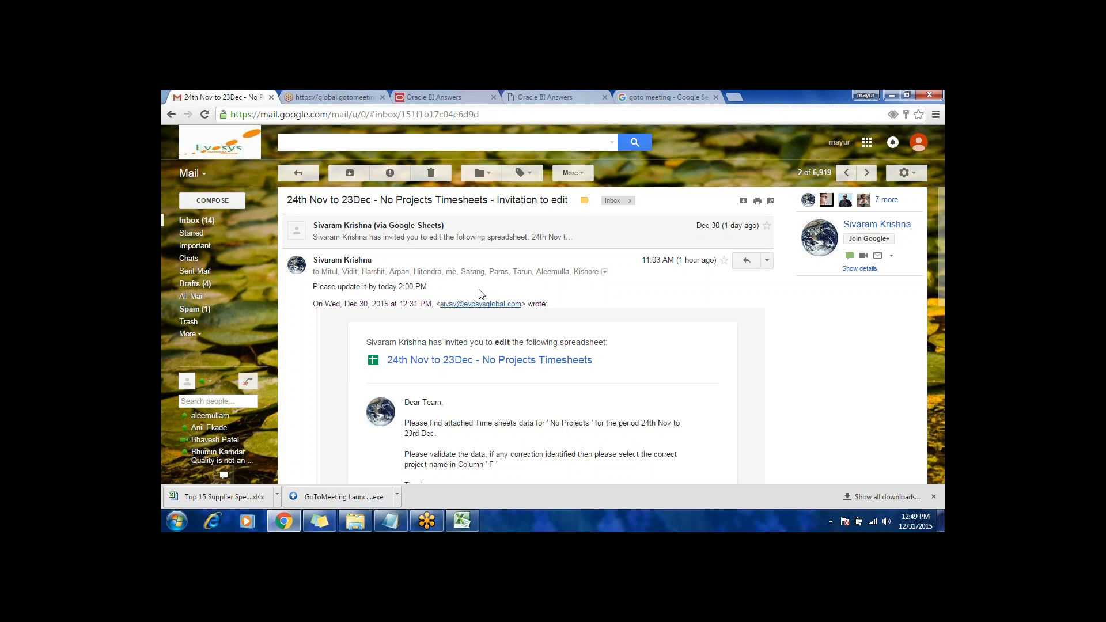
Step: Open the "beIN BI RFP Clarification" meeting invitation from the inbox and look through its conference call details
left_click(195, 222)
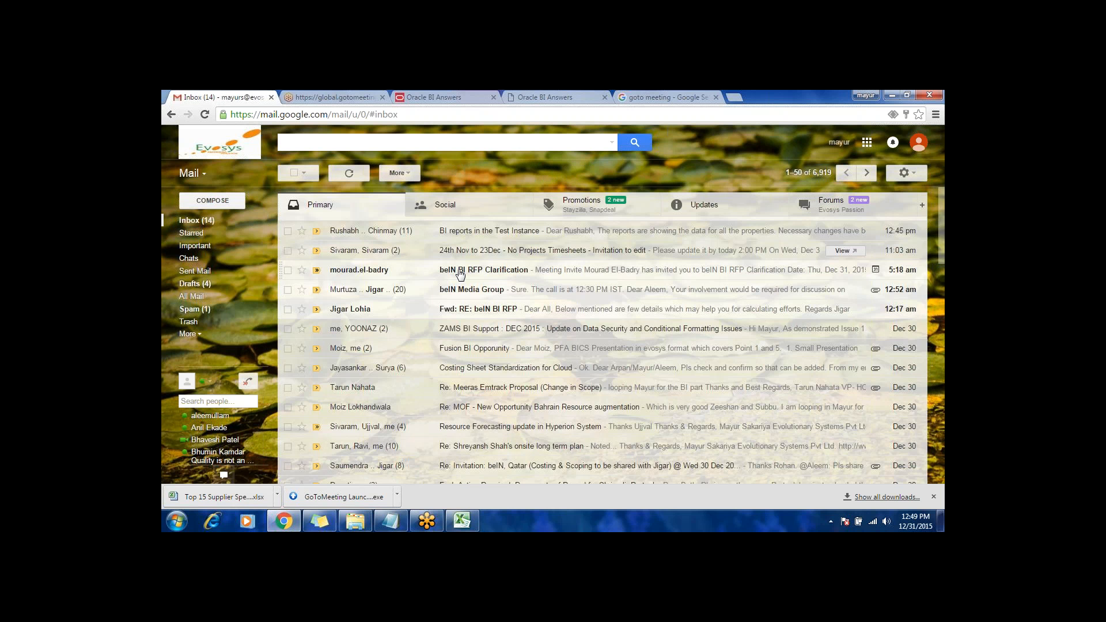
left_click(455, 271)
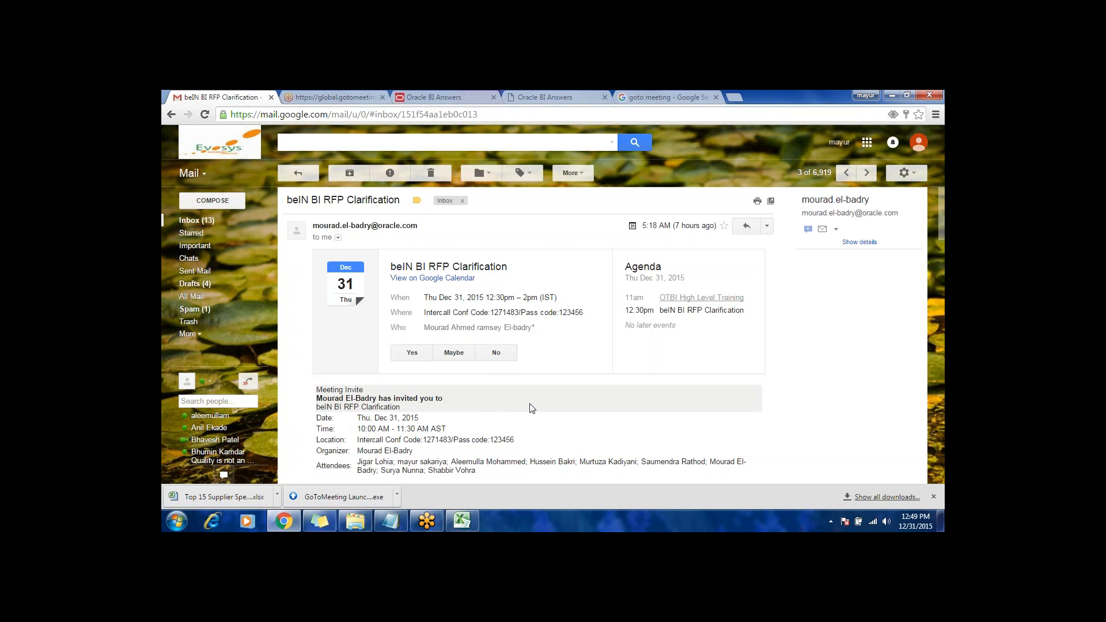
scroll(532, 408, "down", 2)
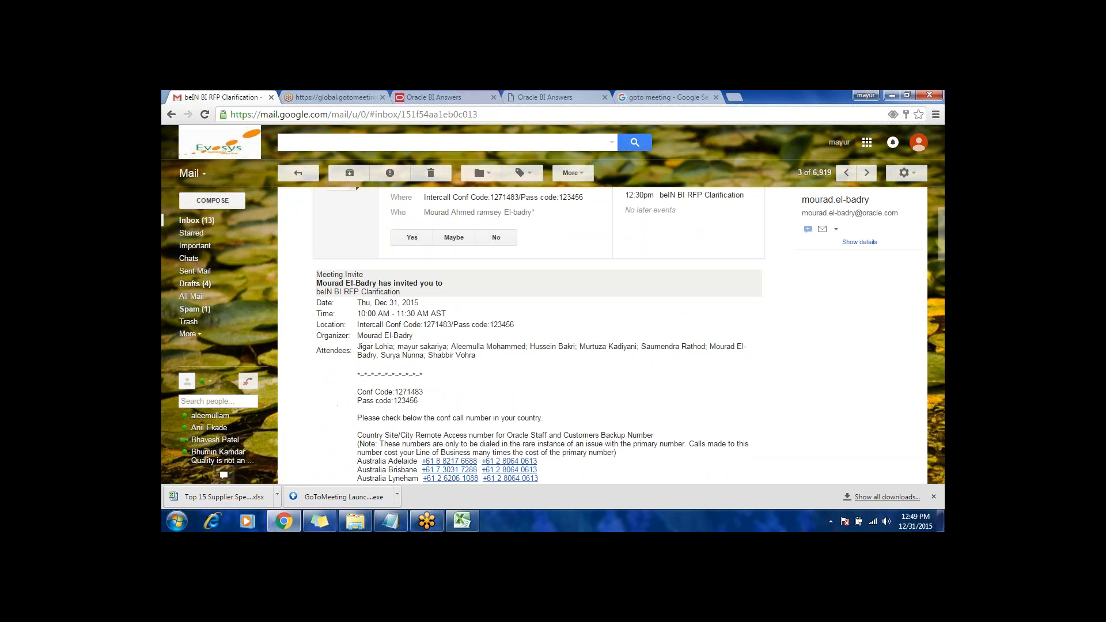
scroll(532, 346, "down", 3)
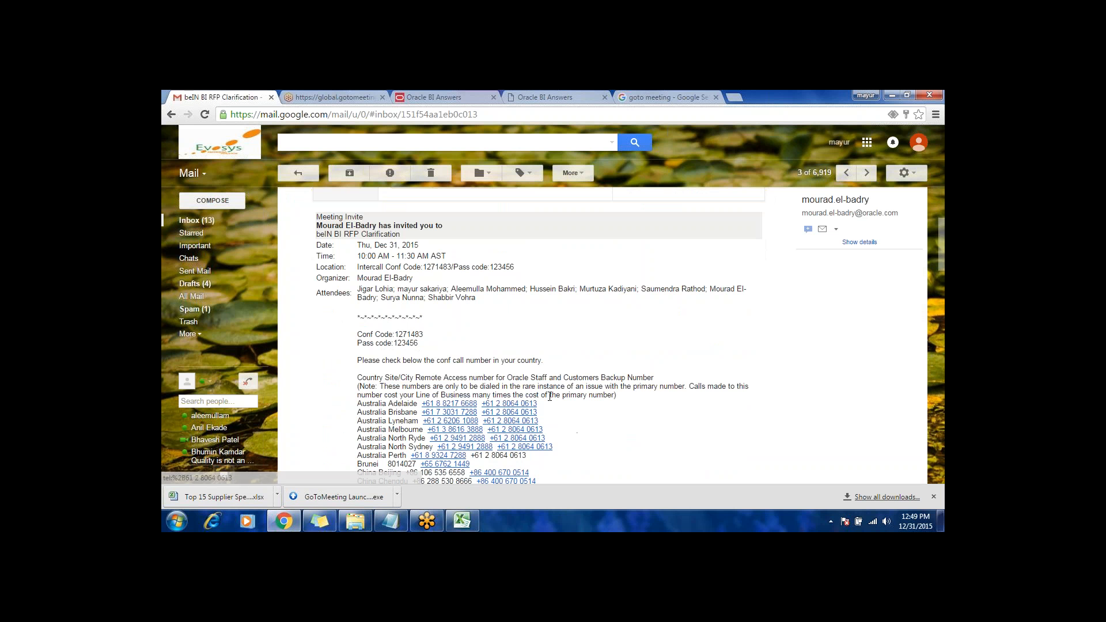
scroll(531, 346, "down", 8)
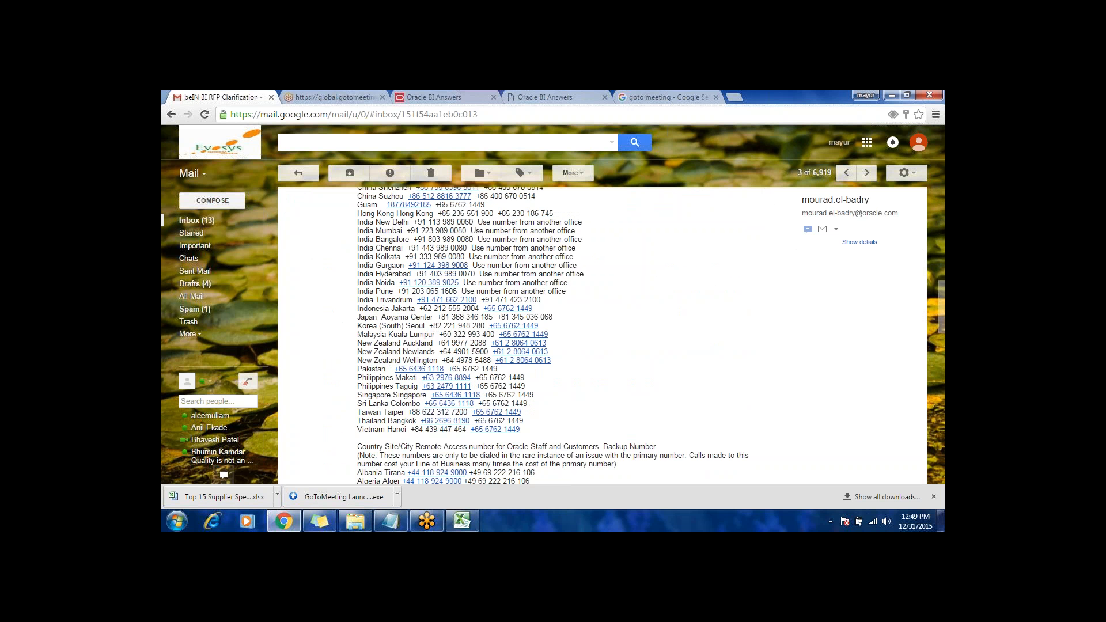
scroll(531, 345, "down", 3)
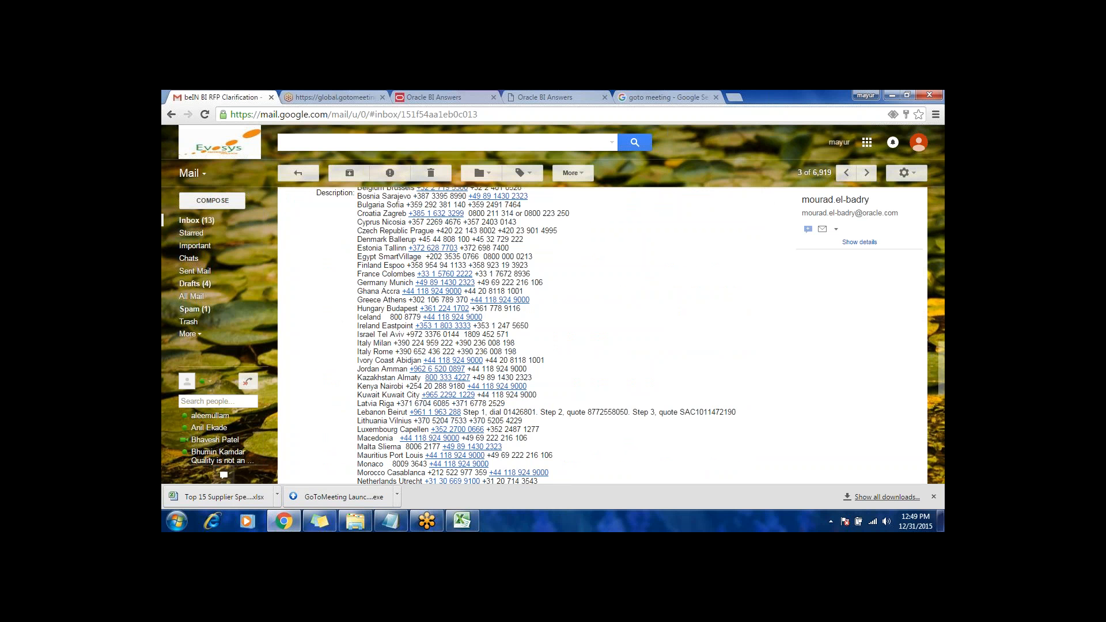
scroll(299, 364, "down", 5)
scroll(299, 363, "up", 15)
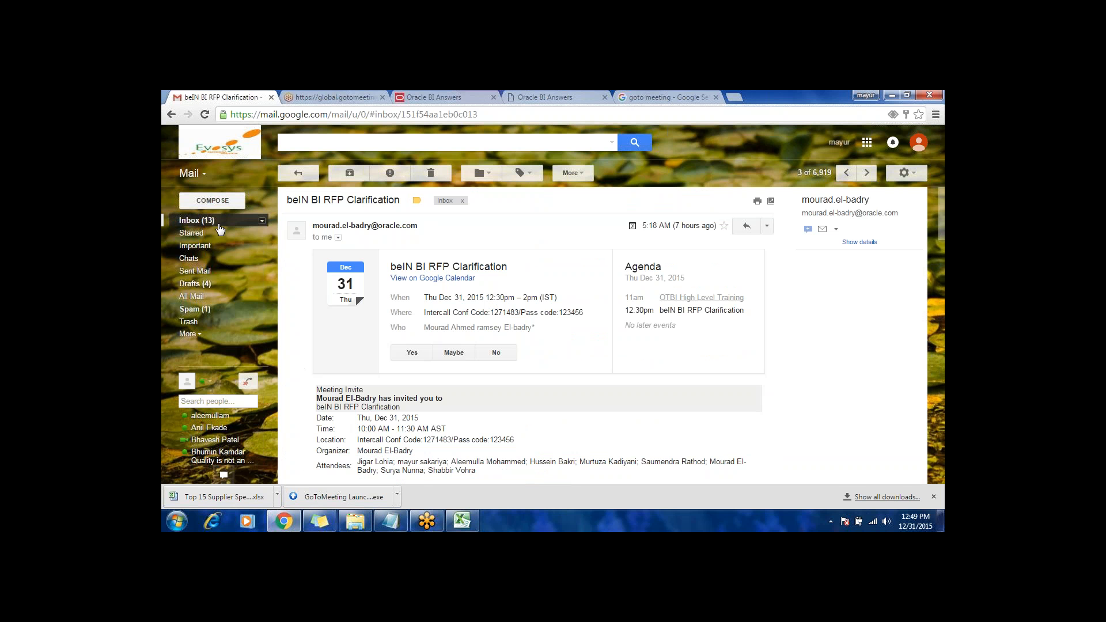
Step: Open the "beIN Media Group" conversation from the inbox and read its messages through to the latest reply
left_click(196, 220)
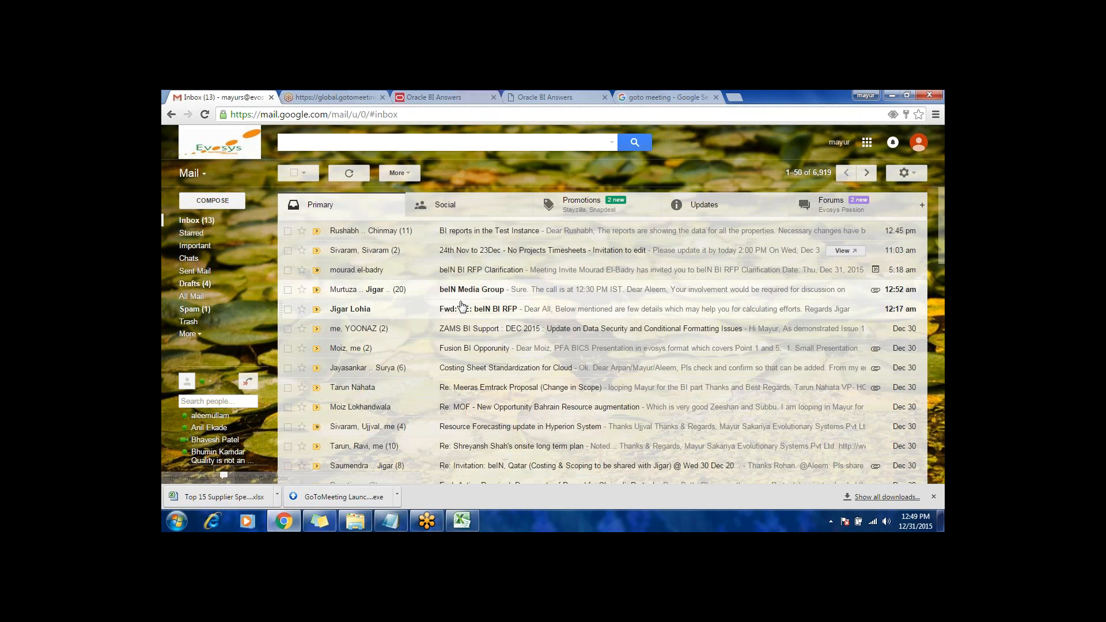
left_click(460, 289)
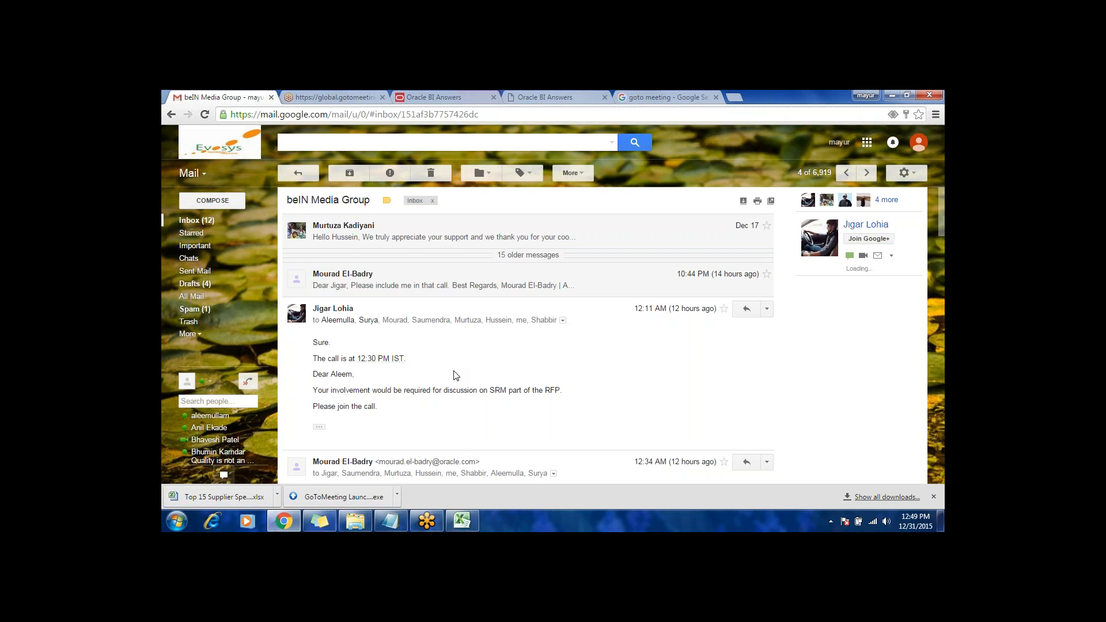
scroll(455, 375, "down", 3)
scroll(455, 376, "down", 1)
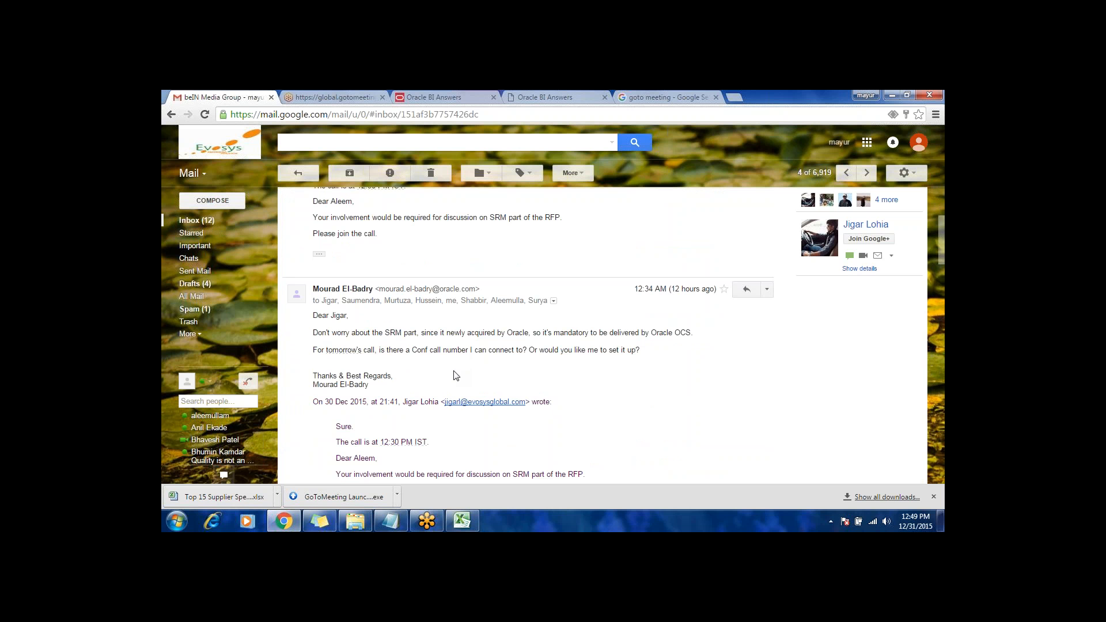
scroll(457, 375, "down", 1)
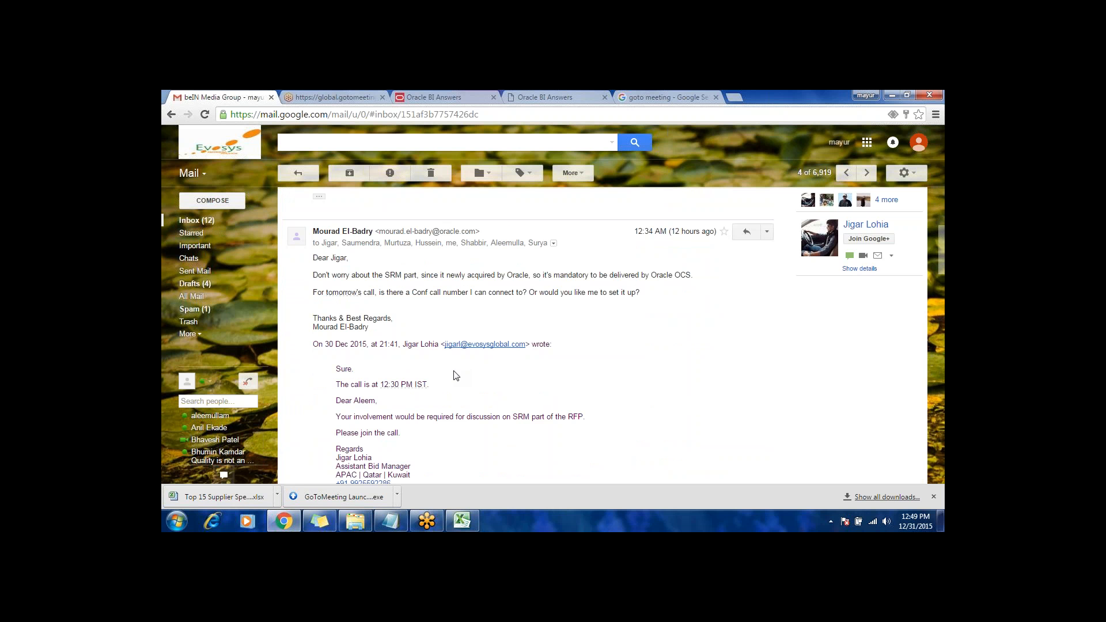
scroll(456, 376, "down", 1)
scroll(456, 375, "down", 10)
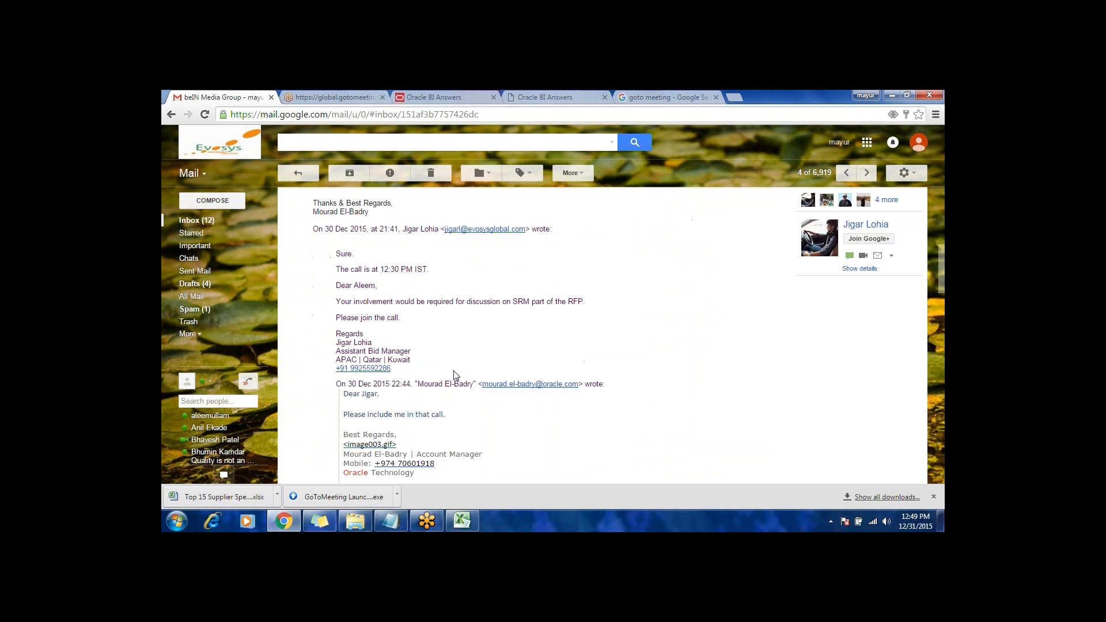
scroll(456, 375, "down", 5)
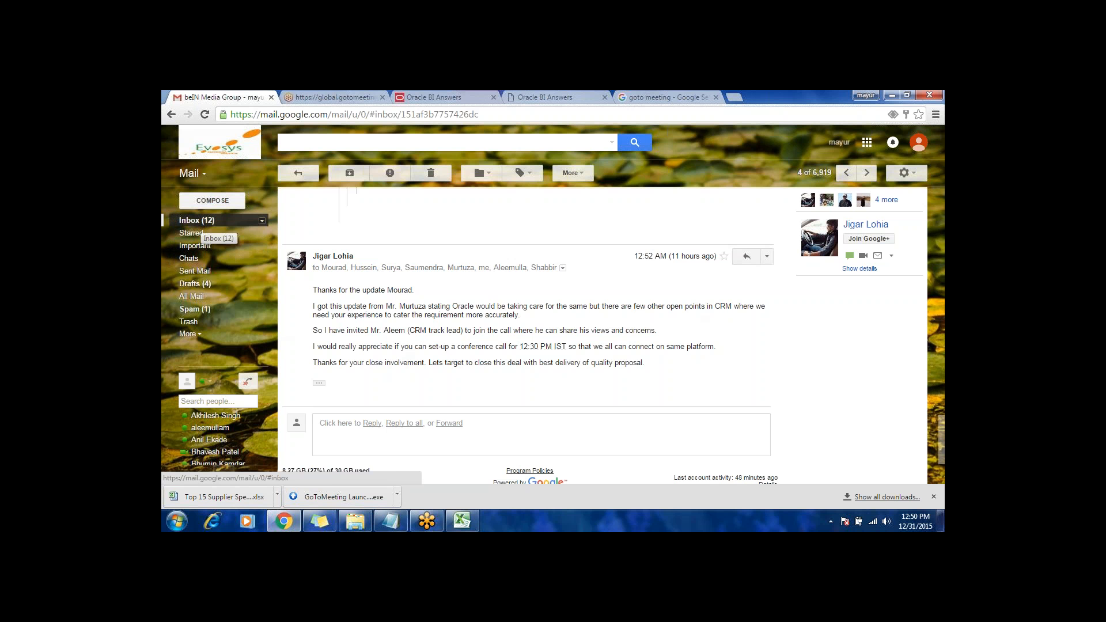
Step: Open the "Fwd: RE: beIN BI RFP" conversation from the inbox and read through its forwarded proposal requirements and product list
left_click(202, 222)
left_click(483, 311)
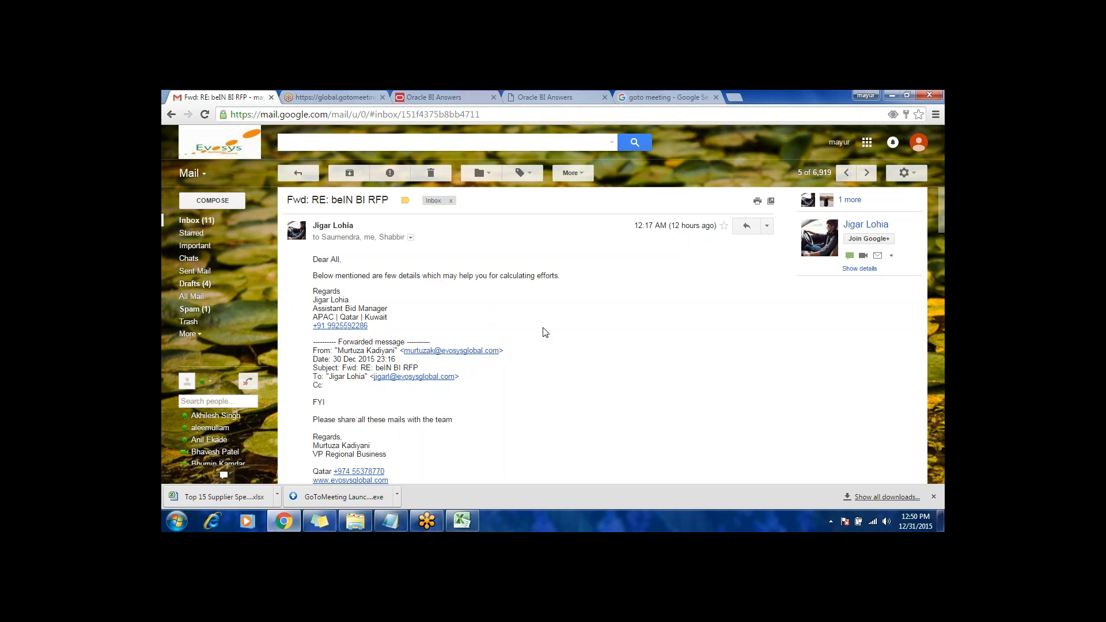
scroll(544, 333, "down", 1)
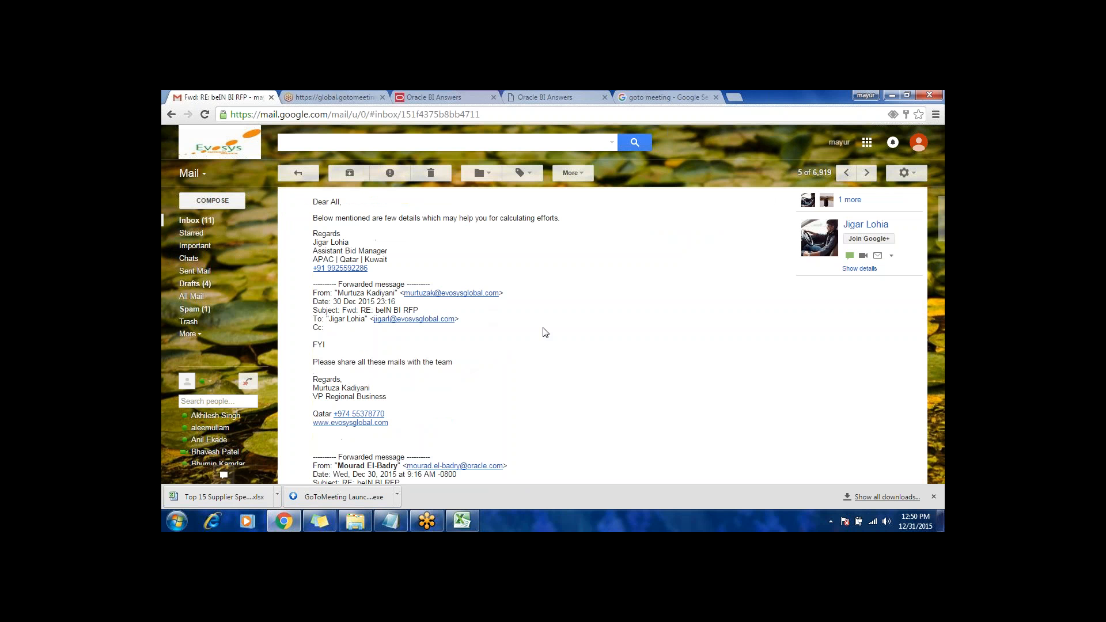
scroll(545, 333, "down", 1)
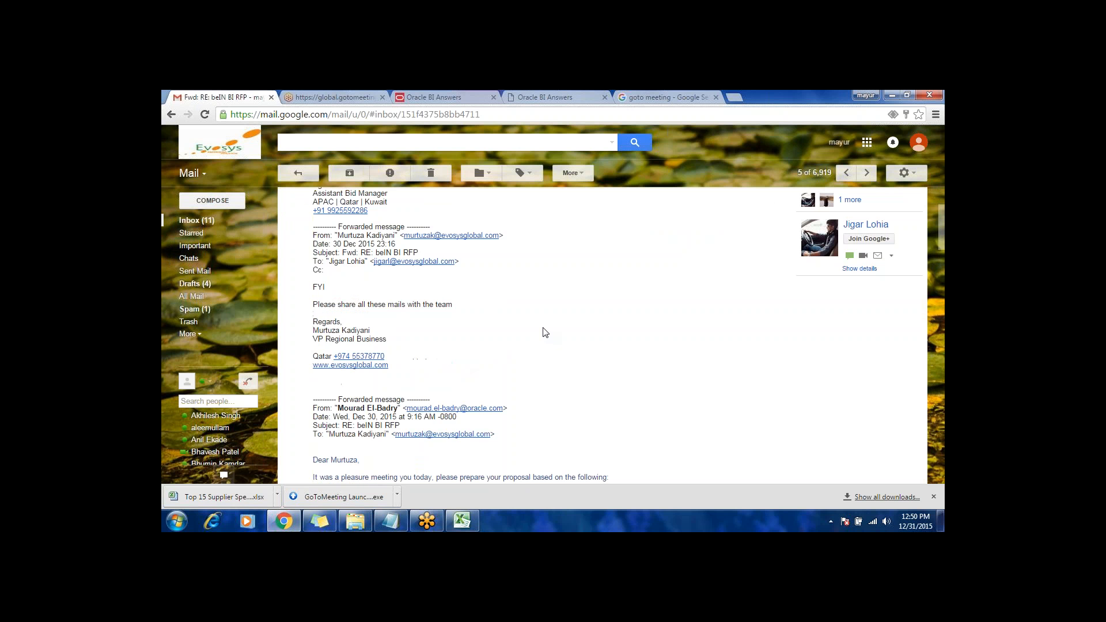
scroll(545, 333, "down", 3)
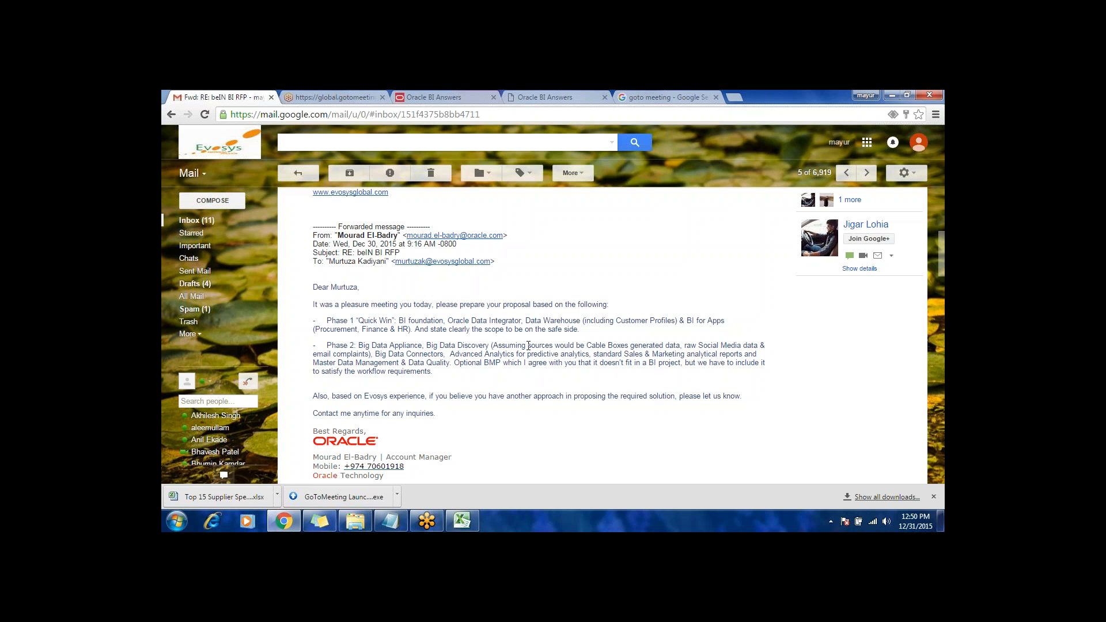
scroll(517, 381, "down", 4)
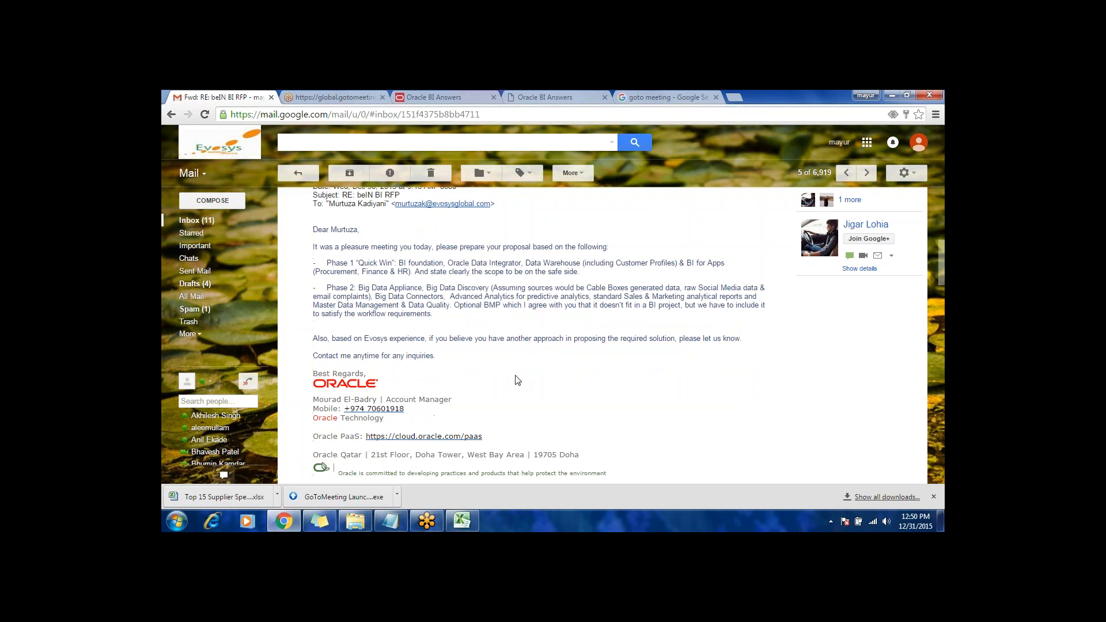
scroll(516, 380, "down", 10)
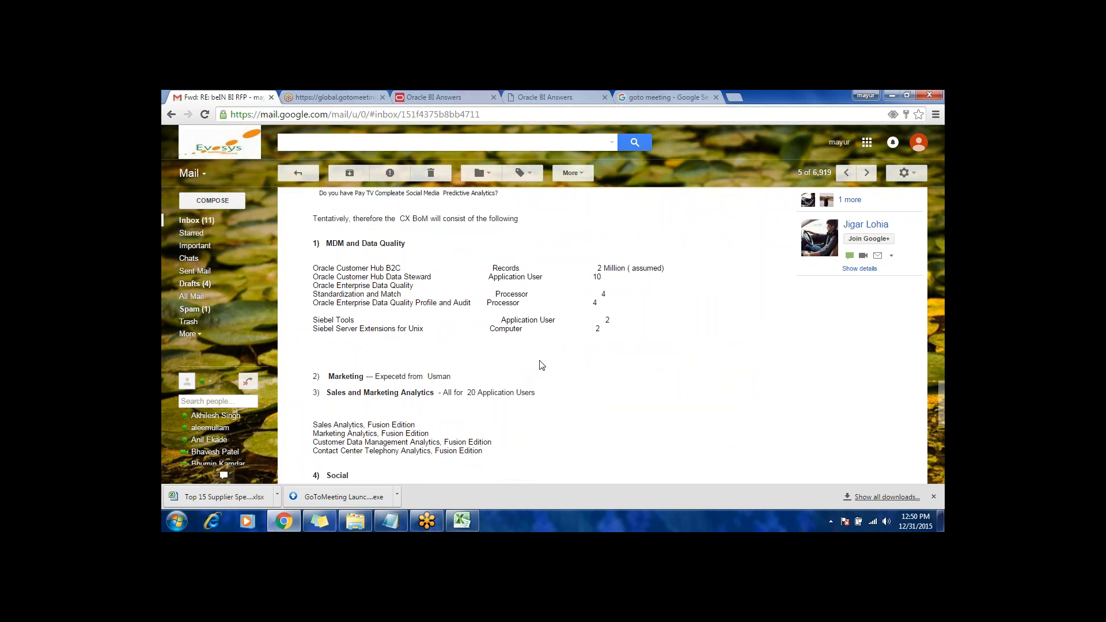
Step: Switch to Windows Explorer, open the OBIA folder on Local Disk (D:), and maximize the window
left_click(178, 521)
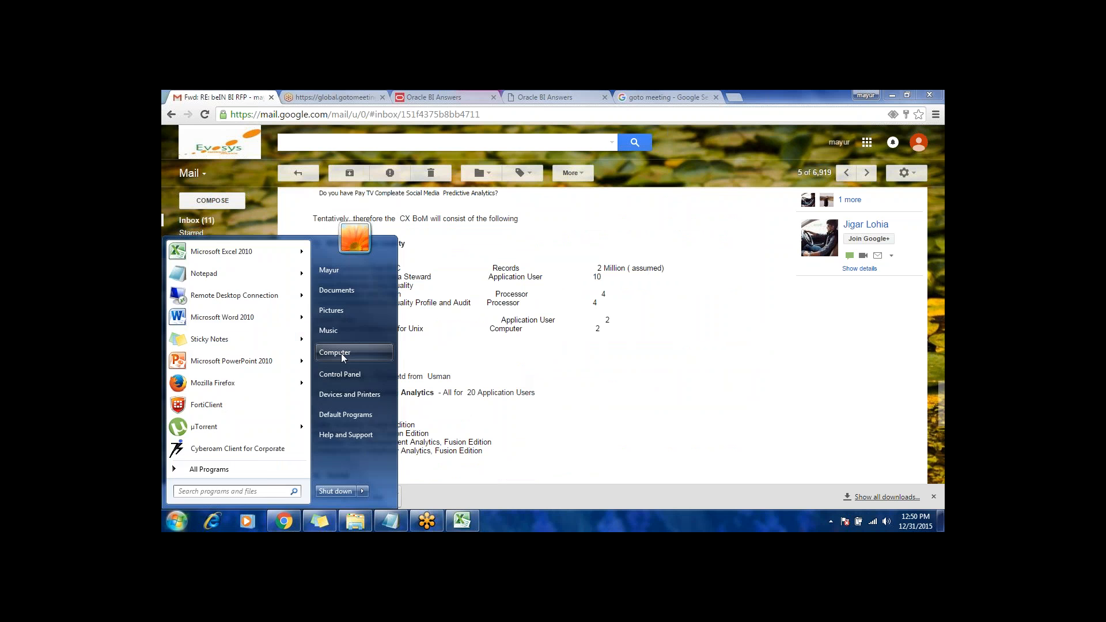
left_click(341, 354)
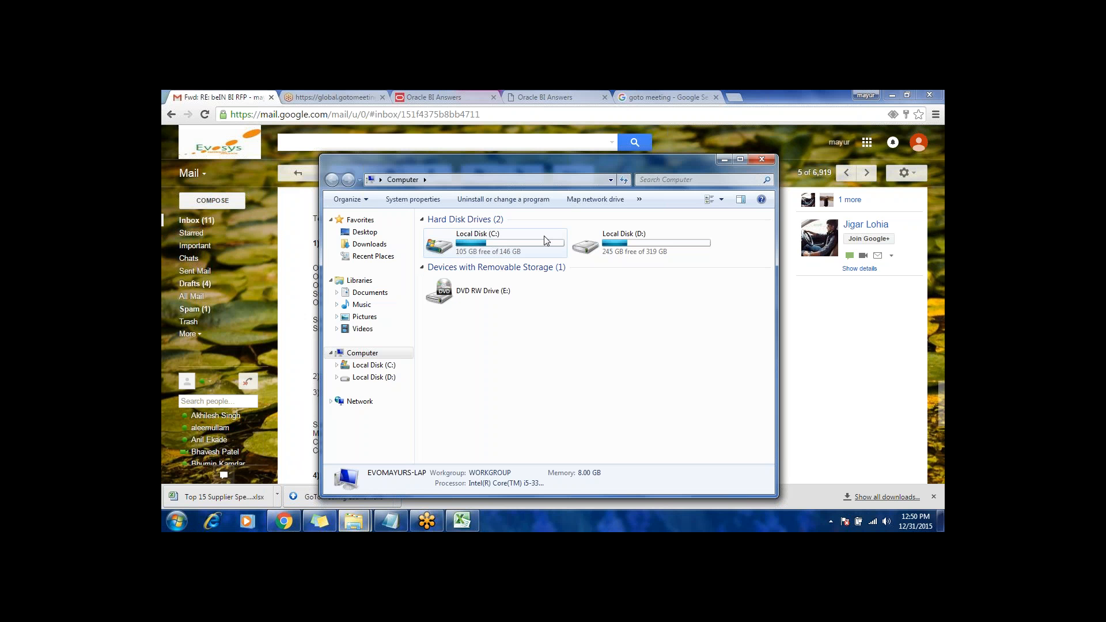
double_click(612, 245)
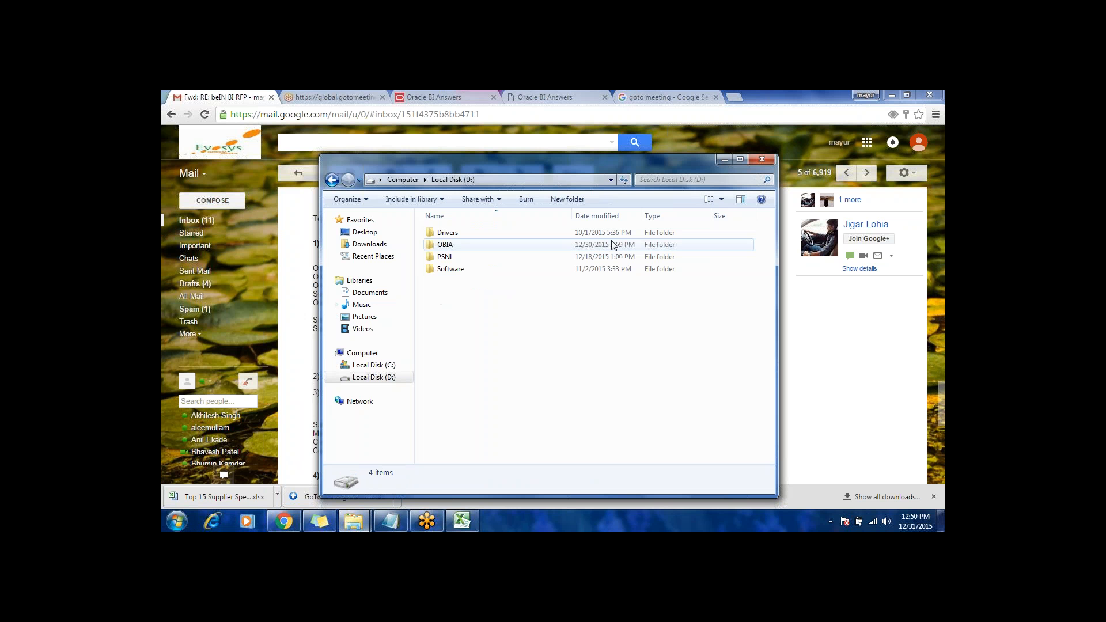
double_click(449, 247)
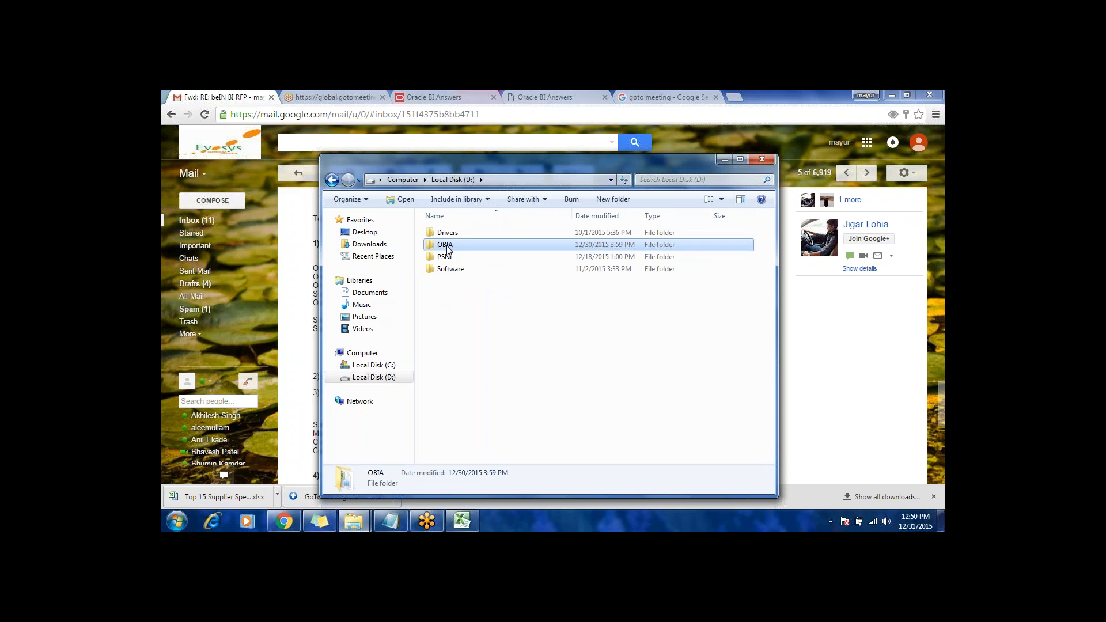
double_click(510, 161)
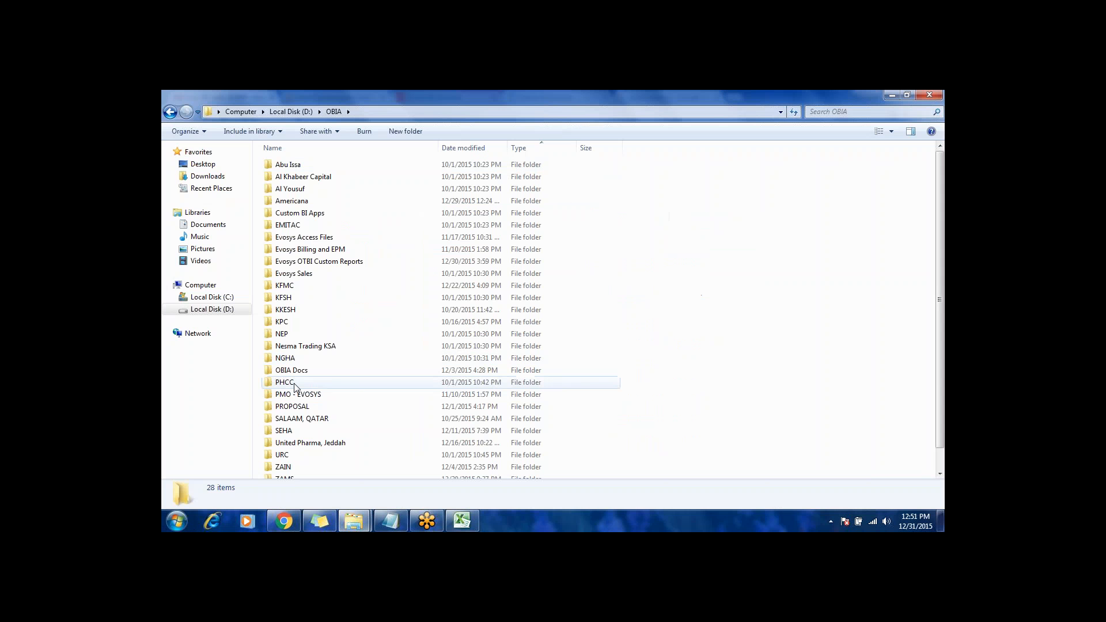
Step: Check the PMO - EVOSYS and PROPOSAL folders in the list, and open the OBIA Docs folder
left_click(293, 382)
left_click(295, 406)
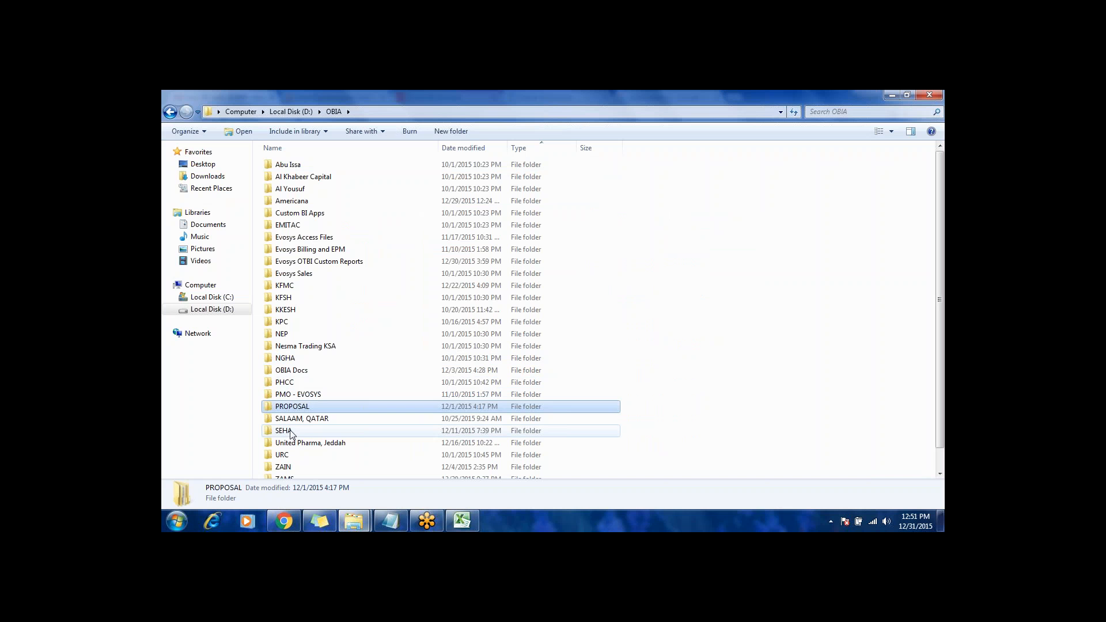
left_click(295, 395)
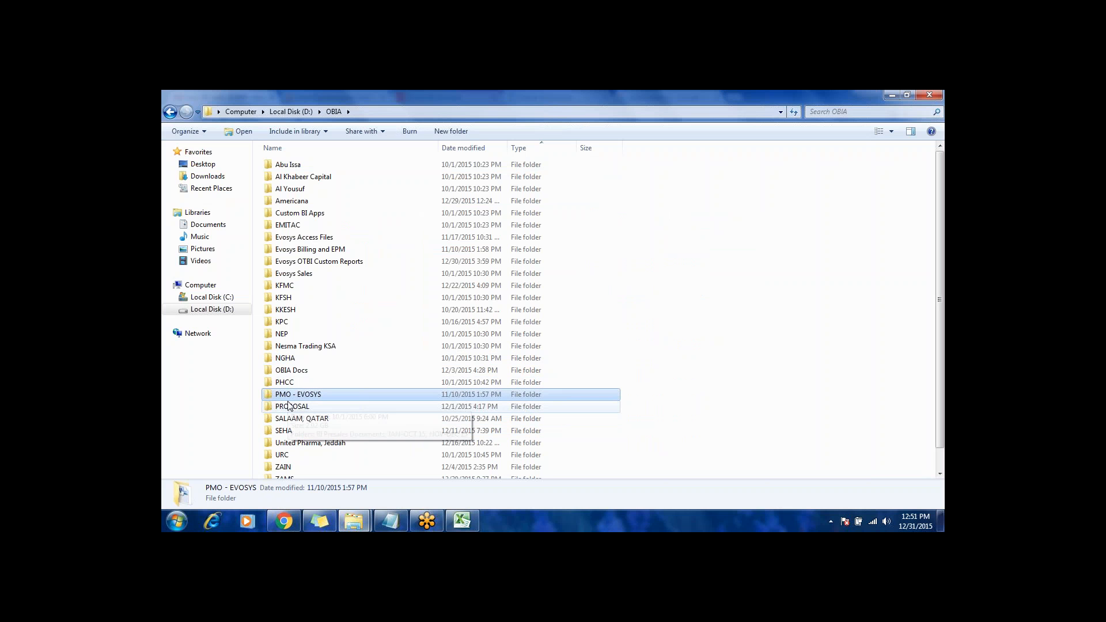
left_click(295, 407)
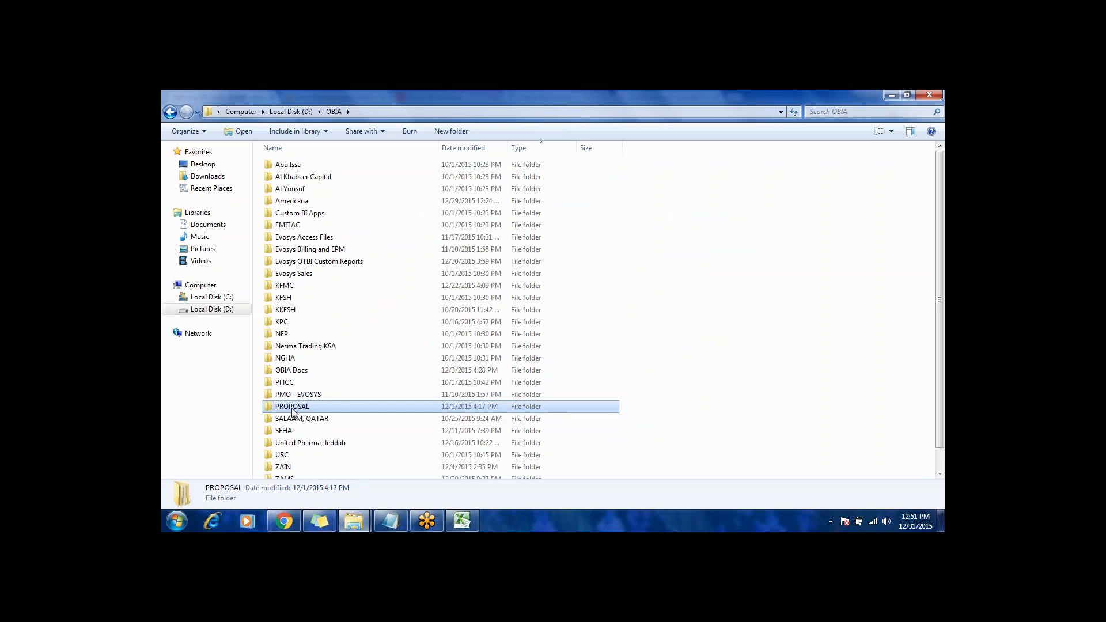
double_click(291, 370)
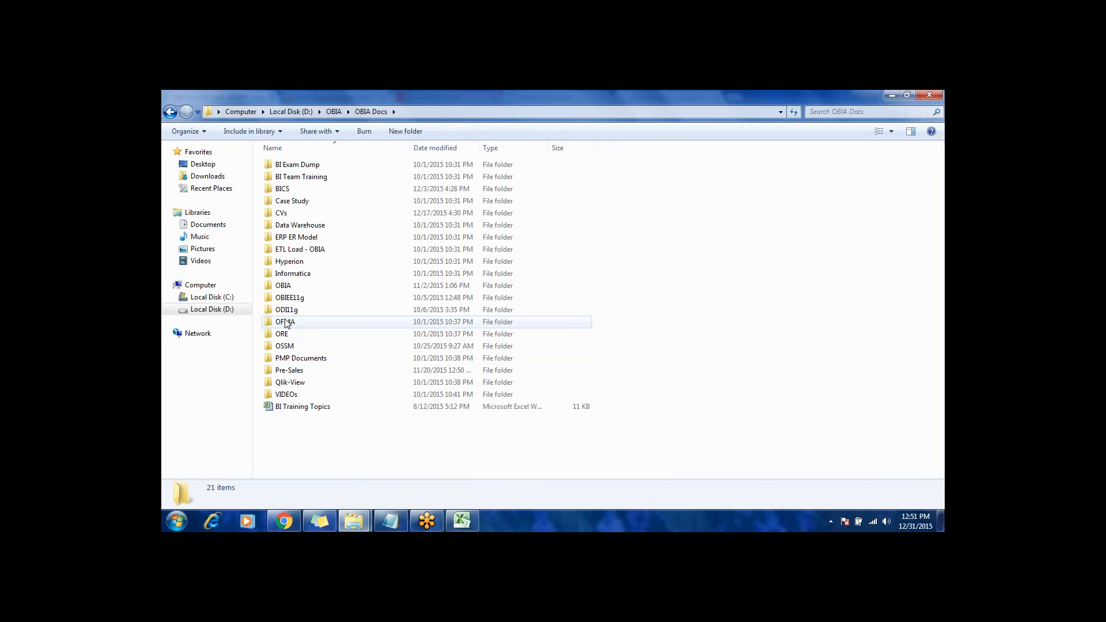
Step: Look through the contents of the VIDEOs folder and return to the OBIA Docs folder
left_click(286, 299)
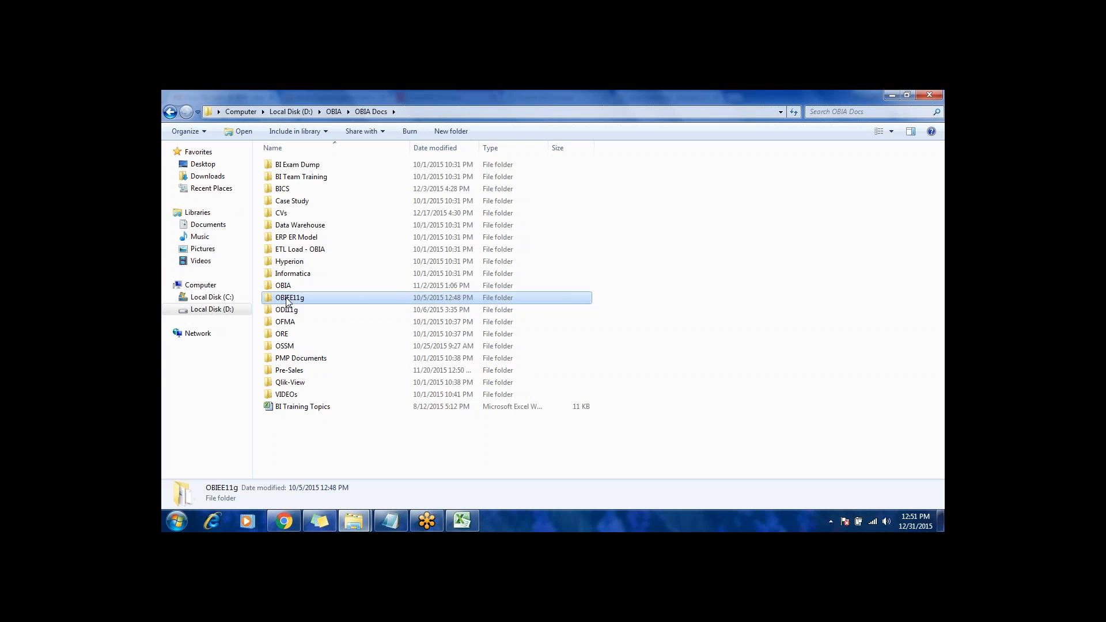
left_click(282, 396)
double_click(282, 396)
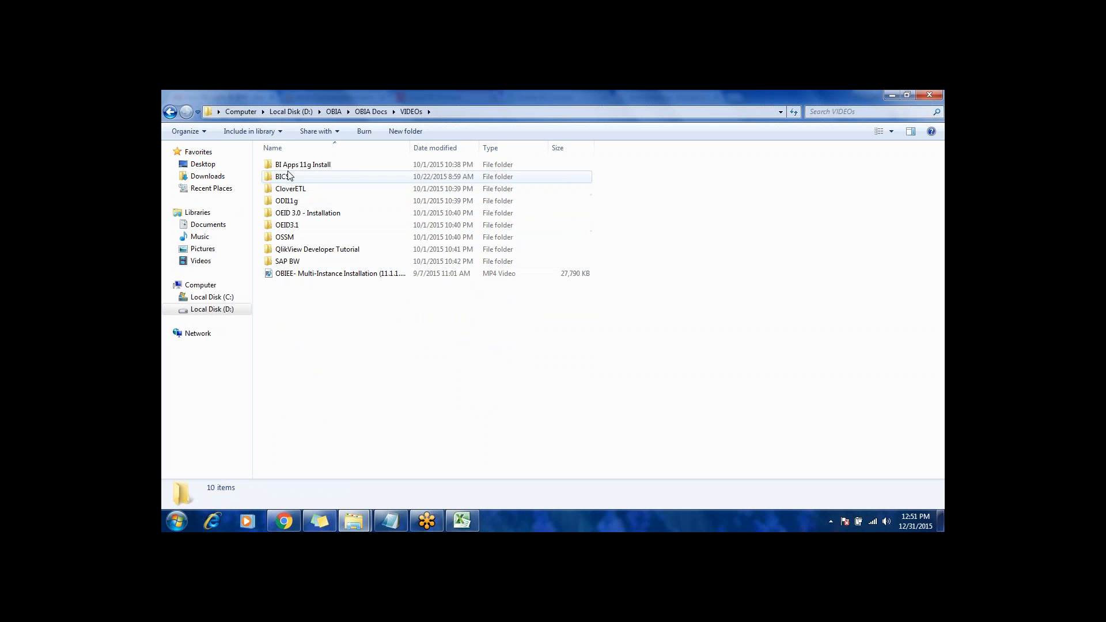
left_click(287, 225)
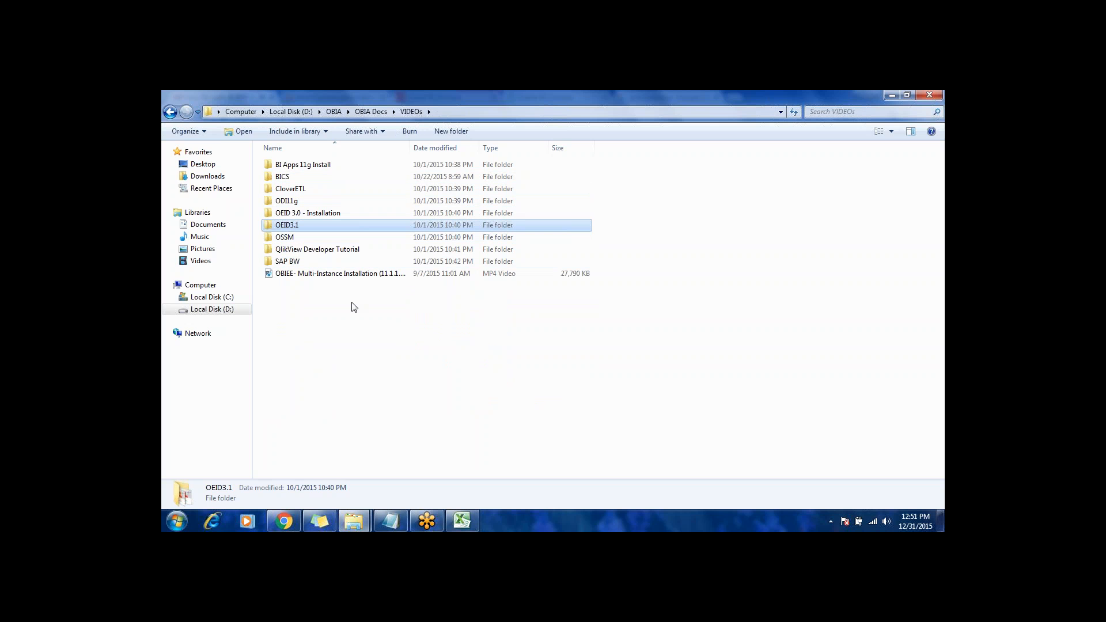
key("BackSpace")
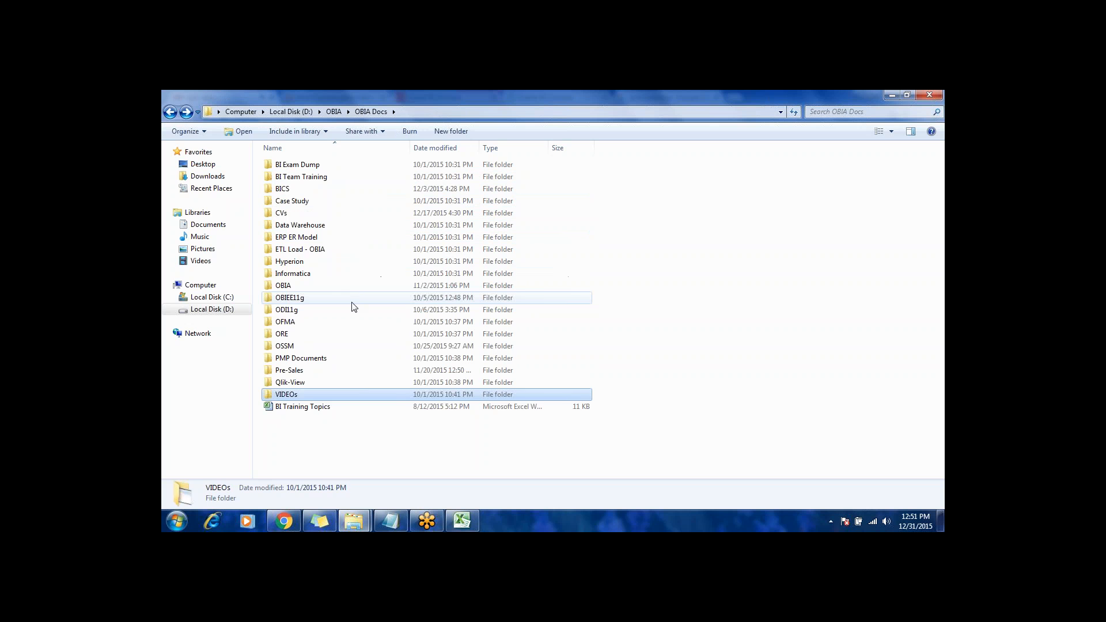
Step: Open the OBIEE11g folder, look through its subfolders and documents, and return to OBIA Docs
key("Up")
key("Up")
key("Up")
key("Up")
key("Up")
key("Up")
key("Up")
key("Up")
key("Up")
key("Up")
key("Down")
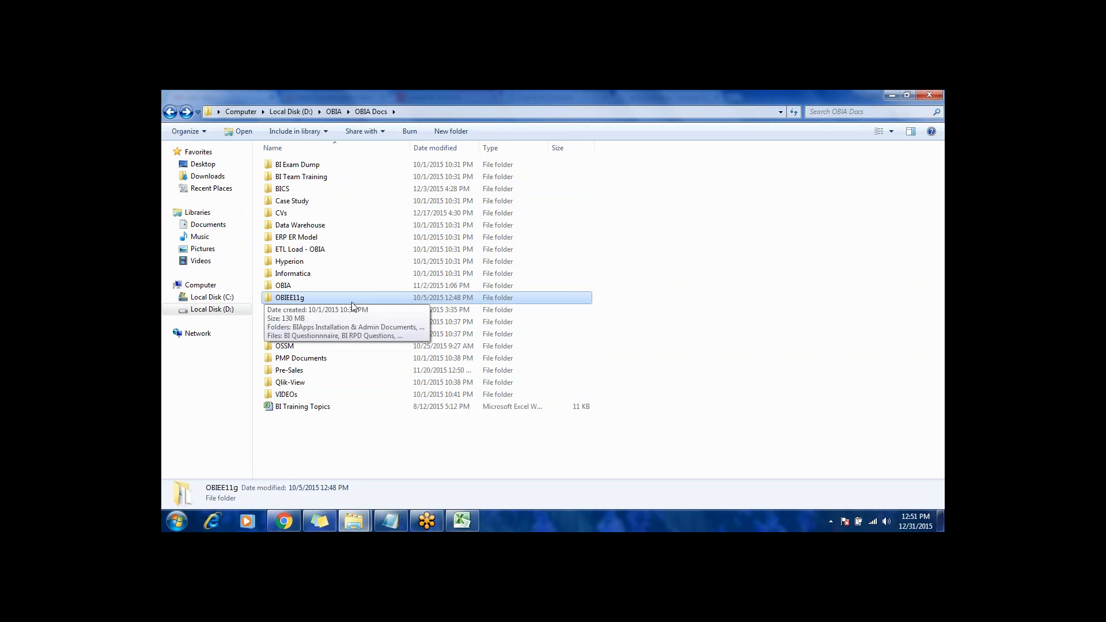
key("Return")
key("Down")
key("Down")
key("Down")
key("Down")
key("Down")
key("Down")
key("Down")
key("Down")
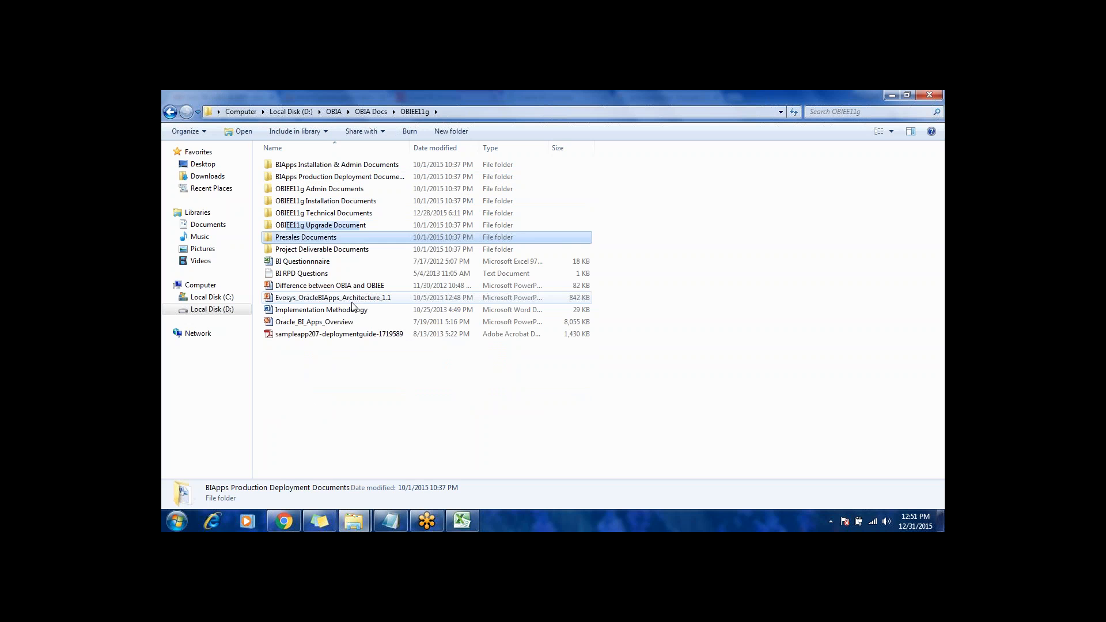
key("Down")
key("Down")
key("Down")
key("Down")
key("Down")
key("Down")
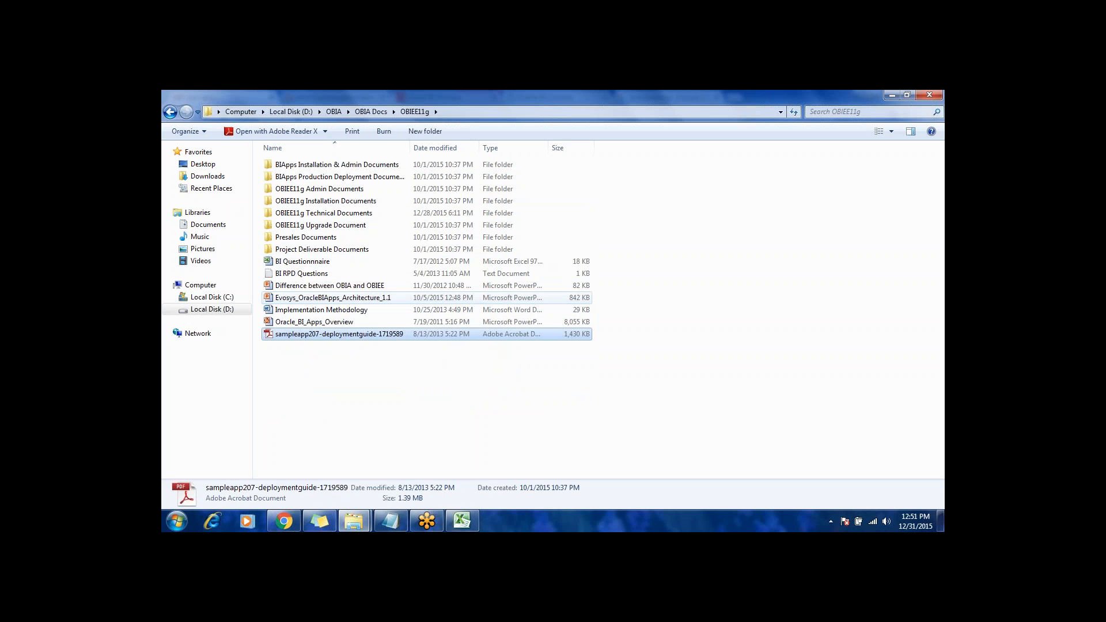
key("Up")
key("Up")
key("Home")
key("BackSpace")
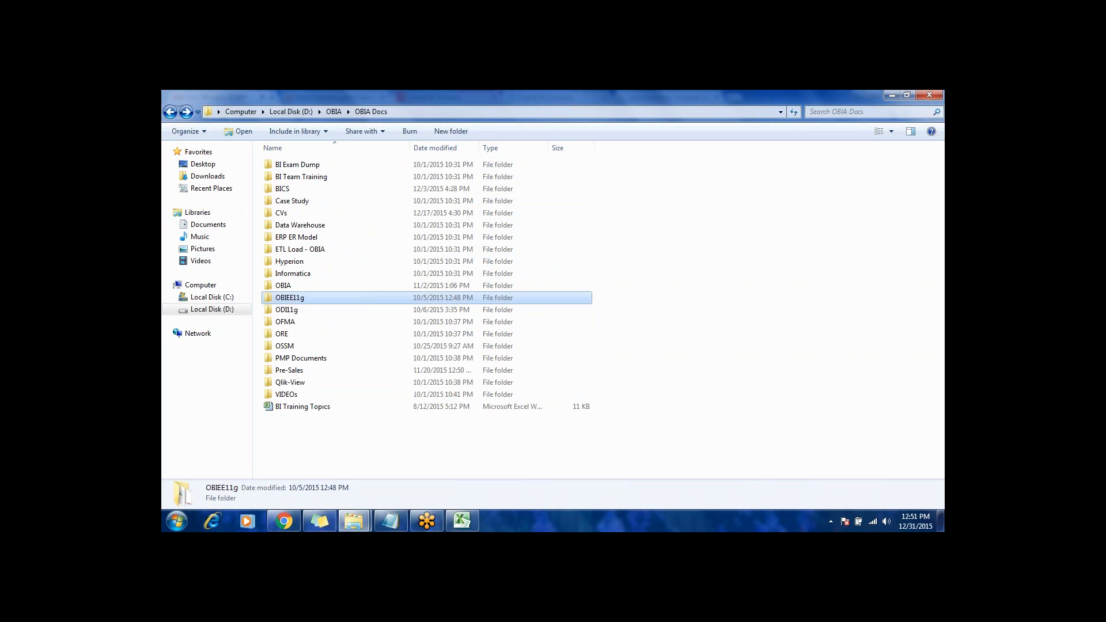
Step: Look through the subfolders of OBIA Docs, from OBIEE11g down to Qlik-View and back up to BI Team Training
key("Down")
key("Down")
key("Down")
key("Down")
key("Down")
key("Down")
key("Down")
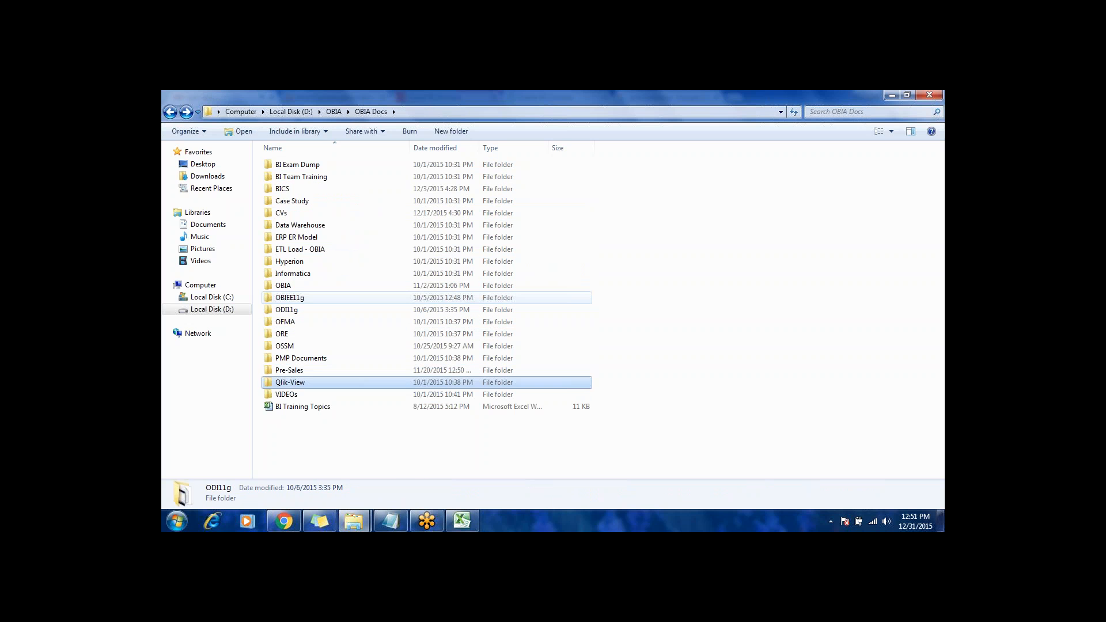
key("Up")
key("Up")
key("Up")
key("Up")
key("Up")
key("Up")
key("Up")
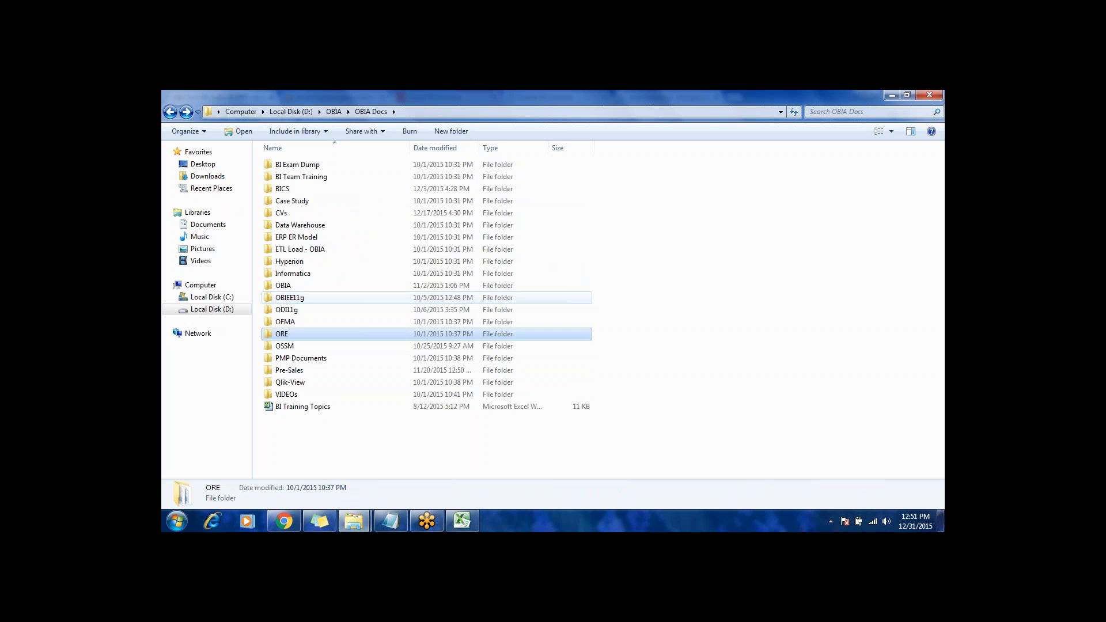
key("Up")
key("Up")
key("Up")
key("Up")
key("Up")
key("Up")
key("Up")
key("Up")
key("Up")
key("Up")
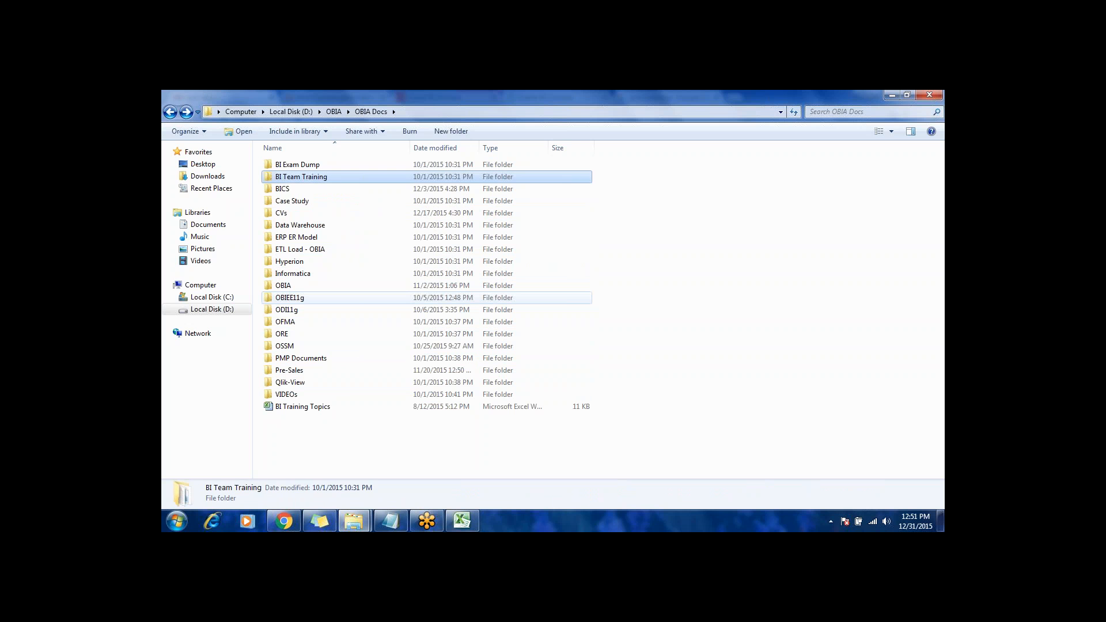
Step: Reopen the VIDEOs folder, examine its subfolders from BICS to QlikView Developer Tutorial, and go back to OBIA Docs
key("Down")
key("Down")
key("Down")
key("Down")
key("Down")
key("Down")
key("Down")
key("Down")
key("Down")
key("Down")
key("Down")
key("Down")
key("Down")
key("Down")
key("Down")
key("Down")
key("Down")
key("Down")
key("Return")
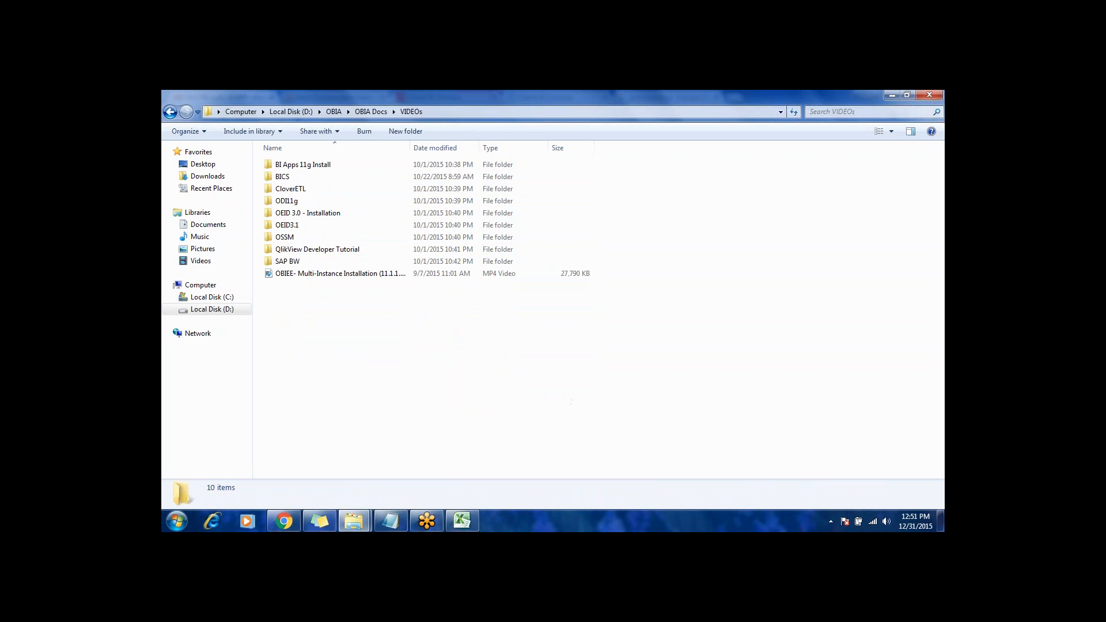
key("Down")
key("Down")
key("Down")
key("Down")
key("Down")
key("Down")
key("Down")
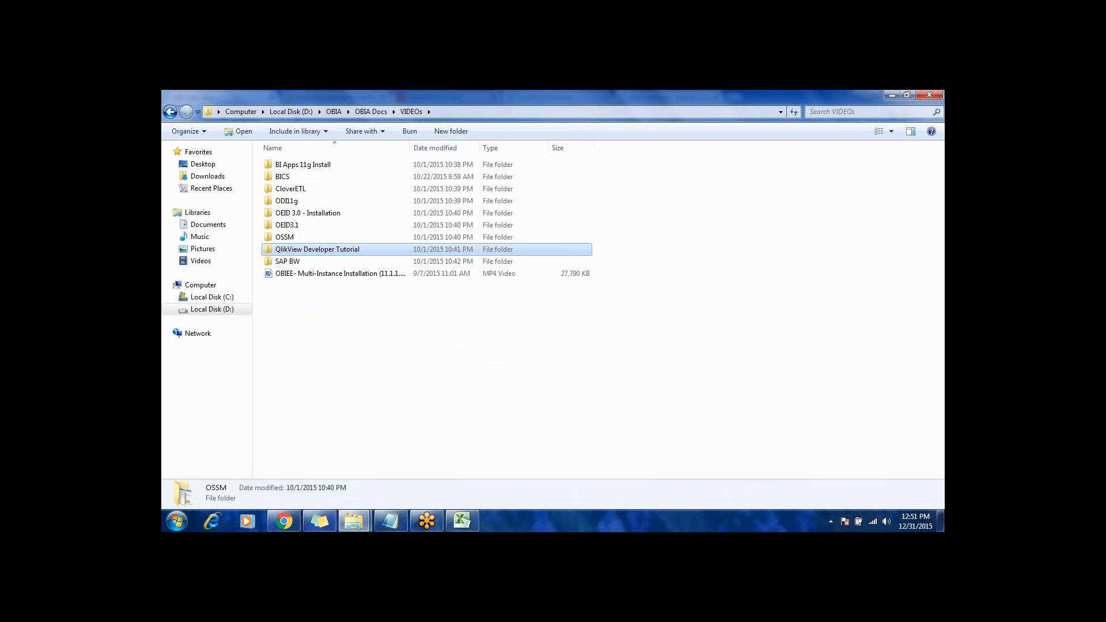
key("Up")
key("Up")
key("Up")
key("Up")
key("Up")
key("Up")
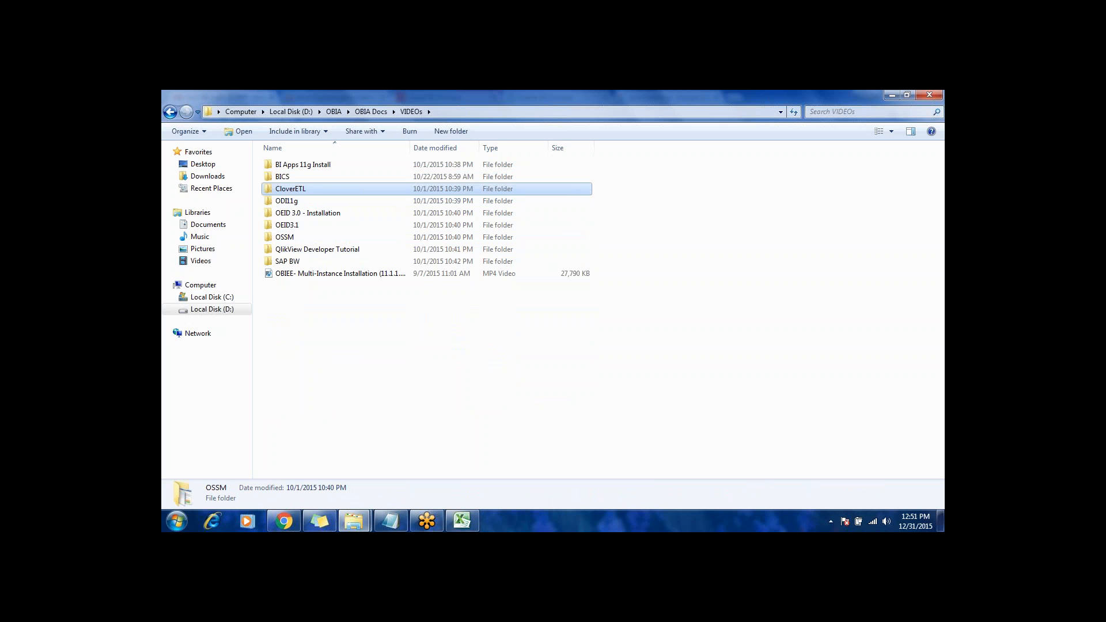
key("Down")
key("Up")
key("Up")
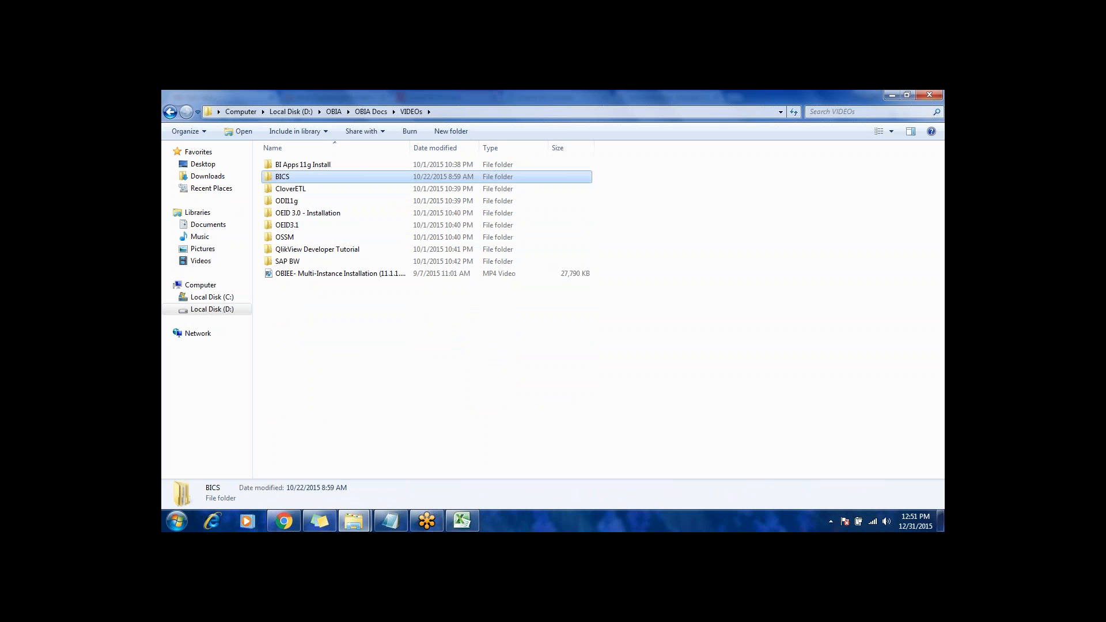
key("BackSpace")
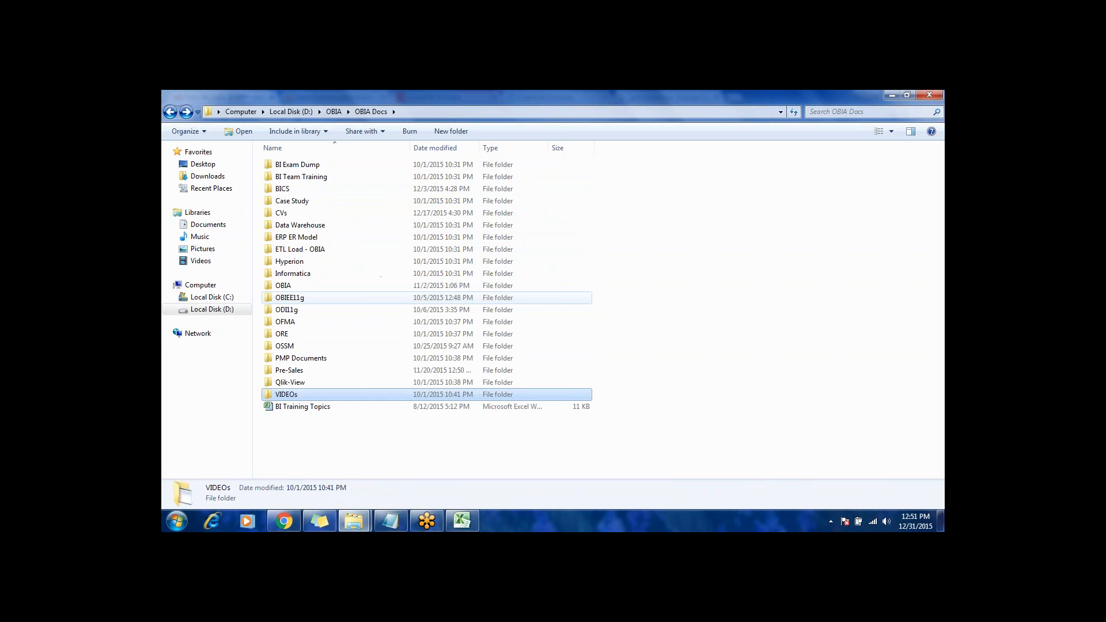
Step: Look through the subfolders of OBIA Docs from VIDEOs up to BI Exam Dump
key("Up")
key("Up")
key("Up")
key("Down")
key("Up")
key("Up")
key("Up")
key("Up")
key("Up")
key("Up")
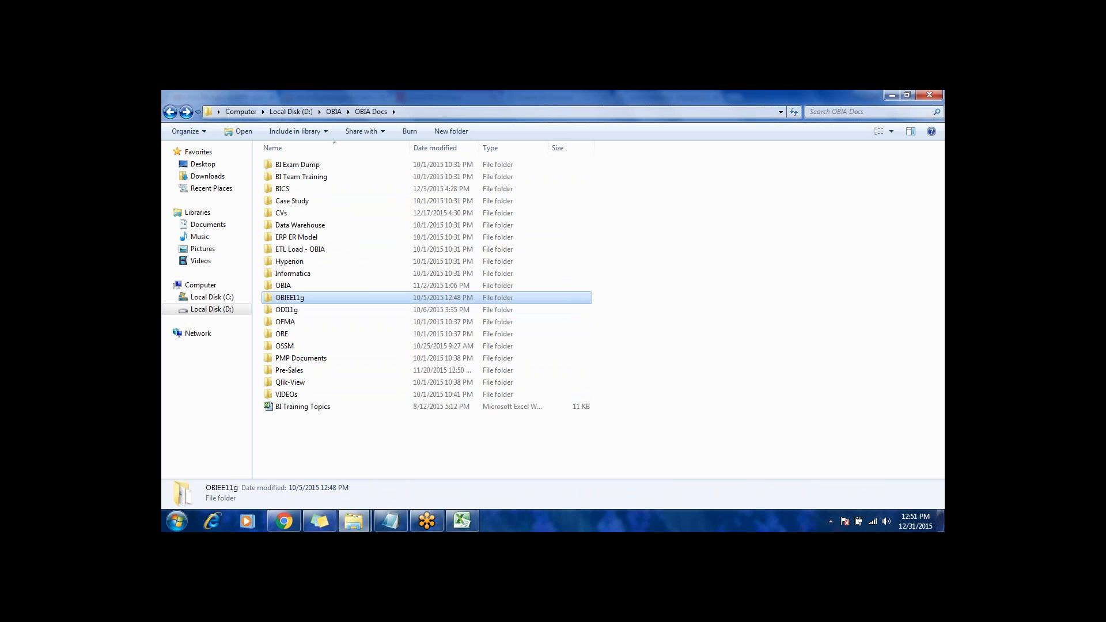
key("Up")
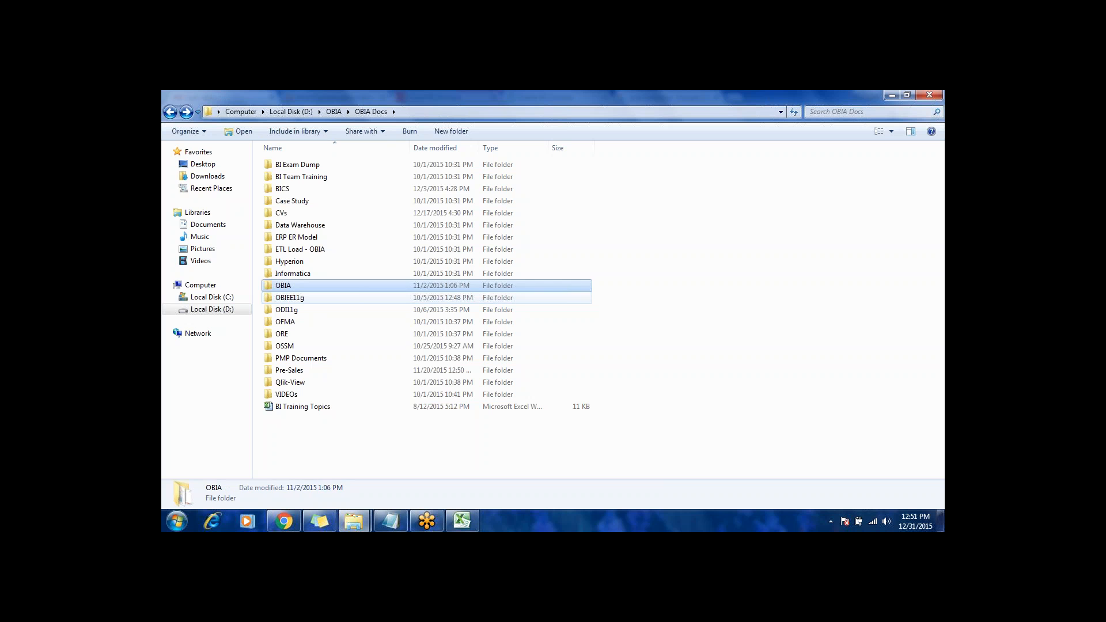
key("Up")
key("Up")
key("Up")
key("Up")
key("Up")
key("Up")
key("Up")
key("Up")
key("Up")
key("Up")
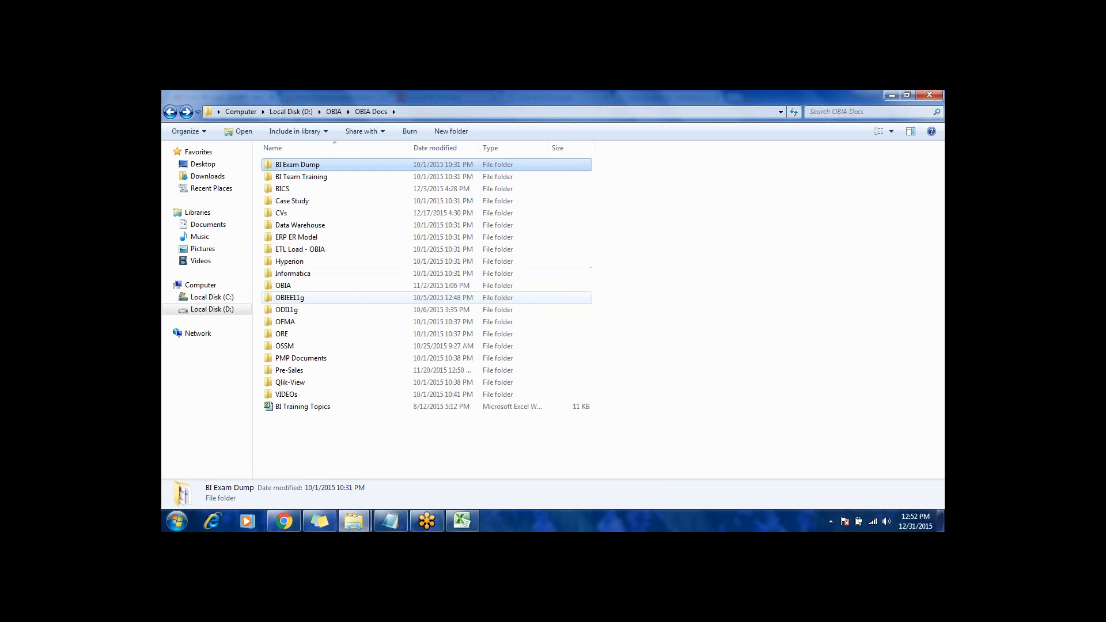
Step: Open the BI Team Training folder, check its items, and open the OBIEE Training Video subfolder
key("Down")
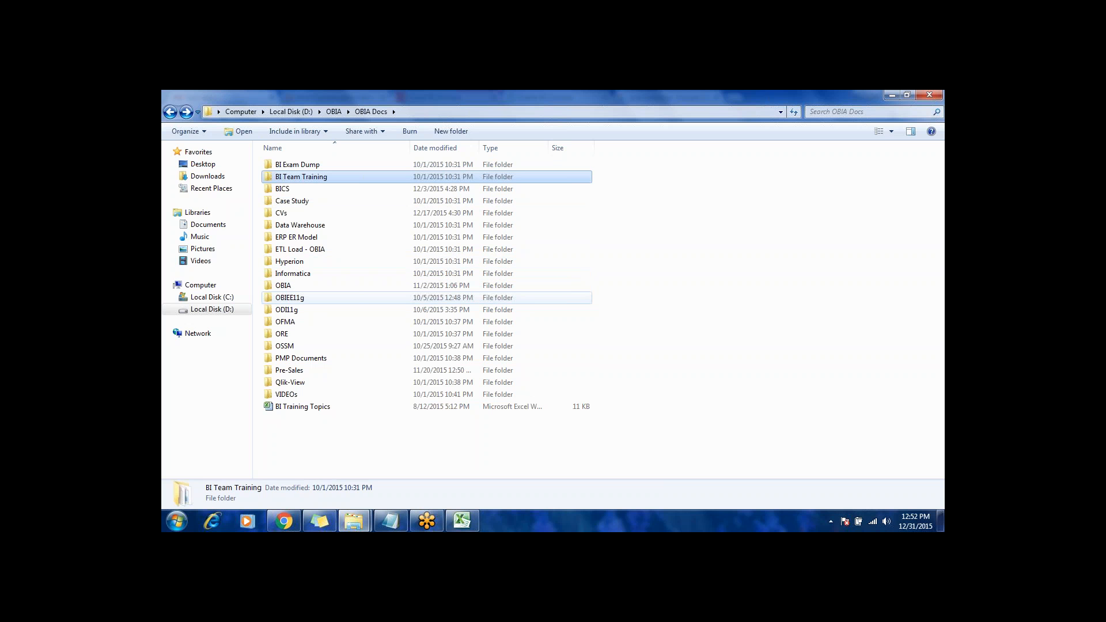
key("Return")
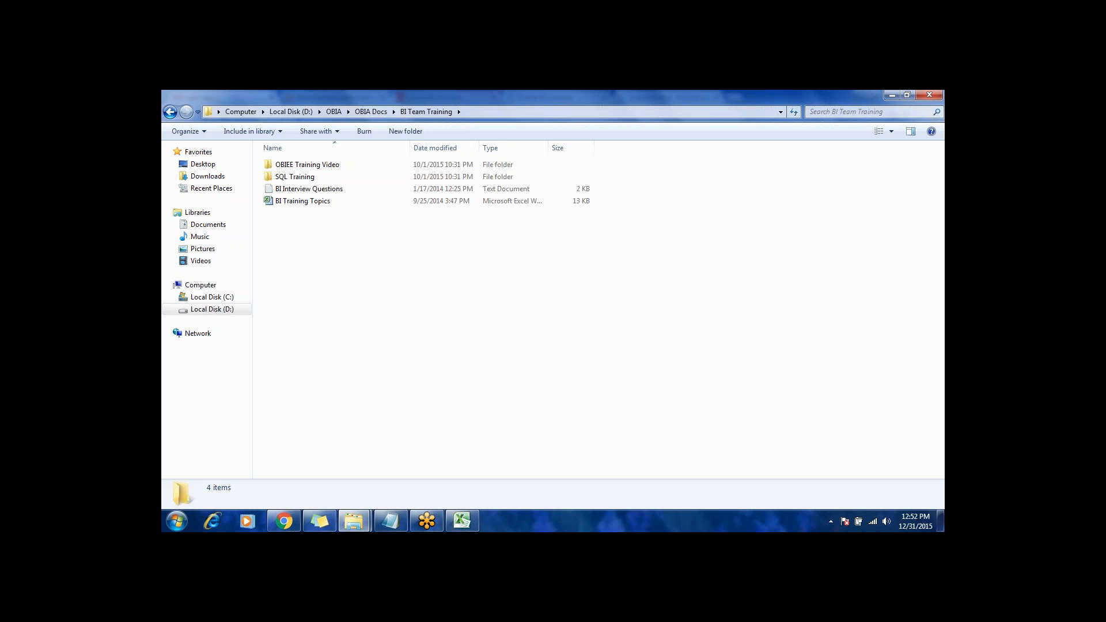
key("Down")
key("Down")
key("Up")
key("Up")
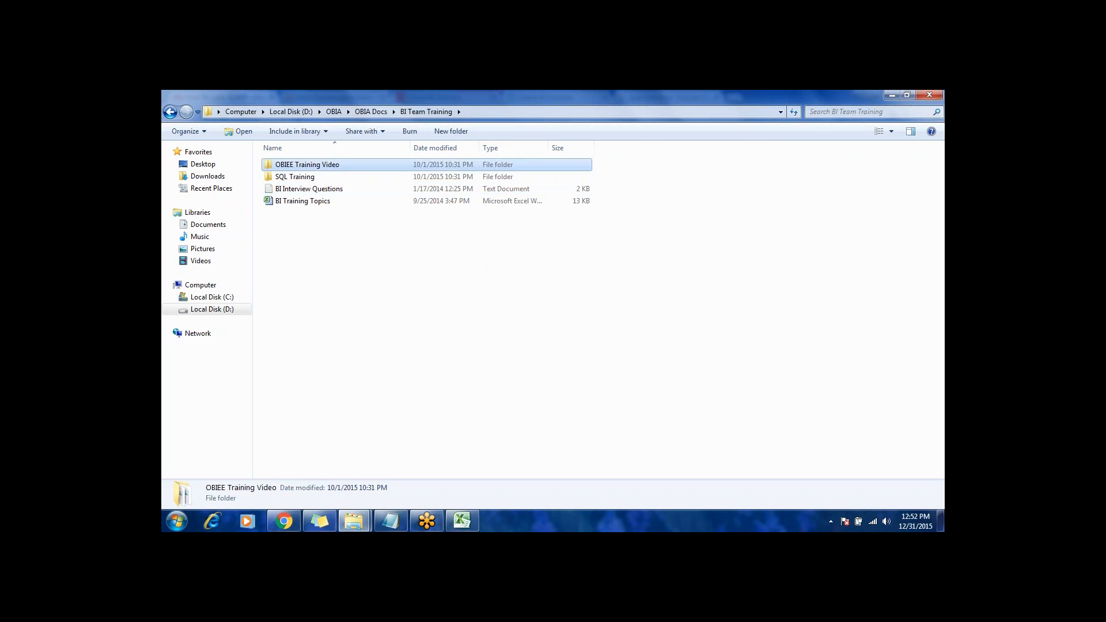
key("Return")
Step: Examine the OBIEE training video files, from the introductory video to the one on creating users in OBIEE and WebLogic
key("Right")
key("Right")
key("Left")
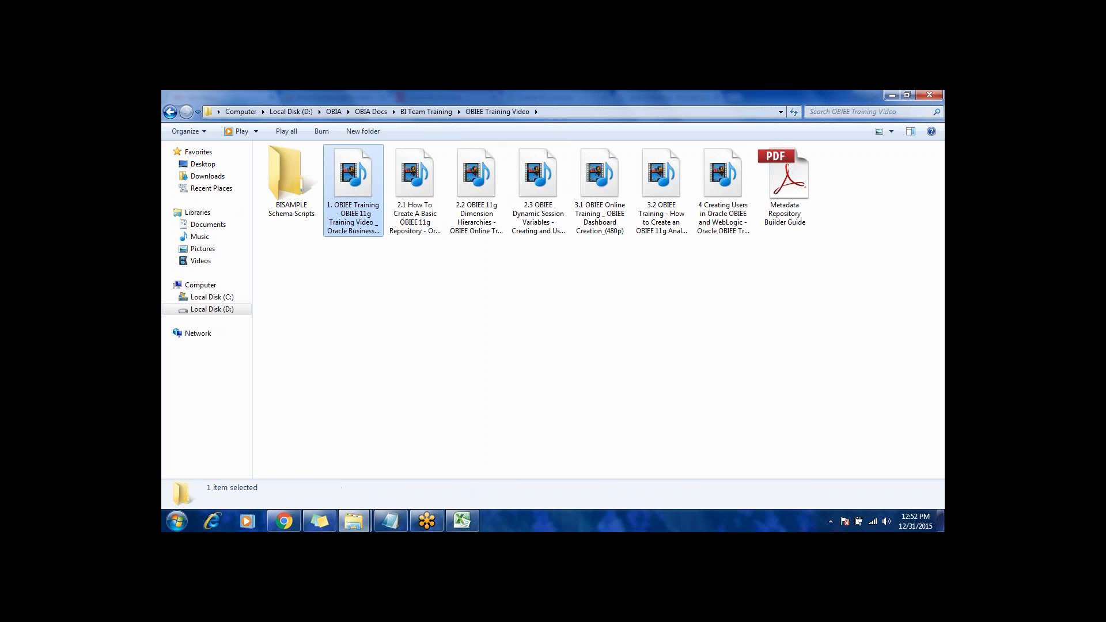
key("Right")
key("Left")
key("Right")
key("Right")
key("Right")
key("Right")
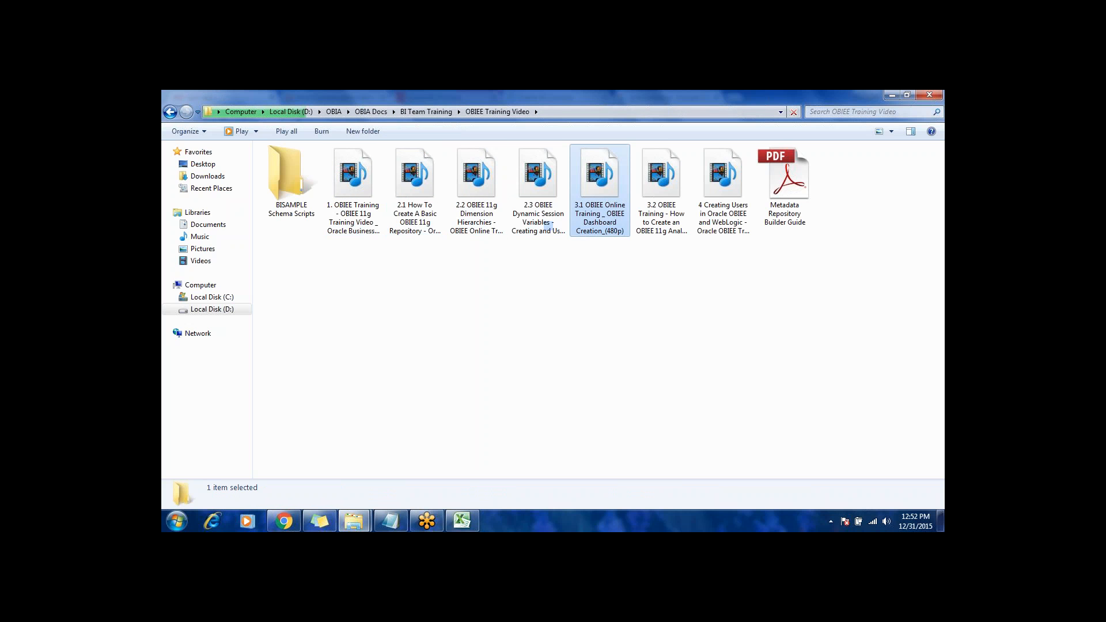
key("Right")
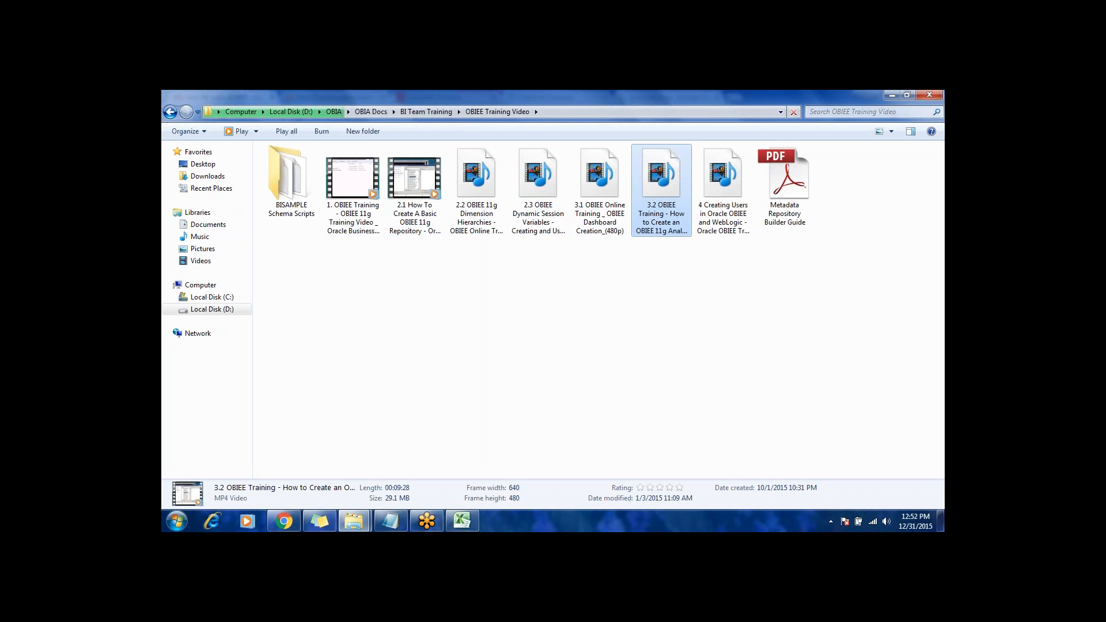
key("Right")
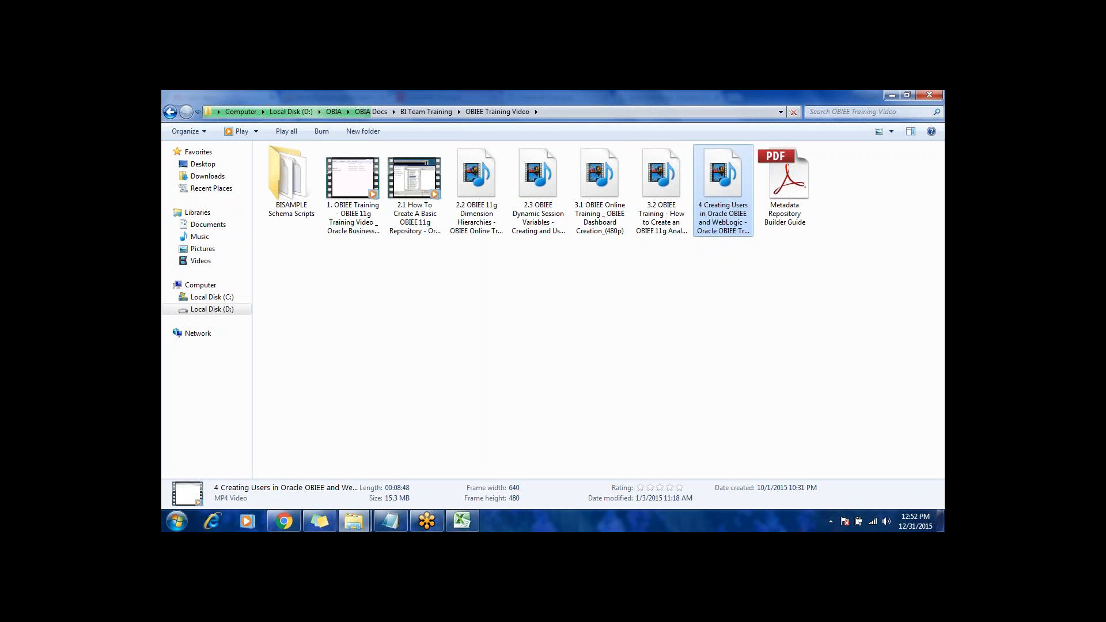
key("Left")
key("Left")
key("Left")
key("Left")
key("Left")
key("Left")
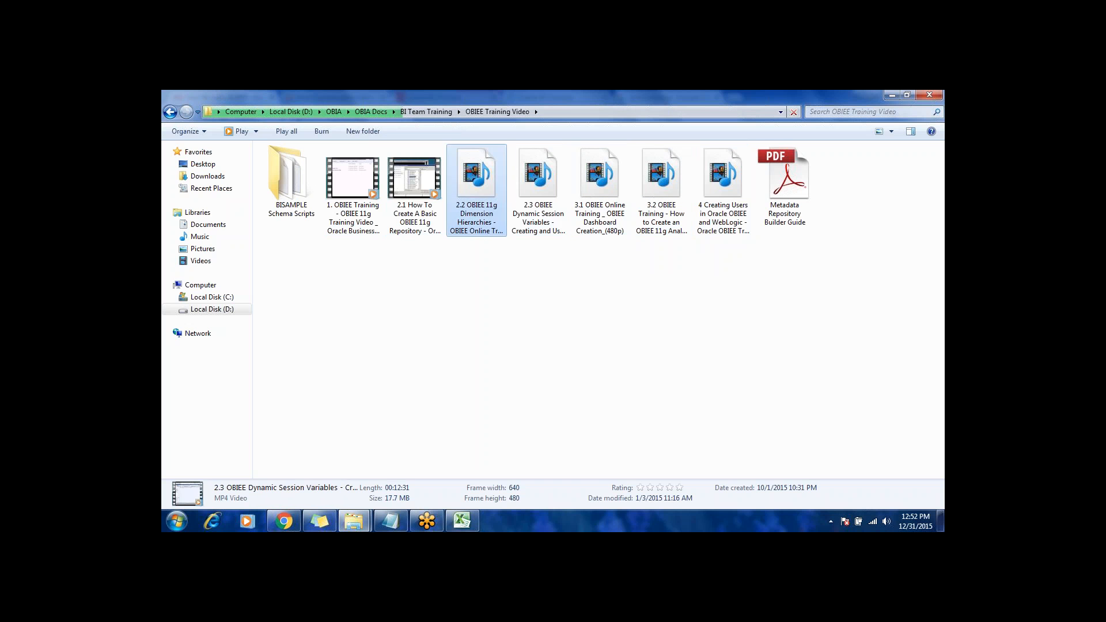
key("Left")
key("Right")
key("Right")
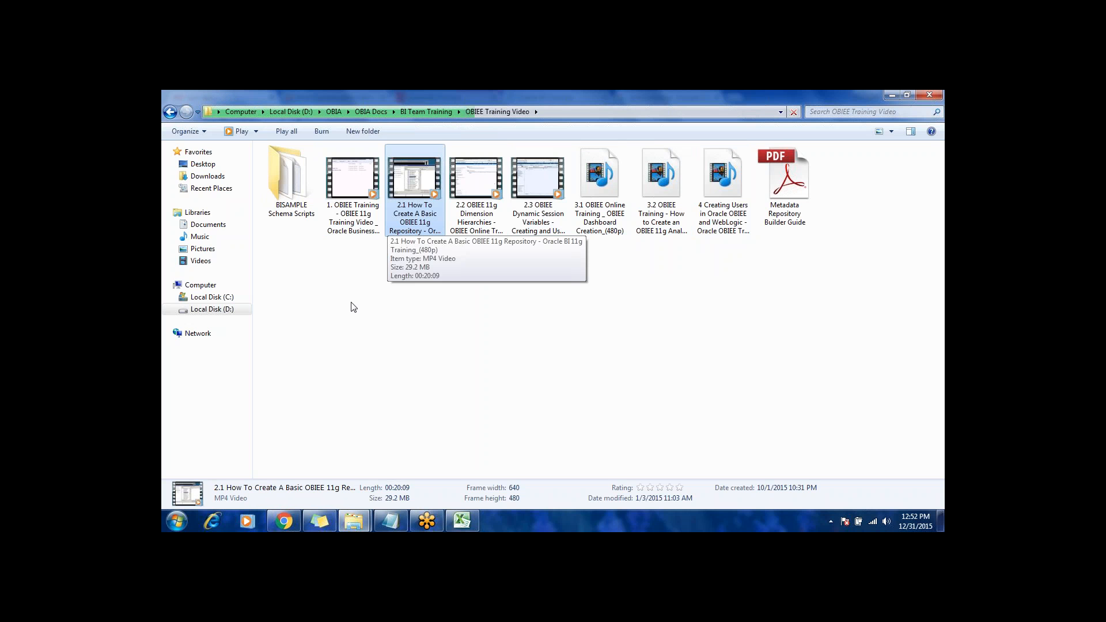
Step: Show the desktop, switch to Chrome, and return to the untitled Oracle BI analysis on General Ledger balances
key("super+d")
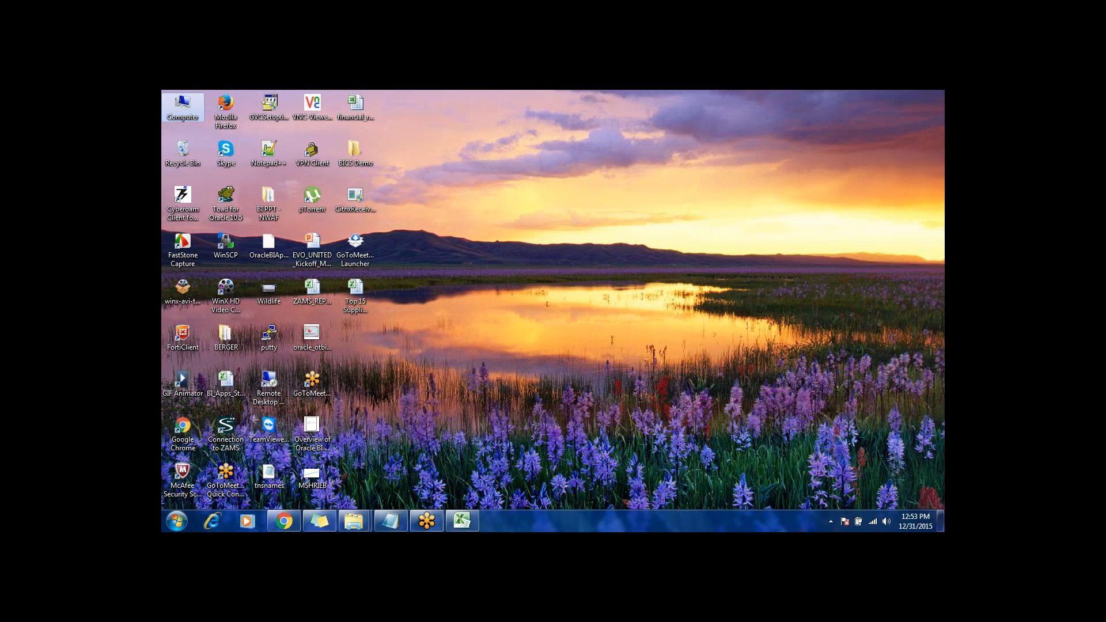
mouse_move(470, 526)
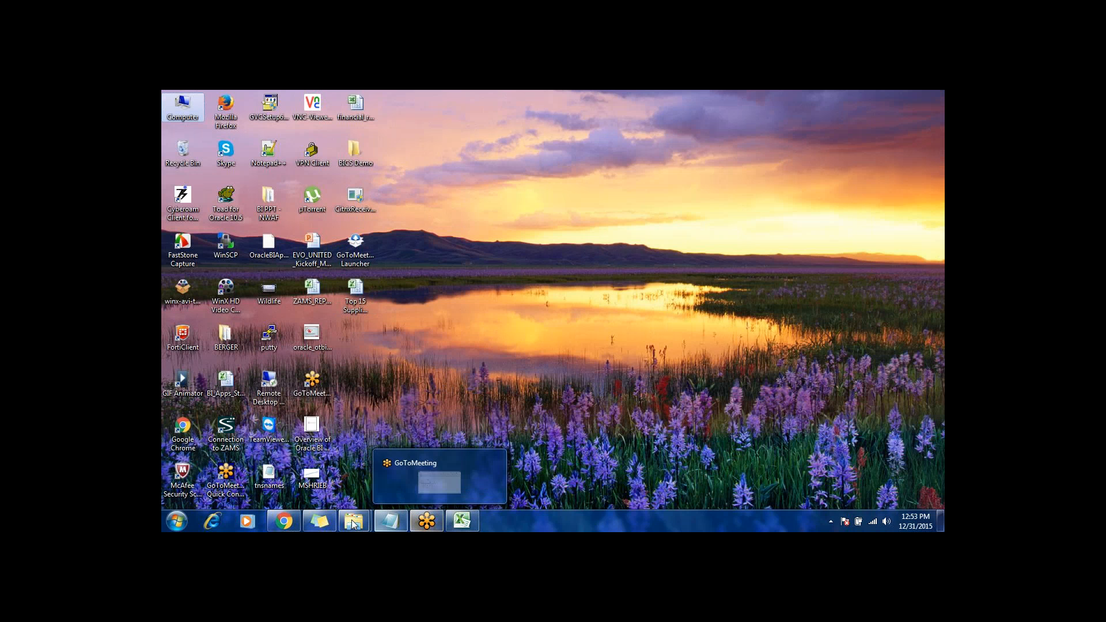
left_click(287, 514)
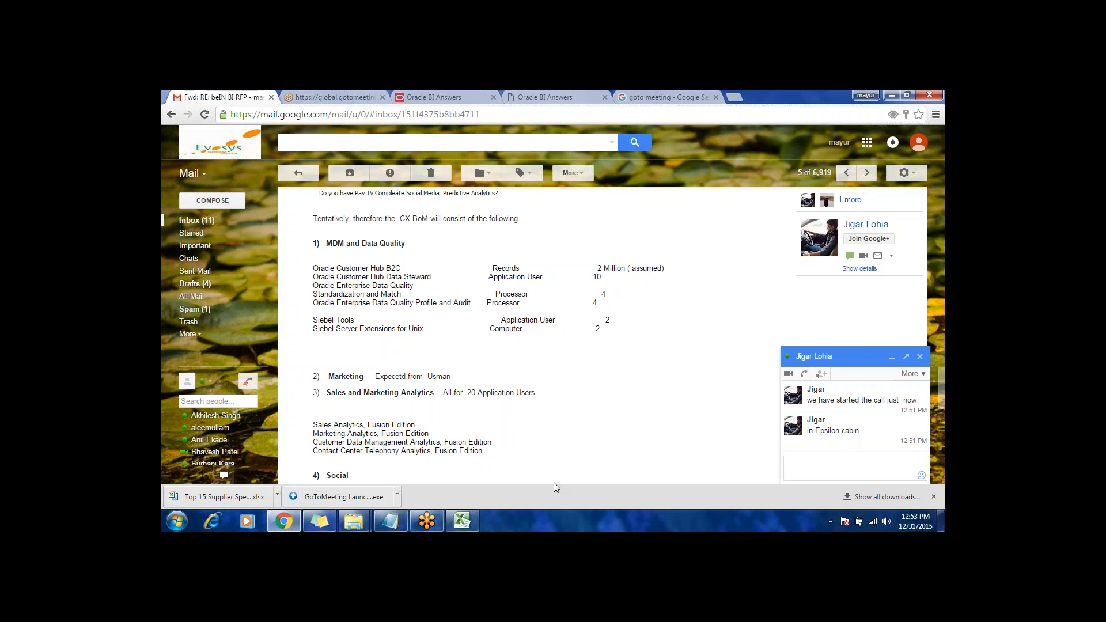
left_click(448, 96)
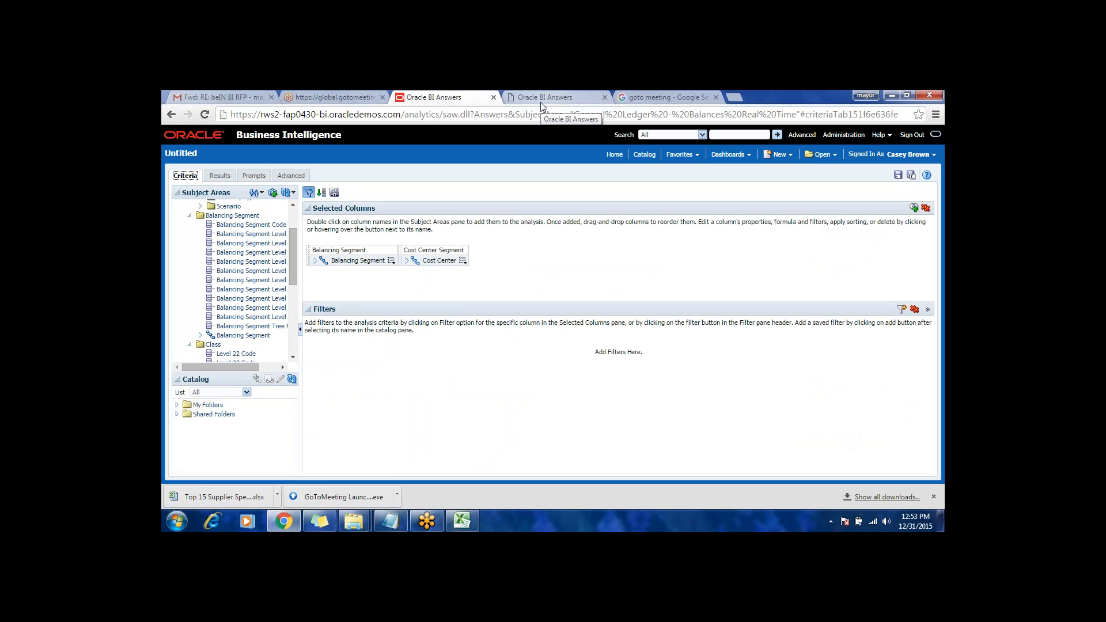
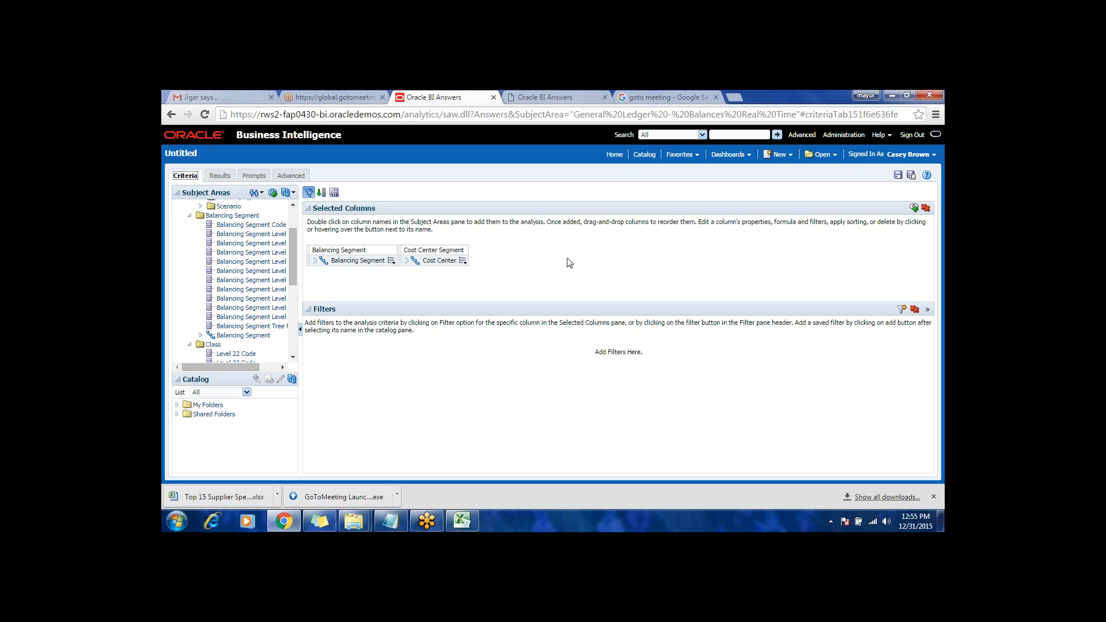
Step: Open the Oracle BI Administration page from the untitled General Ledger analysis
left_click(843, 93)
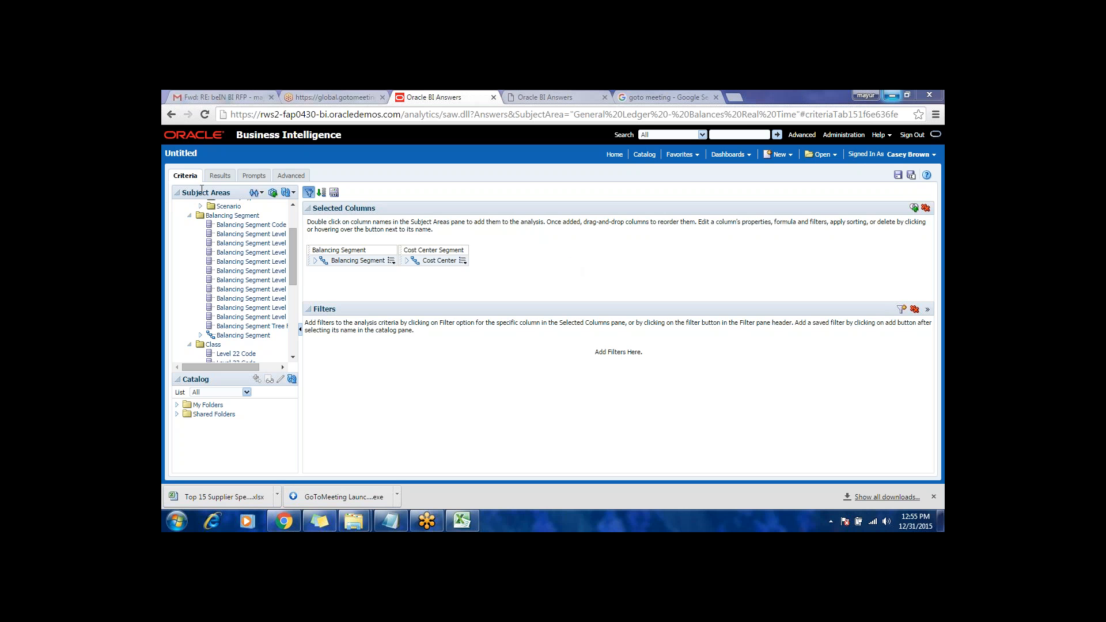
left_click(844, 134)
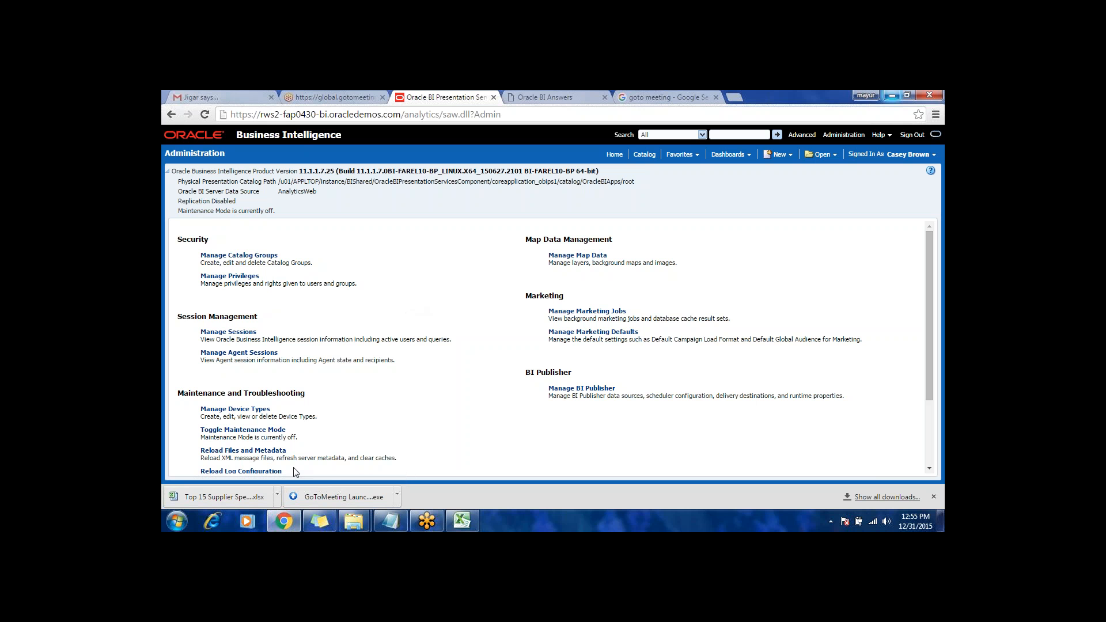
Step: Switch to the Evosys Access Files window in File Explorer and go up to the OBIA folder
left_click(179, 525)
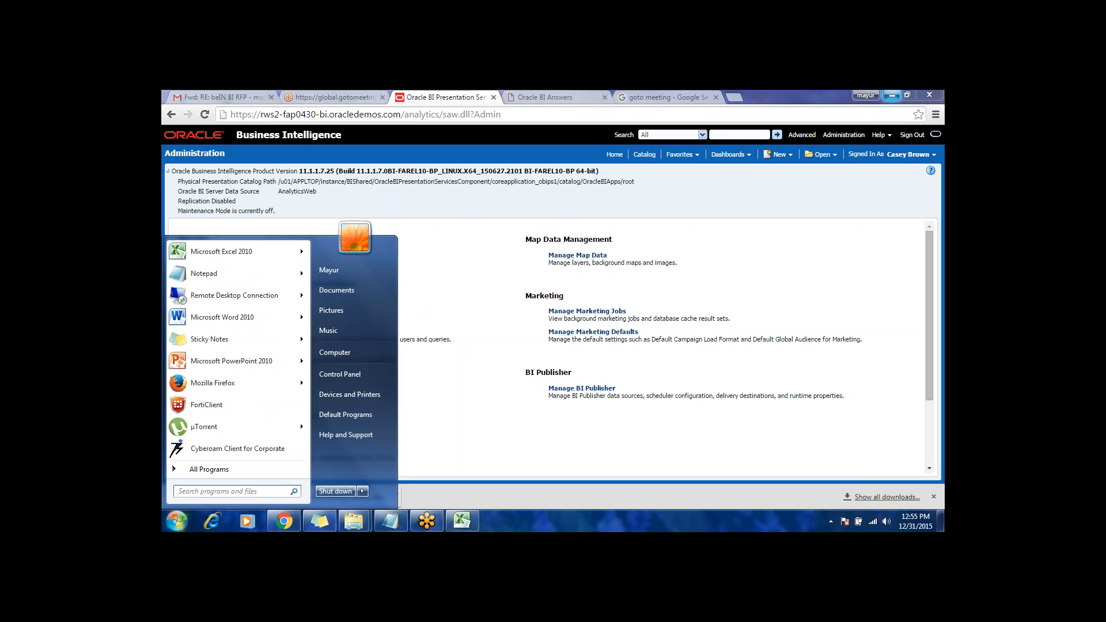
left_click(353, 521)
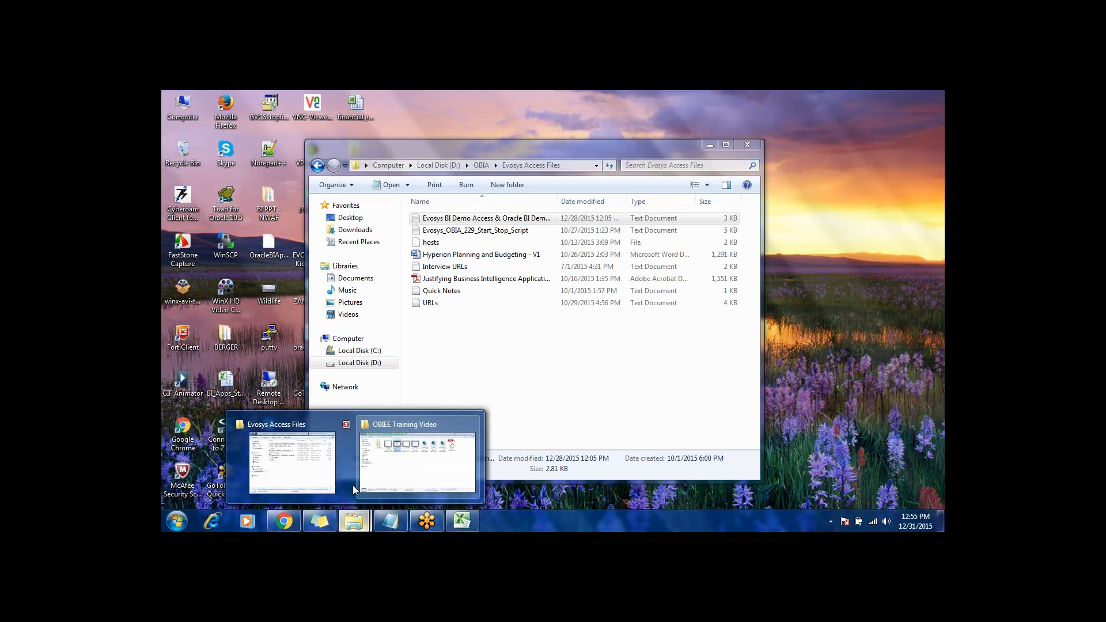
left_click(292, 464)
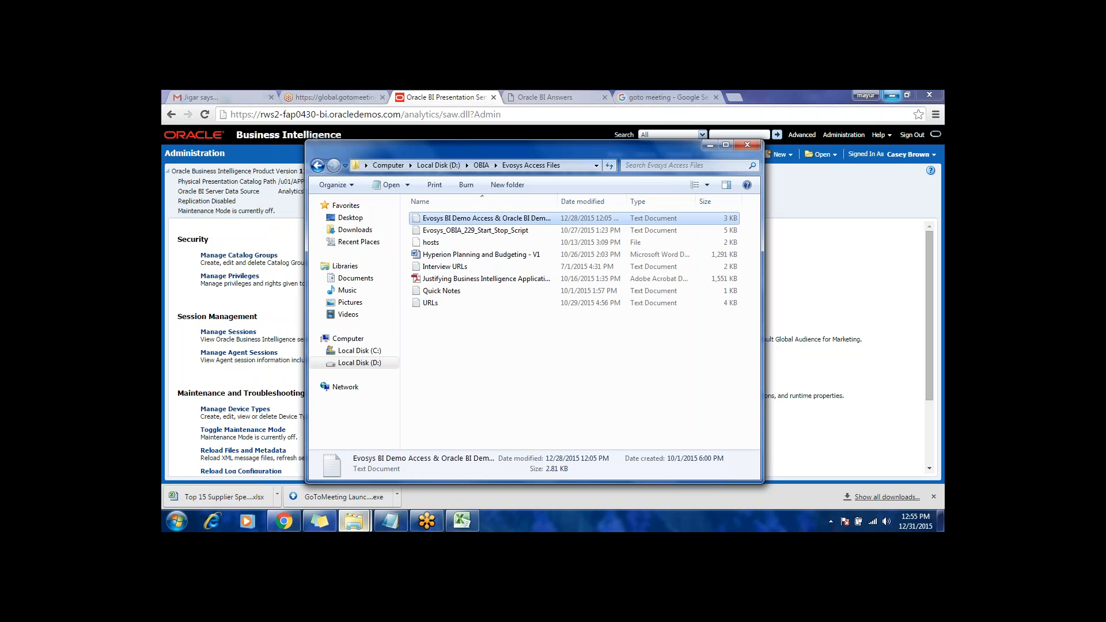
left_click(482, 165)
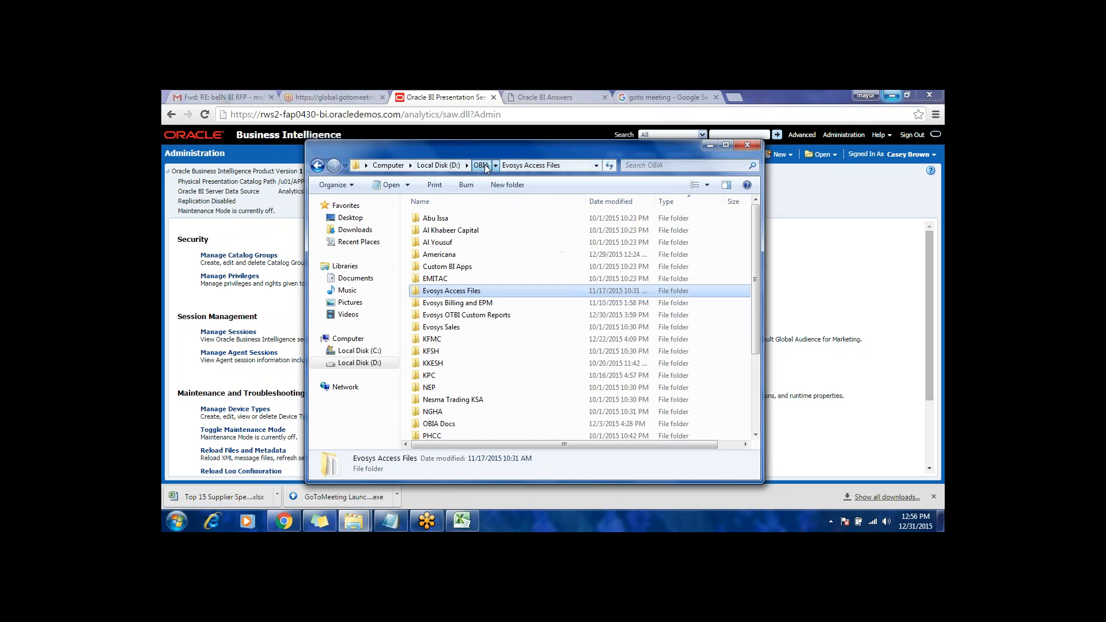
left_click(434, 278)
left_click(436, 377)
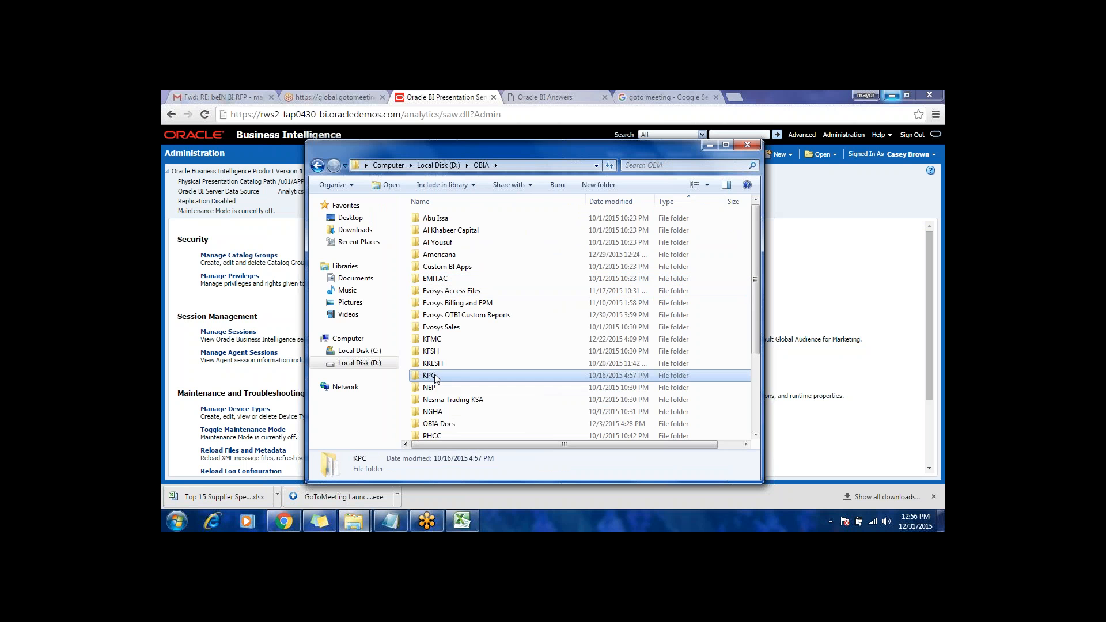
scroll(442, 421, "down", 3)
double_click(442, 421)
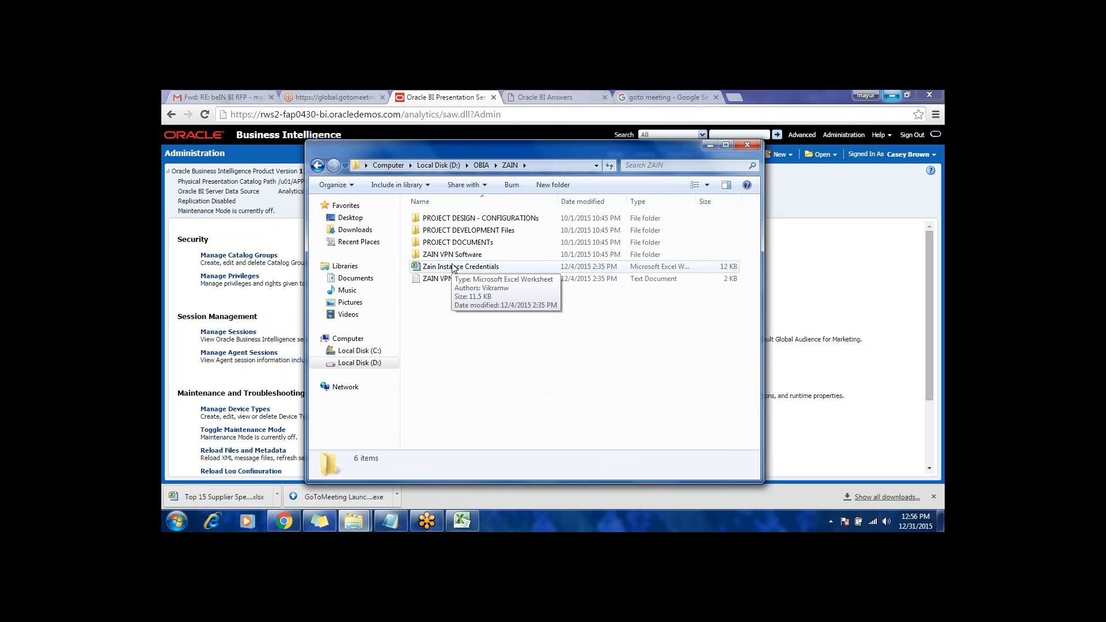
key("BackSpace")
key("Down")
key("Up")
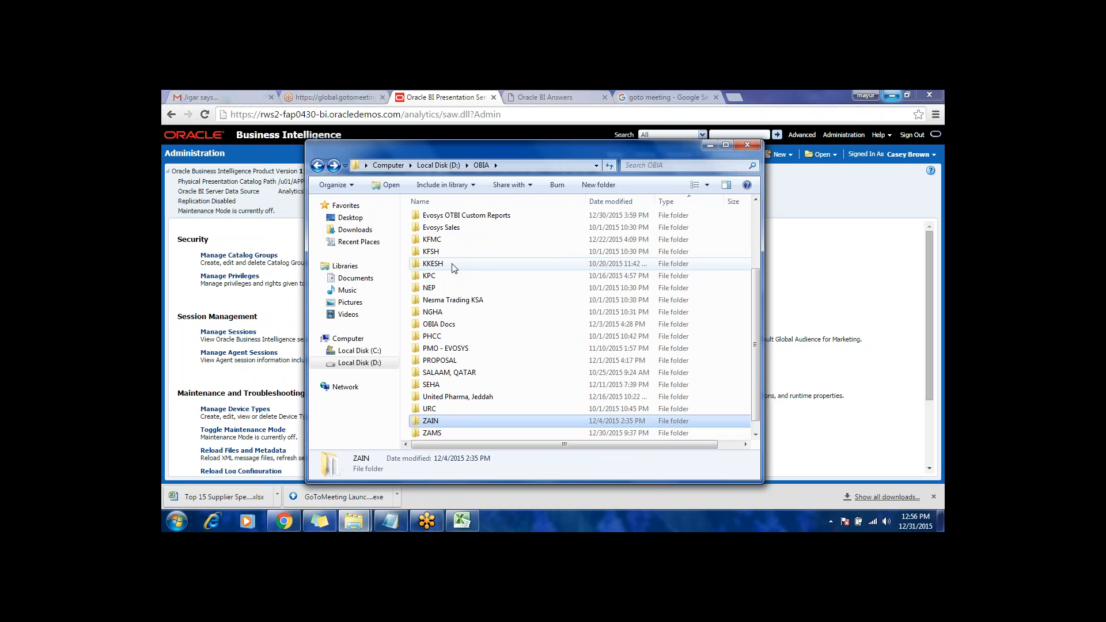
Step: Open the ZAMS folder within OBIA and go into its PROJECT Files subfolder
key("Down")
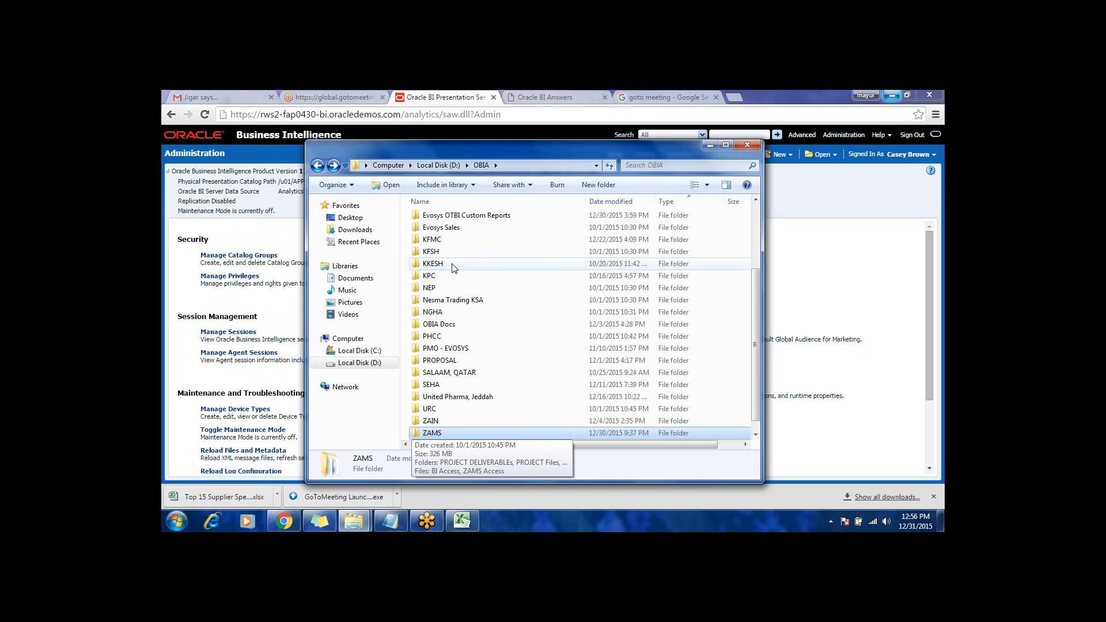
key("Return")
key("Down")
Step: Open the ZAMS_REPORT_DATA_SECURITY_MATRIX workbook from the BI SECURITY MATRIX and USER MANUAL folder
key("Down")
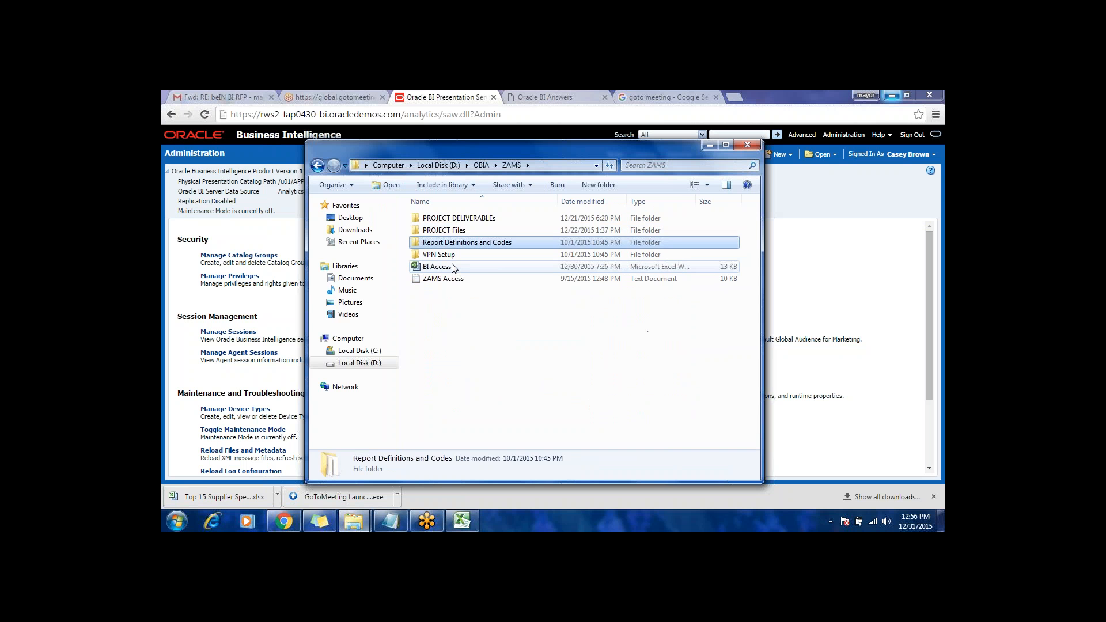
key("Up")
key("Return")
key("Down")
key("Down")
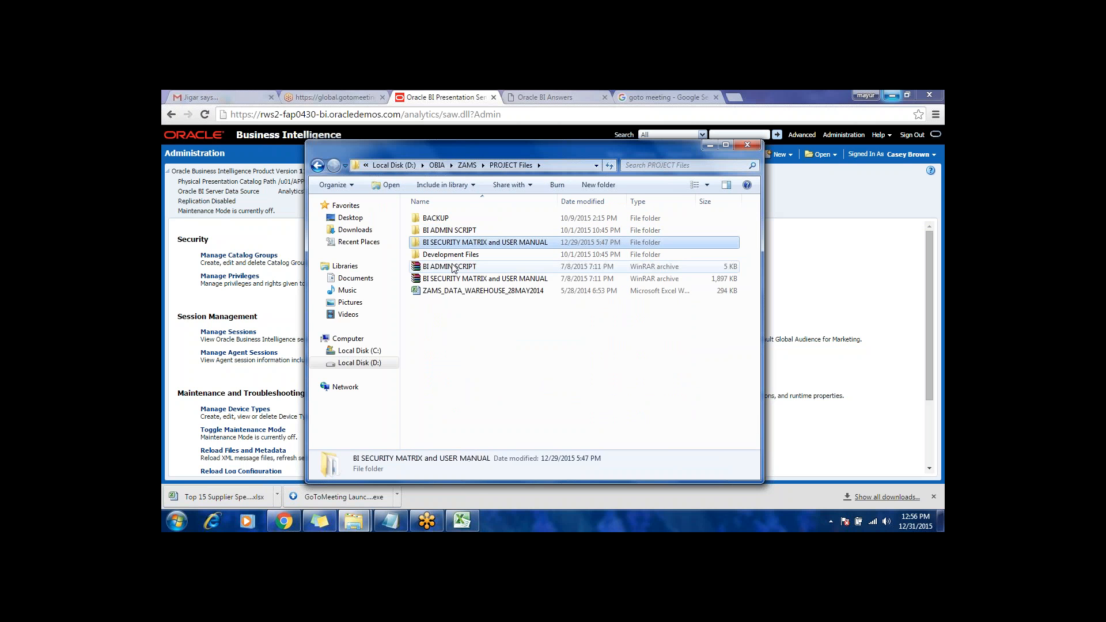
key("Return")
key("Down")
key("Down")
key("Down")
key("Return")
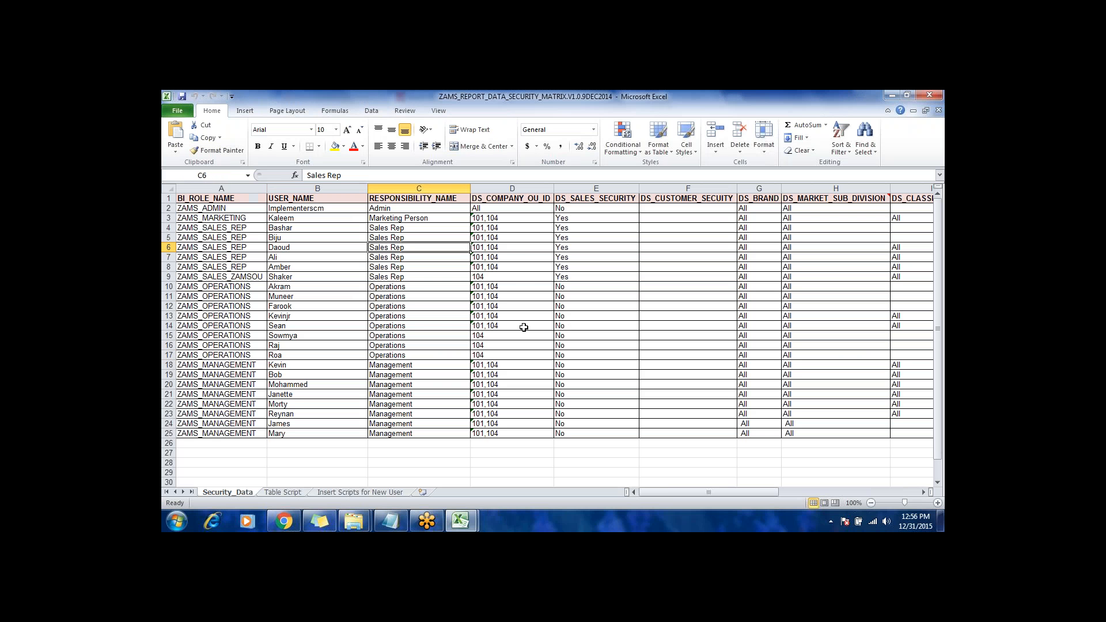
Step: Examine the BI role assignments on the Security_Data sheet and follow row 7, a ZAMS_SALES_REP row, across to the report access columns
left_click(518, 324)
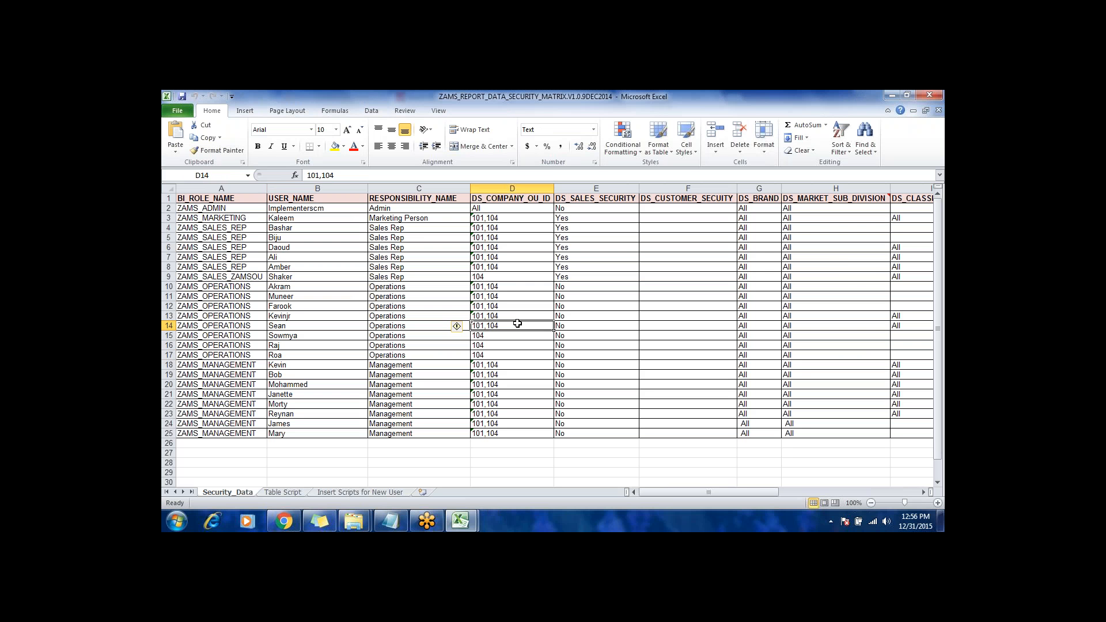
left_click(241, 253)
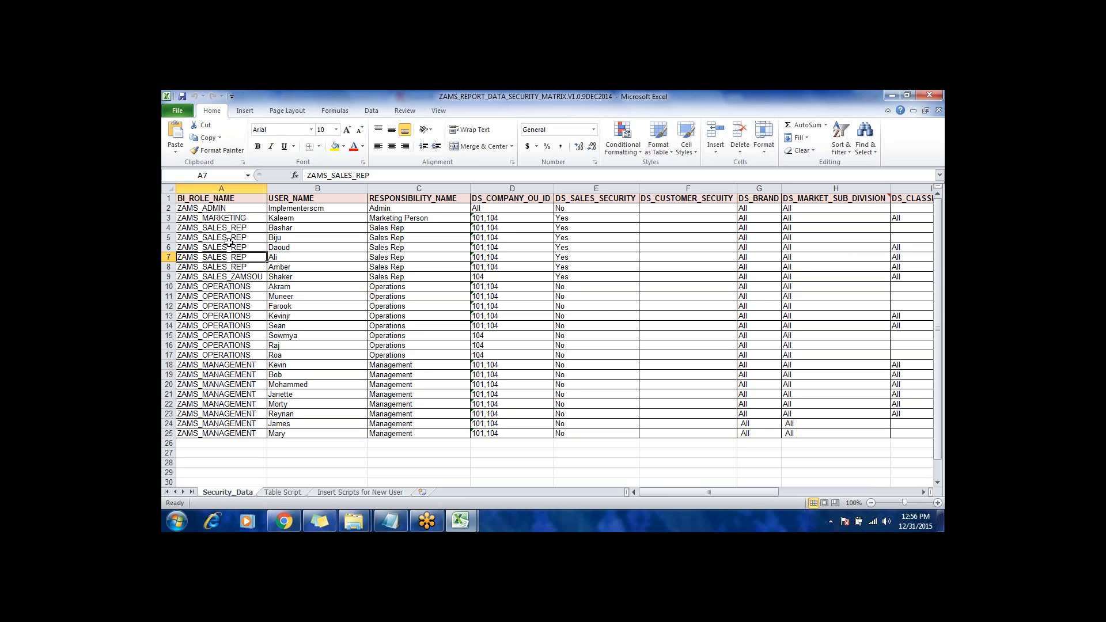
key("Right")
key("Right")
key("Right")
key("Right")
key("Right")
key("Right")
key("Right")
key("Right")
key("Right")
key("Right")
key("Right")
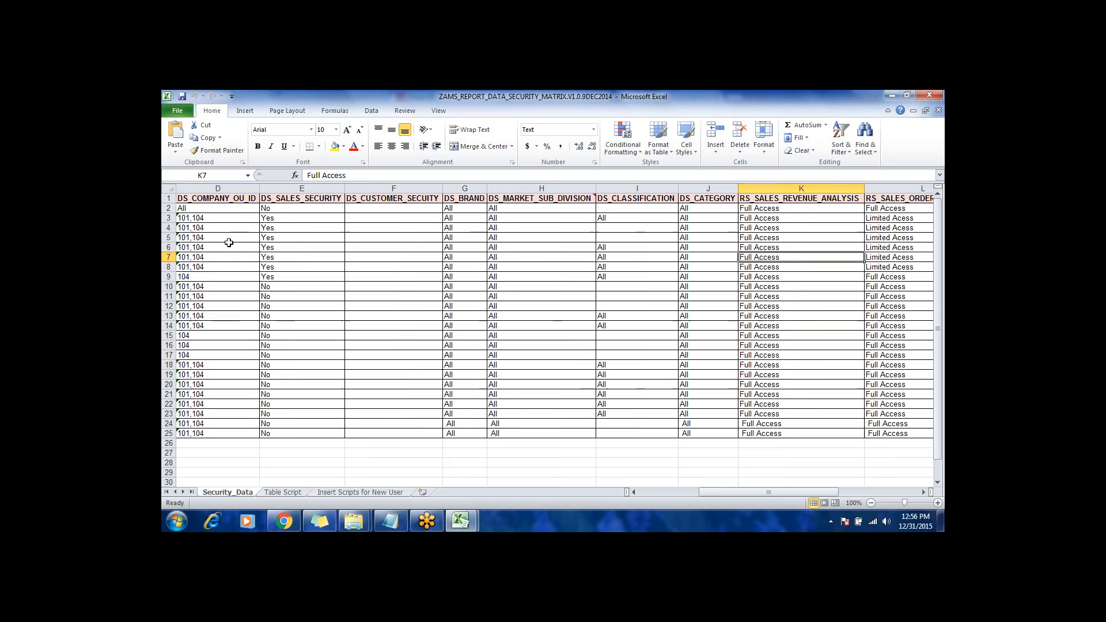
key("Right")
key("Right")
key("Left")
key("Left")
key("Left")
Step: Review the report security column headers from RS_SALES_REVENUE_ANALYSIS to RS_SUPPLIER_REGISTER_ANALYSIS
key("Up")
key("Up")
key("Up")
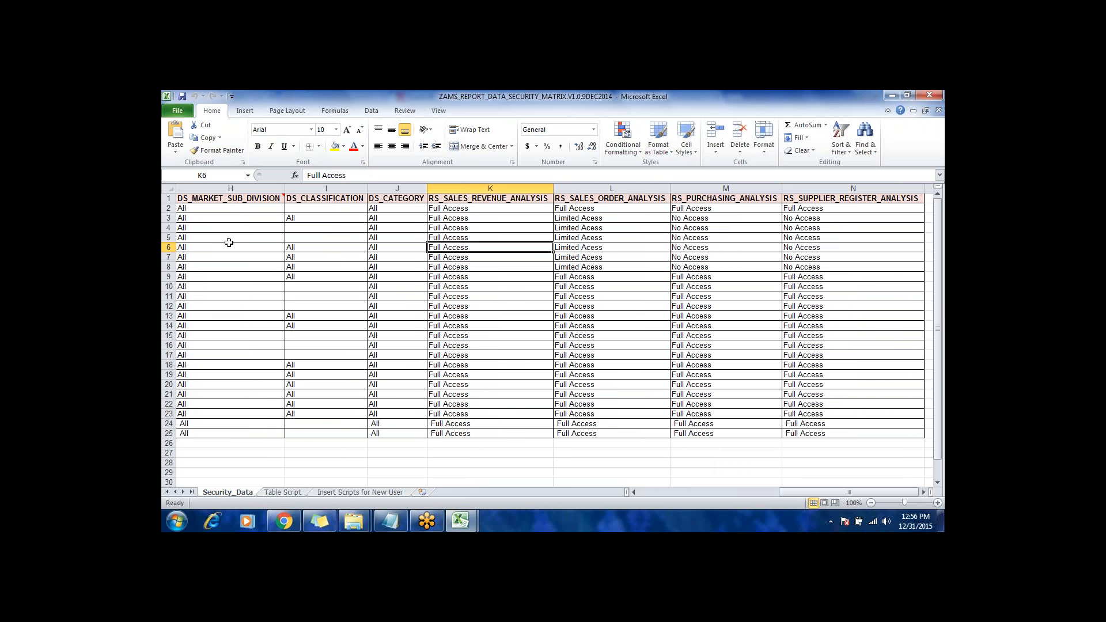
key("Up")
key("Up")
key("Up")
key("Right")
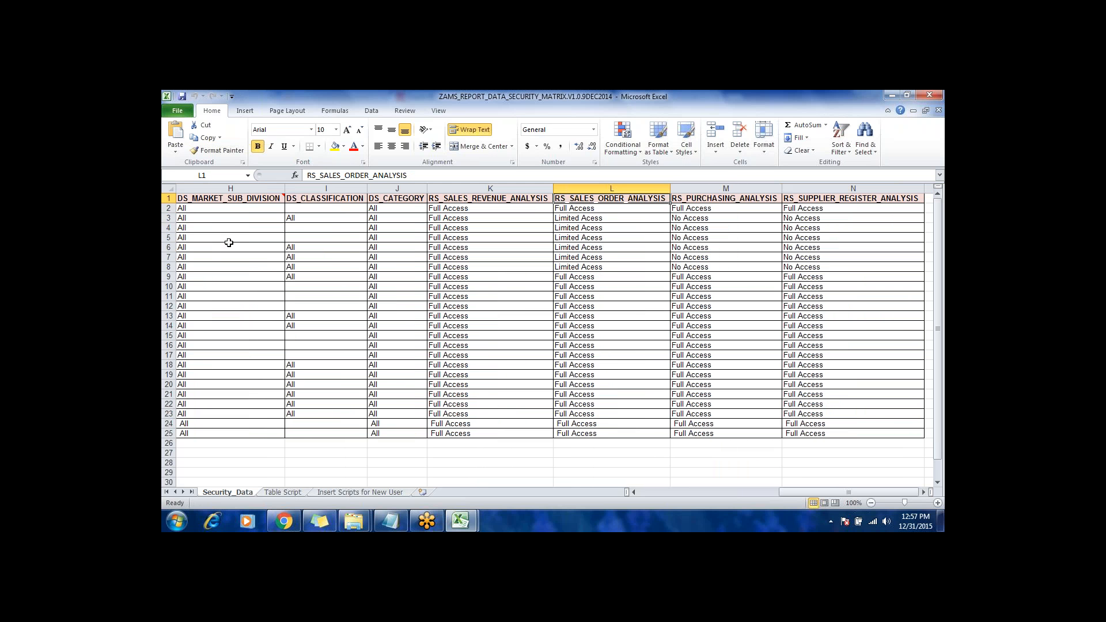
key("Right")
key("Right")
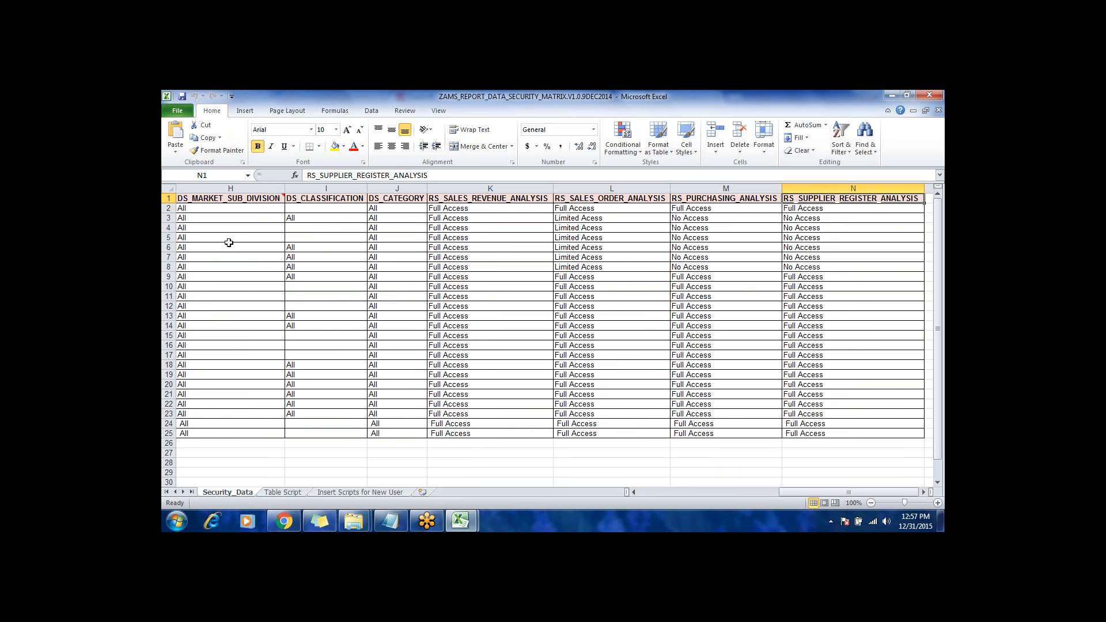
Step: Return to the first columns and follow the ZAMS_MARKETING row across to its last report access column
key("Left")
key("Left")
key("Left")
key("Left")
key("Left")
key("Left")
key("Left")
key("Left")
key("Left")
key("Left")
key("Left")
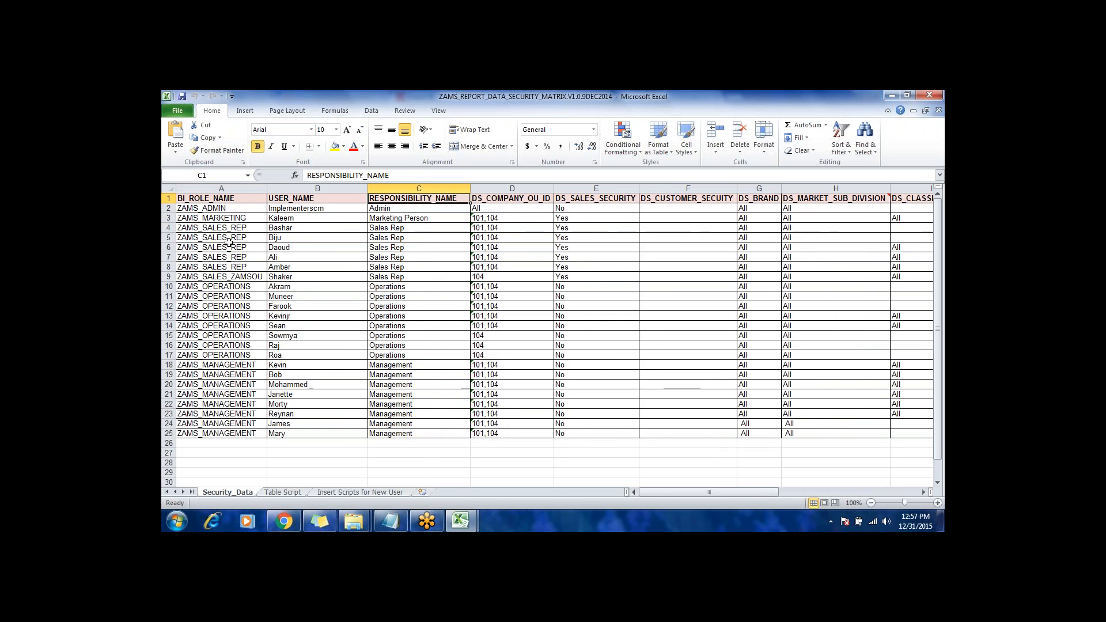
key("Down")
key("Down")
key("Right")
key("Right")
key("Right")
key("Right")
key("Right")
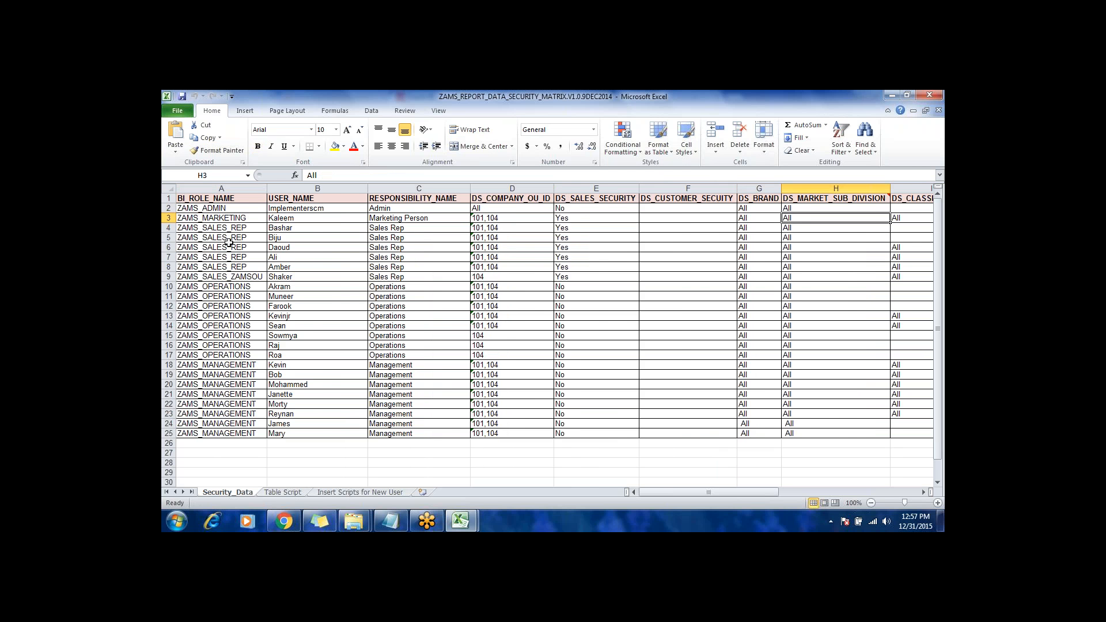
key("Right")
key("Right")
key("Right")
key("Right")
key("Right")
key("Right")
key("Right")
key("Right")
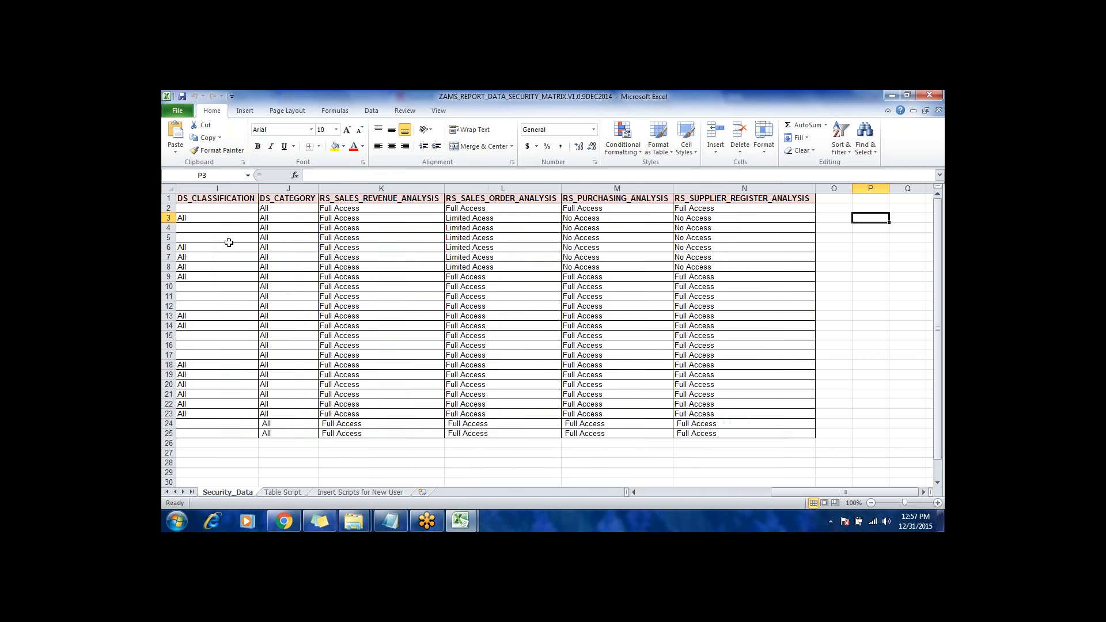
Step: Go back to the role name in row 3 and examine its data security settings, including company, sales security and brand
key("Left")
key("Left")
key("Left")
key("Left")
key("Left")
key("Left")
key("Left")
key("Left")
key("Left")
key("Left")
key("Left")
key("Left")
key("Left")
key("Left")
key("Left")
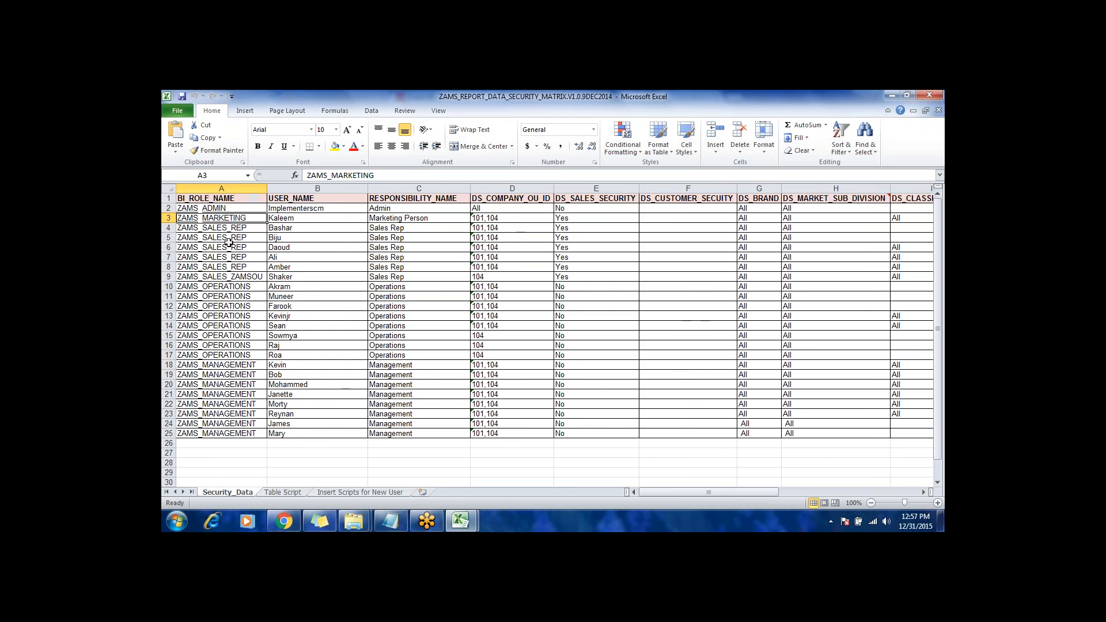
key("Right")
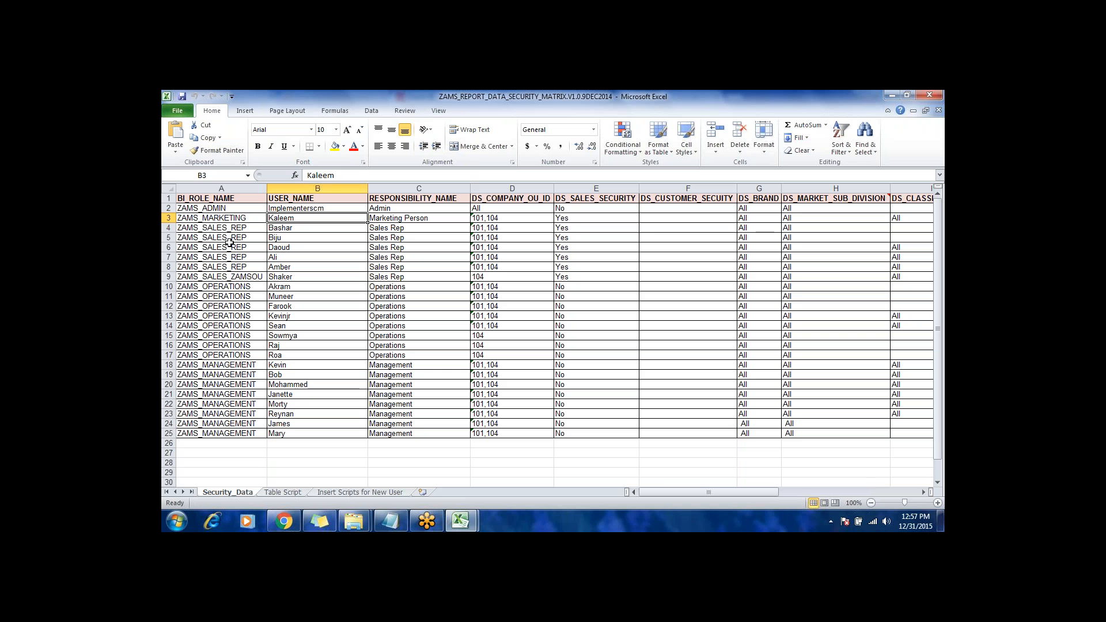
key("Right")
key("Right")
key("Right")
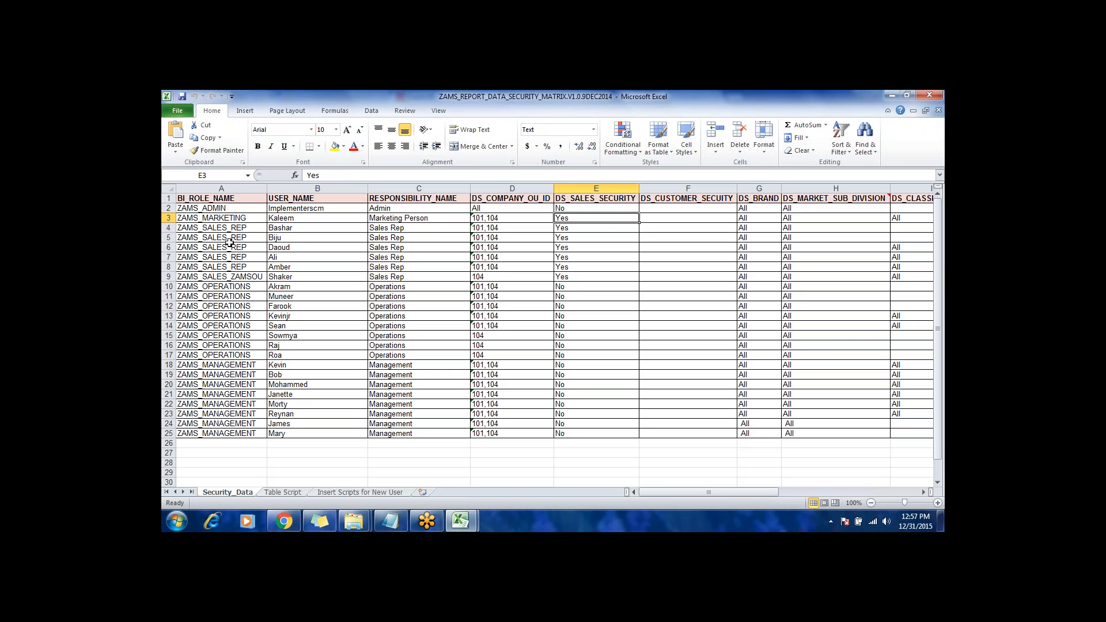
key("Left")
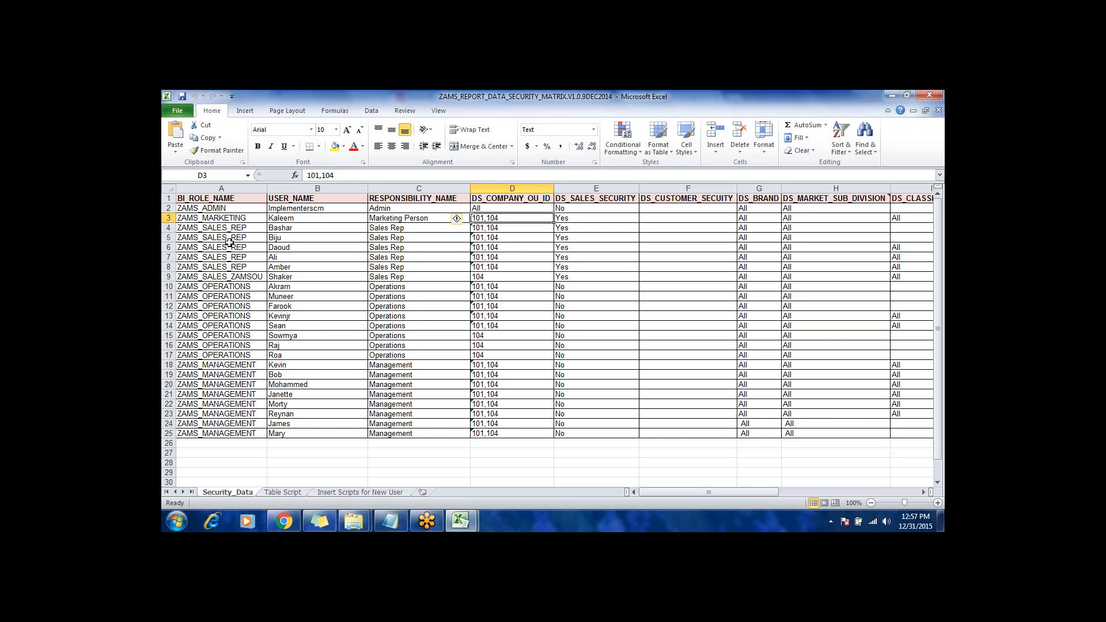
key("Right")
key("Right")
key("Right")
key("Right")
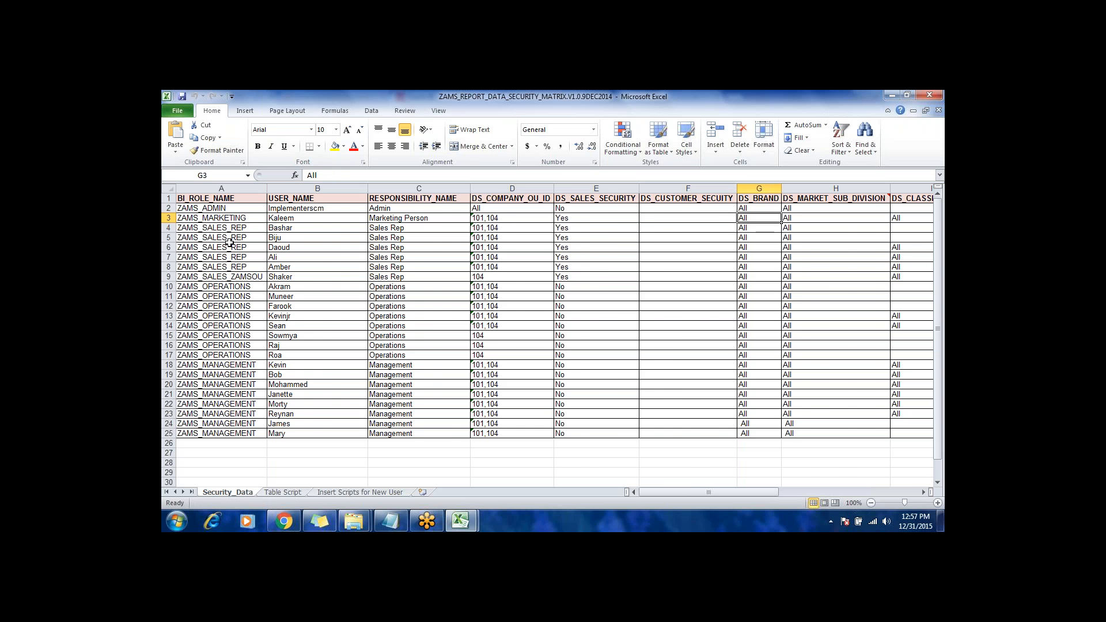
key("Right")
key("Right")
key("Right")
key("Right")
key("Right")
key("Right")
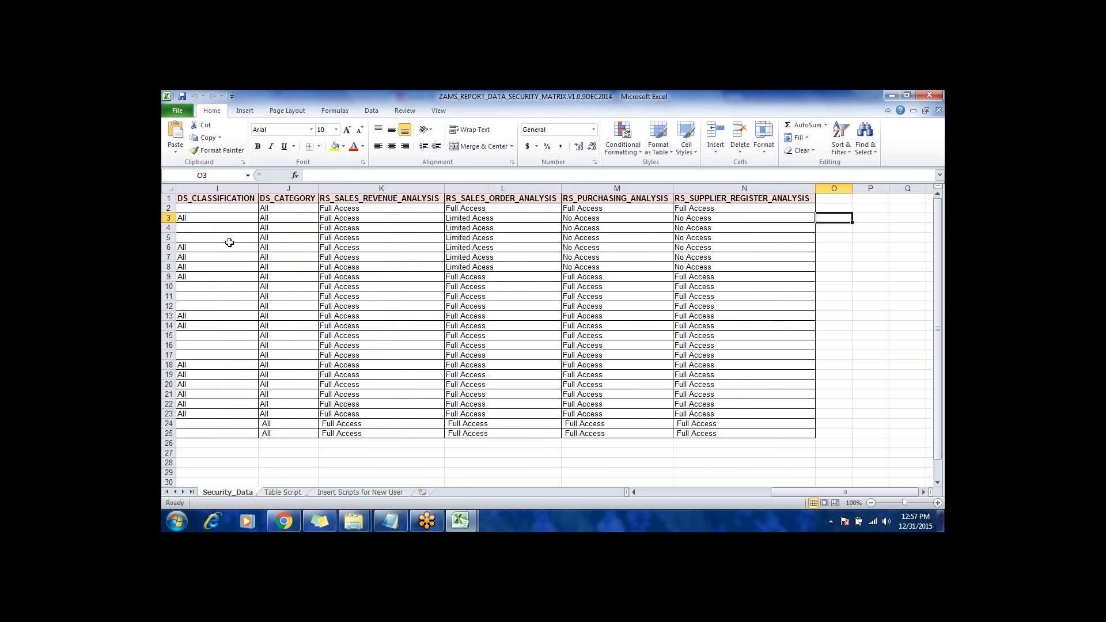
Step: Compare the ZAMS_MARKETING role's DS_CATEGORY, RS_SALES_REVENUE_ANALYSIS and RS_SALES_ORDER_ANALYSIS entries
key("Left")
key("Left")
key("Left")
key("Left")
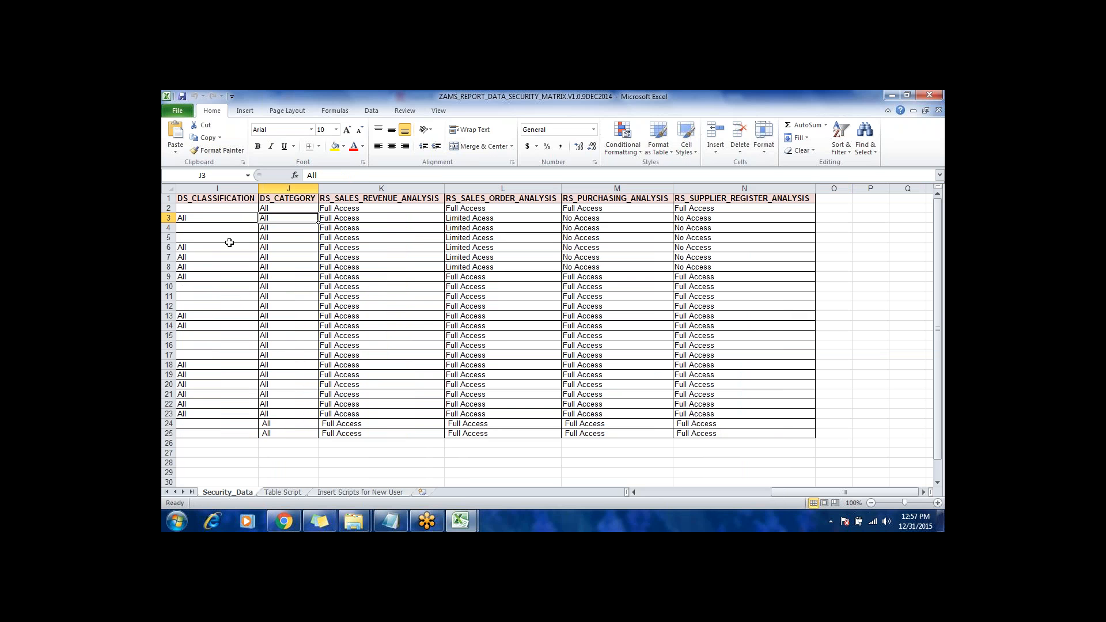
key("Right")
key("Right")
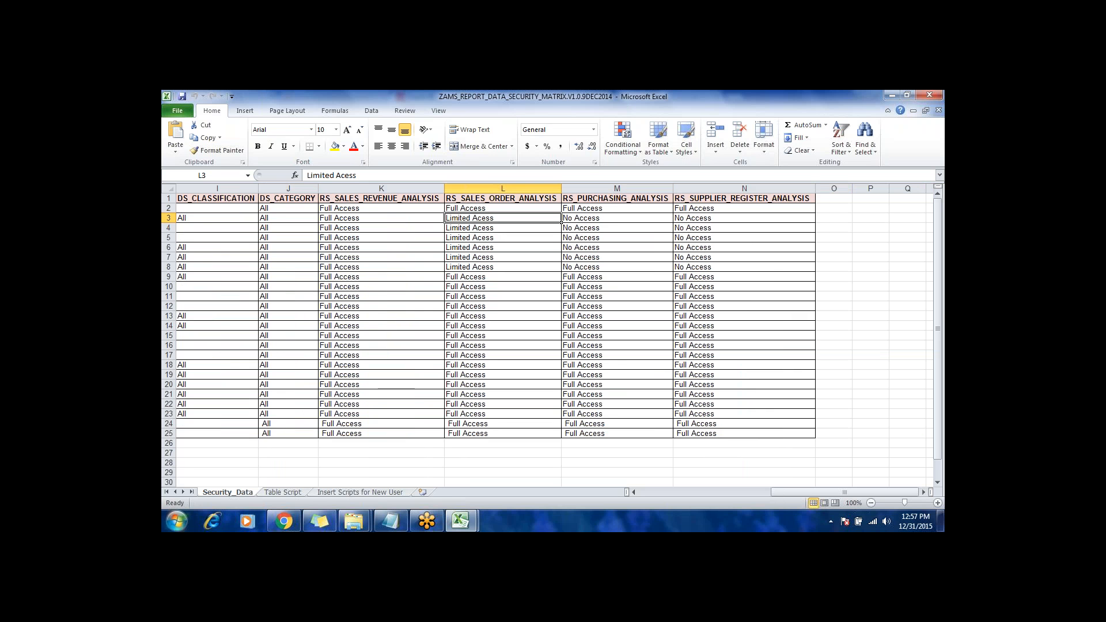
mouse_move(284, 526)
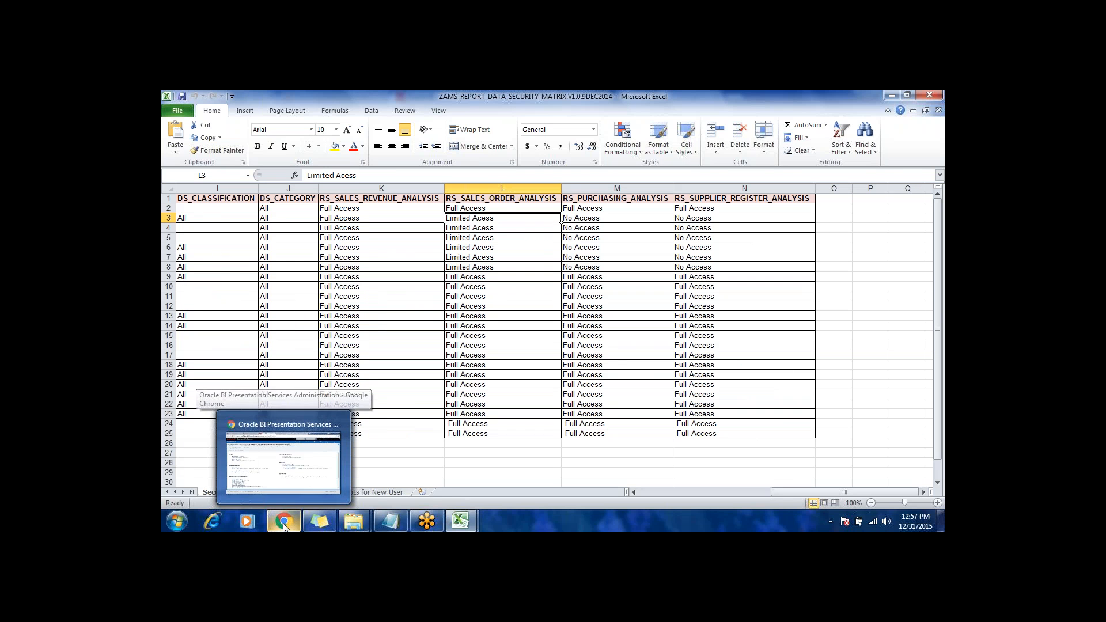
key("Left")
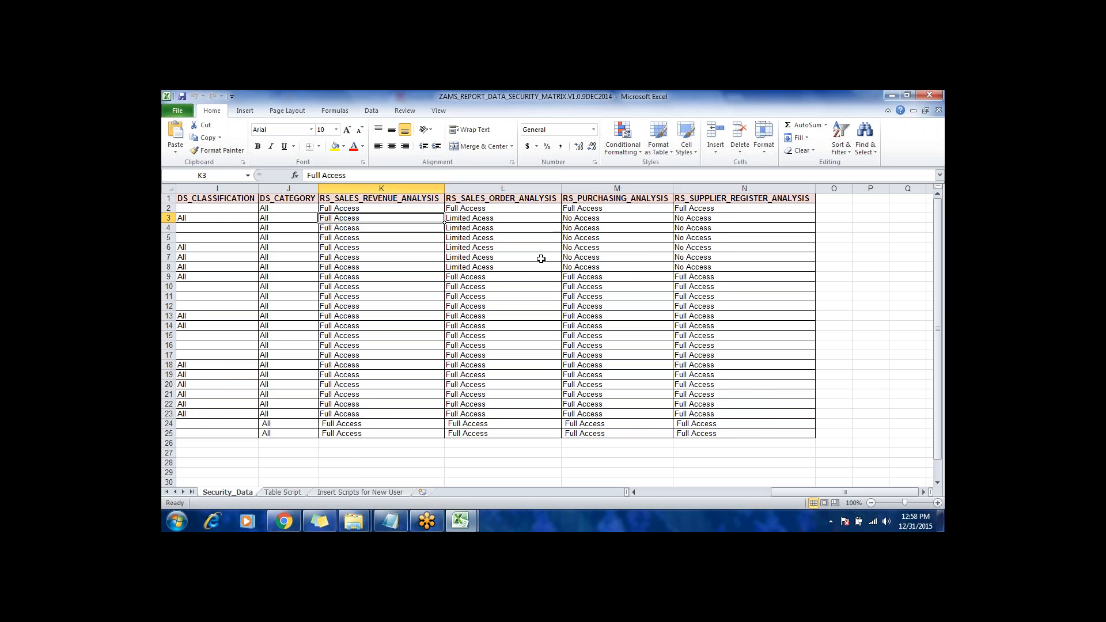
Step: Go through row 3 once more, from BI_ROLE_NAME past DS_CLASSIFICATION to the end of the report access columns
key("Home")
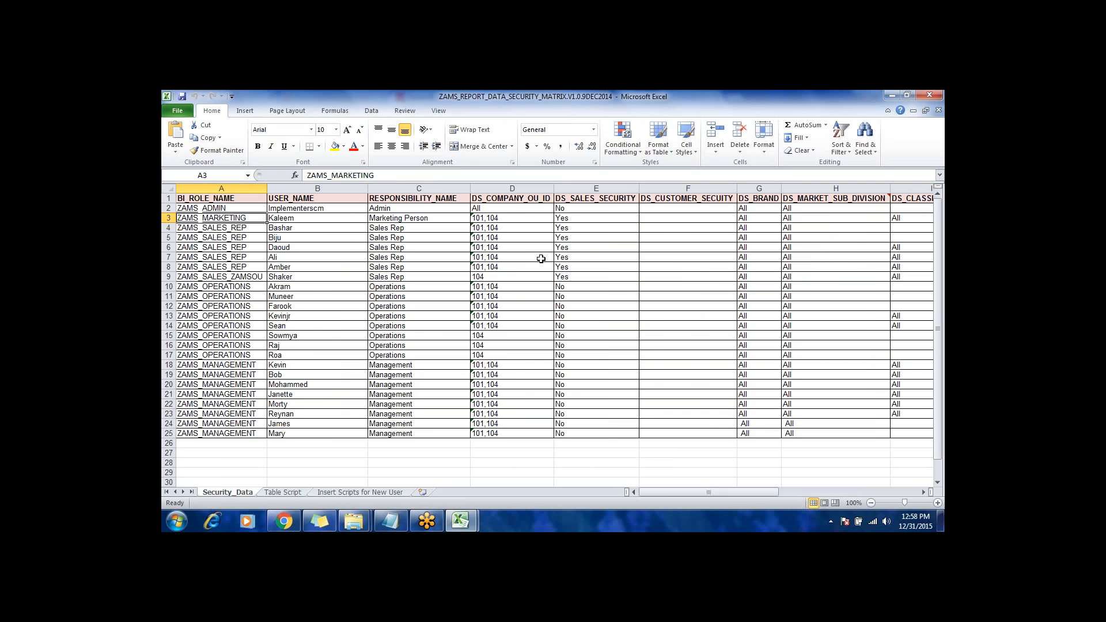
key("Right")
key("Right")
key("Right")
key("Right")
key("Right")
key("Right")
key("Right")
key("Right")
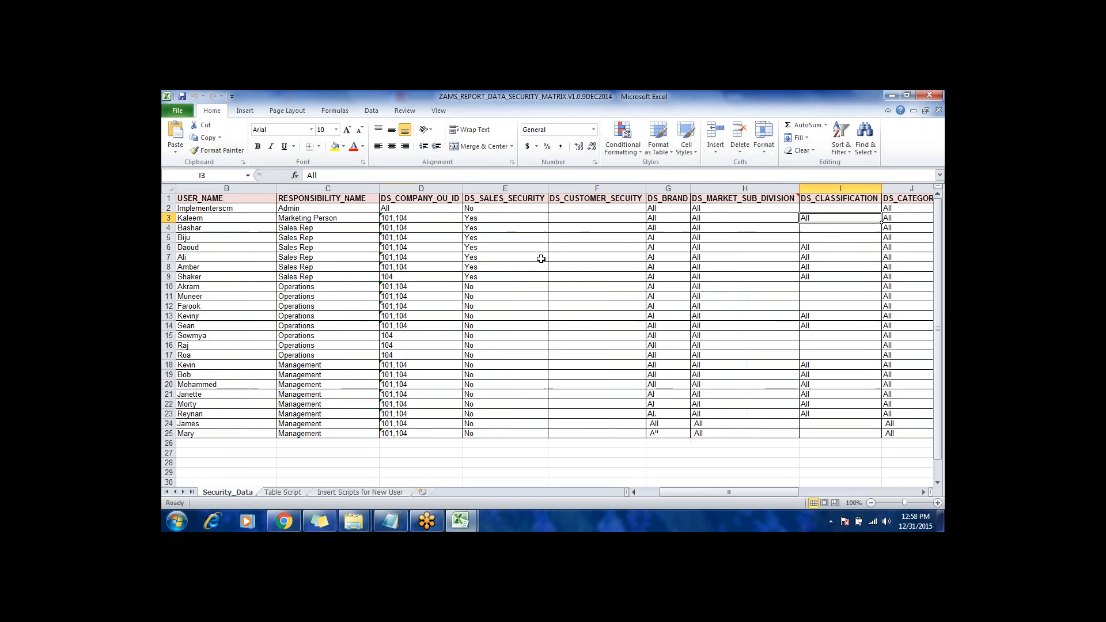
key("Right")
key("Right")
key("Right")
key("Right")
key("Right")
key("Right")
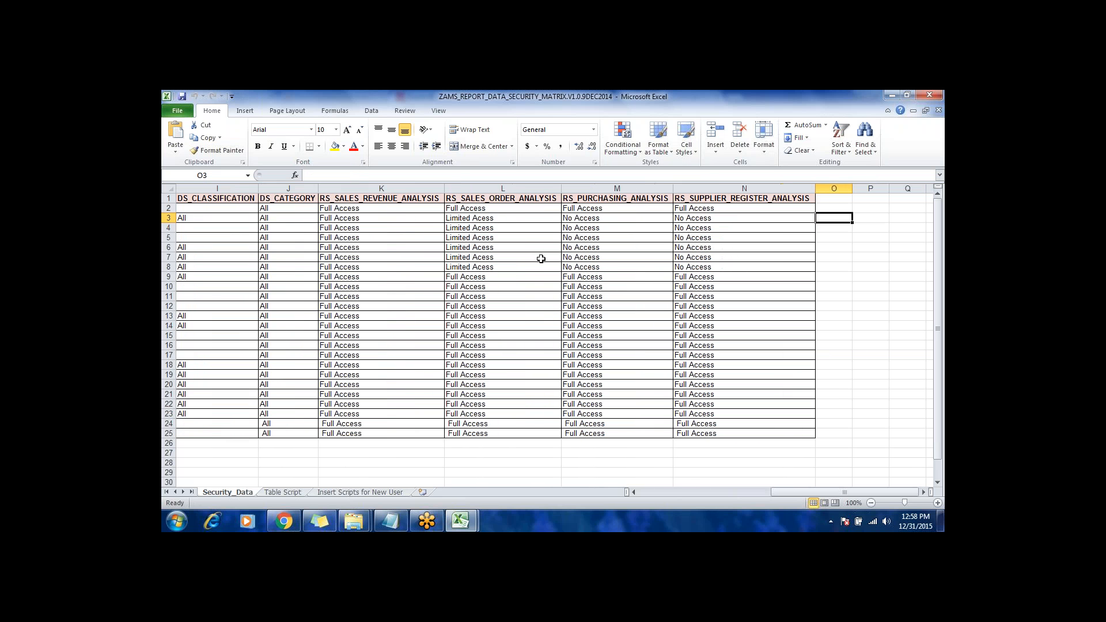
Step: Switch to Oracle BI in Chrome and open the permissions of the Financials folder under Shared Folders in the catalog
left_click(289, 518)
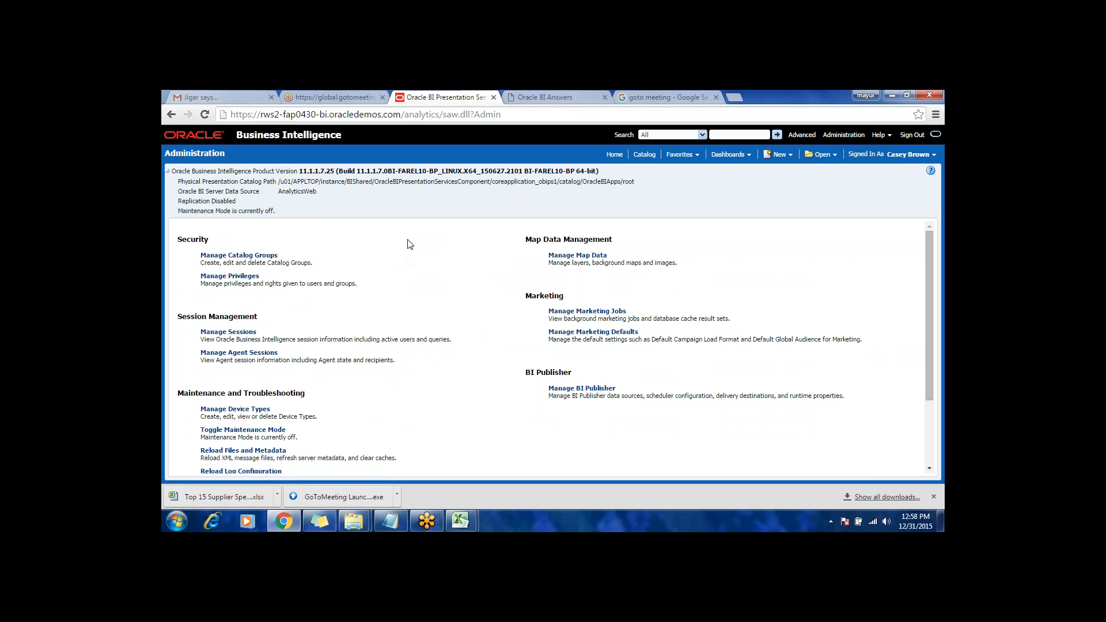
left_click(647, 157)
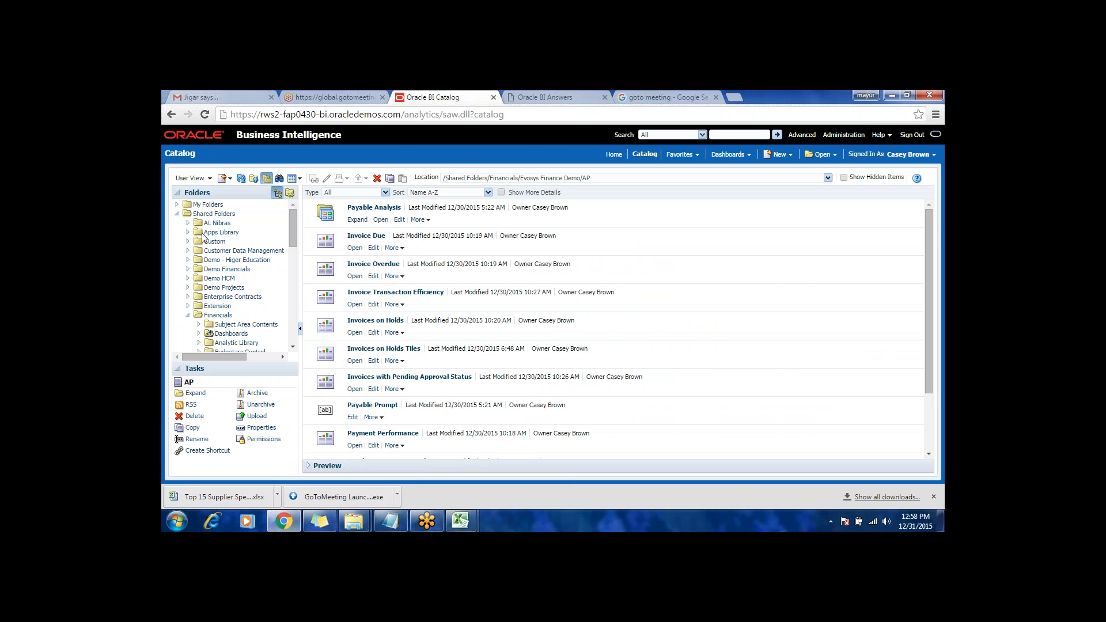
left_click(188, 315)
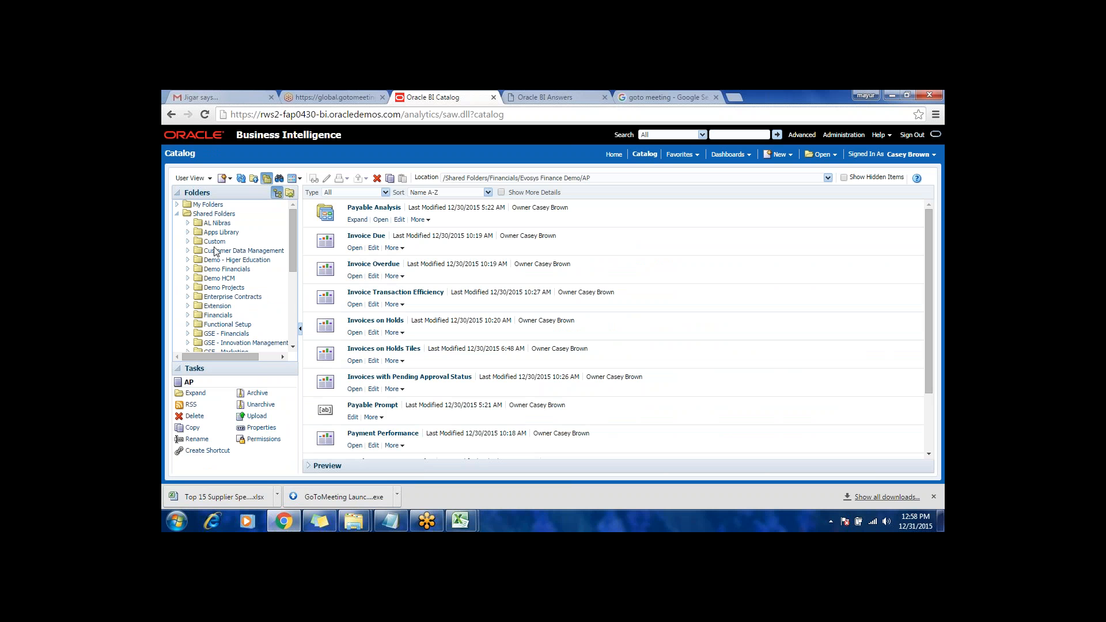
left_click(213, 214)
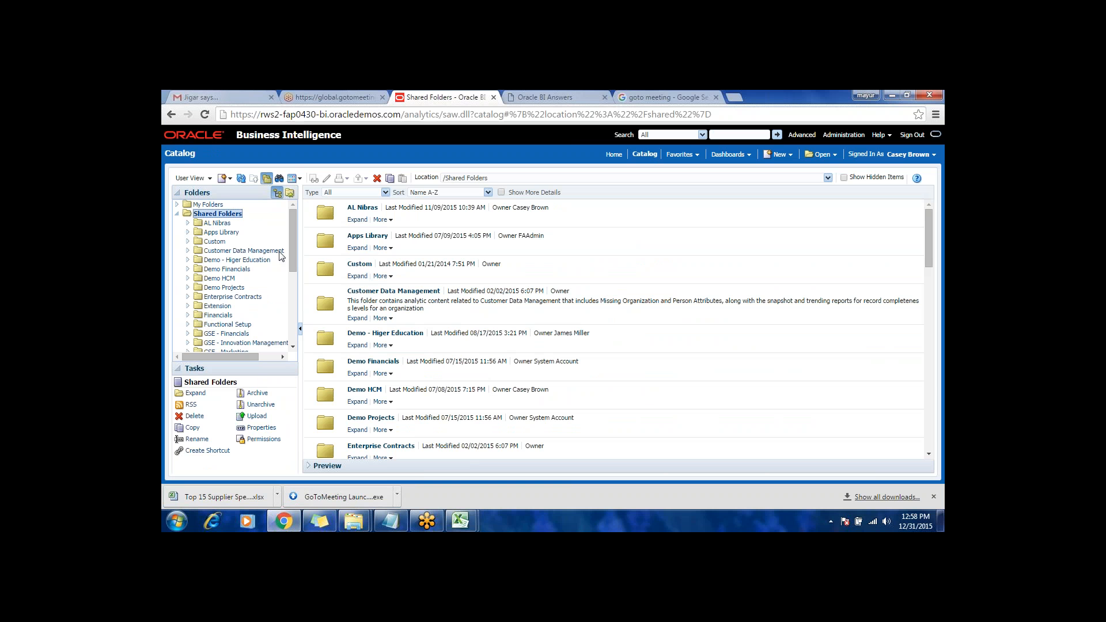
mouse_move(294, 260)
left_mouse_down()
mouse_move(289, 309)
mouse_move(290, 255)
left_mouse_up()
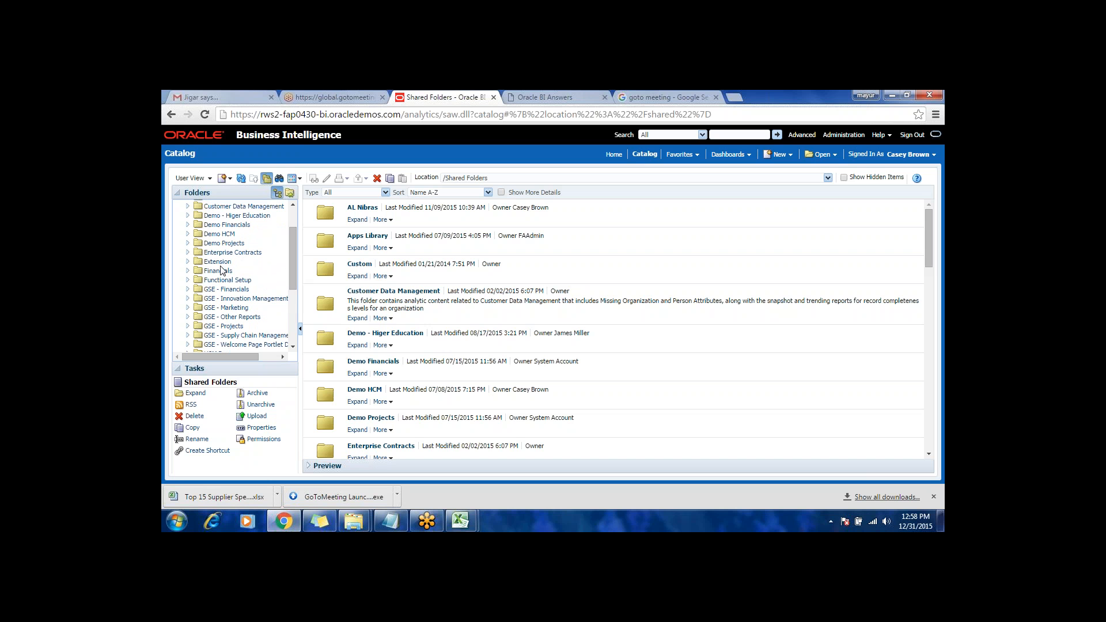
left_click(219, 272)
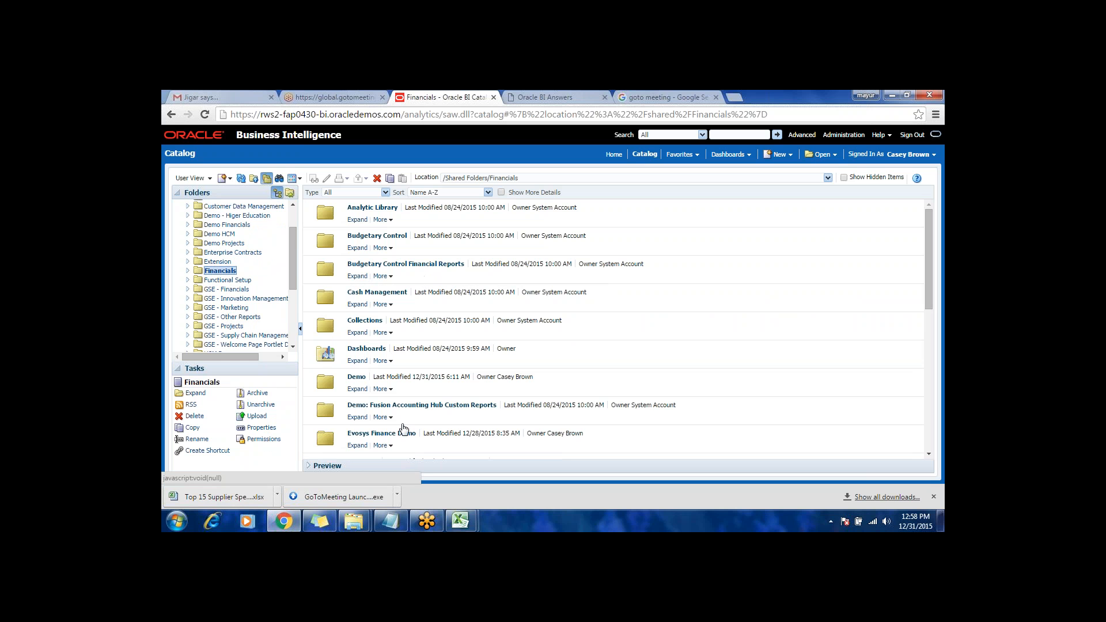
left_click(264, 439)
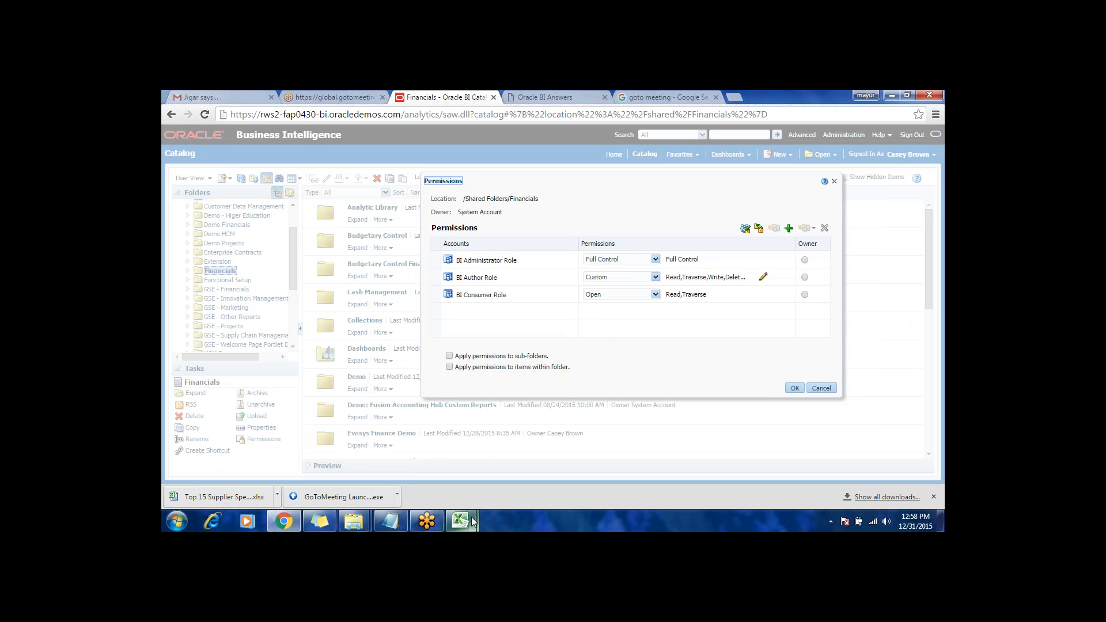
Step: Return to the security matrix in Excel and compare the users assigned to the ZAMS_SALES_REP and ZAMS_MARKETING roles
mouse_move(472, 521)
left_click(521, 467)
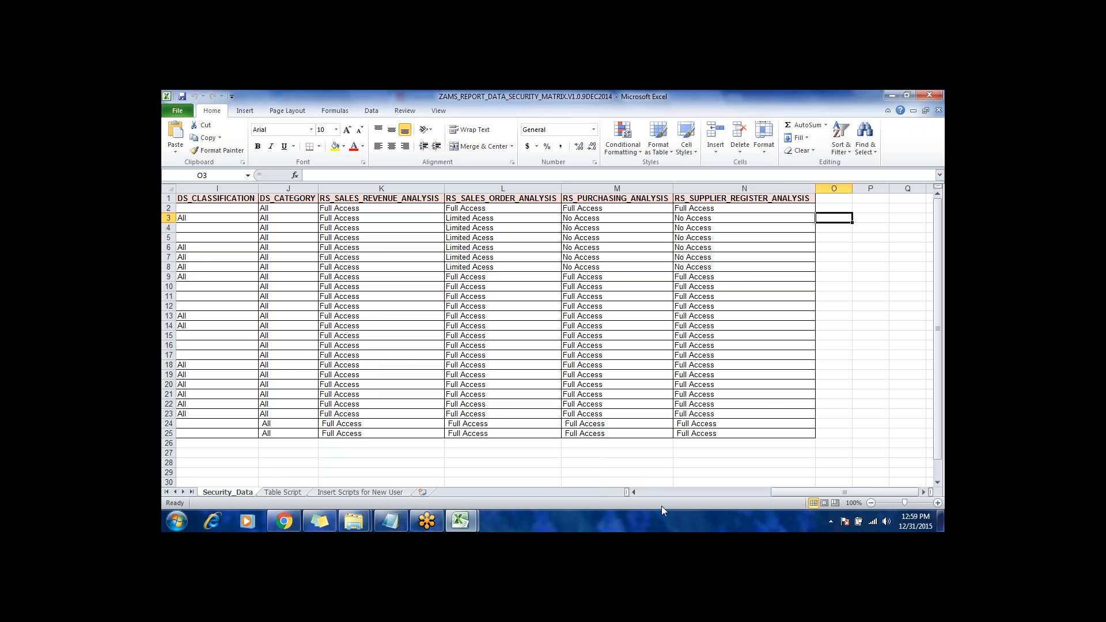
left_click_drag(809, 493, 676, 500)
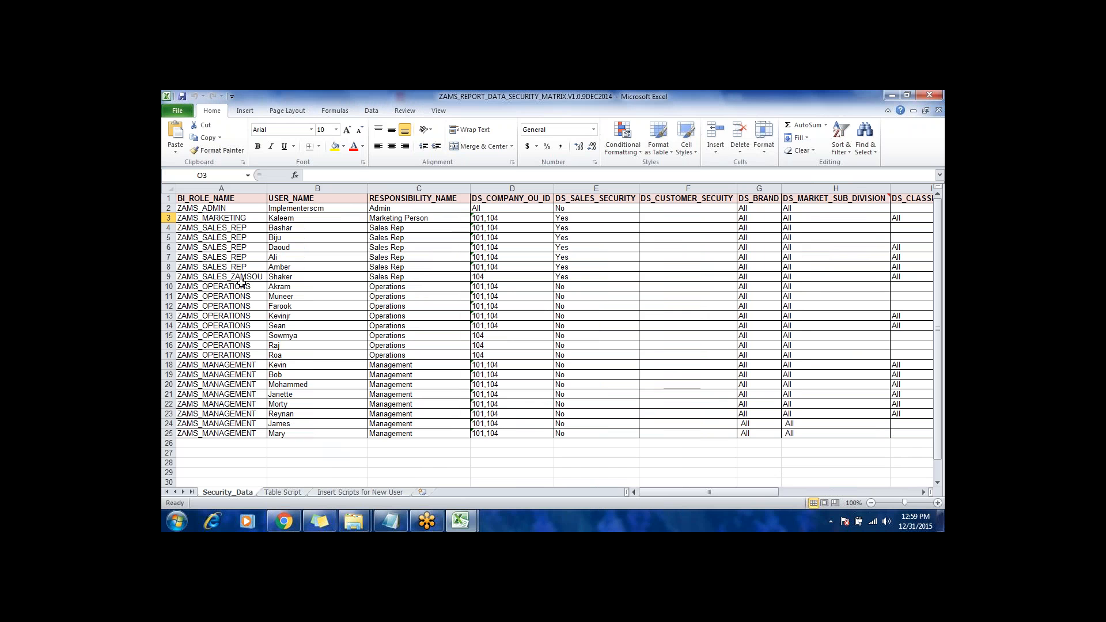
left_click(232, 247)
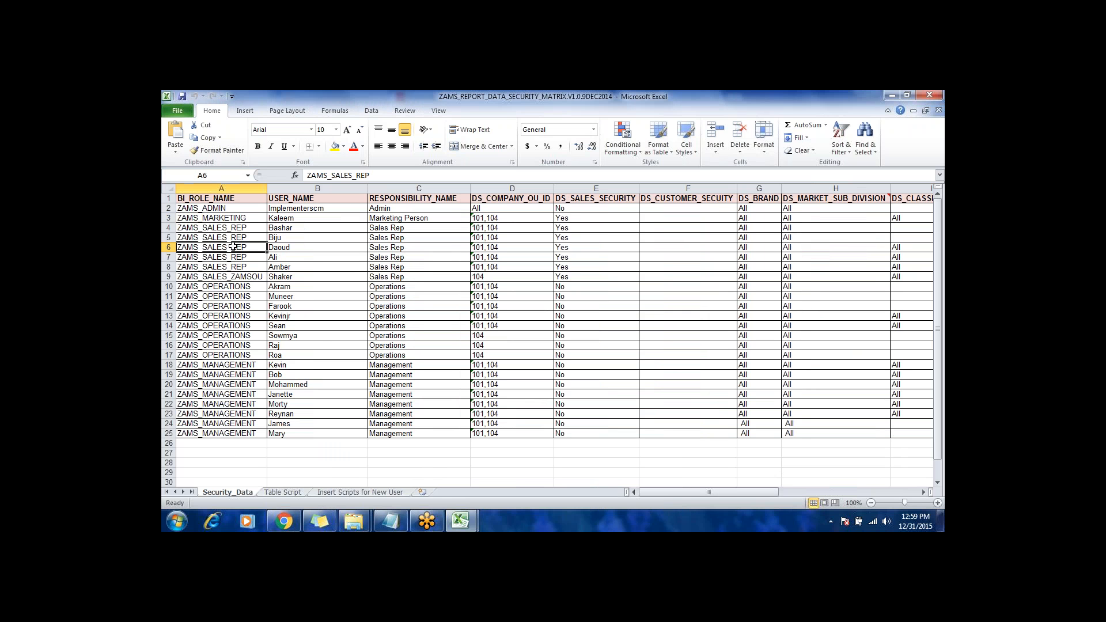
left_click(298, 239)
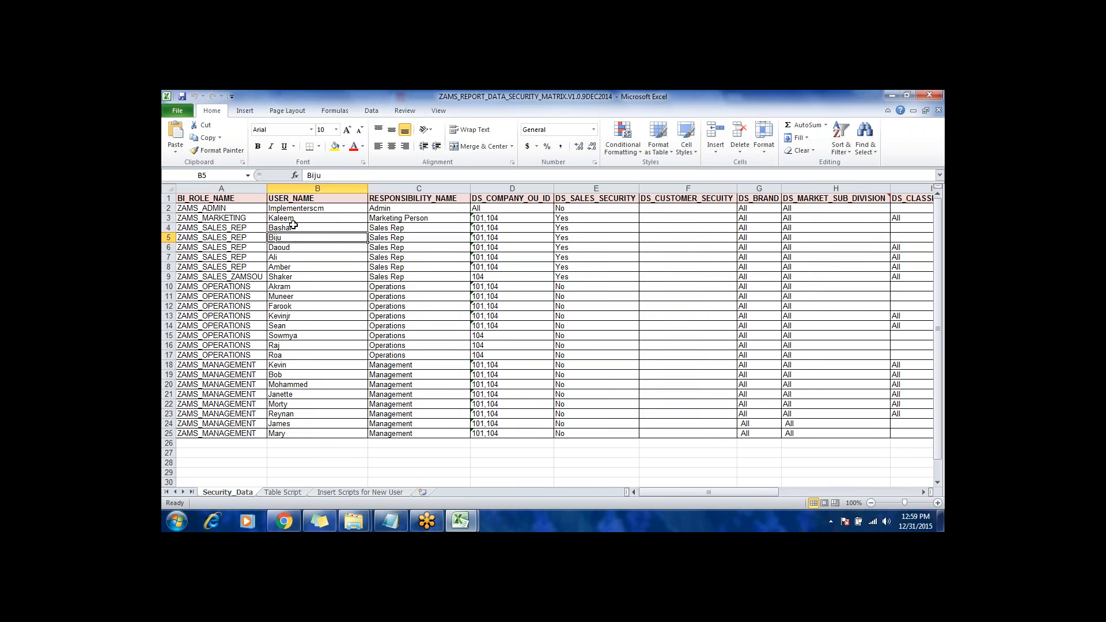
left_click(291, 220)
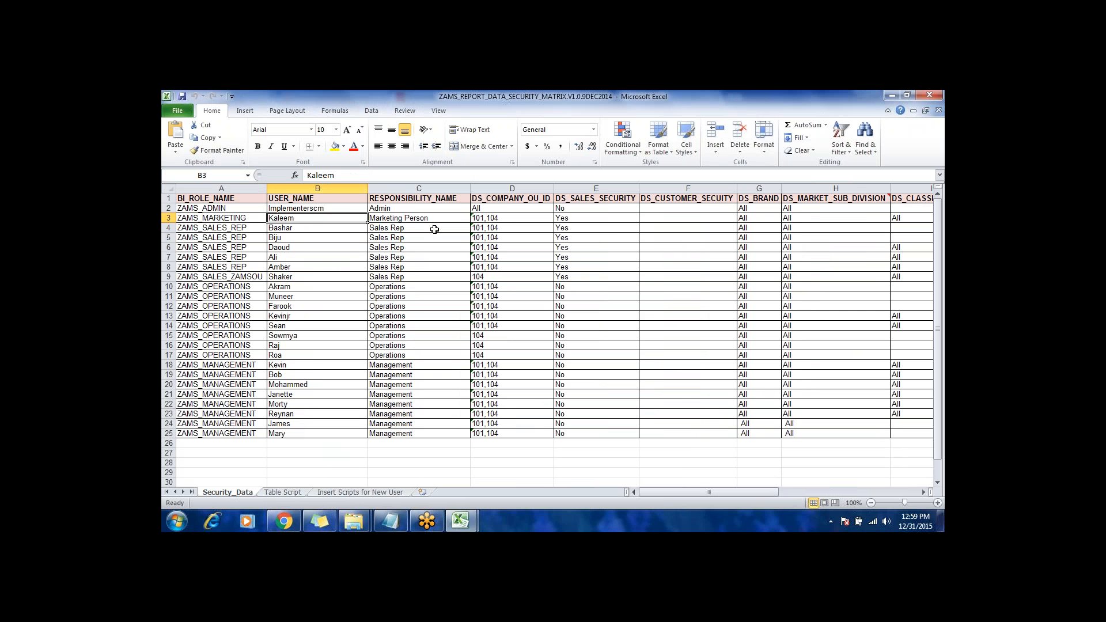
Step: Follow row 3's data security settings across to DS_CATEGORY and return to its BI_ROLE_NAME entry
key("Right")
key("Right")
key("Right")
key("Right")
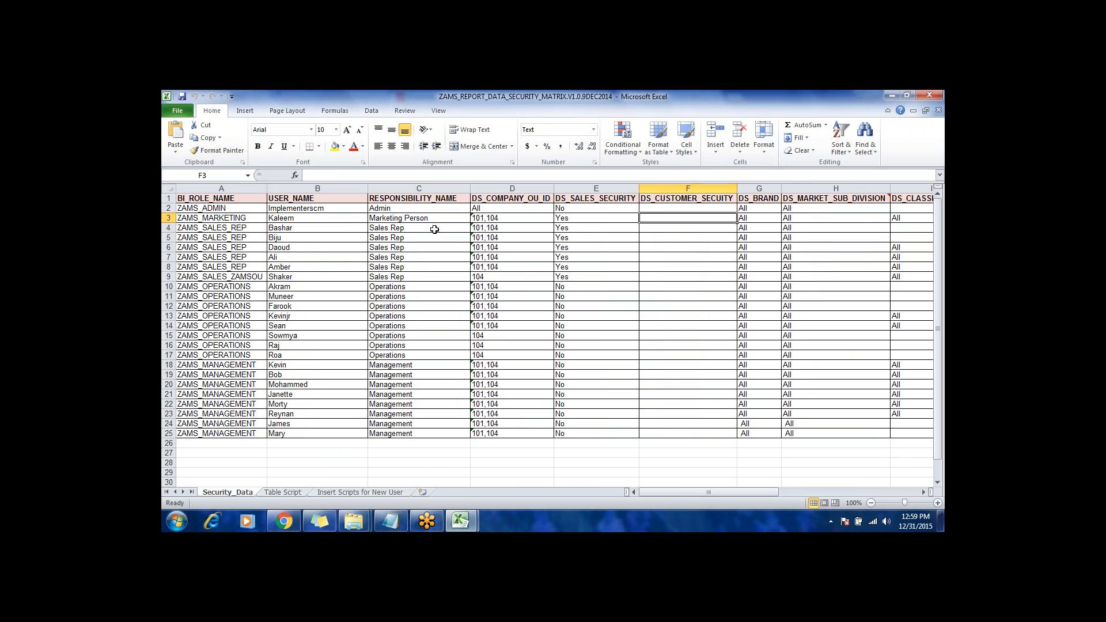
key("Right")
key("Right")
key("Right")
key("Right")
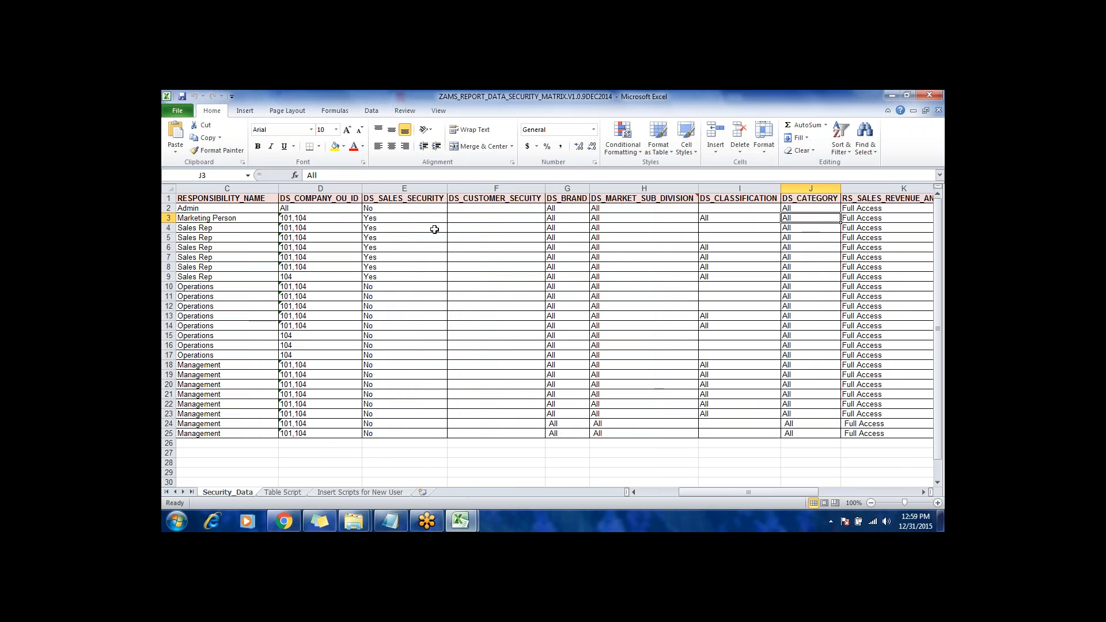
key("Left")
key("Left")
key("Left")
key("Home")
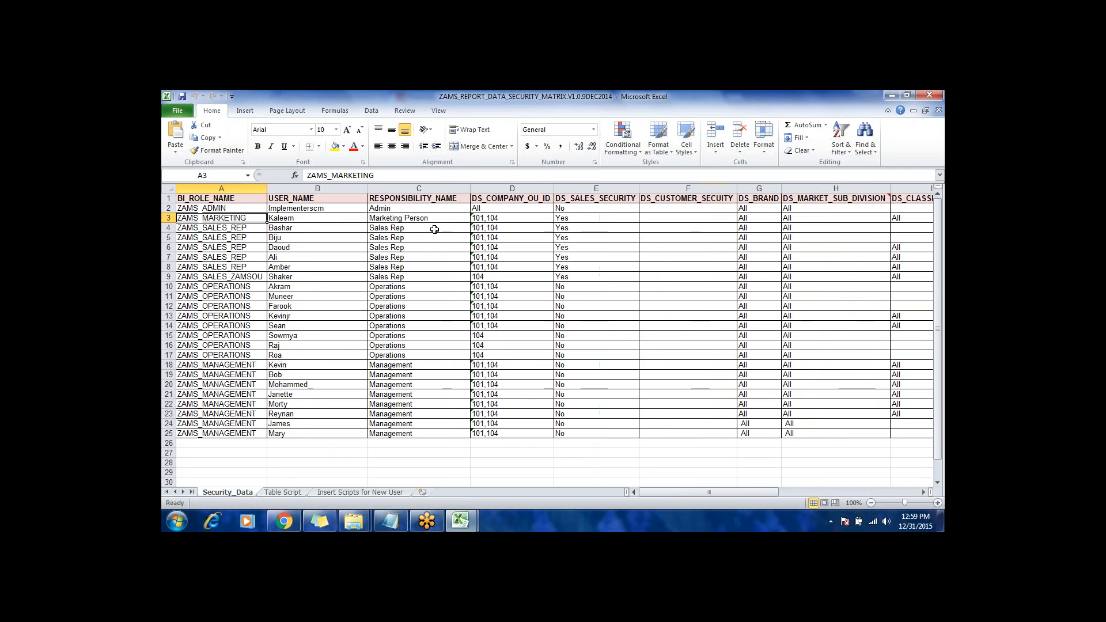
Step: Switch back to Oracle BI, start adding members to the Financials folder permissions, and search all Users without a name filter
mouse_move(283, 520)
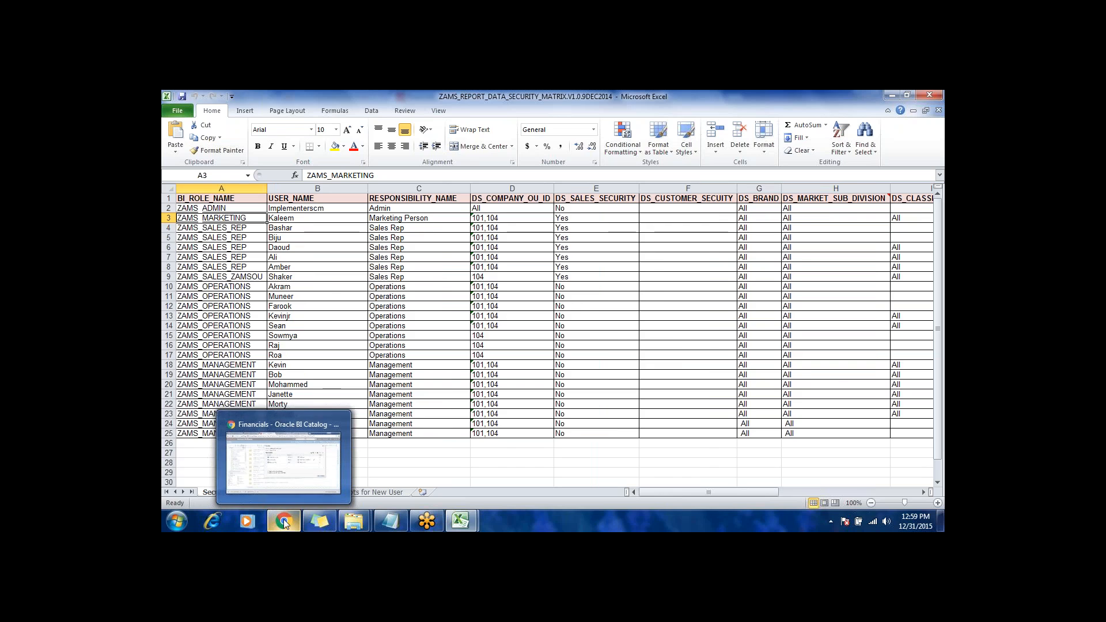
left_click(290, 497)
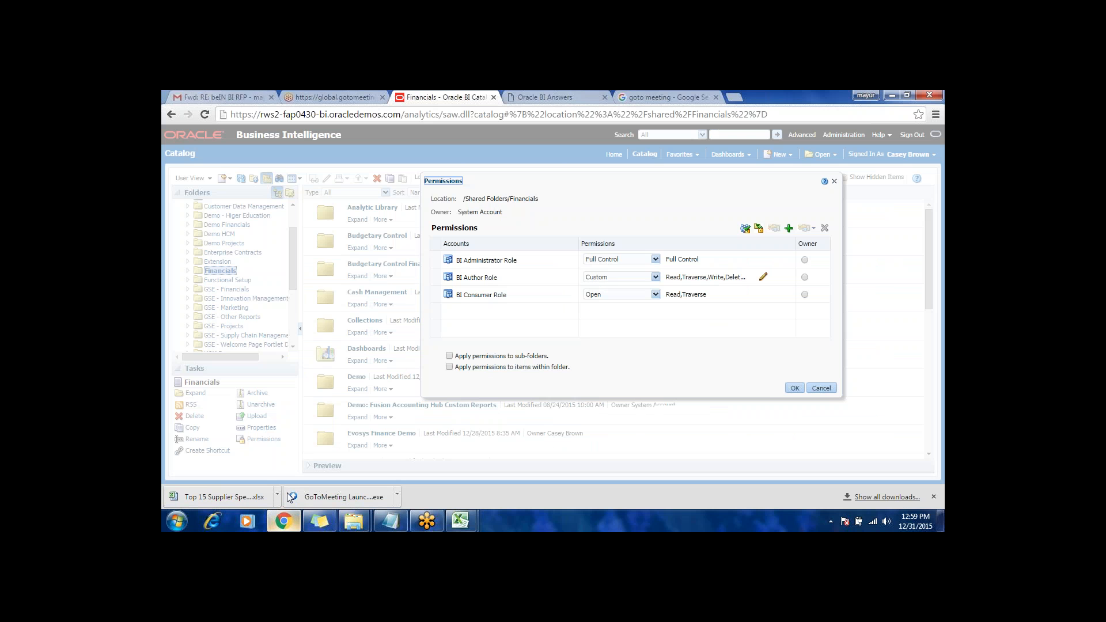
left_click(788, 229)
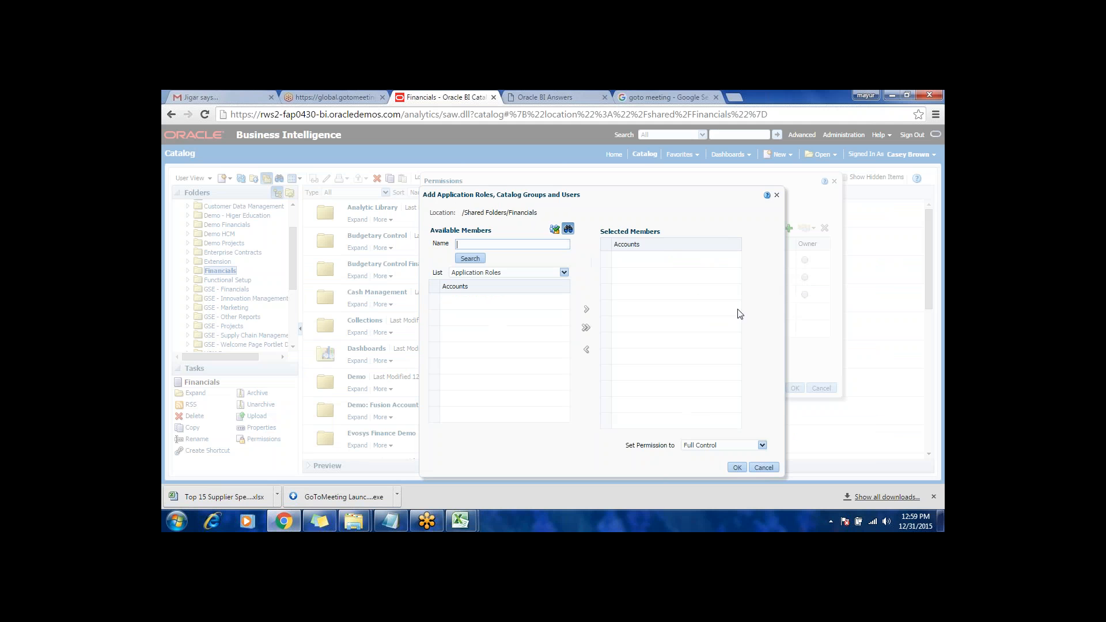
left_click(485, 273)
left_click(473, 304)
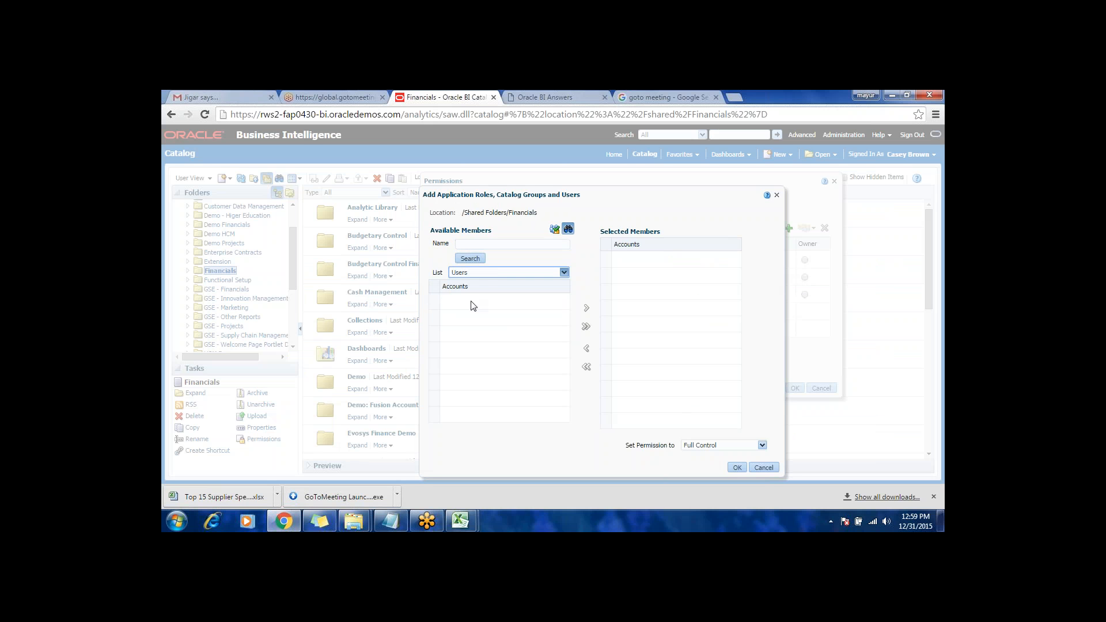
left_click(470, 259)
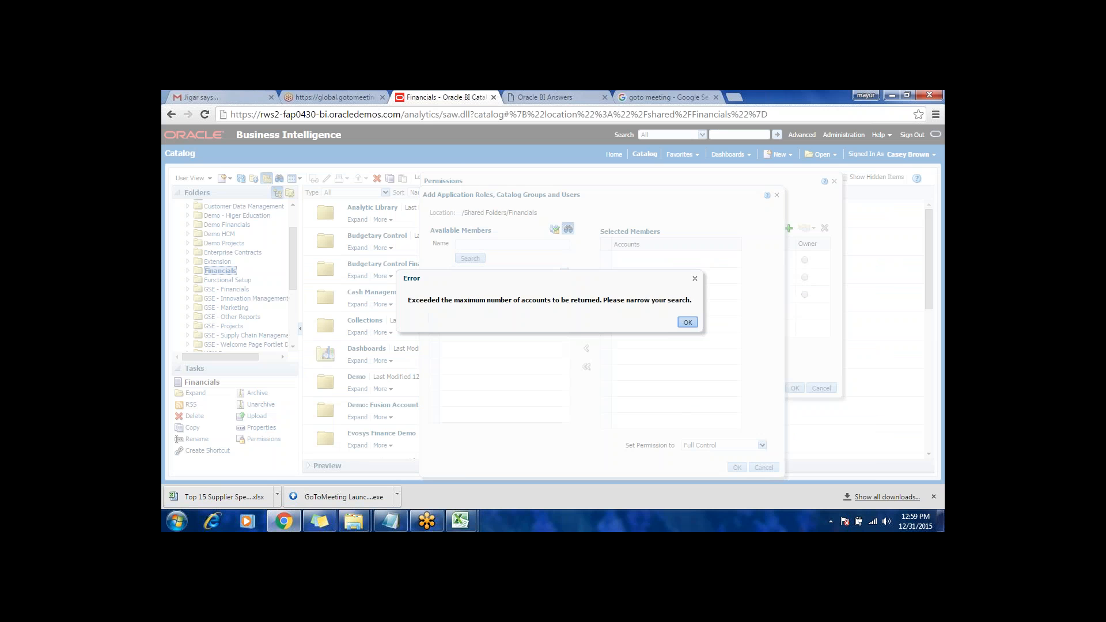
left_click(689, 323)
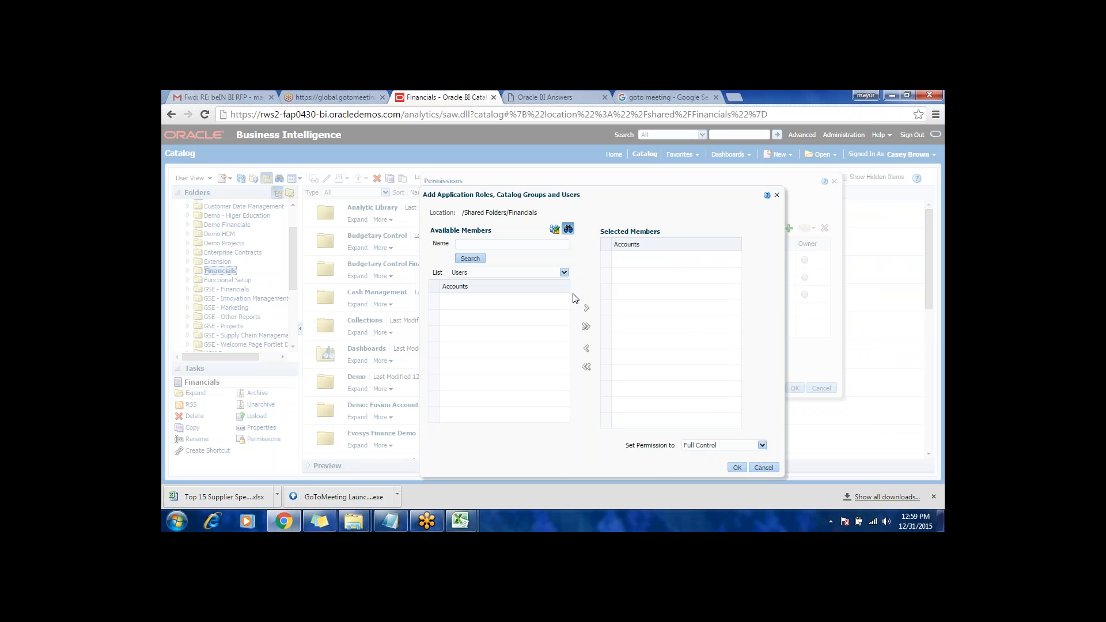
Step: Search the available users by a partial first name followed by the % wildcard
left_click(503, 244)
type("Case%")
left_click(470, 259)
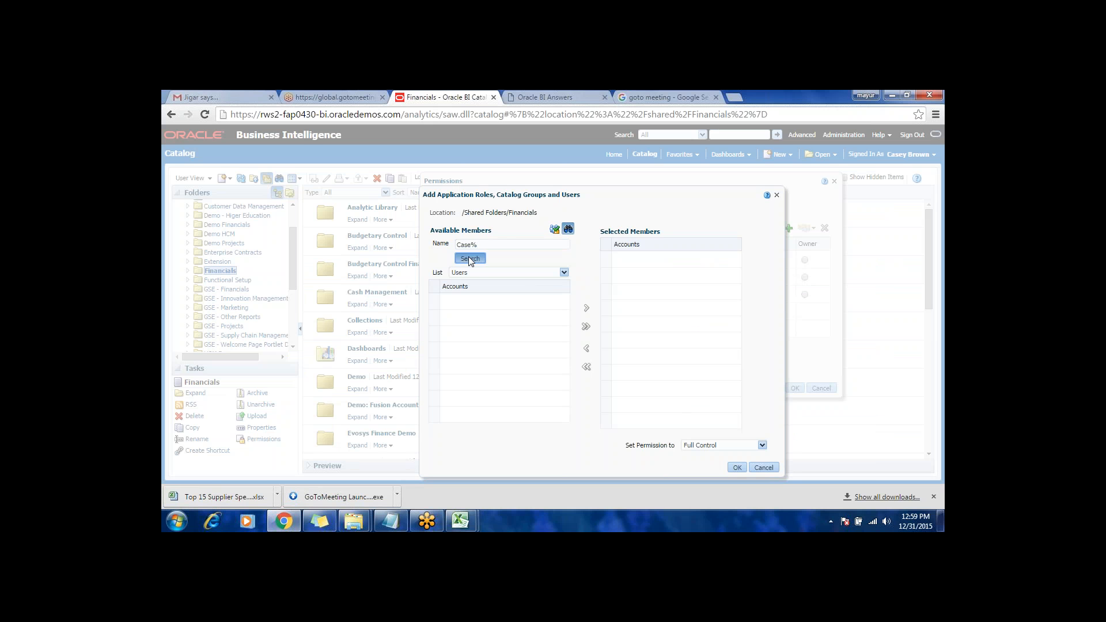
left_click(618, 322)
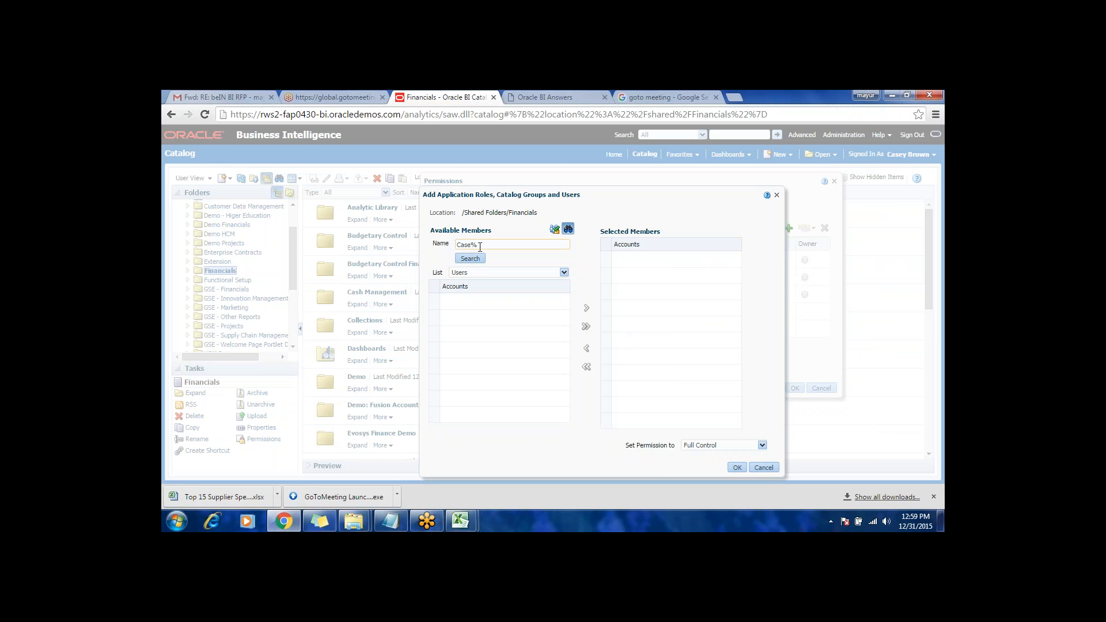
Step: Change the available members list to Application Roles, clear the name filter and search all roles
left_click(481, 272)
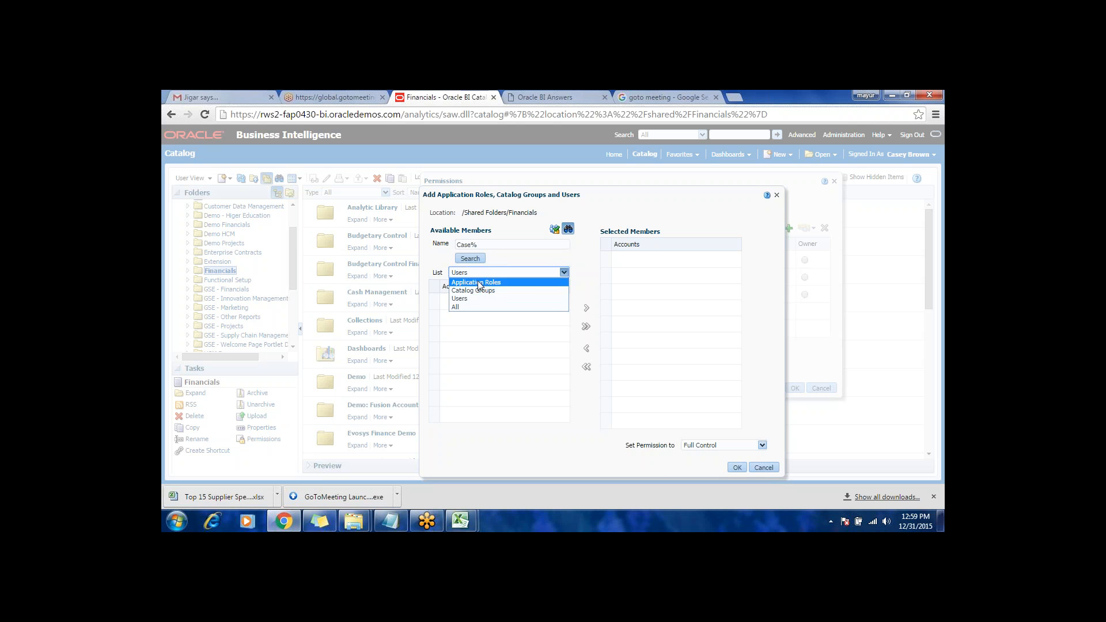
left_click(480, 279)
left_click_drag(480, 245, 436, 247)
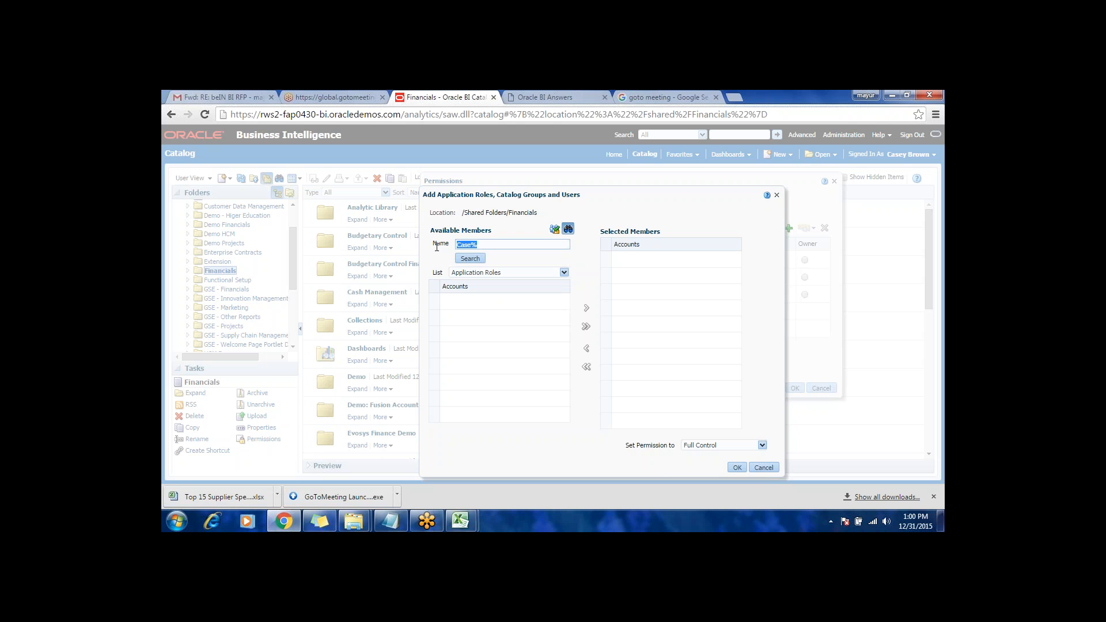
key("BackSpace")
left_click(470, 258)
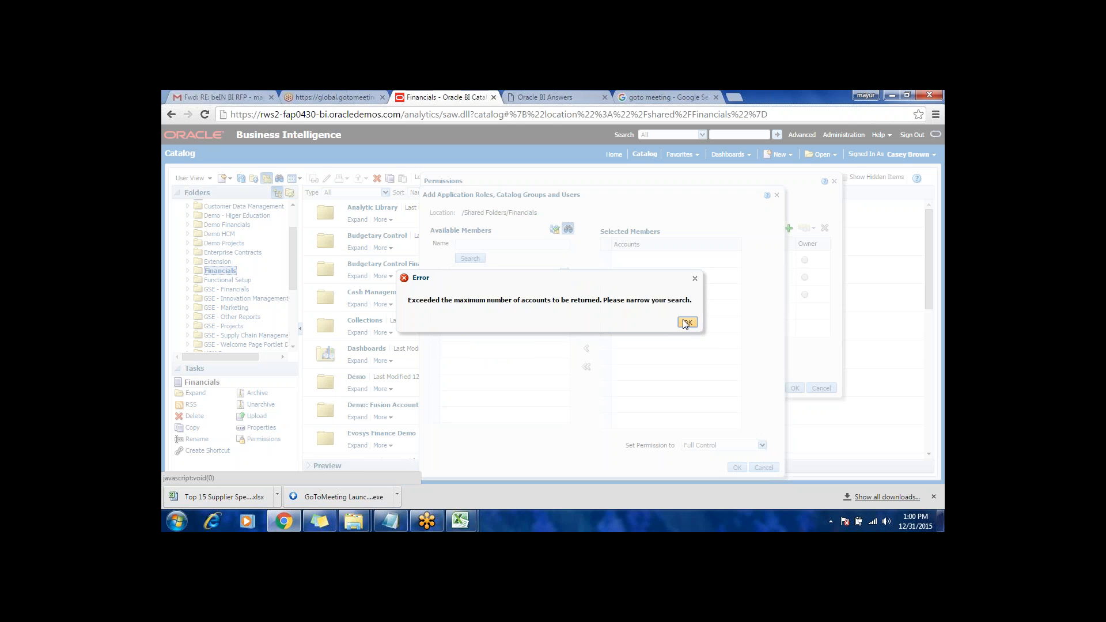
left_click(686, 322)
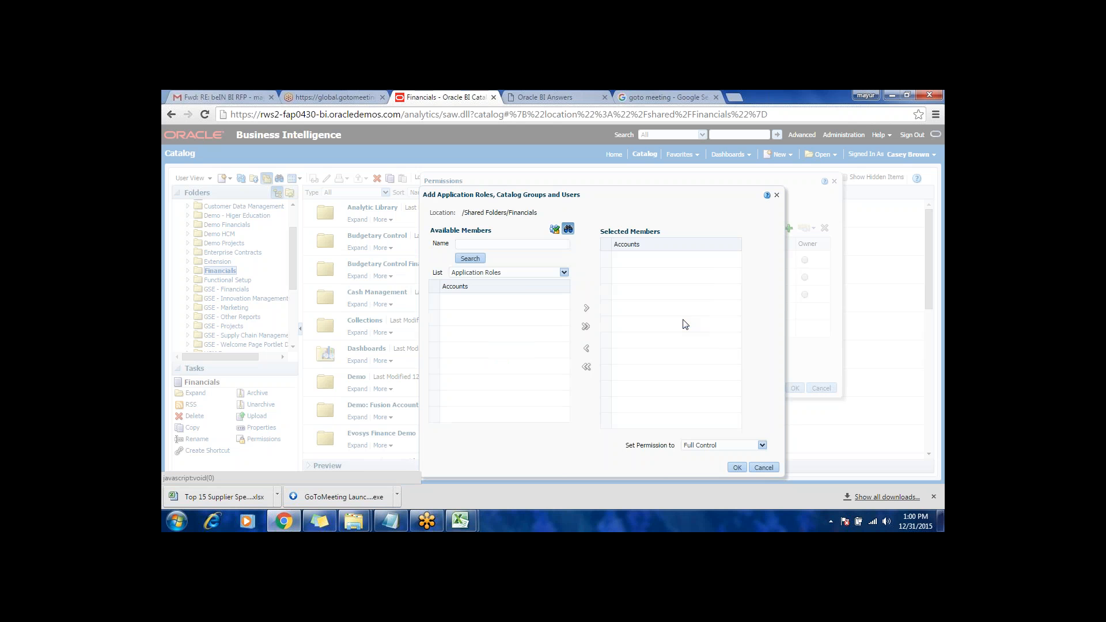
Step: Search the application roles for "Accounts Payabl%", and repeat the search without the % wildcard
left_click(475, 245)
type("Ac")
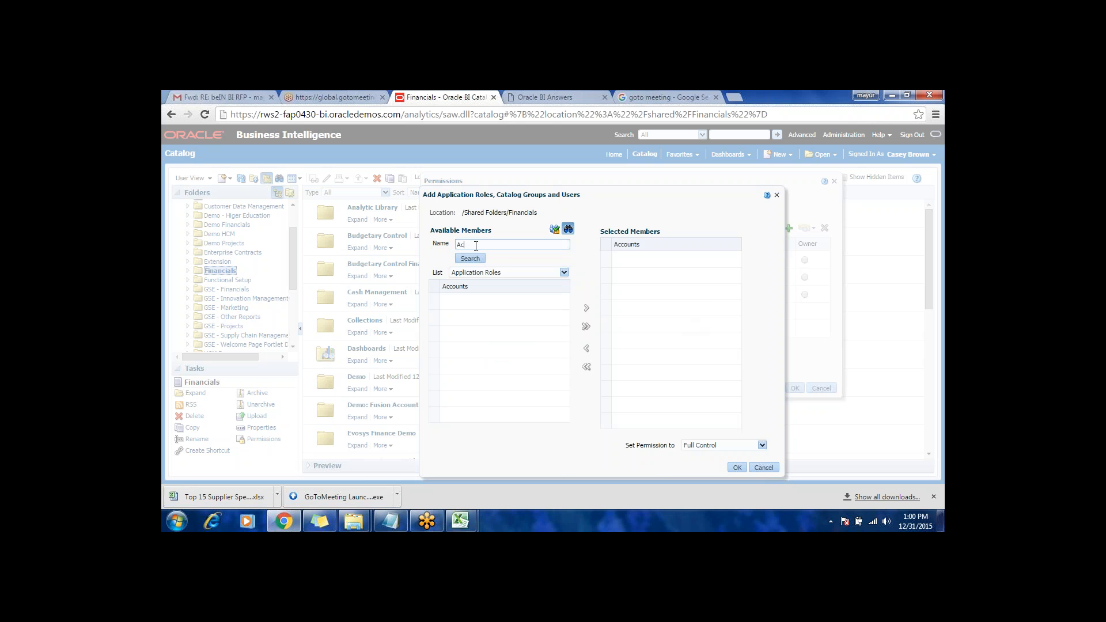
type("counts Payabl%")
left_click(475, 259)
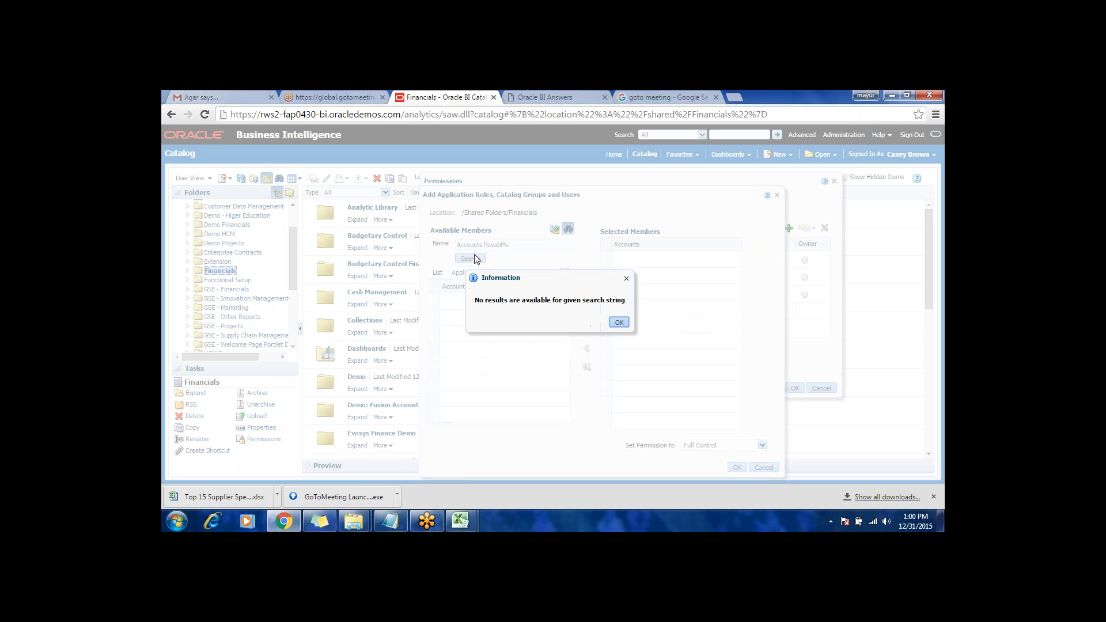
left_click(619, 322)
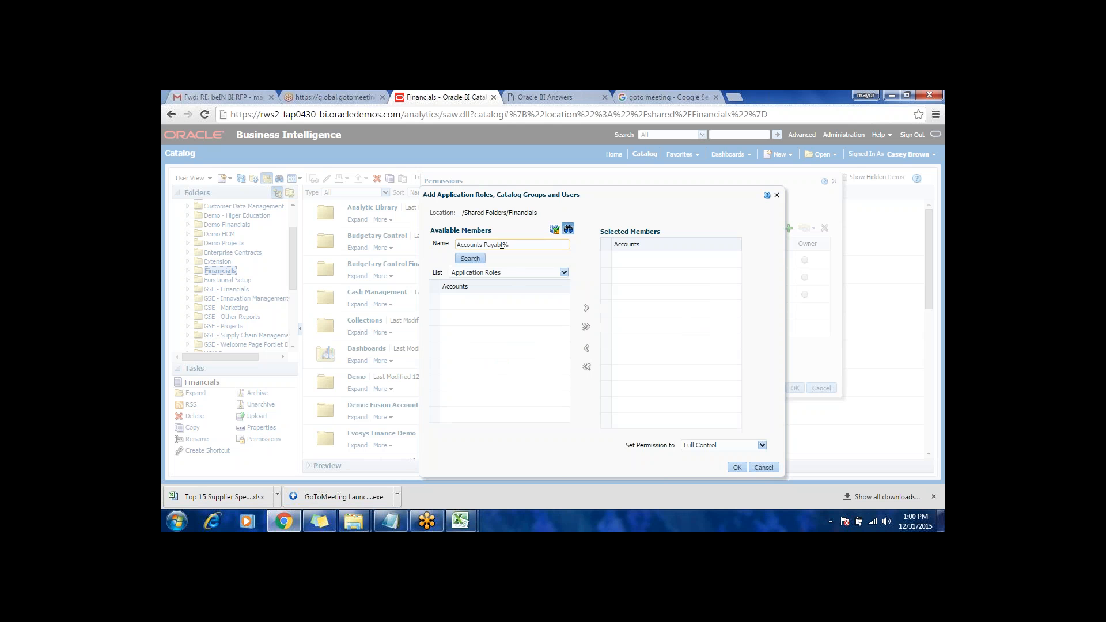
key("BackSpace")
left_click(478, 260)
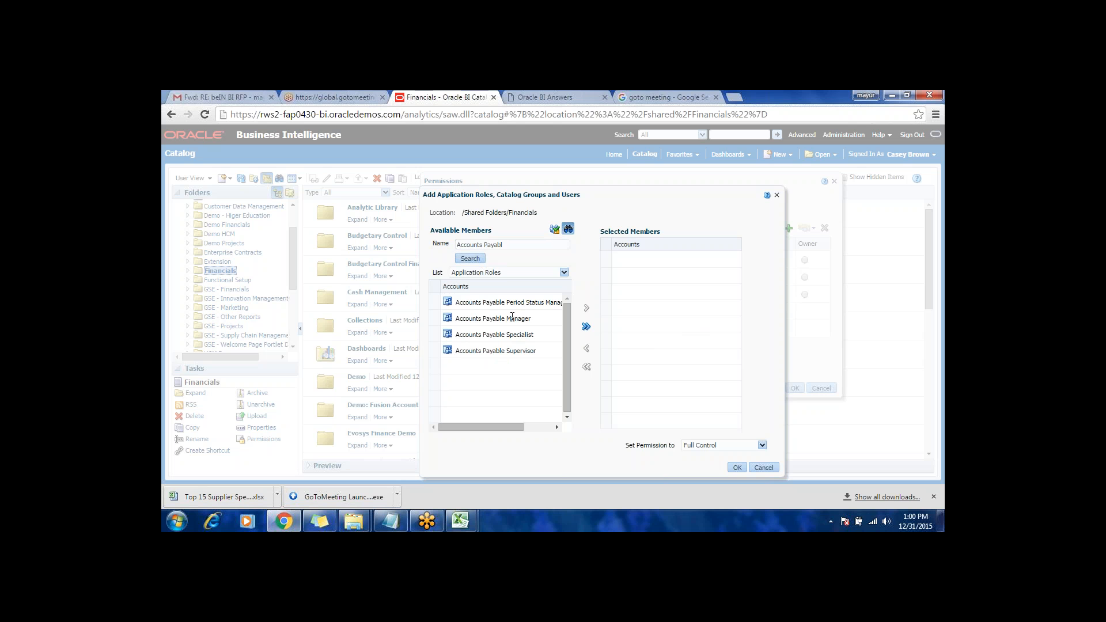
Step: Add the Accounts Payable Manager role to the selected members and highlight it there
left_click(513, 315)
left_click(511, 303)
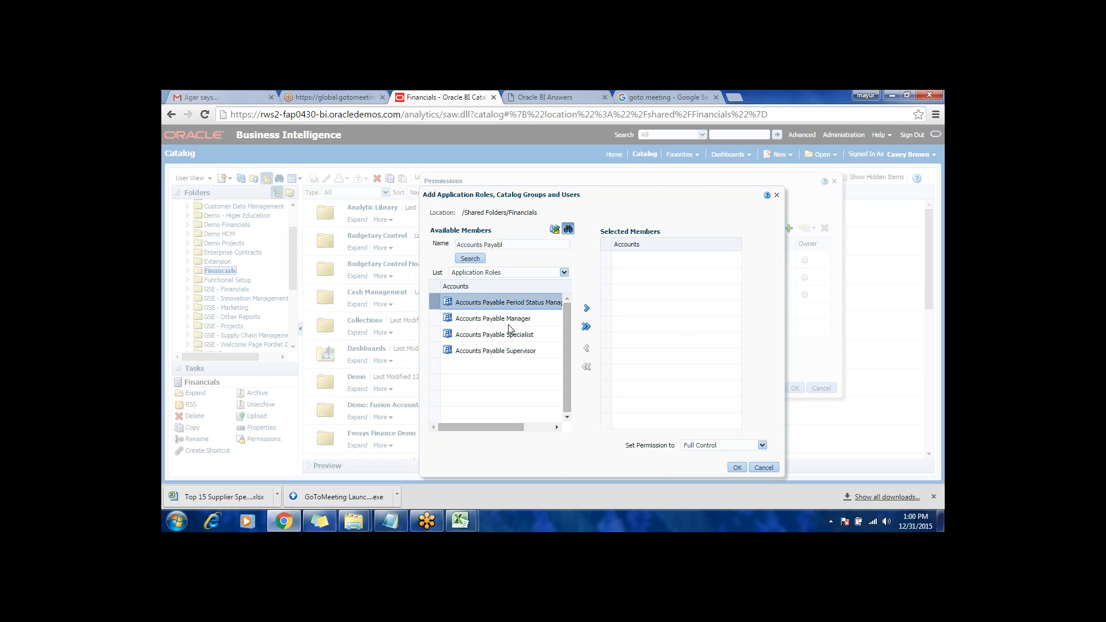
left_click(510, 319)
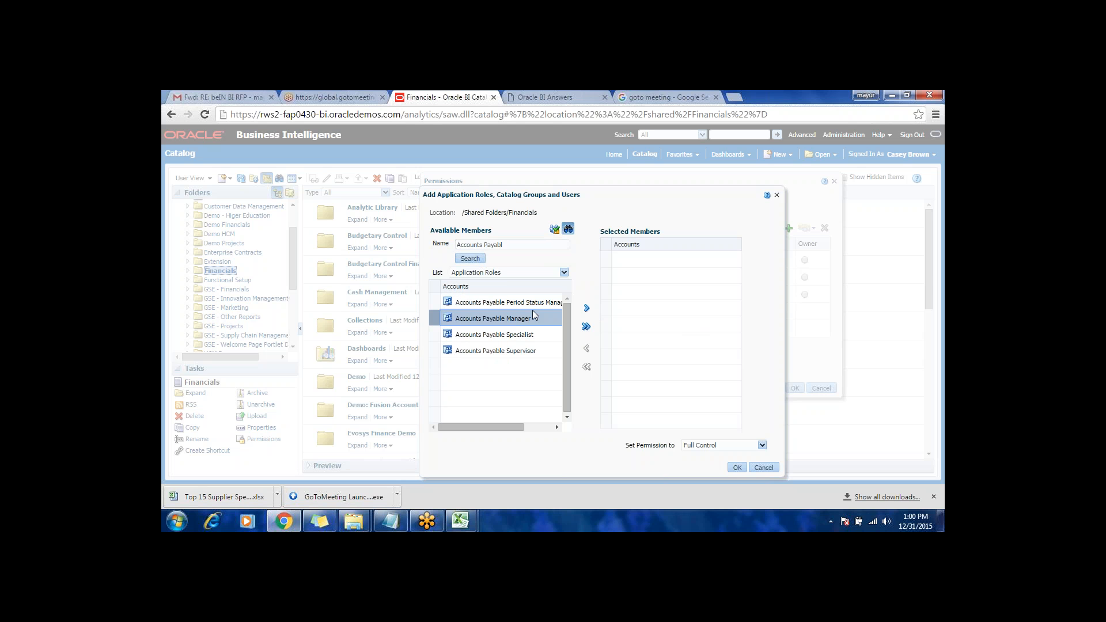
left_click(587, 309)
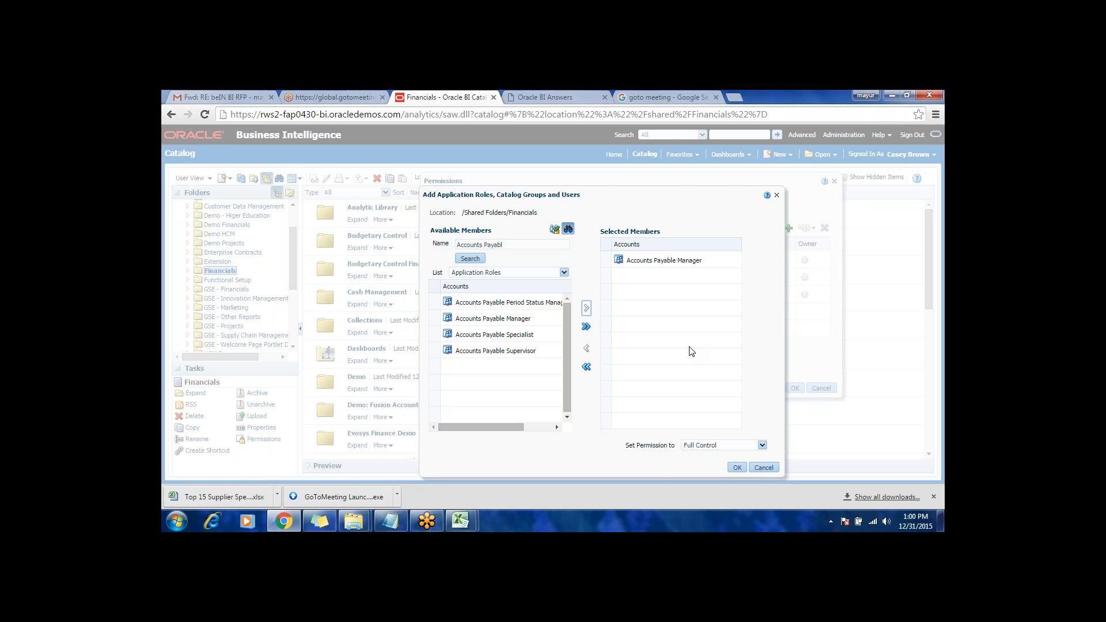
left_click(651, 262)
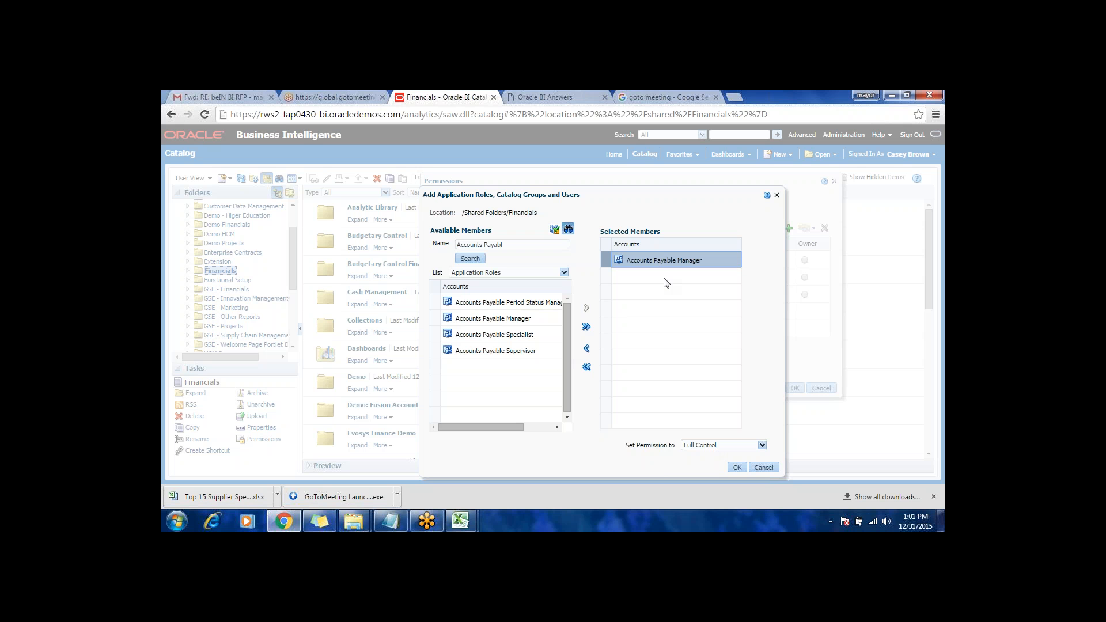
Step: Set the selected Accounts Payable Manager role's permission to No Access and add it to the Financials folder permissions
left_click(732, 447)
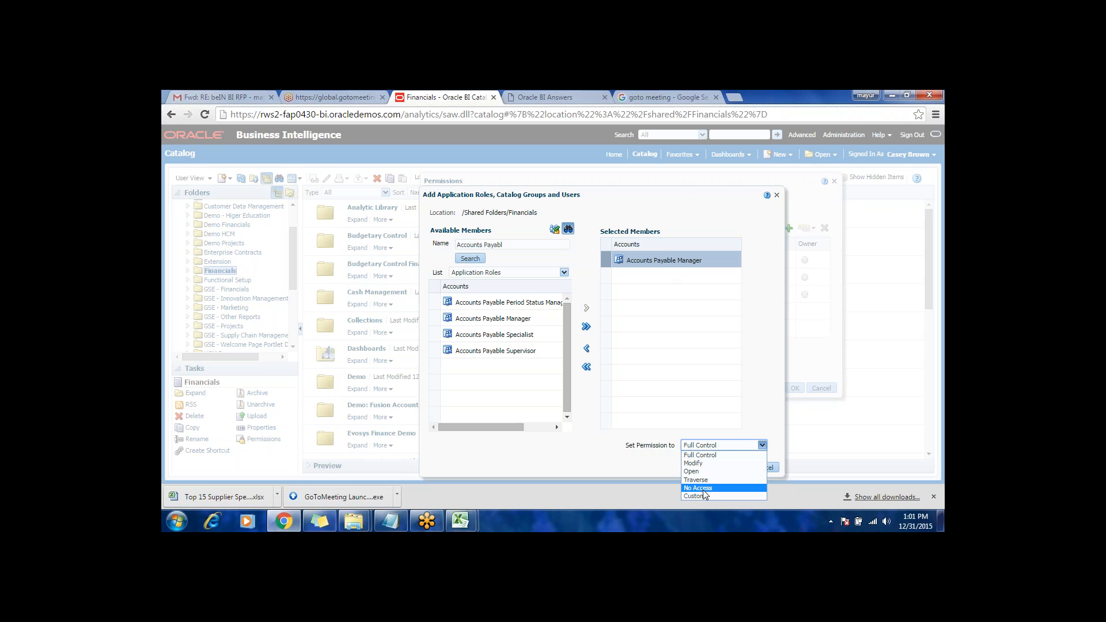
left_click(624, 454)
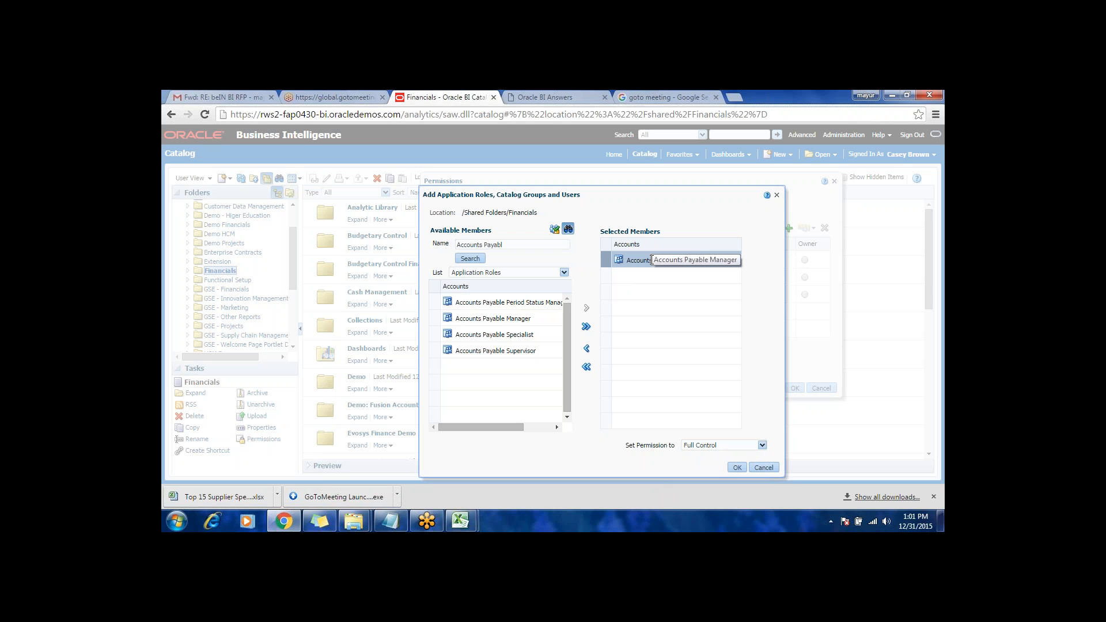
left_click(718, 448)
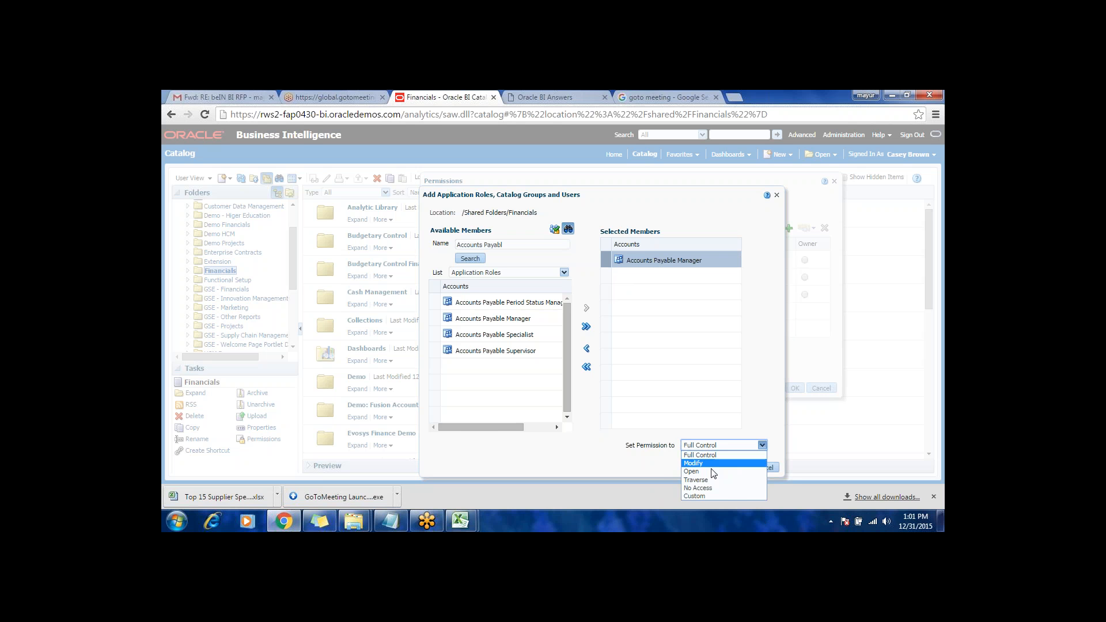
left_click(708, 487)
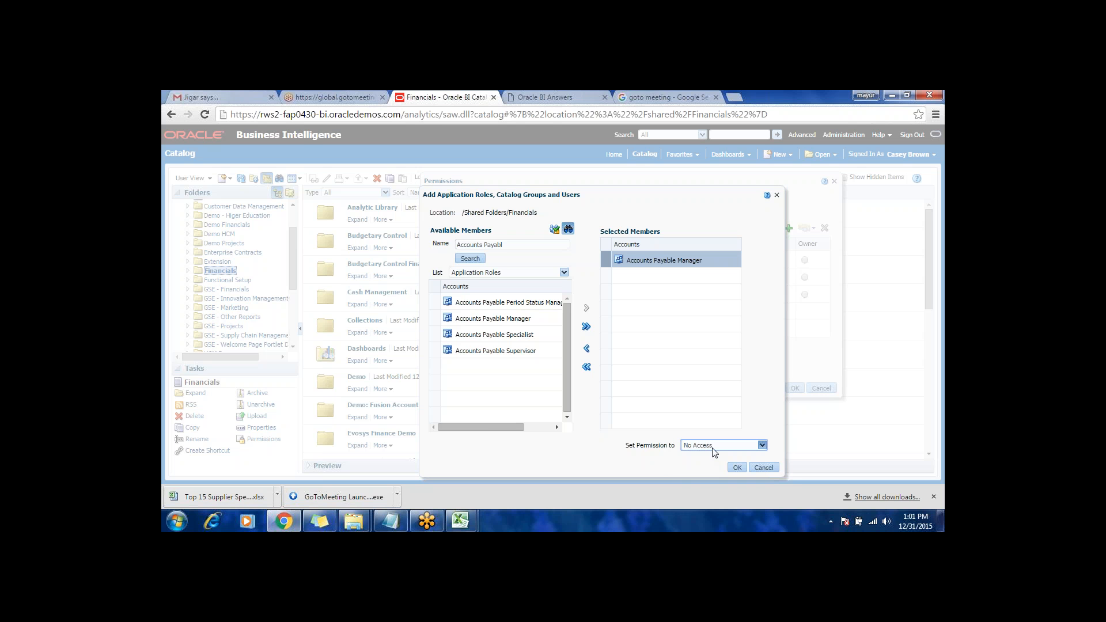
left_click(737, 467)
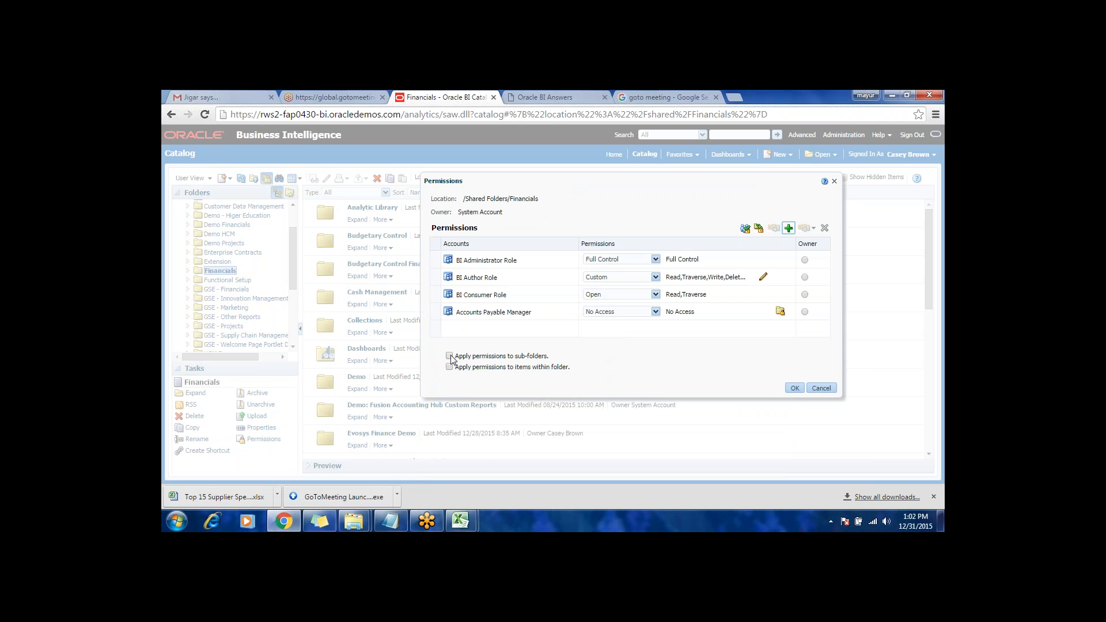
Step: Mark the Financials permissions to apply to sub-folders and to items within the folder, and discard the permission changes
left_click(577, 356)
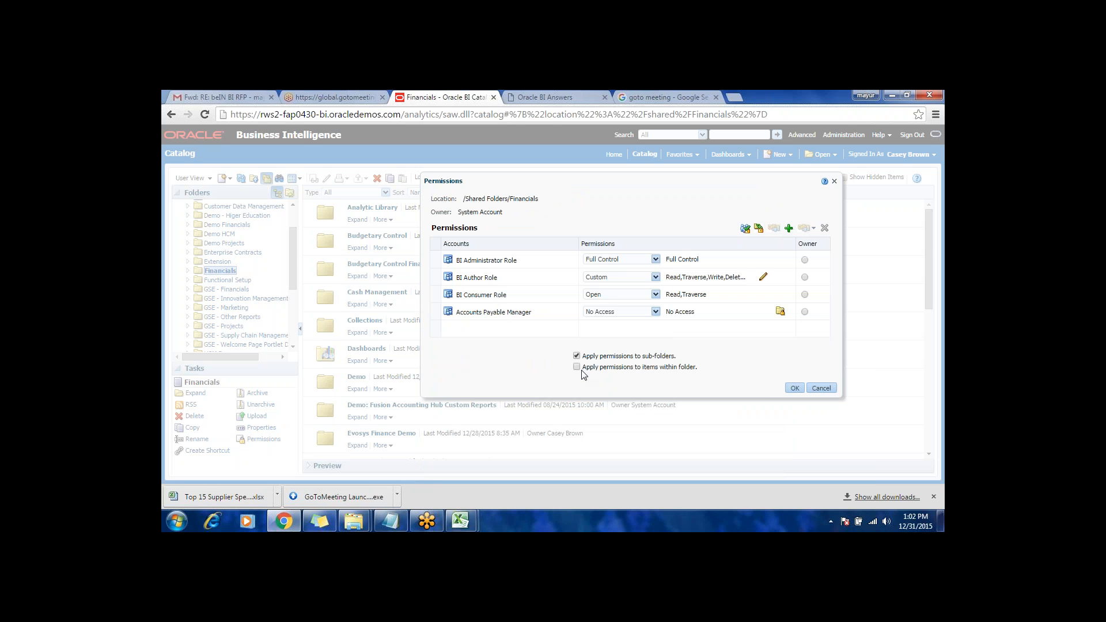
left_click(576, 367)
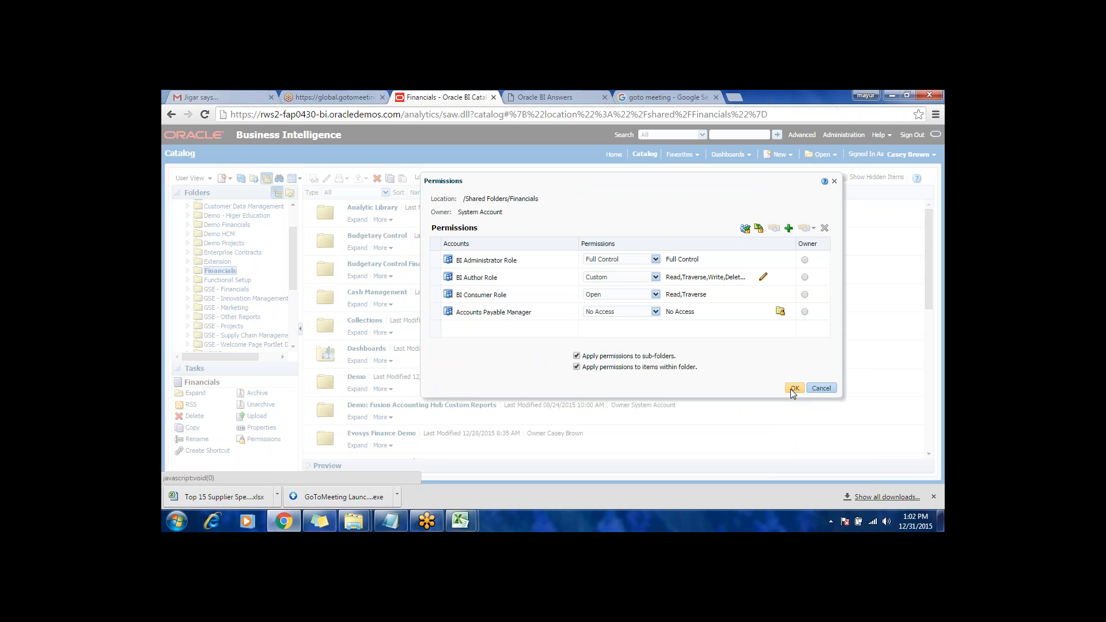
left_click(822, 388)
Step: Go to Manage Privileges in Administration and start adding members to the Access to Answers privilege
left_click(841, 137)
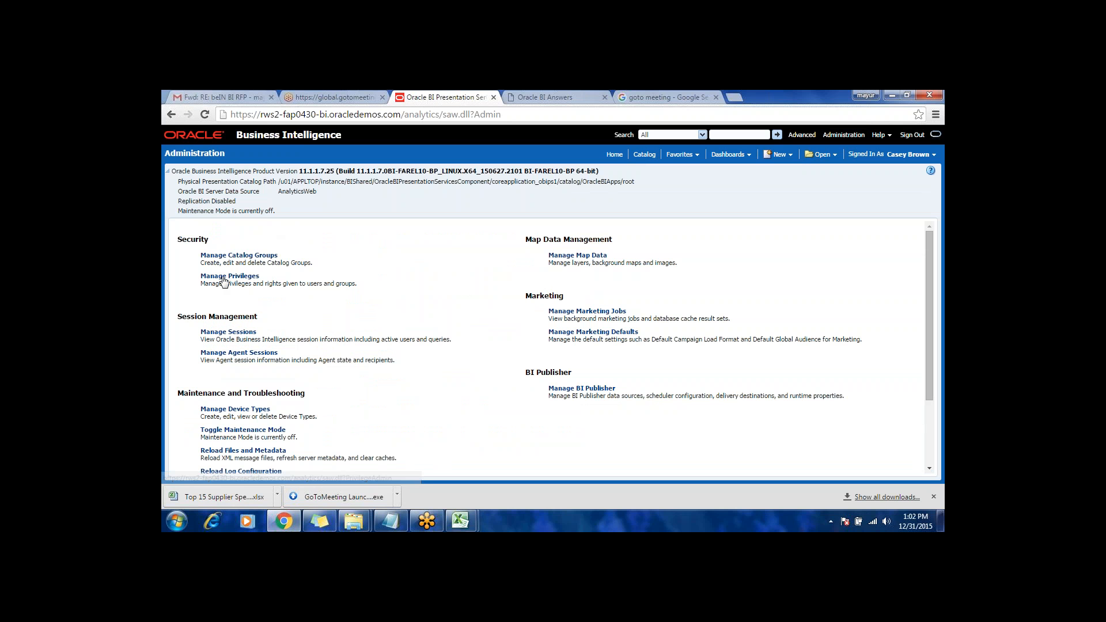
left_click(225, 277)
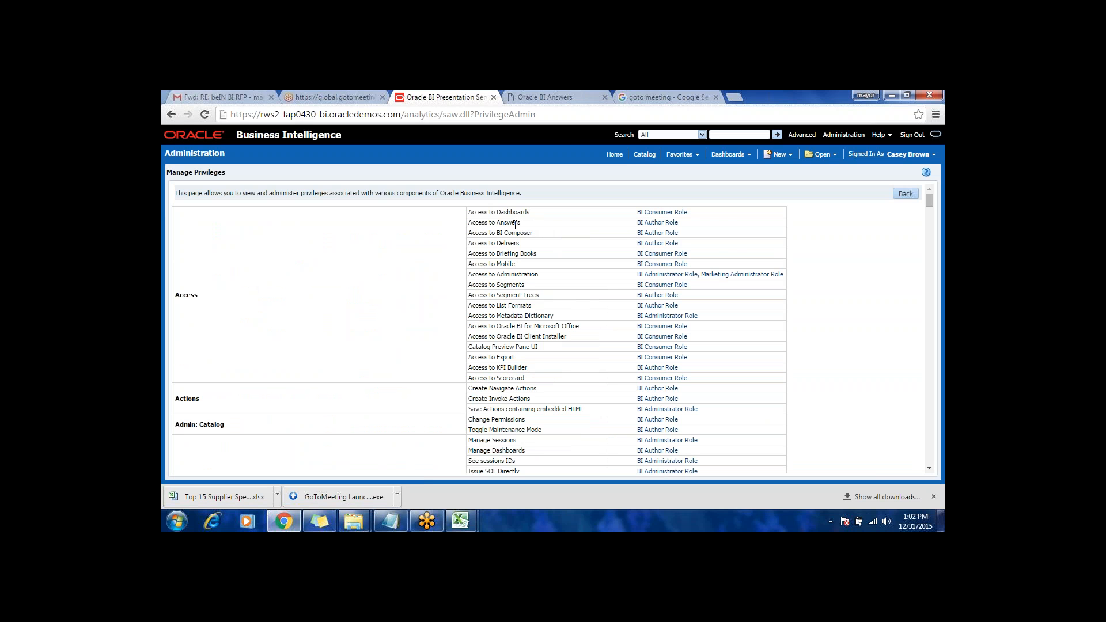
left_click(671, 224)
left_click(672, 214)
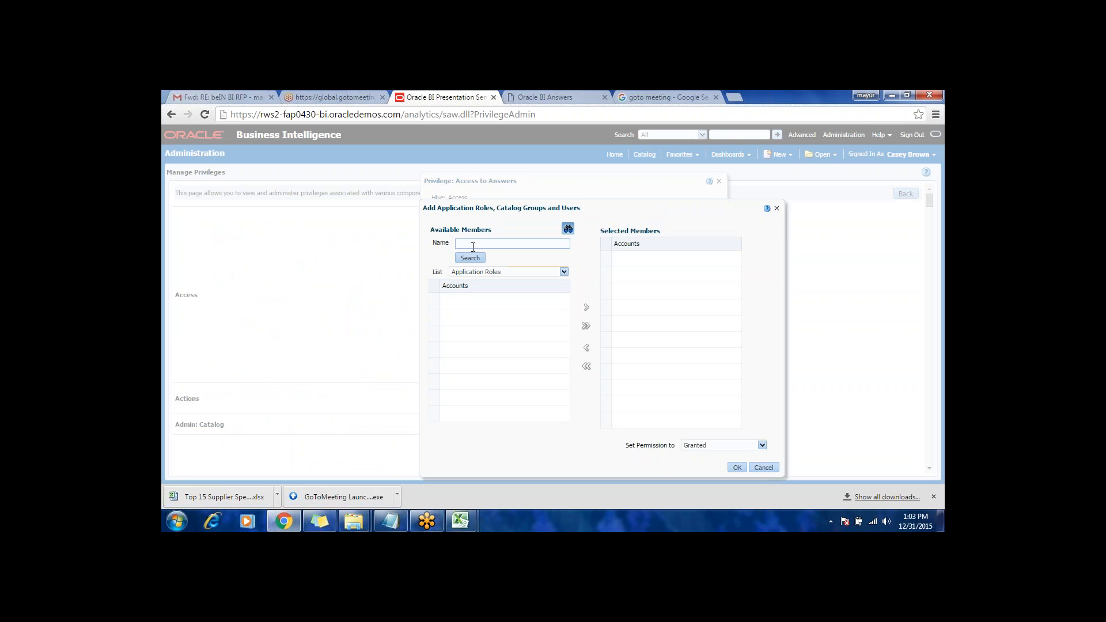
left_click_drag(518, 203, 516, 204)
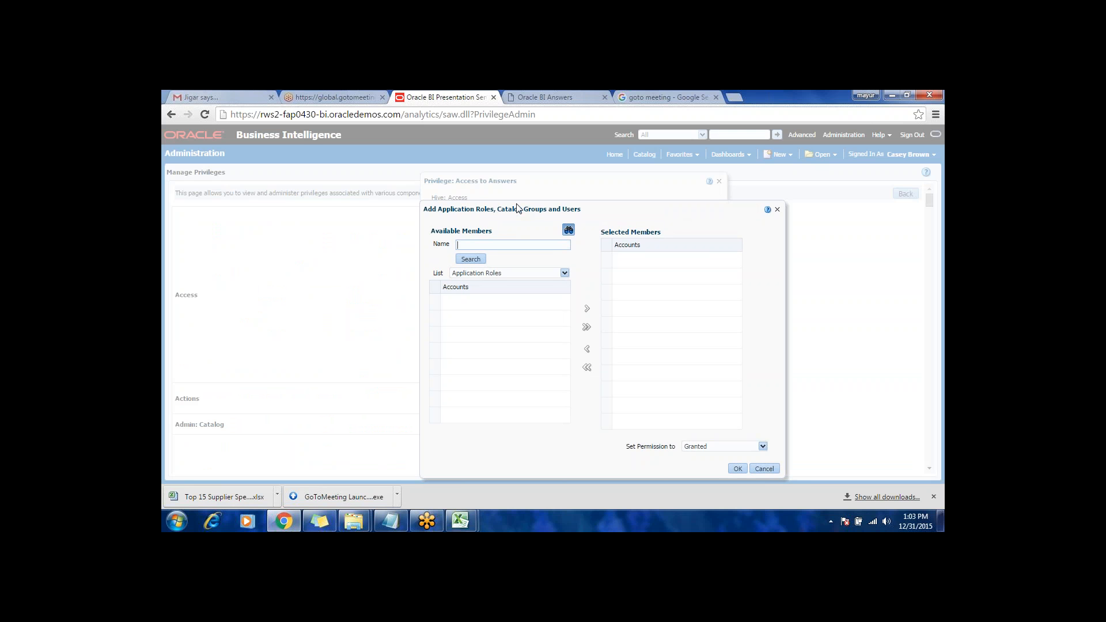
left_click_drag(516, 204, 517, 179)
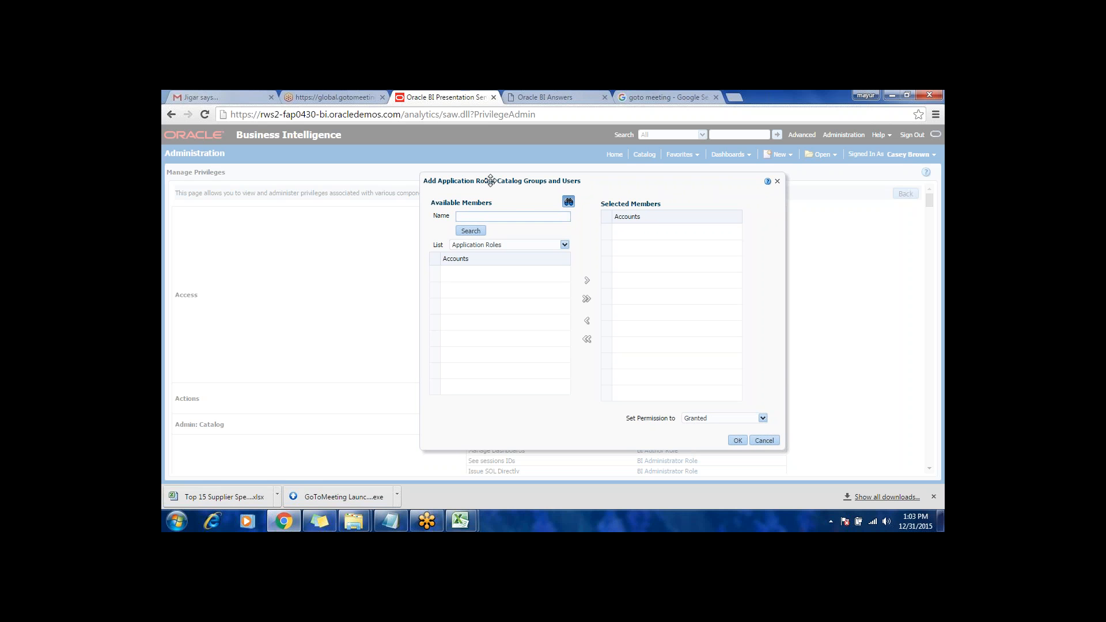
left_click(208, 92)
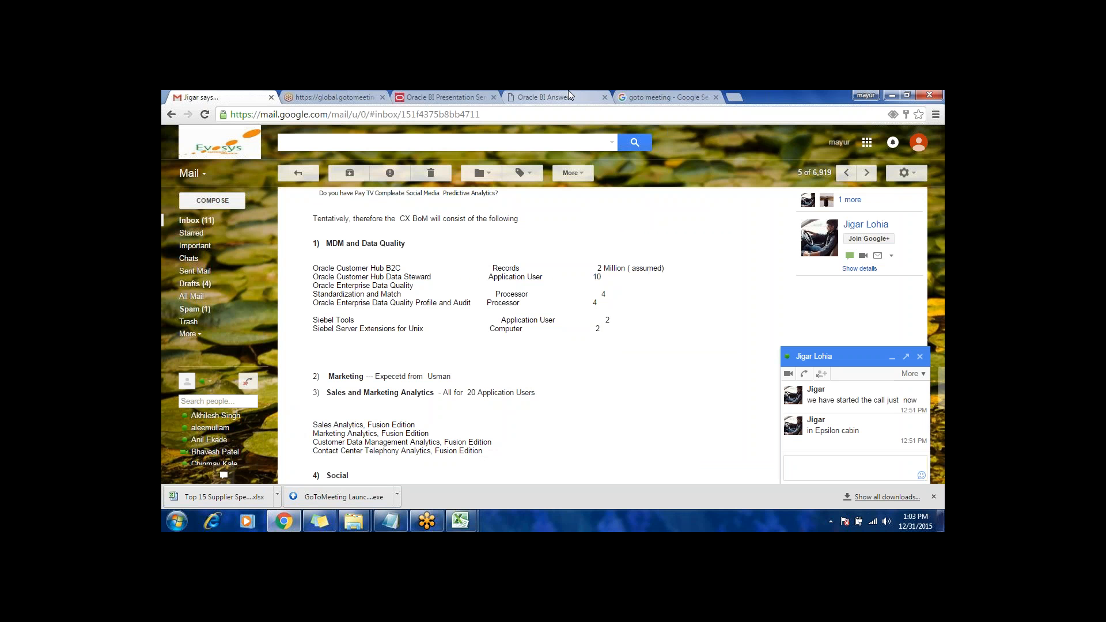
left_click(568, 92)
left_click(466, 96)
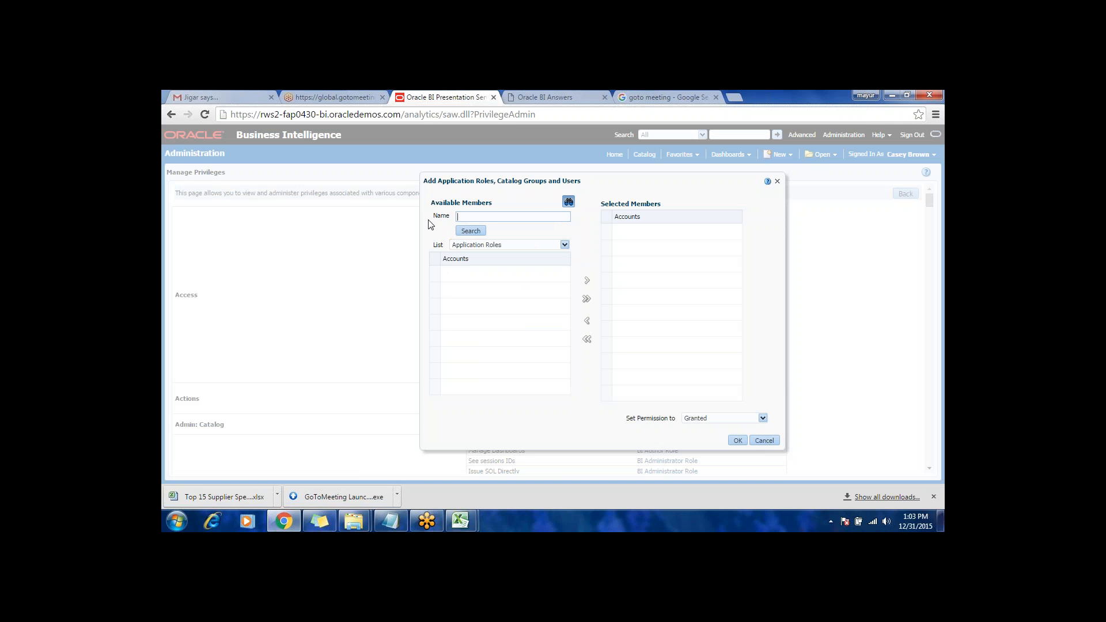
left_click(770, 440)
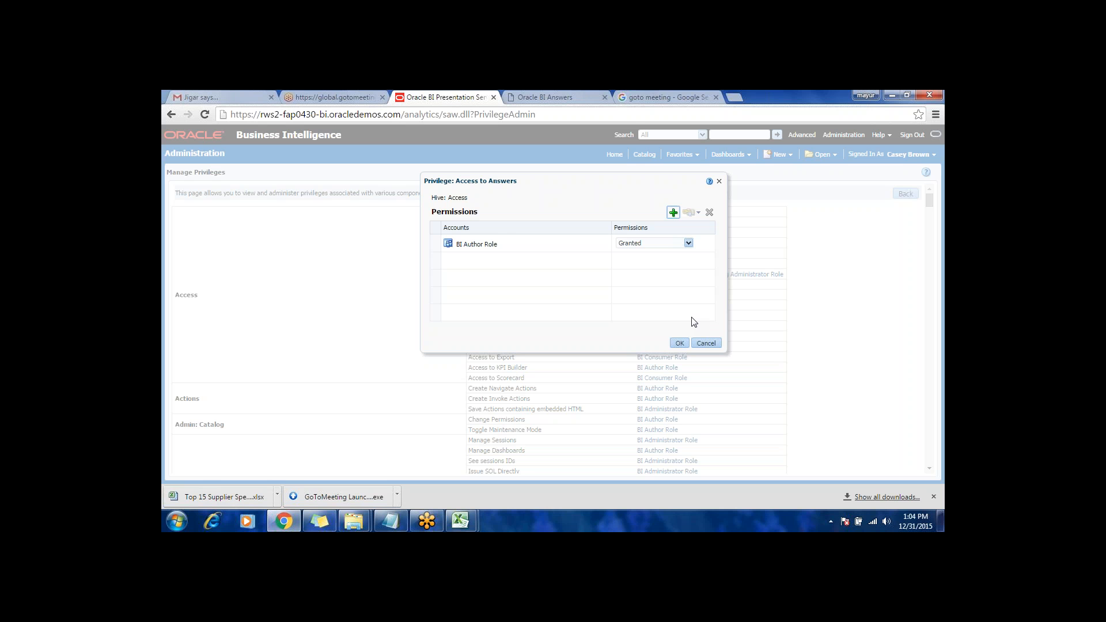
left_click(716, 344)
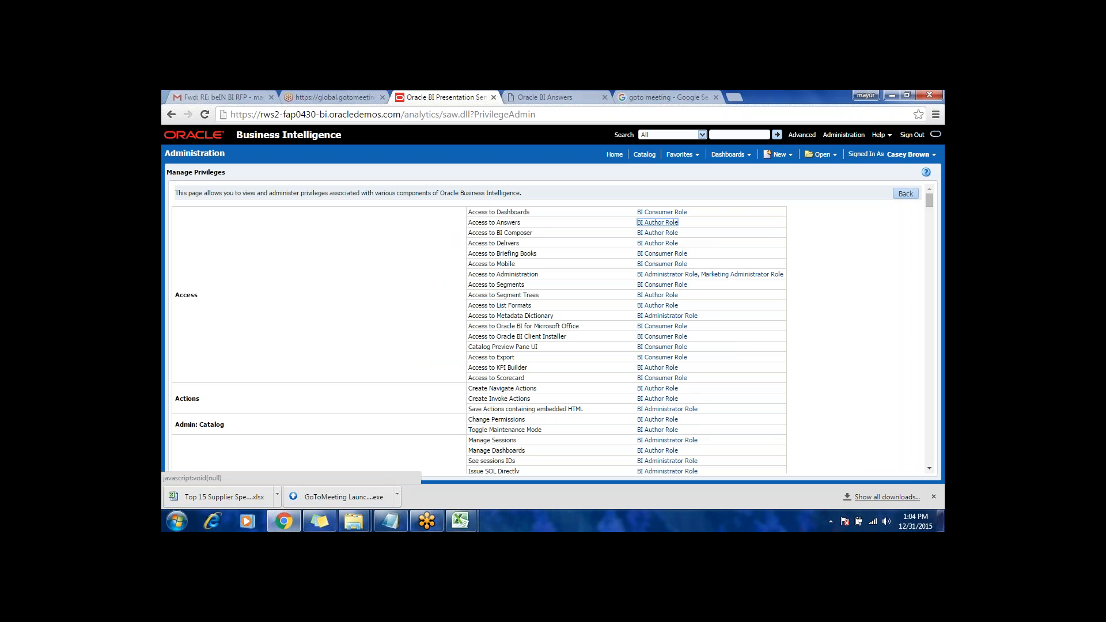
Step: Start adding members to the Access to Answers privilege and search the application roles for "Accounts Payable"
left_click(668, 224)
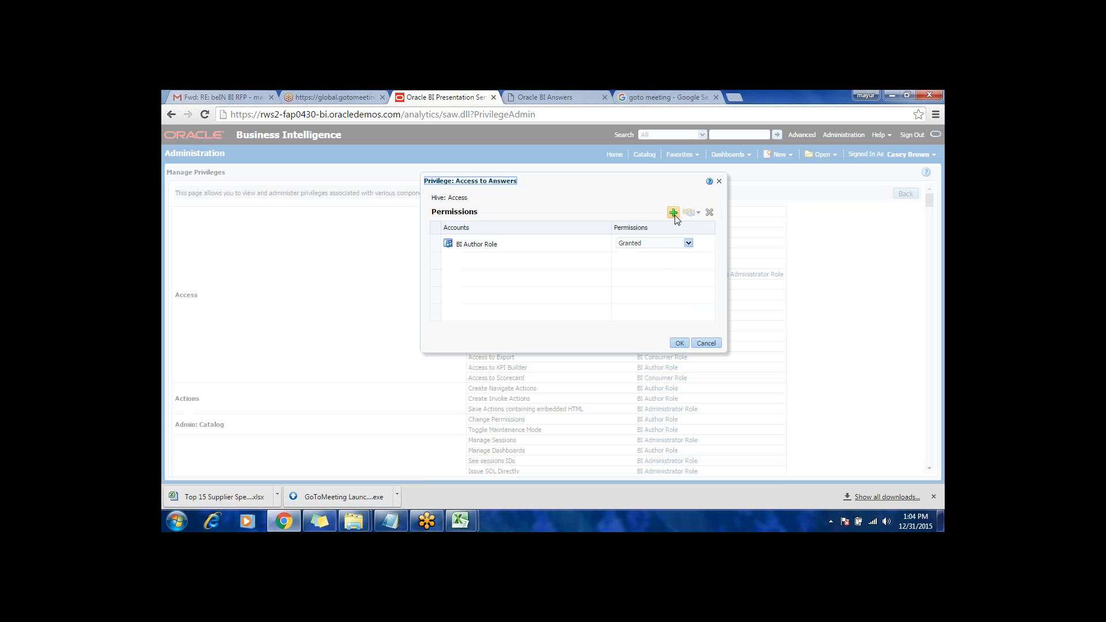
left_click(675, 216)
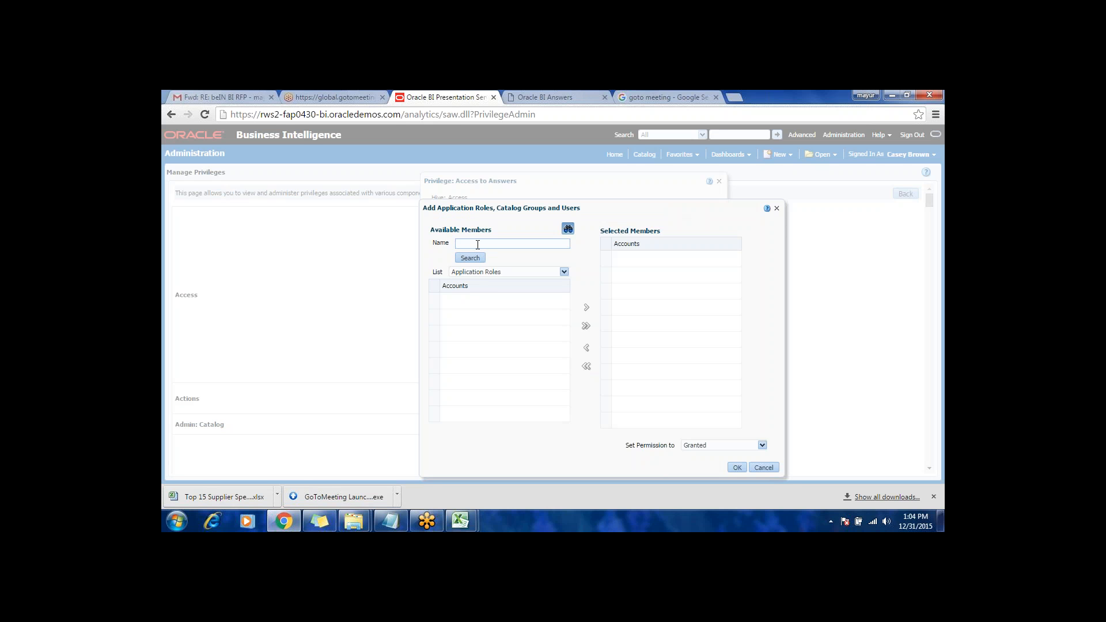
type("count Paya")
left_click(469, 257)
left_click(626, 323)
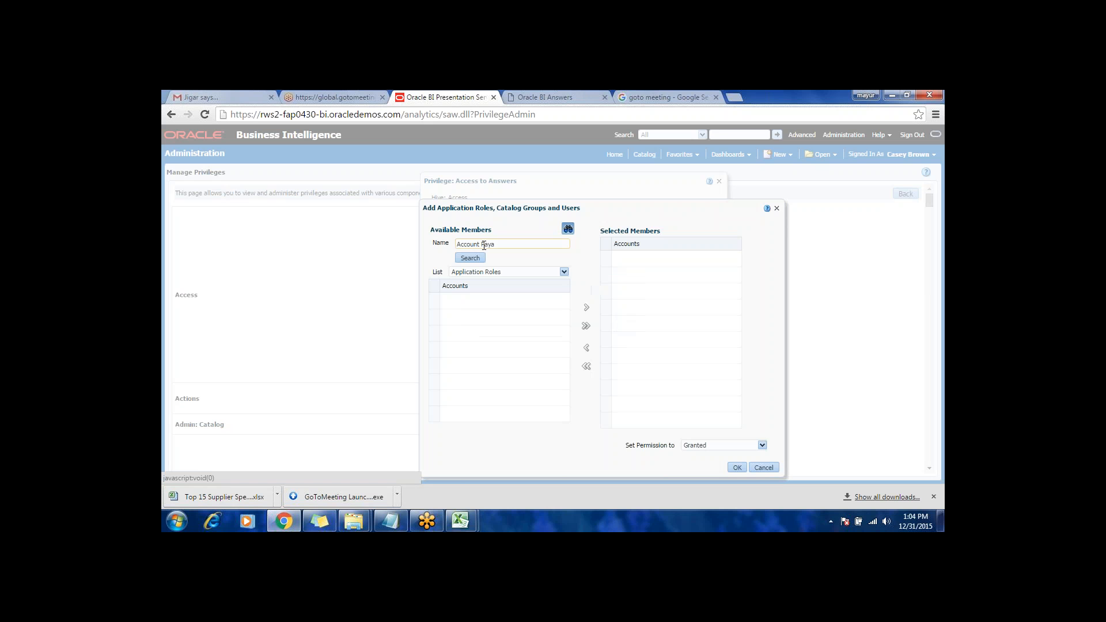
type("ble")
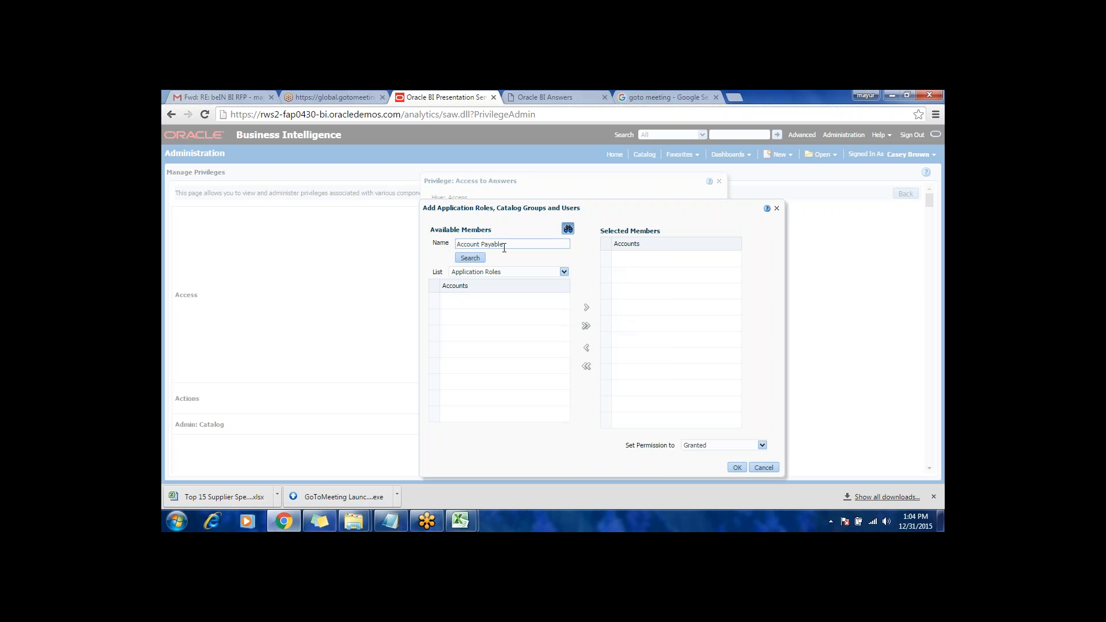
type("s")
left_click(470, 257)
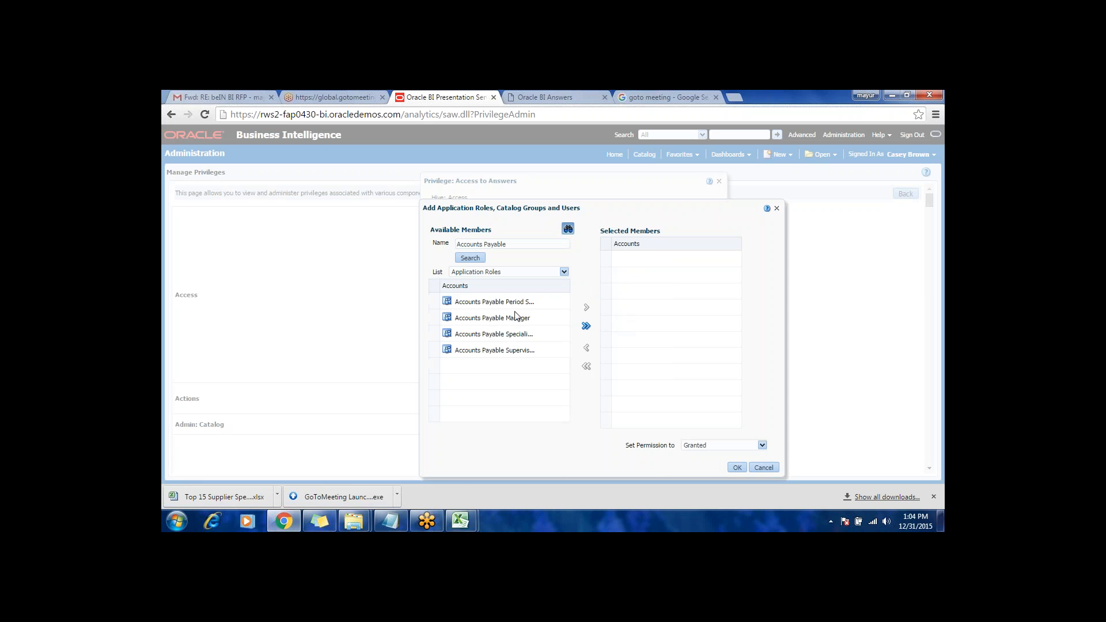
Step: Select the Accounts Payable Manager role with the permission Denied, and cancel the change to the Access to Answers privilege
left_click(517, 317)
left_click(586, 308)
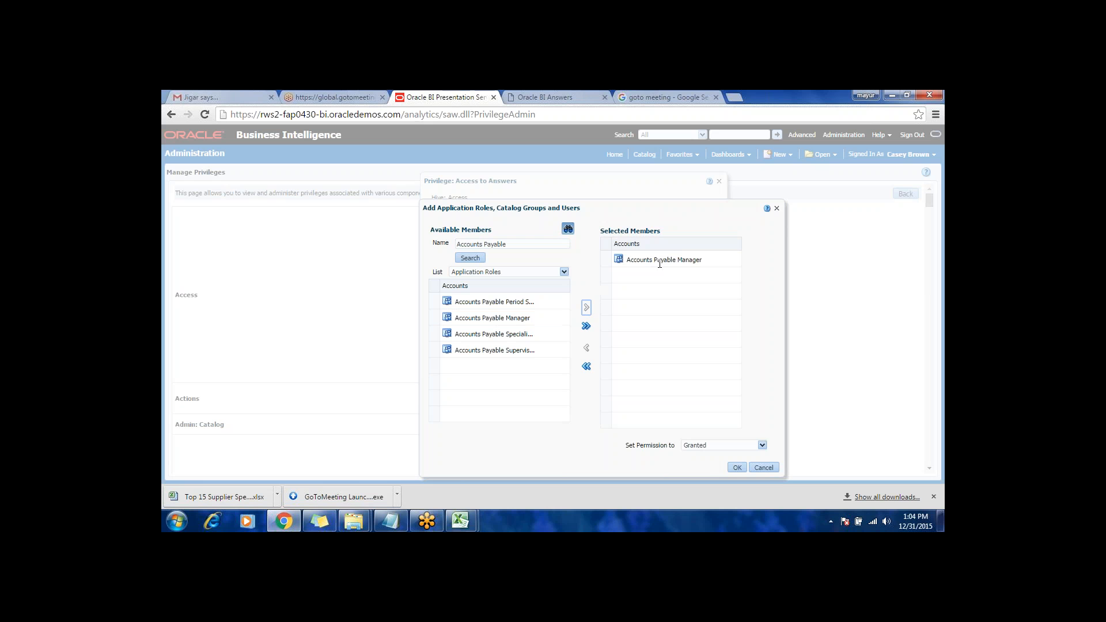
left_click(720, 447)
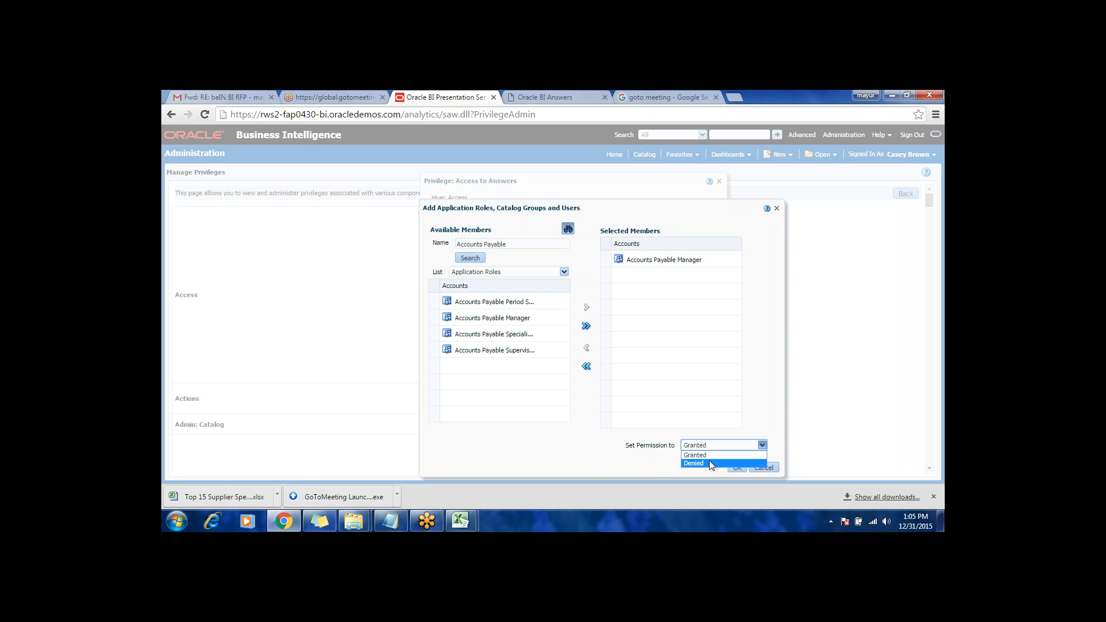
left_click(709, 462)
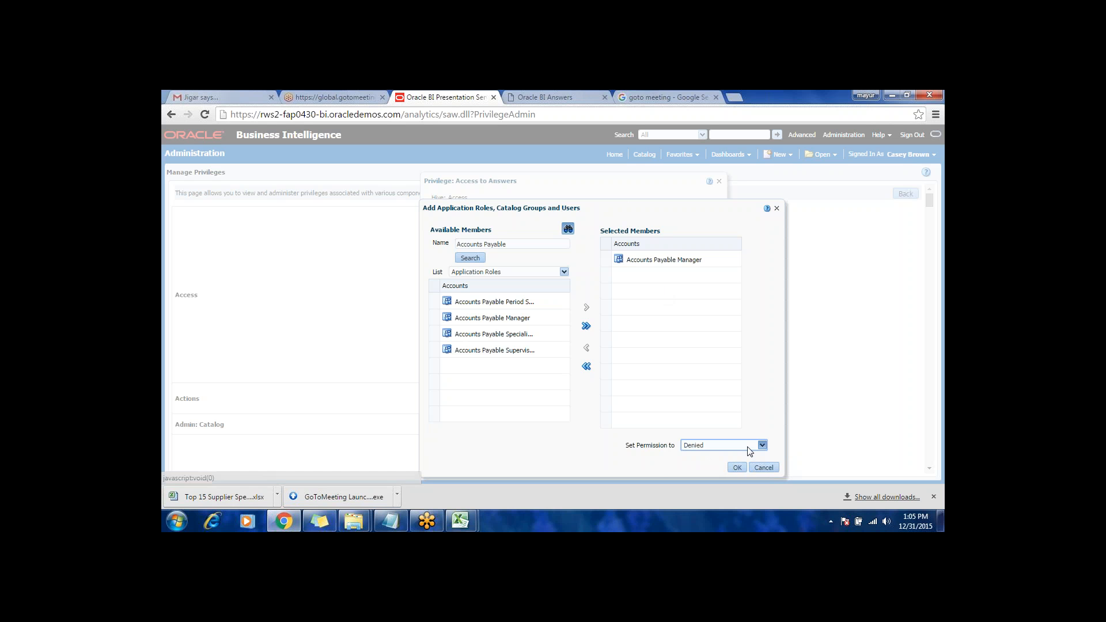
left_click(765, 467)
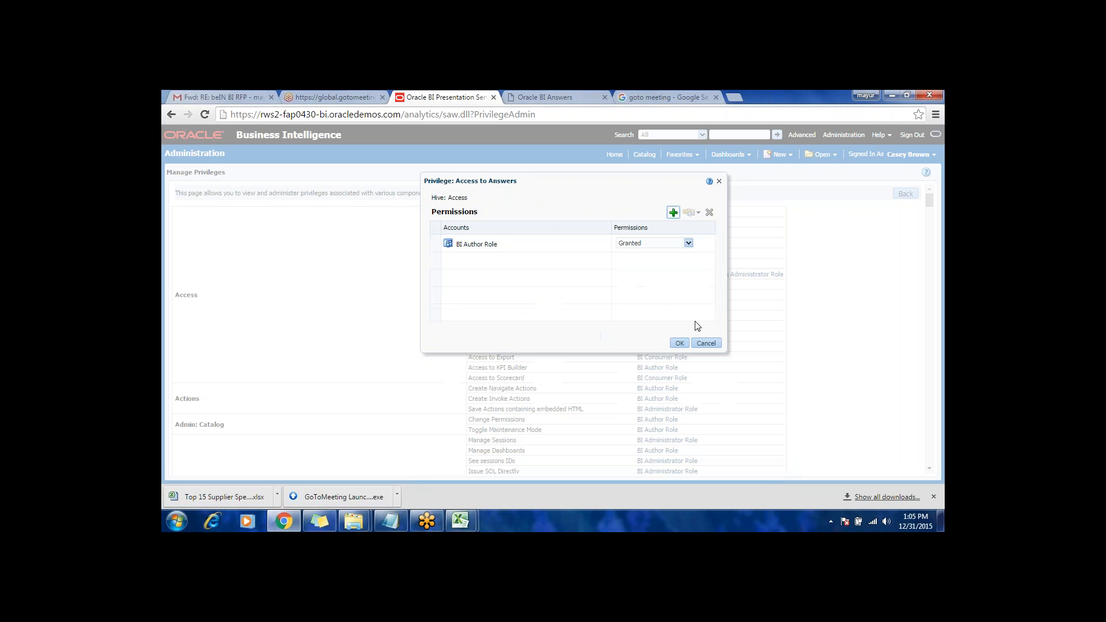
left_click(708, 343)
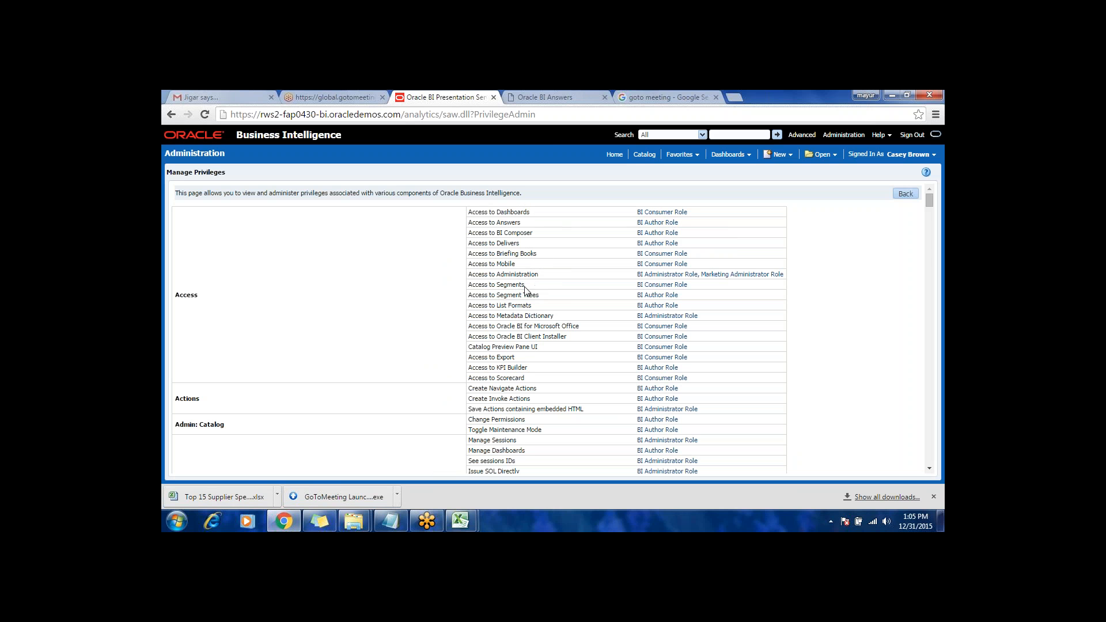
Step: Review the roles assigned to the remaining privileges, from Actions and Admin through Answers to SOAP
scroll(551, 340, "down", 10)
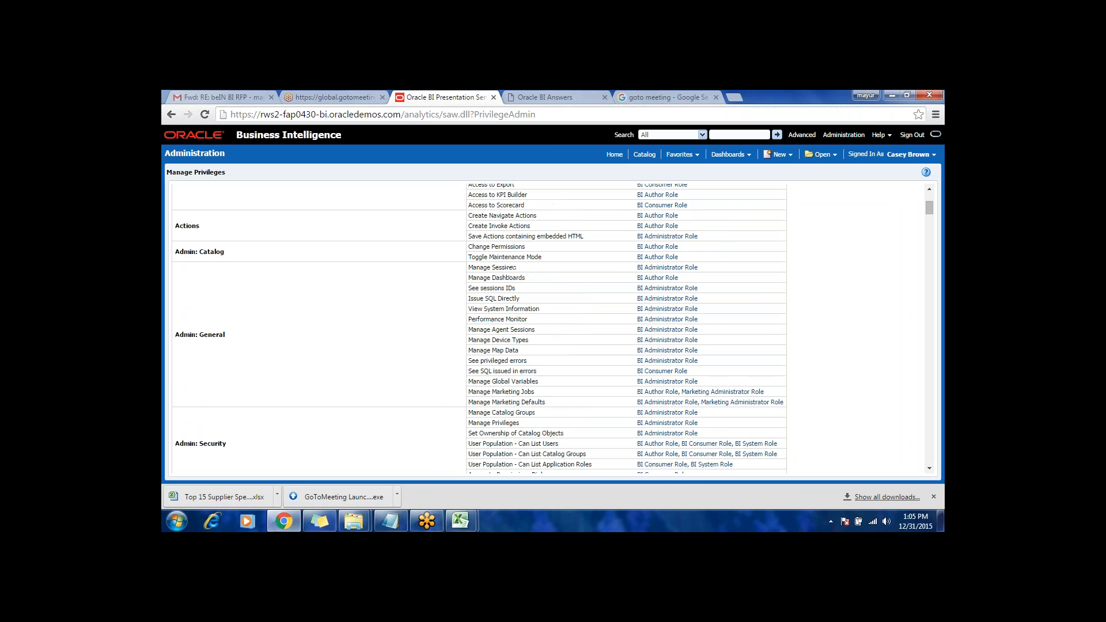
scroll(551, 344, "down", 15)
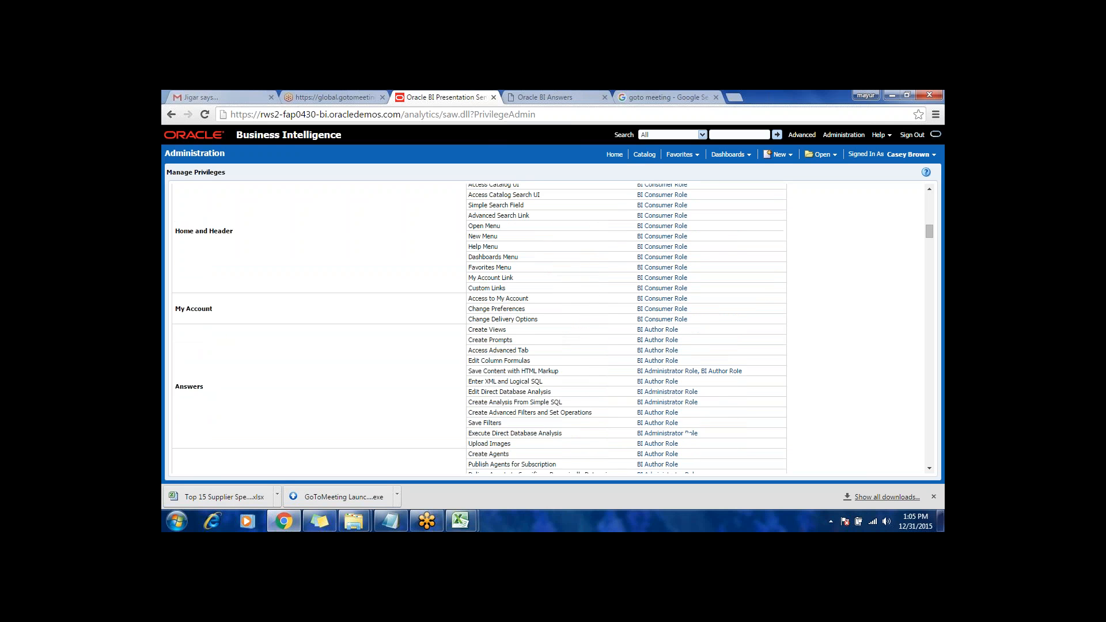
scroll(551, 341, "down", 3)
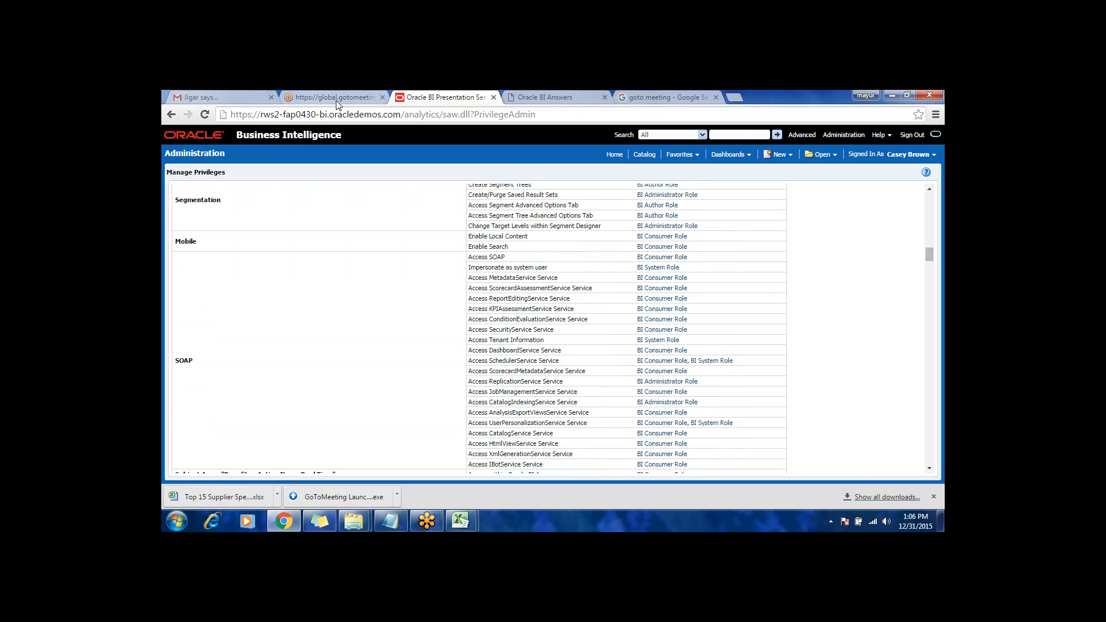
Step: Switch from the browser to the sticky notes and select the first account's password under the ZAMS BI heading
left_click(890, 95)
left_click(891, 96)
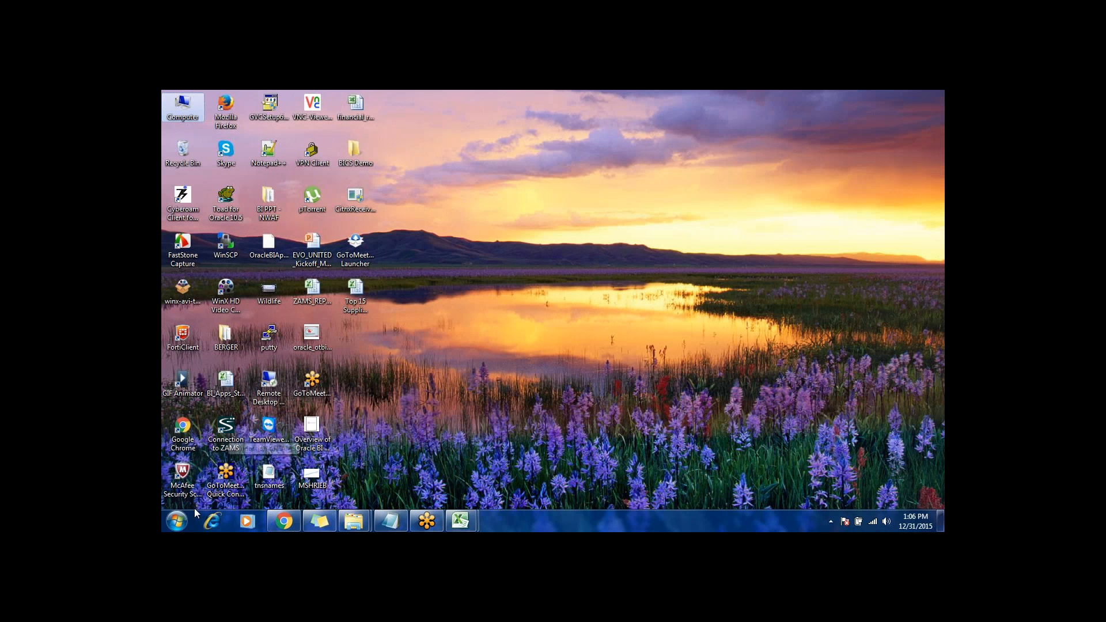
left_click(176, 521)
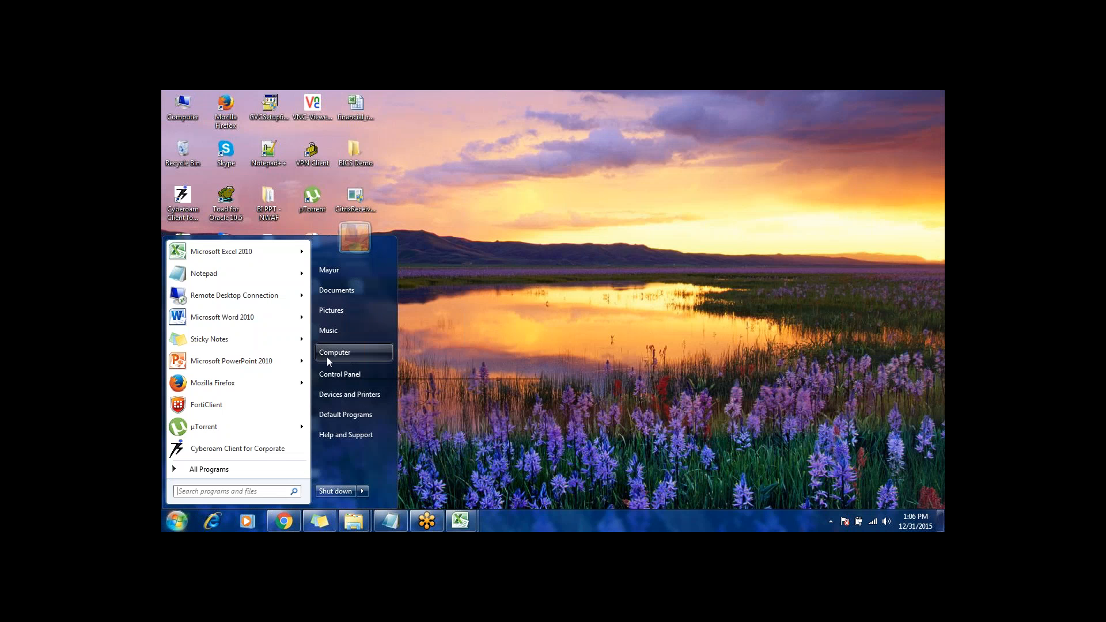
mouse_move(212, 271)
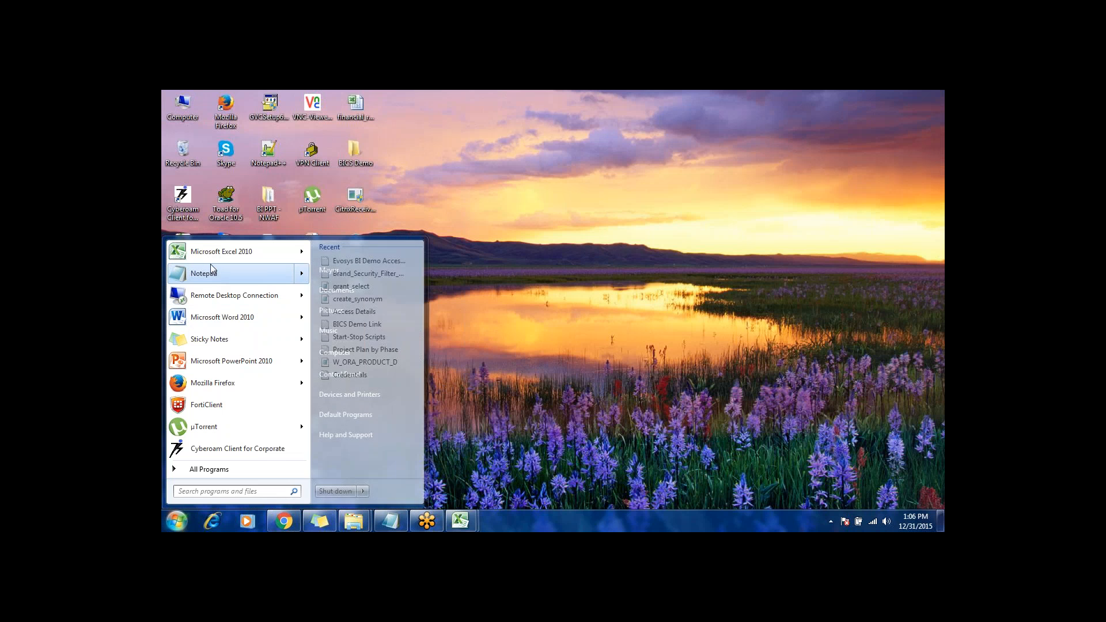
left_click(326, 521)
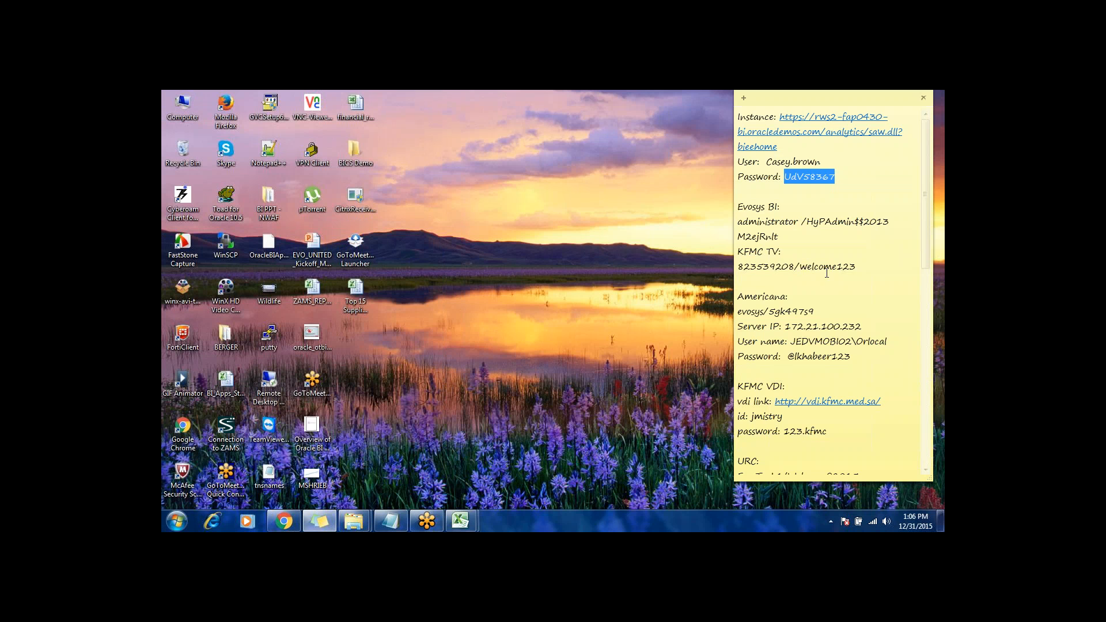
left_click(835, 289)
left_click_drag(926, 266, 927, 390)
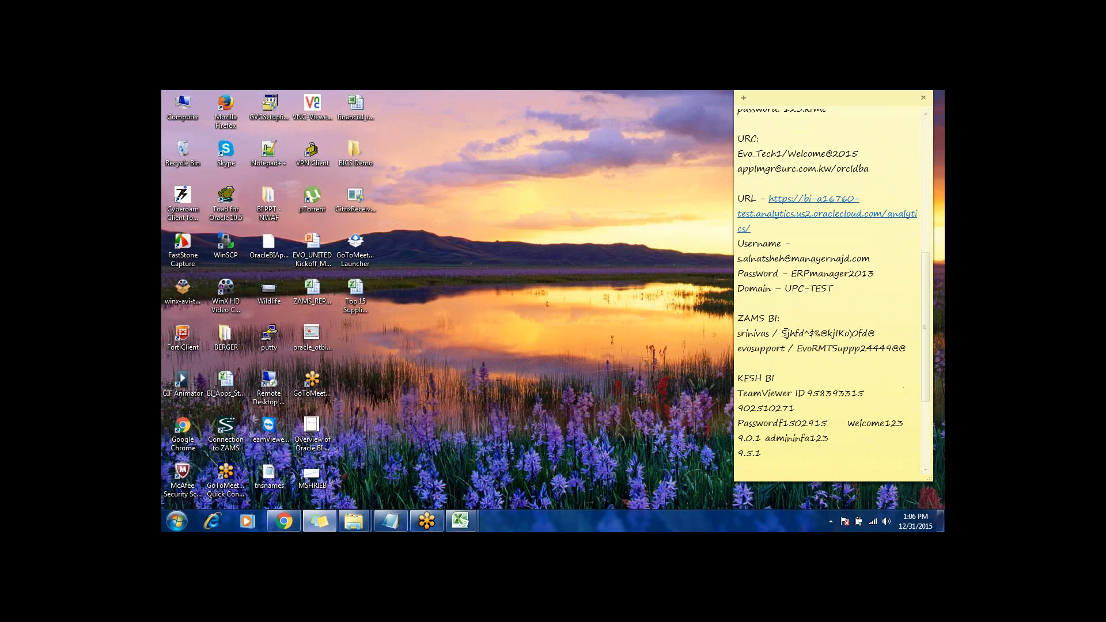
left_click_drag(781, 334, 876, 334)
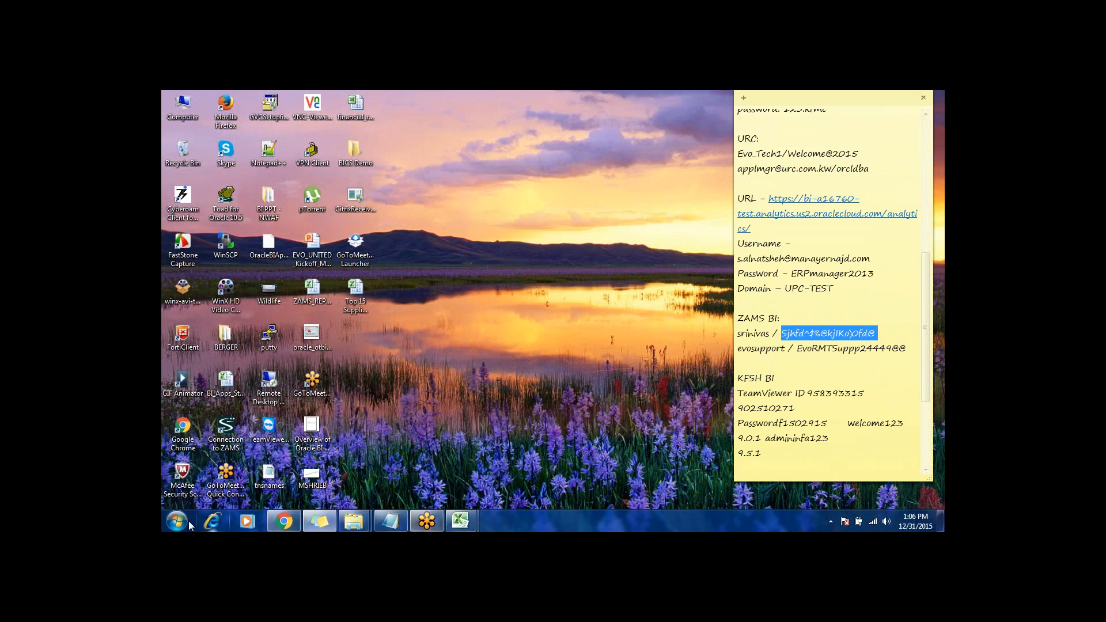
Step: Open the ZAMS VPN connection, log in with the account's username and password, and minimize the VPN client
left_click(228, 429)
double_click(228, 429)
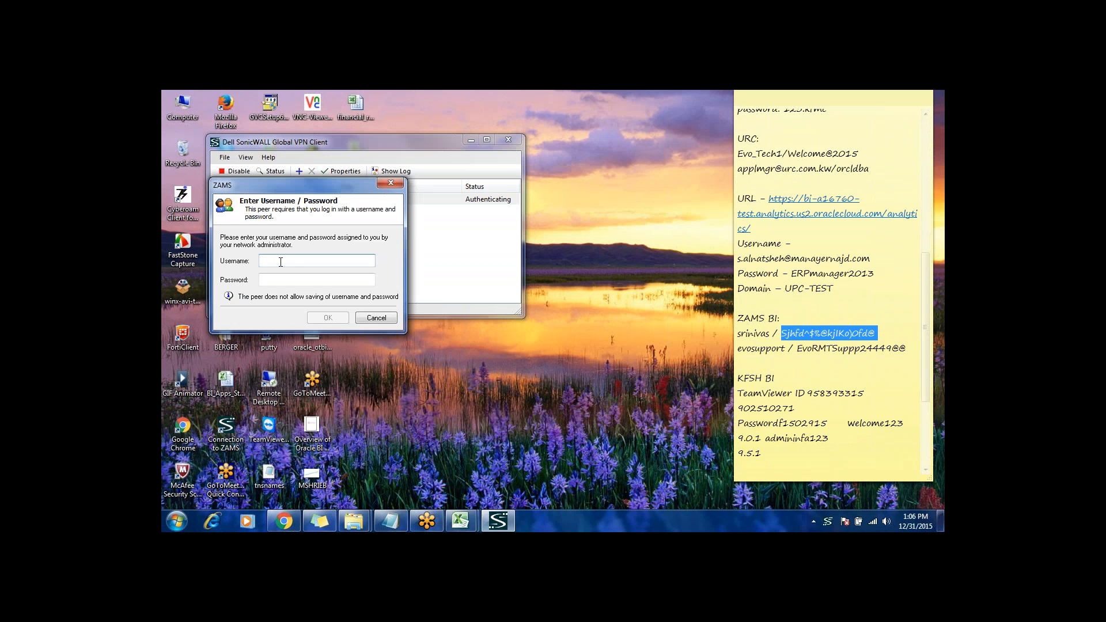
type("srinivas")
left_click(270, 280)
key("ctrl+v")
left_click(337, 325)
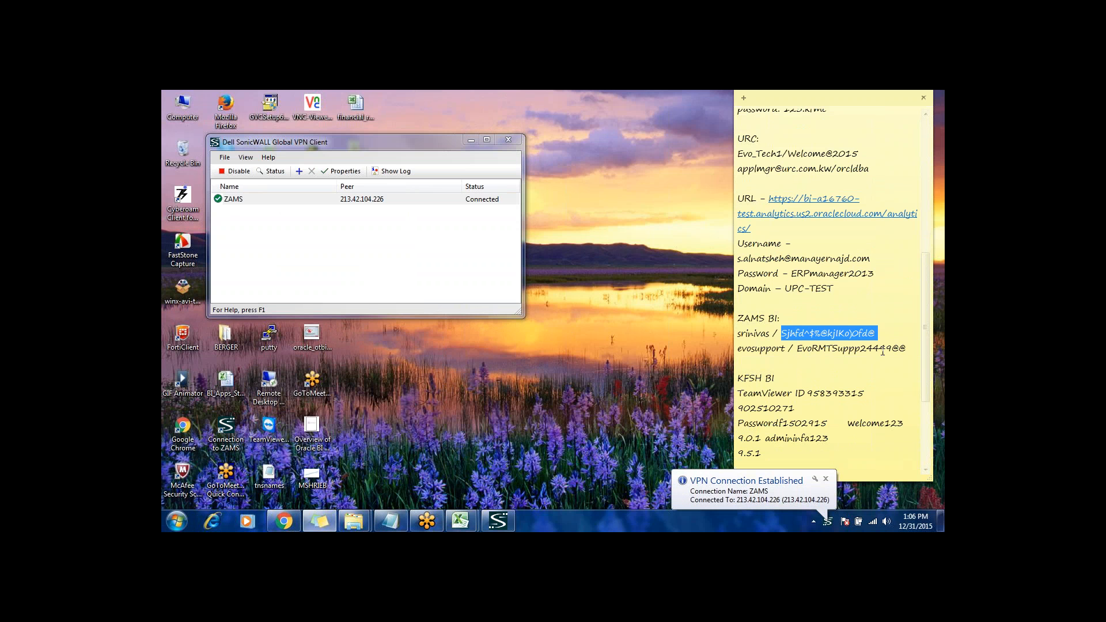
left_click(469, 142)
Step: Copy the second ZAMS BI account's password, start a Remote Desktop connection to 192.168.0.35, and enter the account password
left_click_drag(797, 348, 905, 345)
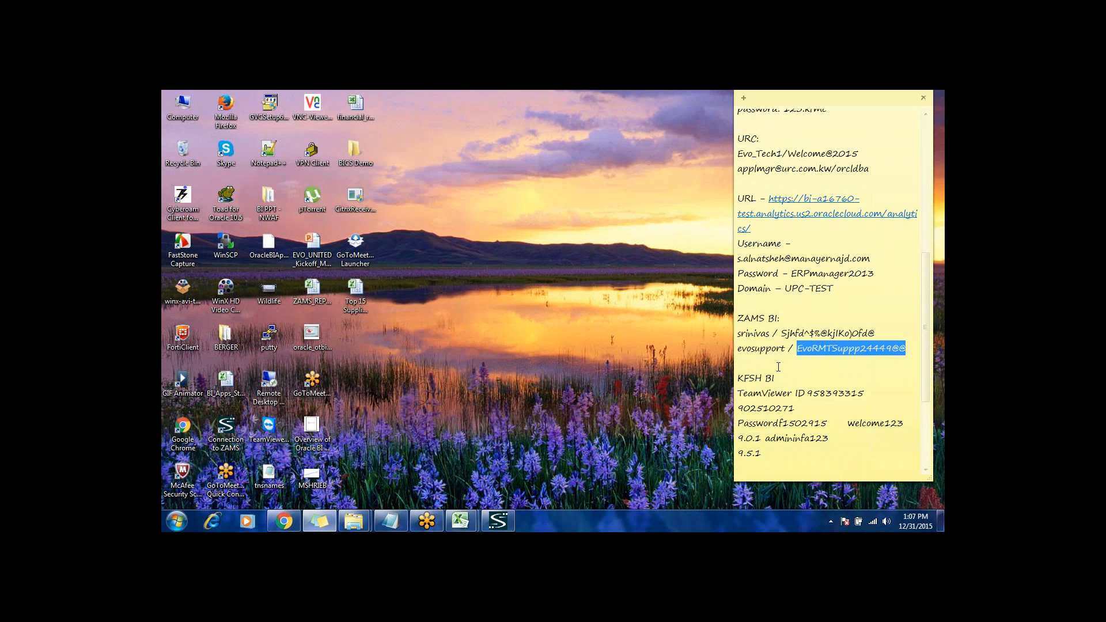
left_click_drag(798, 348, 906, 348)
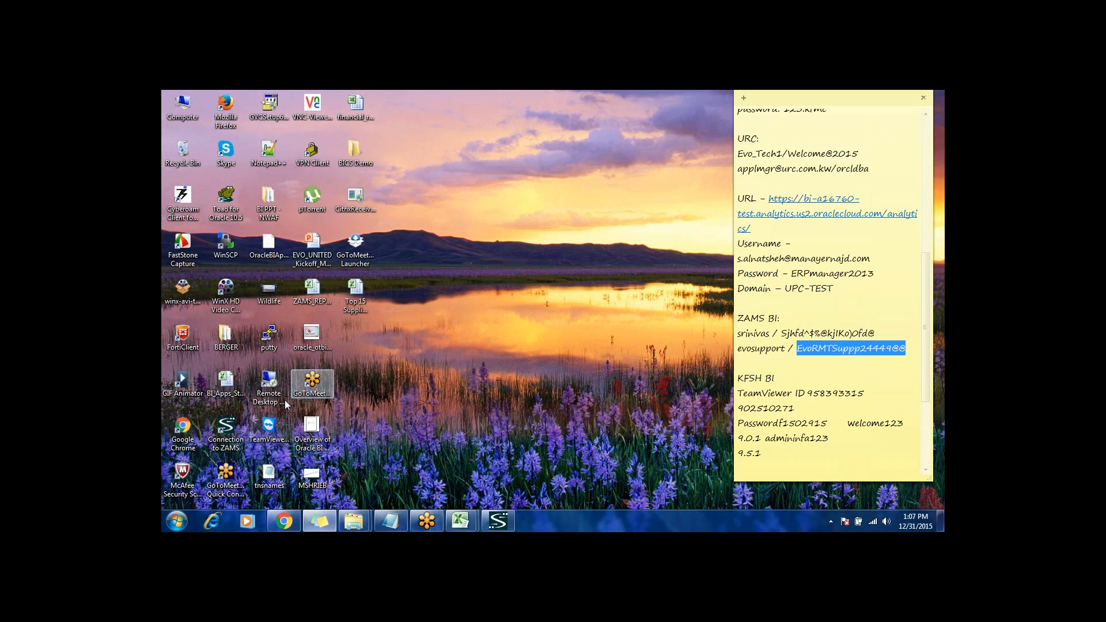
double_click(269, 387)
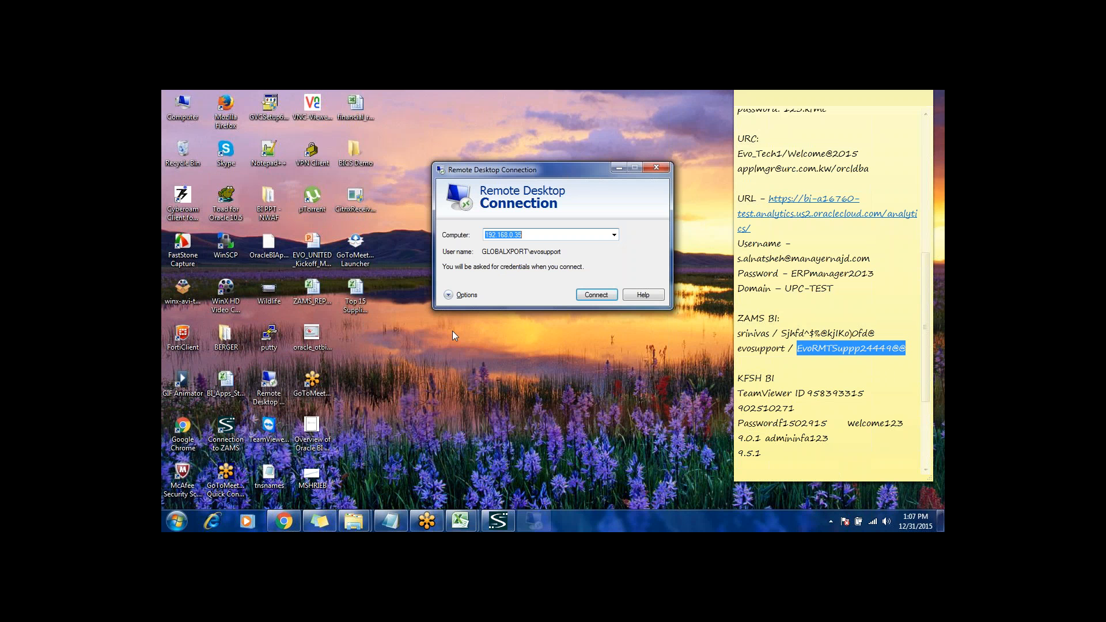
left_click(553, 235)
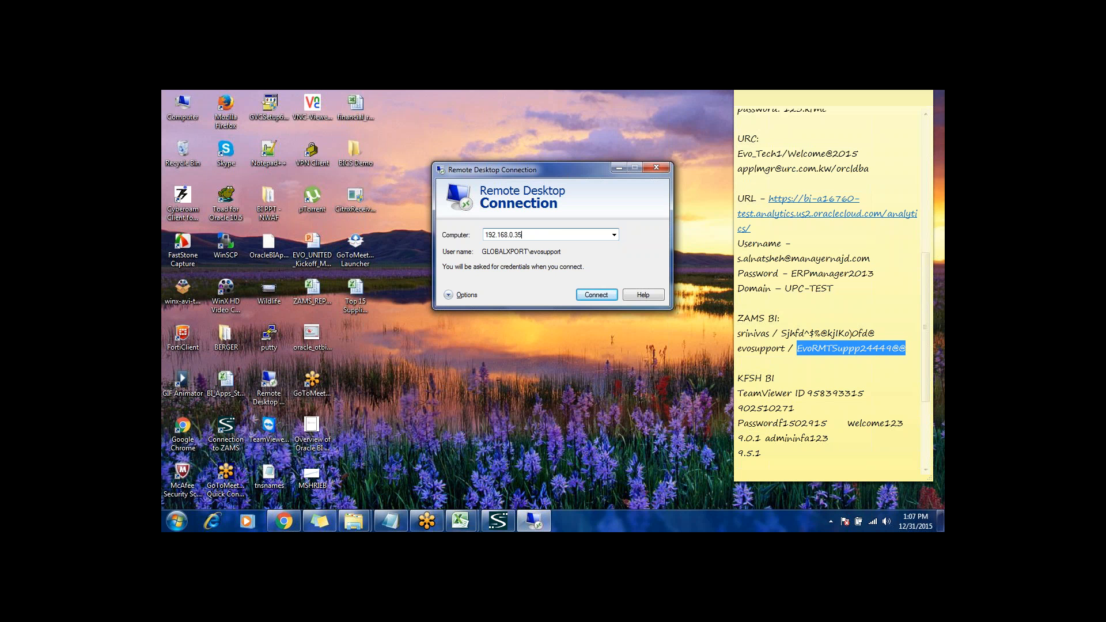
left_click(464, 295)
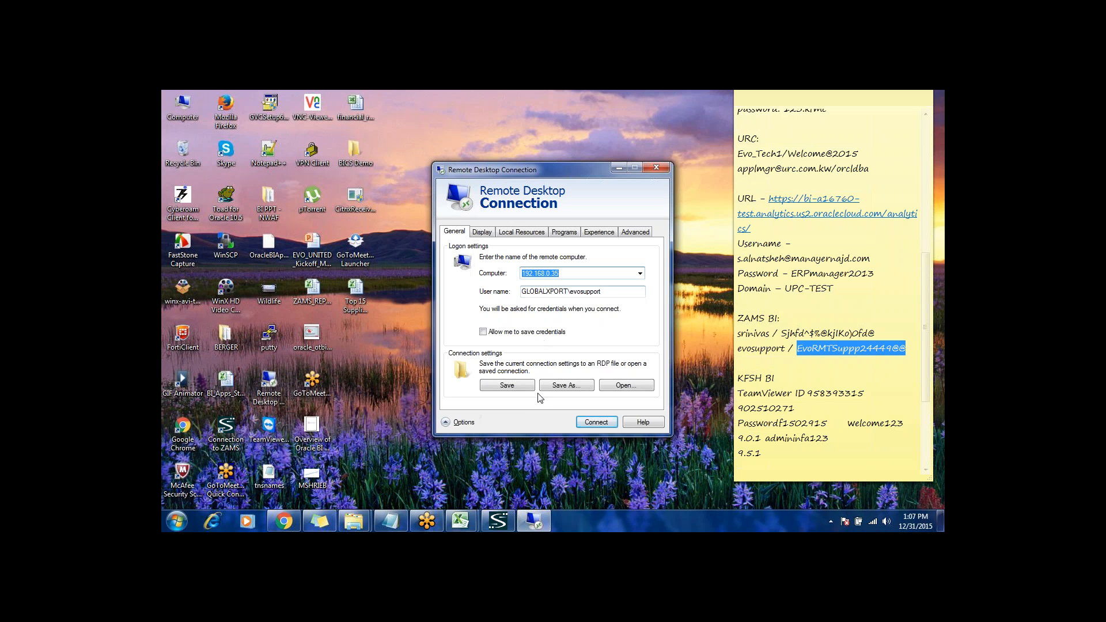
left_click(596, 422)
left_click(527, 277)
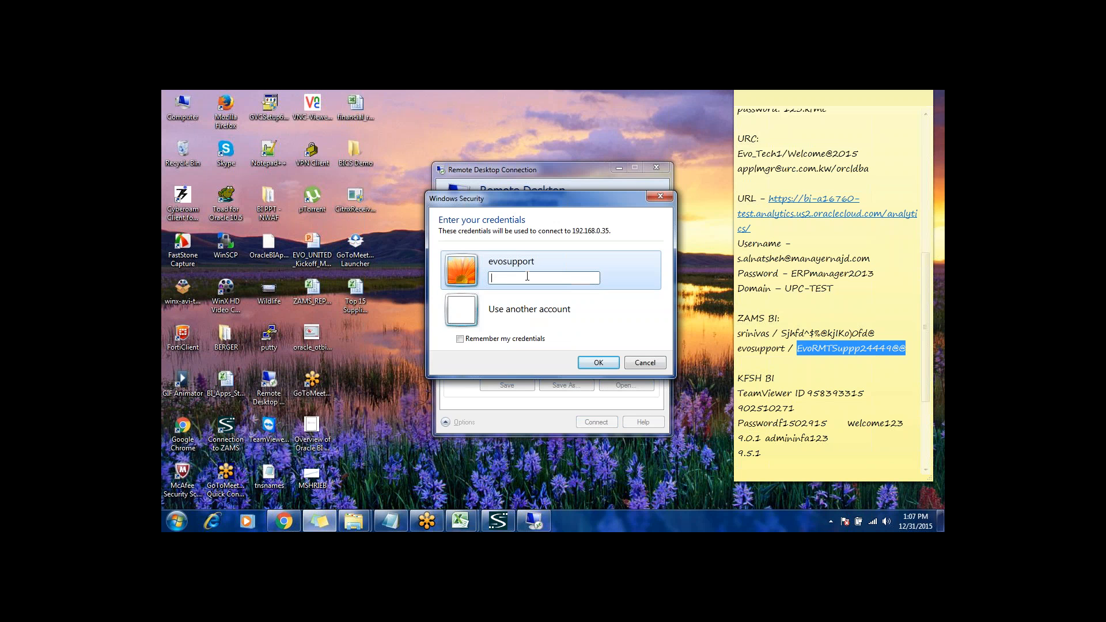
key("ctrl+v")
Step: Switch to the Chrome browser and start adding members to the Access to Answers privilege
left_click(287, 521)
scroll(846, 293, "up", 4)
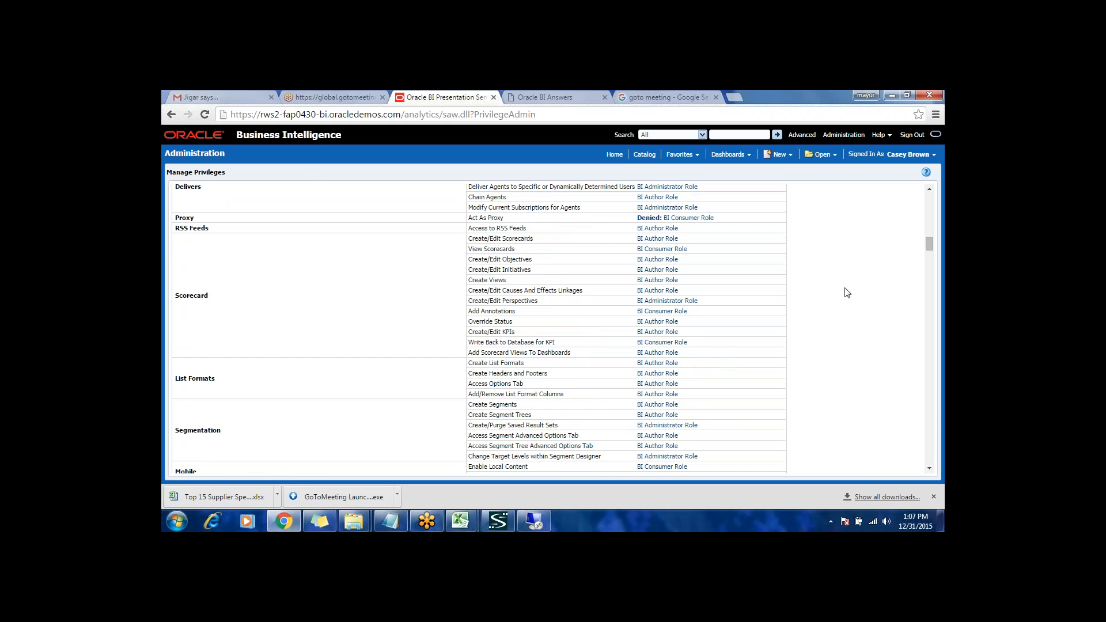
scroll(847, 293, "up", 1)
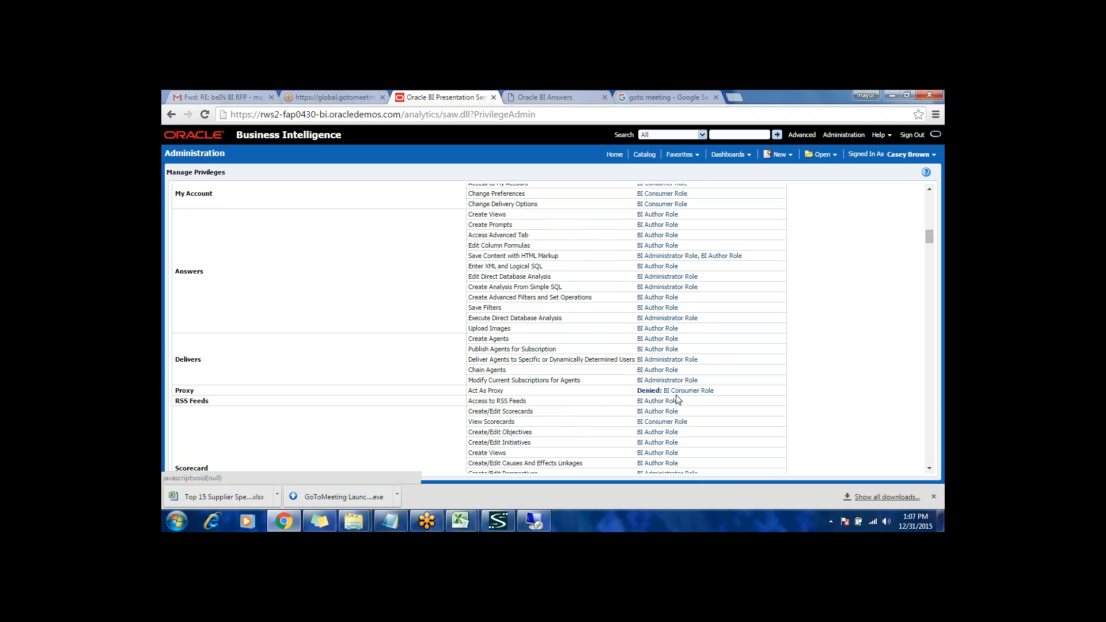
scroll(731, 374, "up", 12)
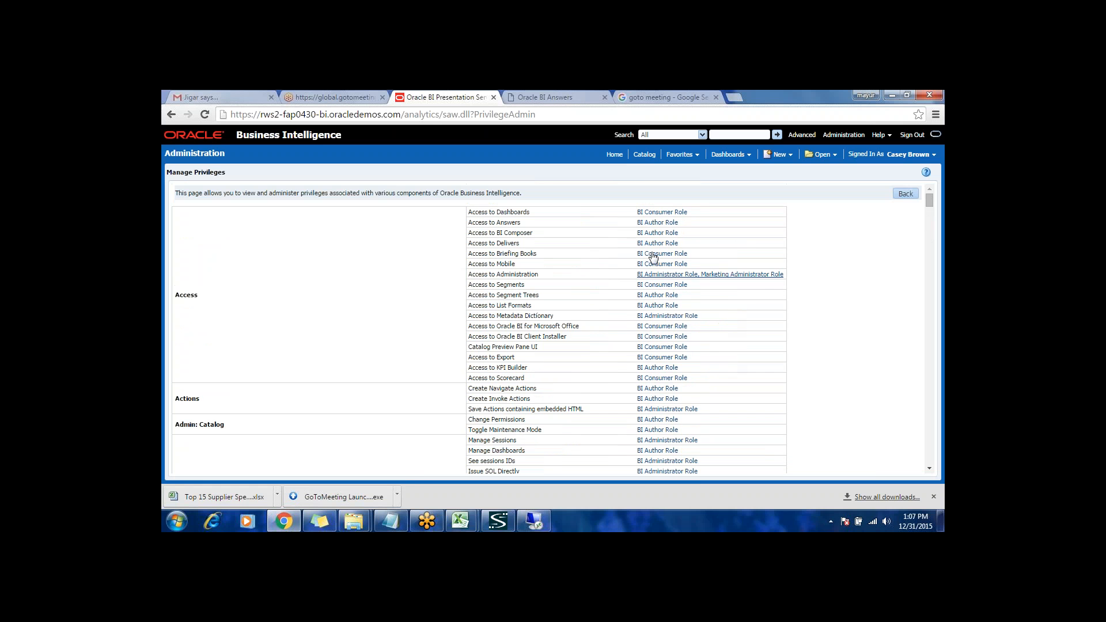
left_click(662, 228)
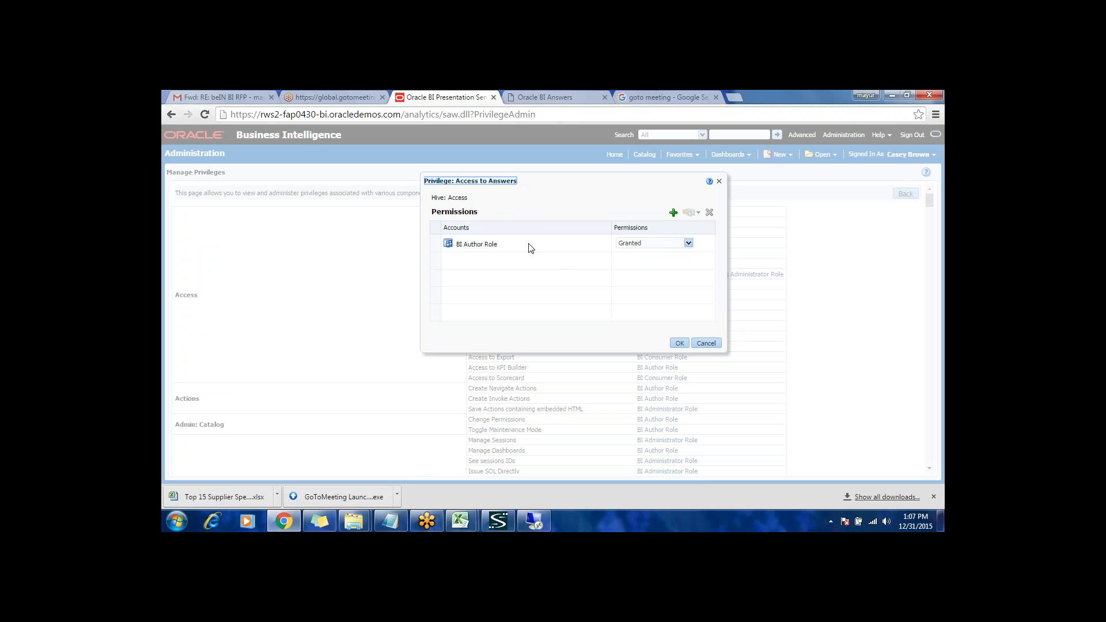
left_click(673, 213)
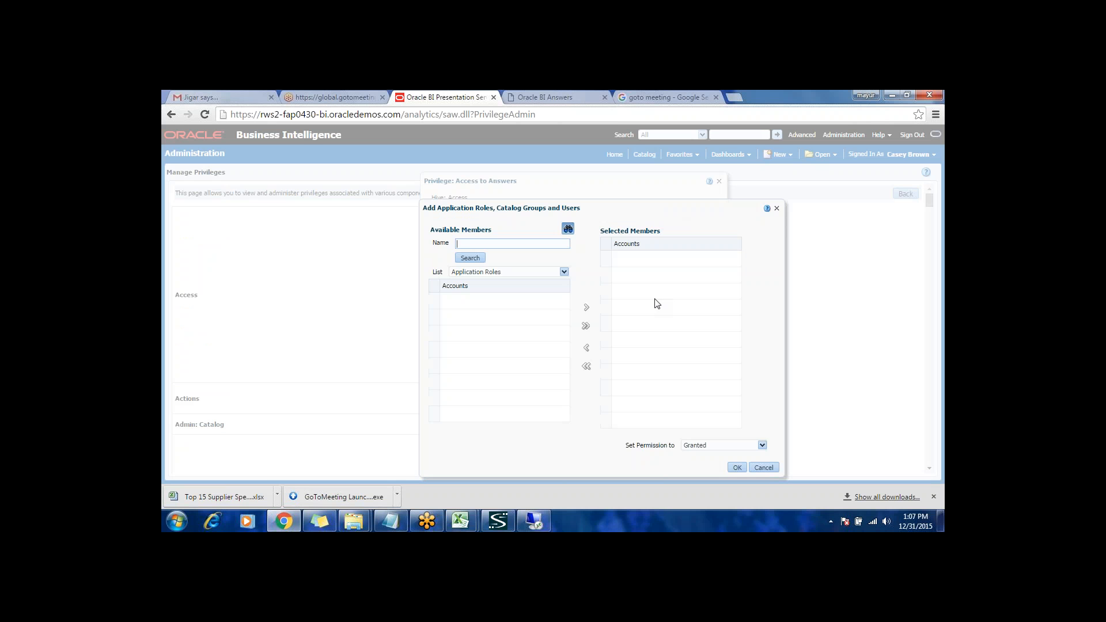
Step: Search the application roles for "Accounts Payable%", and repeat the search with "Accounts Payable"
type("Accounts Payable%")
left_click(477, 260)
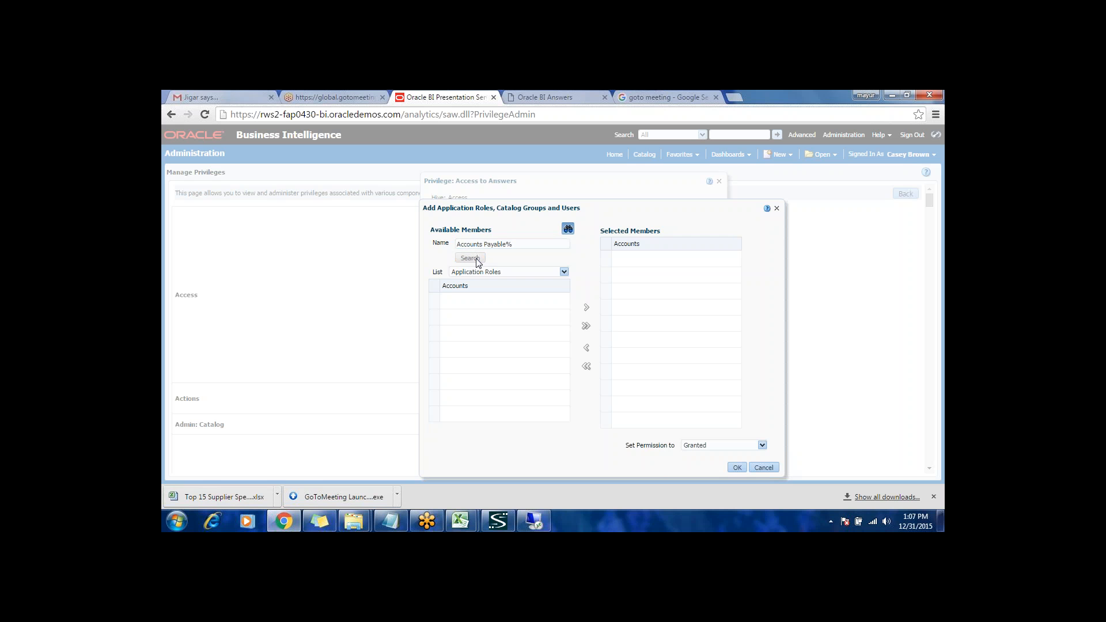
left_click(614, 319)
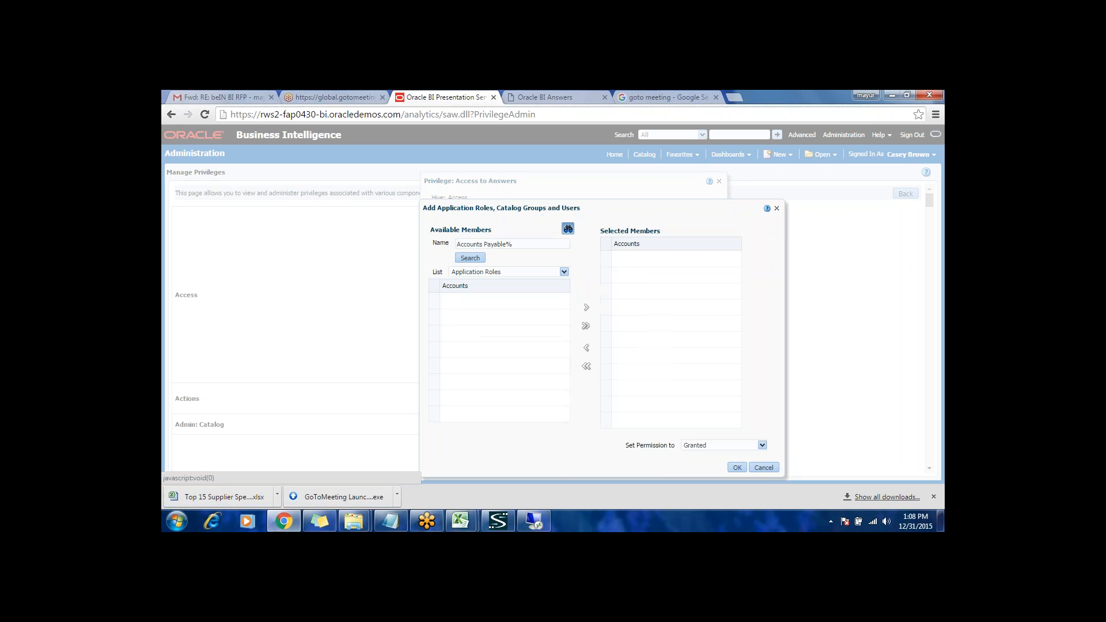
left_click(515, 244)
key("BackSpace")
left_click(476, 262)
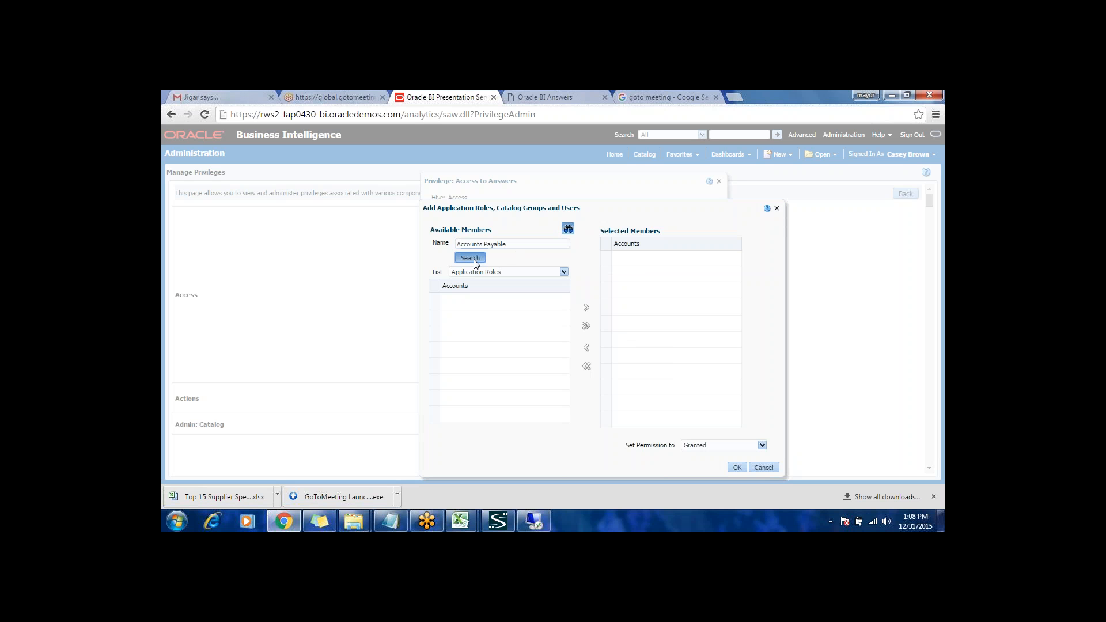
Step: Add the Accounts Payable Manager role with the permission Denied, and save the Access to Answers privilege
left_click(507, 318)
left_click(586, 307)
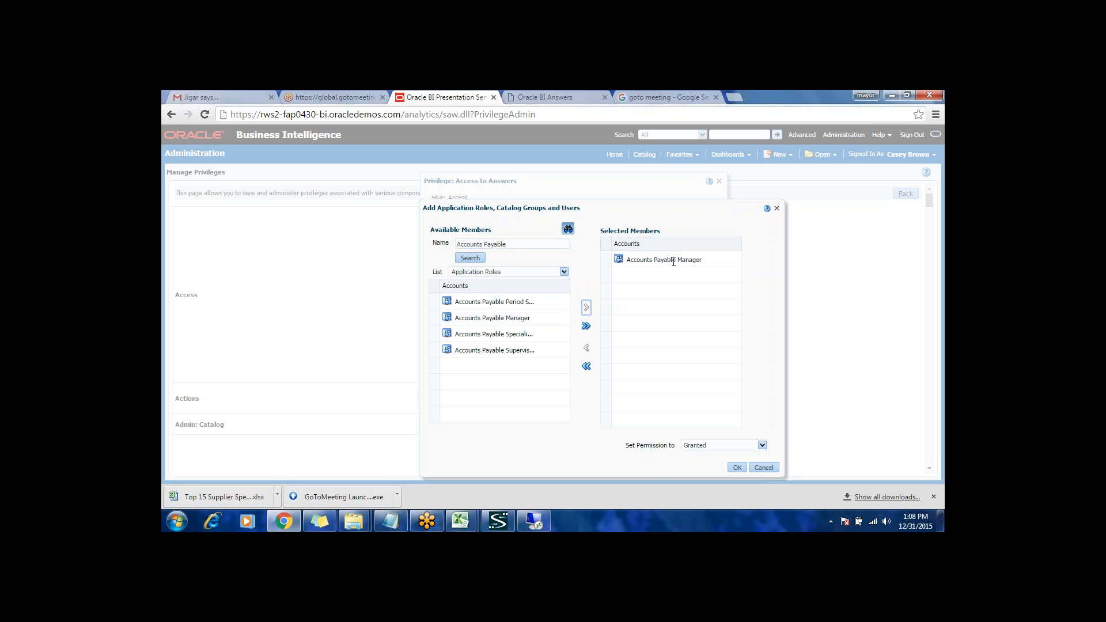
left_click(706, 445)
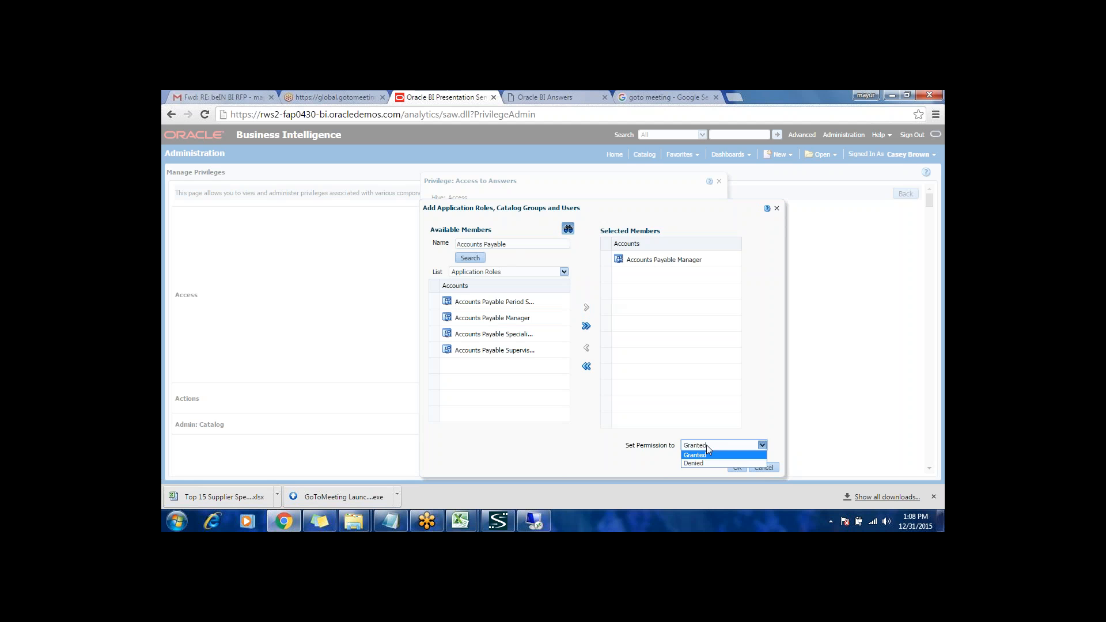
left_click(706, 465)
left_click(738, 468)
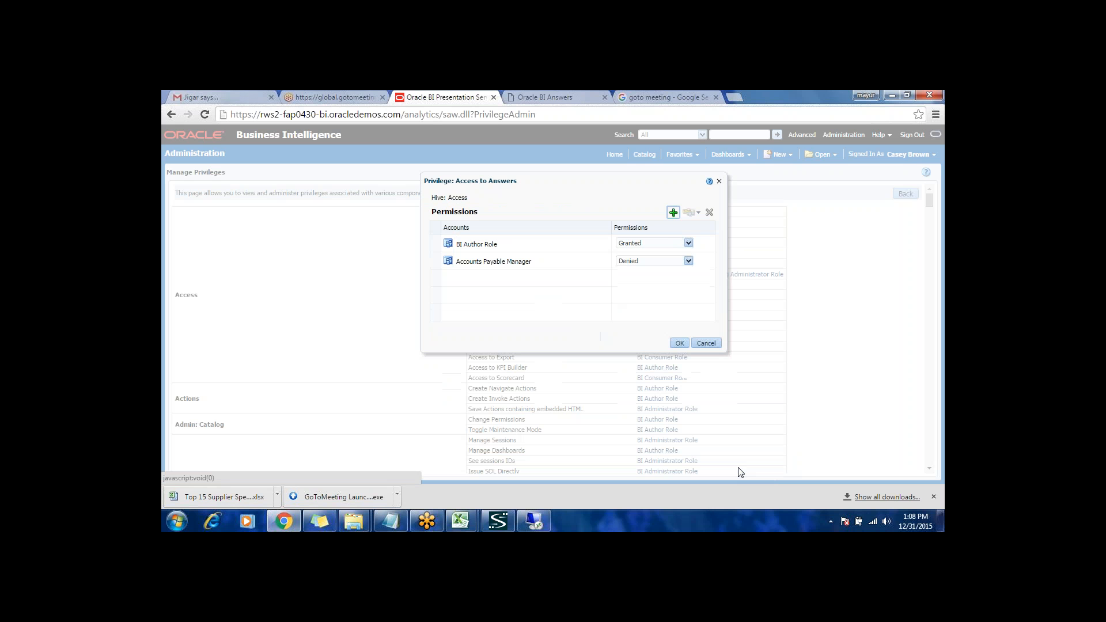
left_click(680, 343)
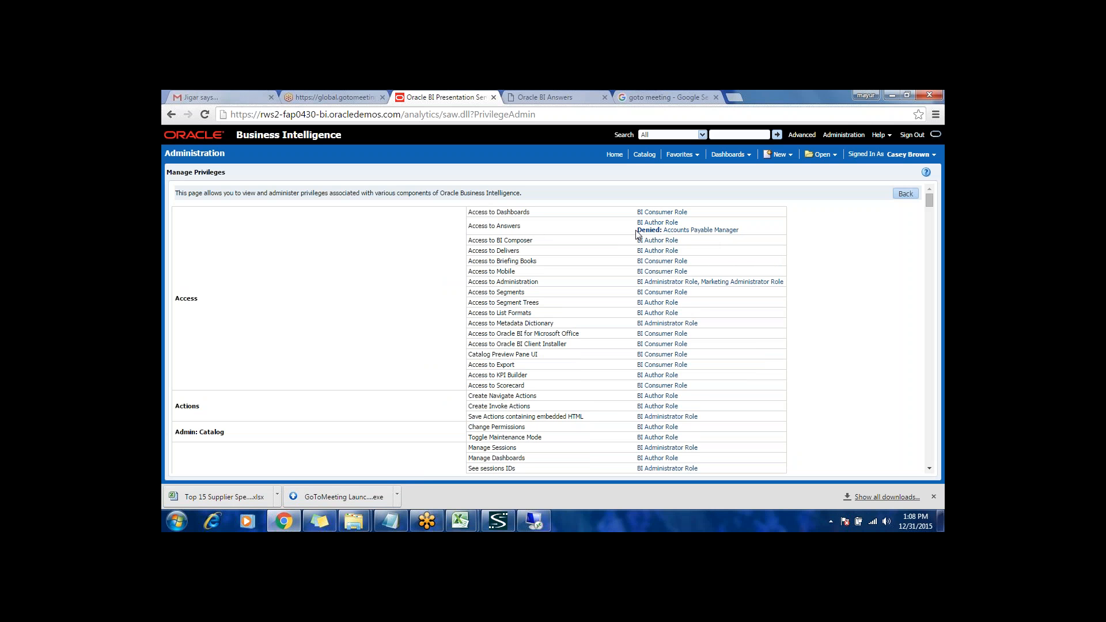
Step: Switch to the pending Remote Desktop connection to 192.168.0.35 and submit the entered credentials
scroll(638, 233, "down", 4)
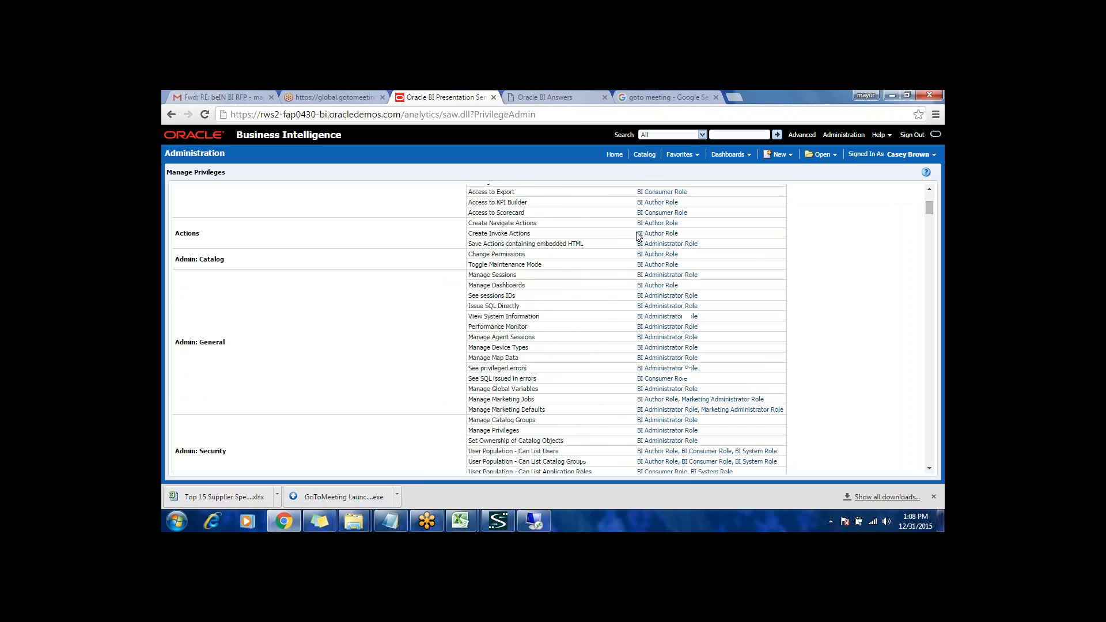
scroll(638, 235, "down", 3)
scroll(638, 236, "down", 5)
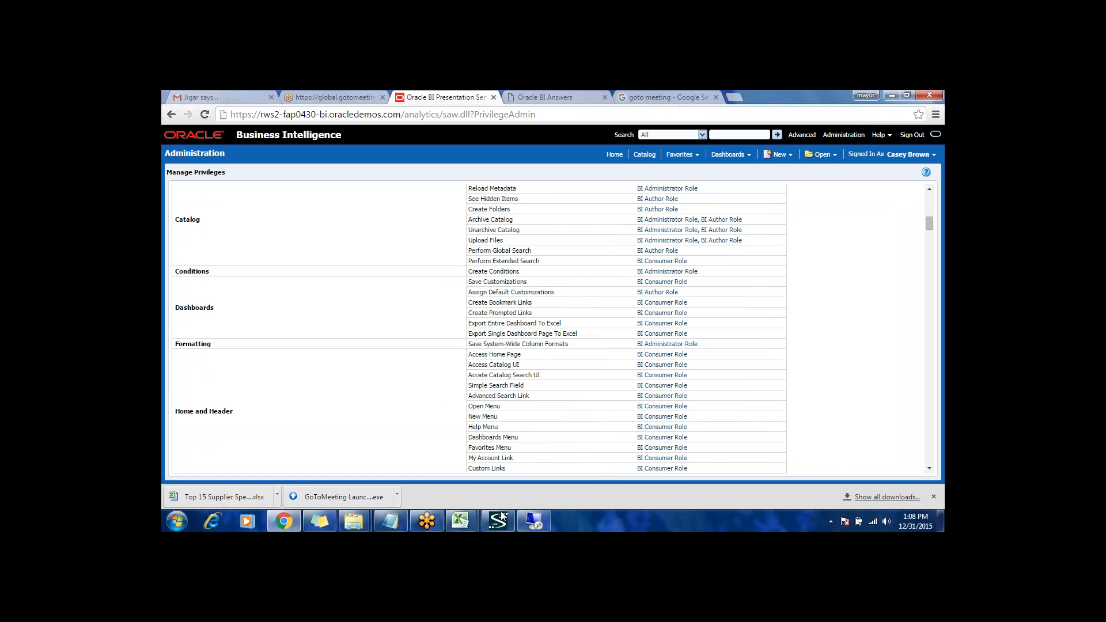
left_click(537, 522)
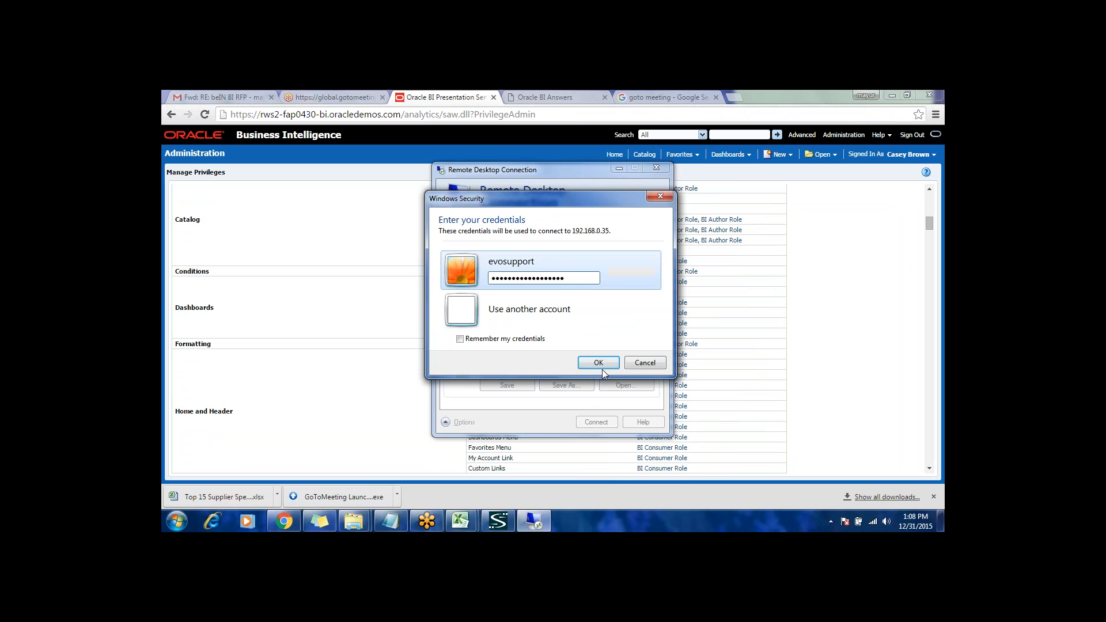
left_click(599, 359)
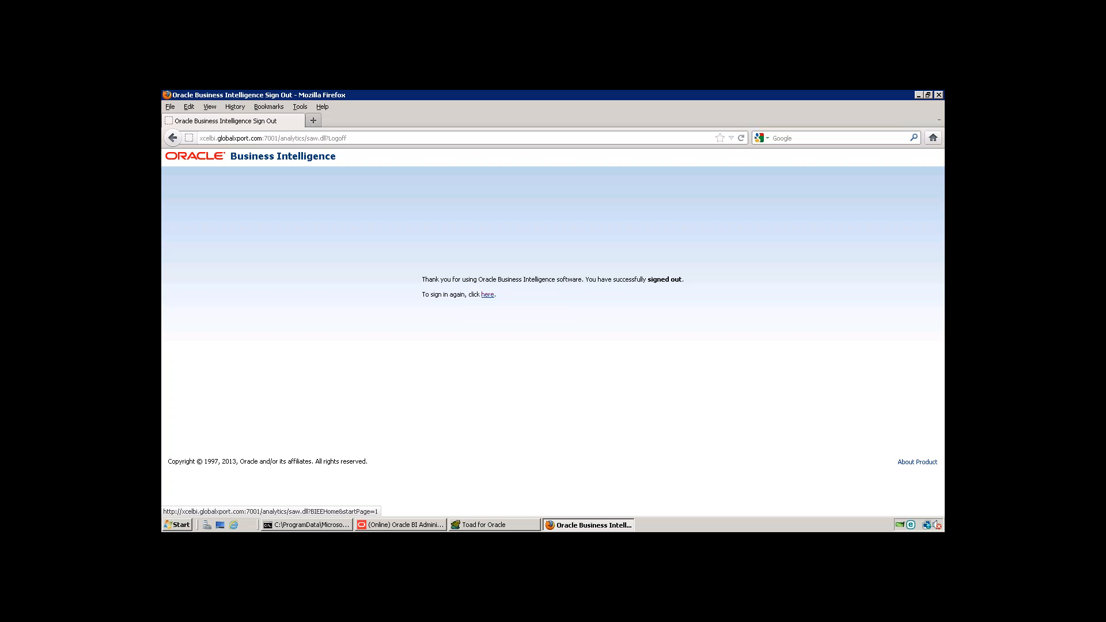
Step: Sign in to Oracle Business Intelligence again with the business user's user ID and password
left_click(488, 295)
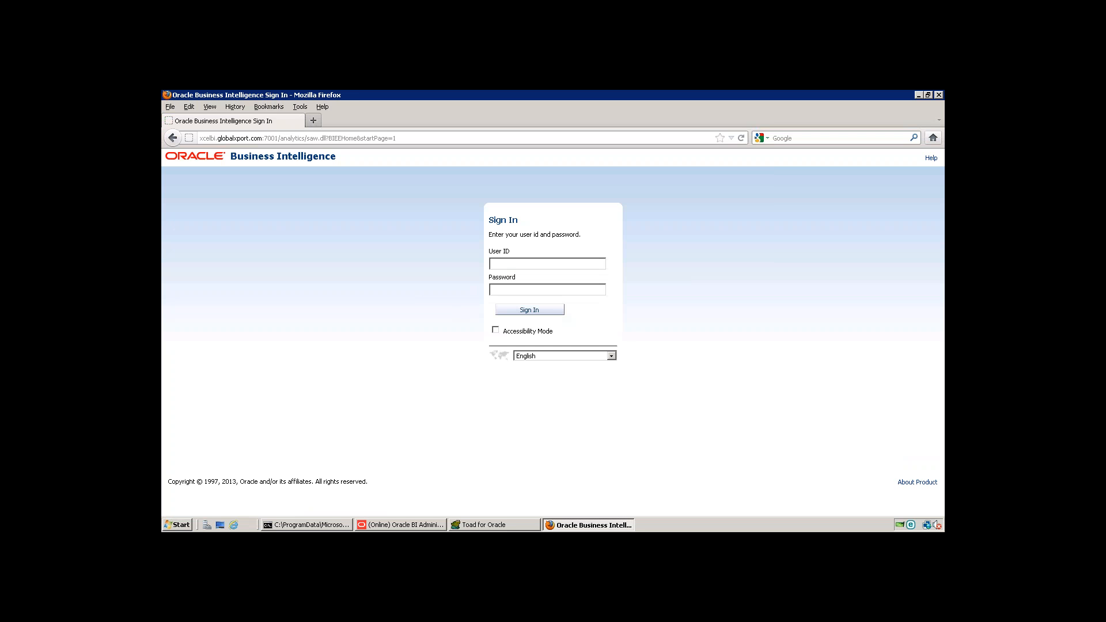
left_click(516, 264)
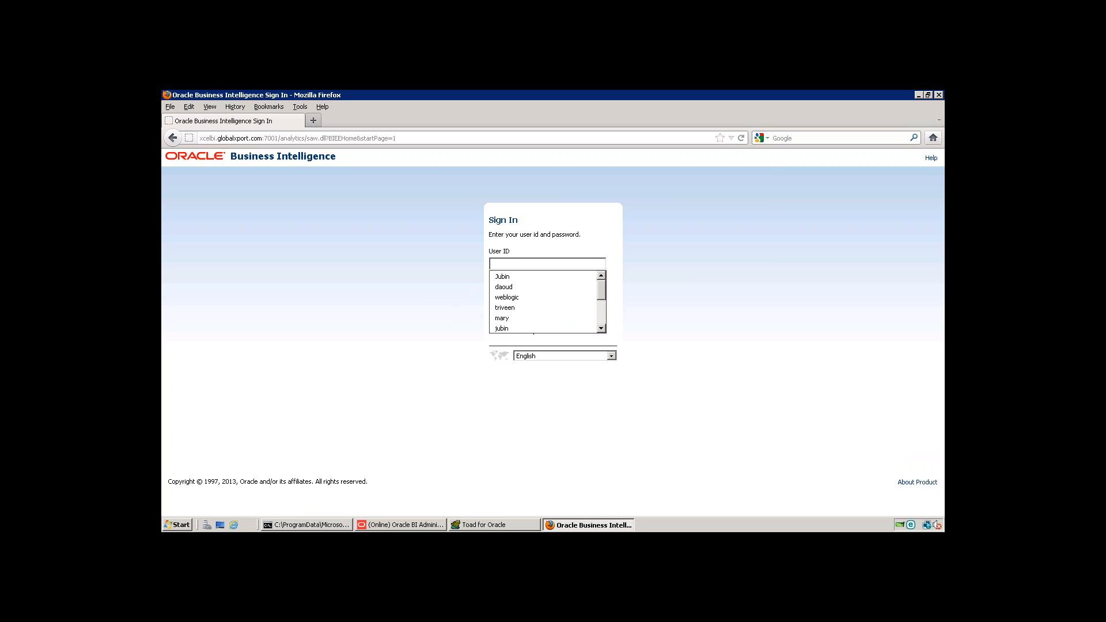
left_click(515, 297)
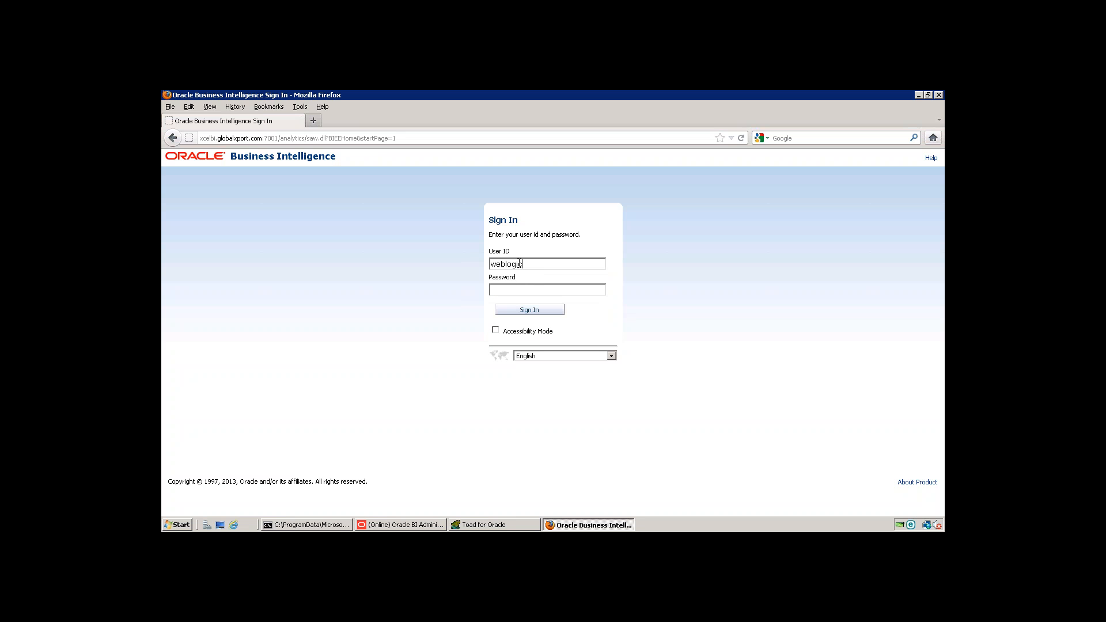
double_click(519, 263)
type("juv")
key("BackSpace")
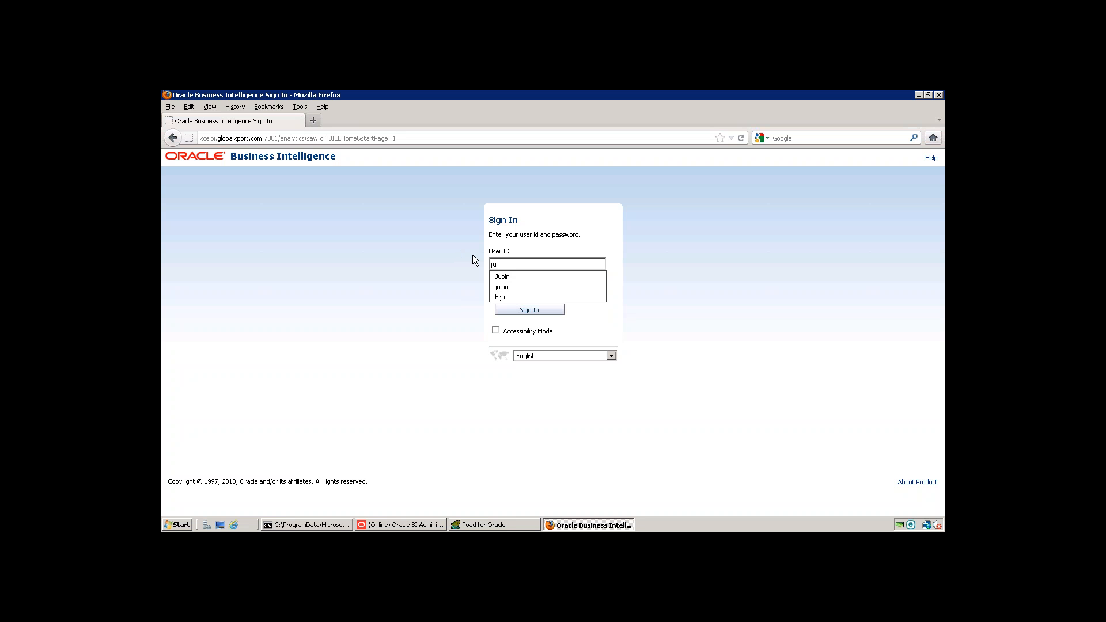
left_click(512, 278)
left_click(516, 289)
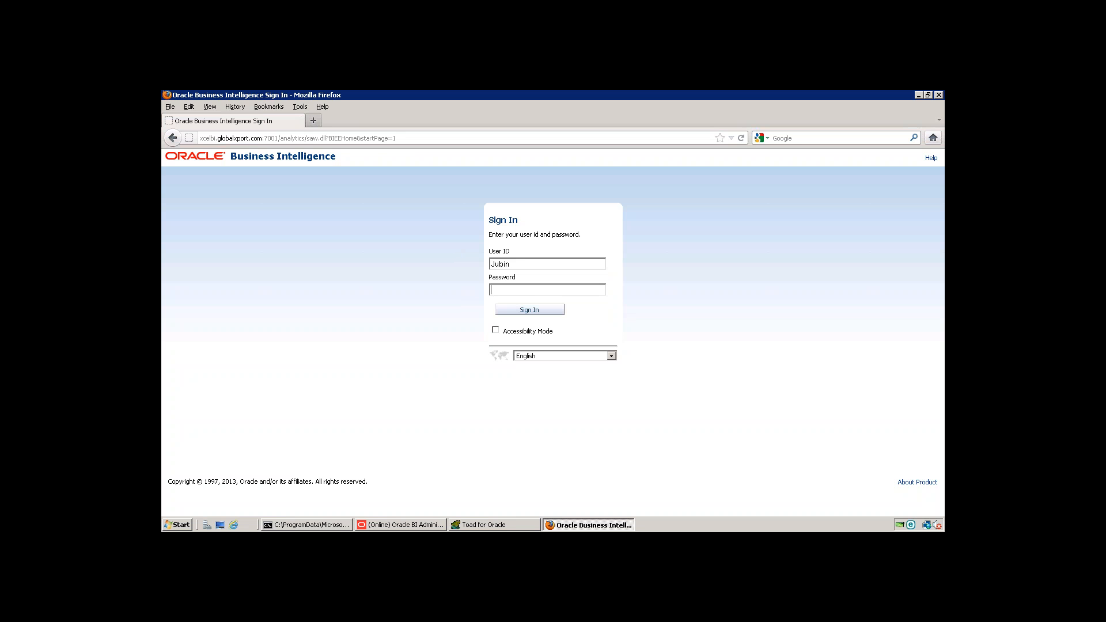
type("••••••••••")
key("Return")
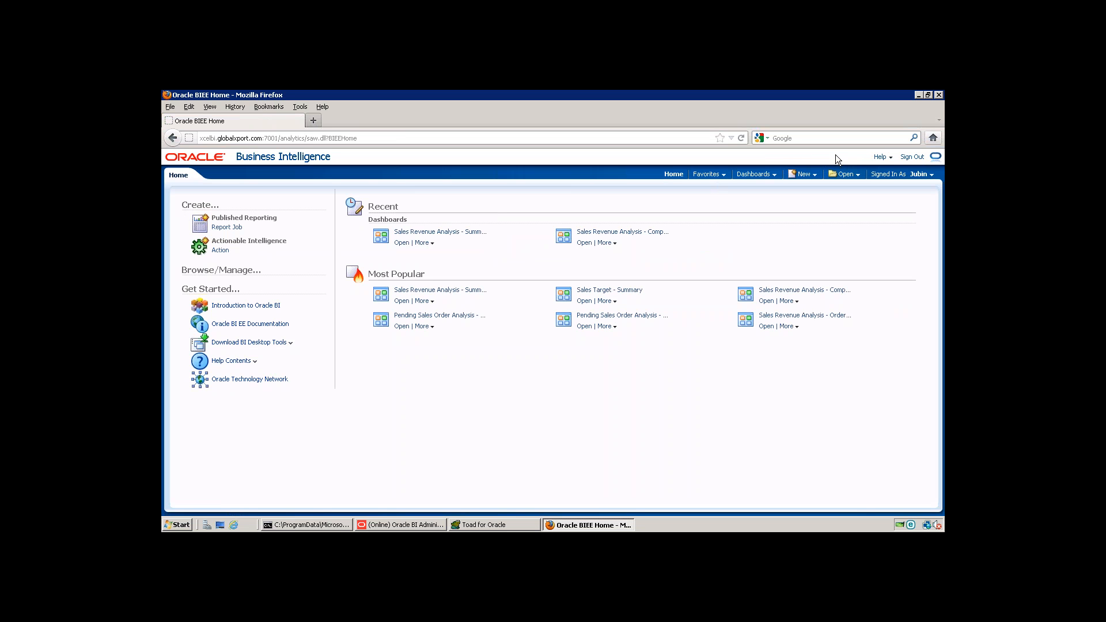
Step: Open the Sales Revenue Analysis dashboard and show the page options available to this user
left_click(766, 177)
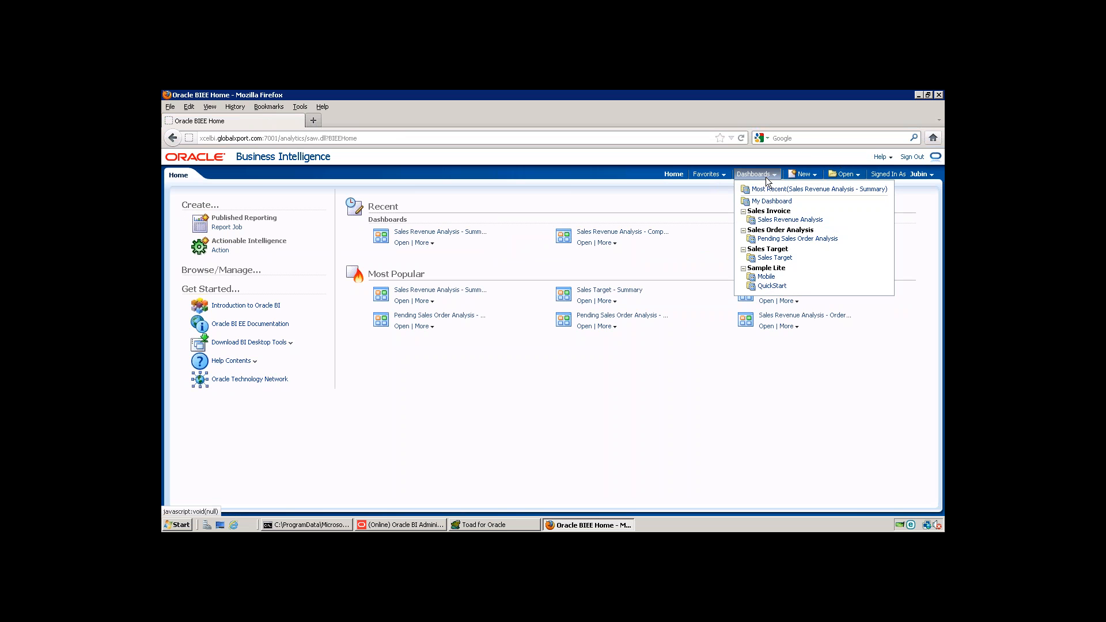
left_click(780, 220)
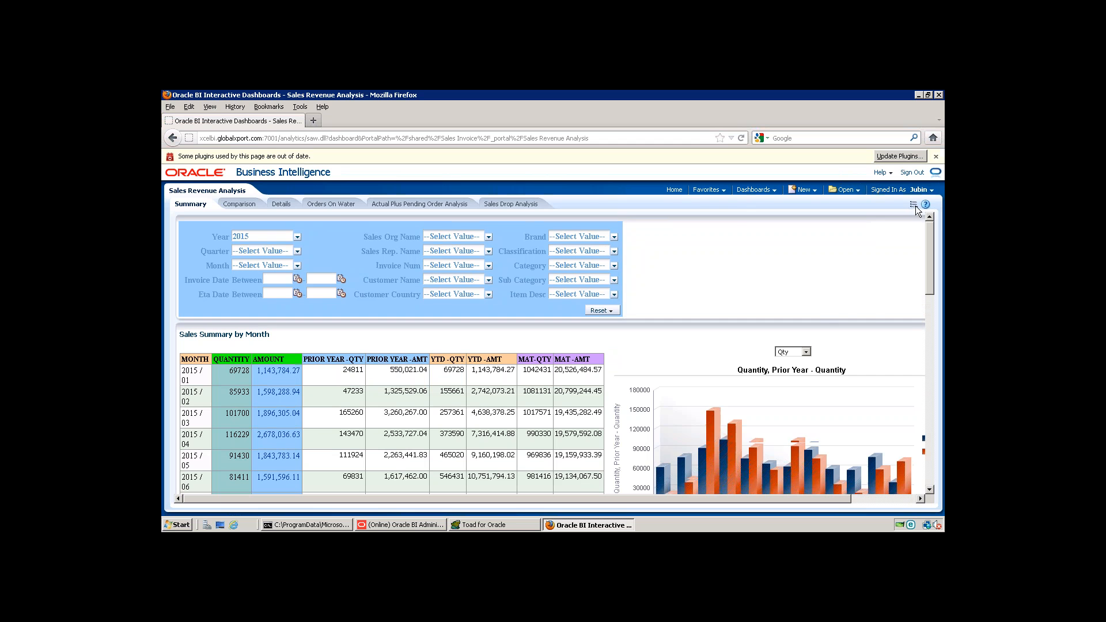
left_click(914, 204)
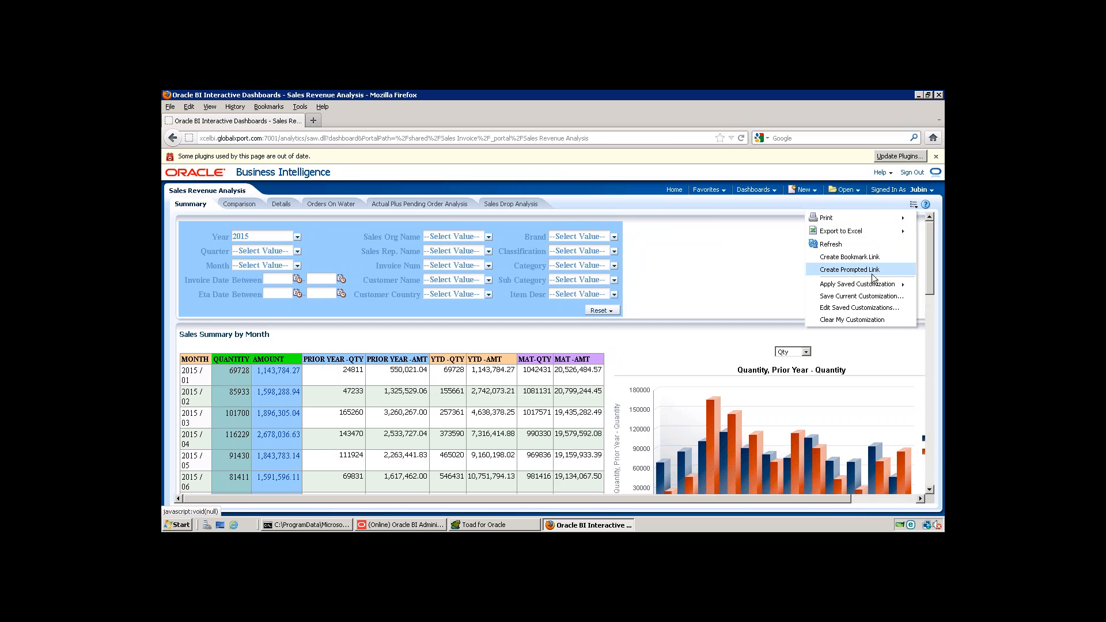
mouse_move(844, 229)
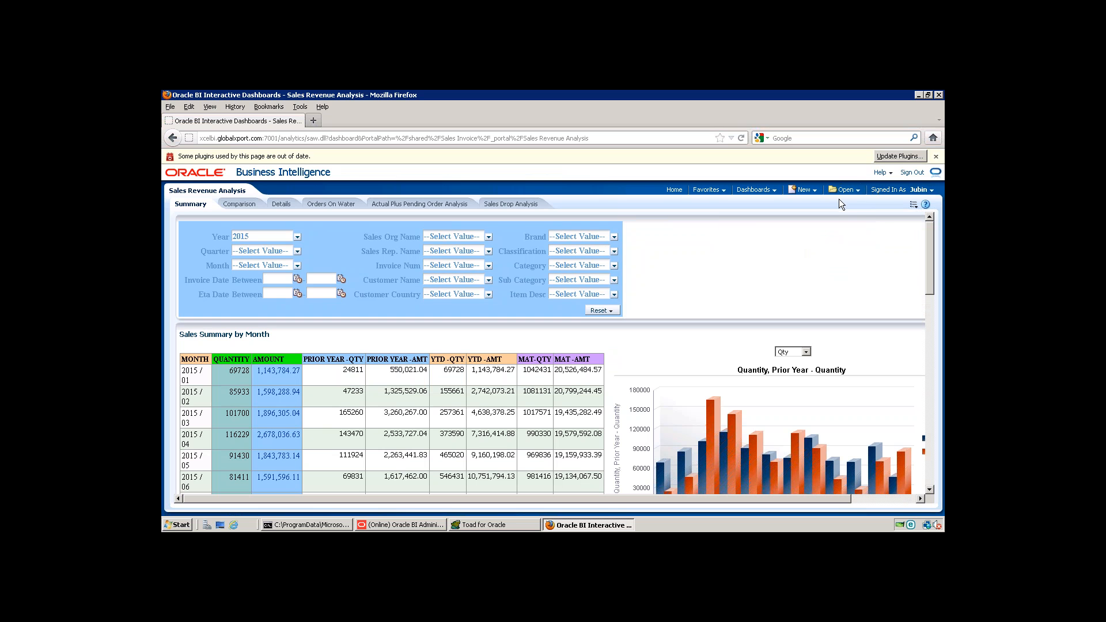
left_click(914, 204)
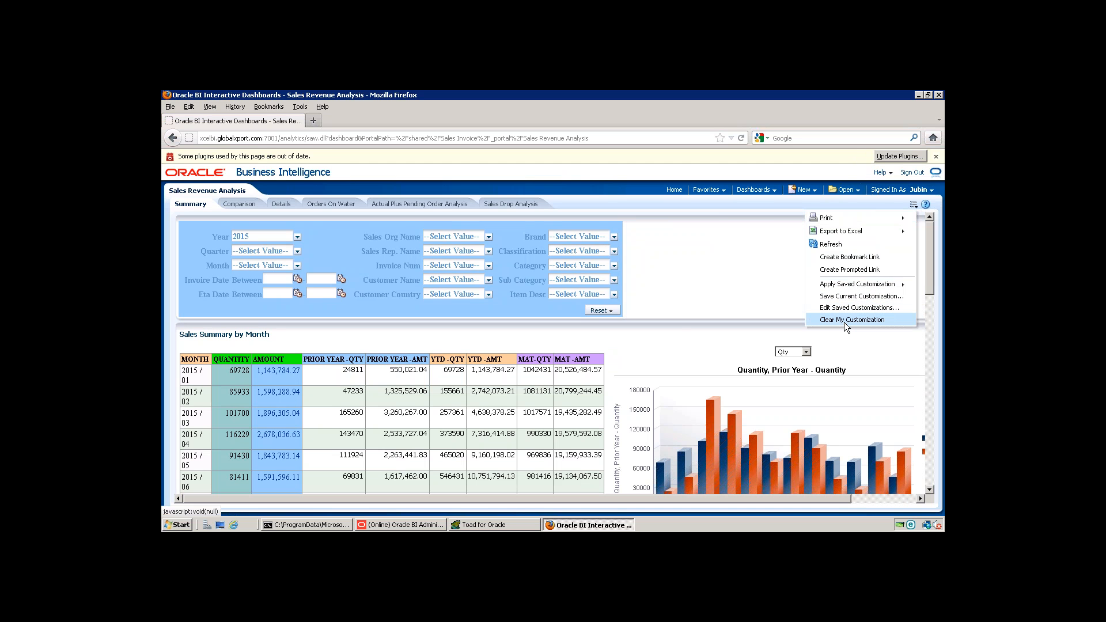
Step: Show the dashboard's Export to Excel options and look through the Sales Summary by Month on the Summary page
mouse_move(840, 231)
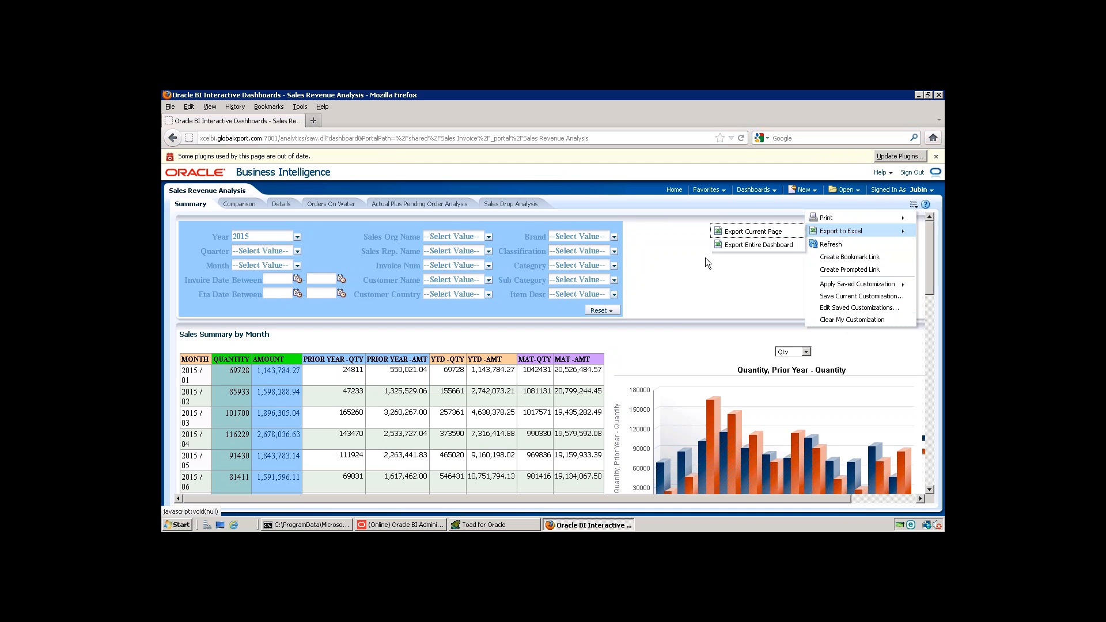
left_click(676, 271)
scroll(662, 317, "down", 5)
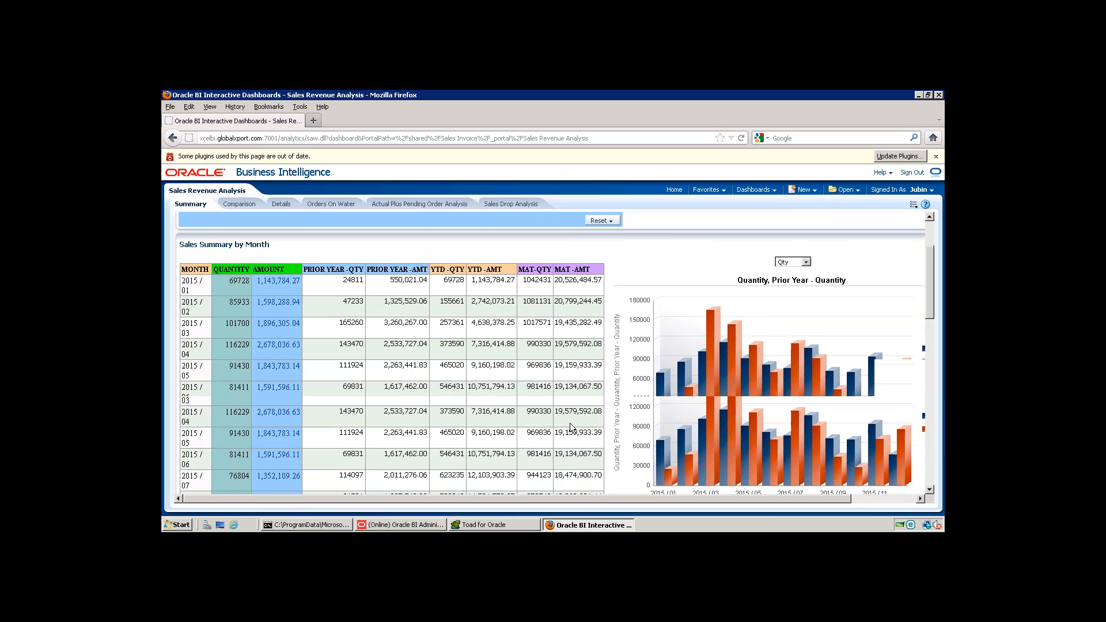
scroll(554, 457, "down", 6)
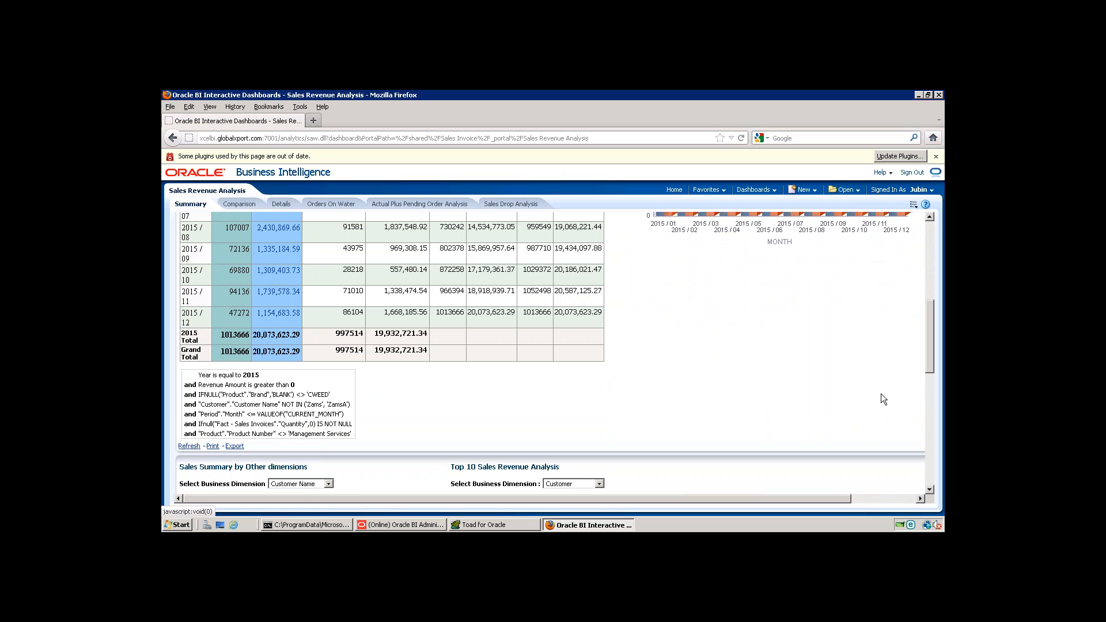
scroll(926, 276, "up", 5)
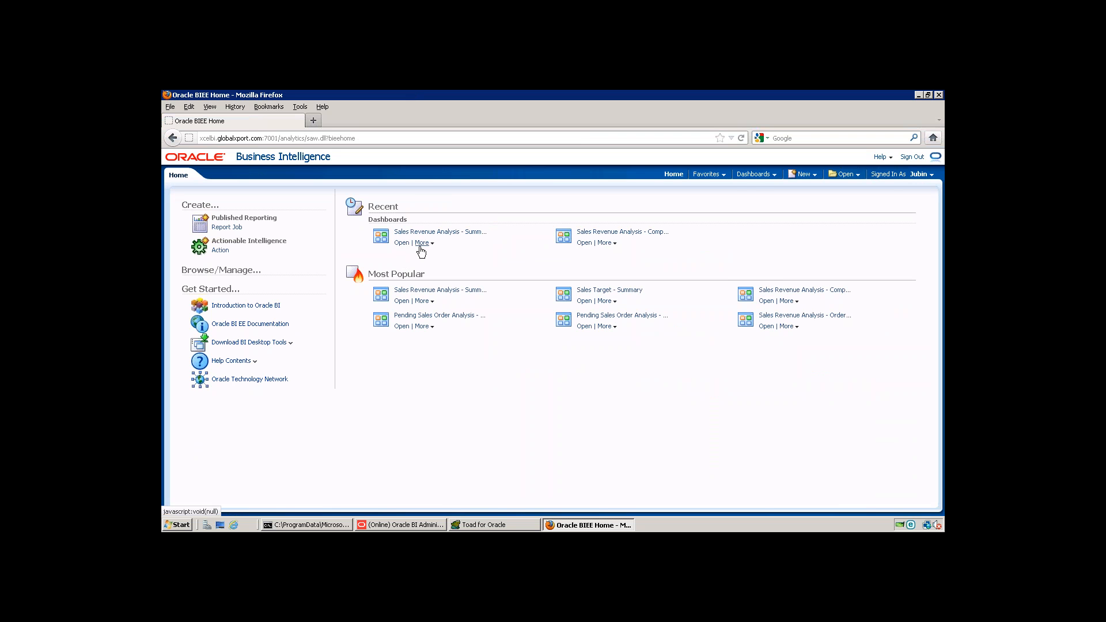
Step: Check which dashboards and item actions the restricted user gets on the home page, including those for the most popular Sales Revenue Analysis dashboard
left_click(755, 174)
left_click(432, 302)
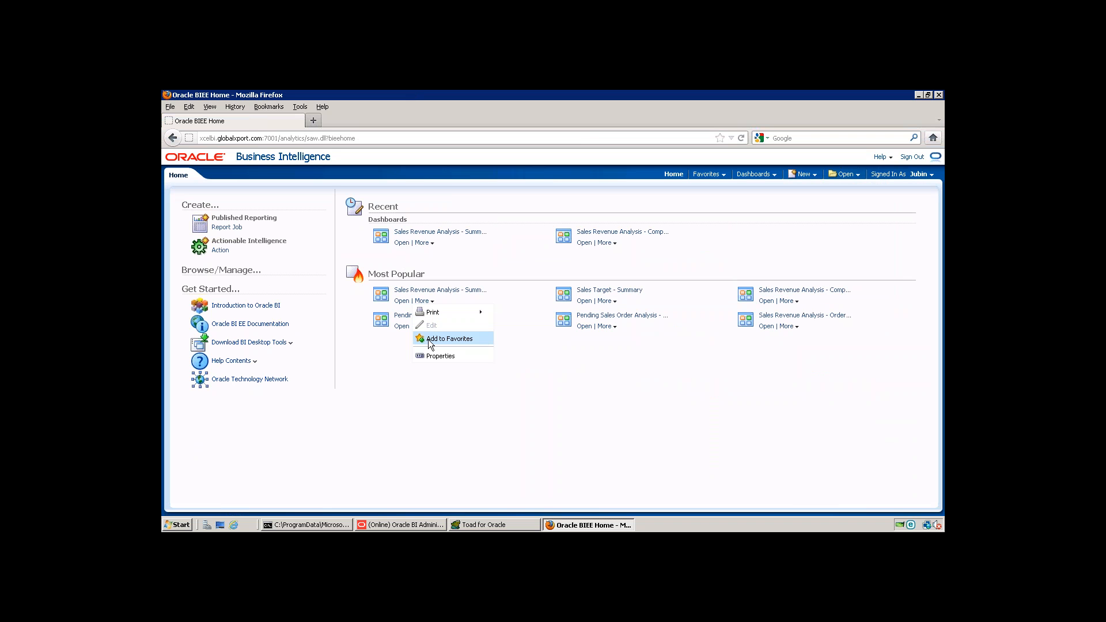
left_click(368, 352)
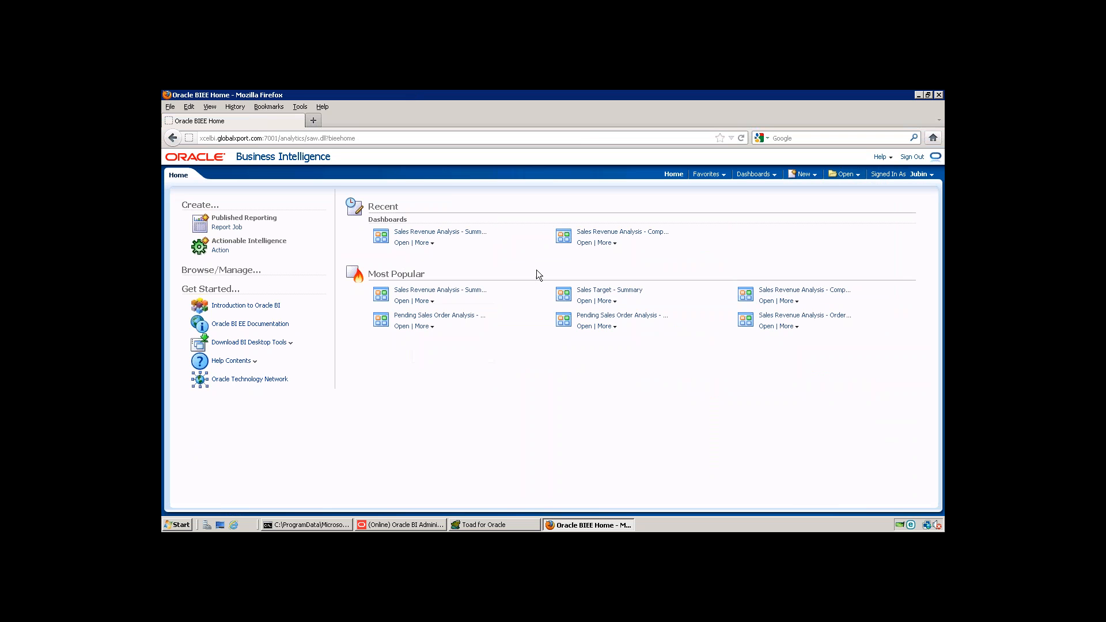
Step: Sign out of the restricted account and sign in again as weblogic with the account password
left_click(904, 158)
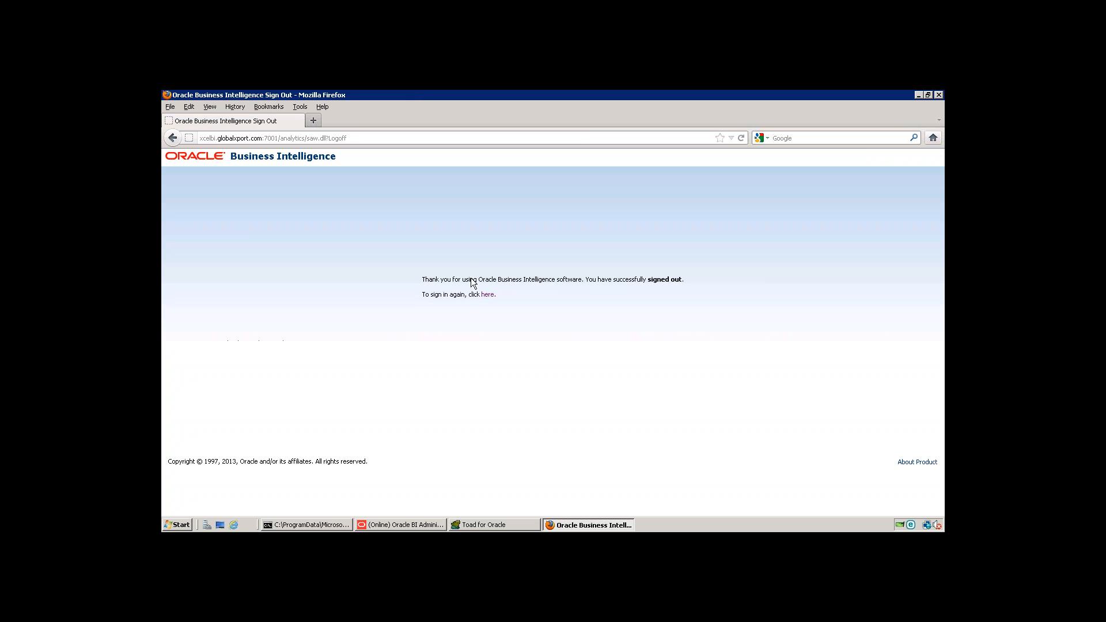
left_click(488, 294)
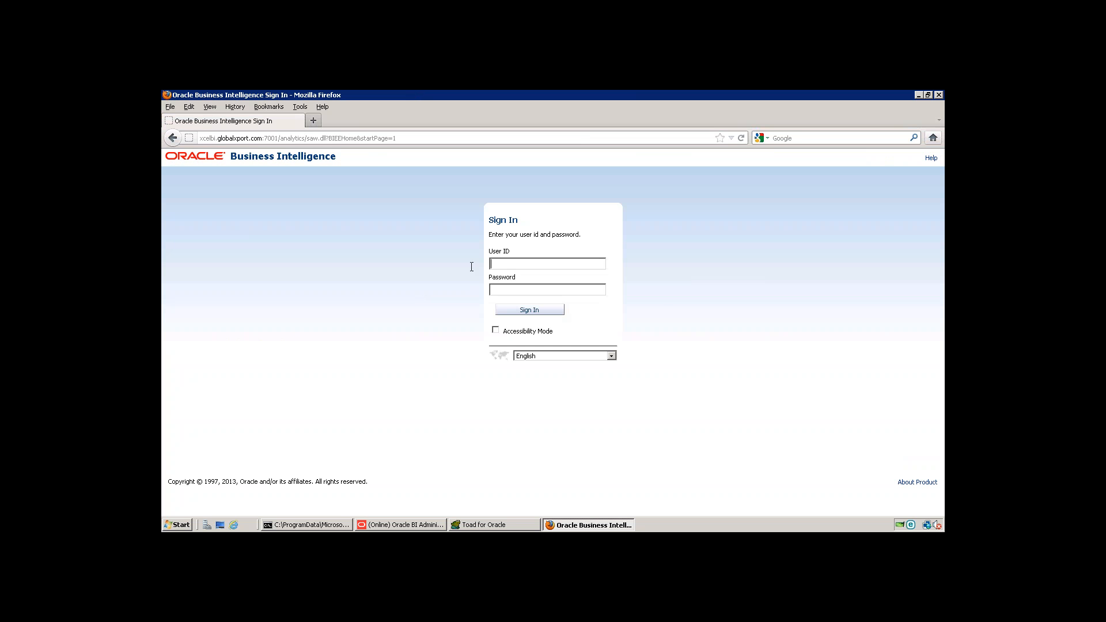
left_click(518, 266)
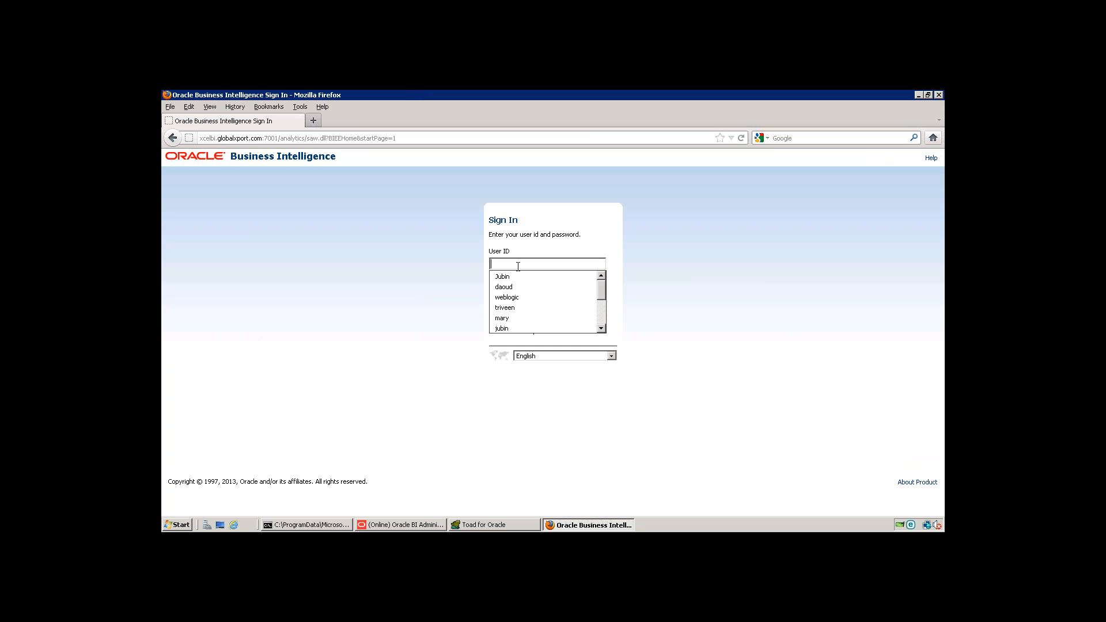
left_click(523, 297)
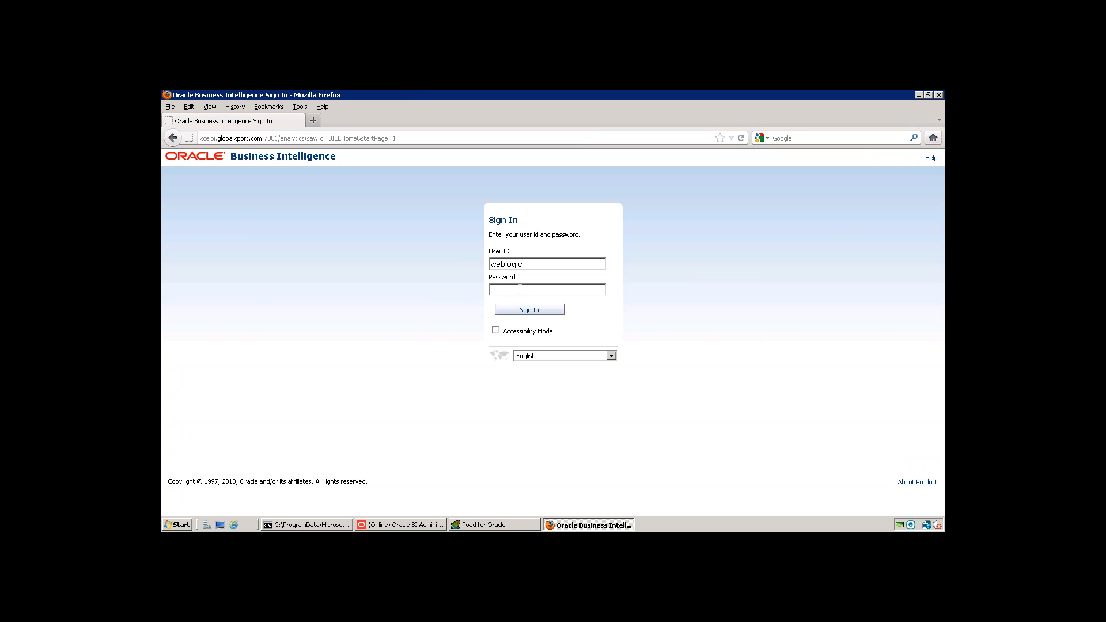
type("welcome1")
key("Return")
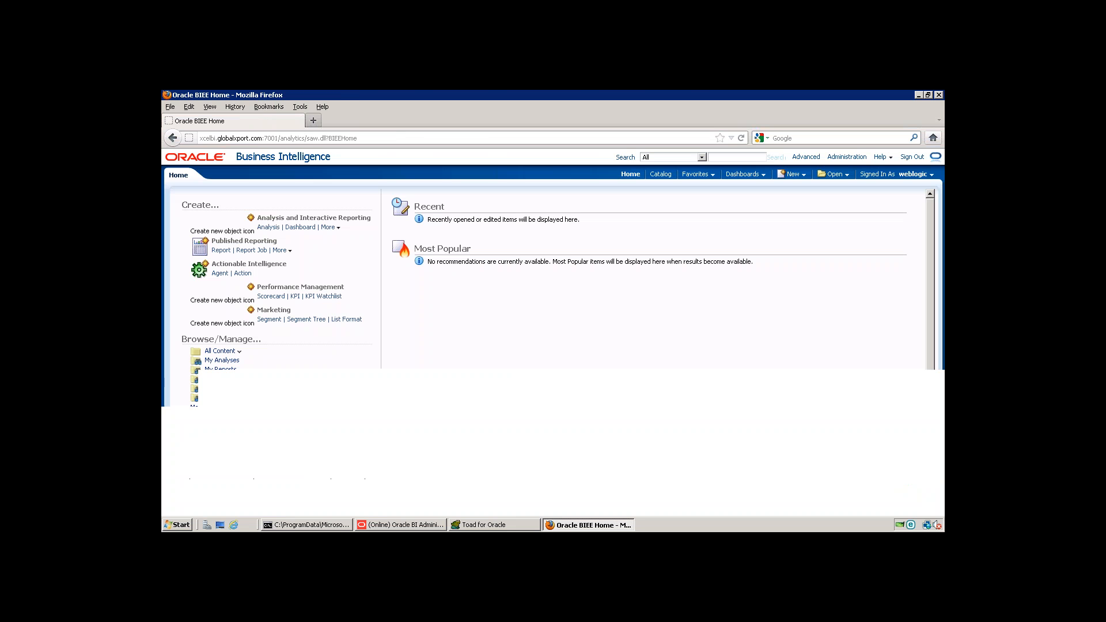
Step: Open Manage Privileges in Administration and examine which roles are granted or denied each privilege, down to the Home and Header section
left_click(844, 158)
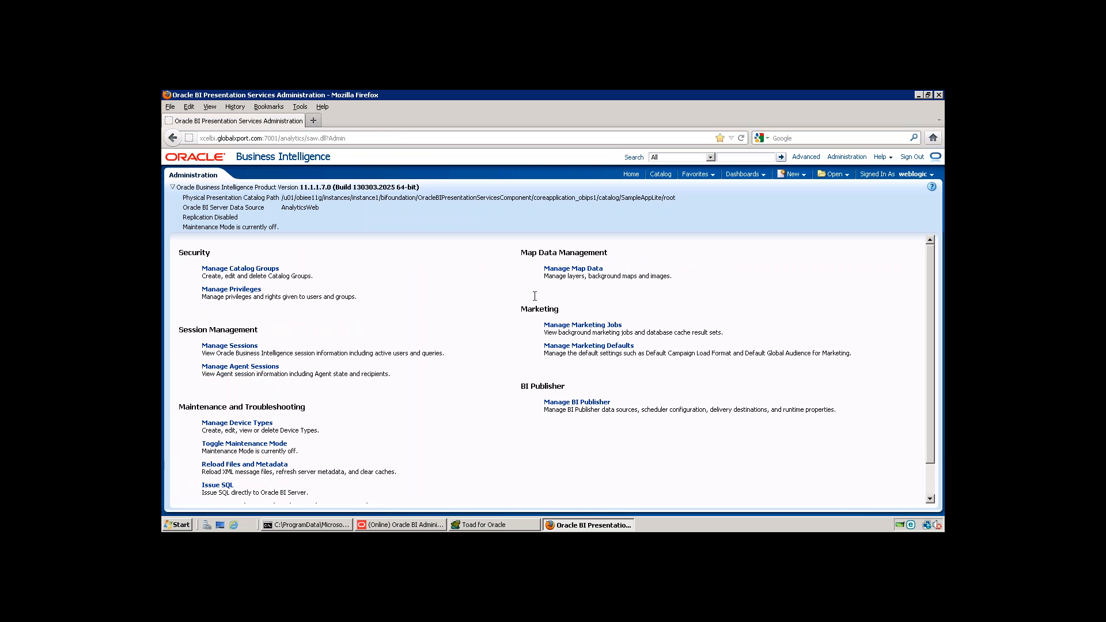
left_click(235, 290)
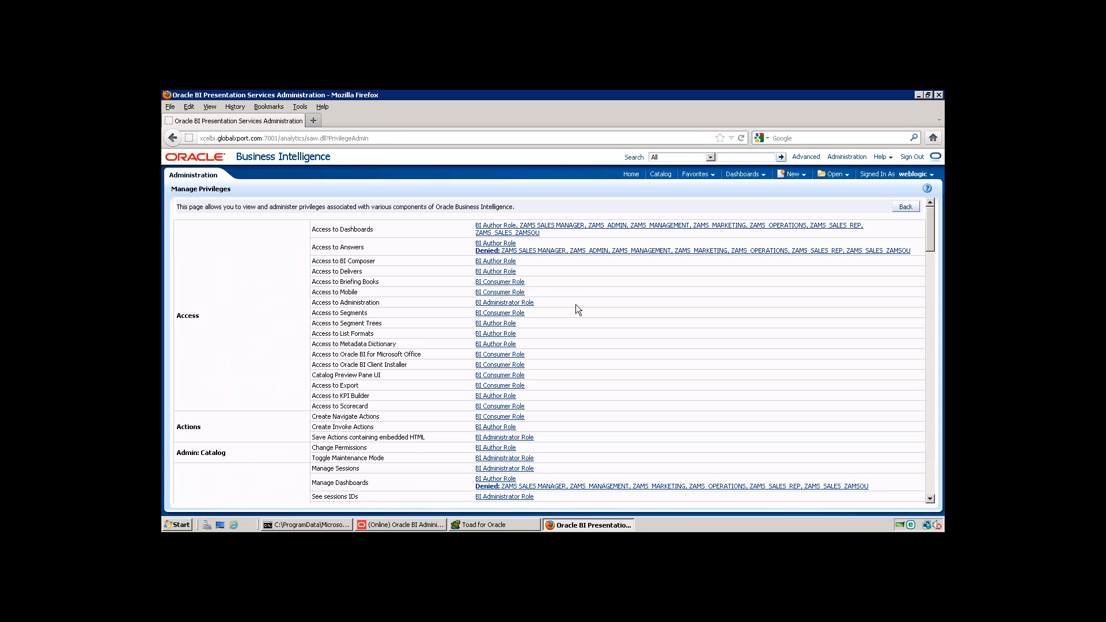
scroll(575, 304, "down", 2)
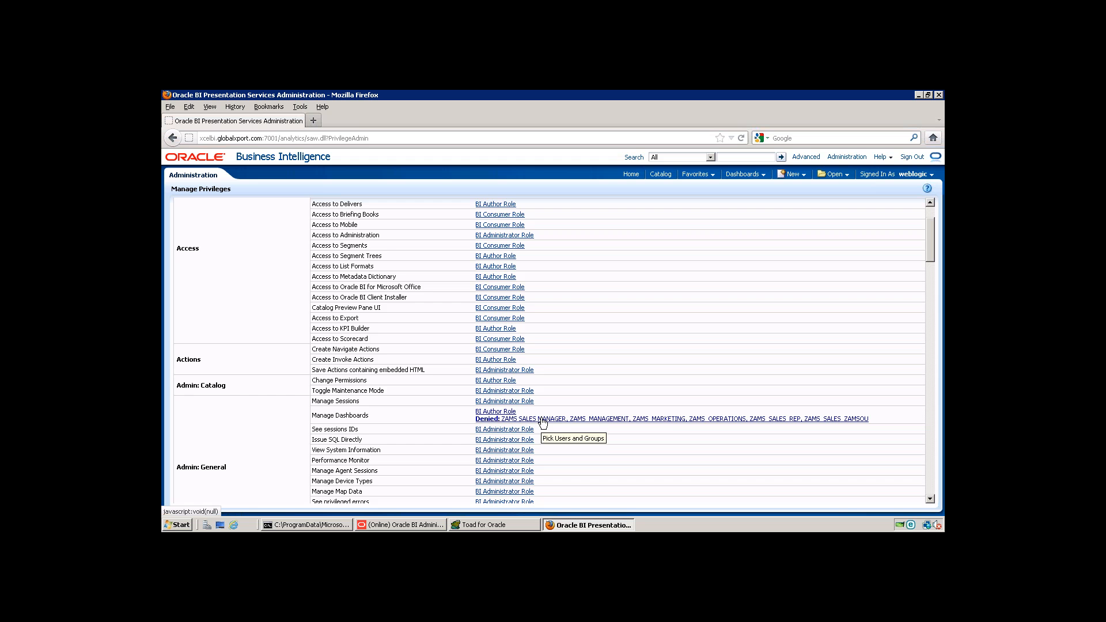
scroll(553, 430, "down", 2)
scroll(580, 450, "down", 5)
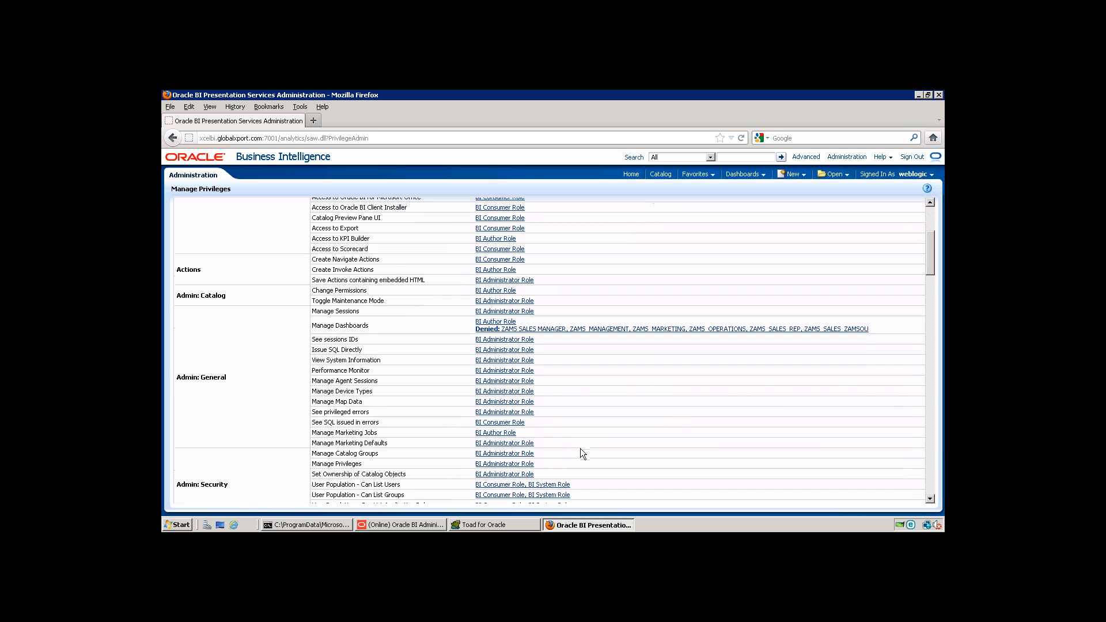
scroll(581, 454, "down", 1)
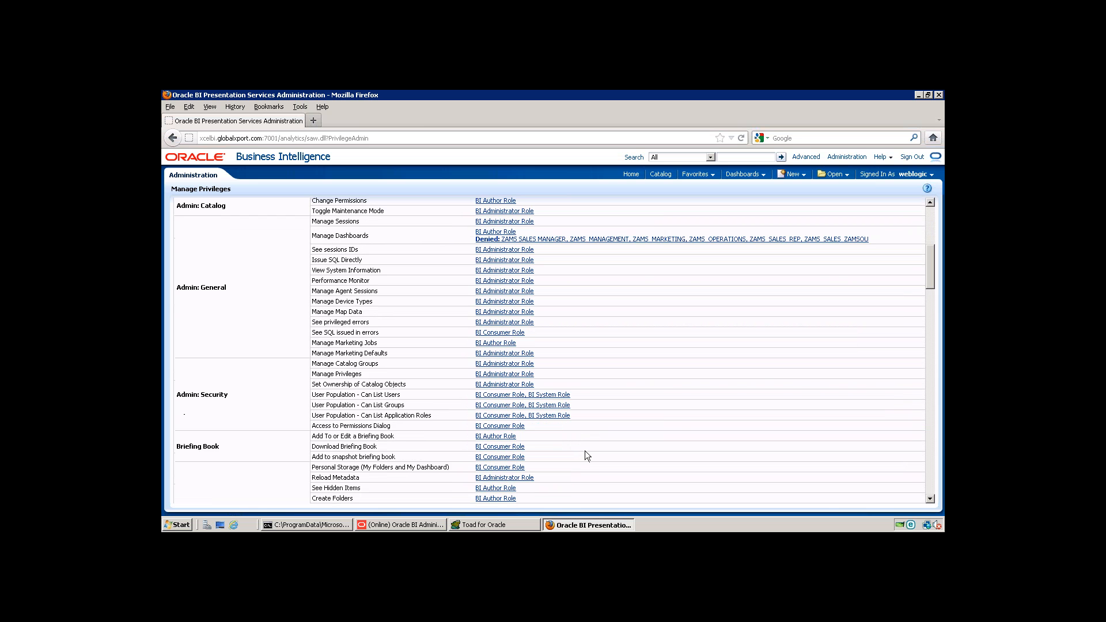
scroll(584, 451, "down", 2)
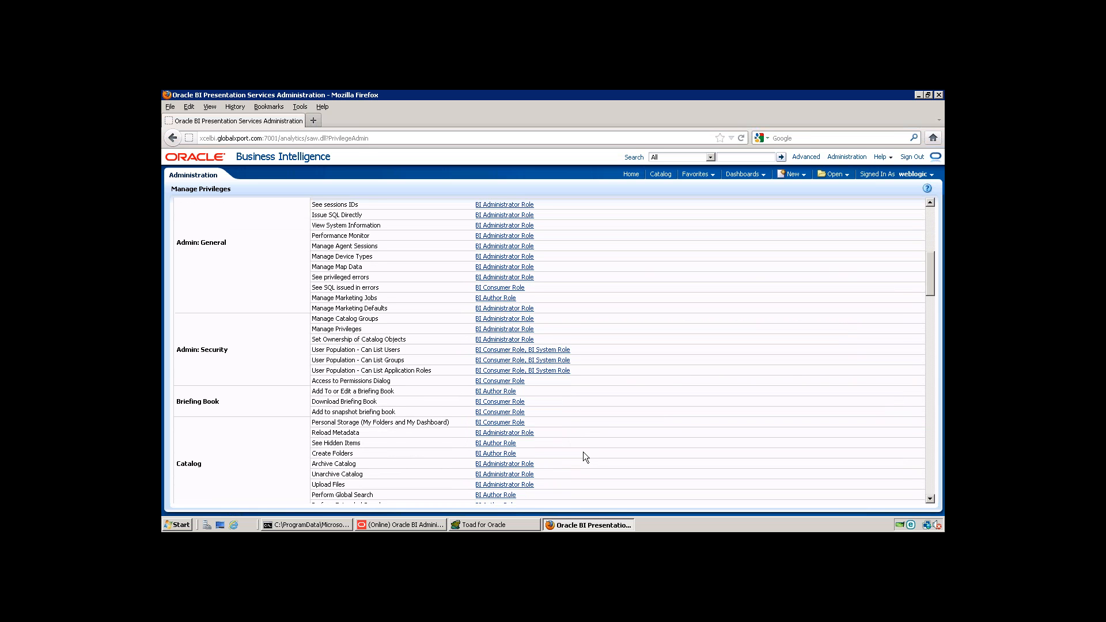
scroll(582, 453, "down", 1)
scroll(583, 457, "down", 7)
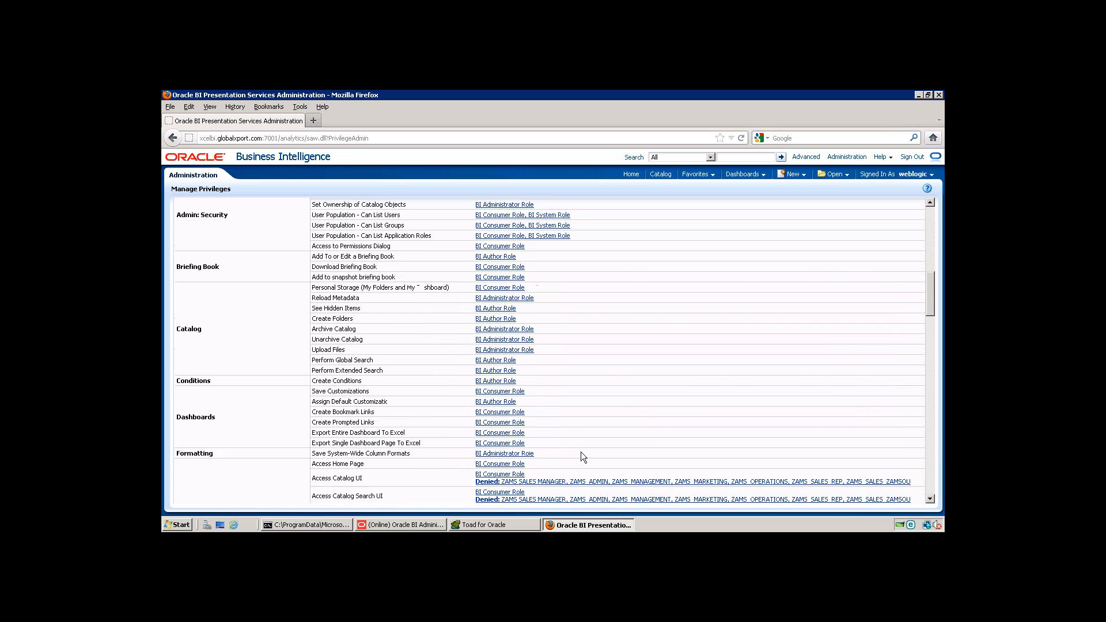
scroll(580, 455, "down", 1)
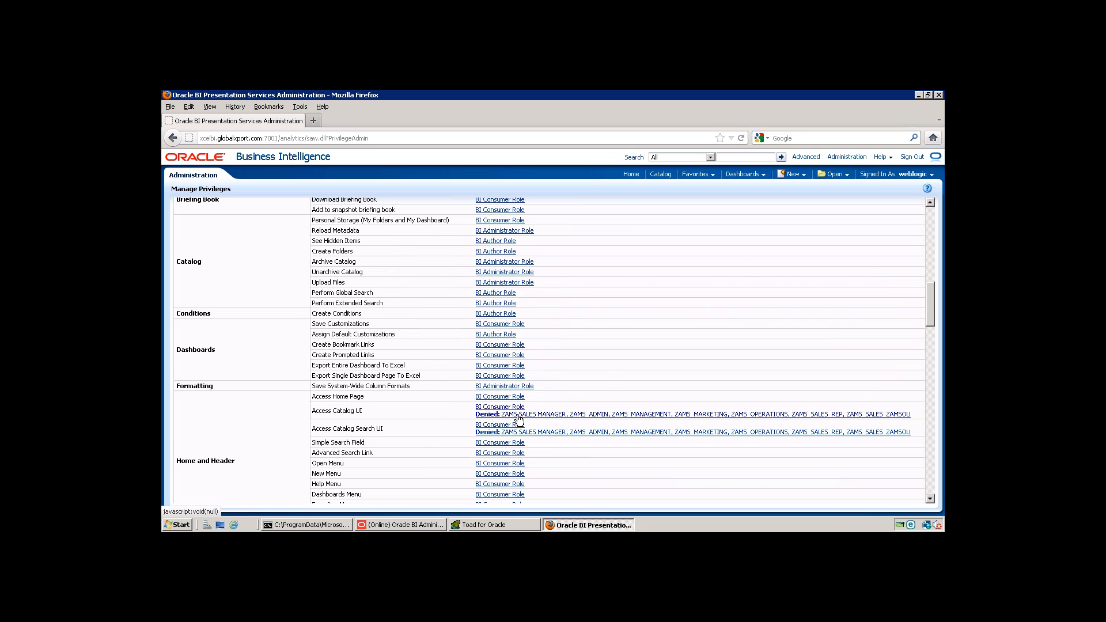
Step: Open the permissions of the Procurement and Spend shared folder in the catalog
left_click(660, 174)
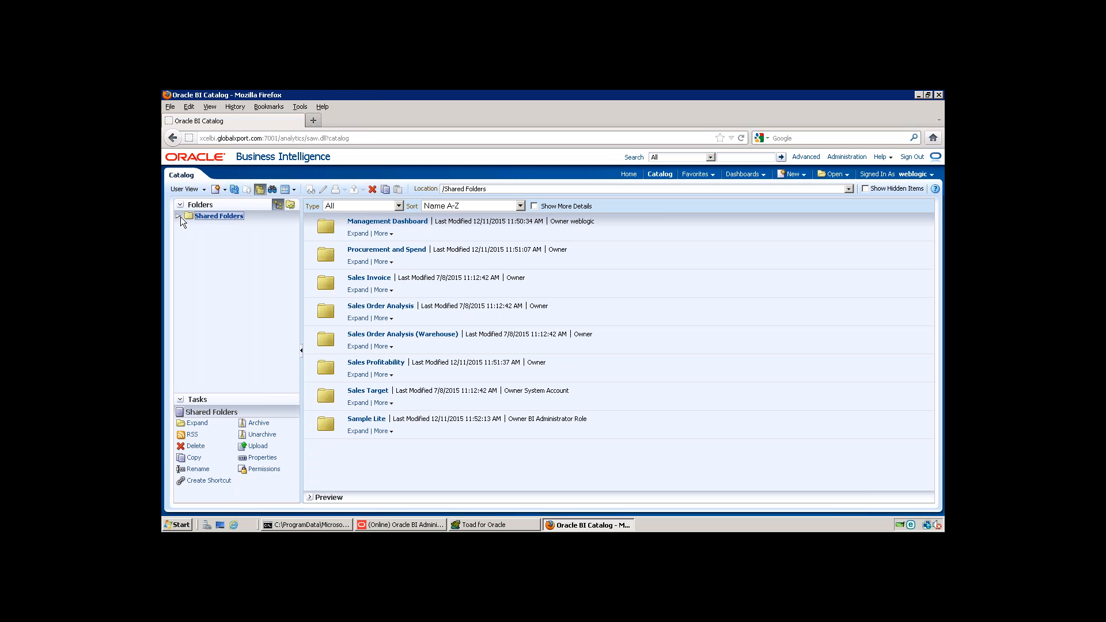
left_click(179, 217)
left_click(231, 226)
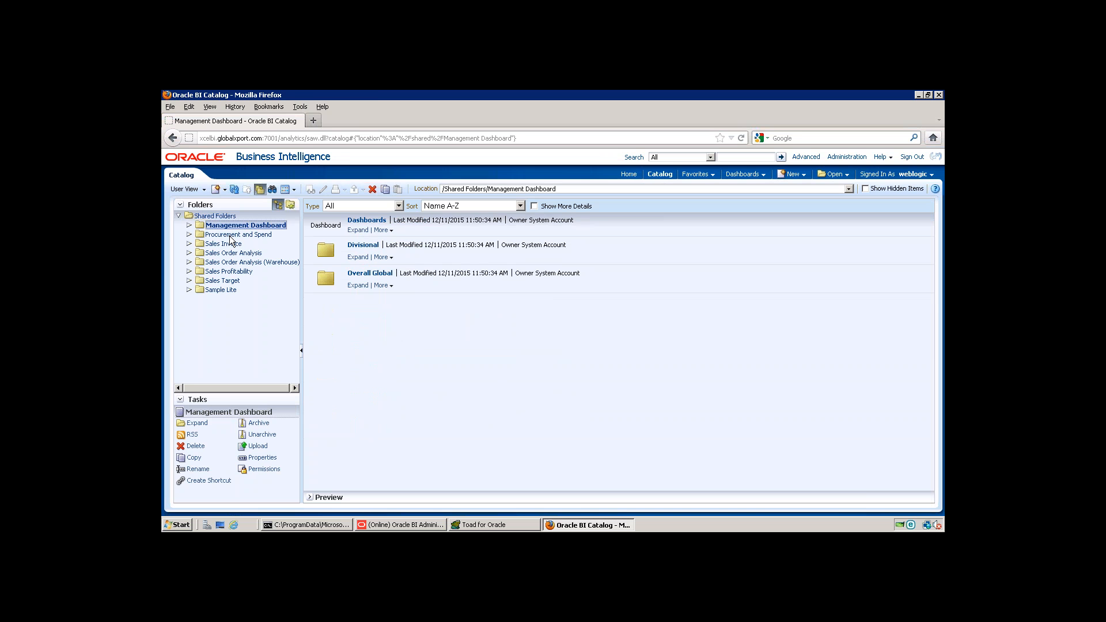
left_click(231, 235)
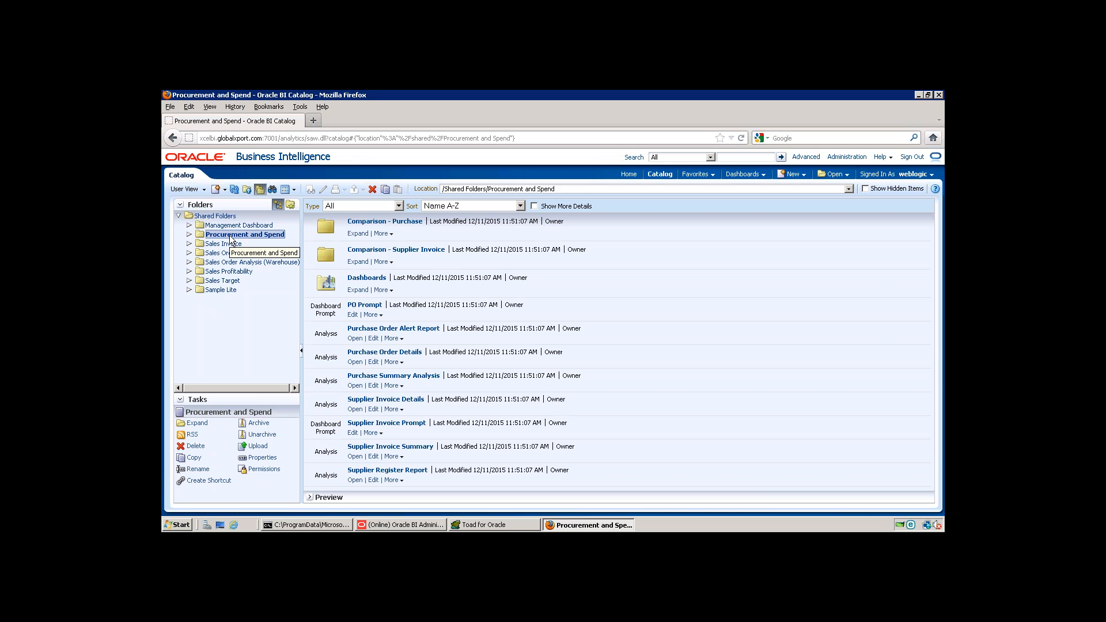
left_click(265, 470)
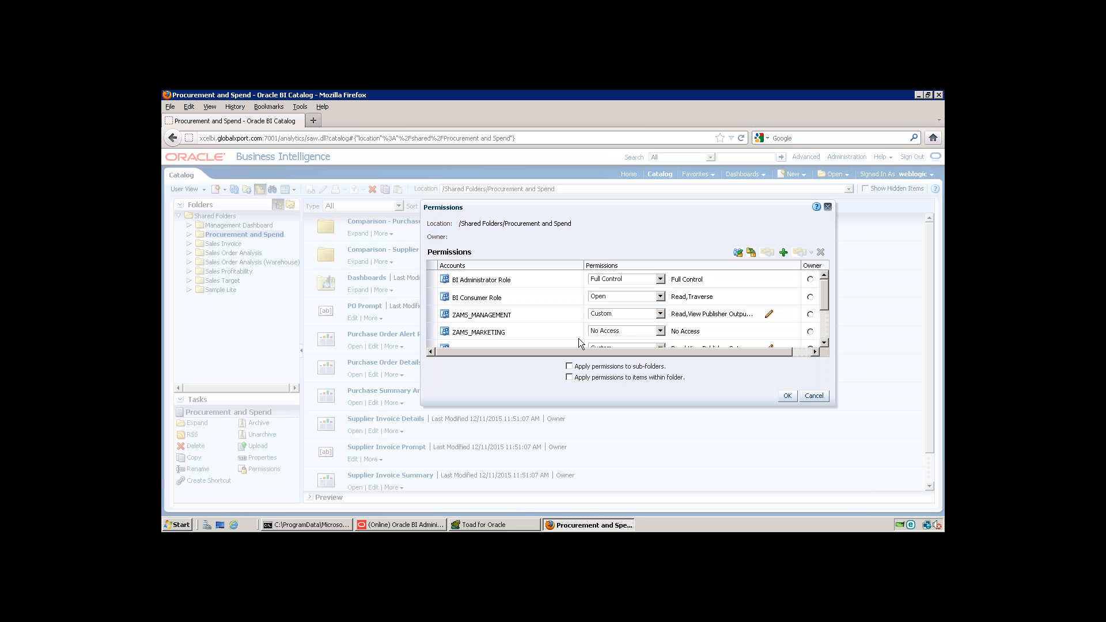
Step: Review the permissions assigned to the ZAMS roles on the folder and close them without changes
left_click(827, 342)
left_click(827, 342)
left_click(828, 342)
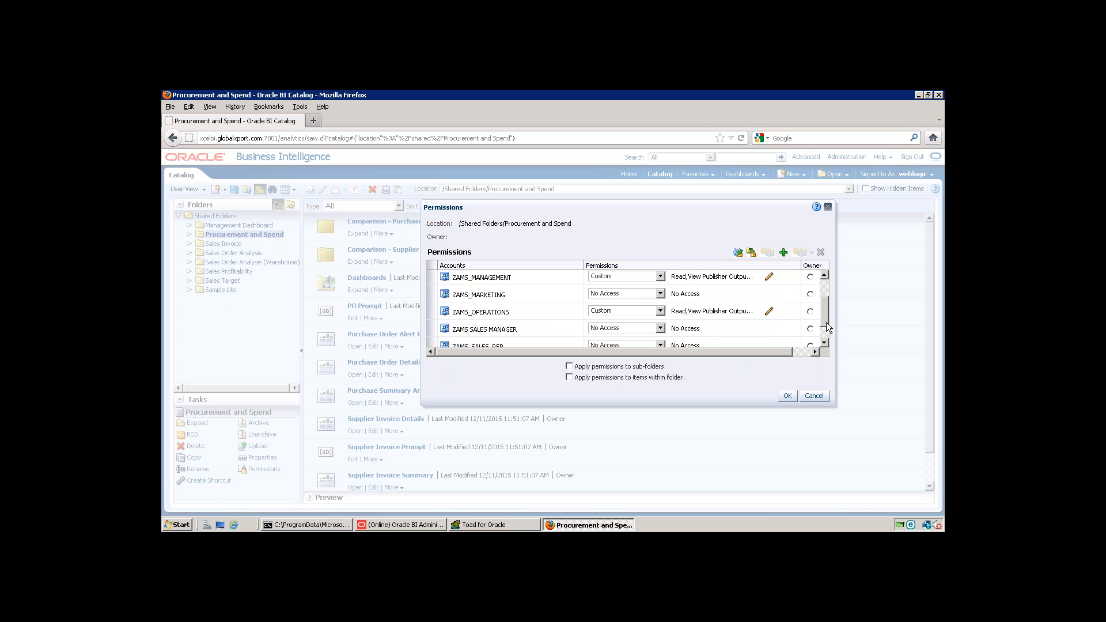
scroll(827, 328, "down", 2)
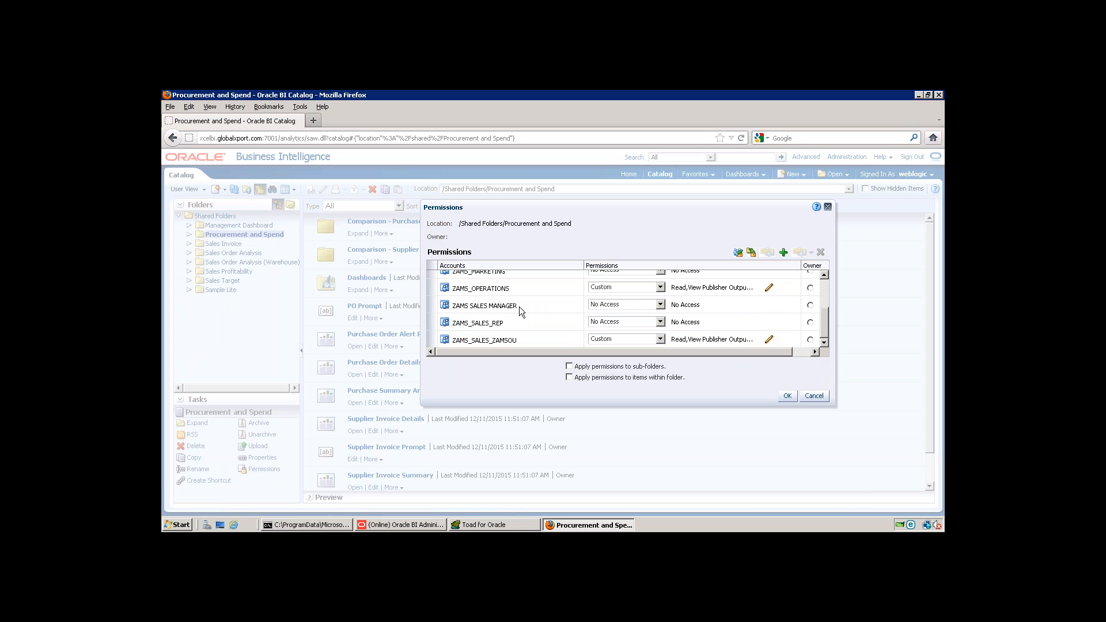
left_click(814, 396)
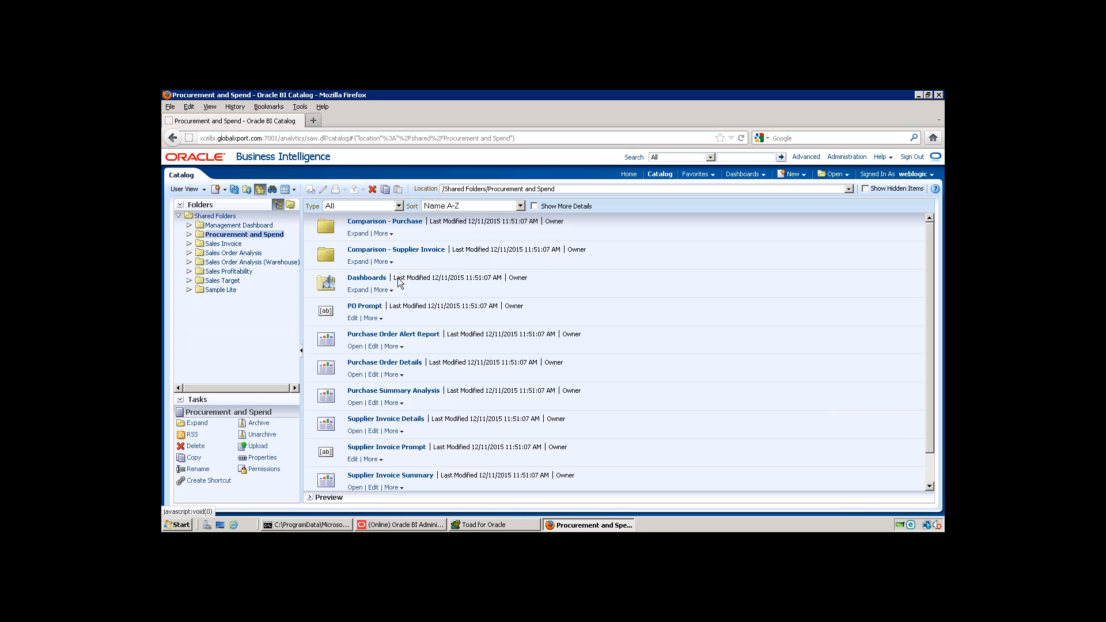
Step: Sign out of Oracle Business Intelligence and minimize the 192.168.0.35 remote session to return to the local browser
left_click(913, 158)
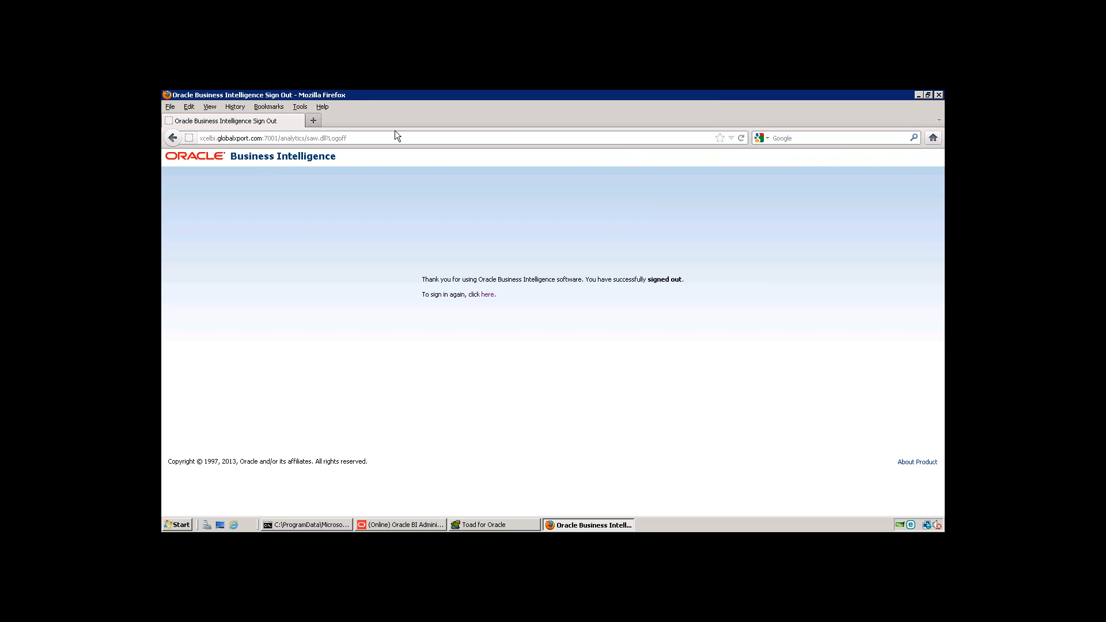
mouse_move(797, 93)
mouse_move(677, 96)
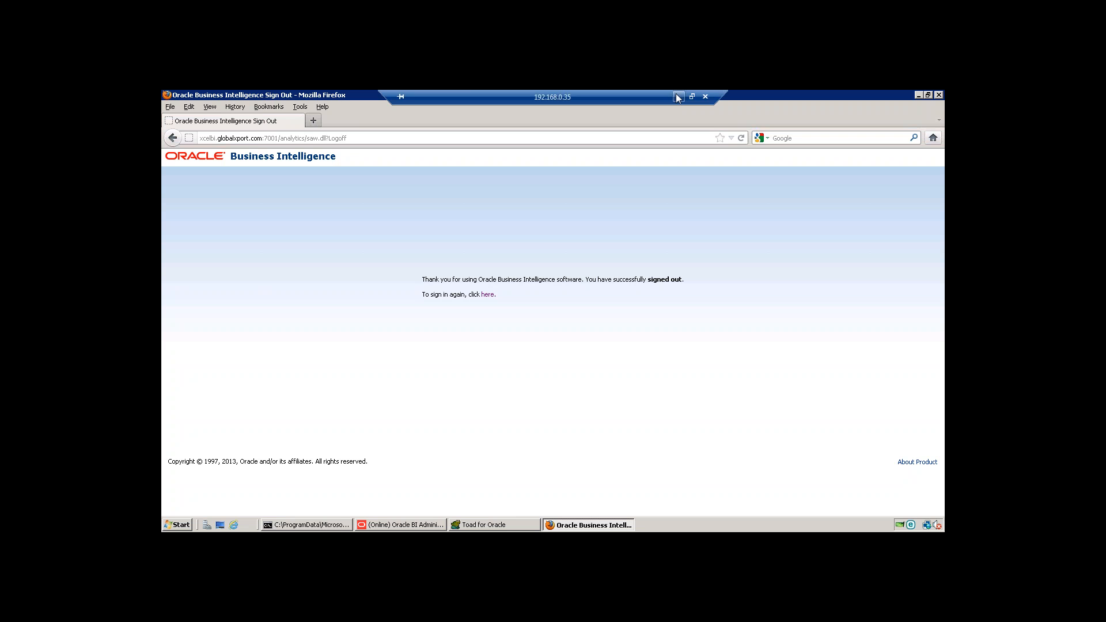
left_click(678, 98)
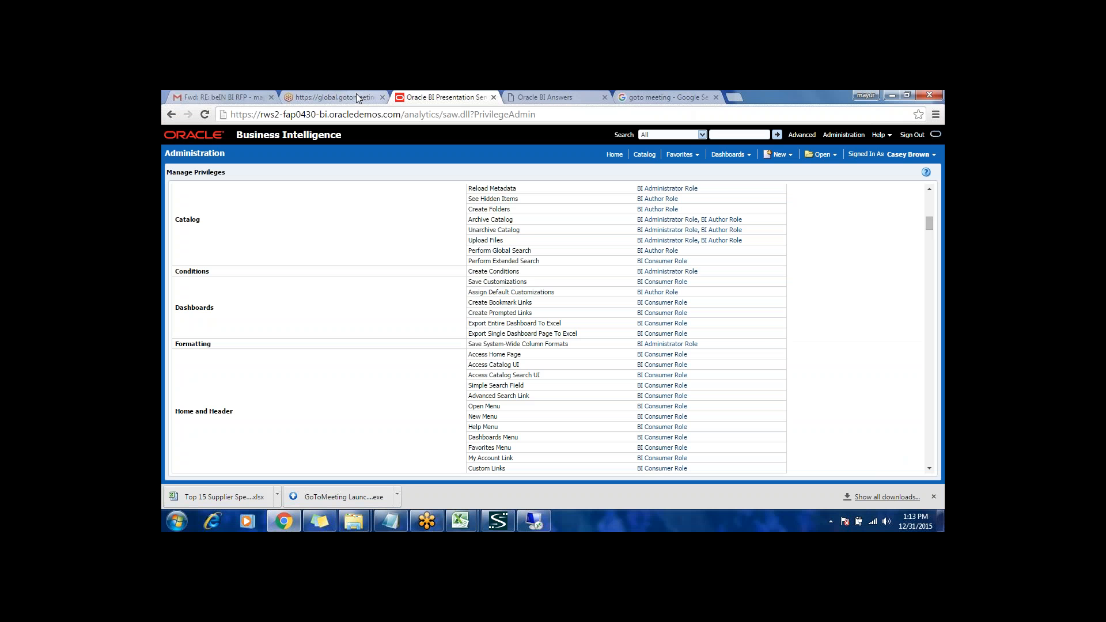
Step: Review the % of Sales column formula in the Sales Performance analysis, cancel its editing, and return to the Manage Privileges page
left_click(551, 97)
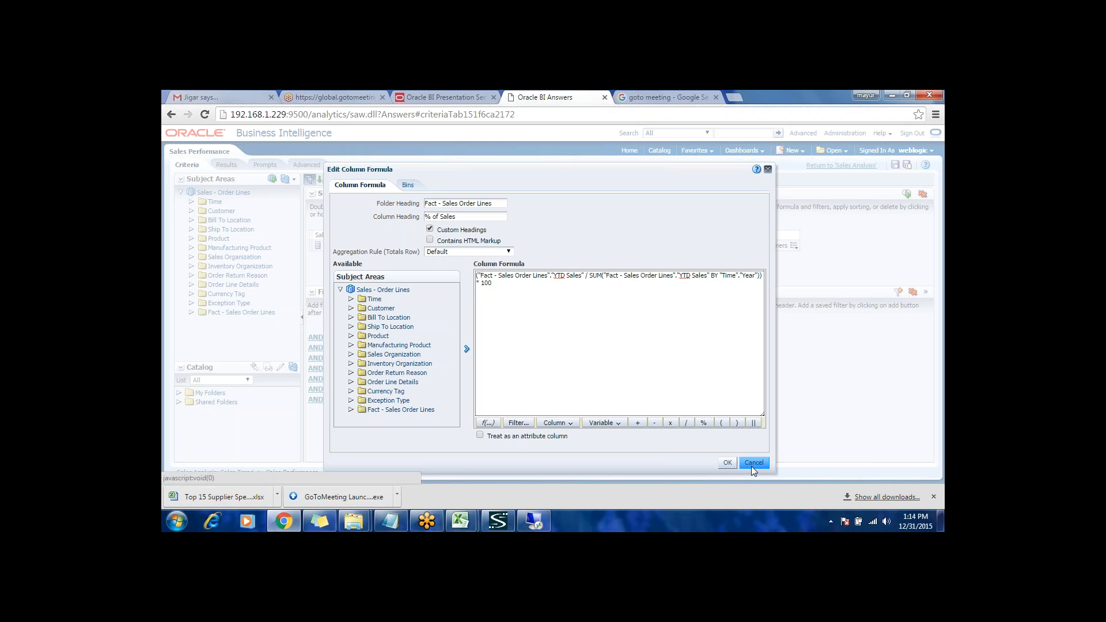
left_click(751, 466)
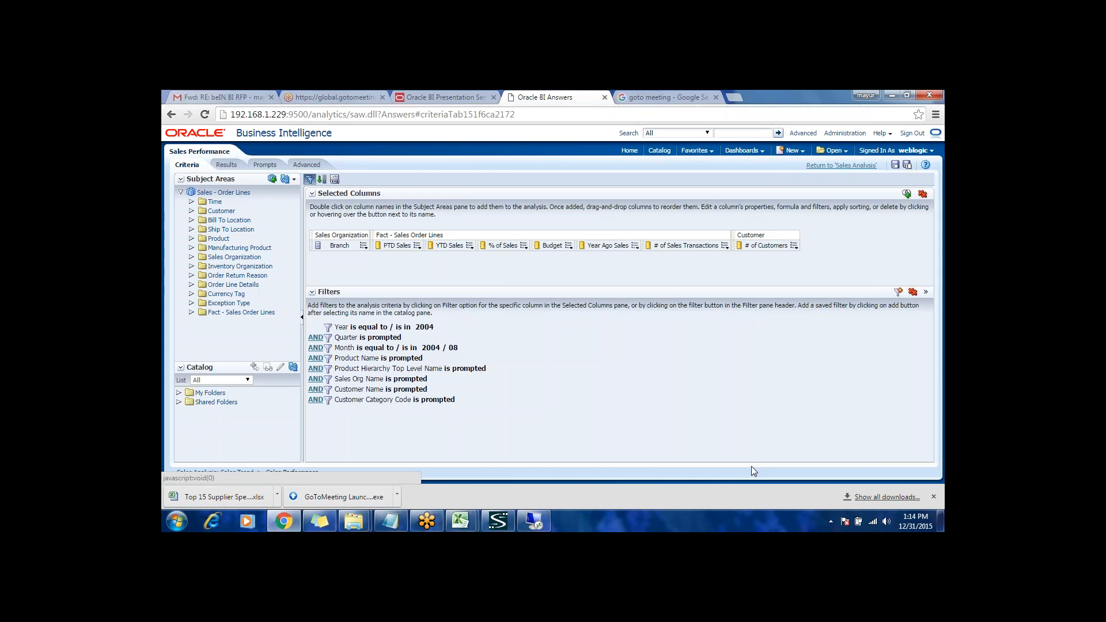
left_click(436, 98)
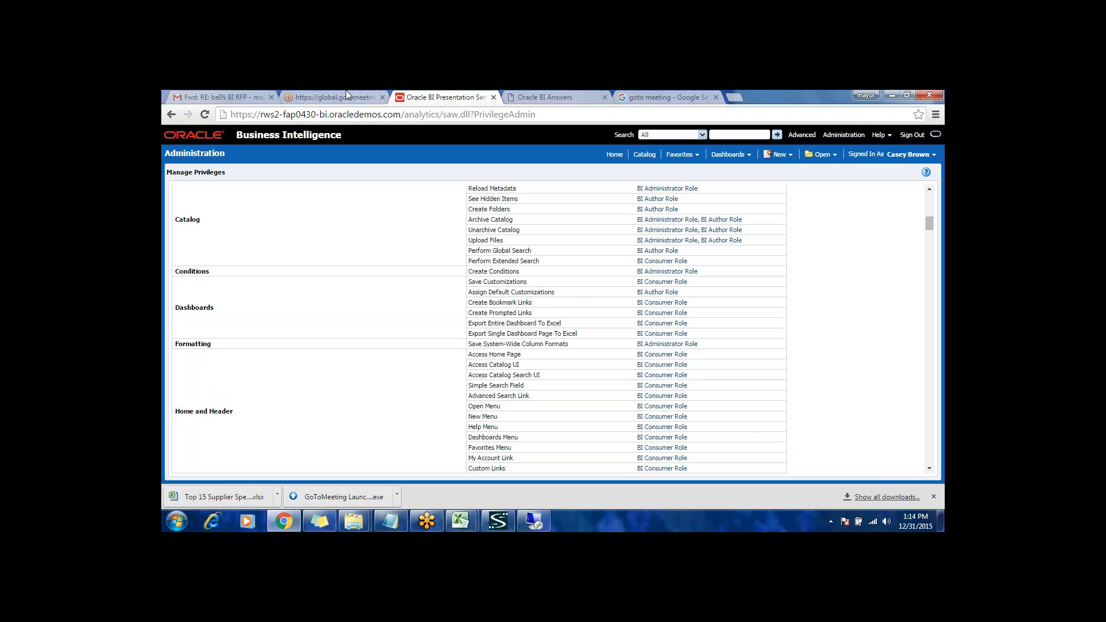
Step: Switch to Gmail and open the inbox
left_click(336, 97)
left_click(226, 97)
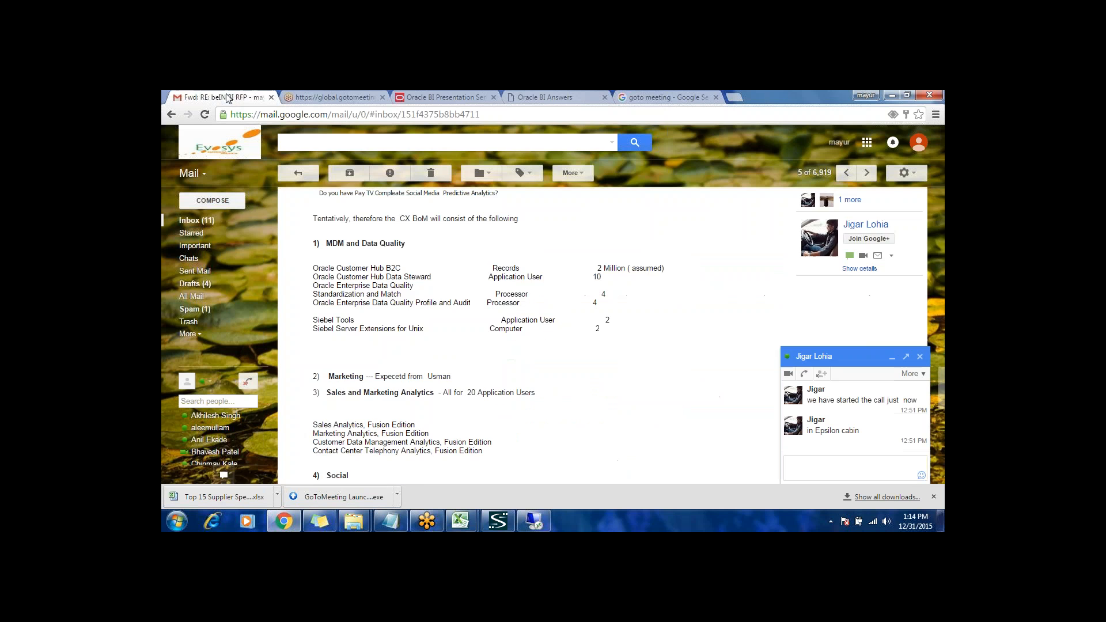
left_click(212, 225)
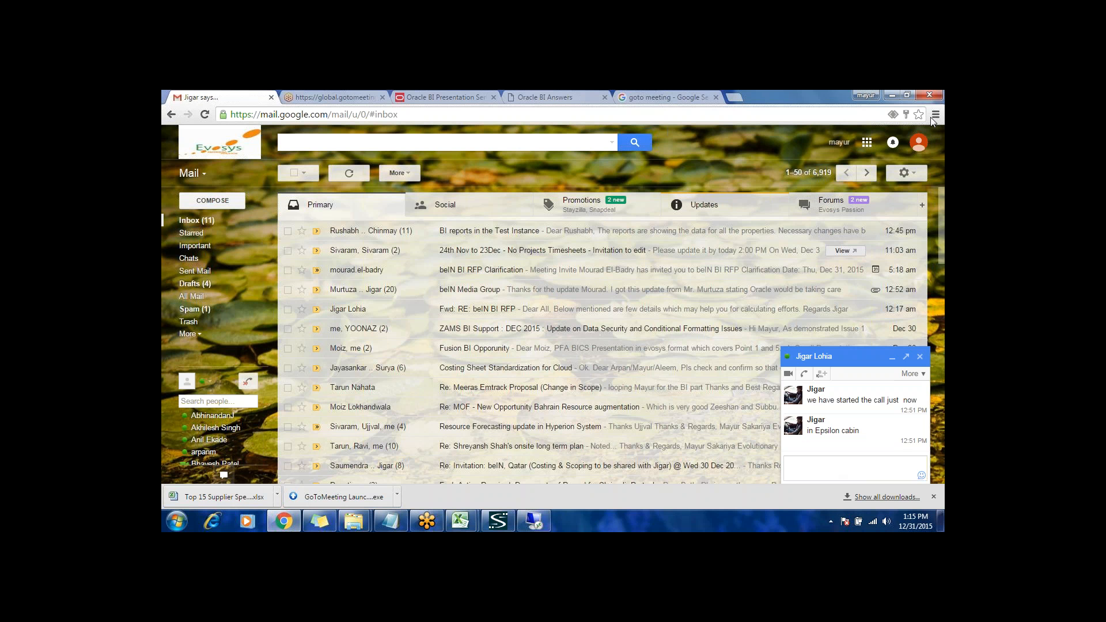
Step: Delete the two new promotional e-mails from Stayzilla and Snapdeal
left_click(602, 207)
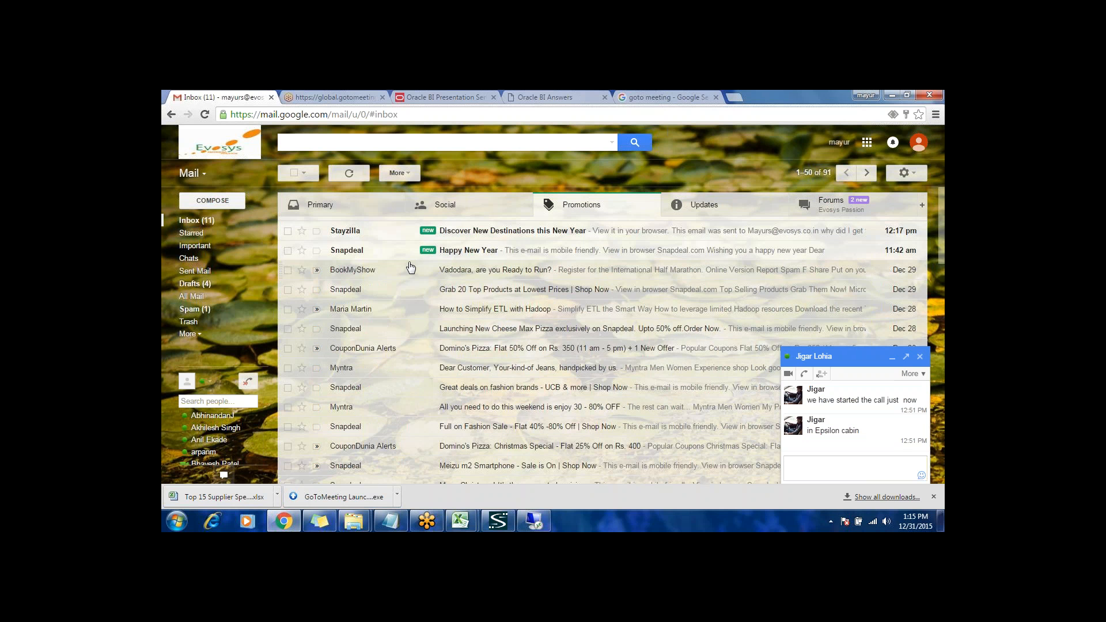
left_click(288, 231)
left_click(288, 250)
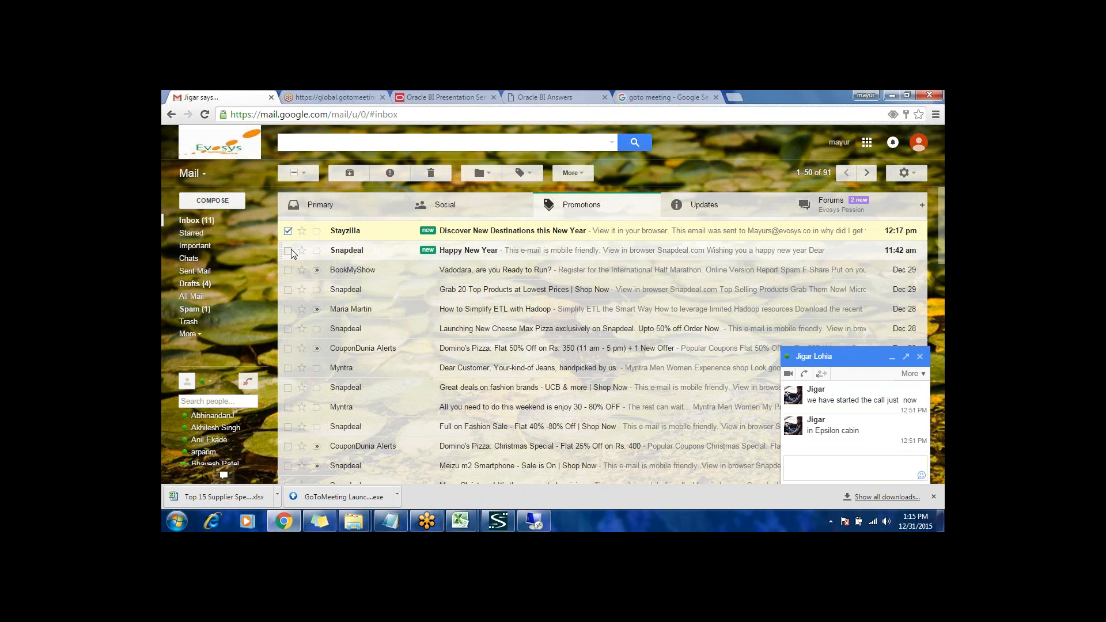
left_click(433, 177)
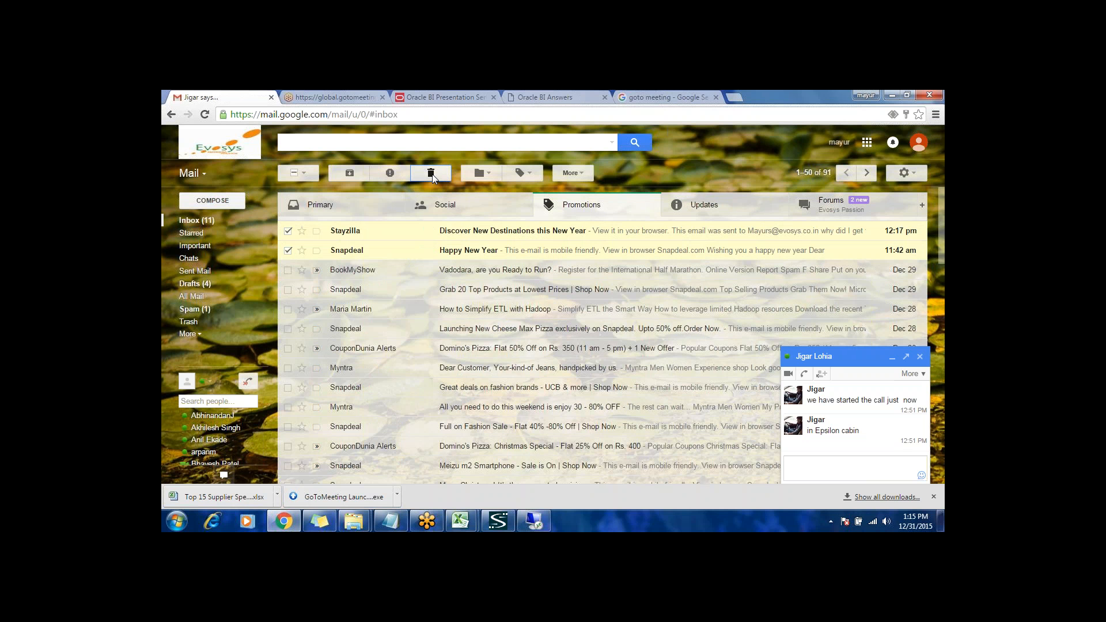
Step: Check the Social, Promotions and Updates categories of the inbox for messages
left_click(443, 205)
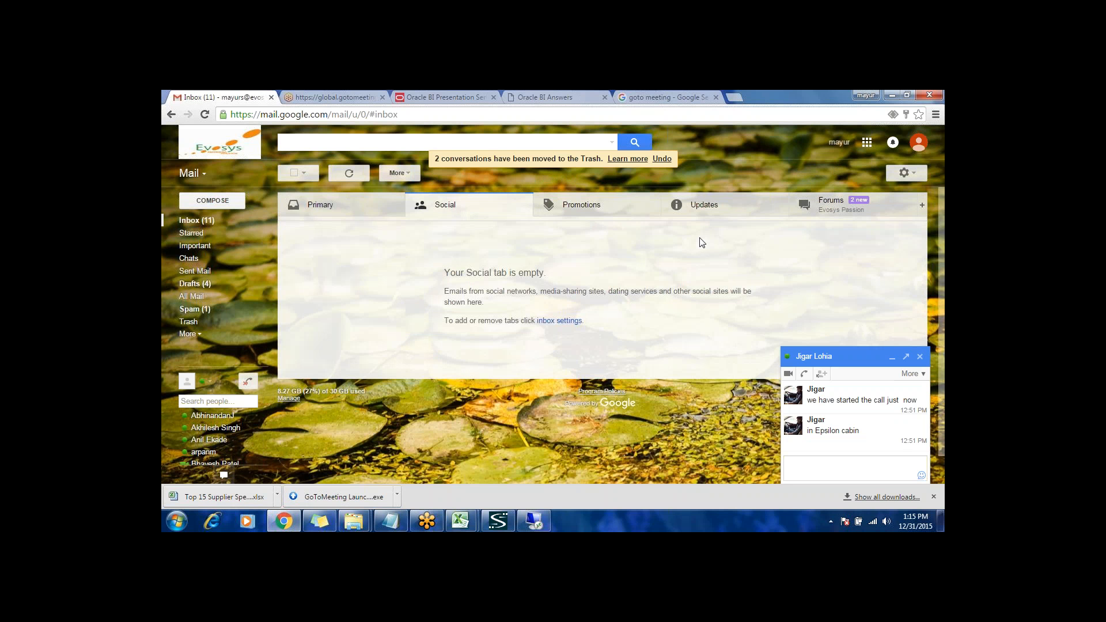
mouse_move(361, 527)
left_click(201, 223)
left_click(514, 209)
left_click(620, 210)
left_click(714, 208)
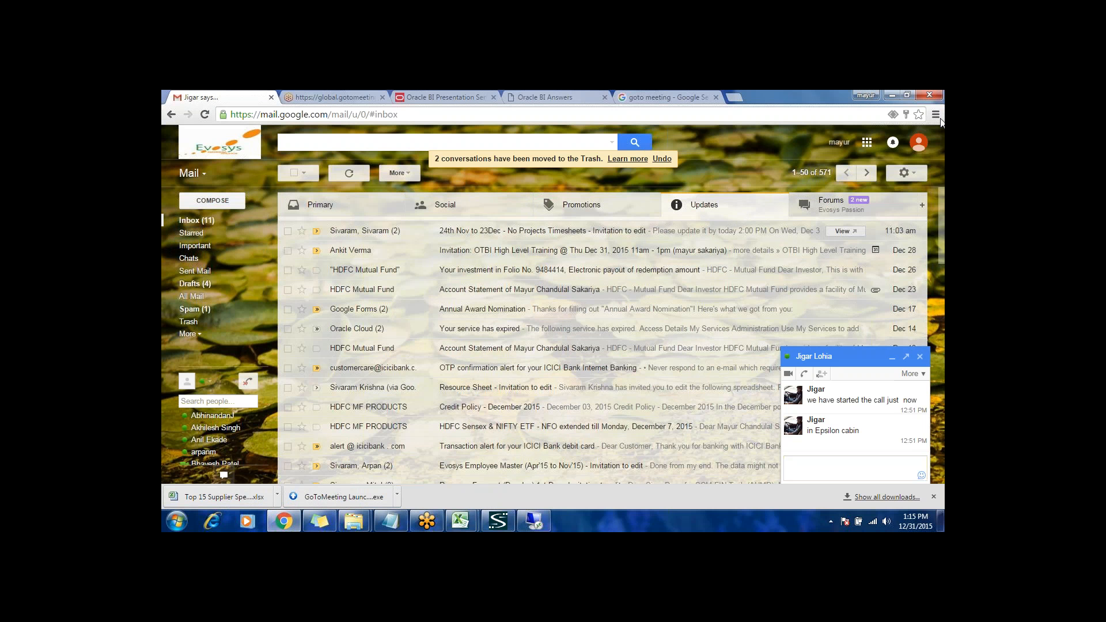